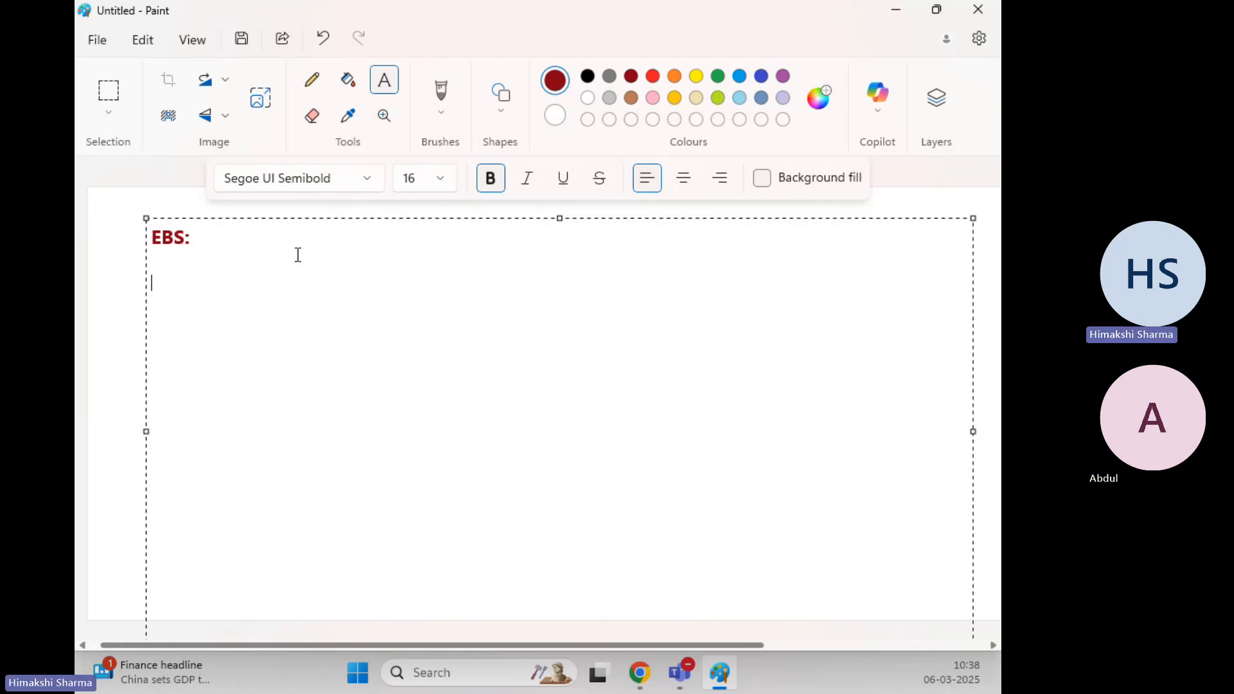
Type 'How to reduce the size of EBS Volume' on the line under the EBS: heading
{"action": "type", "text": "How to reduce the"}
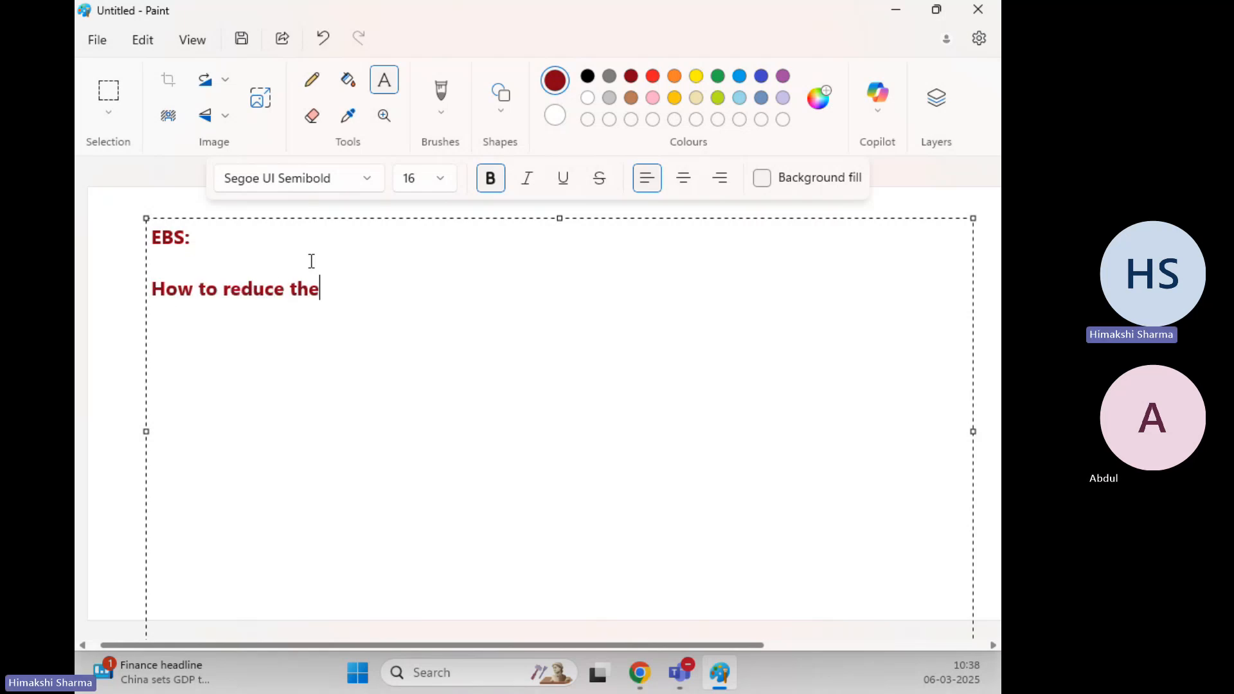
{"action": "type", "text": " size of EBS "}
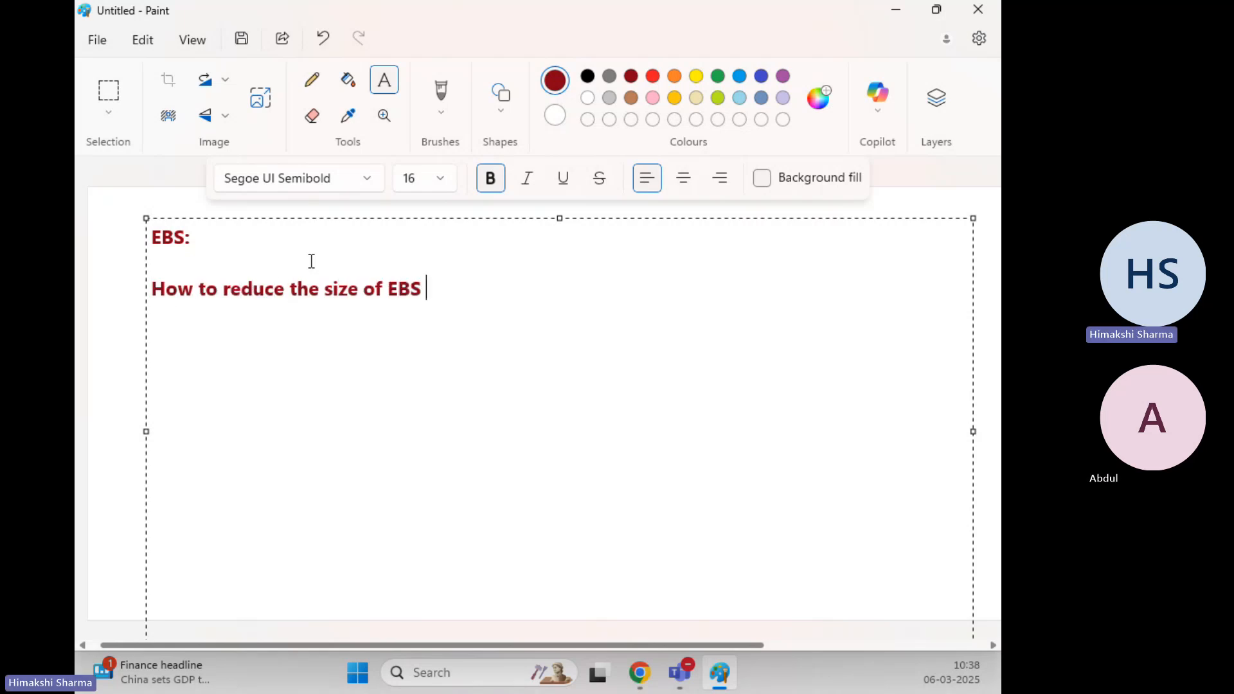
{"action": "type", "text": "Volume"}
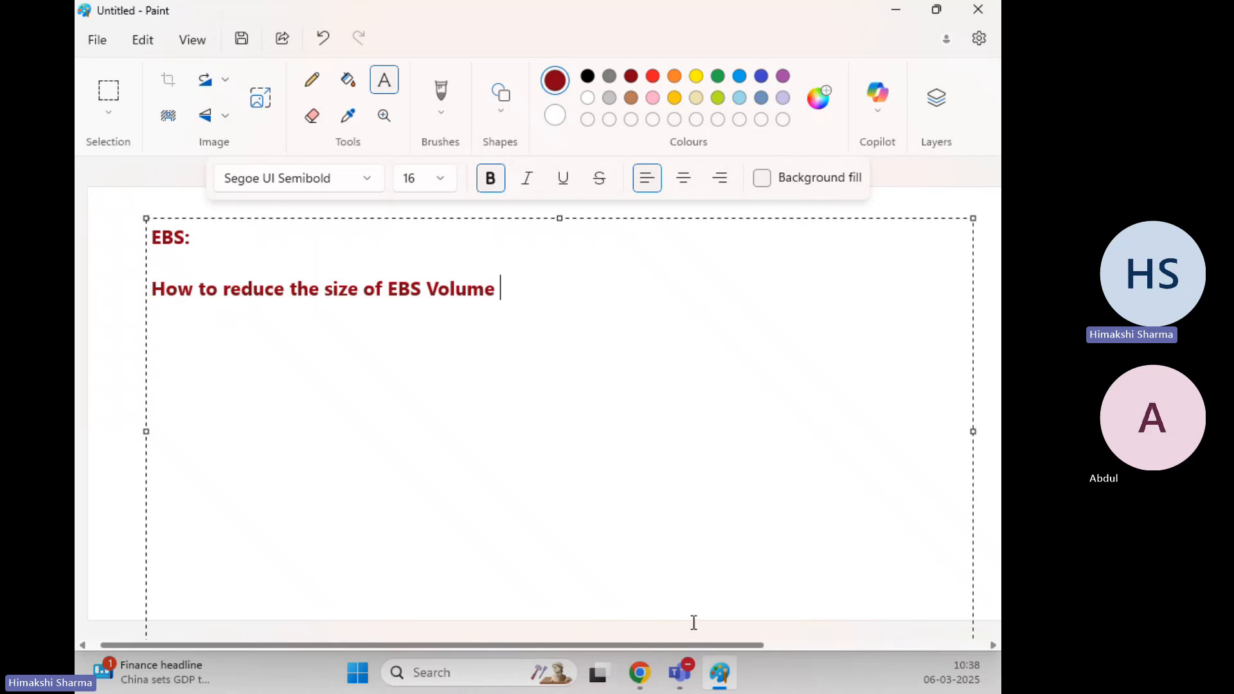
Start a new EC2 instance launch and name it Linux-EC2
{"action": "left_click", "coordinate": [640, 673]}
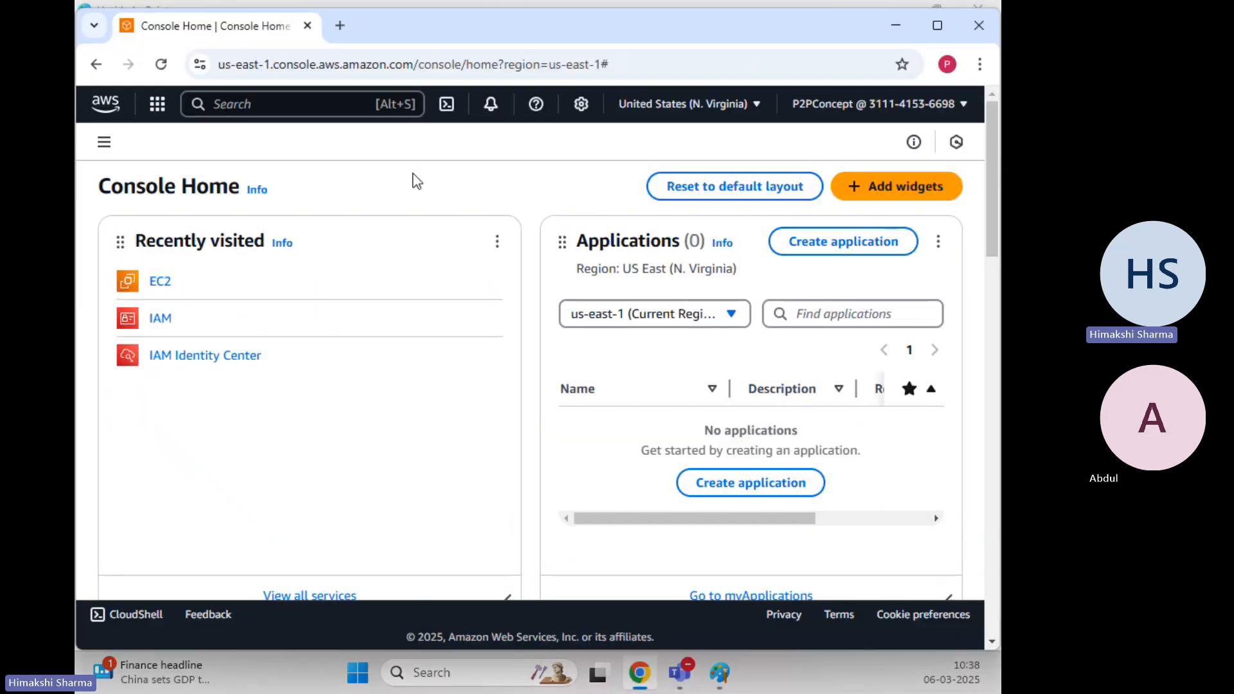
{"action": "left_click", "coordinate": [160, 282]}
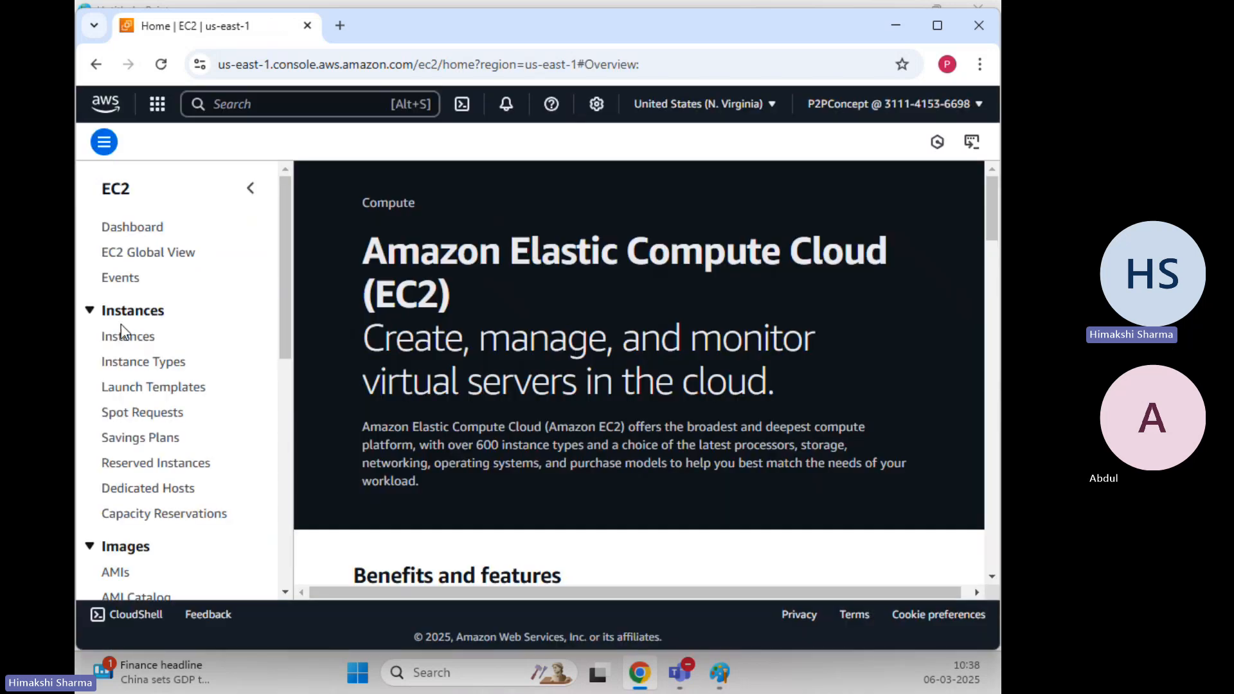
{"action": "left_click", "coordinate": [128, 337]}
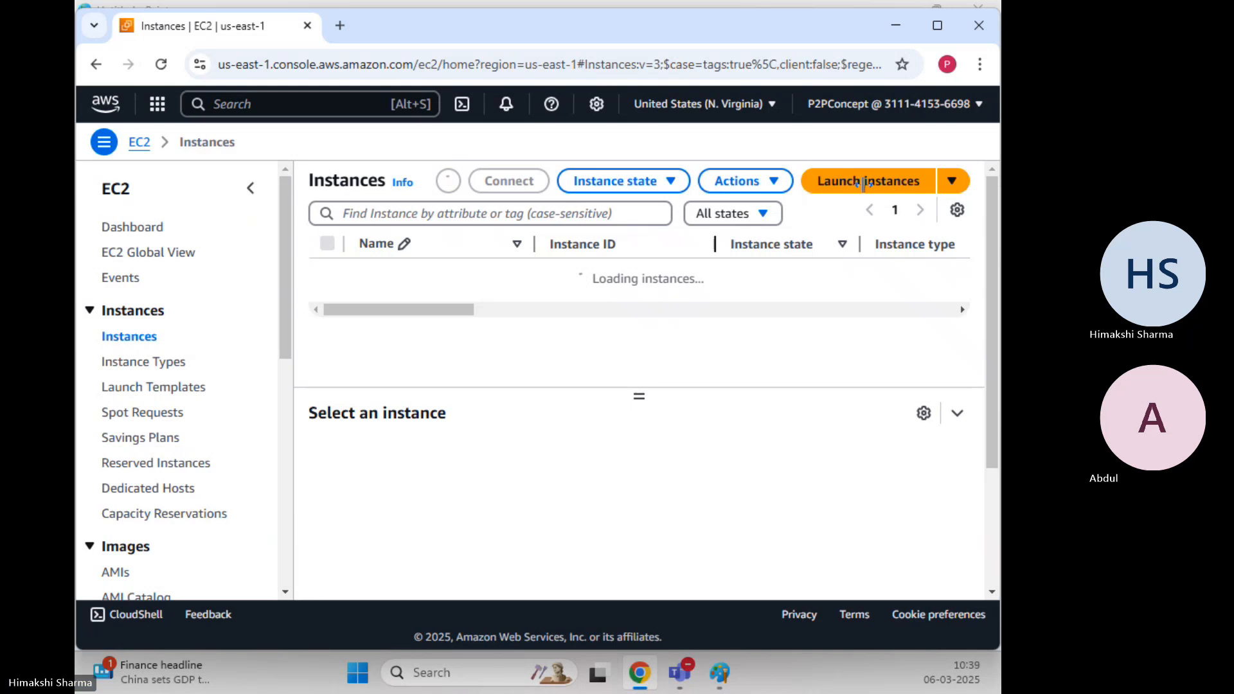
{"action": "left_click", "coordinate": [896, 183]}
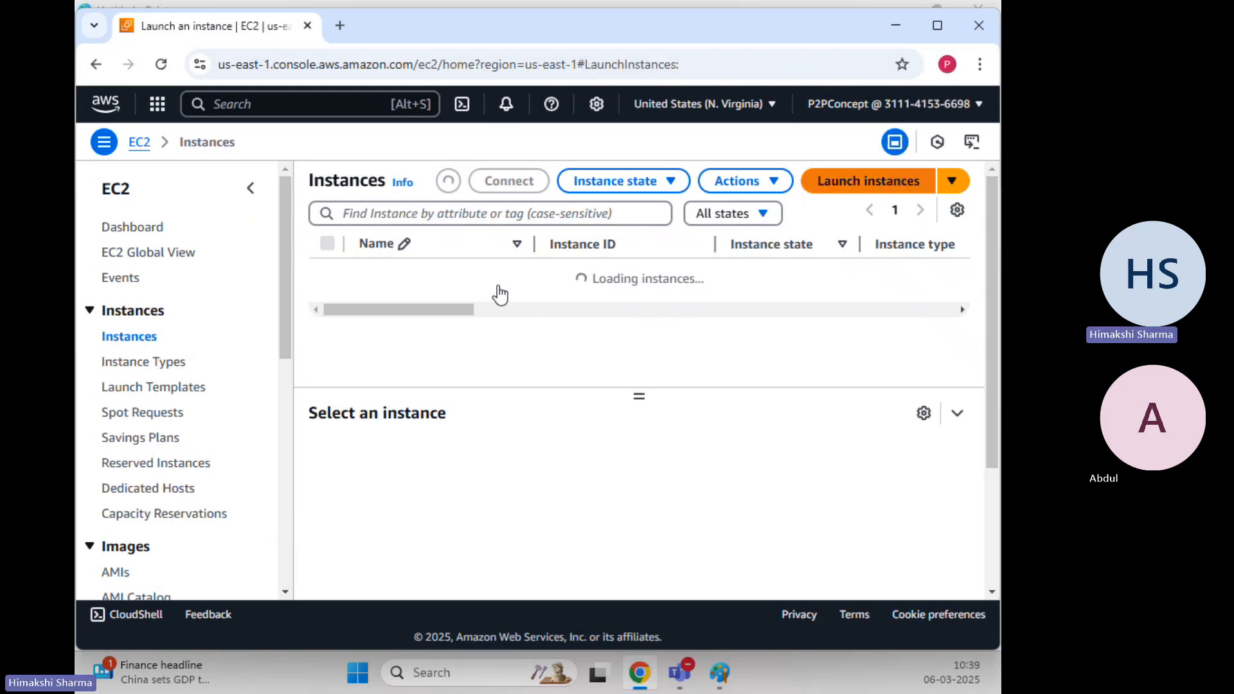
{"action": "left_click", "coordinate": [340, 419]}
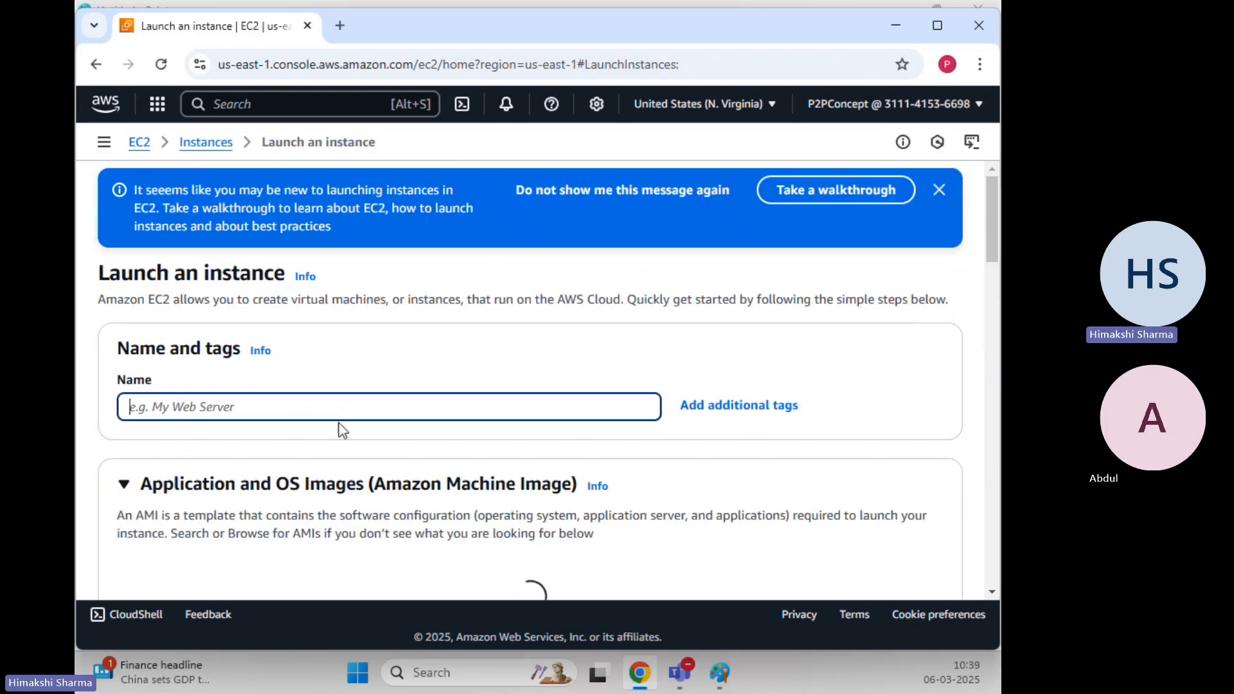
{"action": "type", "text": "Lin"}
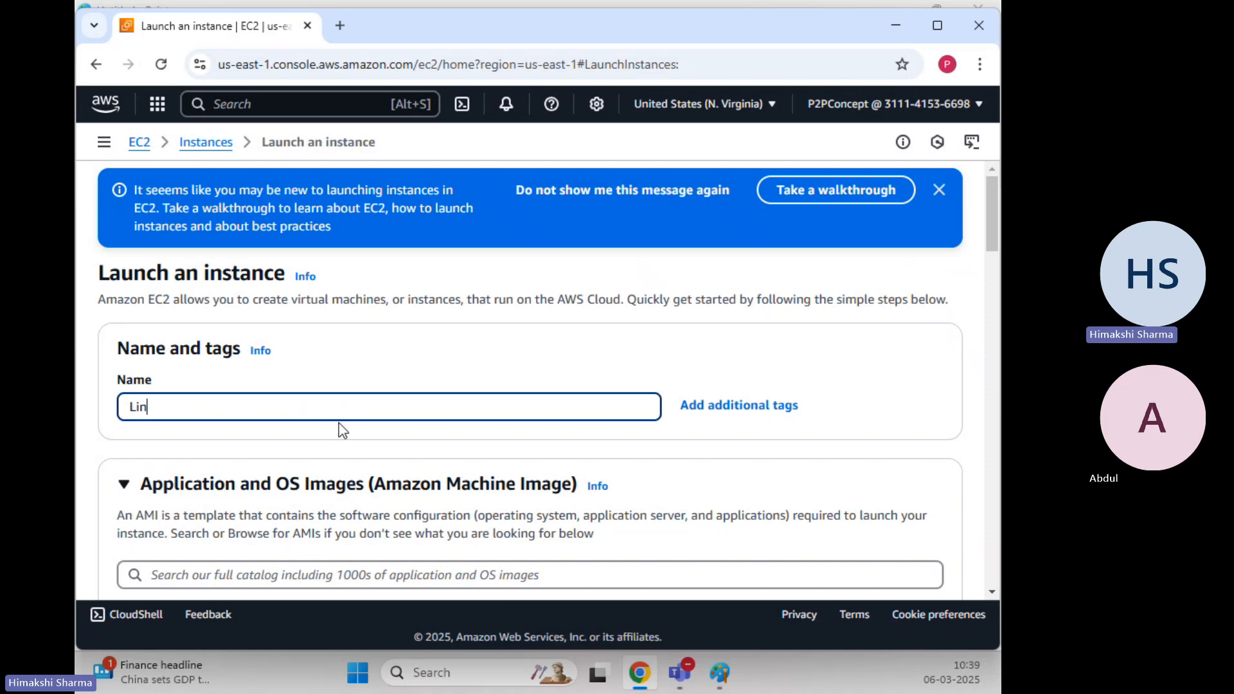
{"action": "type", "text": "ux-EC2"}
Select an existing key pair for the Linux-EC2 instance
{"action": "scroll", "coordinate": [350, 379], "scroll_direction": "down", "scroll_amount": 6}
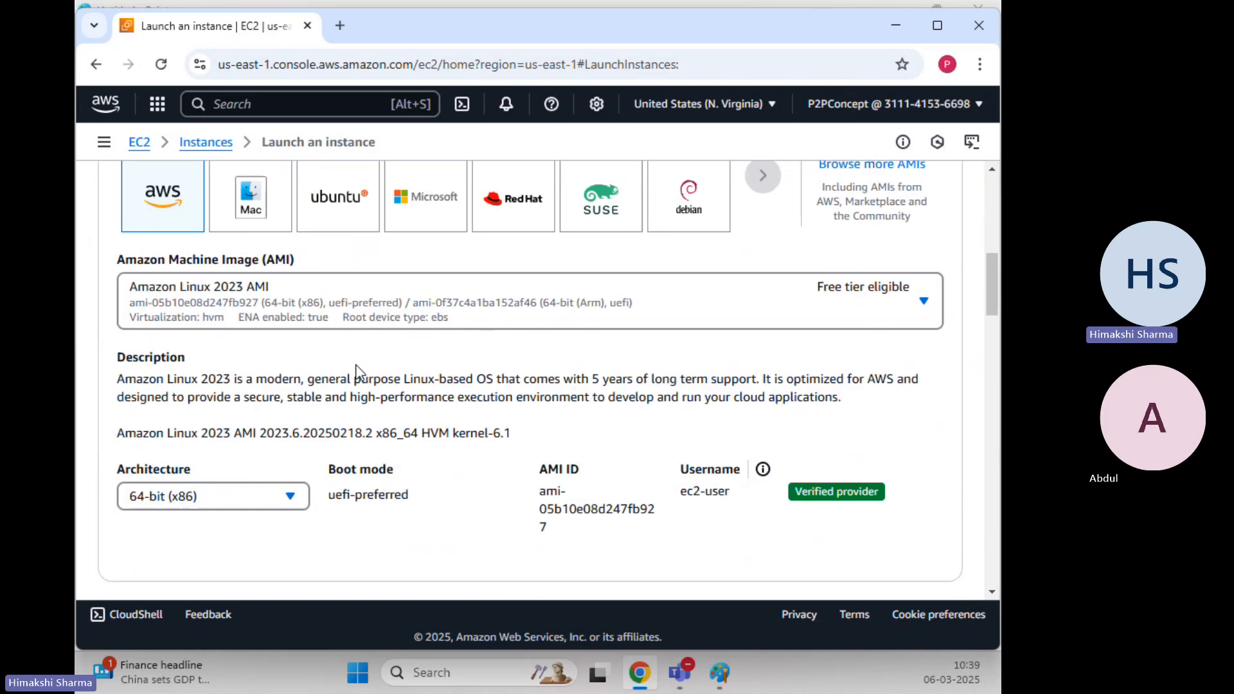
{"action": "scroll", "coordinate": [157, 342], "scroll_direction": "up", "scroll_amount": 4}
{"action": "scroll", "coordinate": [151, 353], "scroll_direction": "down", "scroll_amount": 8}
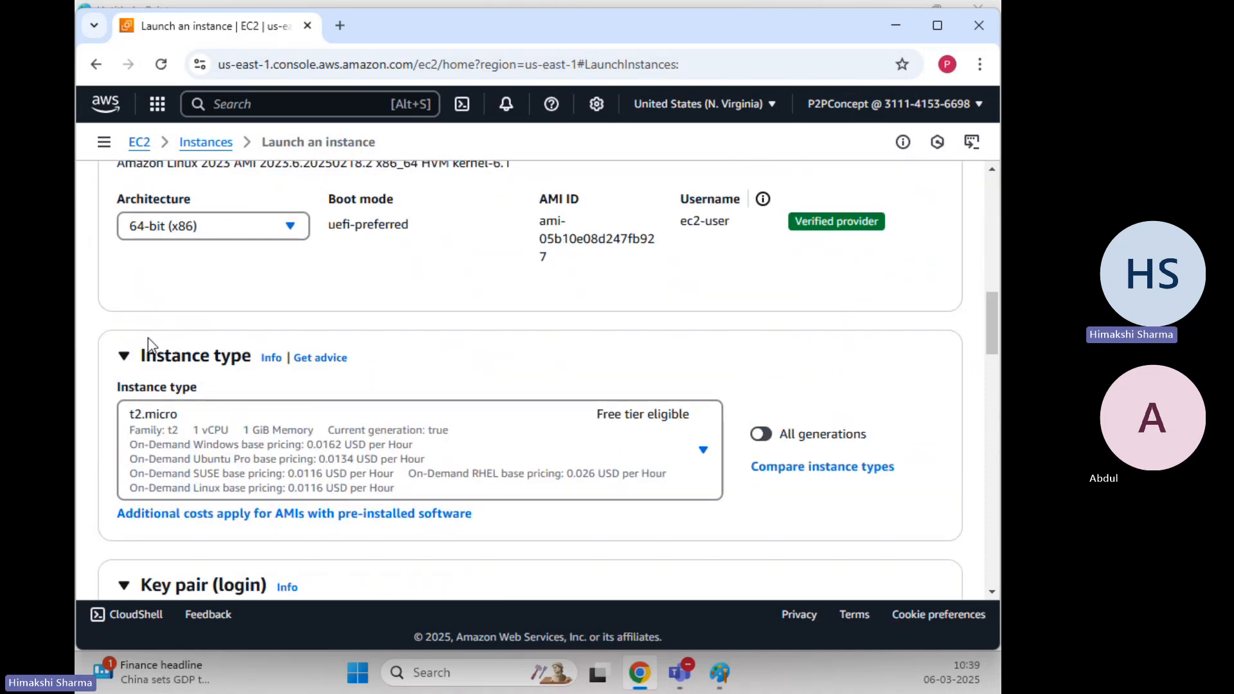
{"action": "scroll", "coordinate": [148, 347], "scroll_direction": "up", "scroll_amount": 6}
{"action": "scroll", "coordinate": [347, 373], "scroll_direction": "down", "scroll_amount": 5}
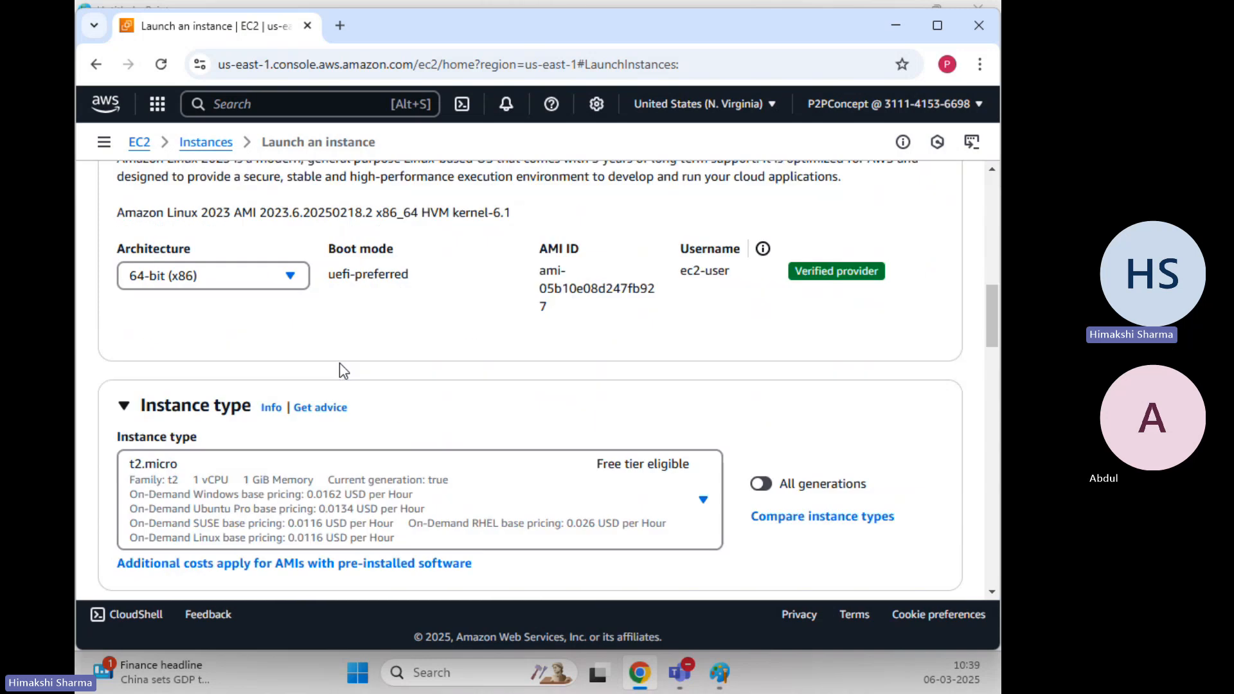
{"action": "scroll", "coordinate": [339, 364], "scroll_direction": "down", "scroll_amount": 7}
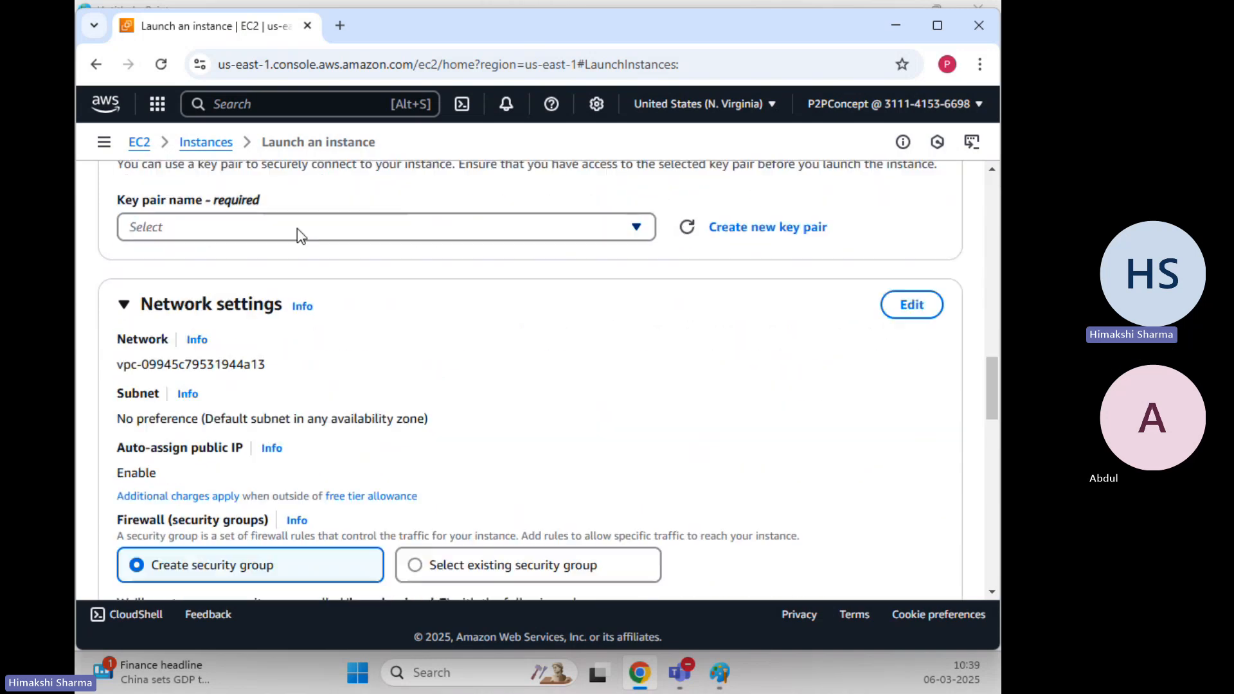
{"action": "left_click", "coordinate": [296, 230]}
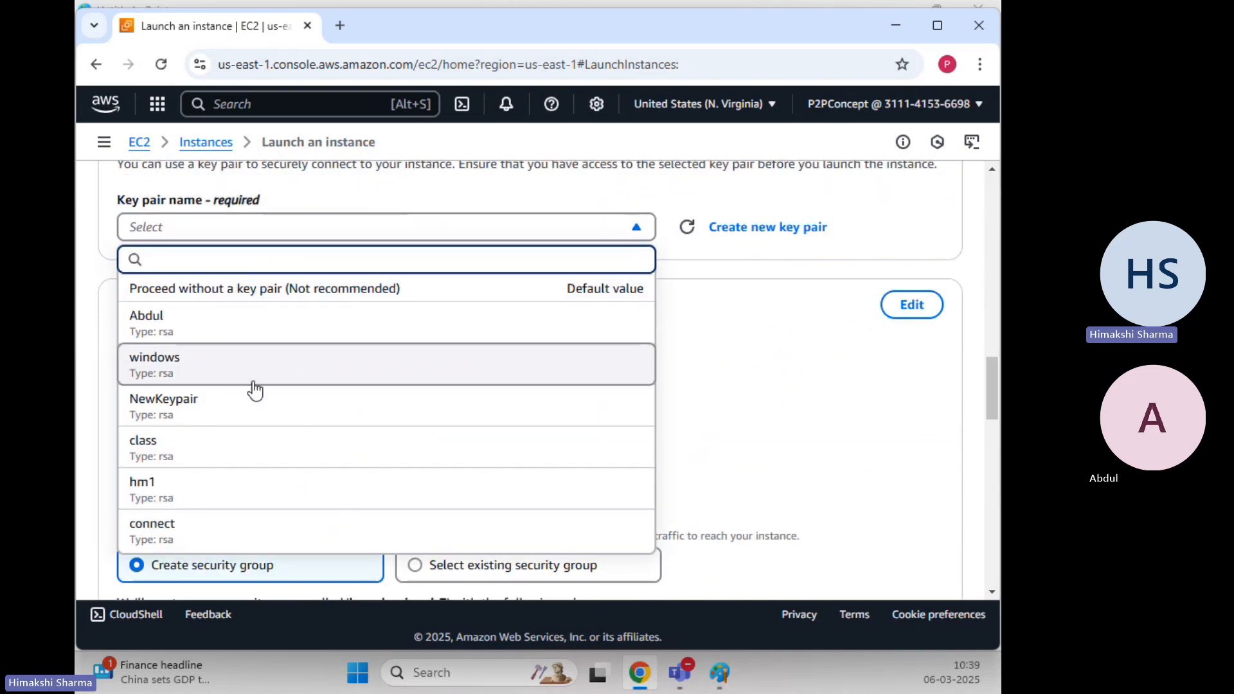
{"action": "left_click", "coordinate": [223, 338]}
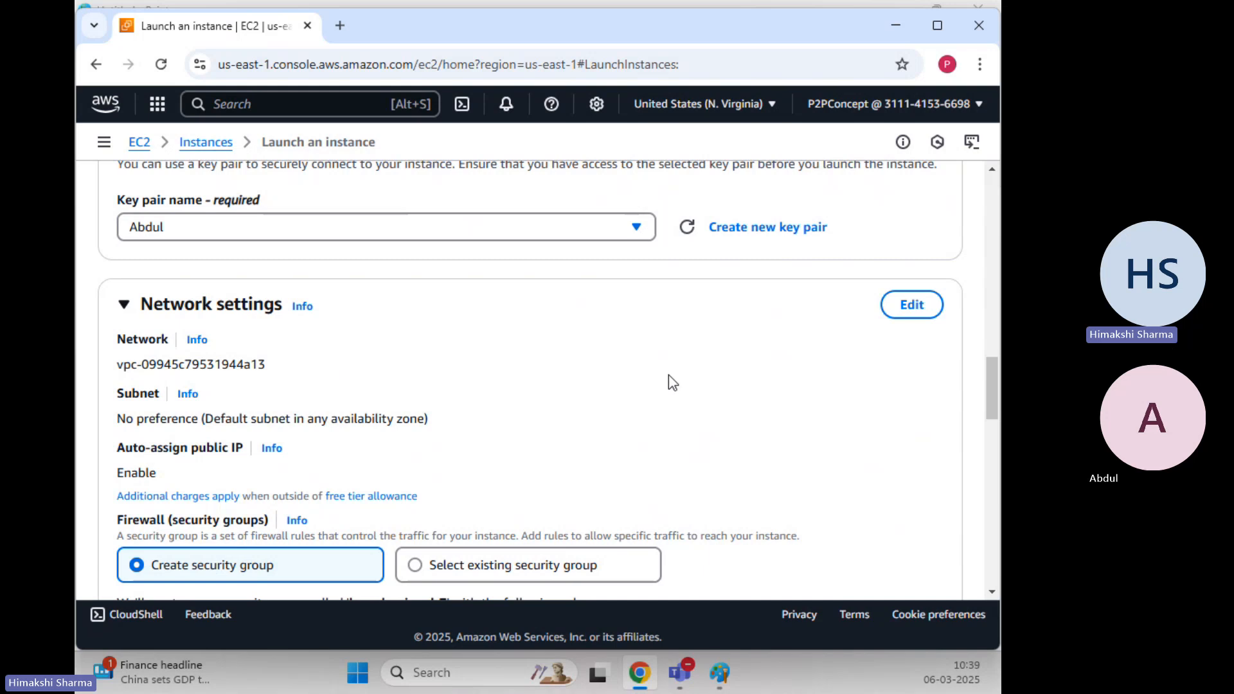
Attach the existing Linux-EC2 security group and launch the instance
{"action": "scroll", "coordinate": [643, 366], "scroll_direction": "down", "scroll_amount": 4}
{"action": "left_click", "coordinate": [485, 302]}
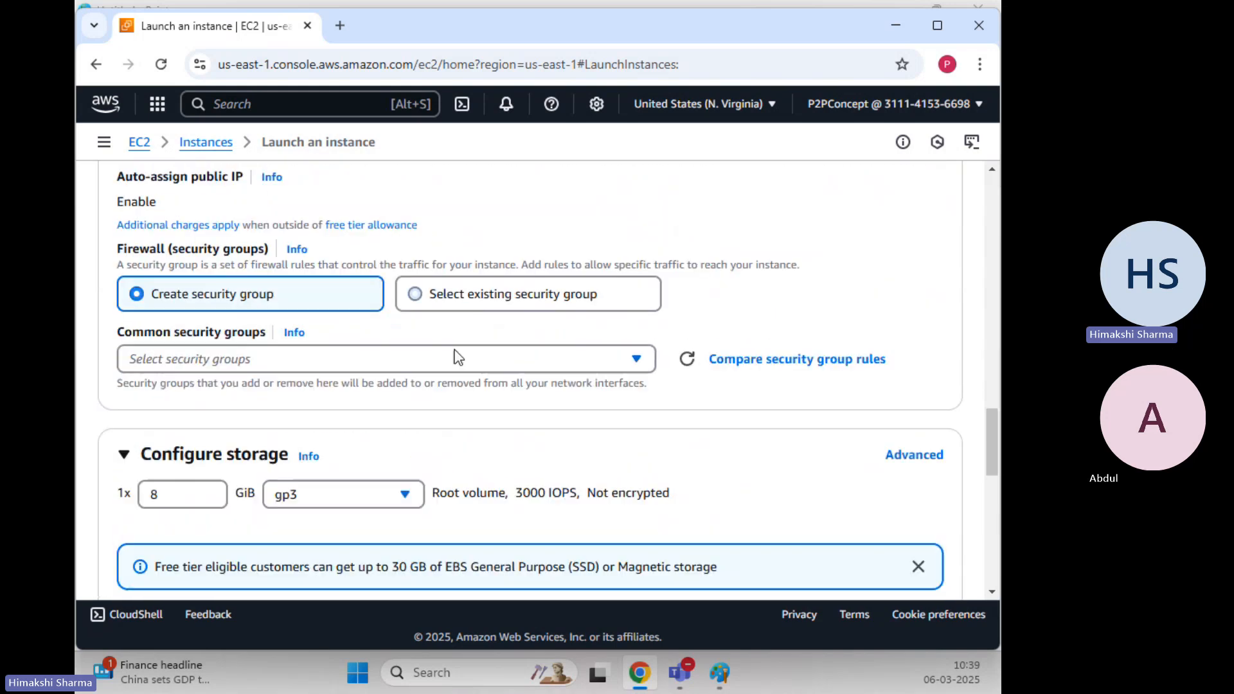
{"action": "left_click", "coordinate": [361, 367]}
{"action": "scroll", "coordinate": [273, 457], "scroll_direction": "down", "scroll_amount": 3}
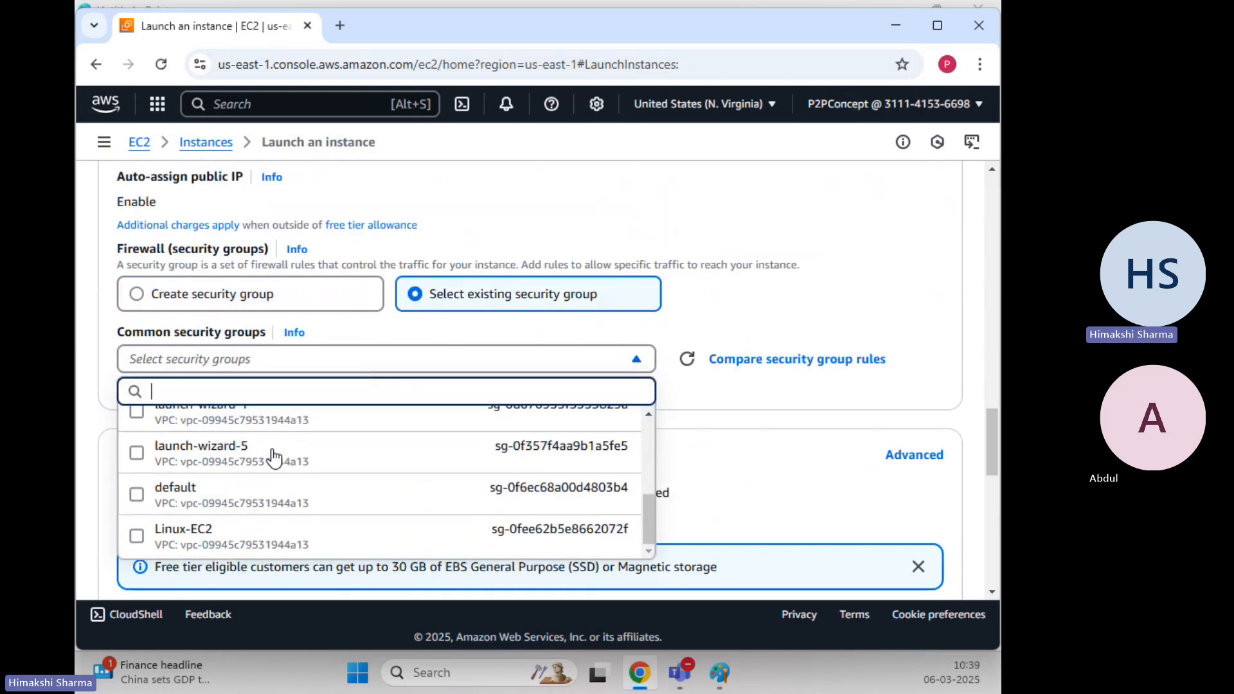
{"action": "left_click", "coordinate": [226, 540]}
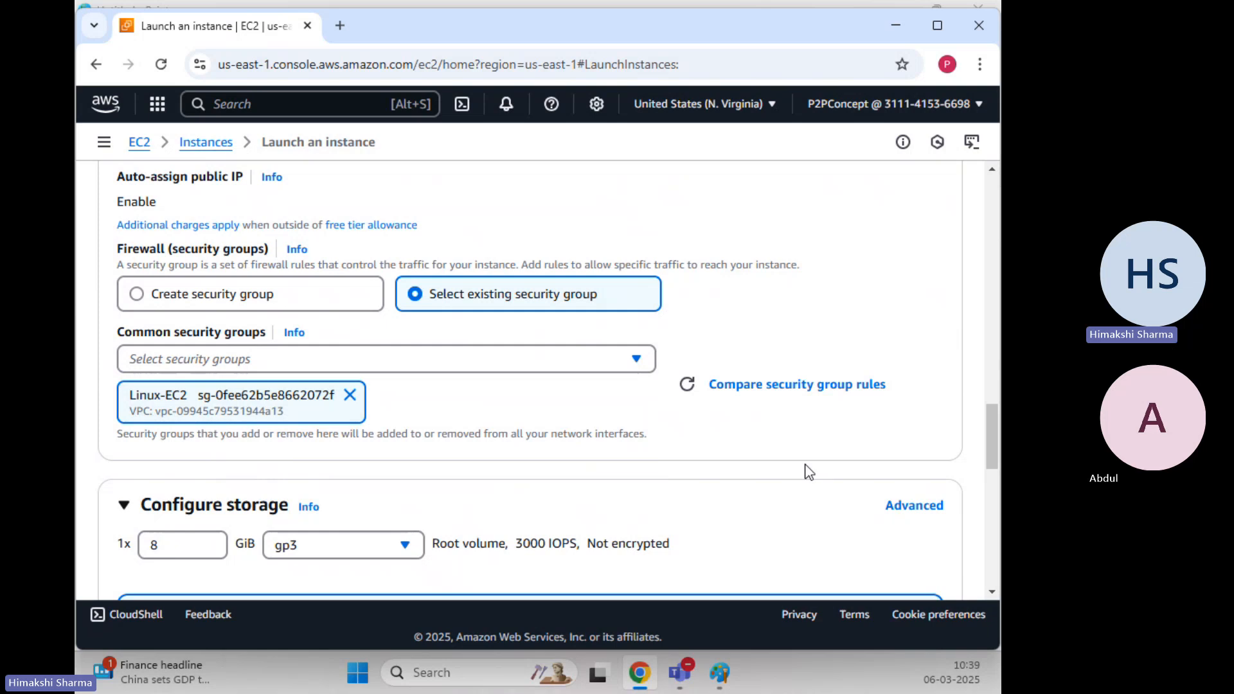
{"action": "scroll", "coordinate": [581, 379], "scroll_direction": "down", "scroll_amount": 12}
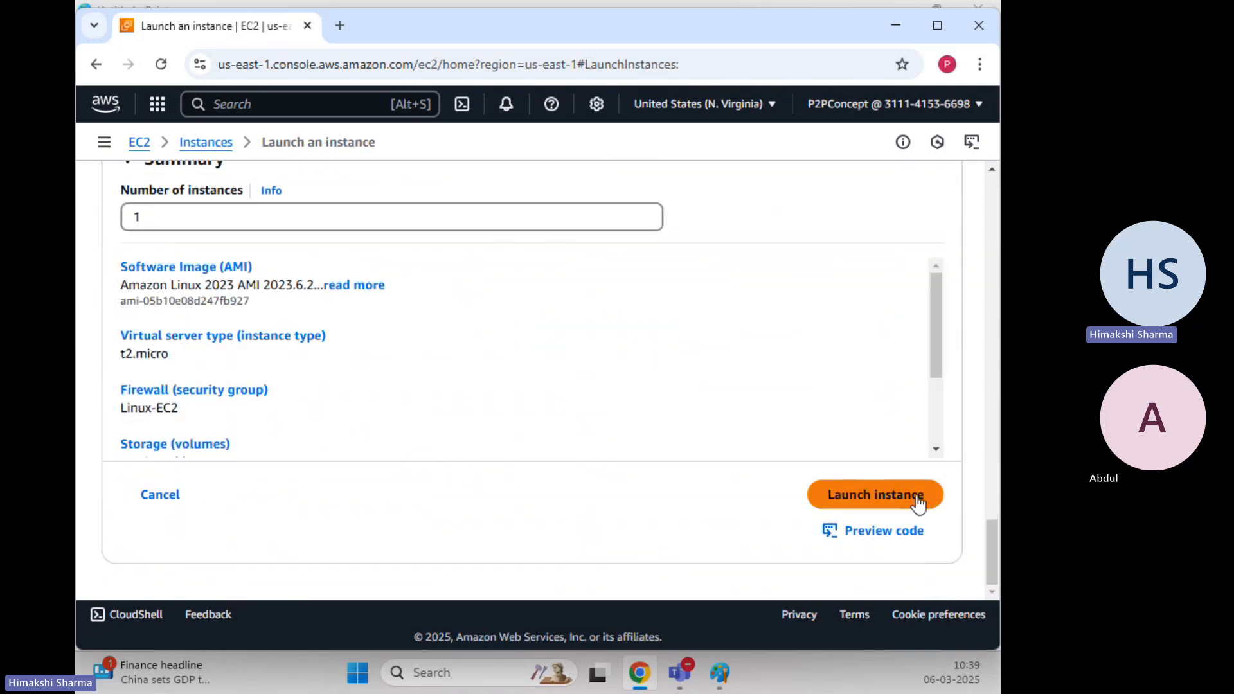
{"action": "left_click", "coordinate": [918, 504]}
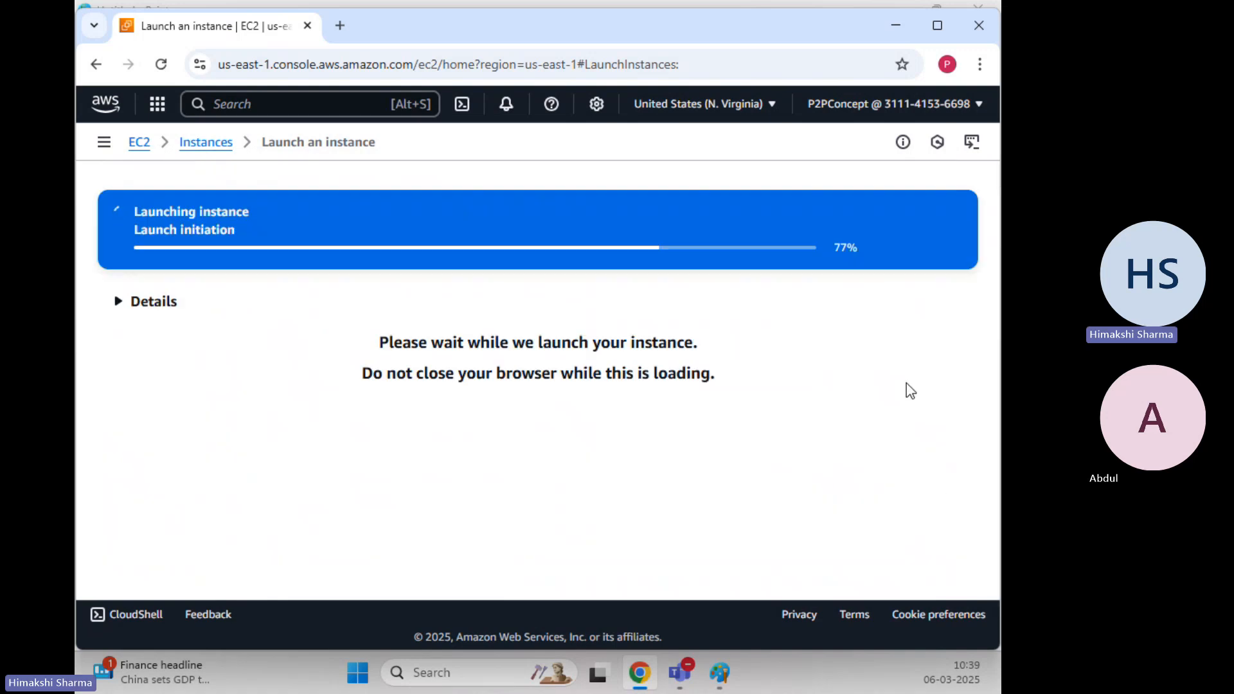
Start another instance launch and name it Windows-EC2
{"action": "left_click", "coordinate": [212, 144]}
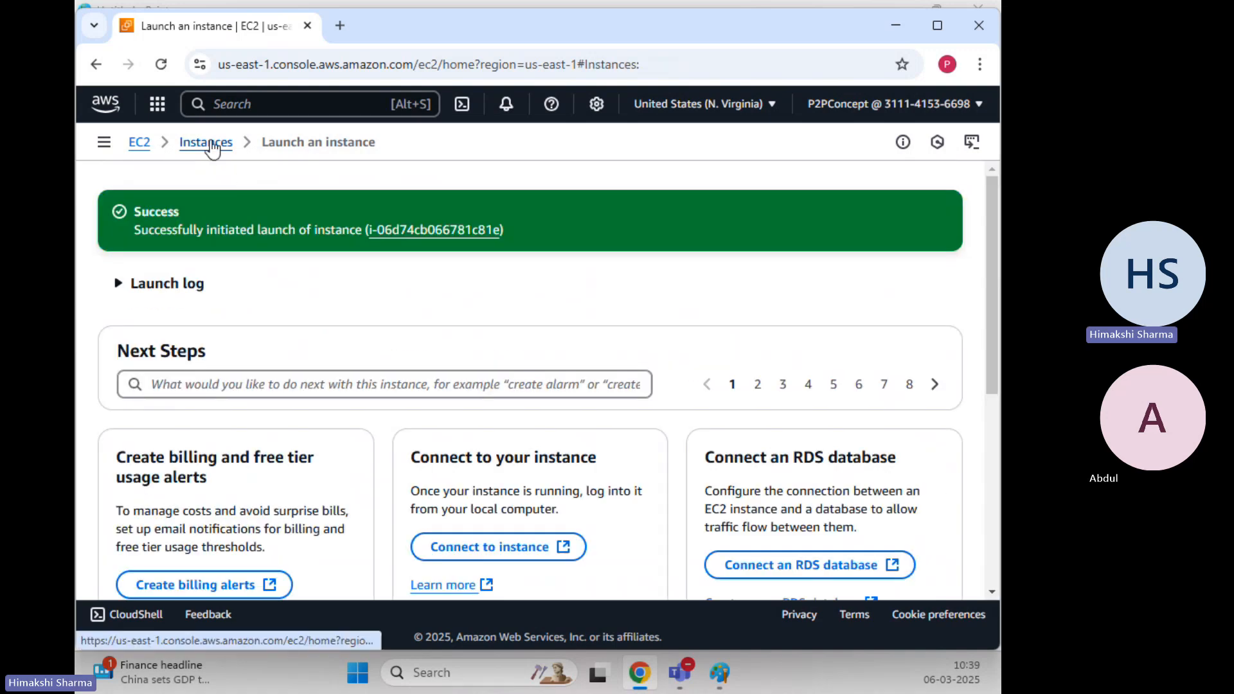
{"action": "left_click", "coordinate": [893, 217]}
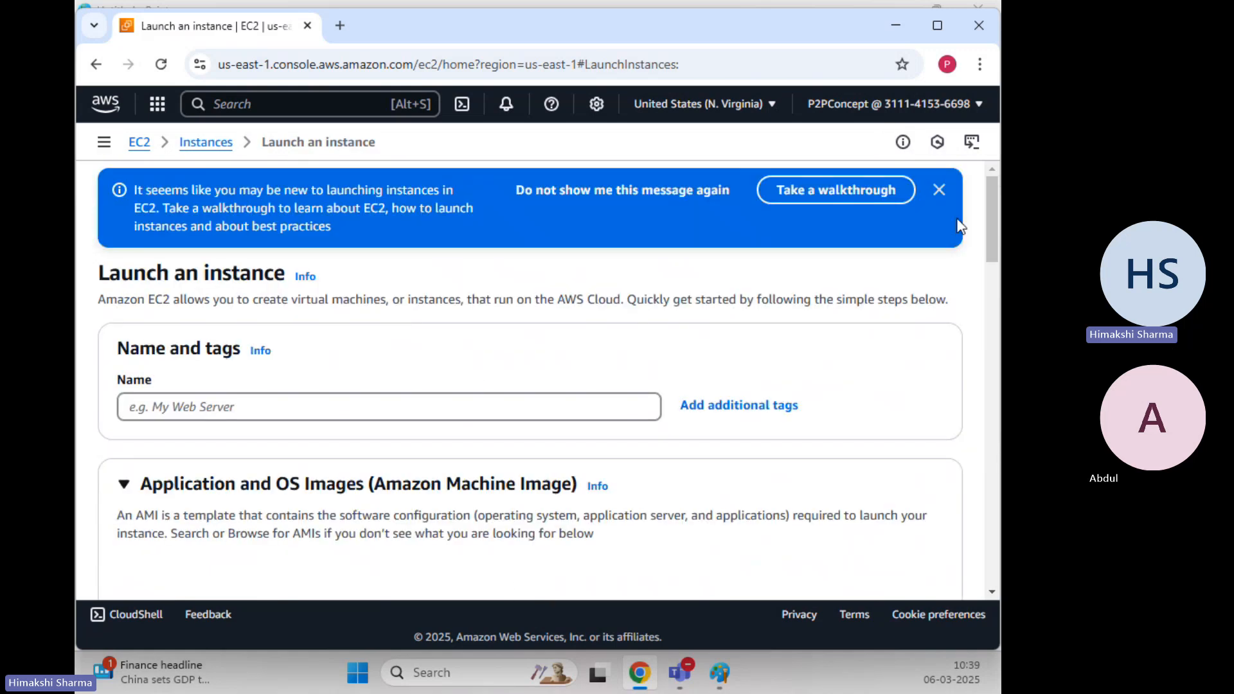
{"action": "left_click", "coordinate": [939, 190]}
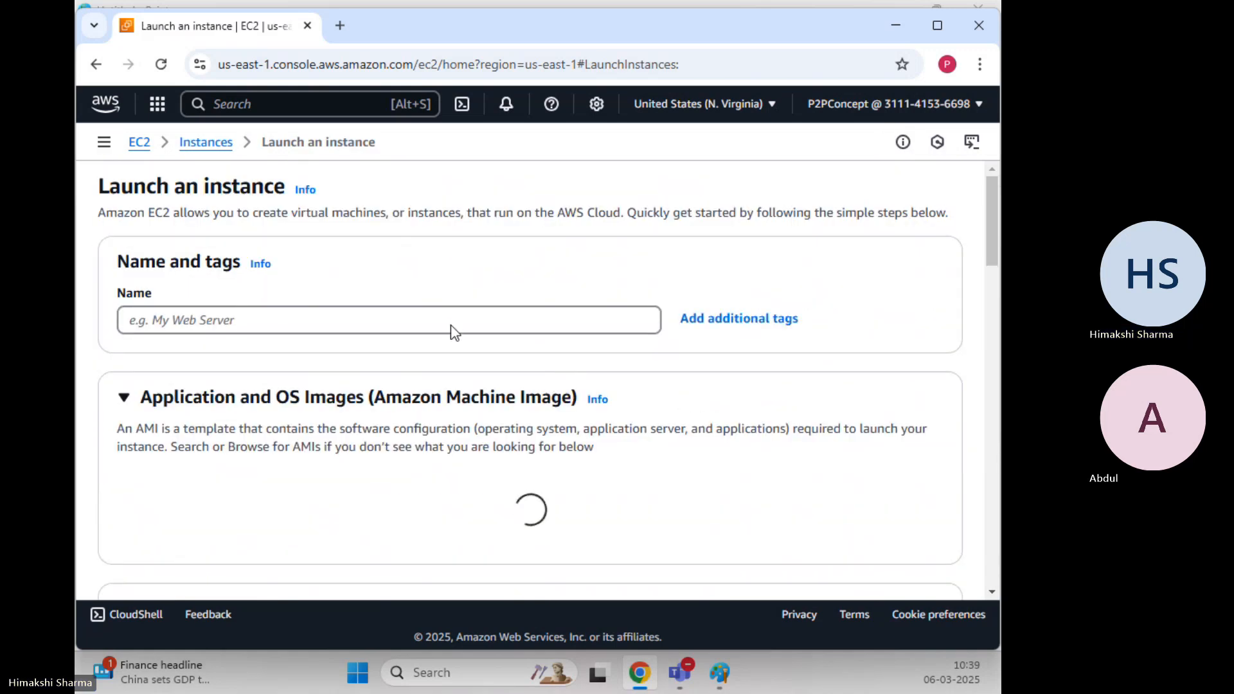
{"action": "left_click", "coordinate": [457, 317]}
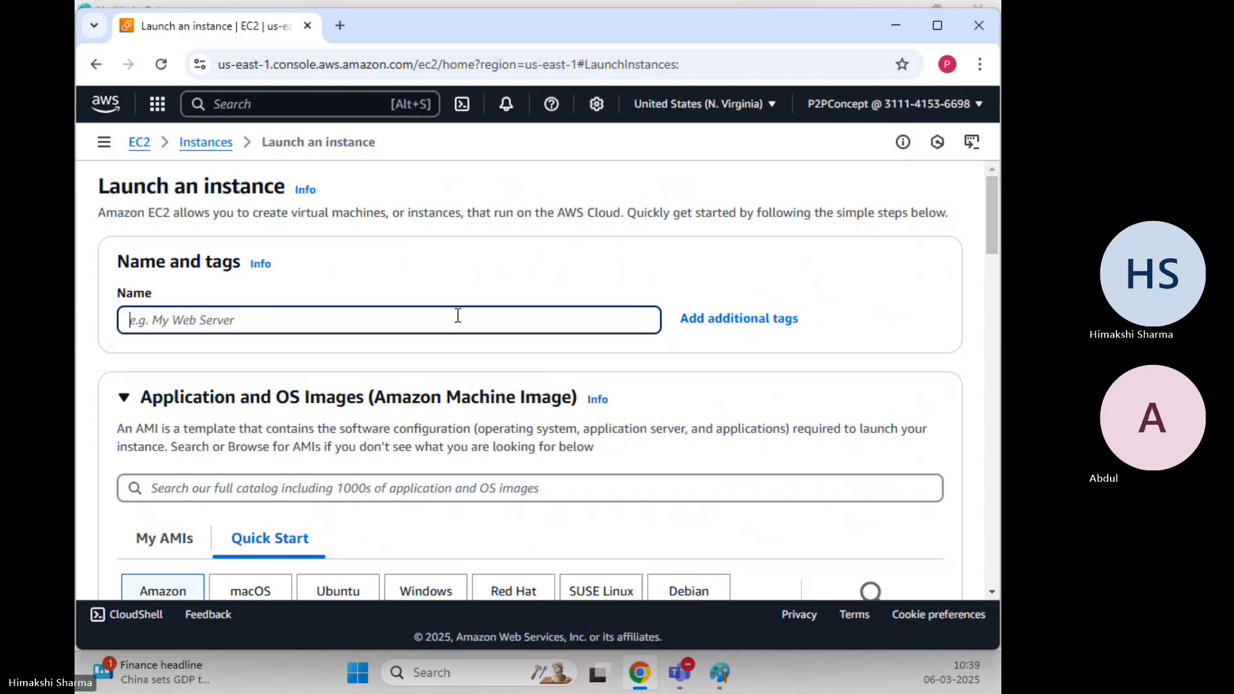
{"action": "type", "text": "Windows"}
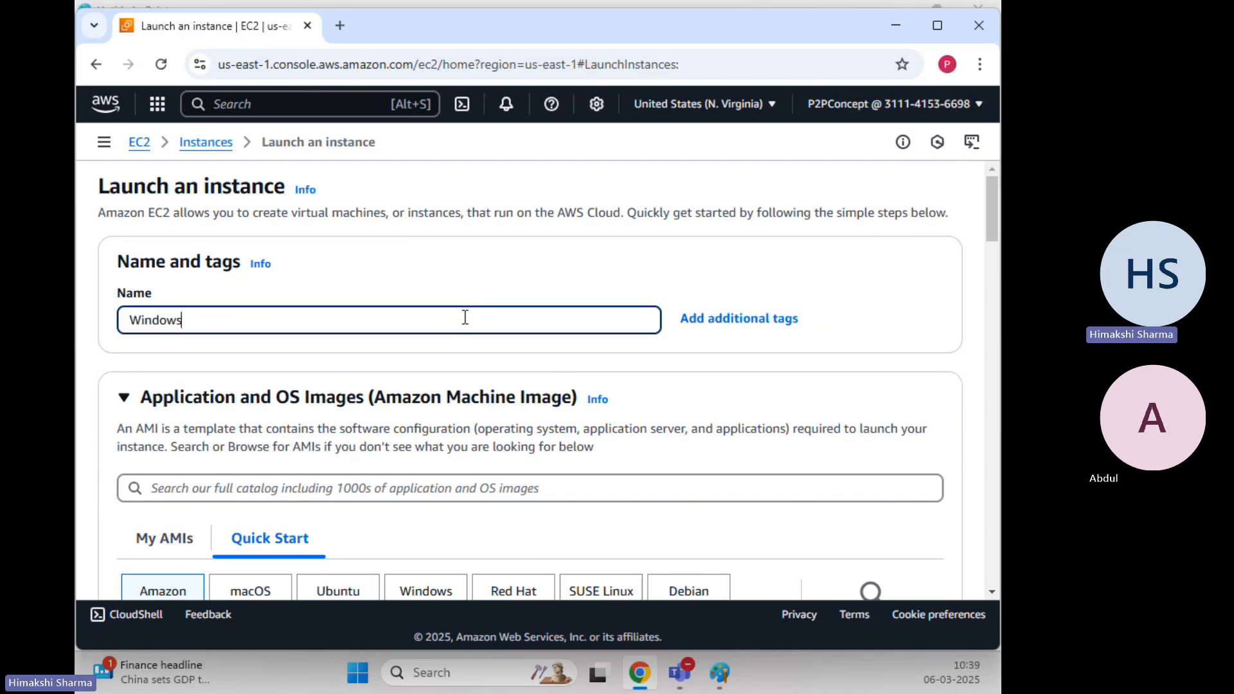
{"action": "type", "text": "-EC2"}
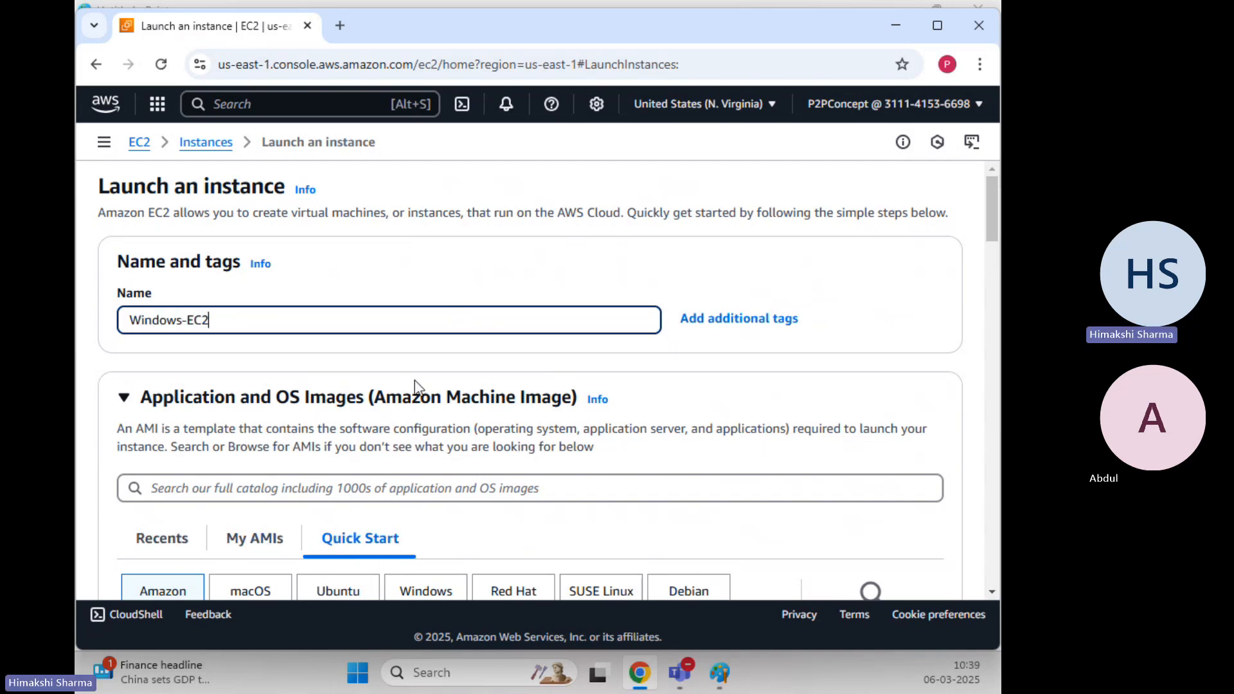
Choose Windows with the Microsoft Windows Server 2016 Base AMI
{"action": "scroll", "coordinate": [411, 290], "scroll_direction": "down", "scroll_amount": 5}
{"action": "scroll", "coordinate": [412, 291], "scroll_direction": "down", "scroll_amount": 1}
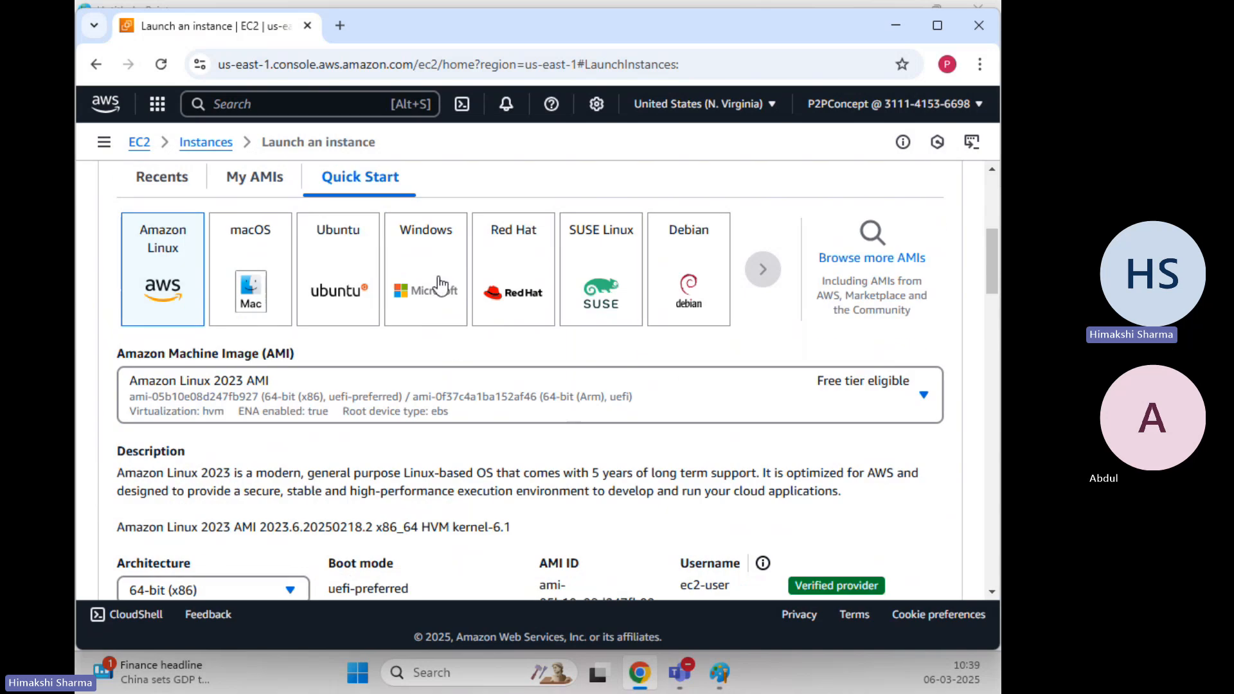
{"action": "left_click", "coordinate": [439, 285]}
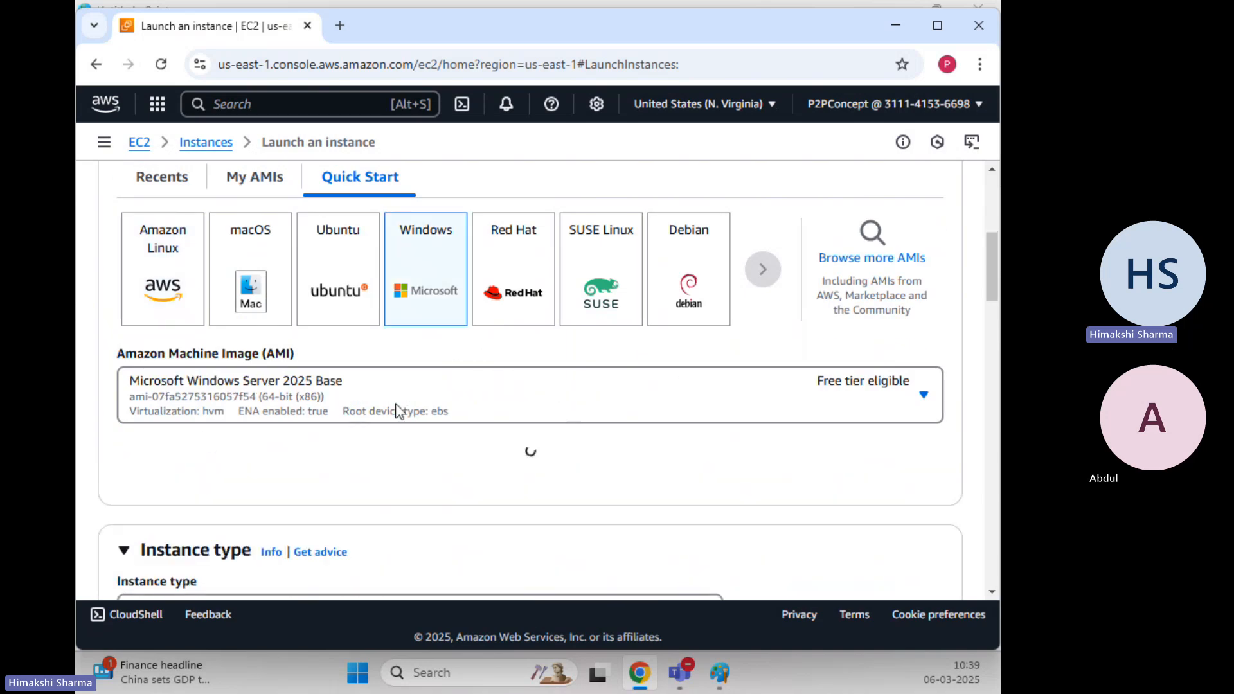
{"action": "scroll", "coordinate": [414, 399], "scroll_direction": "down", "scroll_amount": 2}
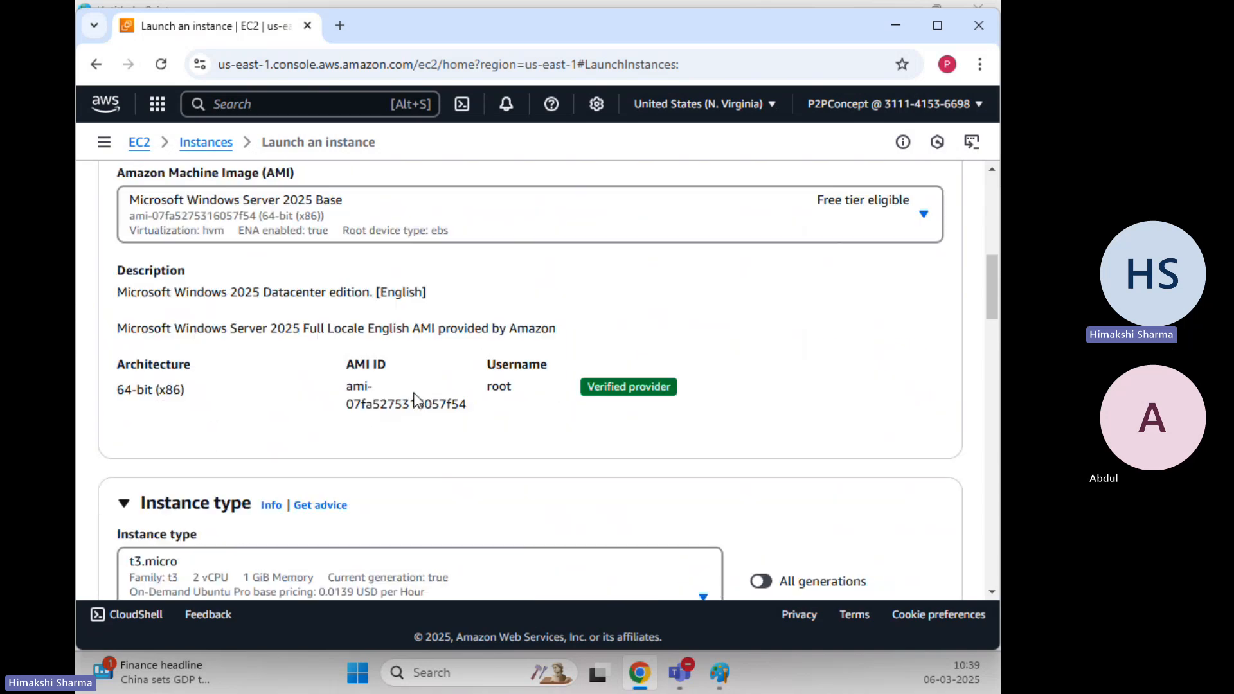
{"action": "left_click", "coordinate": [433, 226]}
{"action": "scroll", "coordinate": [462, 441], "scroll_direction": "down", "scroll_amount": 4}
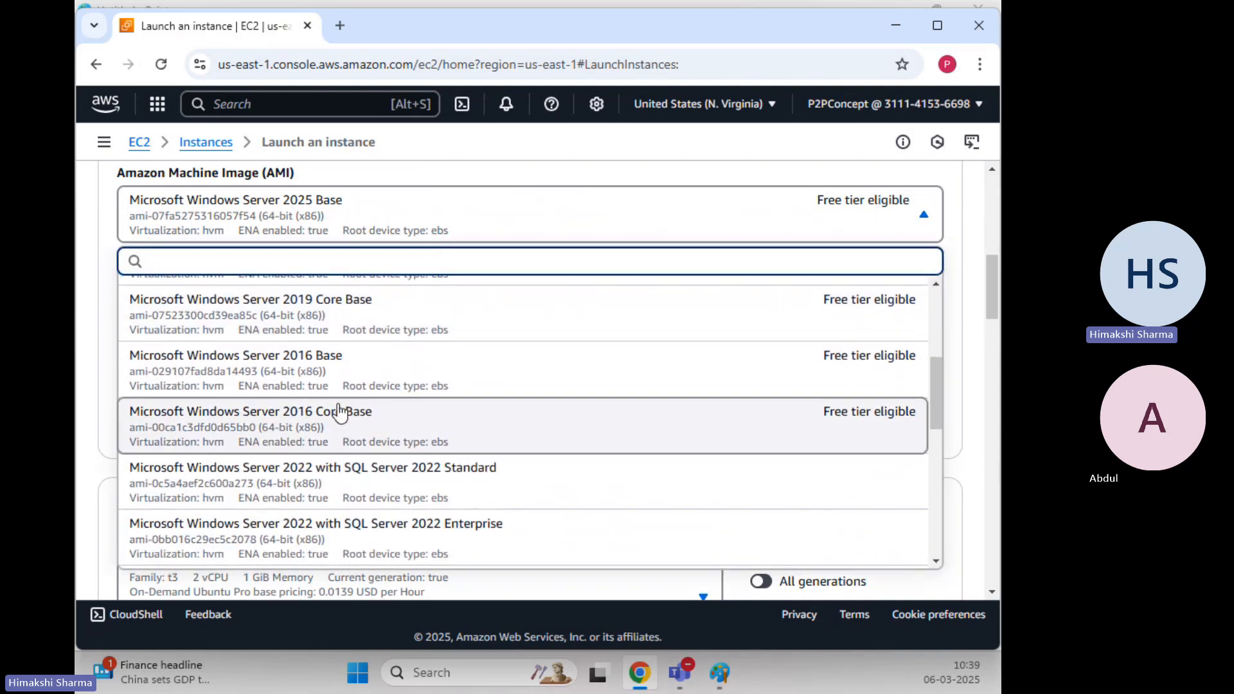
{"action": "left_click", "coordinate": [338, 384]}
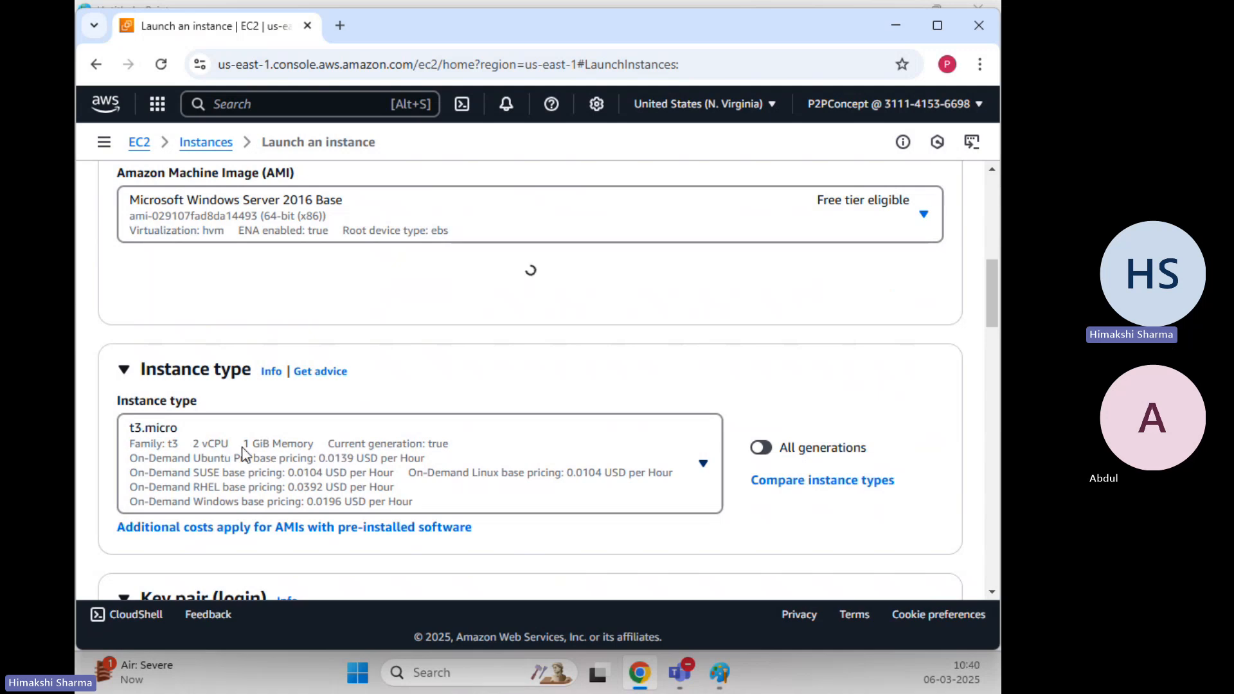
{"action": "scroll", "coordinate": [357, 427], "scroll_direction": "down", "scroll_amount": 3}
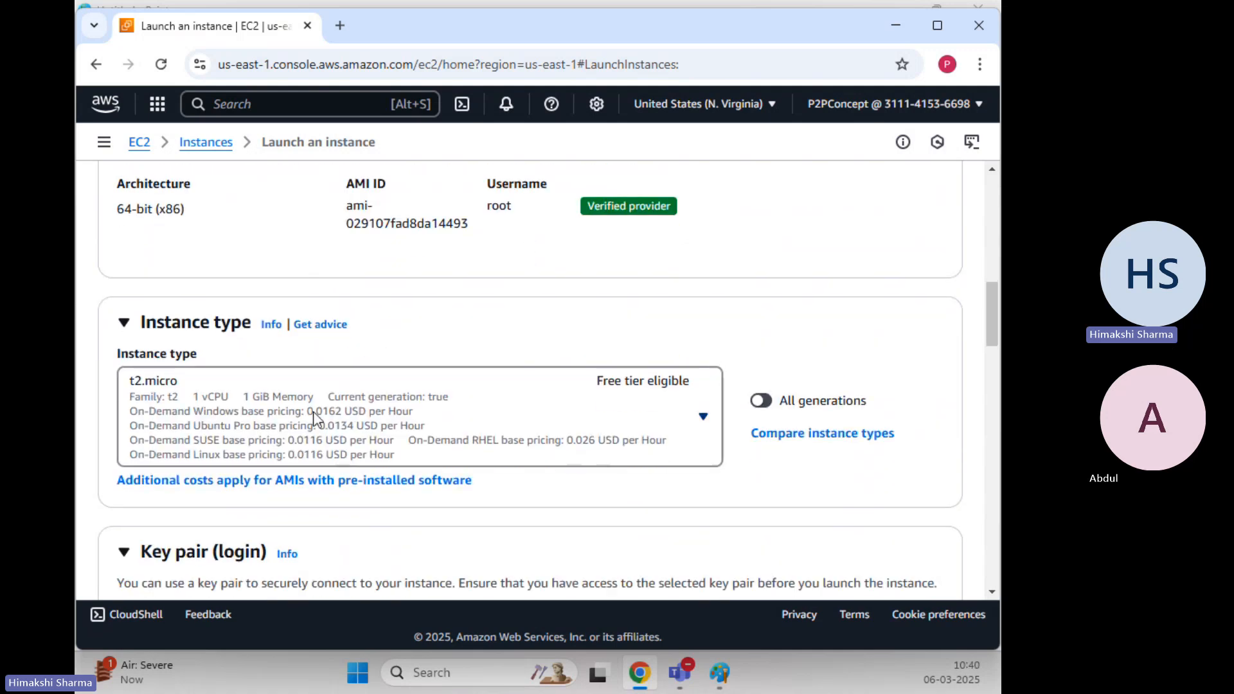
Pick an existing key pair and the existing Windows-SG security group
{"action": "scroll", "coordinate": [319, 411], "scroll_direction": "down", "scroll_amount": 5}
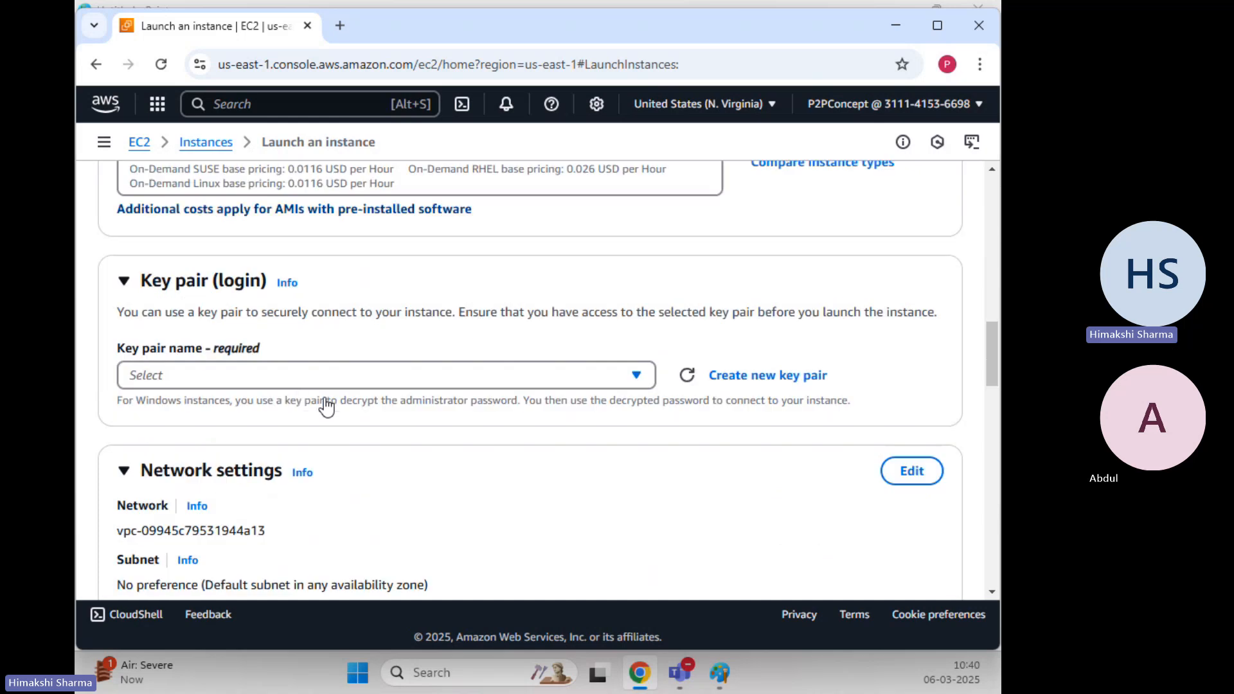
{"action": "left_click", "coordinate": [296, 379]}
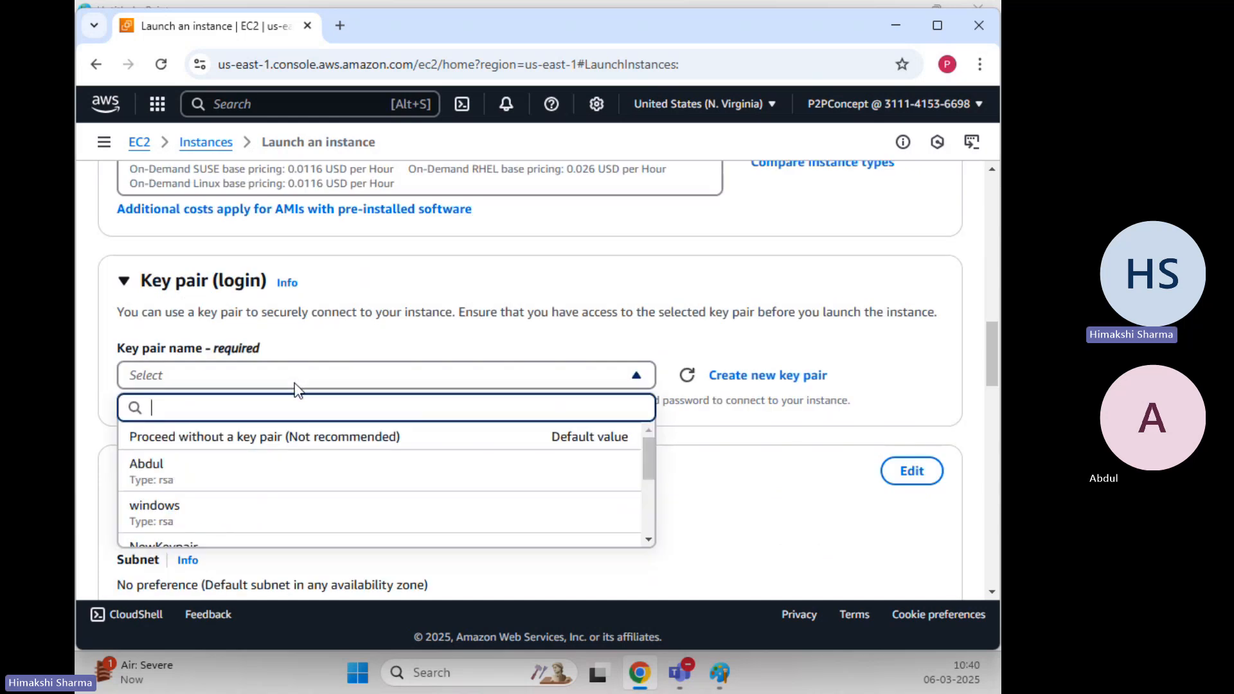
{"action": "left_click", "coordinate": [264, 483]}
{"action": "scroll", "coordinate": [558, 382], "scroll_direction": "down", "scroll_amount": 7}
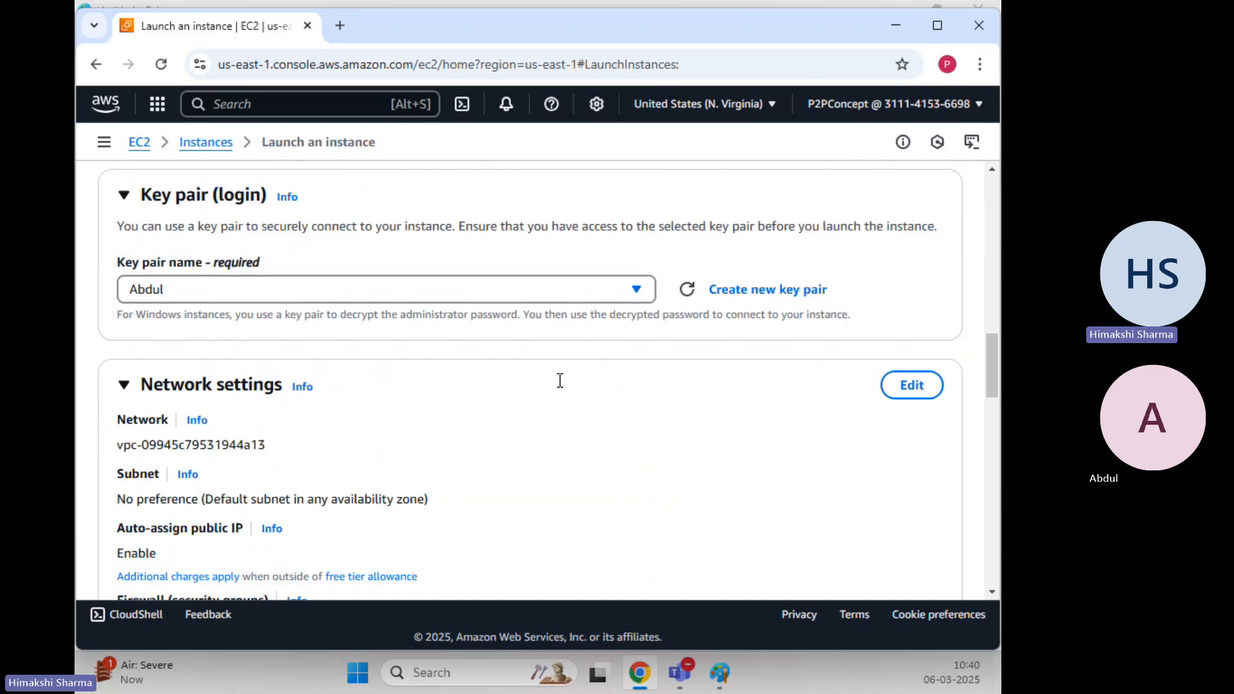
{"action": "left_click", "coordinate": [450, 287]}
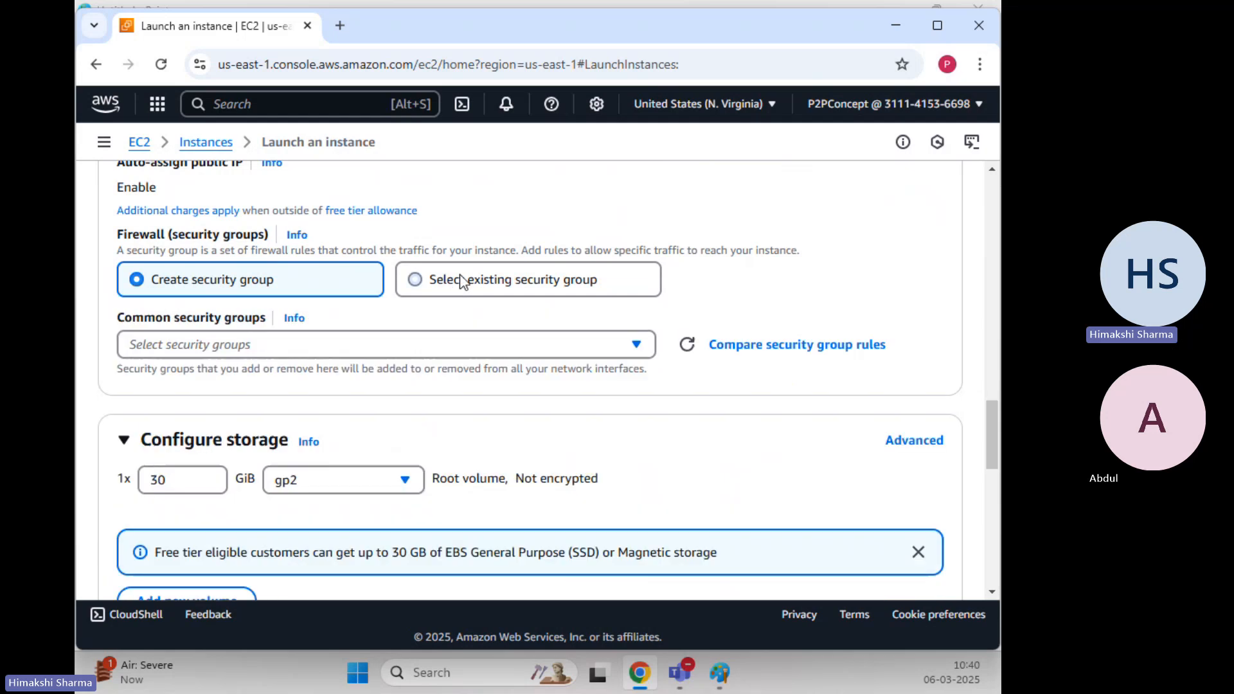
{"action": "left_click", "coordinate": [284, 353]}
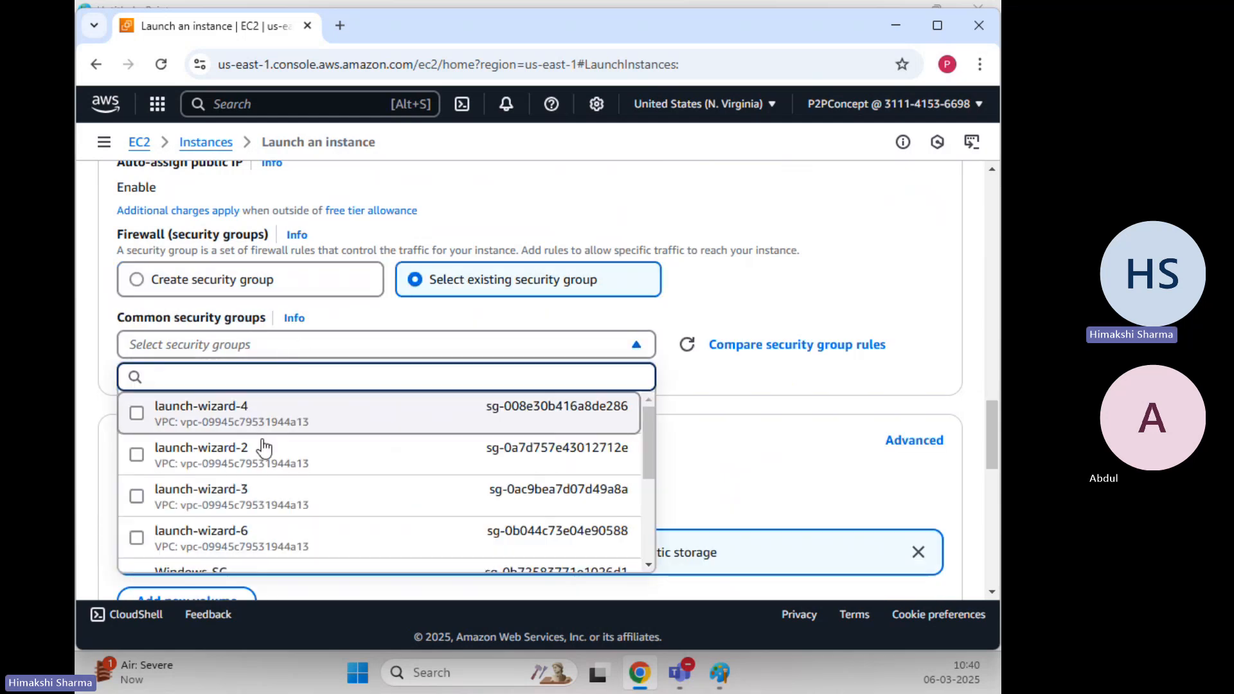
{"action": "scroll", "coordinate": [262, 450], "scroll_direction": "down", "scroll_amount": 5}
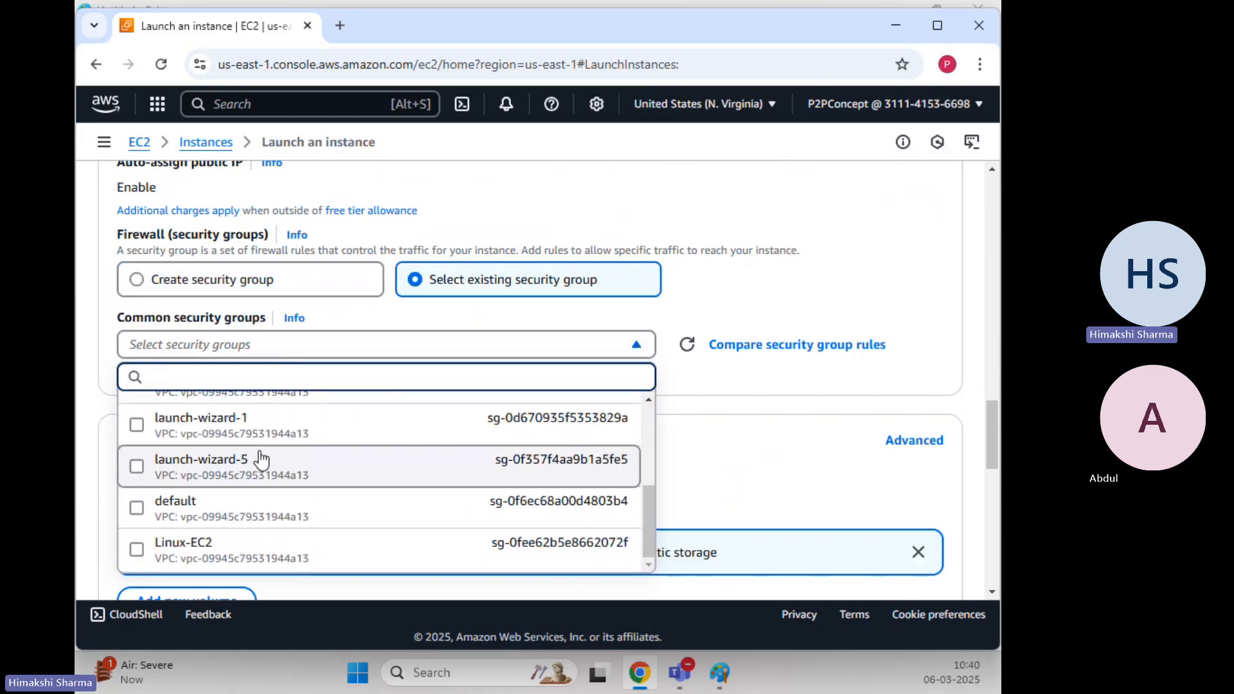
{"action": "scroll", "coordinate": [261, 459], "scroll_direction": "up", "scroll_amount": 3}
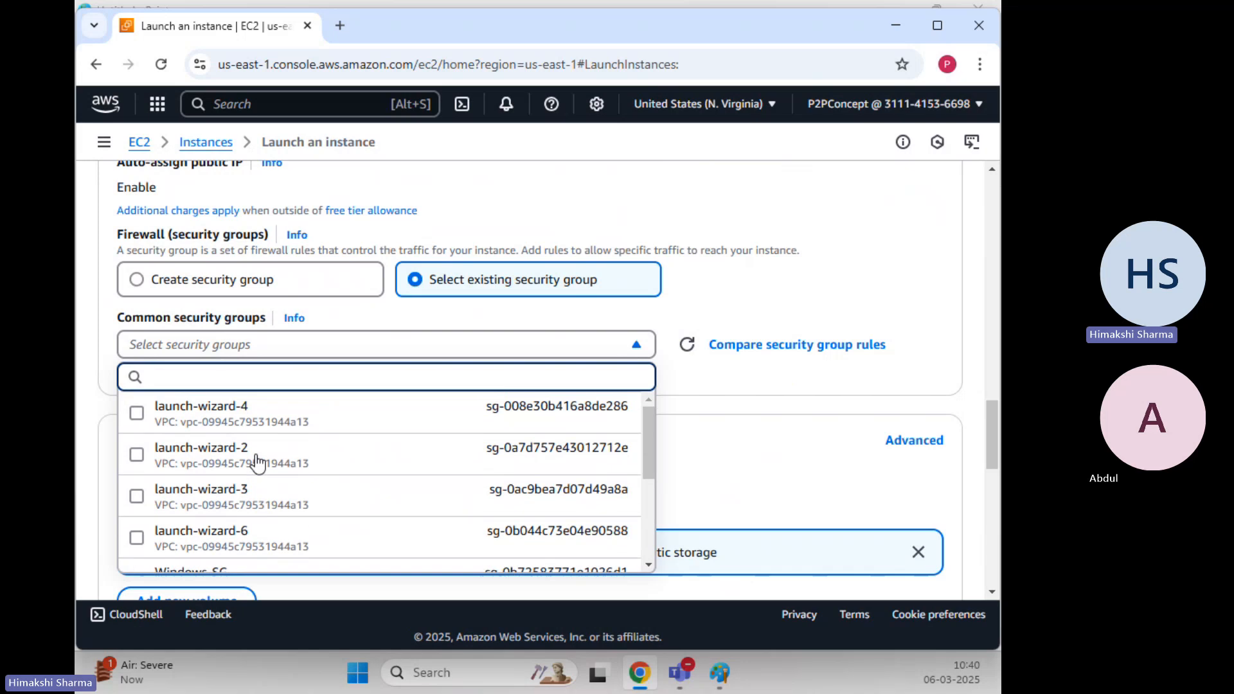
{"action": "scroll", "coordinate": [256, 463], "scroll_direction": "down", "scroll_amount": 2}
{"action": "left_click", "coordinate": [233, 489]}
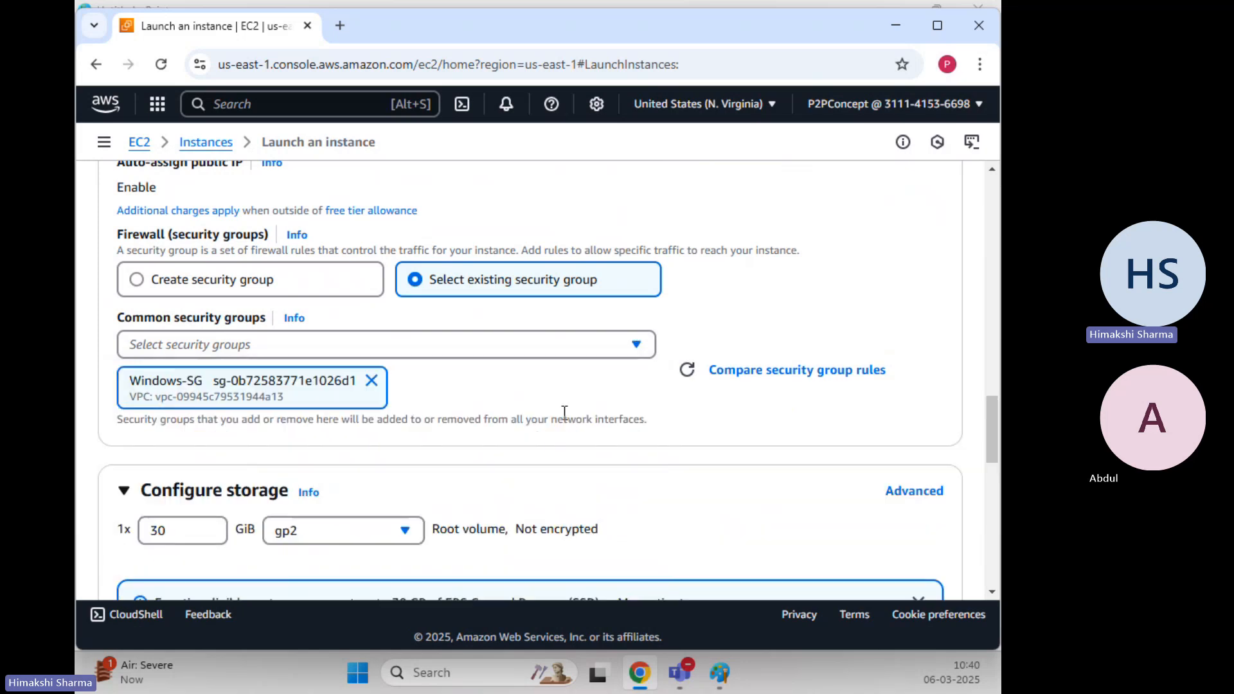
Launch the Windows instance and refresh the instances list
{"action": "scroll", "coordinate": [565, 413], "scroll_direction": "down", "scroll_amount": 3}
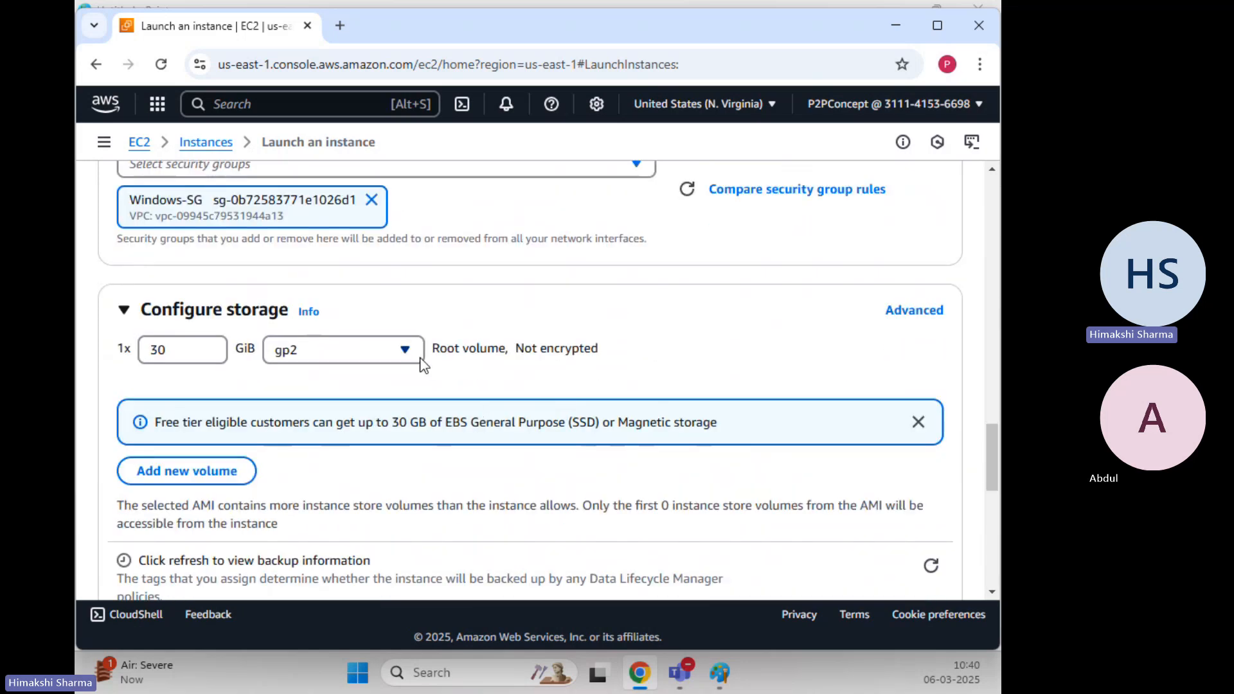
{"action": "scroll", "coordinate": [482, 382], "scroll_direction": "down", "scroll_amount": 9}
{"action": "scroll", "coordinate": [480, 380], "scroll_direction": "down", "scroll_amount": 1}
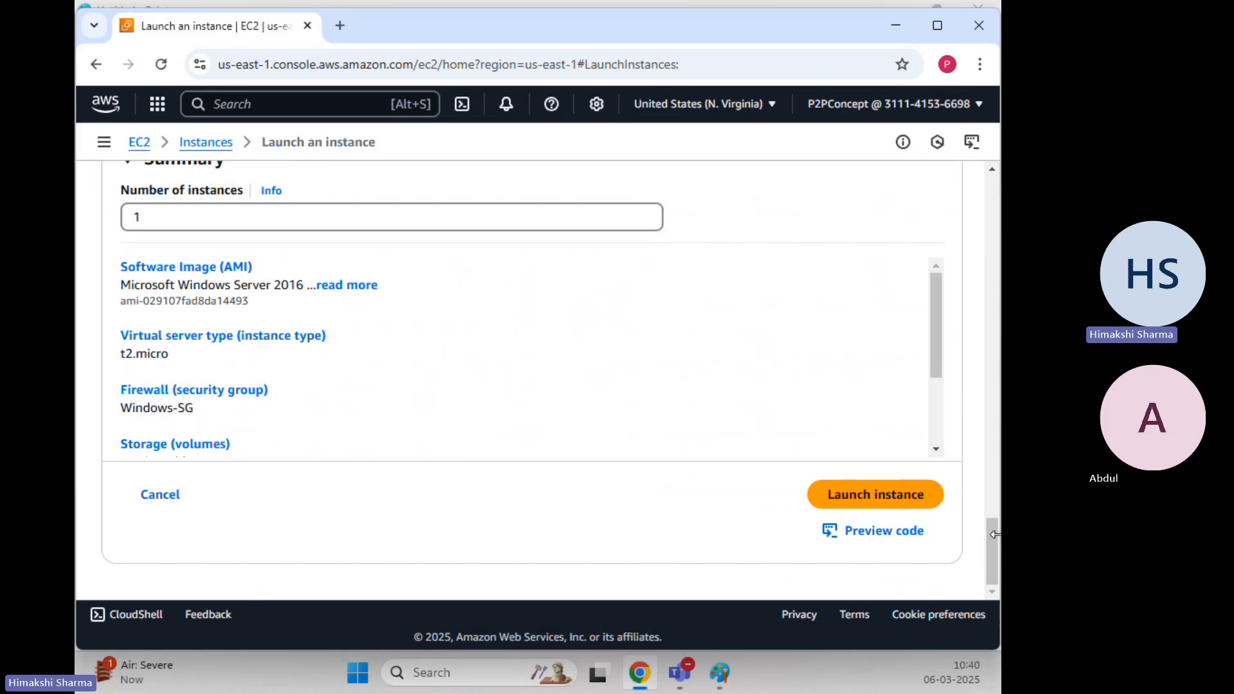
{"action": "left_click", "coordinate": [894, 500]}
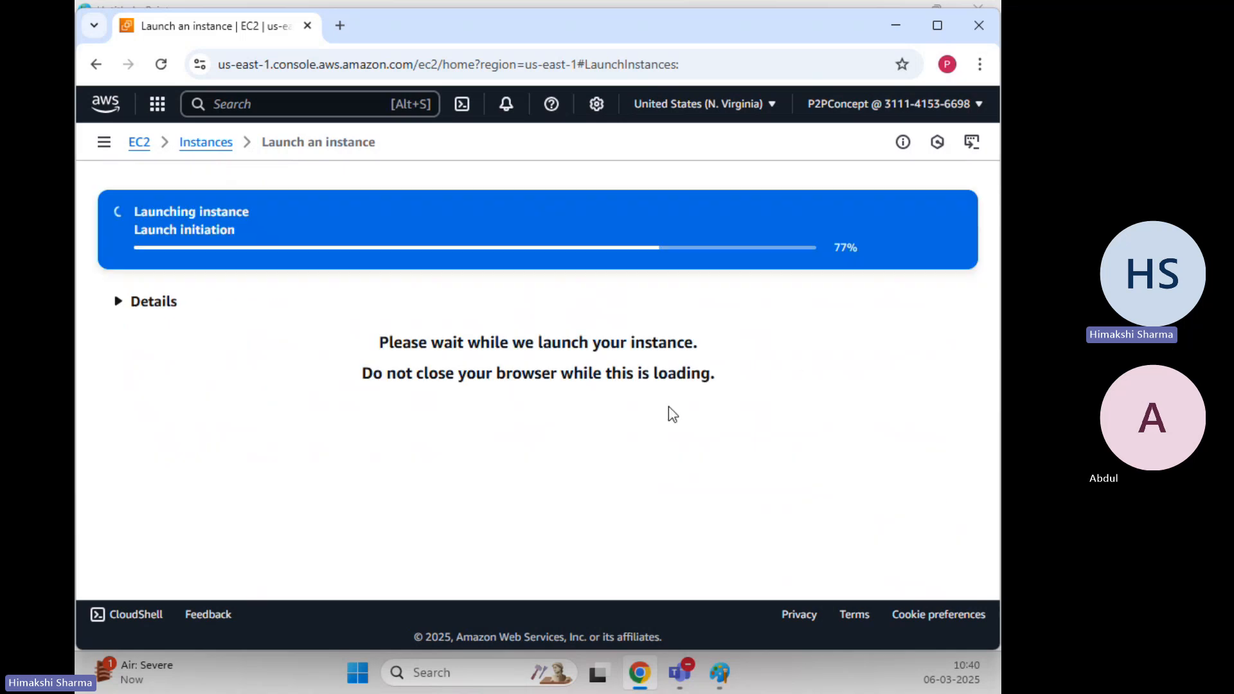
{"action": "left_click", "coordinate": [225, 153]}
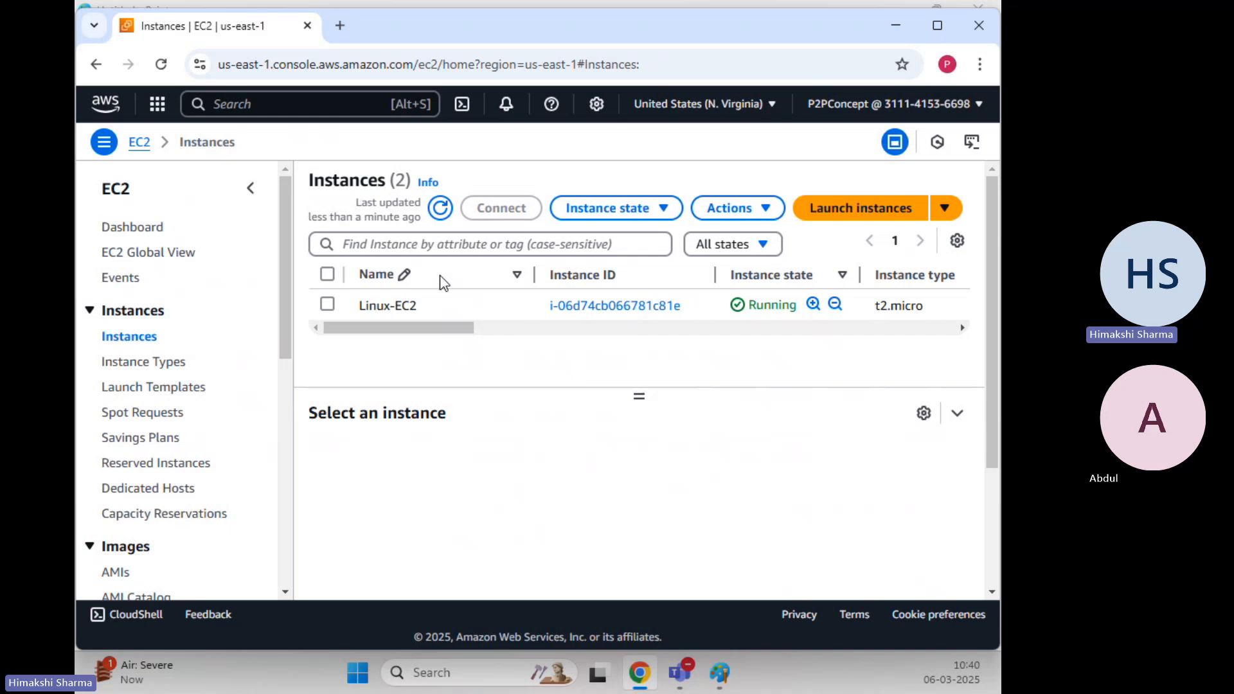
{"action": "left_click", "coordinate": [441, 207]}
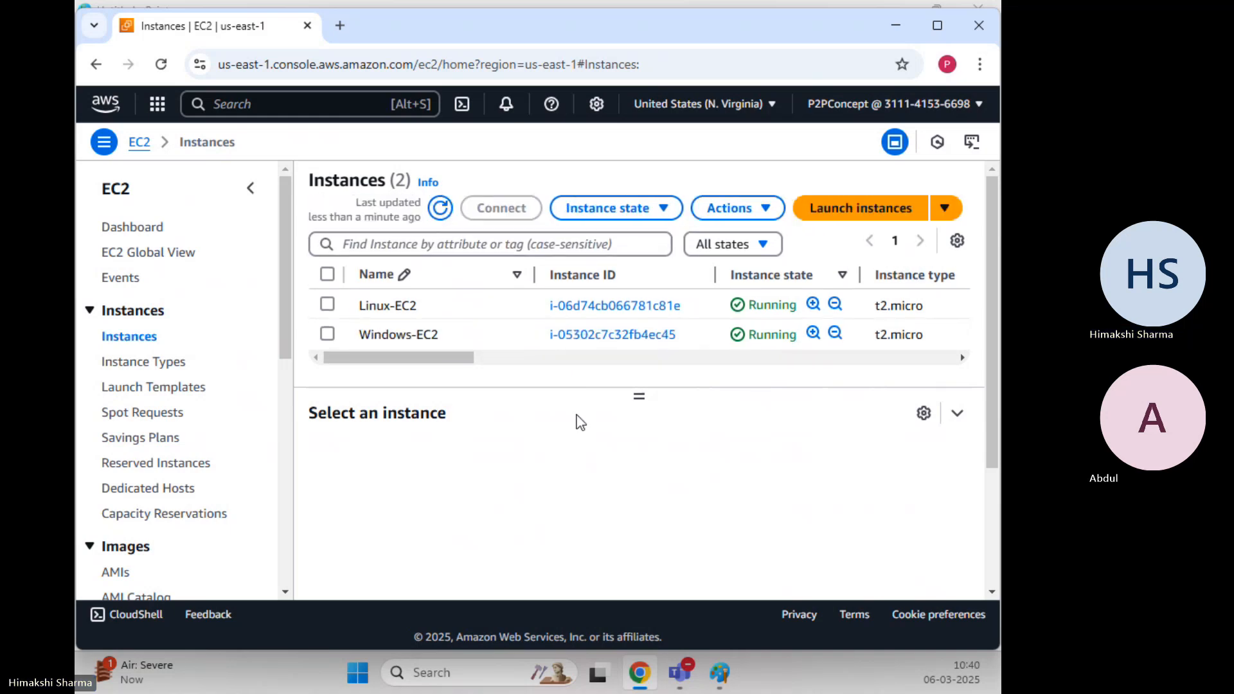
Copy Linux-EC2's public IPv4 address and minimize the browser to reach the Paint notes
{"action": "left_click", "coordinate": [327, 305]}
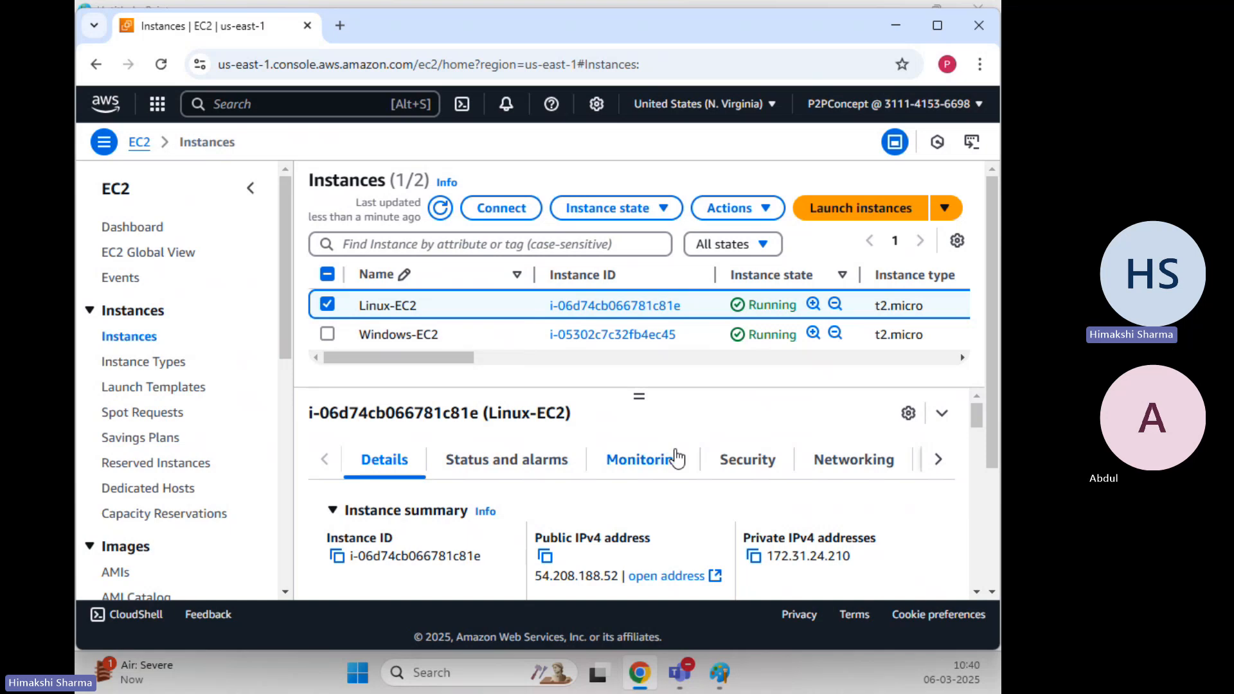
{"action": "left_click", "coordinate": [551, 560]}
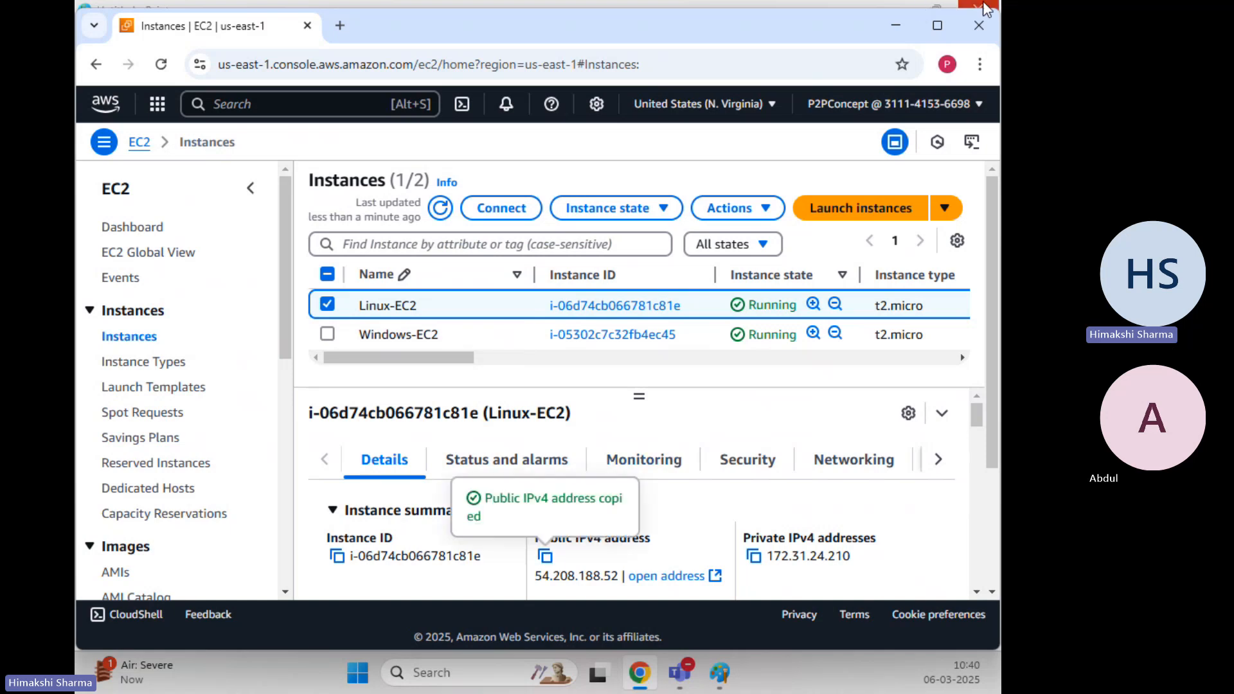
{"action": "left_click", "coordinate": [896, 25]}
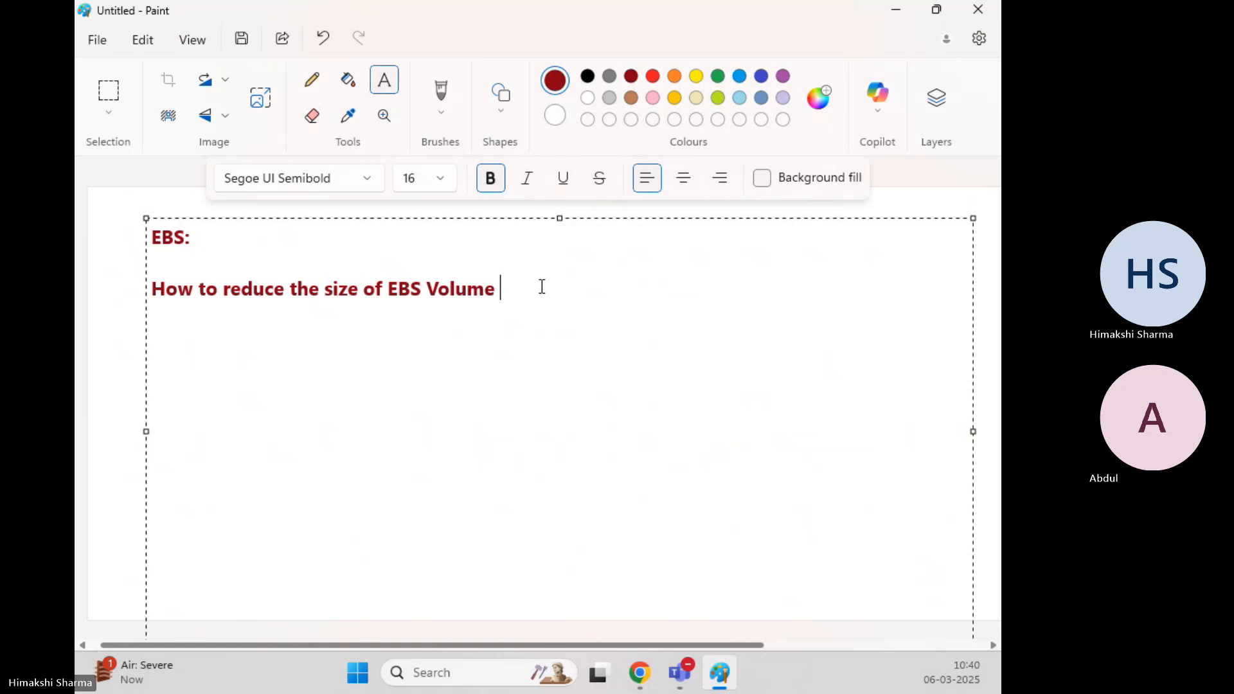
Launch PuTTY.exe from the Key-Pair\putty (1) folder
{"action": "type", "text": "?????"}
{"action": "left_click", "coordinate": [893, 11]}
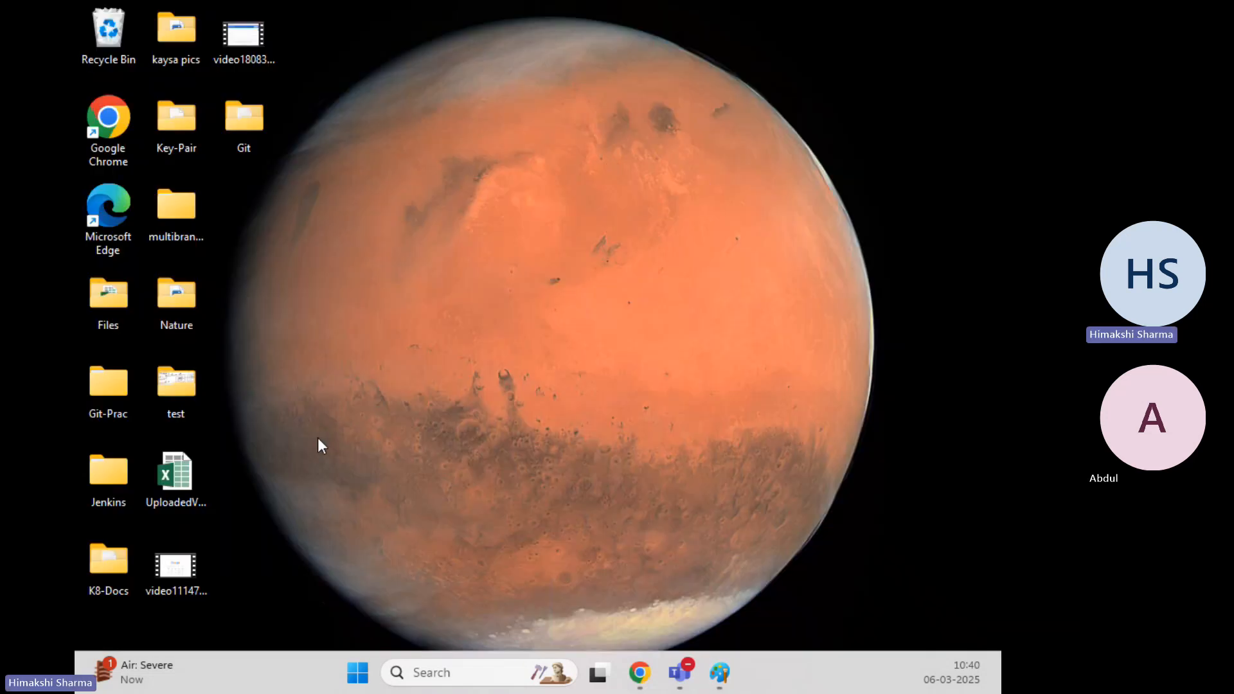
{"action": "double_click", "coordinate": [183, 121]}
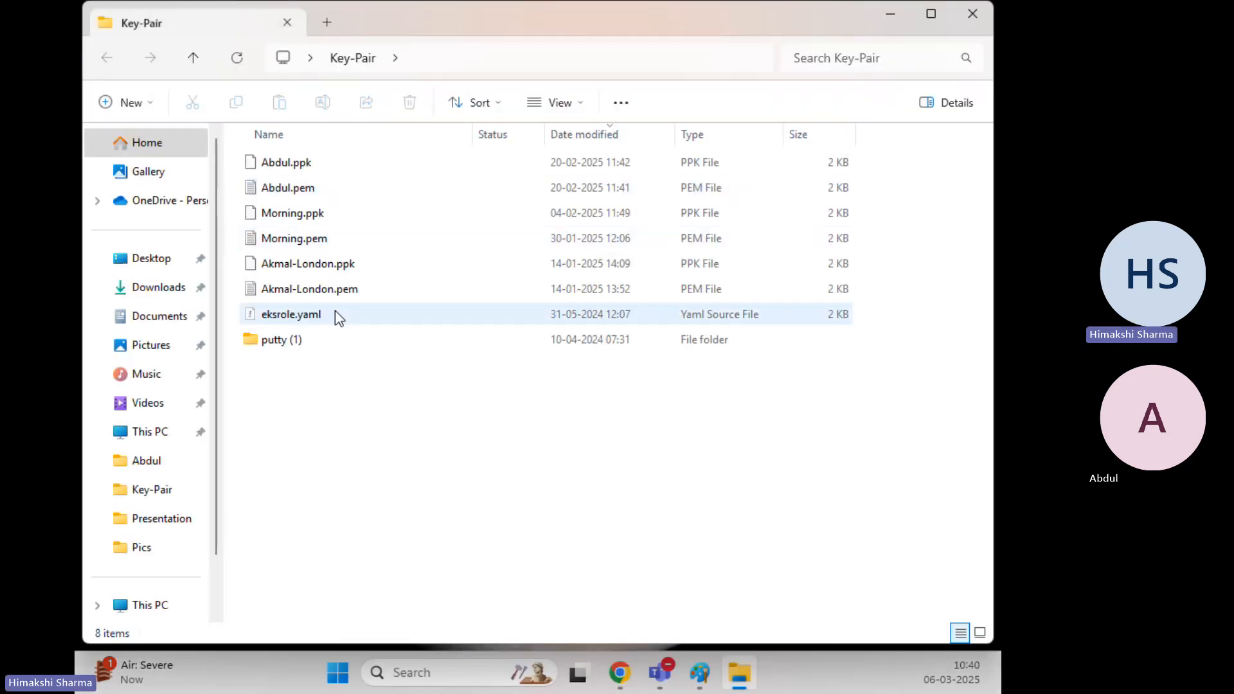
{"action": "double_click", "coordinate": [318, 347]}
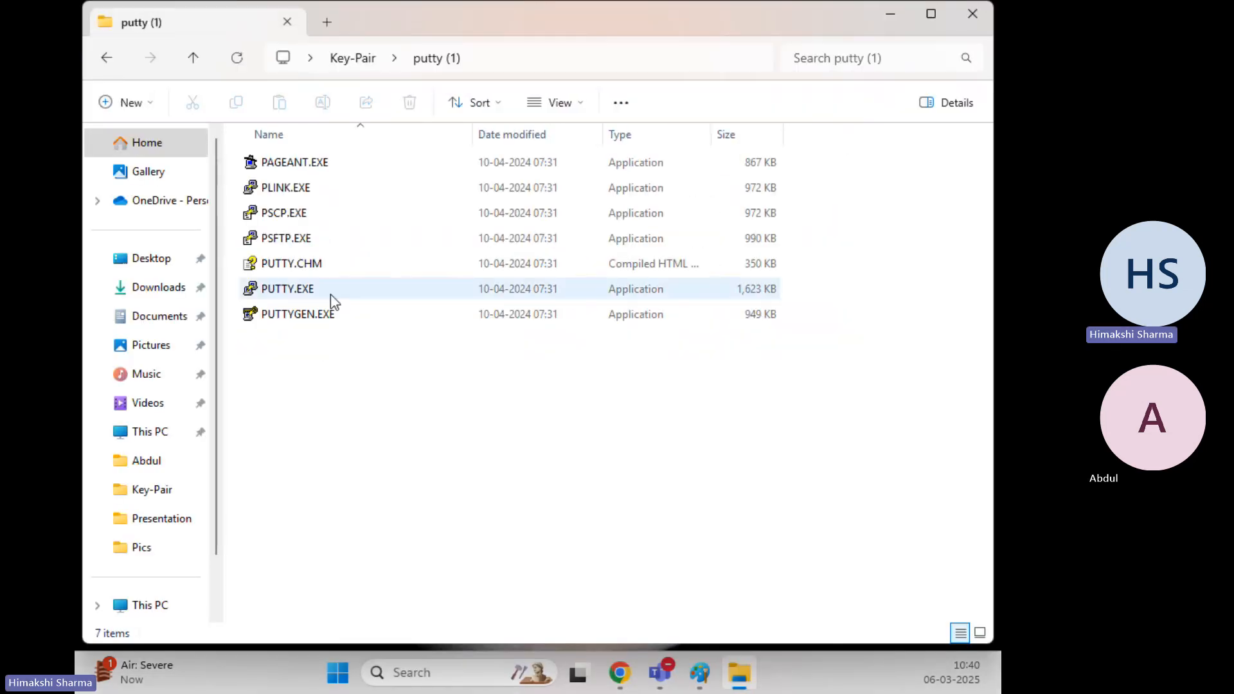
{"action": "double_click", "coordinate": [323, 293]}
{"action": "left_click", "coordinate": [630, 354]}
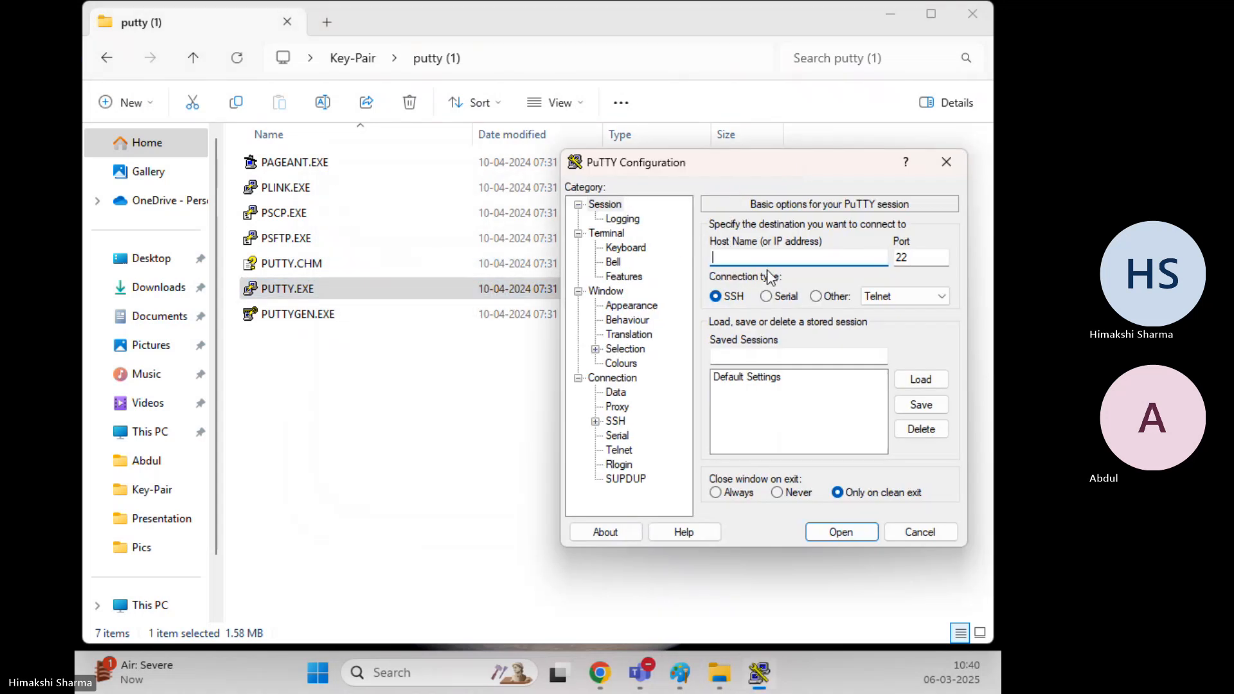
Connect to 54.208.188.52 with the saved .ppk private key
{"action": "key", "text": "ctrl+v"}
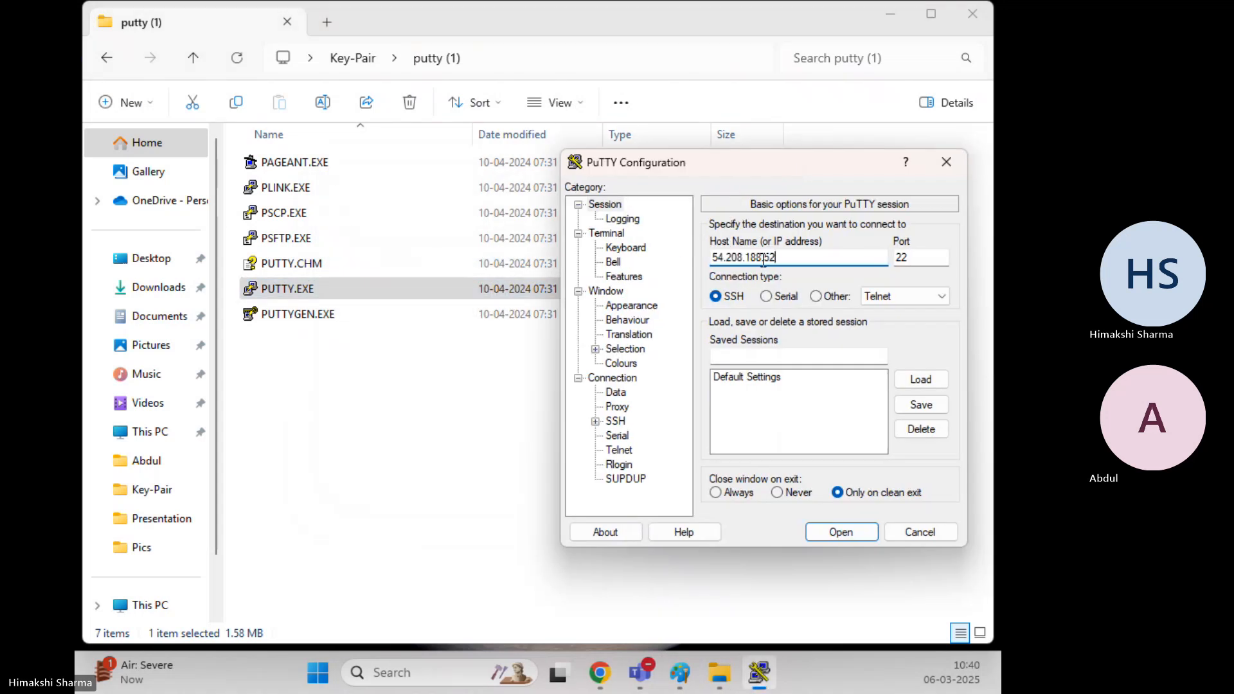
{"action": "left_click", "coordinate": [596, 421]}
{"action": "left_click", "coordinate": [613, 437]}
{"action": "left_click", "coordinate": [656, 450]}
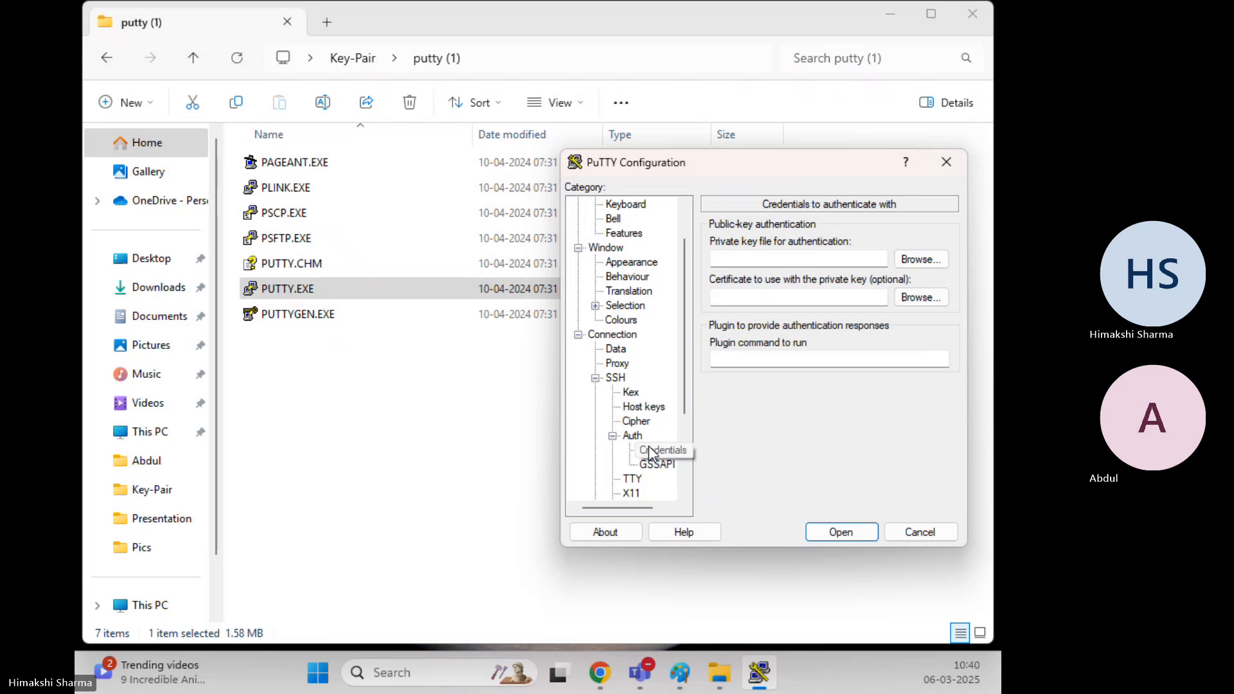
{"action": "left_click", "coordinate": [921, 259]}
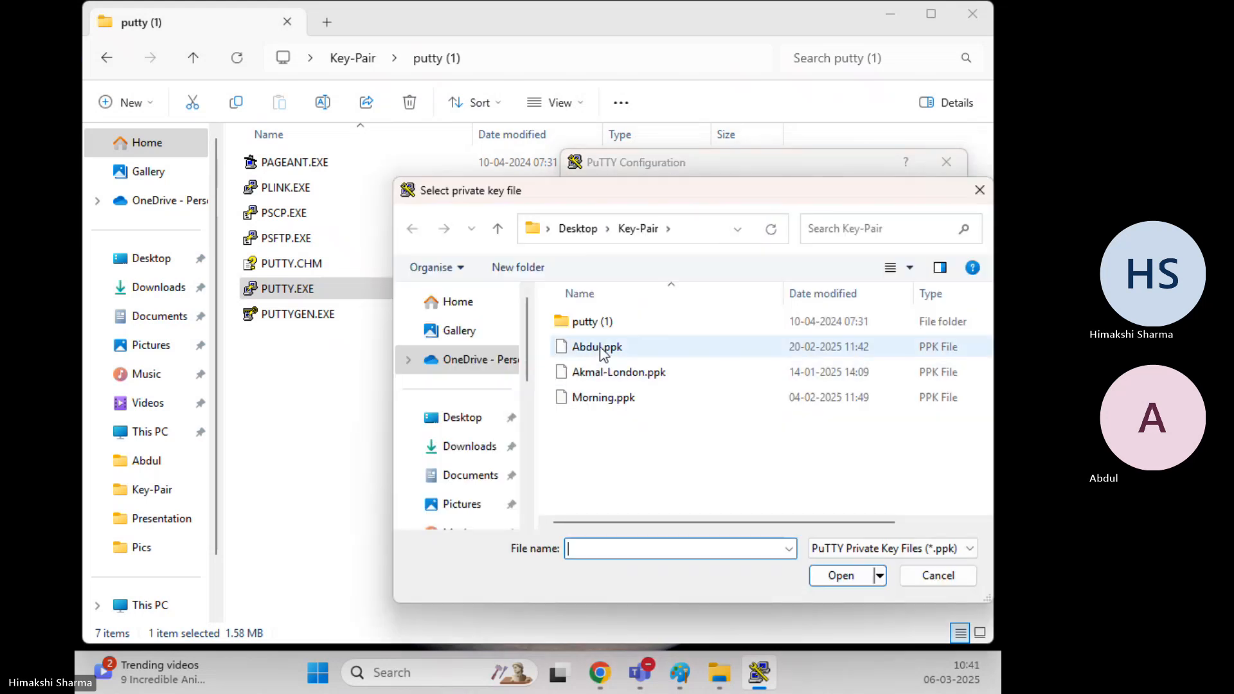
{"action": "double_click", "coordinate": [607, 350]}
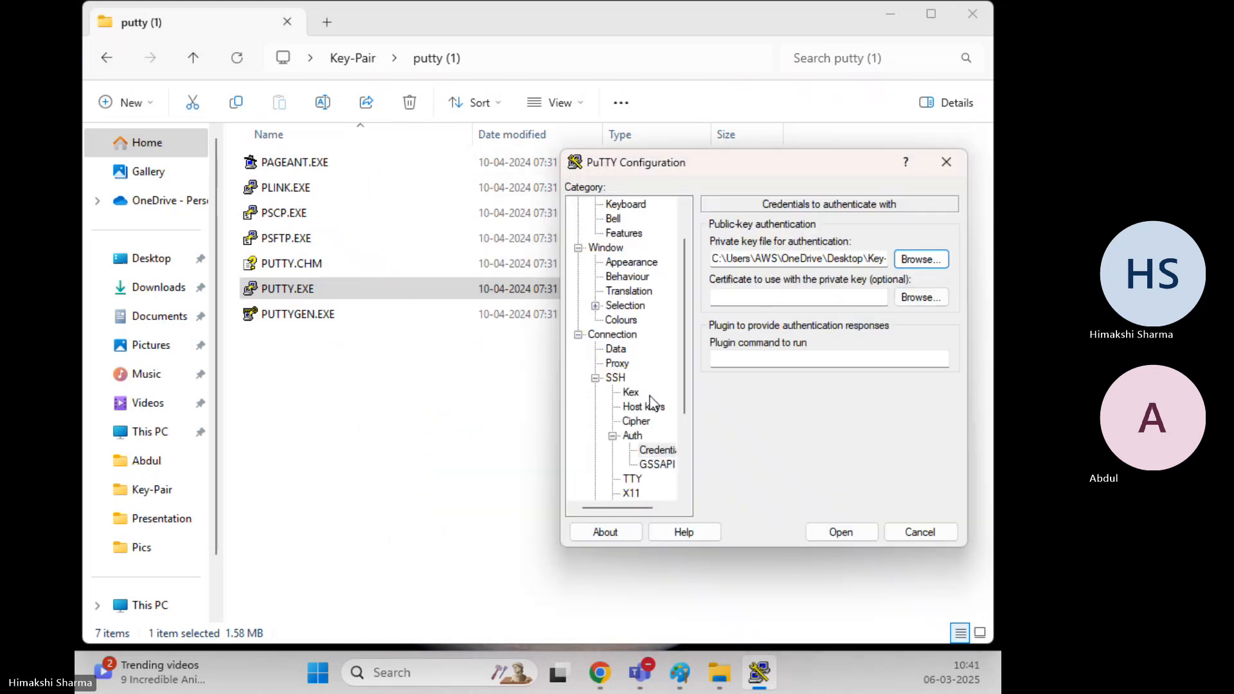
{"action": "left_click", "coordinate": [842, 532]}
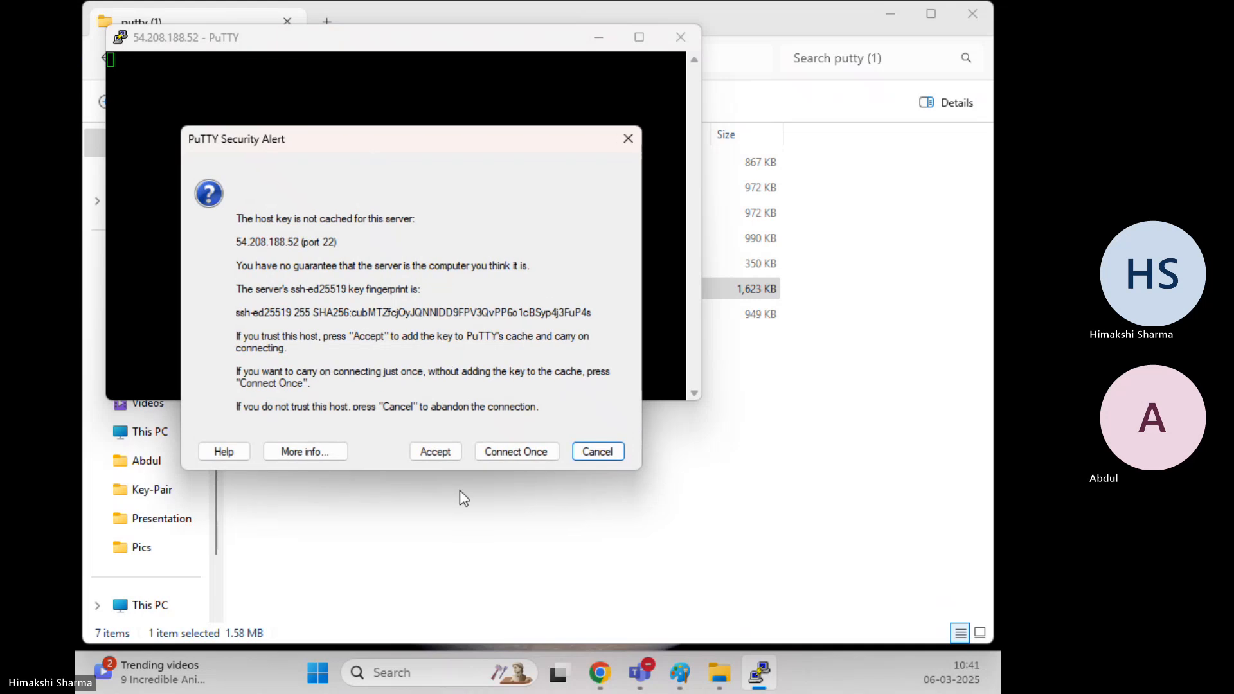
Accept the host key and log in as ec2-user
{"action": "key", "text": "Return"}
{"action": "type", "text": "ec2-user"}
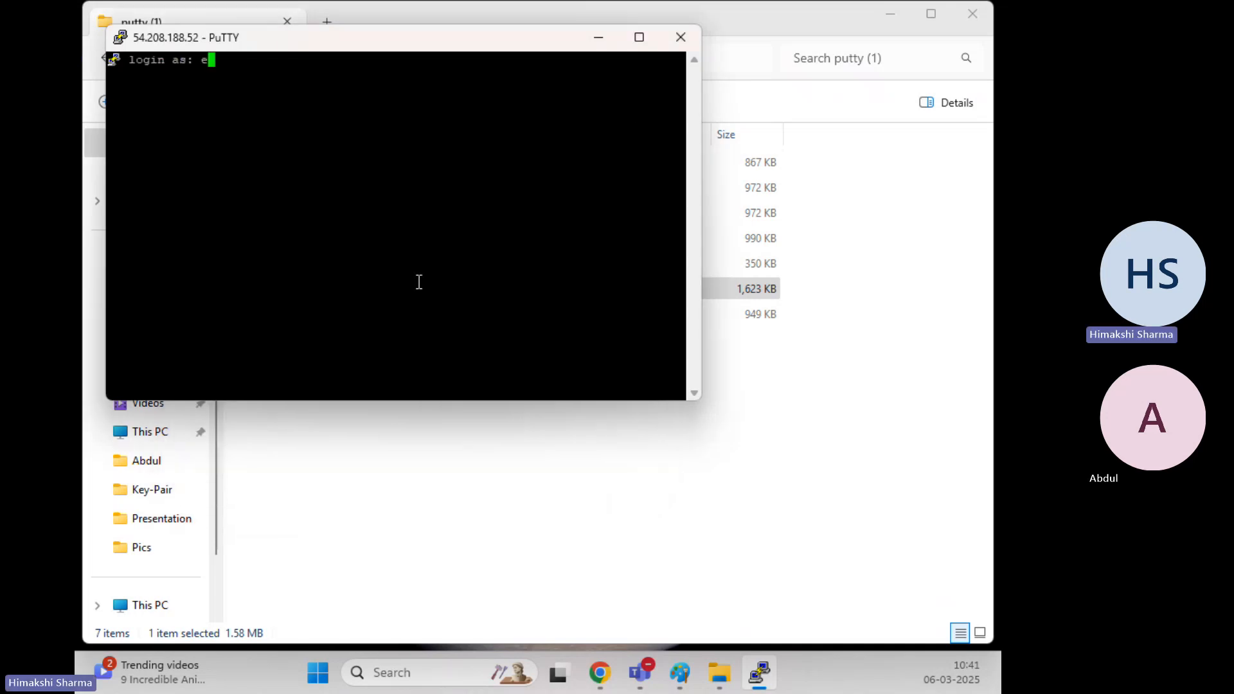
{"action": "key", "text": "Return"}
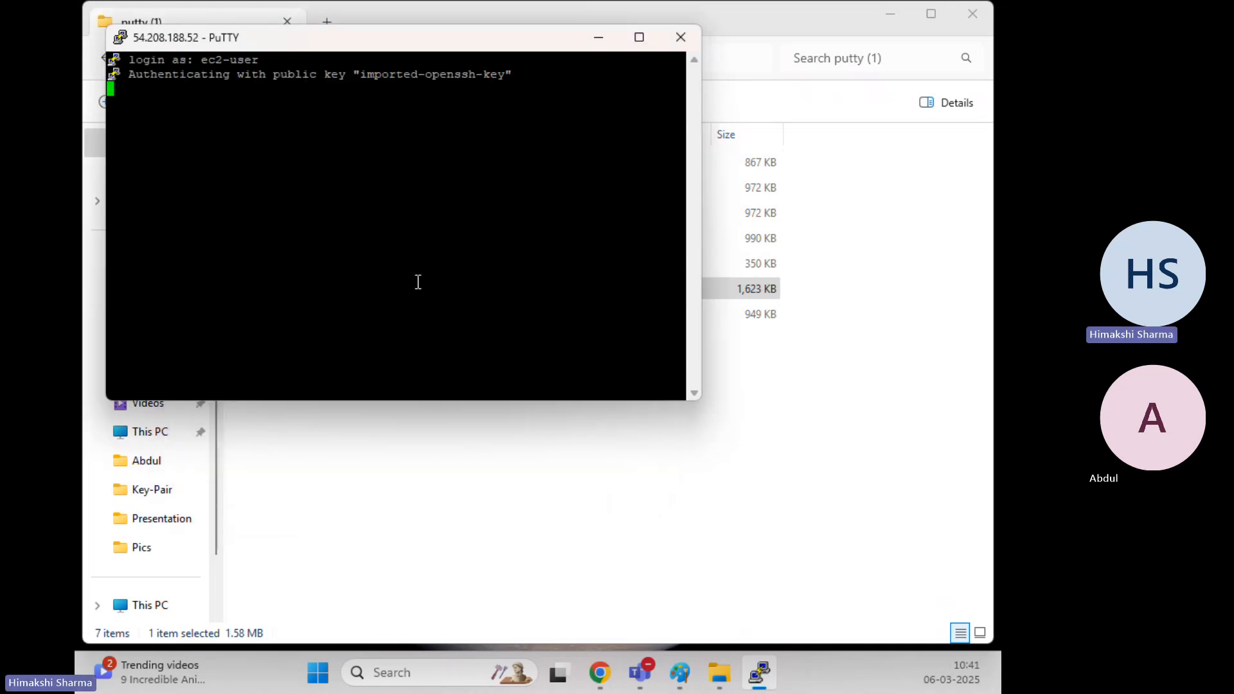
Change the terminal font to bold 18-point and apply it
{"action": "right_click", "coordinate": [303, 36]}
{"action": "left_click", "coordinate": [386, 306]}
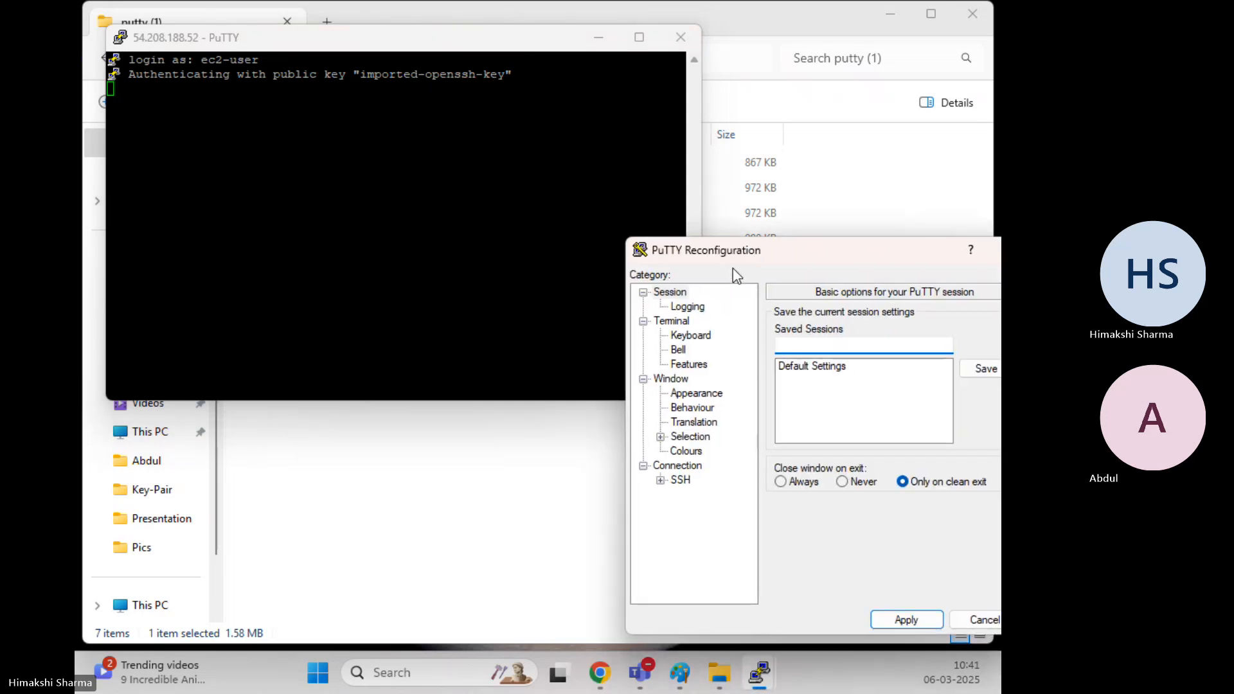
{"action": "left_click", "coordinate": [695, 393]}
{"action": "left_click_drag", "start_coordinate": [743, 250], "coordinate": [417, 217]}
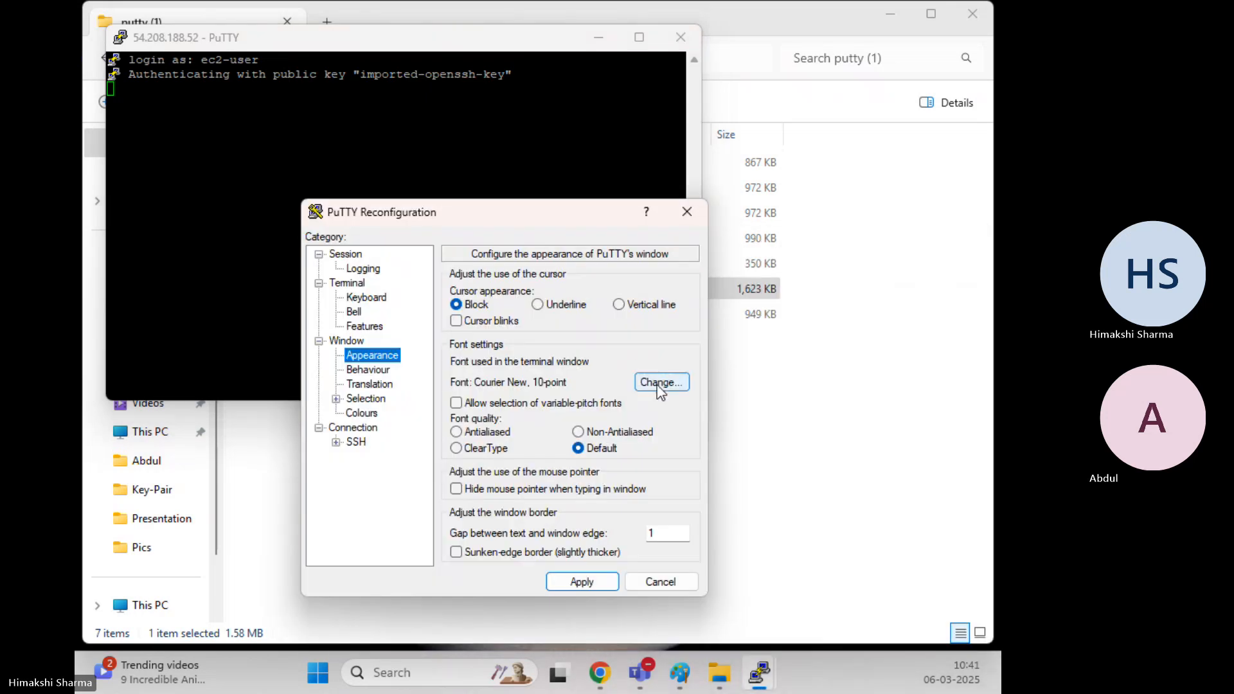
{"action": "left_click", "coordinate": [661, 382]}
{"action": "left_click", "coordinate": [535, 335]}
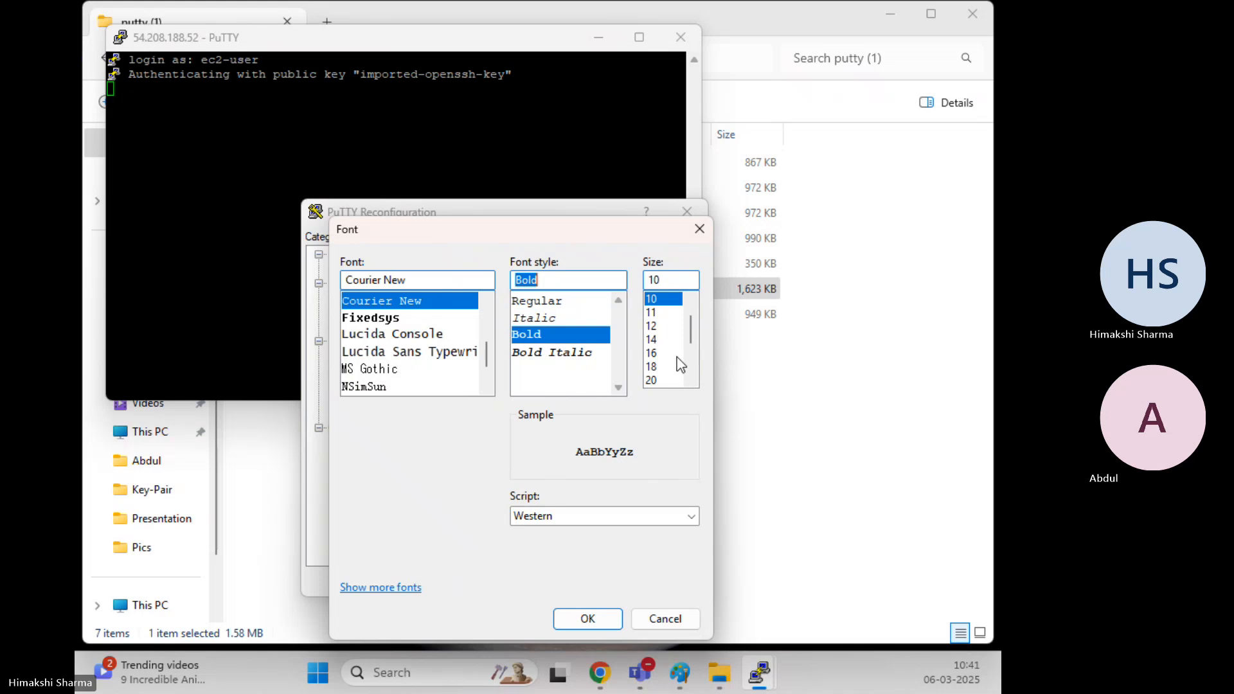
{"action": "left_click", "coordinate": [662, 366]}
{"action": "left_click", "coordinate": [587, 618]}
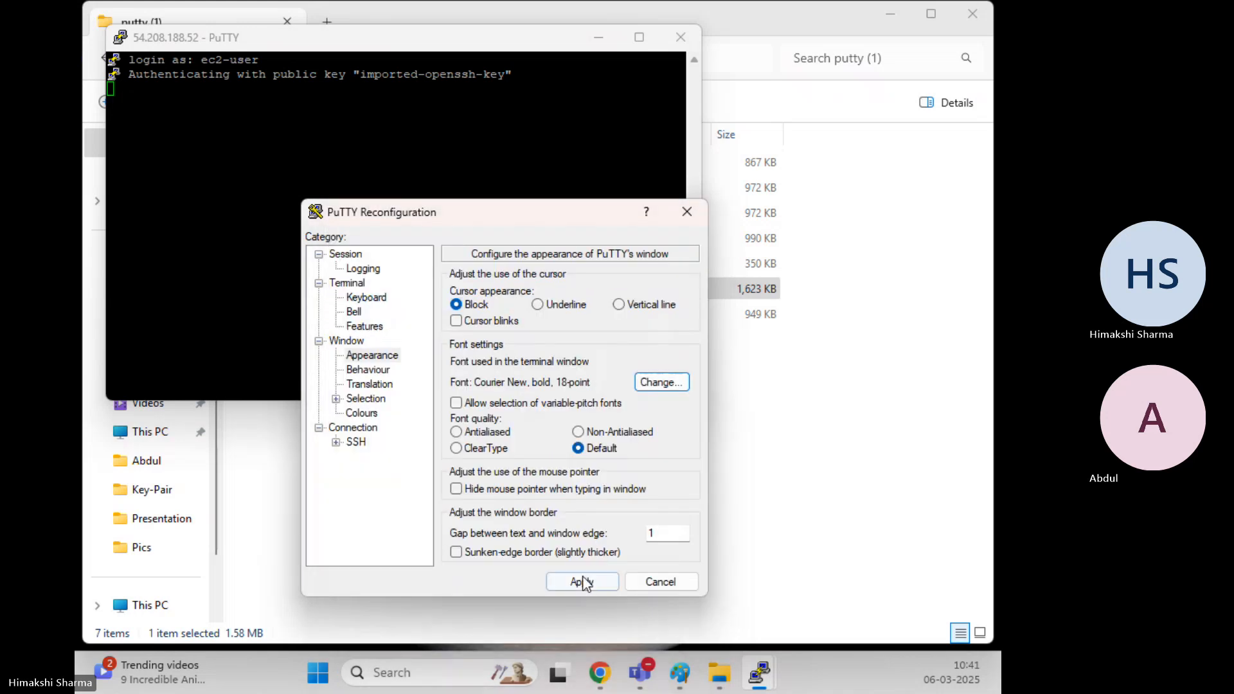
{"action": "left_click", "coordinate": [580, 581]}
Switch to root with sudo su -, clear the screen, and run df -hT
{"action": "type", "text": "clear"}
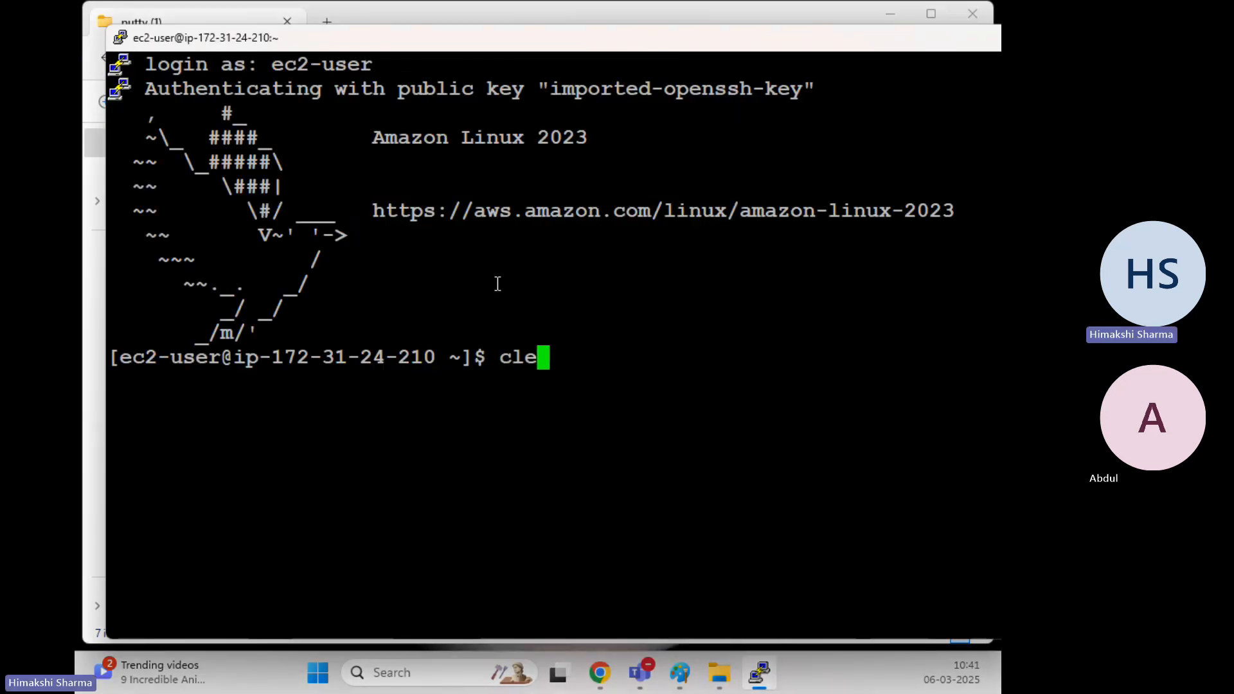
{"action": "key", "text": "Return"}
{"action": "type", "text": "sudo su -"}
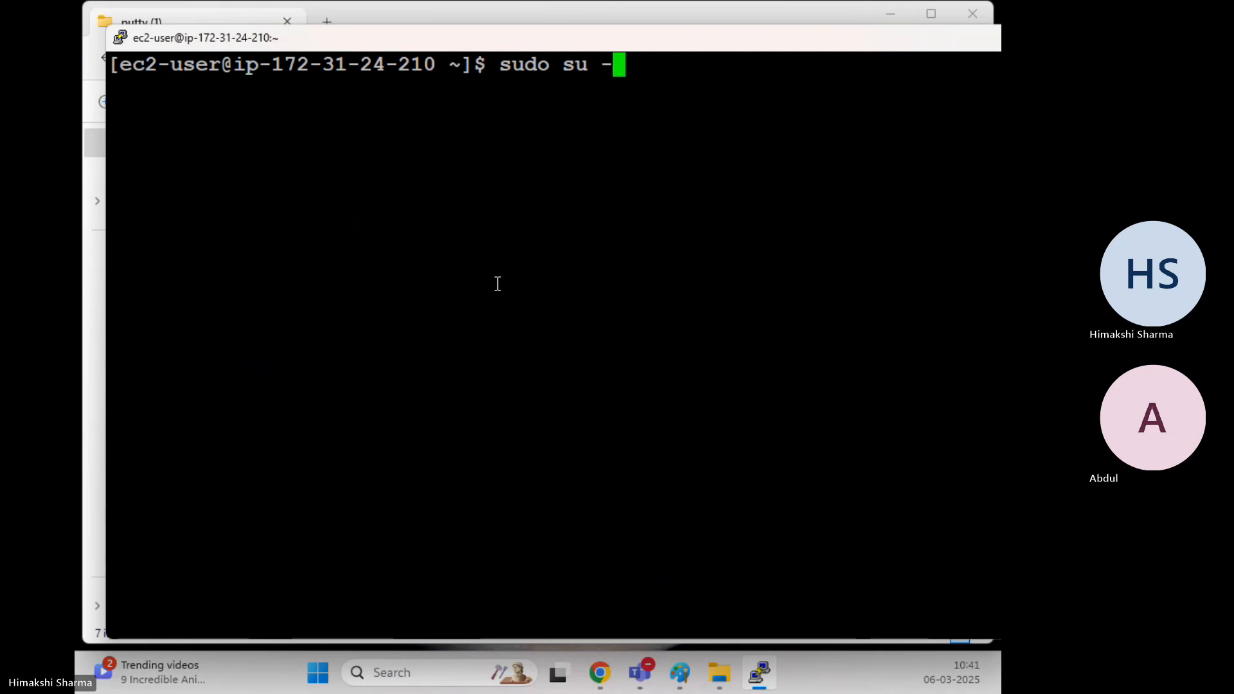
{"action": "key", "text": "Return"}
{"action": "type", "text": "cel"}
{"action": "key", "text": "BackSpace"}
{"action": "key", "text": "BackSpace"}
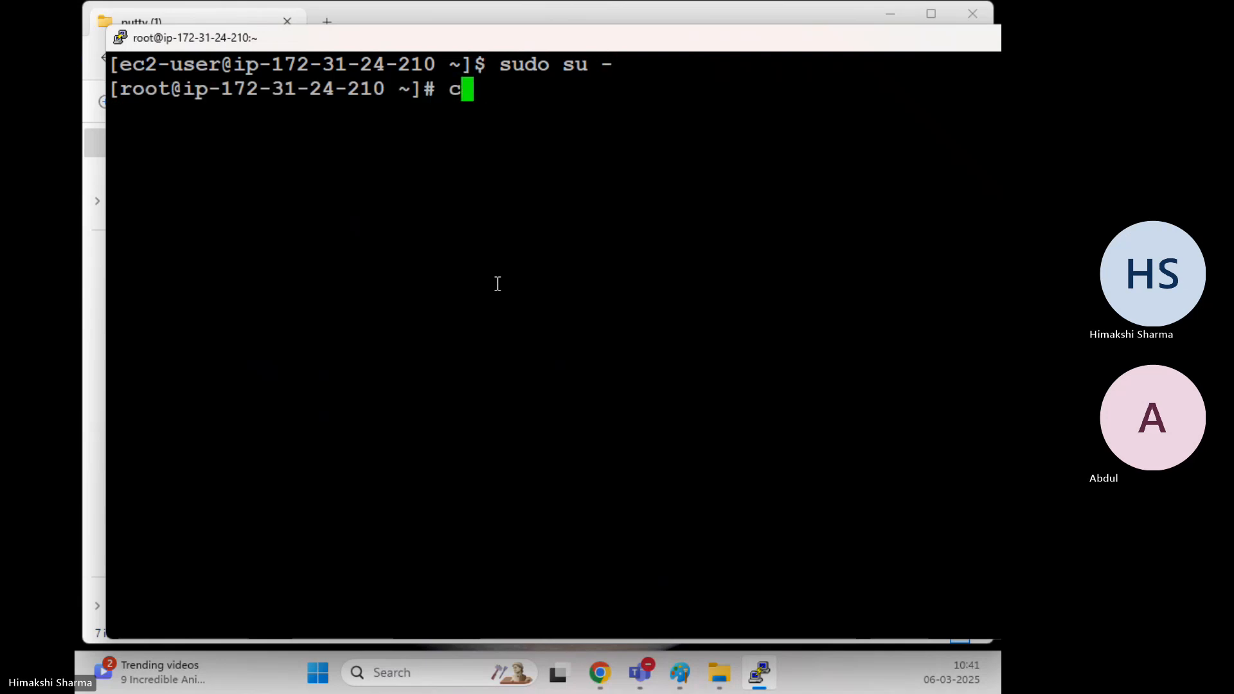
{"action": "type", "text": "lear"}
{"action": "key", "text": "Return"}
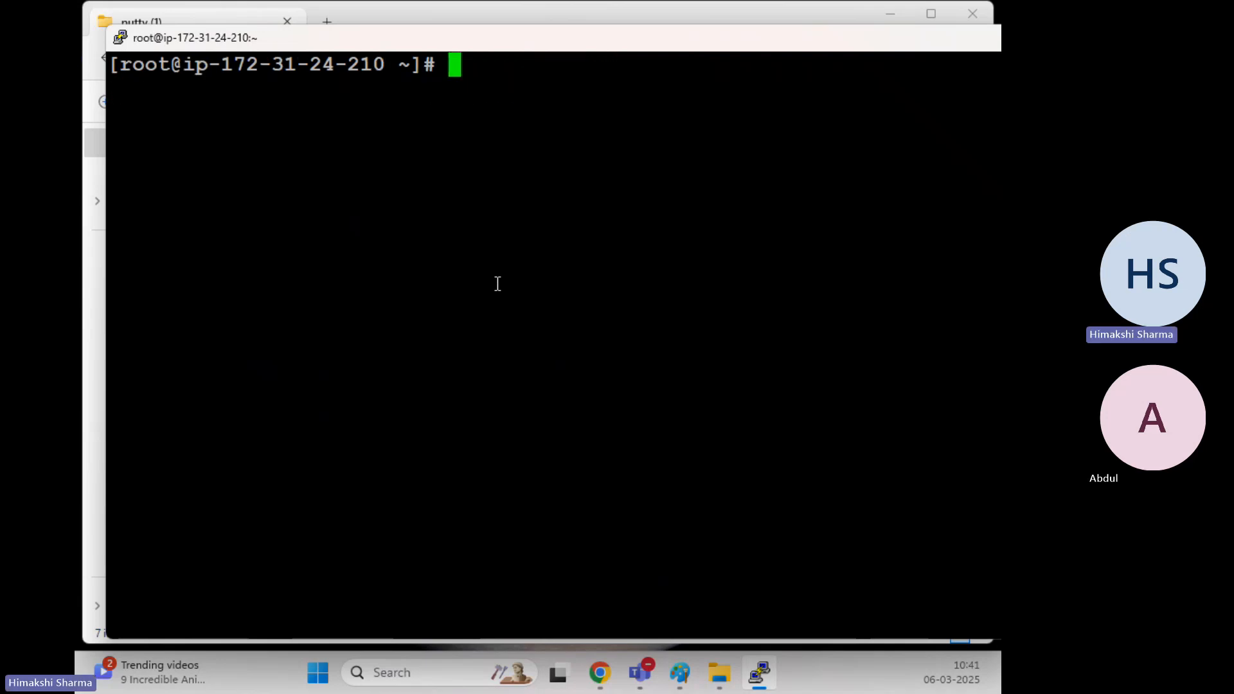
{"action": "type", "text": "dfn -"}
{"action": "key", "text": "BackSpace"}
{"action": "key", "text": "BackSpace"}
{"action": "key", "text": "BackSpace"}
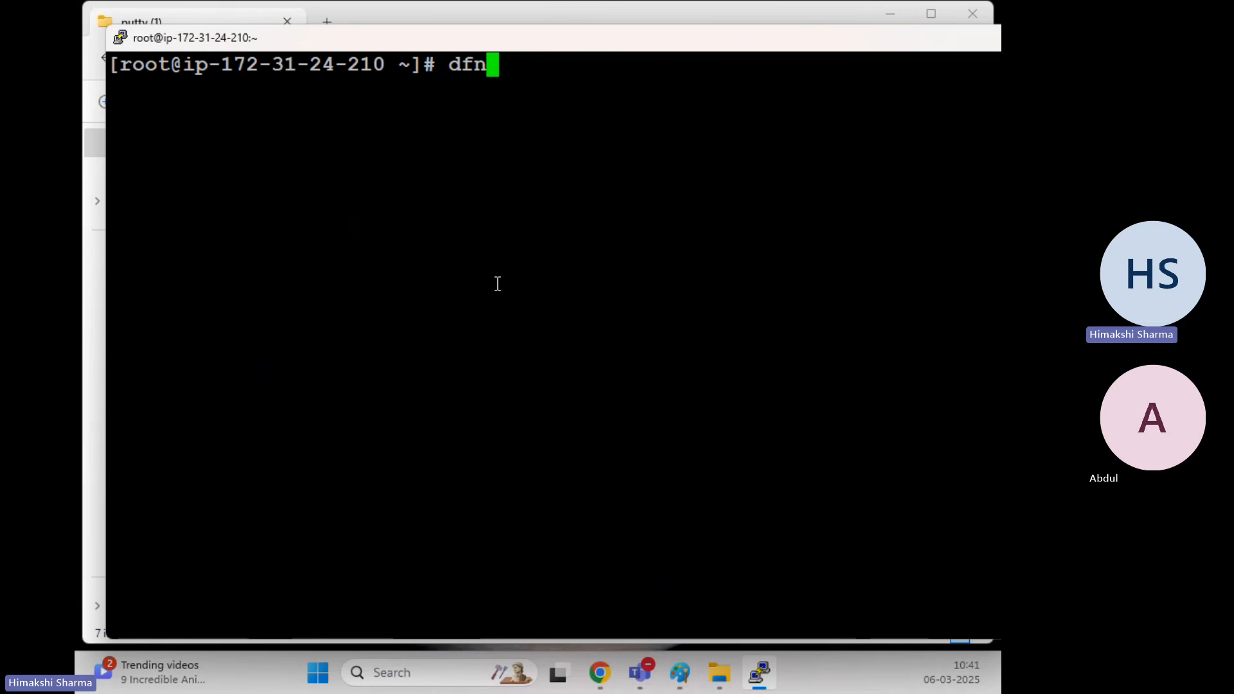
{"action": "type", "text": "hT"}
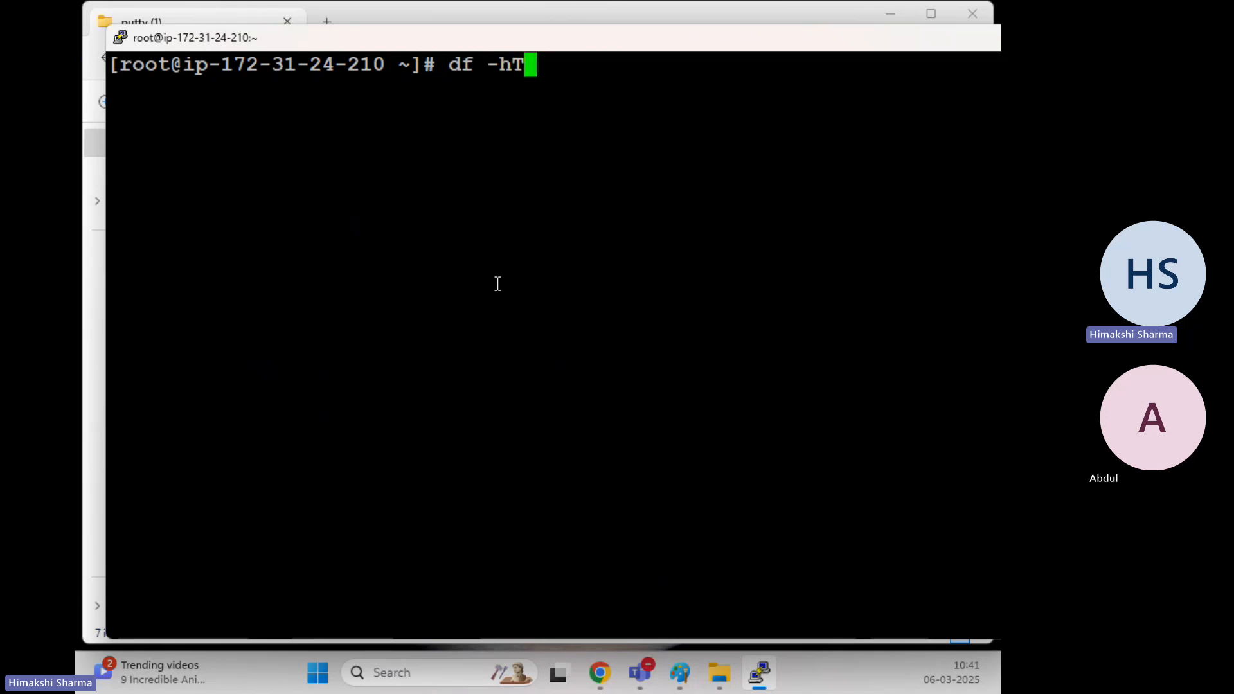
{"action": "key", "text": "Return"}
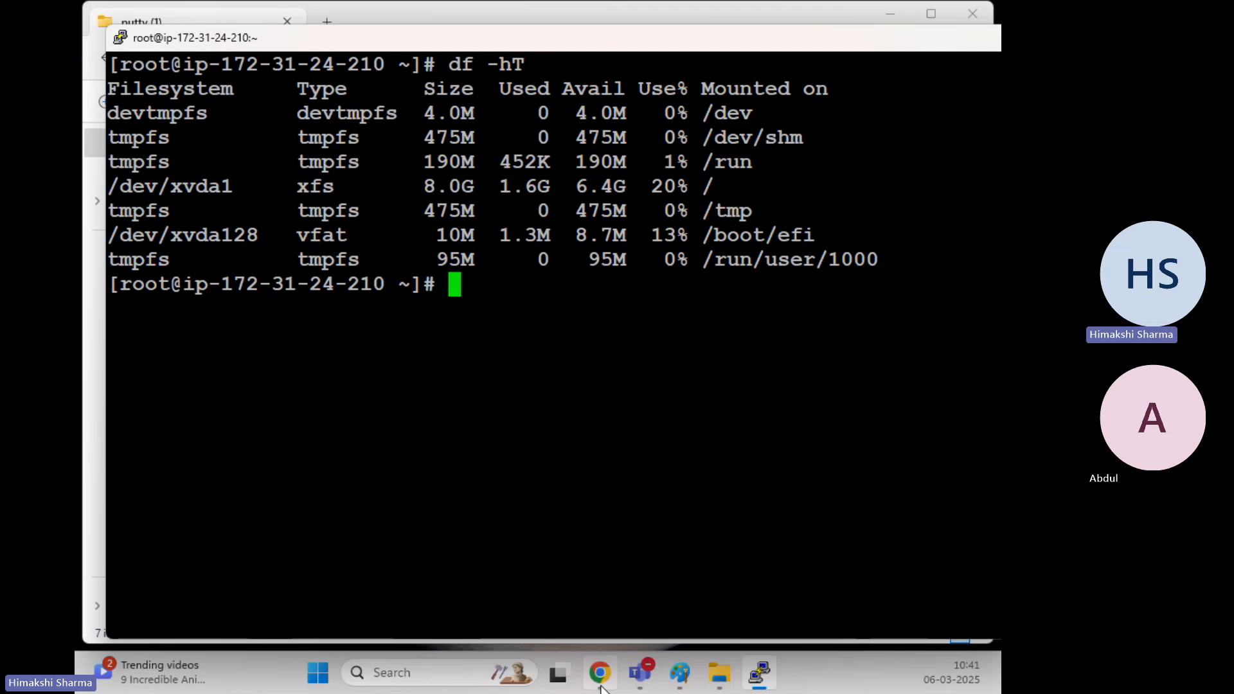
Bring up EC2 Instances and confirm Linux-EC2's availability zone is us-east-1c
{"action": "mouse_move", "coordinate": [603, 681]}
{"action": "left_click", "coordinate": [641, 533]}
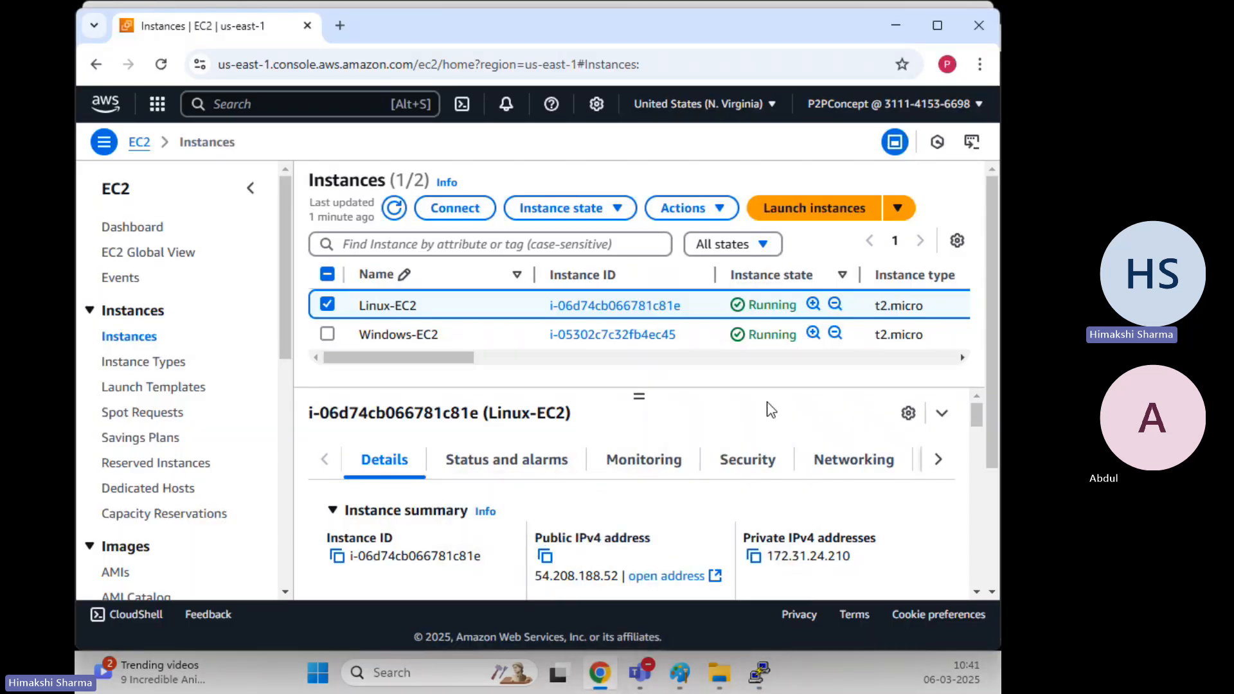
{"action": "left_click", "coordinate": [938, 461]}
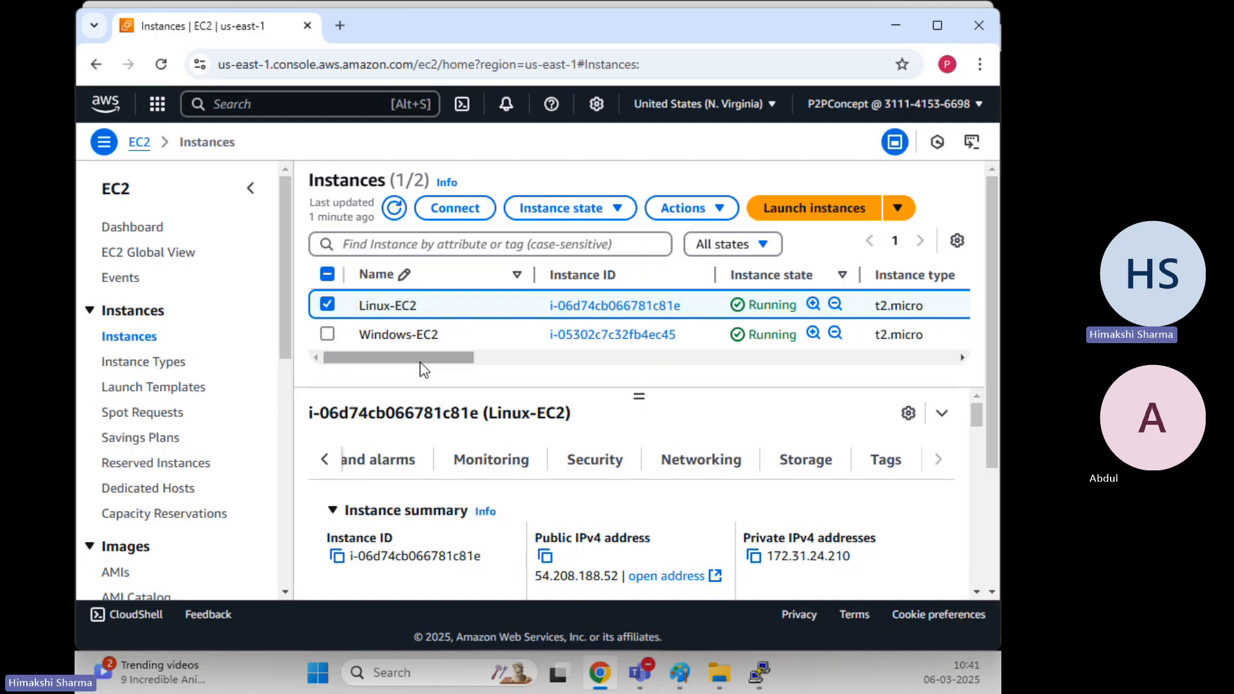
{"action": "left_click_drag", "start_coordinate": [421, 358], "coordinate": [582, 397]}
{"action": "left_click_drag", "start_coordinate": [634, 312], "coordinate": [565, 314]}
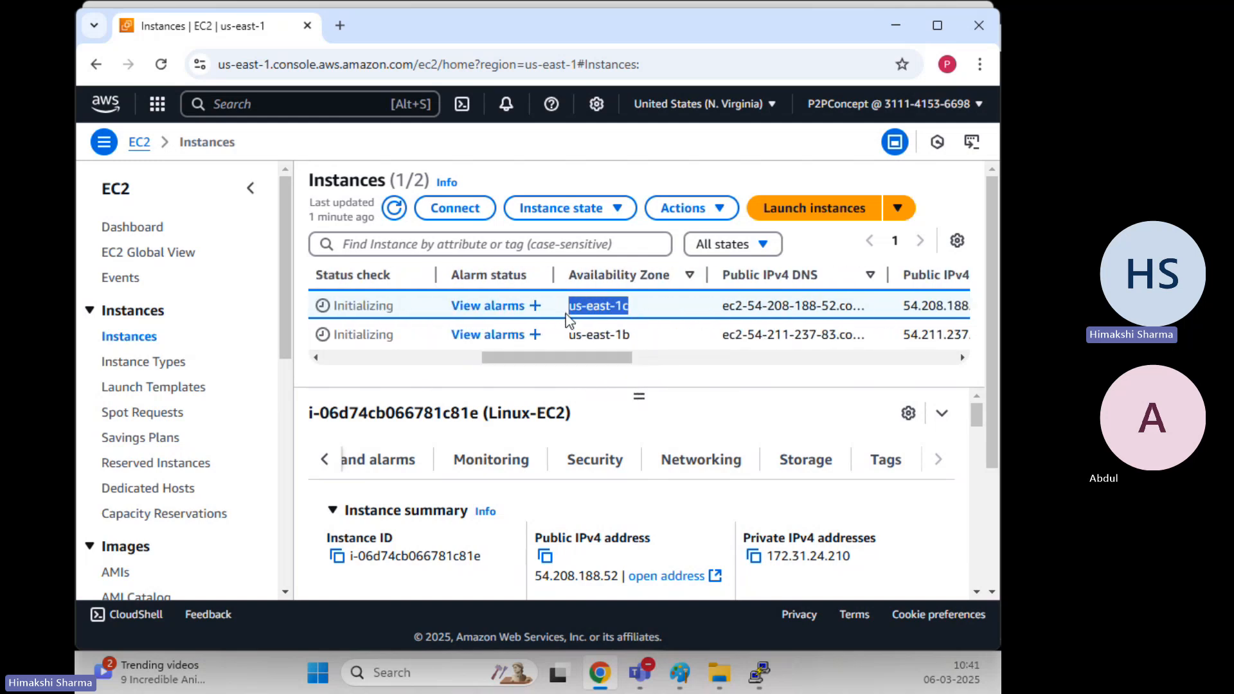
{"action": "left_click_drag", "start_coordinate": [617, 360], "coordinate": [161, 367]}
{"action": "scroll", "coordinate": [156, 372], "scroll_direction": "down", "scroll_amount": 5}
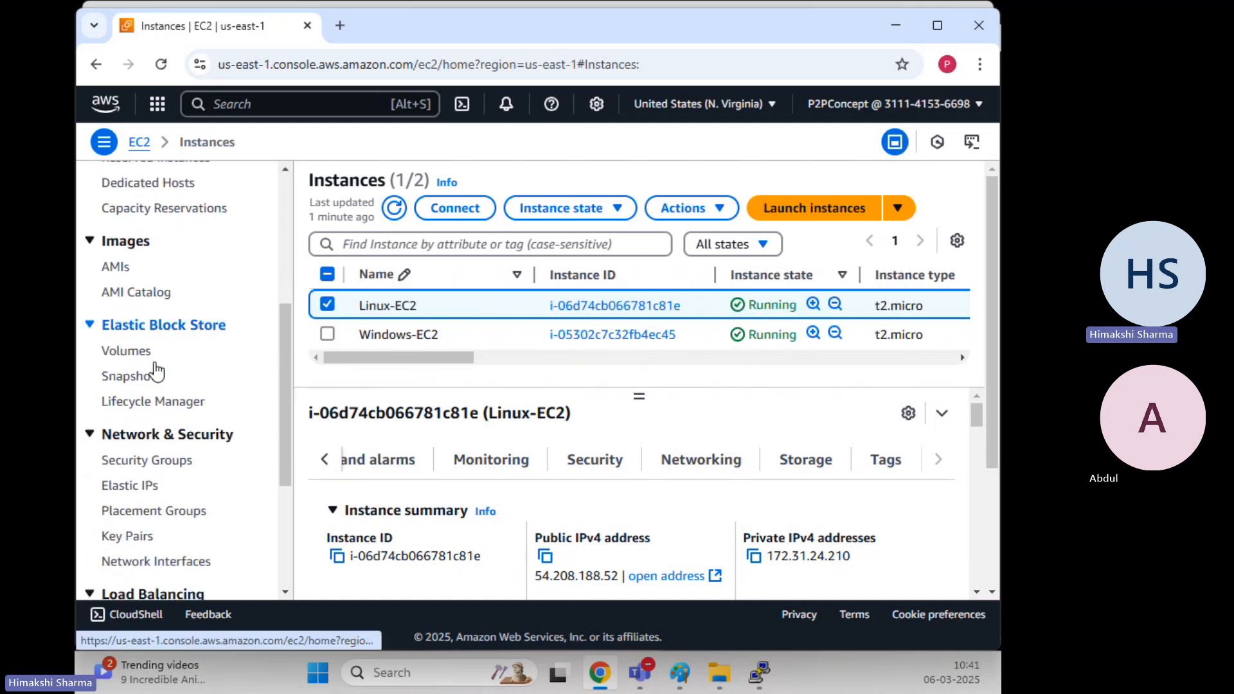
{"action": "scroll", "coordinate": [156, 372], "scroll_direction": "down", "scroll_amount": 5}
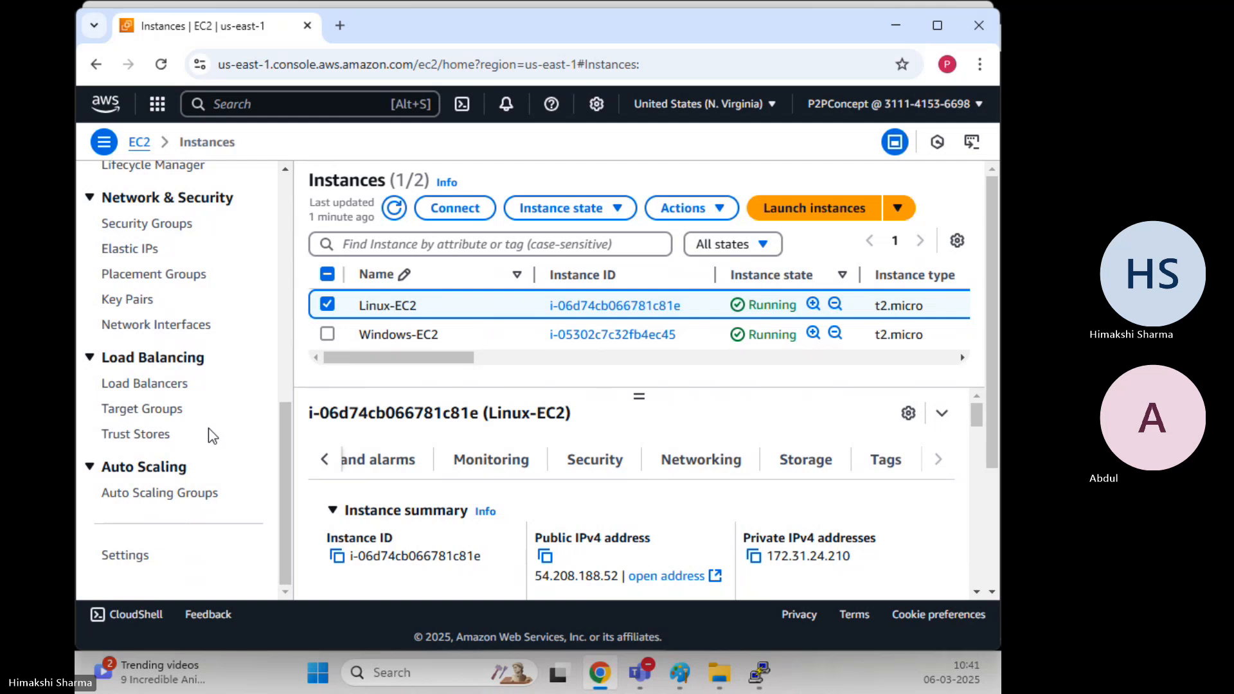
{"action": "scroll", "coordinate": [212, 436], "scroll_direction": "up", "scroll_amount": 4}
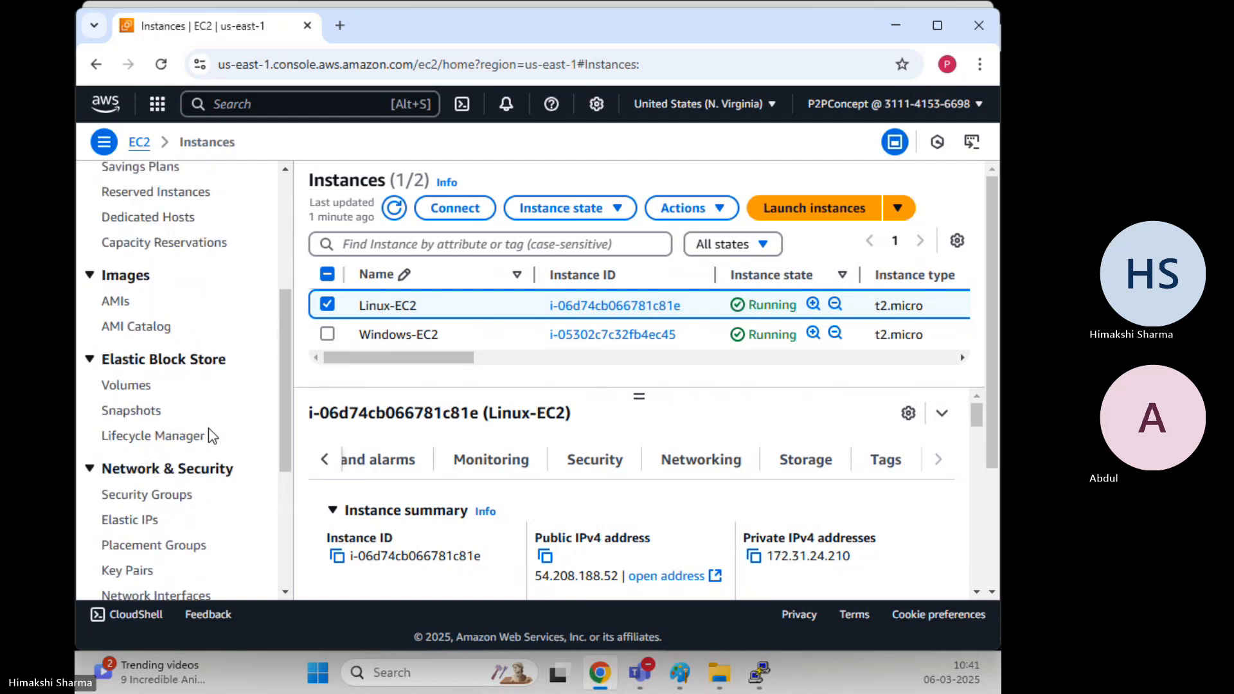
Start creating a new EBS volume, entering a size of 5
{"action": "left_click", "coordinate": [138, 387]}
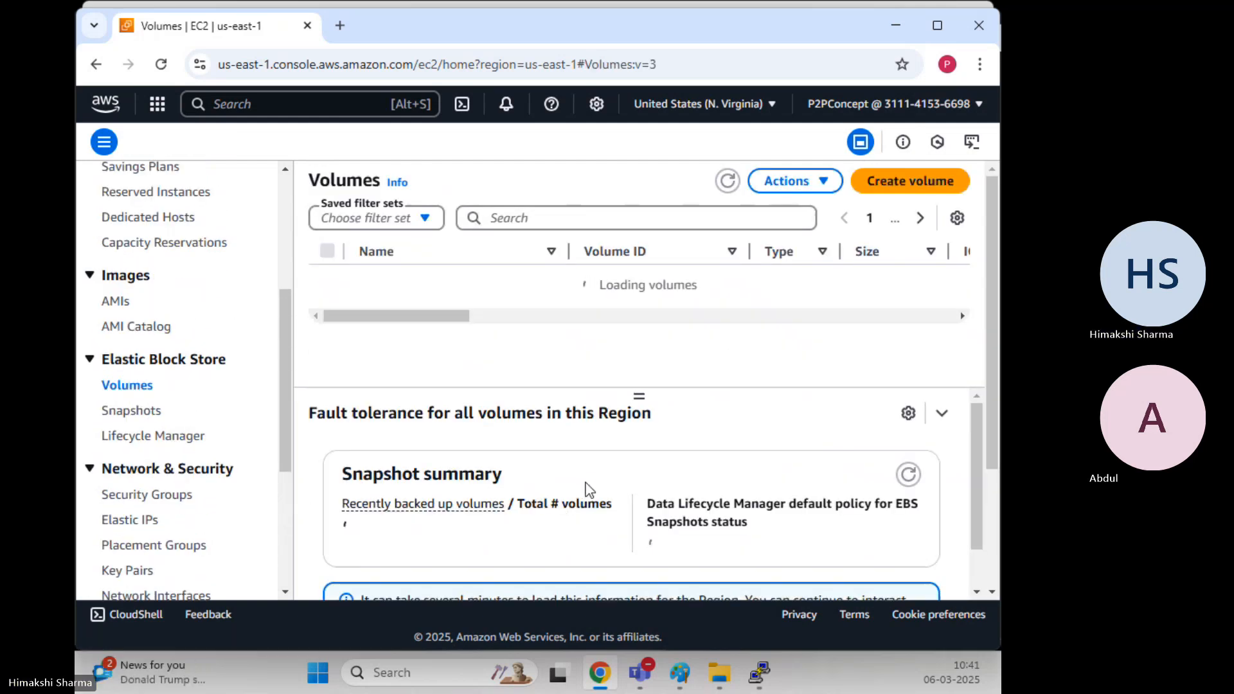
{"action": "left_click", "coordinate": [919, 182]}
{"action": "scroll", "coordinate": [280, 355], "scroll_direction": "down", "scroll_amount": 3}
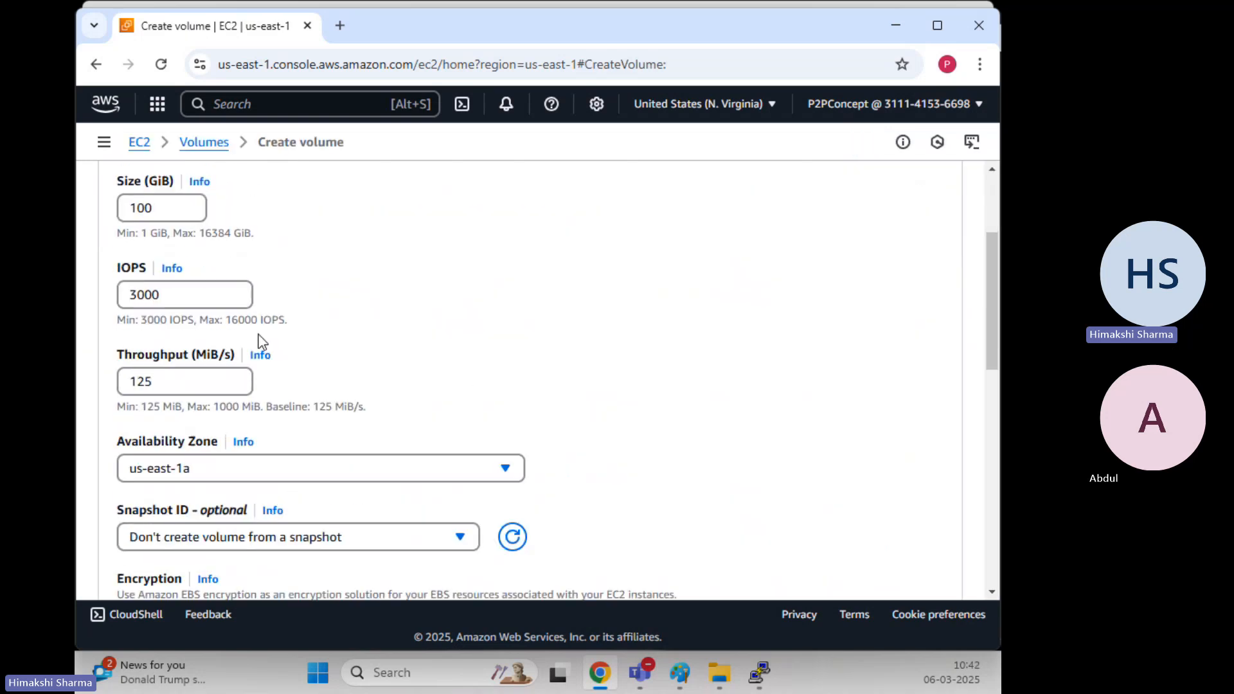
{"action": "scroll", "coordinate": [267, 334], "scroll_direction": "up", "scroll_amount": 1}
{"action": "double_click", "coordinate": [141, 298]}
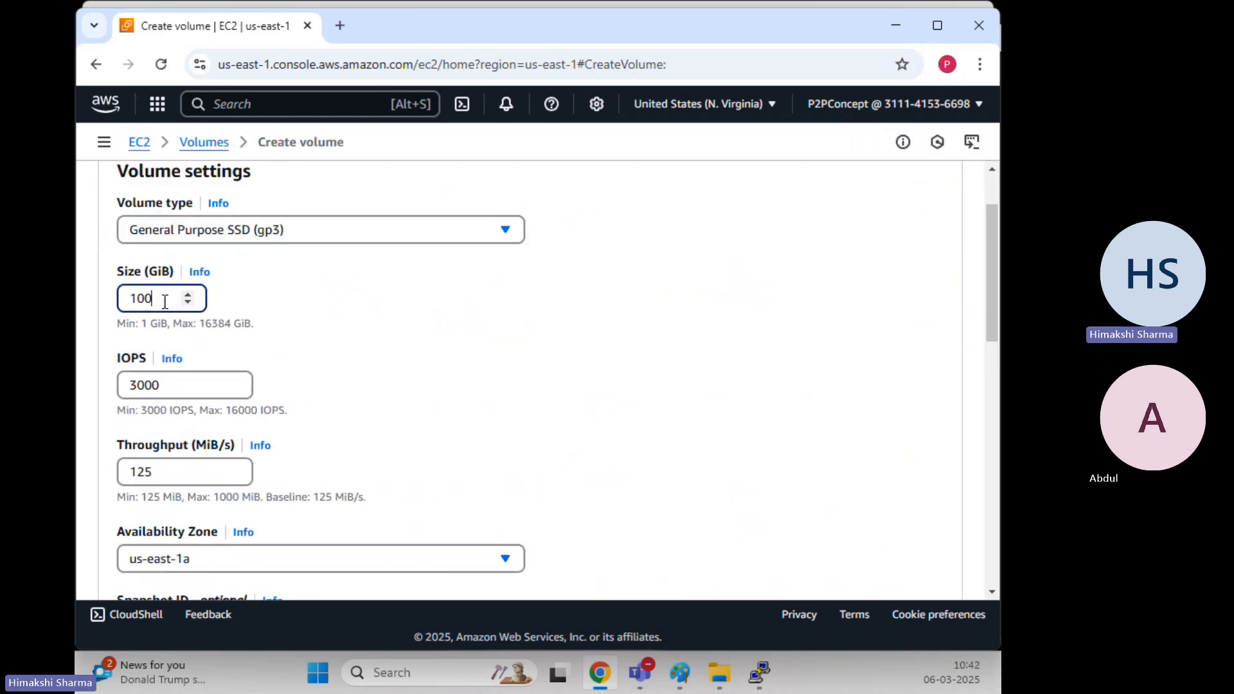
{"action": "type", "text": "5"}
{"action": "left_click", "coordinate": [549, 344]}
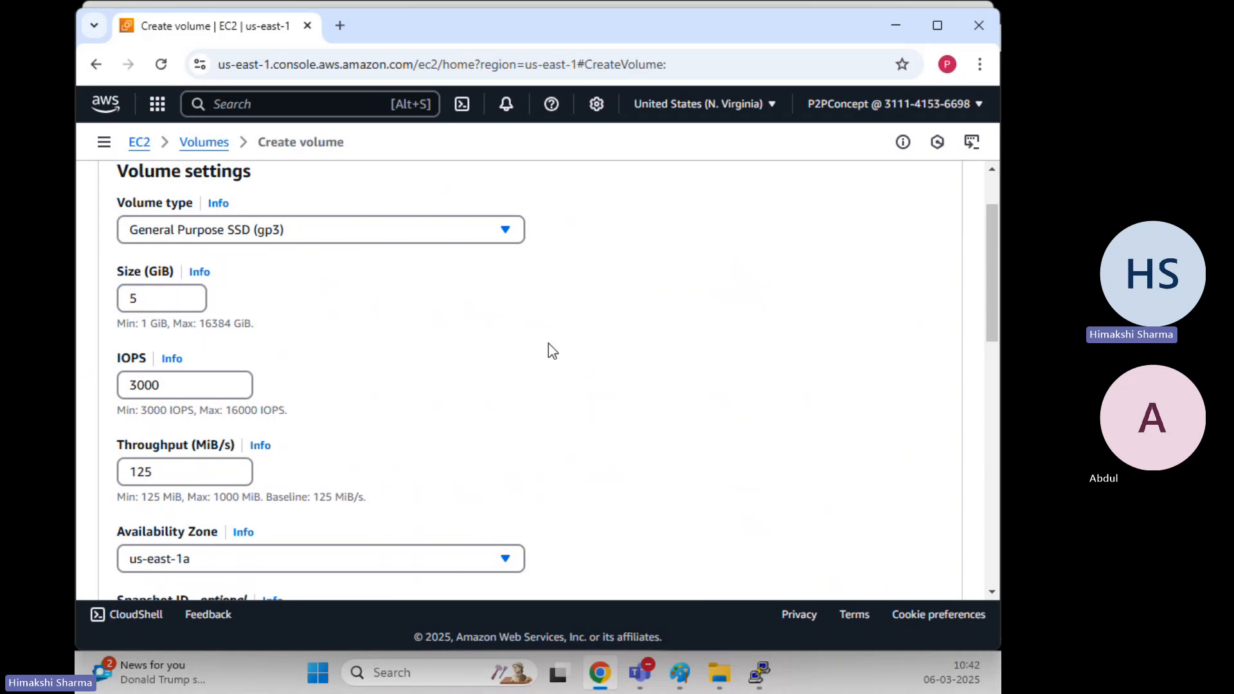
Set the volume type to General Purpose SSD (gp2) in us-east-1c
{"action": "scroll", "coordinate": [549, 343], "scroll_direction": "up", "scroll_amount": 1}
{"action": "left_click", "coordinate": [358, 322]}
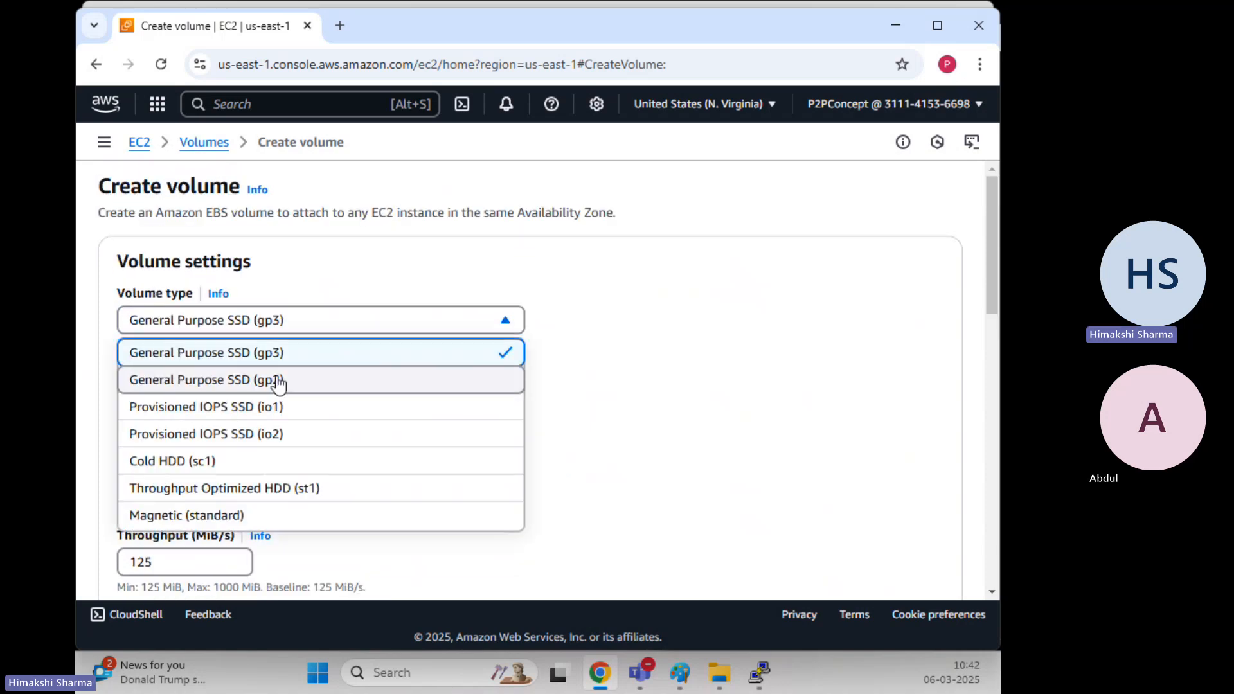
{"action": "left_click", "coordinate": [355, 380]}
{"action": "scroll", "coordinate": [446, 360], "scroll_direction": "down", "scroll_amount": 3}
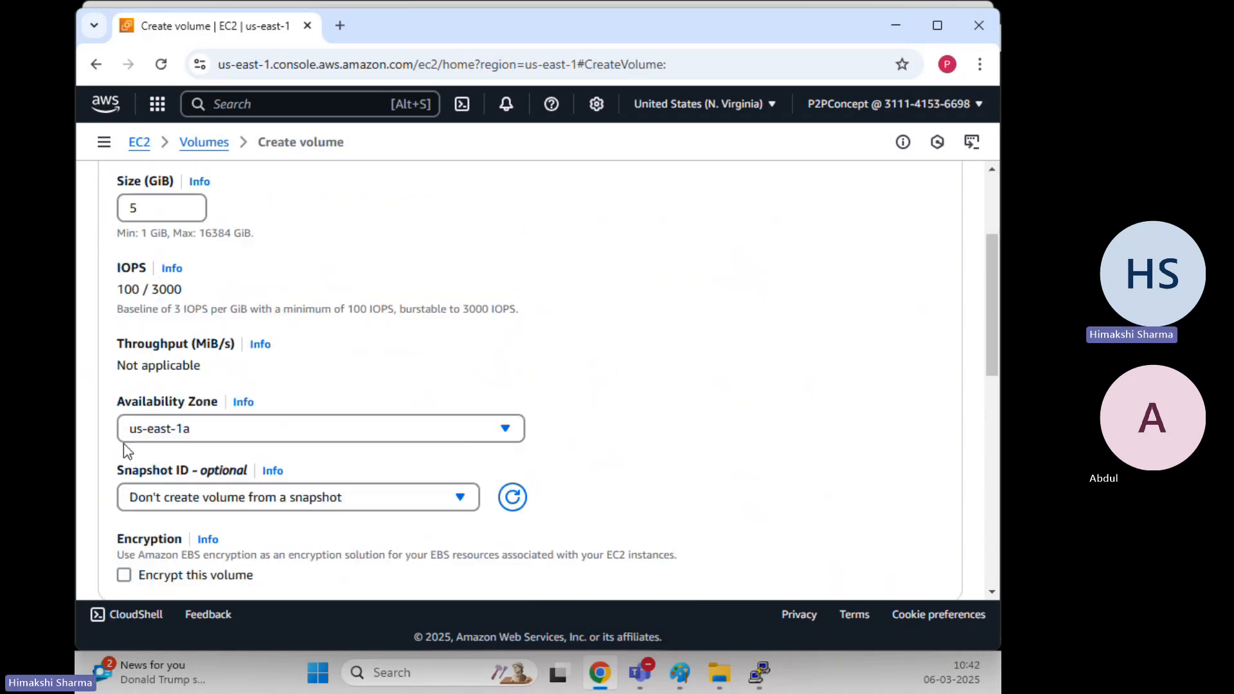
{"action": "scroll", "coordinate": [124, 444], "scroll_direction": "down", "scroll_amount": 2}
{"action": "left_click", "coordinate": [212, 338]}
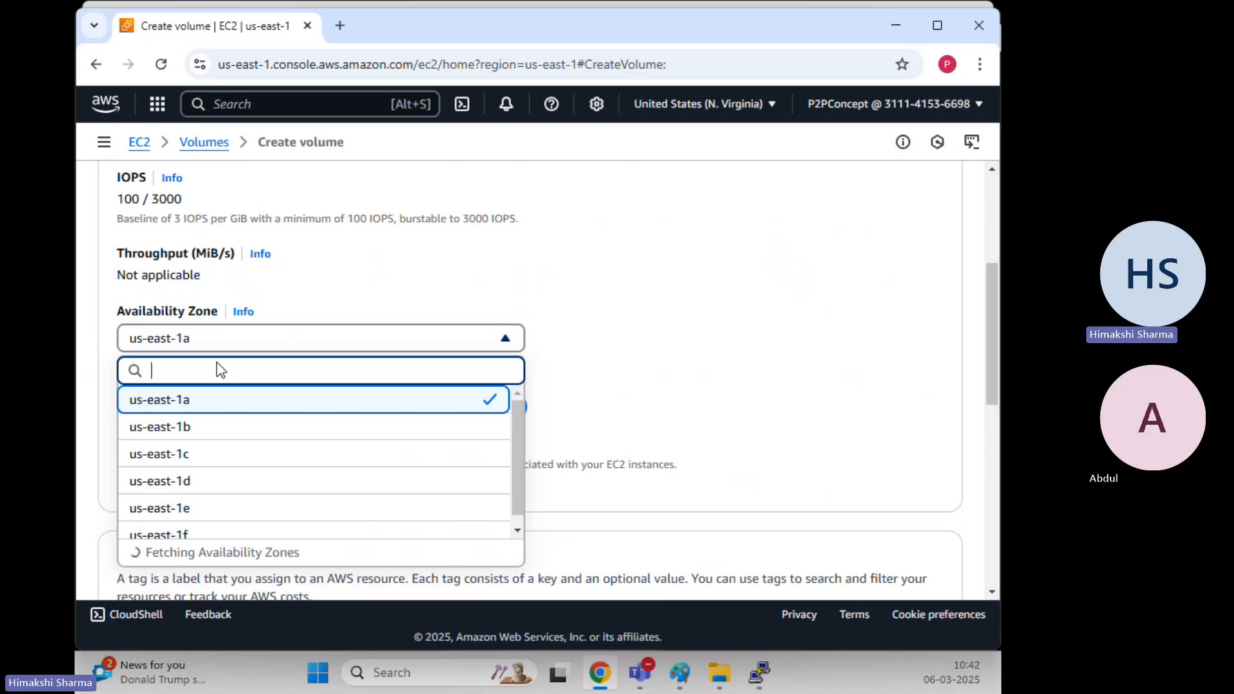
{"action": "left_click", "coordinate": [224, 455]}
{"action": "scroll", "coordinate": [427, 399], "scroll_direction": "down", "scroll_amount": 2}
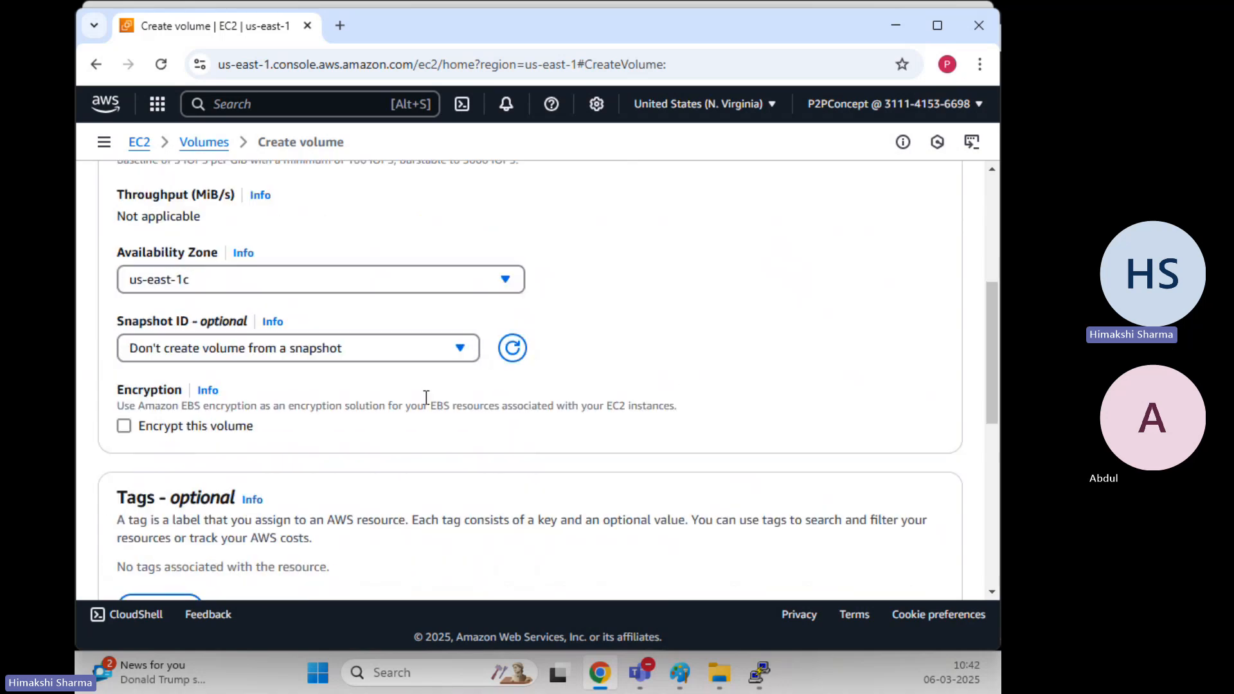
{"action": "scroll", "coordinate": [405, 405], "scroll_direction": "down", "scroll_amount": 3}
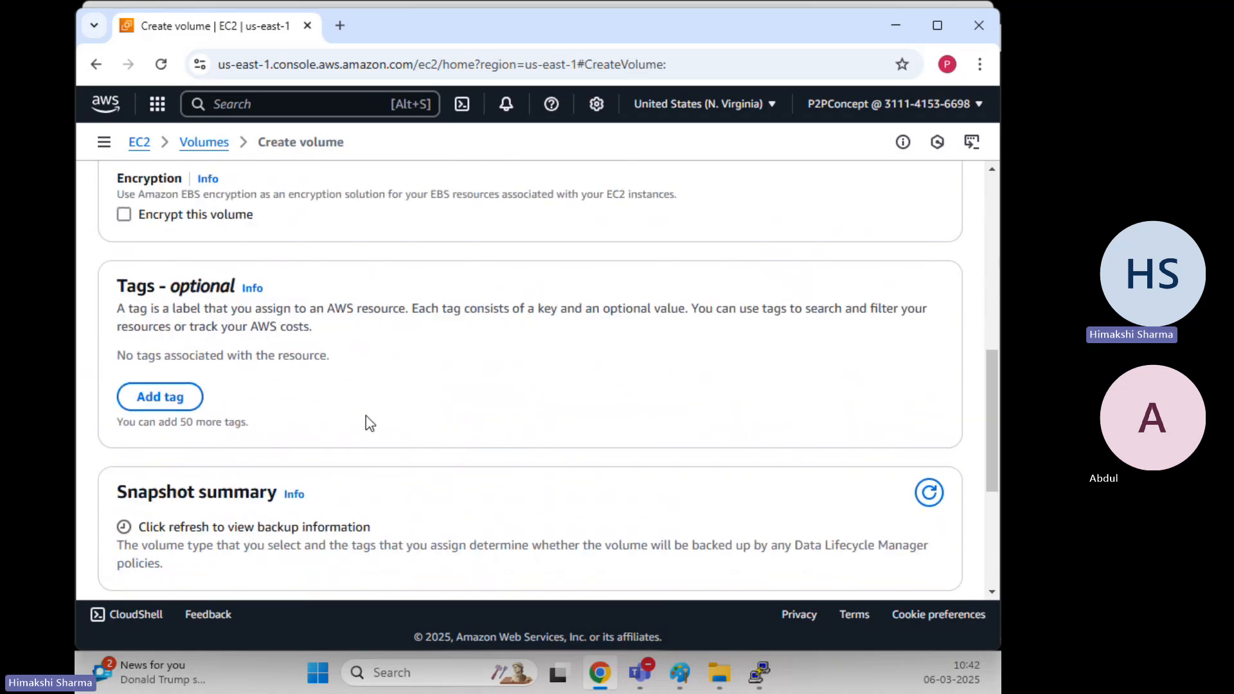
Add the tag Name = Secondary-Linux and change the size to 8 GiB
{"action": "left_click", "coordinate": [160, 399]}
{"action": "type", "text": "Name"}
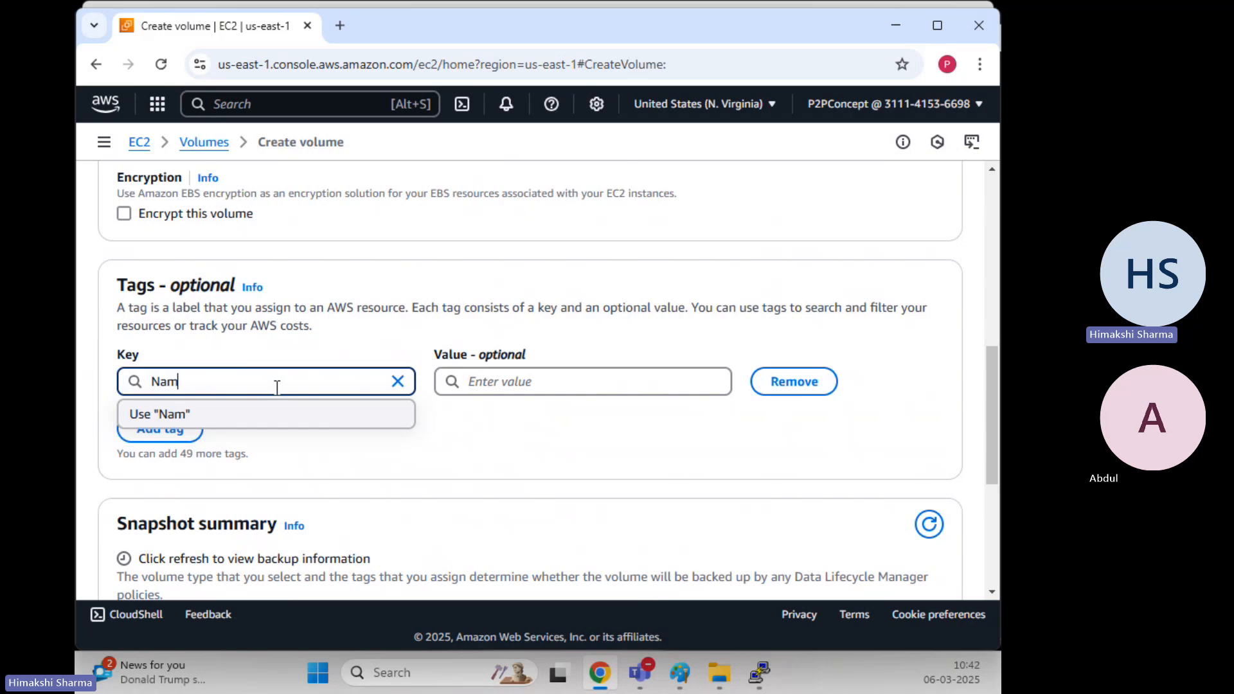
{"action": "key", "text": "Tab"}
{"action": "key", "text": "Tab"}
{"action": "type", "text": "Se"}
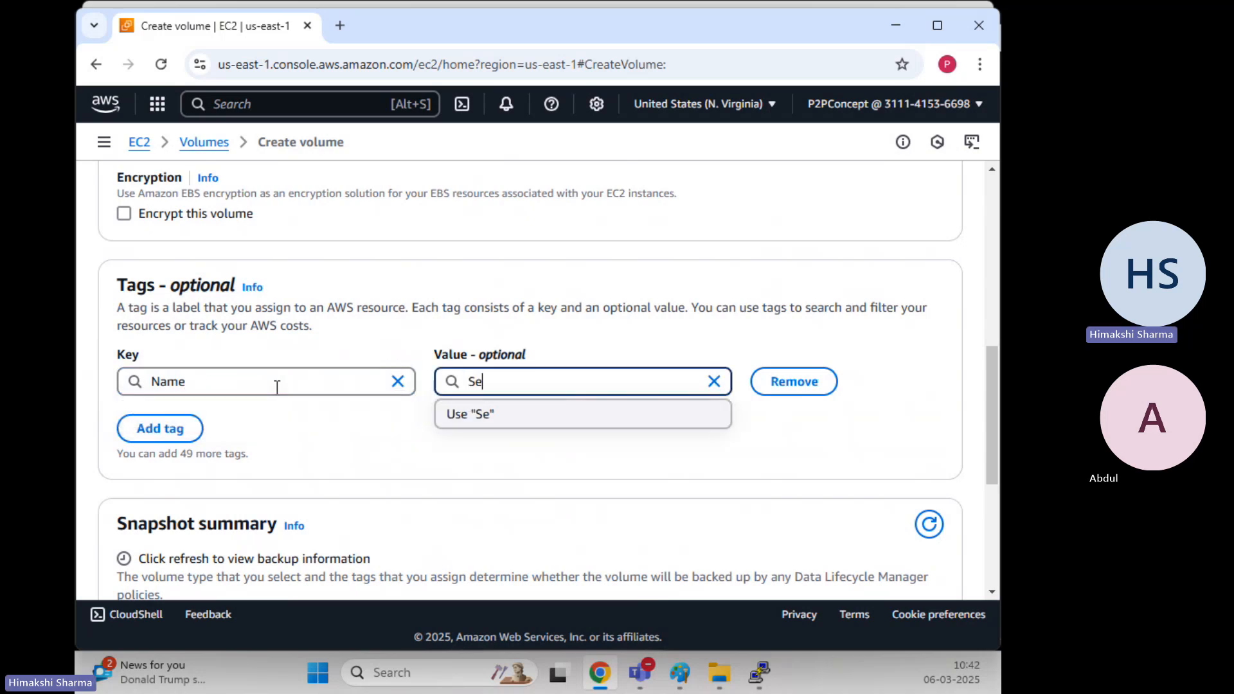
{"action": "type", "text": "condary-:"}
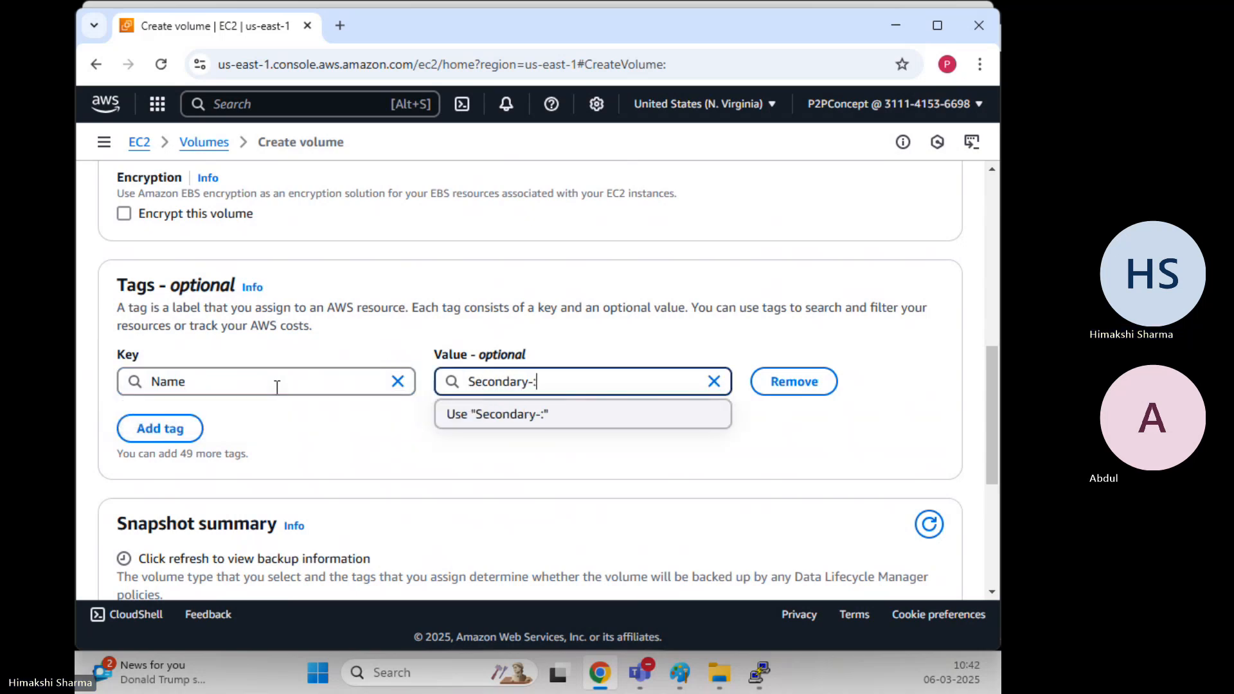
{"action": "type", "text": "inux"}
{"action": "scroll", "coordinate": [545, 323], "scroll_direction": "up", "scroll_amount": 5}
{"action": "scroll", "coordinate": [542, 318], "scroll_direction": "up", "scroll_amount": 4}
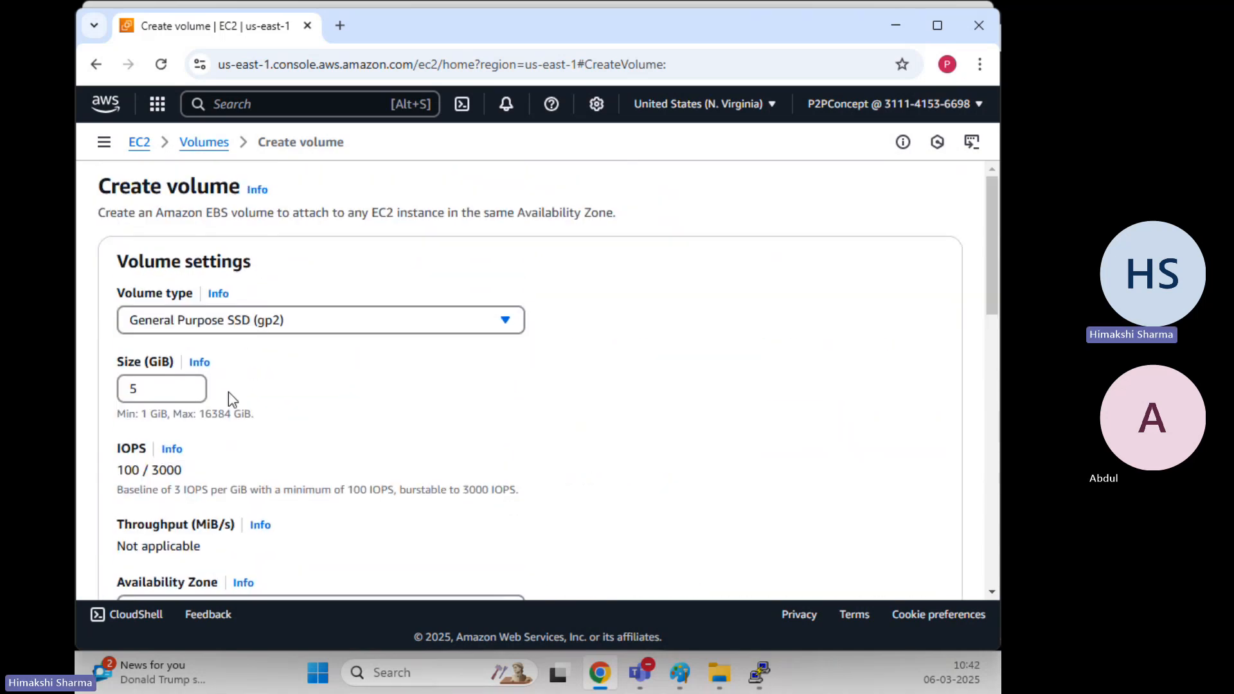
{"action": "left_click", "coordinate": [139, 386]}
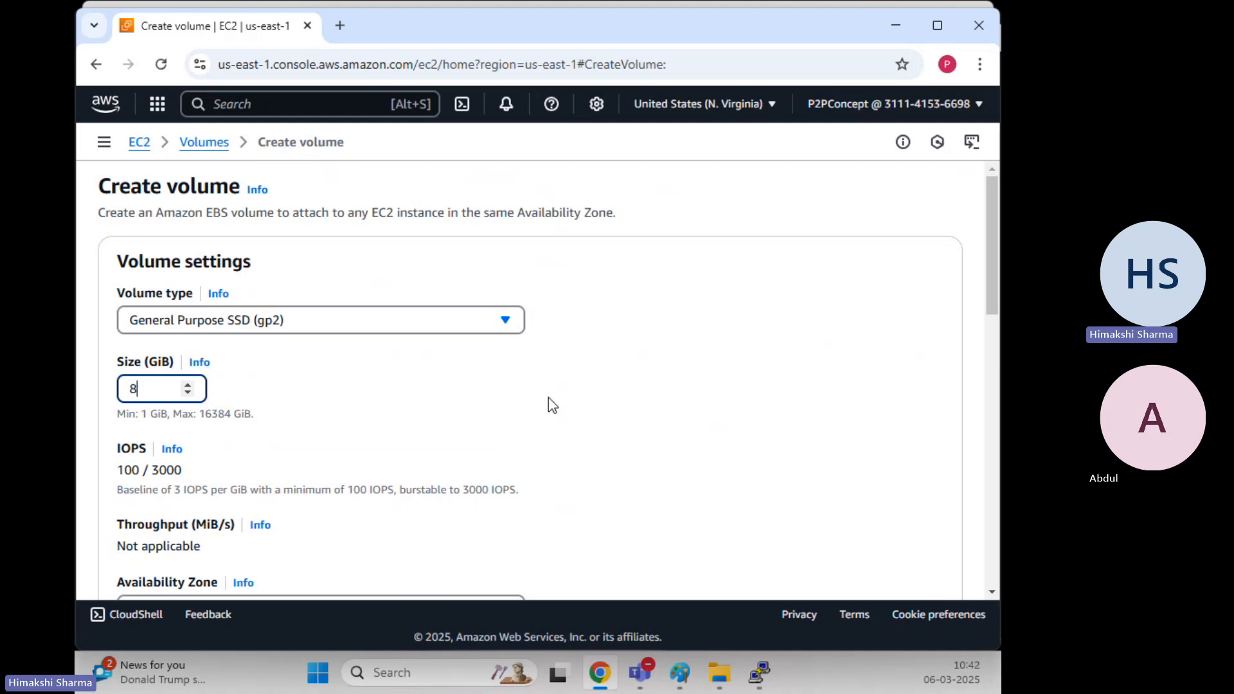
{"action": "left_click", "coordinate": [551, 405]}
Create the volume and select Secondary-Linux in the refreshed volumes list
{"action": "scroll", "coordinate": [647, 298], "scroll_direction": "down", "scroll_amount": 9}
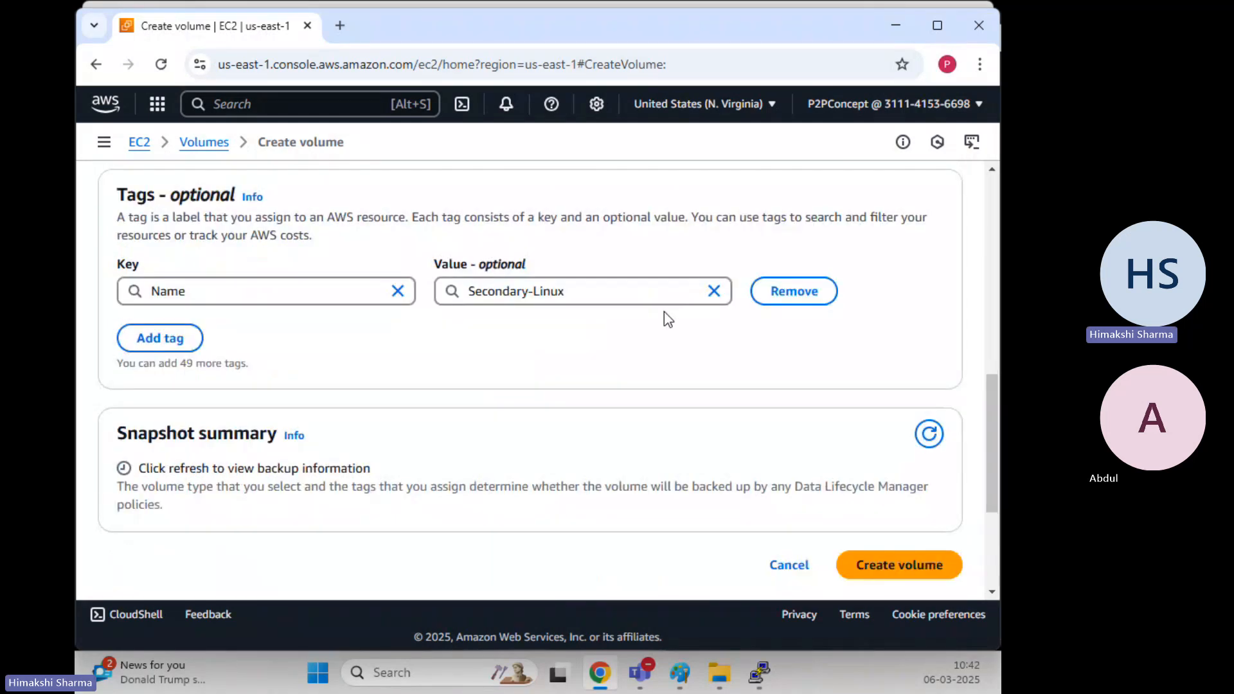
{"action": "scroll", "coordinate": [667, 315], "scroll_direction": "down", "scroll_amount": 3}
{"action": "scroll", "coordinate": [667, 311], "scroll_direction": "up", "scroll_amount": 2}
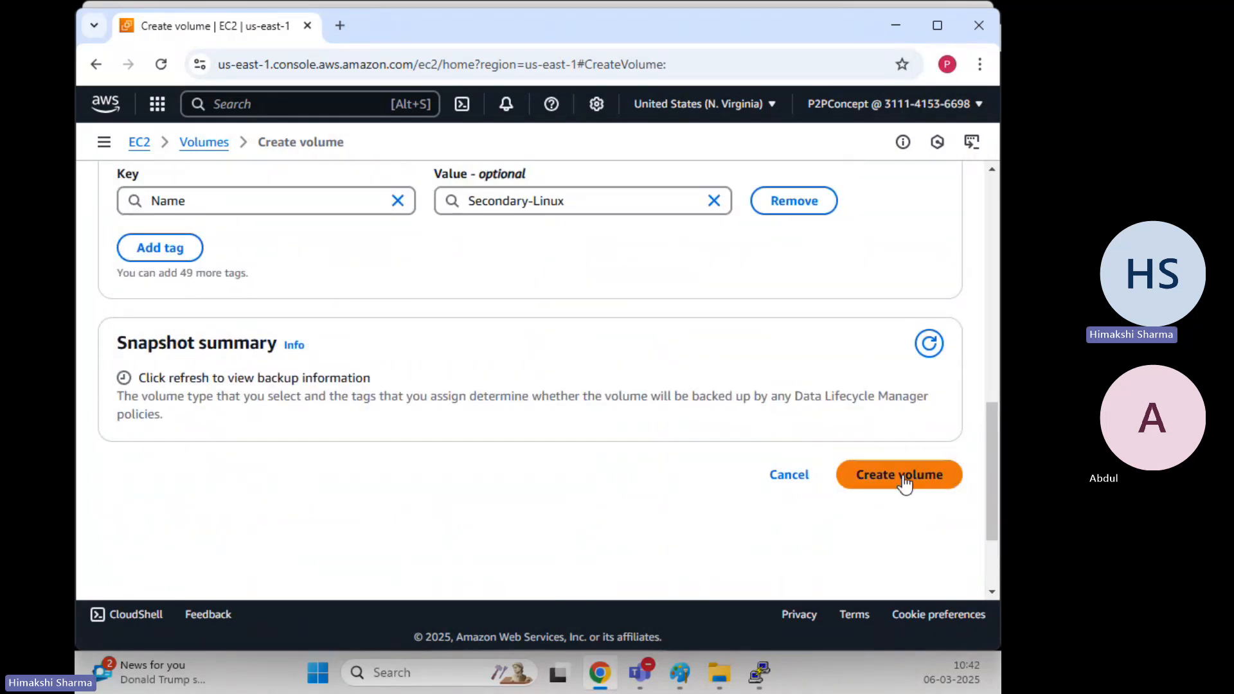
{"action": "left_click", "coordinate": [905, 482]}
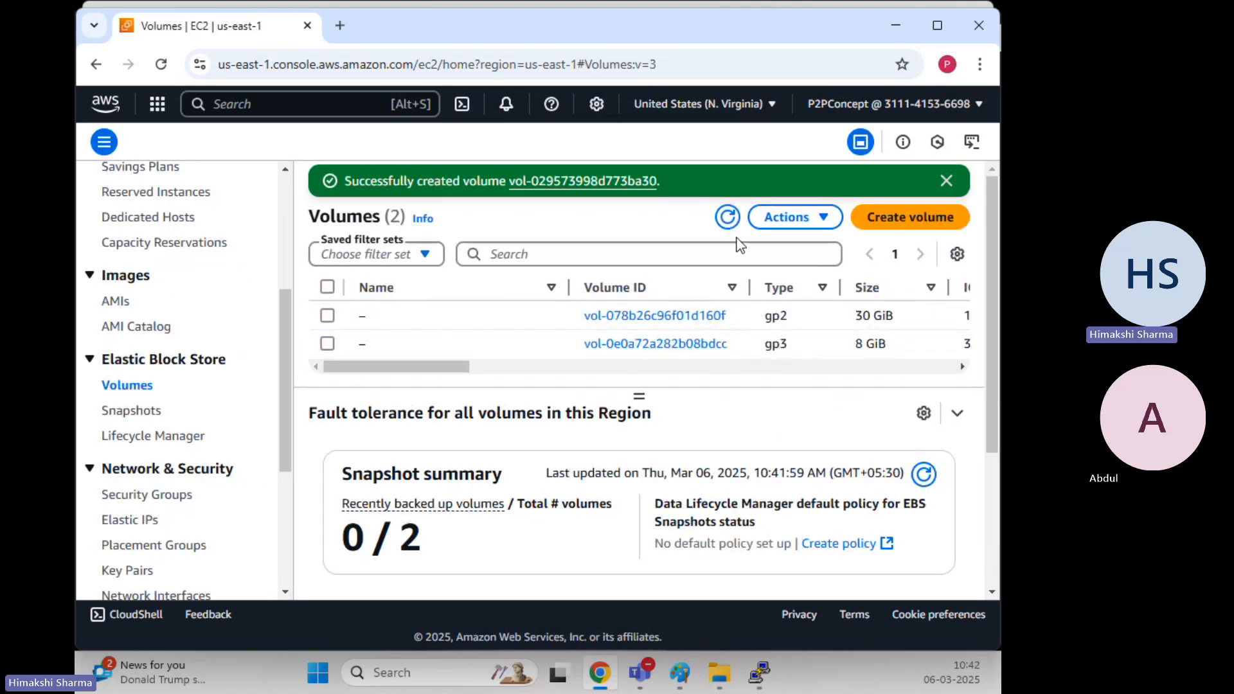
{"action": "left_click", "coordinate": [728, 217]}
{"action": "left_click", "coordinate": [945, 182]}
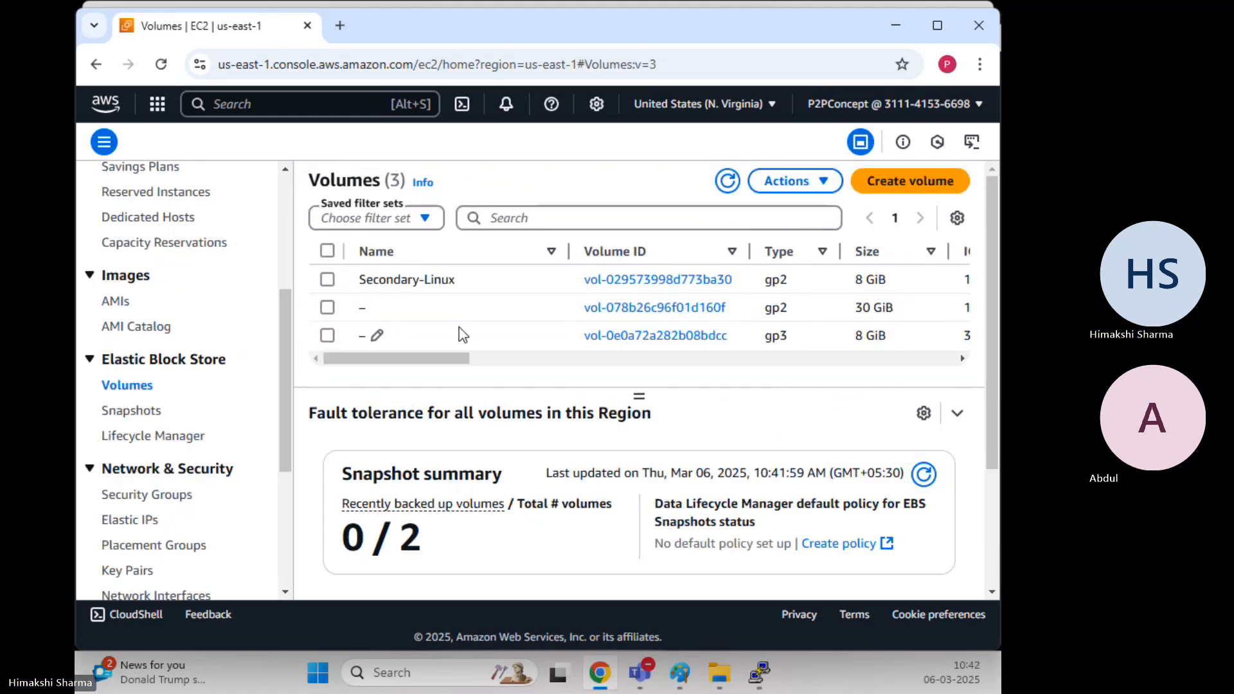
{"action": "left_click", "coordinate": [327, 279]}
{"action": "left_click", "coordinate": [809, 193]}
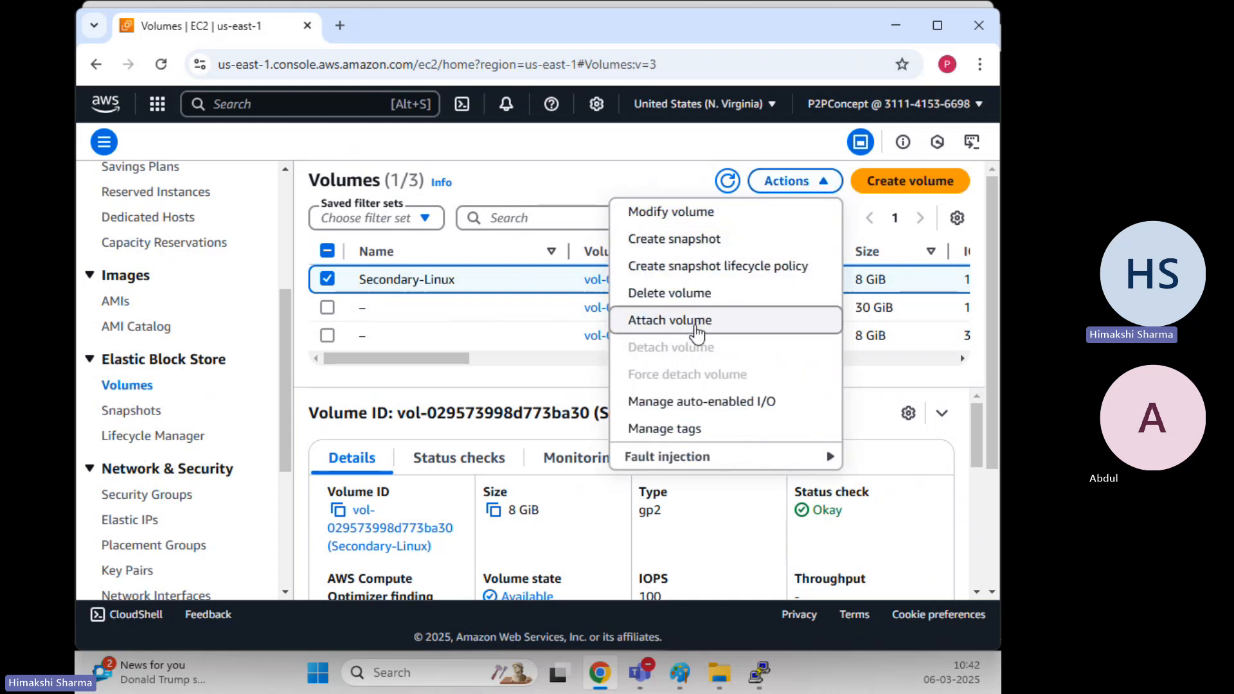
Start attaching the volume and choose the running Linux-EC2 instance as the target
{"action": "left_click", "coordinate": [694, 321]}
{"action": "scroll", "coordinate": [327, 322], "scroll_direction": "down", "scroll_amount": 2}
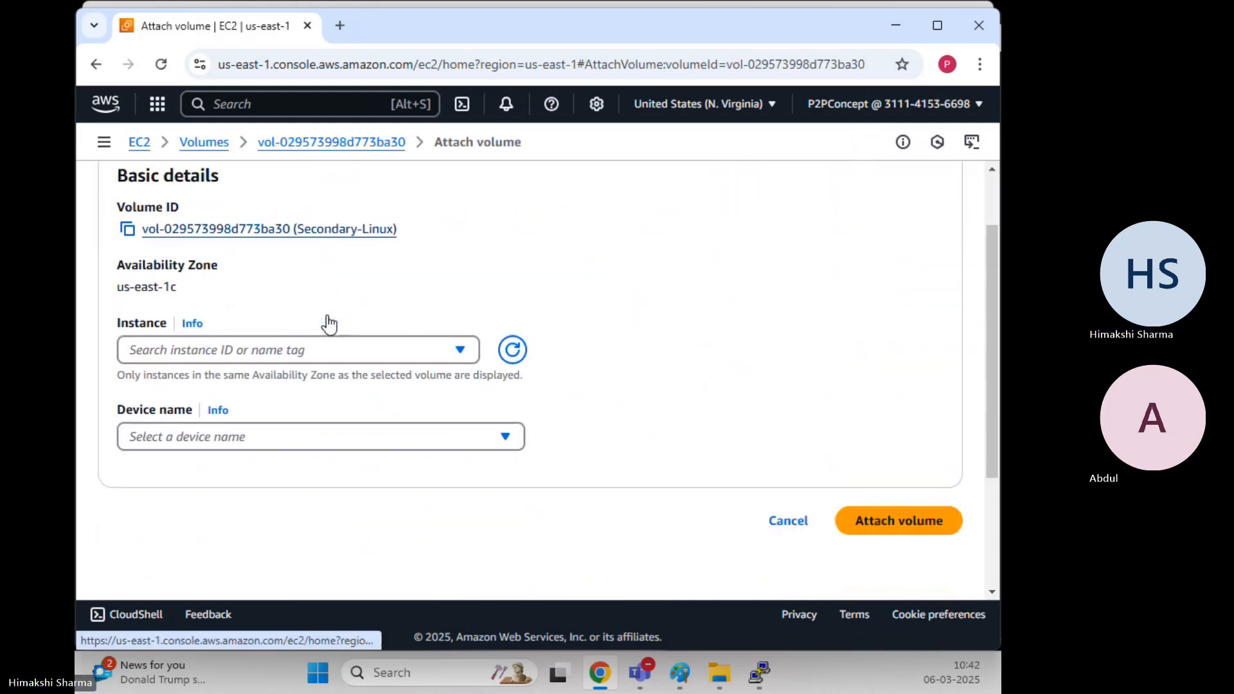
{"action": "left_click", "coordinate": [298, 345]}
{"action": "left_click", "coordinate": [254, 407]}
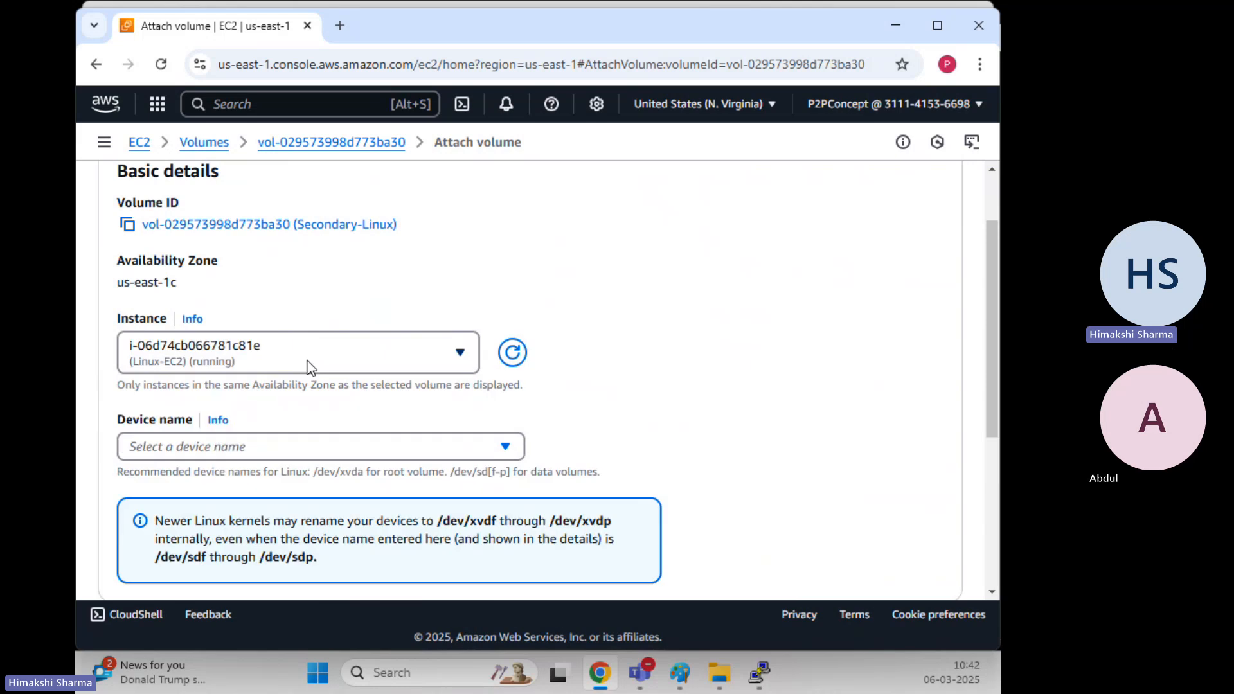
Select /dev/sdb as the attachment device name
{"action": "scroll", "coordinate": [283, 335], "scroll_direction": "down", "scroll_amount": 3}
{"action": "left_click", "coordinate": [246, 266]}
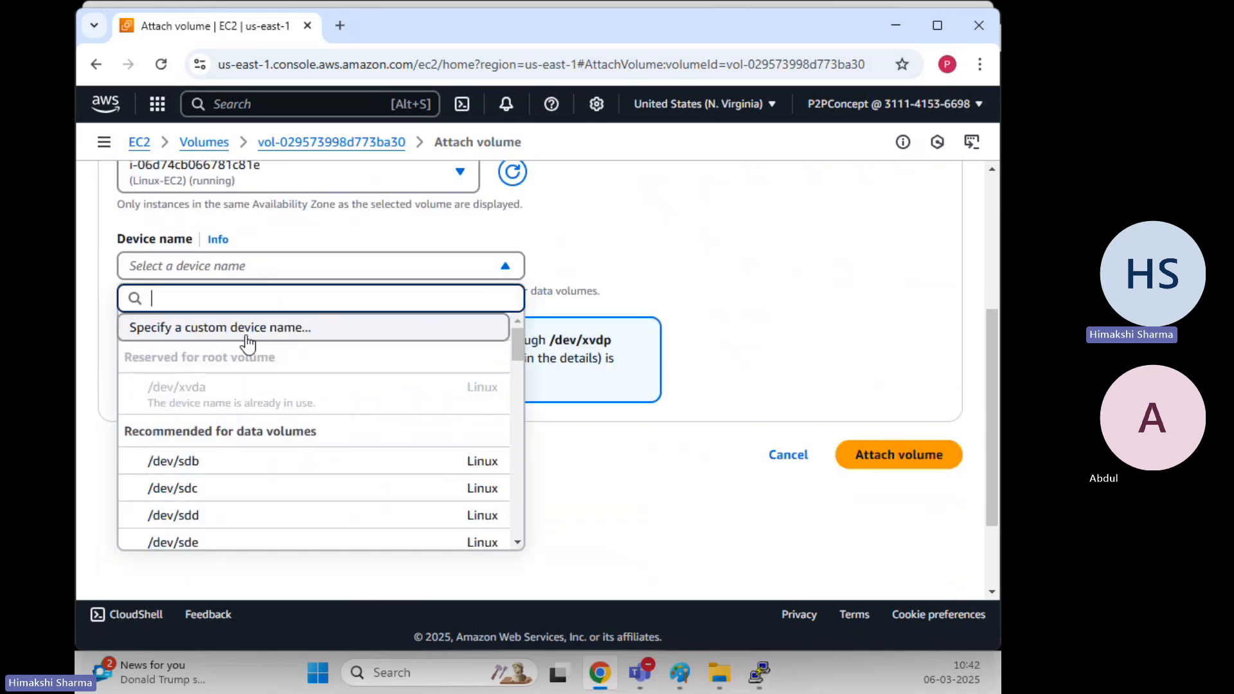
{"action": "scroll", "coordinate": [244, 463], "scroll_direction": "down", "scroll_amount": 1}
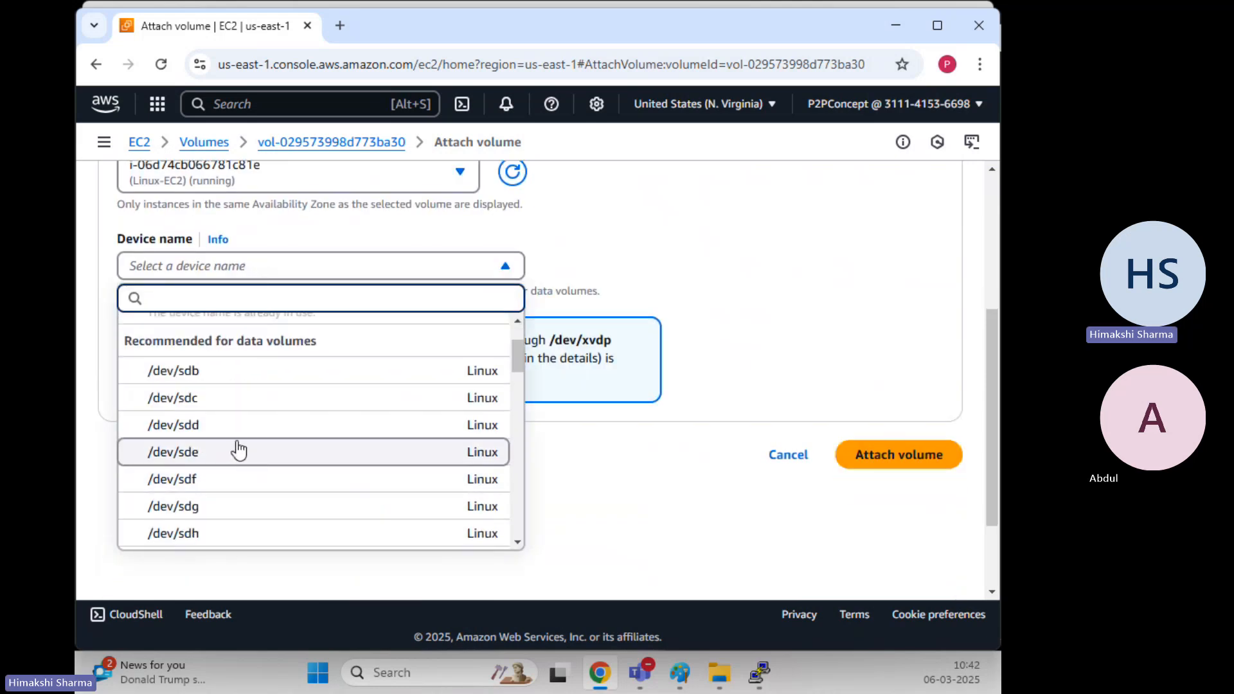
{"action": "scroll", "coordinate": [239, 450], "scroll_direction": "down", "scroll_amount": 3}
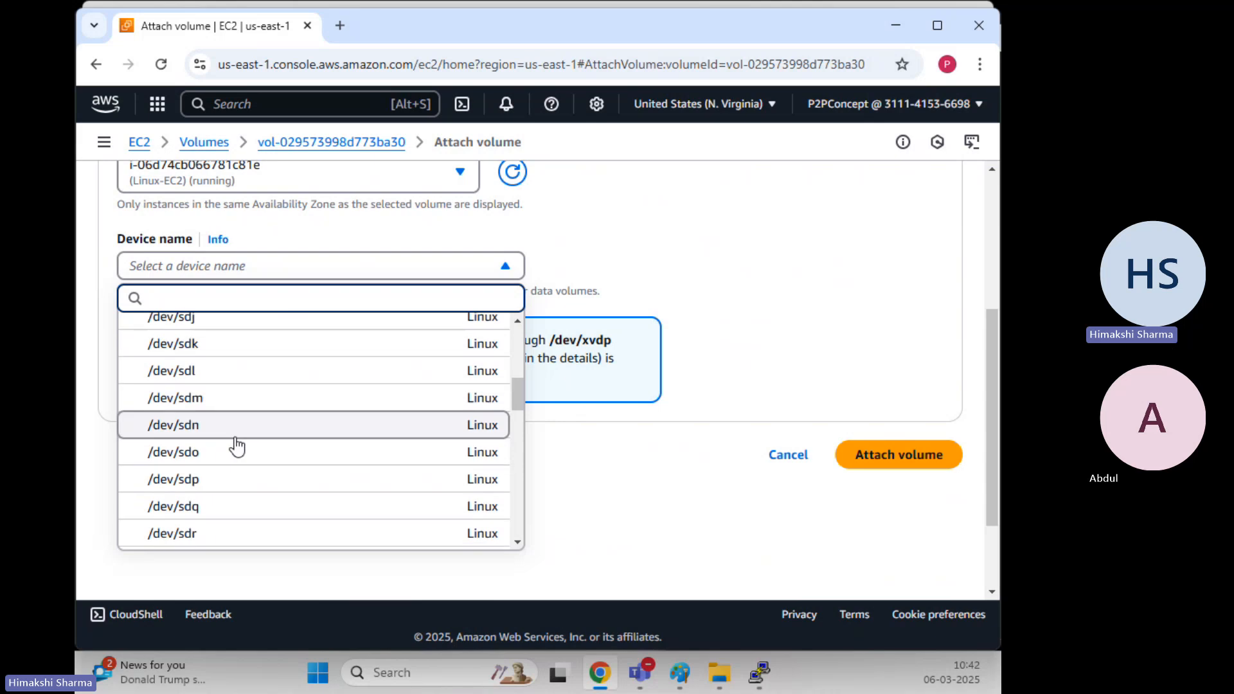
{"action": "scroll", "coordinate": [238, 446], "scroll_direction": "down", "scroll_amount": 4}
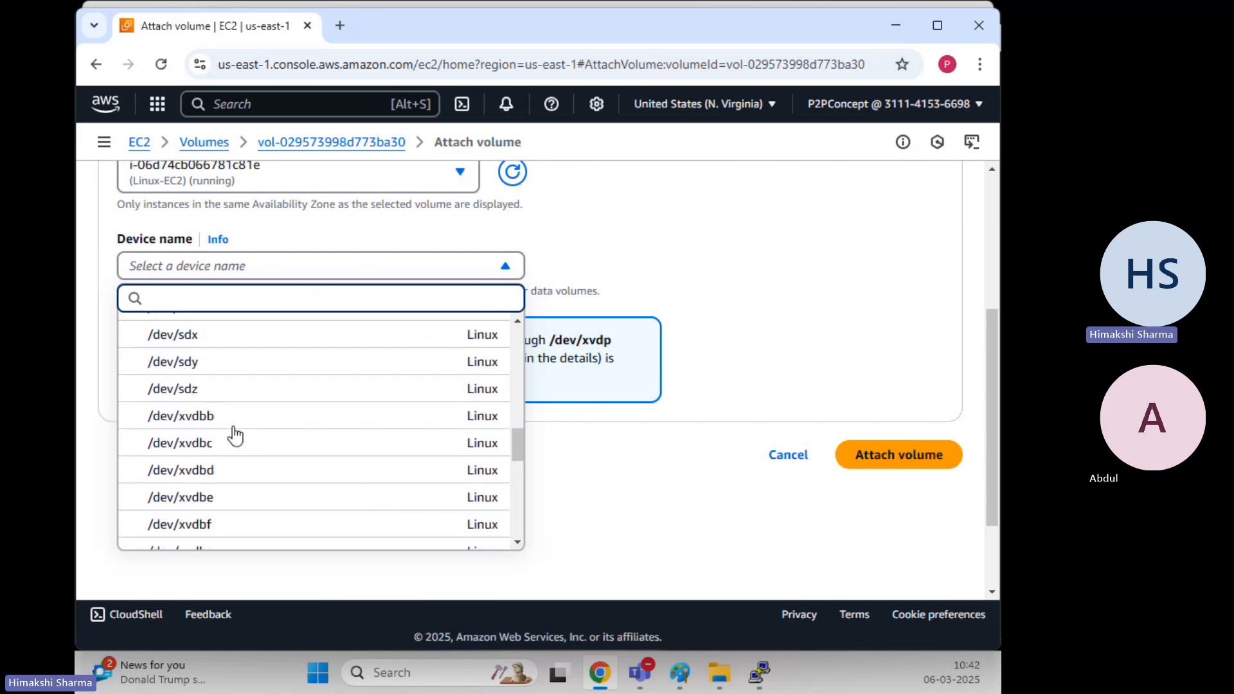
{"action": "scroll", "coordinate": [239, 429], "scroll_direction": "up", "scroll_amount": 6}
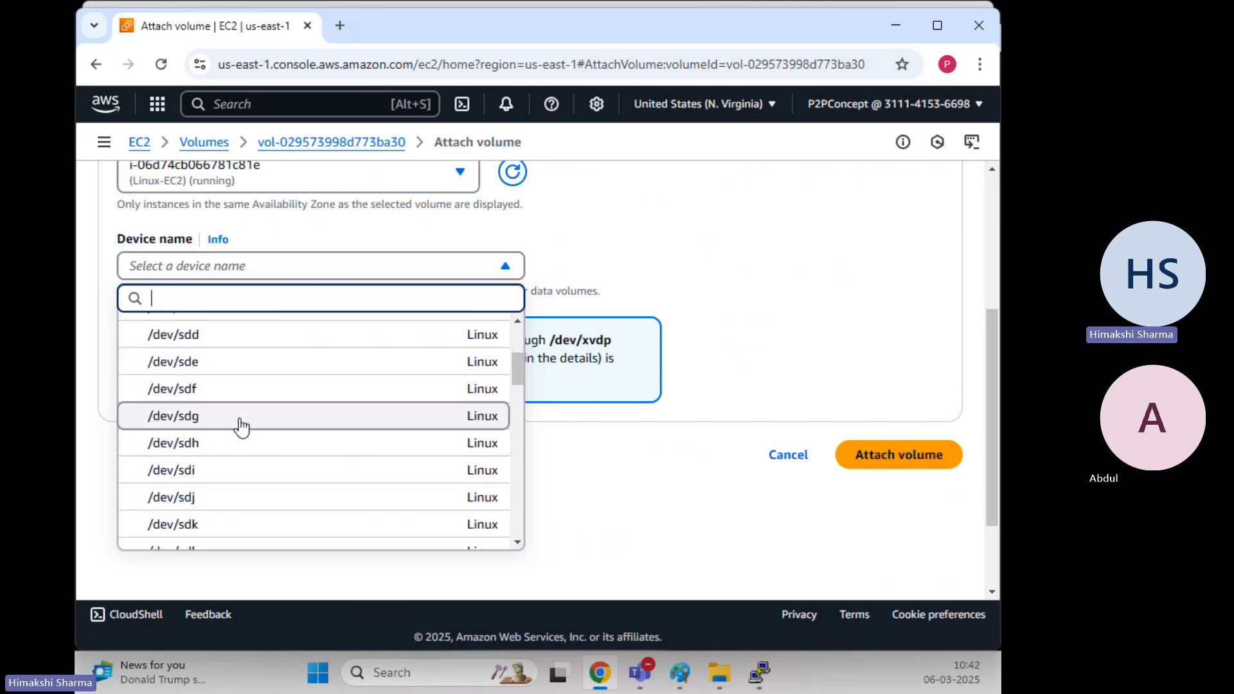
{"action": "scroll", "coordinate": [241, 427], "scroll_direction": "up", "scroll_amount": 2}
{"action": "left_click", "coordinate": [206, 463]}
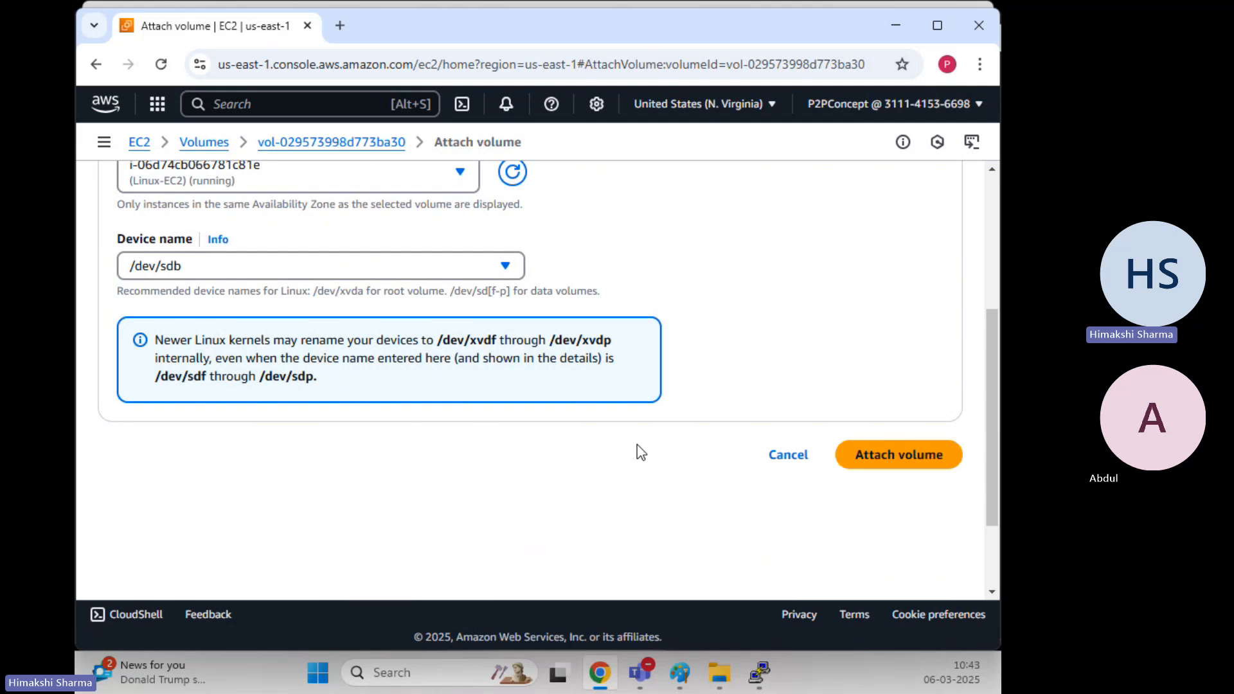
Highlight /dev/xvdf in the renaming note, then reopen and browse the device name list
{"action": "left_click_drag", "start_coordinate": [449, 342], "coordinate": [506, 343]}
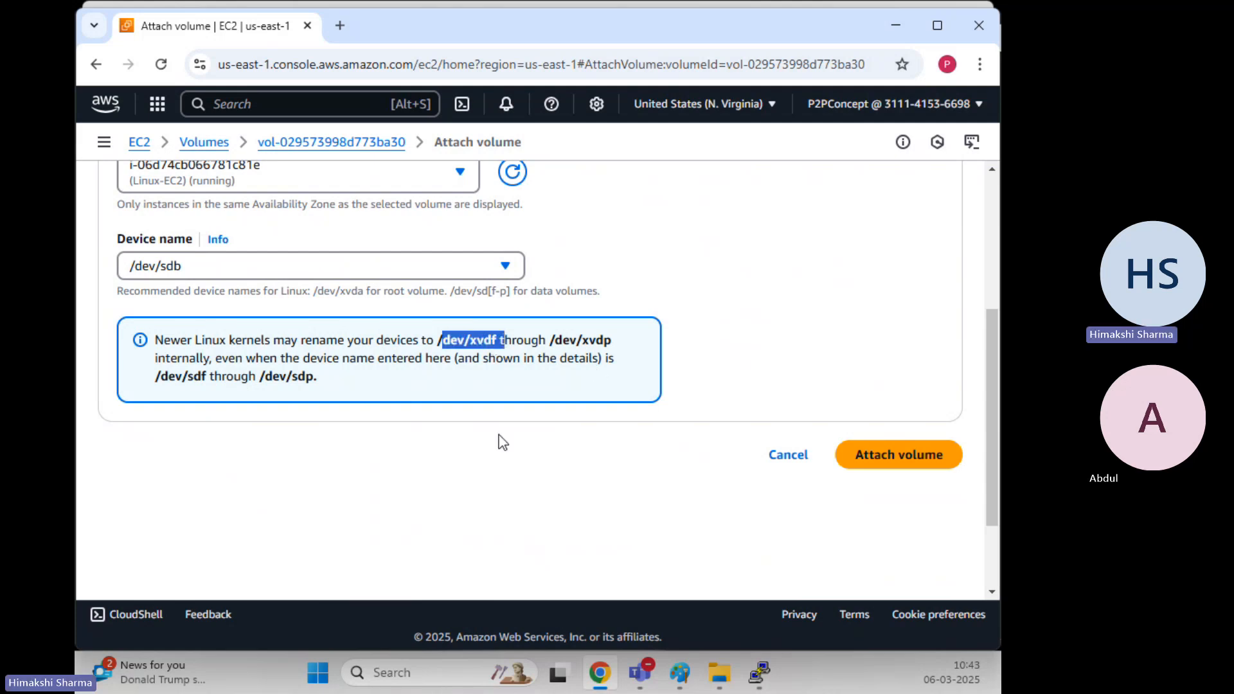
{"action": "left_click", "coordinate": [444, 350]}
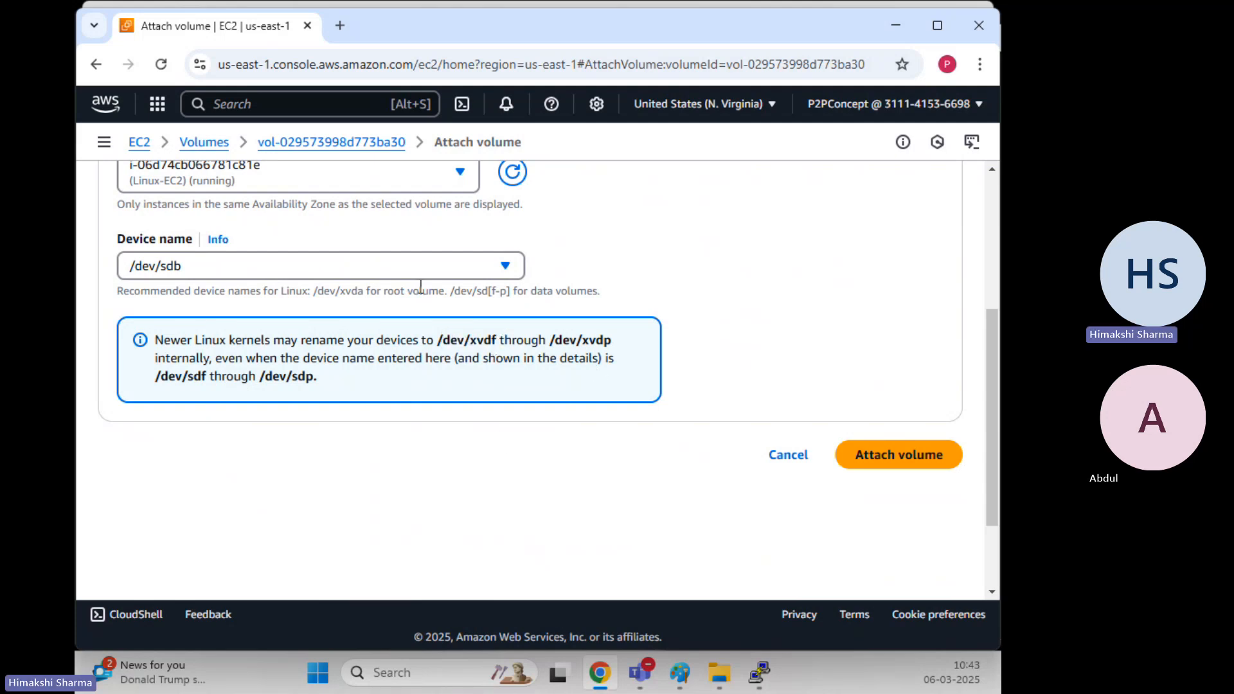
{"action": "left_click", "coordinate": [348, 269]}
{"action": "scroll", "coordinate": [256, 446], "scroll_direction": "down", "scroll_amount": 3}
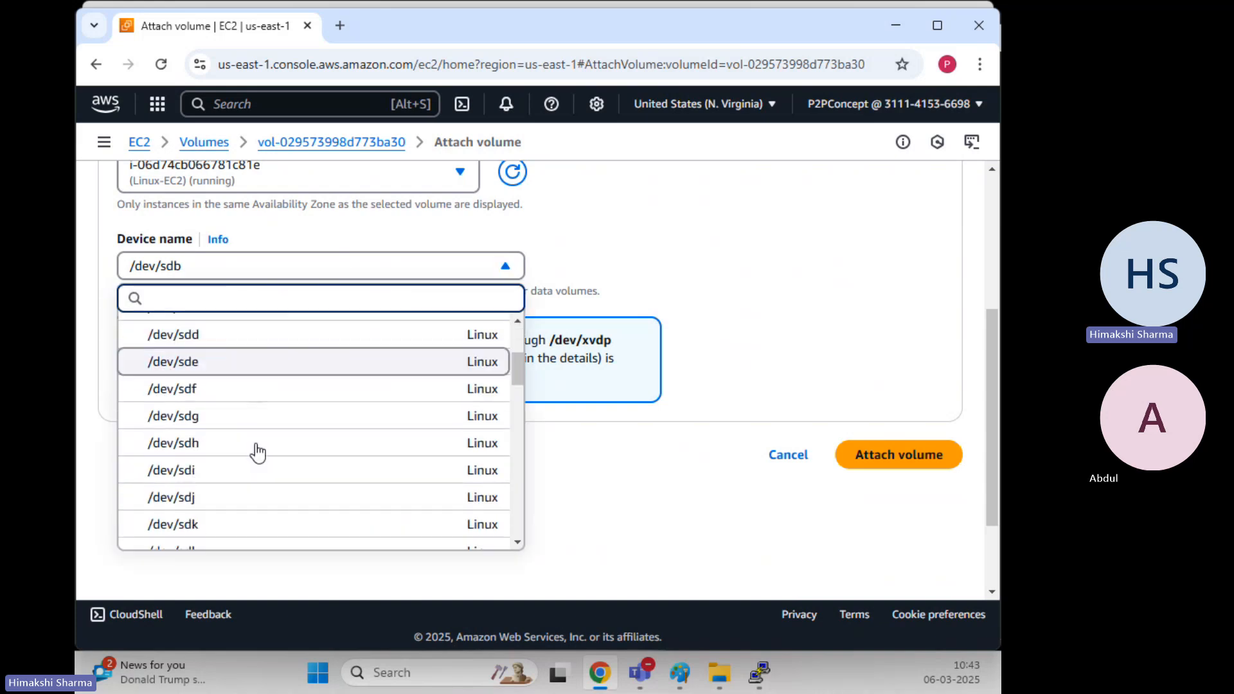
{"action": "scroll", "coordinate": [258, 453], "scroll_direction": "down", "scroll_amount": 5}
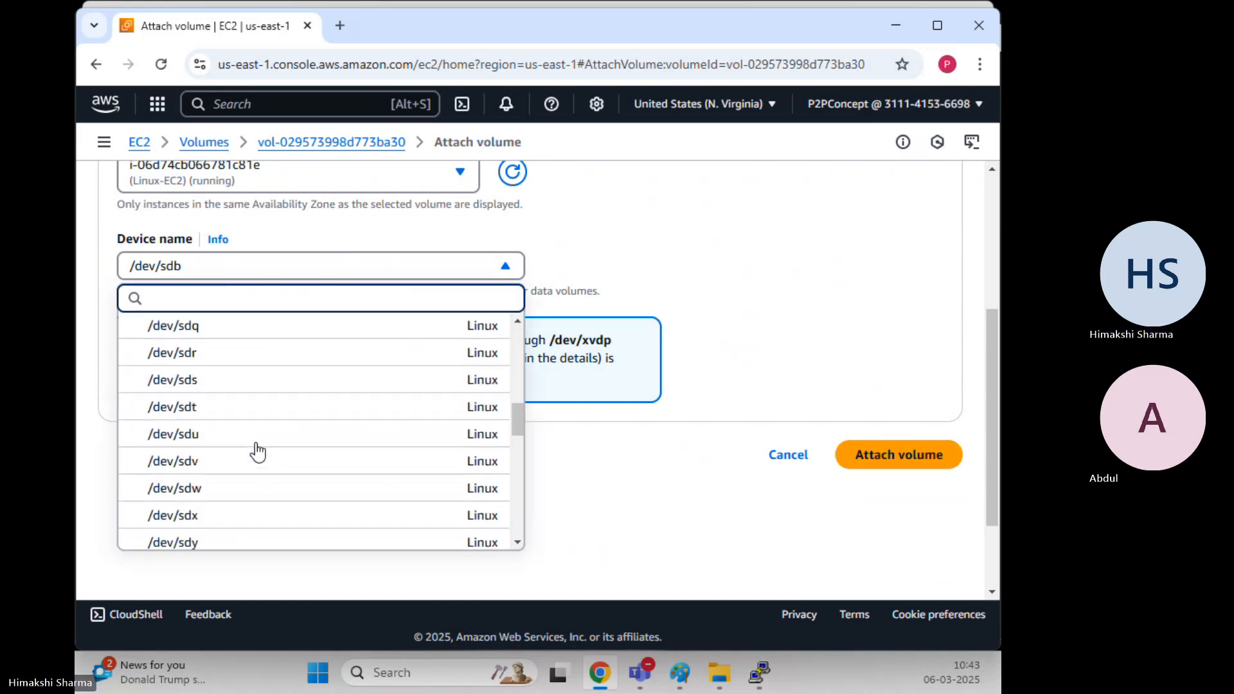
{"action": "scroll", "coordinate": [257, 452], "scroll_direction": "down", "scroll_amount": 8}
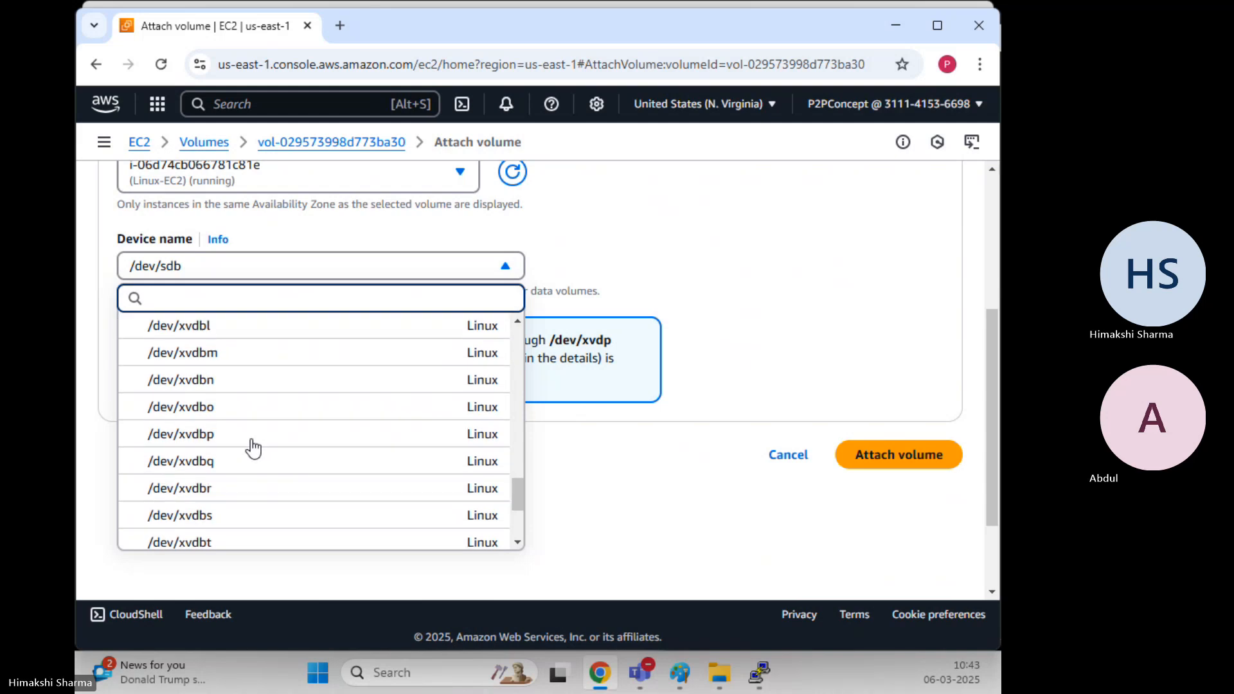
{"action": "scroll", "coordinate": [254, 444], "scroll_direction": "down", "scroll_amount": 5}
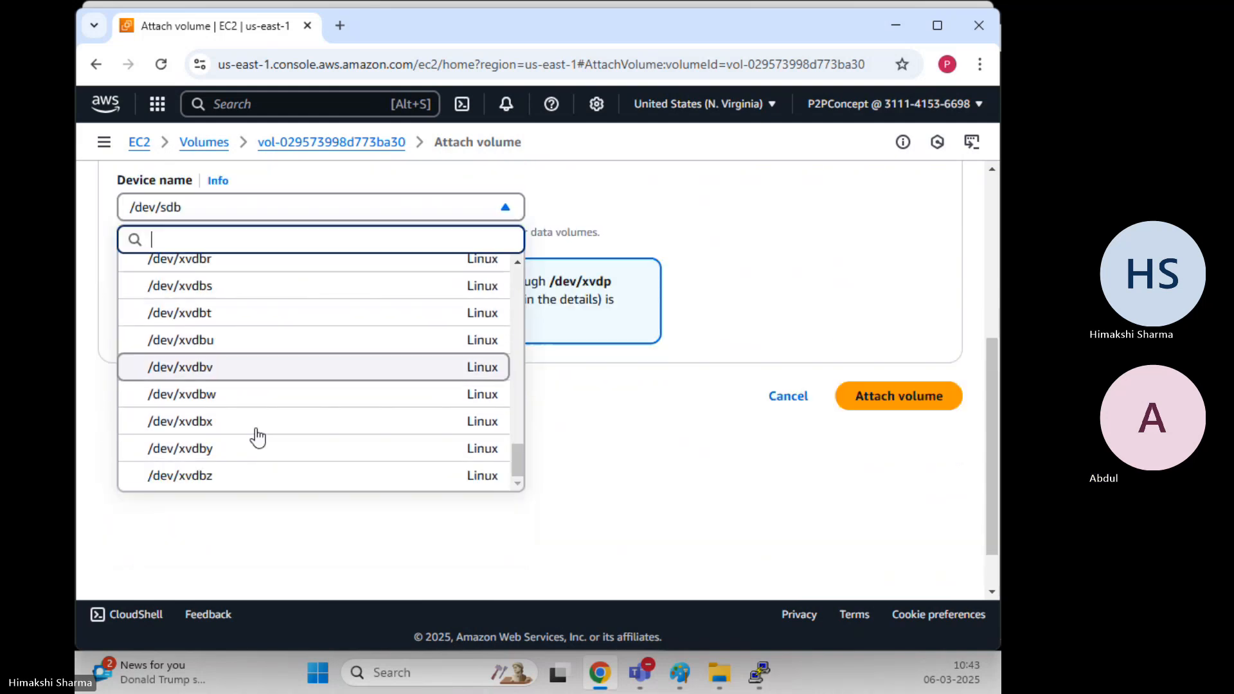
{"action": "scroll", "coordinate": [257, 437], "scroll_direction": "up", "scroll_amount": 10}
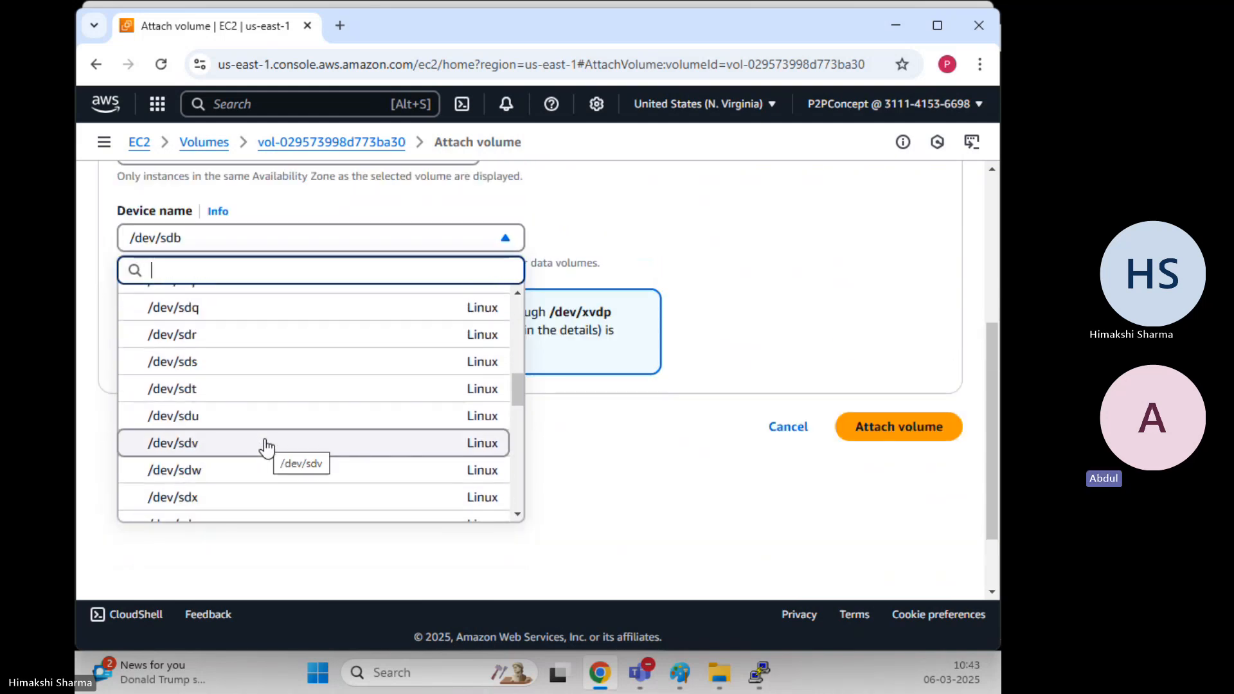
{"action": "scroll", "coordinate": [266, 448], "scroll_direction": "up", "scroll_amount": 1}
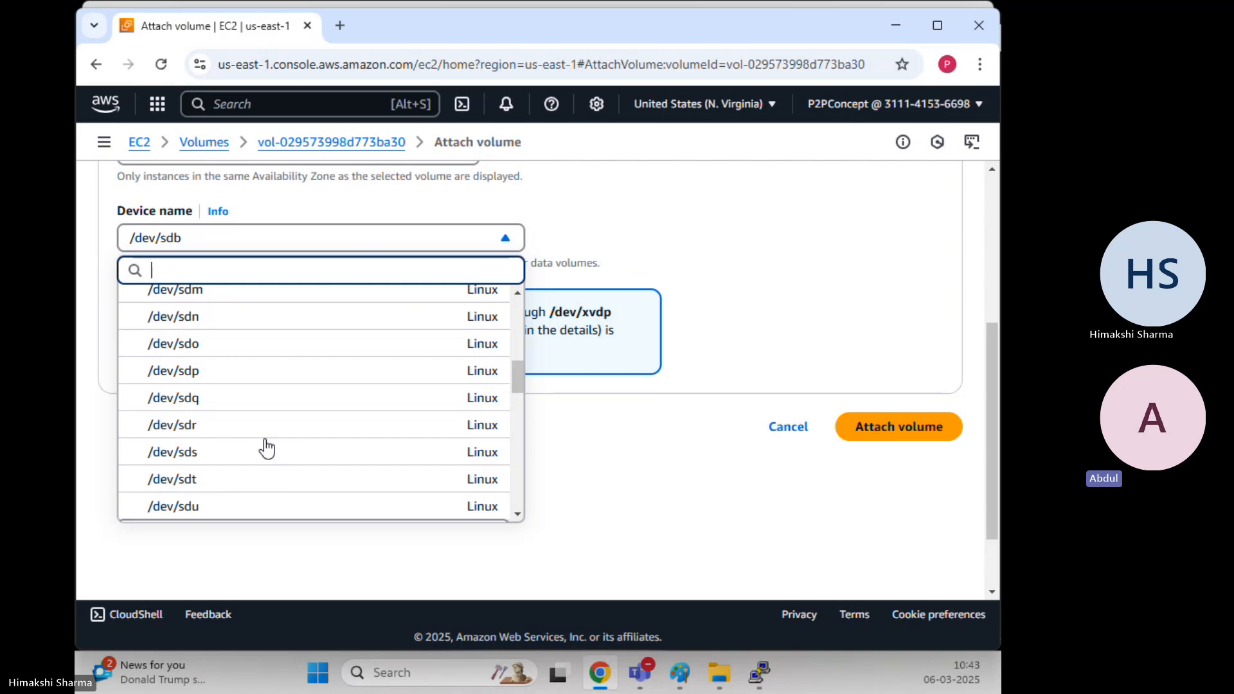
{"action": "scroll", "coordinate": [266, 448], "scroll_direction": "up", "scroll_amount": 3}
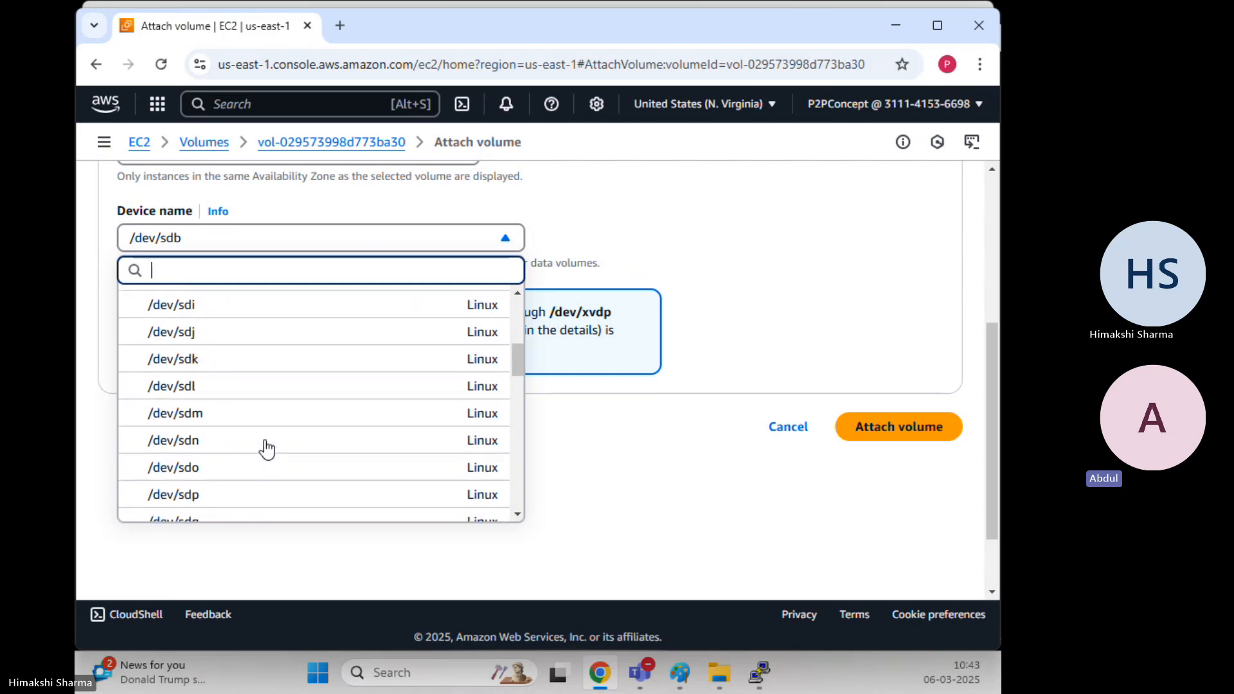
{"action": "scroll", "coordinate": [266, 448], "scroll_direction": "up", "scroll_amount": 2}
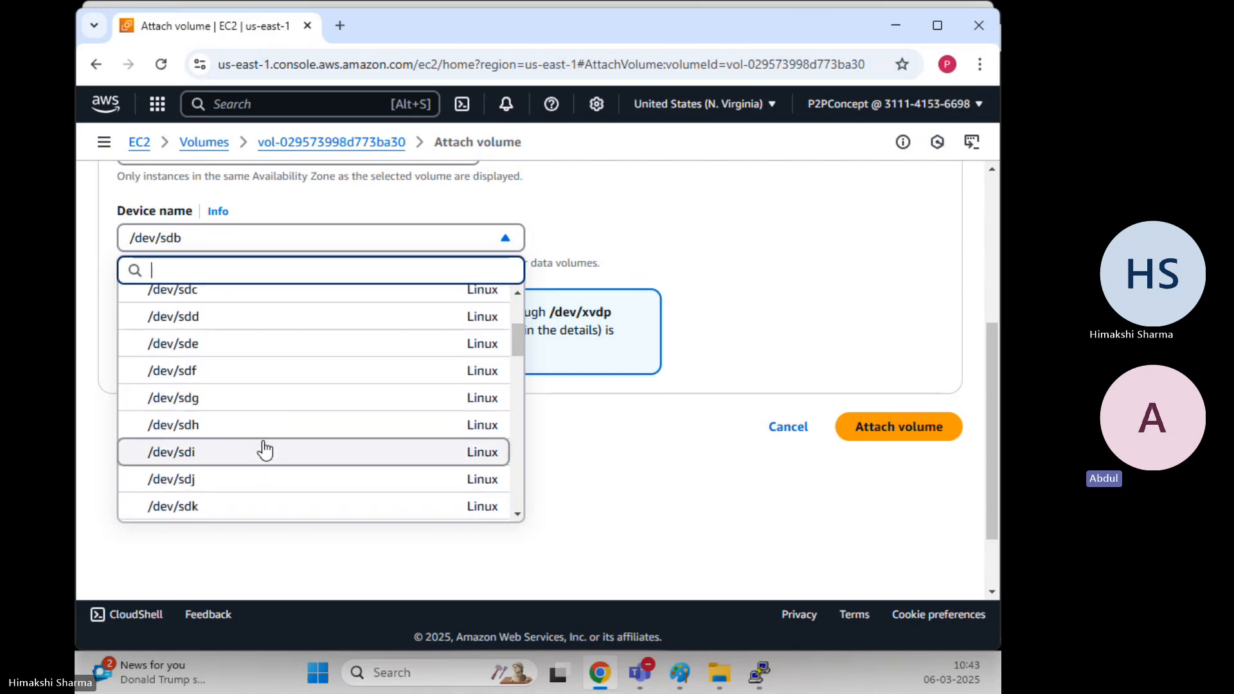
Switch the device name to /dev/sdf and highlight the Device name label and /dev/xvdf note
{"action": "left_click", "coordinate": [216, 371]}
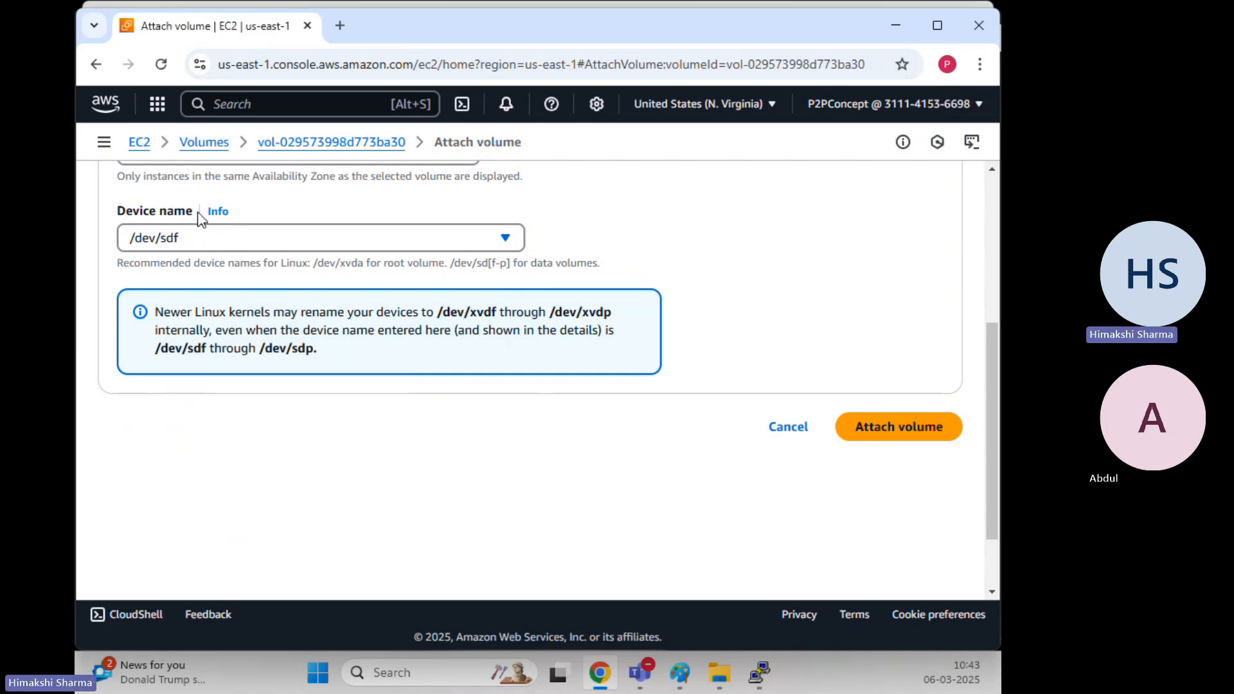
{"action": "left_click_drag", "start_coordinate": [193, 212], "coordinate": [97, 219]}
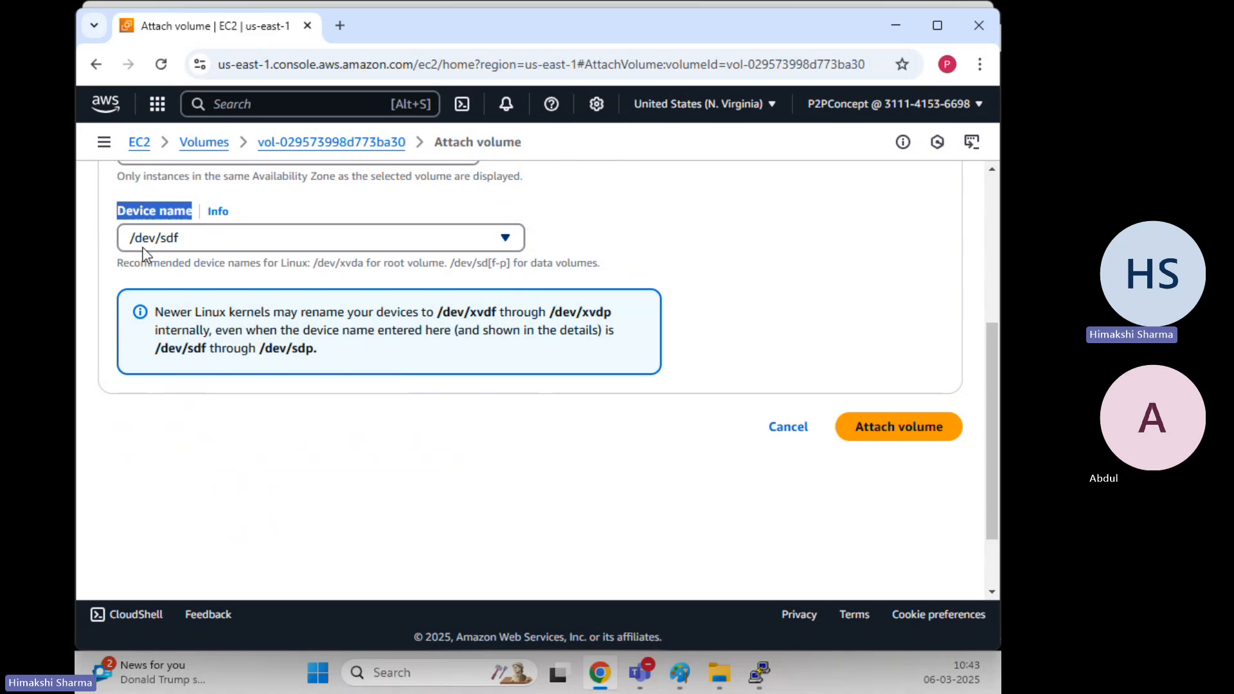
{"action": "left_click", "coordinate": [511, 426]}
{"action": "scroll", "coordinate": [508, 428], "scroll_direction": "up", "scroll_amount": 3}
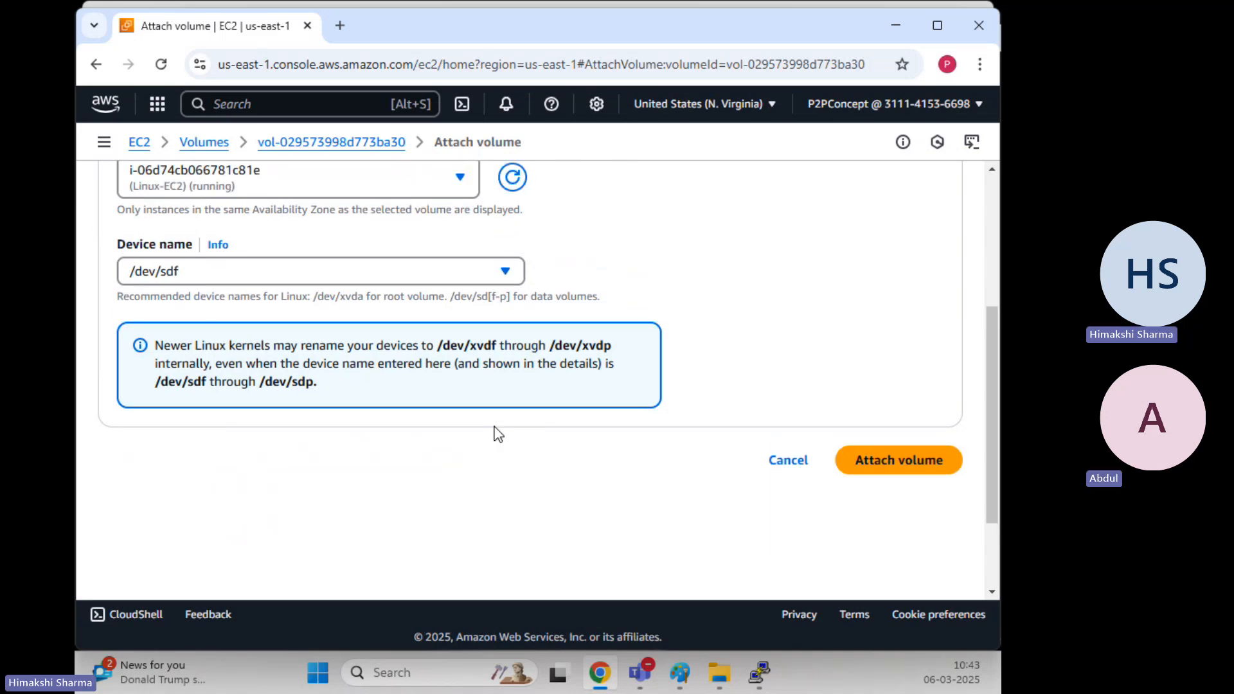
{"action": "scroll", "coordinate": [495, 429], "scroll_direction": "down", "scroll_amount": 2}
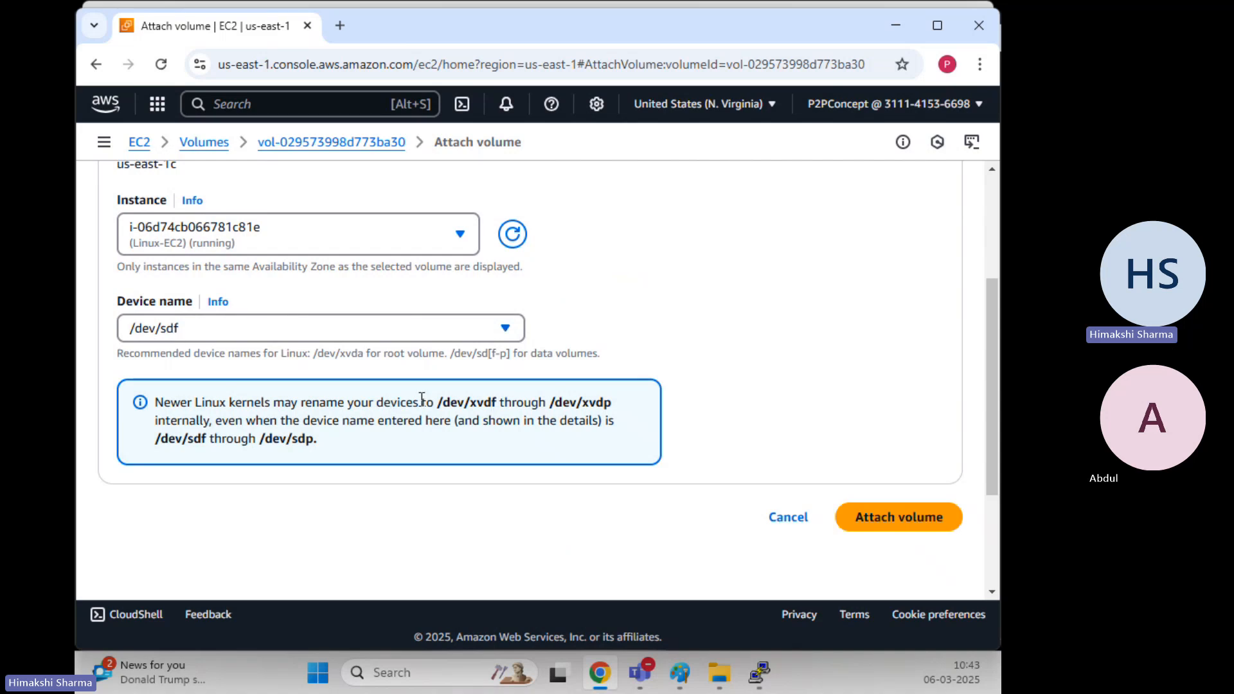
{"action": "left_click_drag", "start_coordinate": [439, 403], "coordinate": [491, 403]}
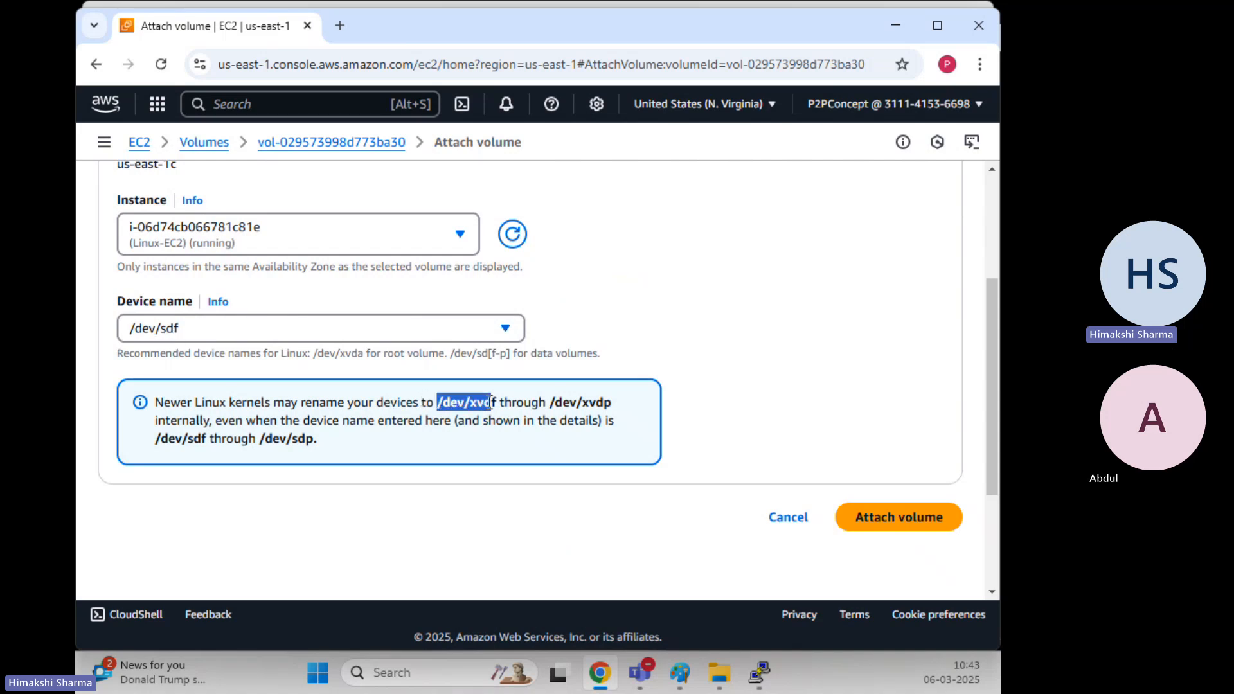
{"action": "left_click", "coordinate": [675, 345]}
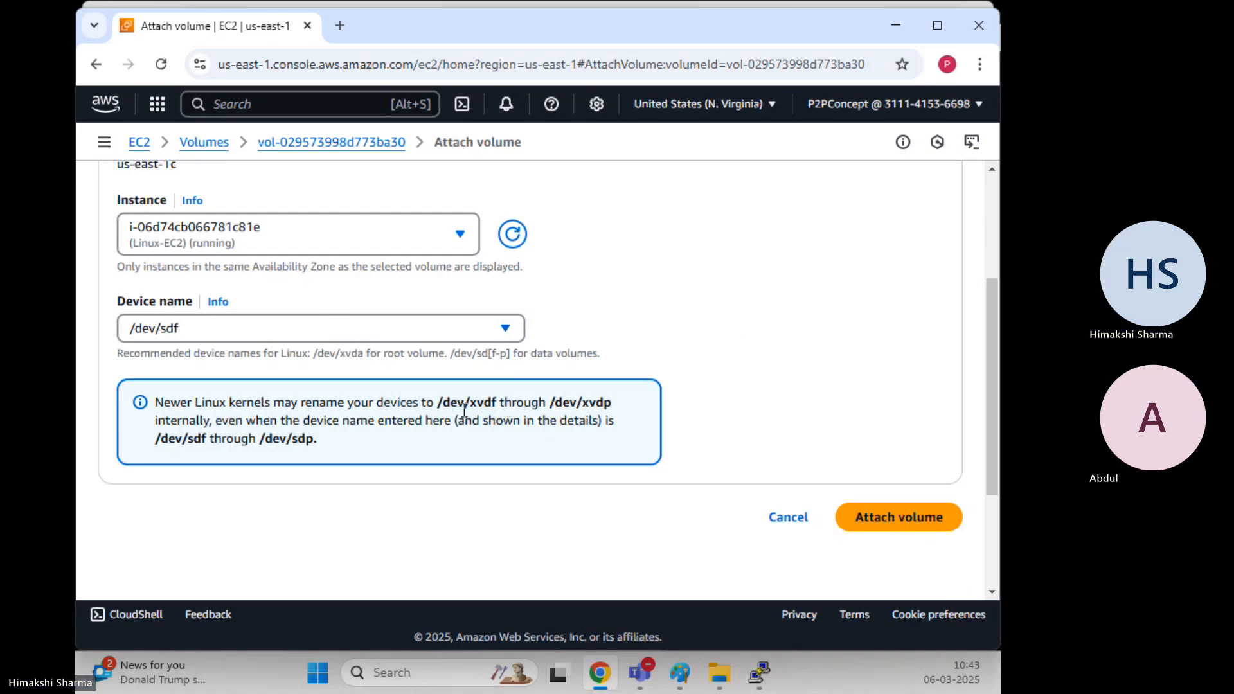
Choose /dev/sdb from the device name list instead
{"action": "left_click", "coordinate": [329, 334]}
{"action": "scroll", "coordinate": [325, 386], "scroll_direction": "down", "scroll_amount": 1}
{"action": "scroll", "coordinate": [283, 336], "scroll_direction": "down", "scroll_amount": 1}
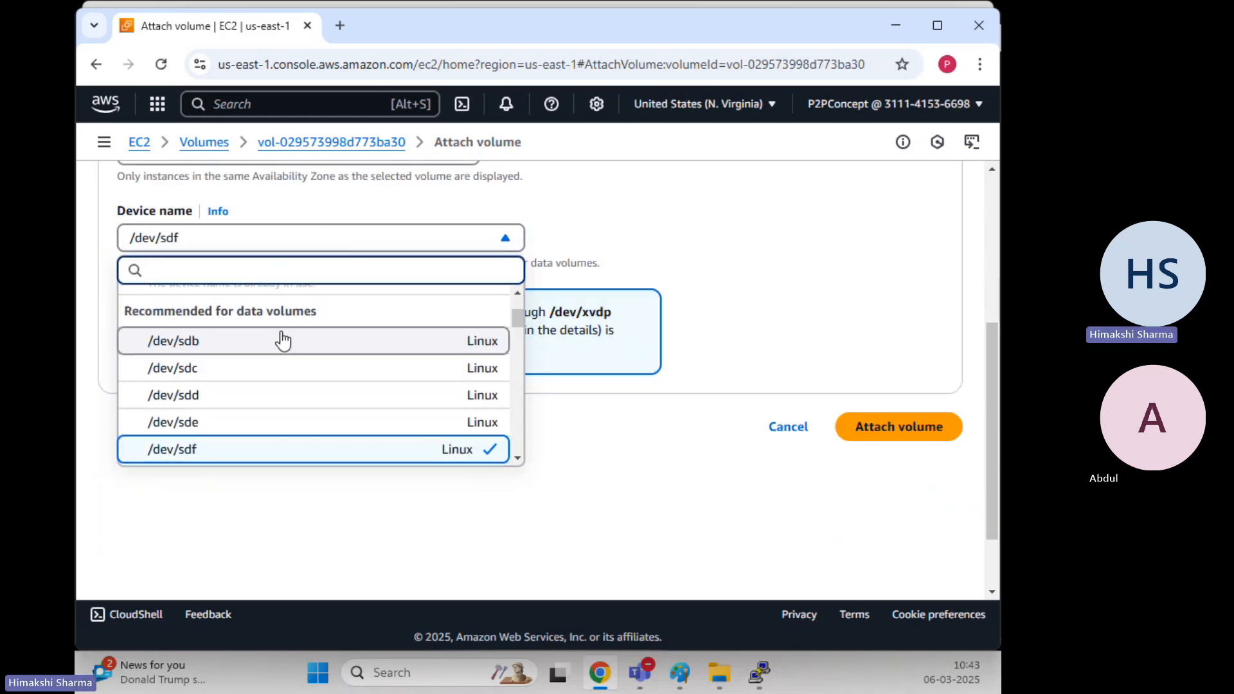
{"action": "scroll", "coordinate": [284, 341], "scroll_direction": "down", "scroll_amount": 4}
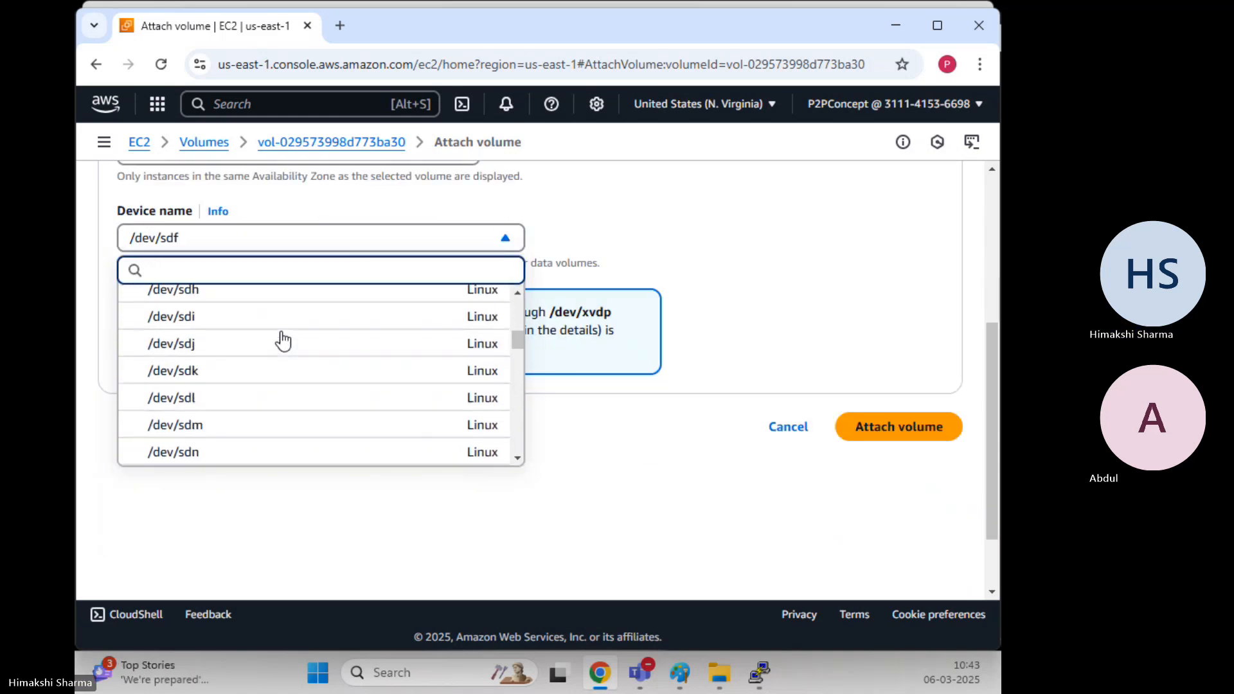
{"action": "scroll", "coordinate": [283, 341], "scroll_direction": "down", "scroll_amount": 10}
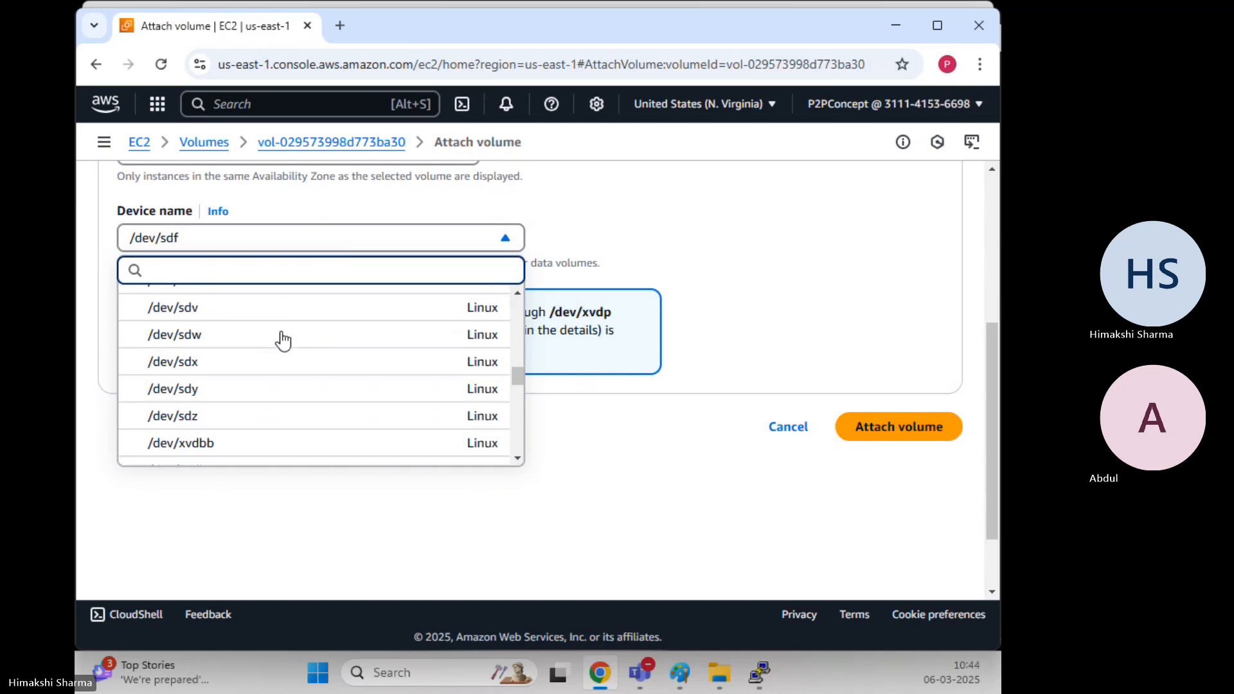
{"action": "scroll", "coordinate": [283, 340], "scroll_direction": "down", "scroll_amount": 1}
{"action": "scroll", "coordinate": [284, 340], "scroll_direction": "down", "scroll_amount": 10}
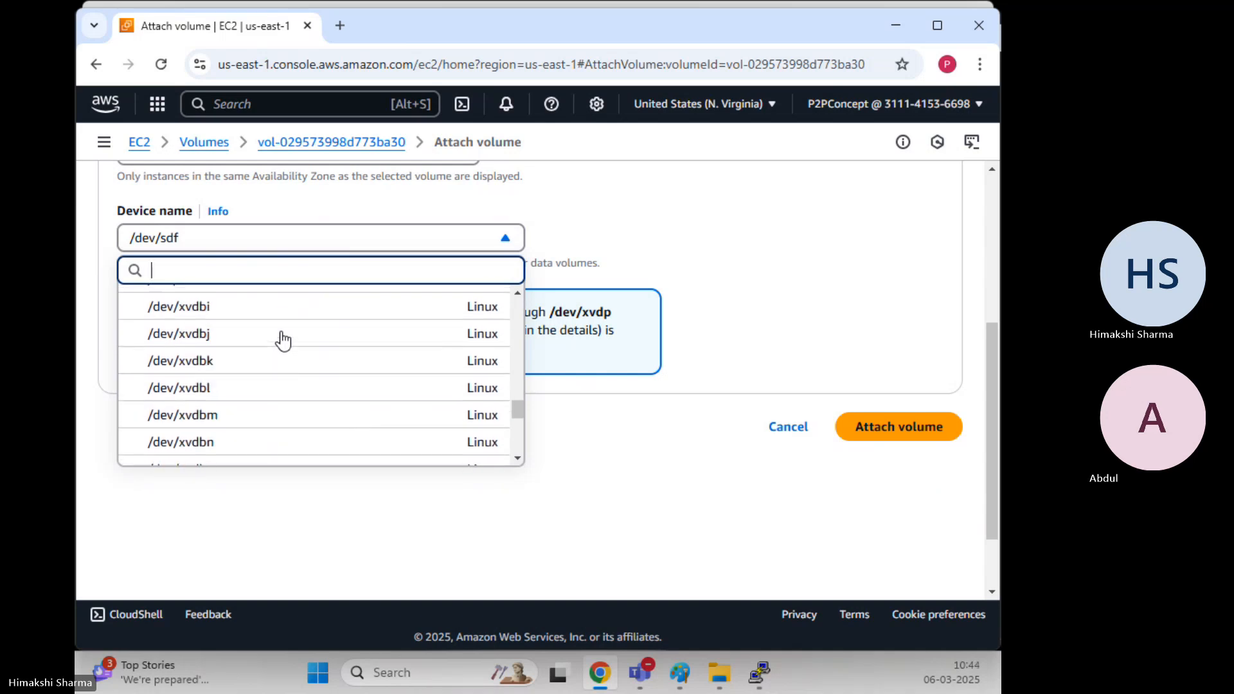
{"action": "scroll", "coordinate": [283, 340], "scroll_direction": "down", "scroll_amount": 1}
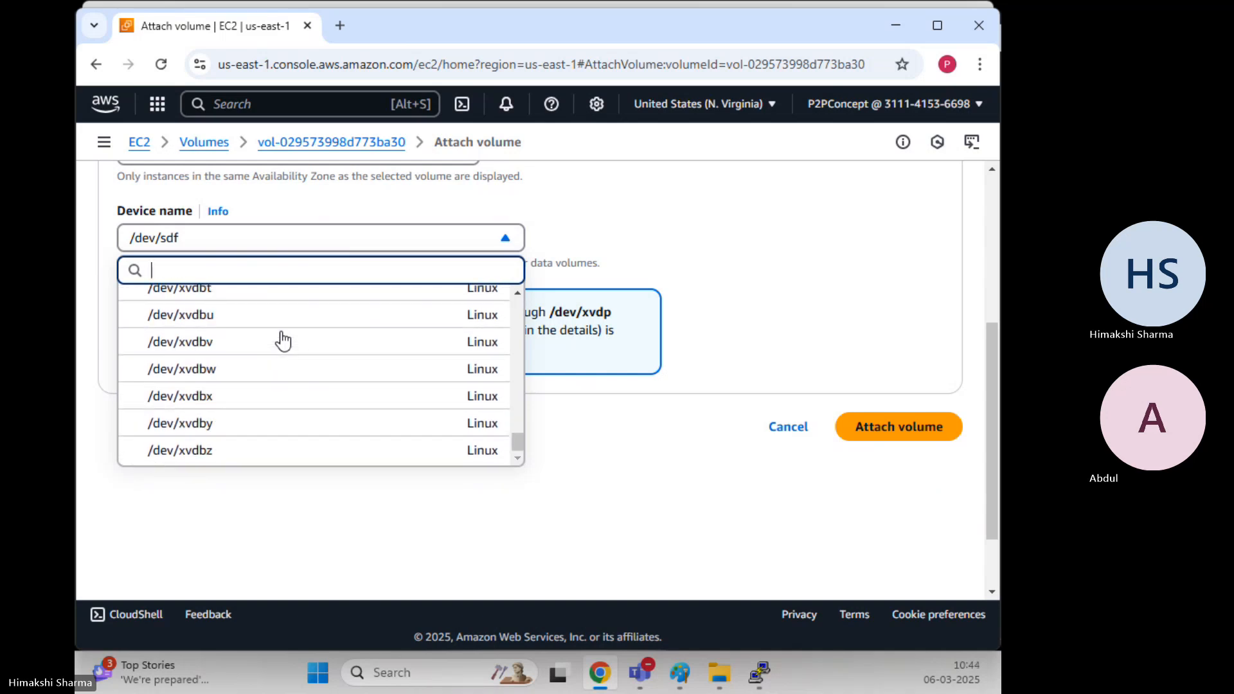
{"action": "scroll", "coordinate": [283, 341], "scroll_direction": "up", "scroll_amount": 15}
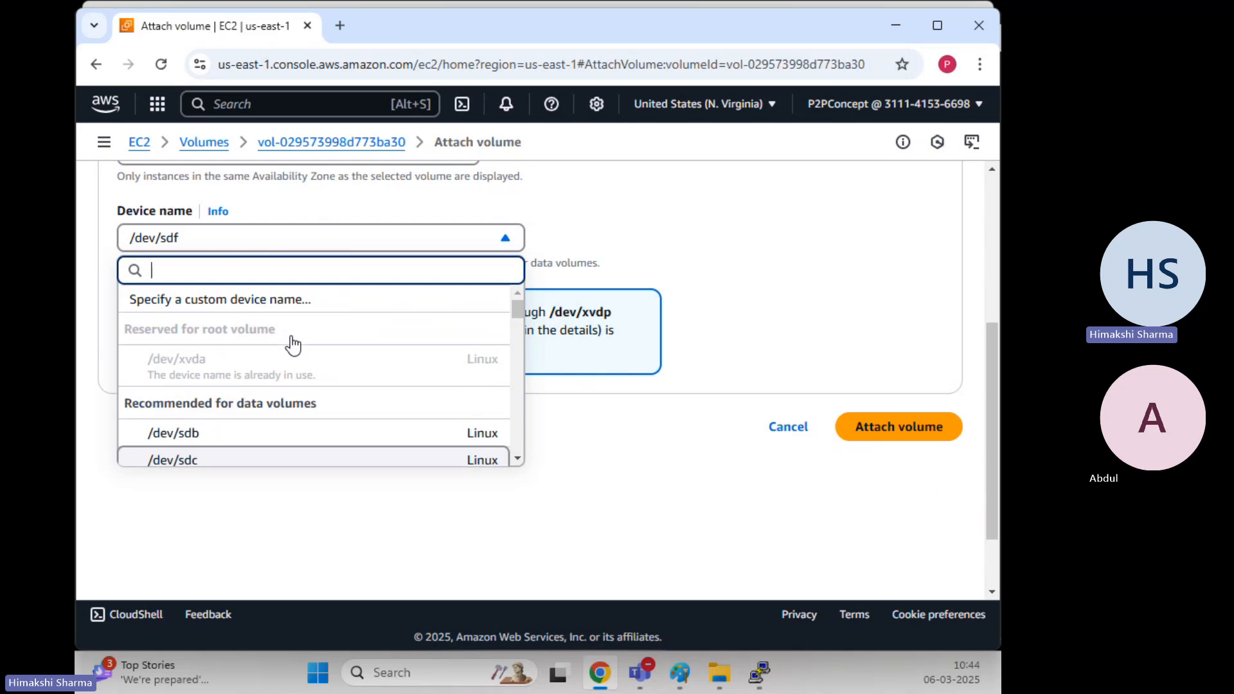
{"action": "left_click", "coordinate": [193, 439]}
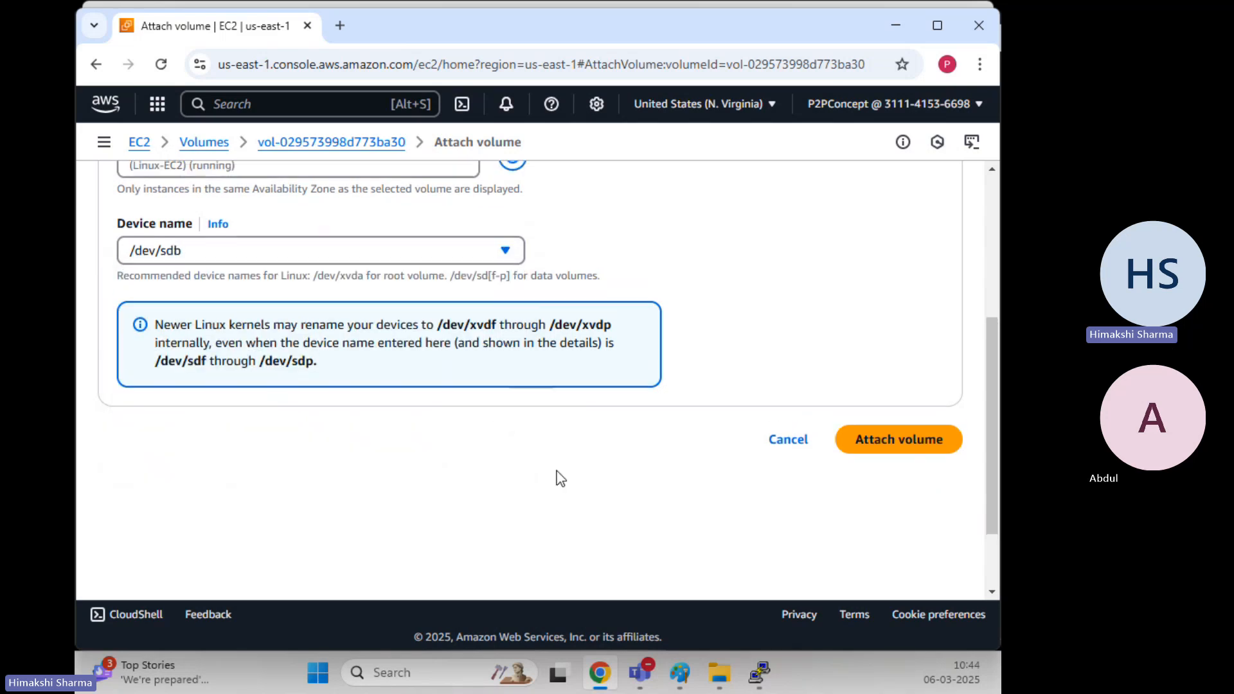
{"action": "scroll", "coordinate": [560, 479], "scroll_direction": "up", "scroll_amount": 1}
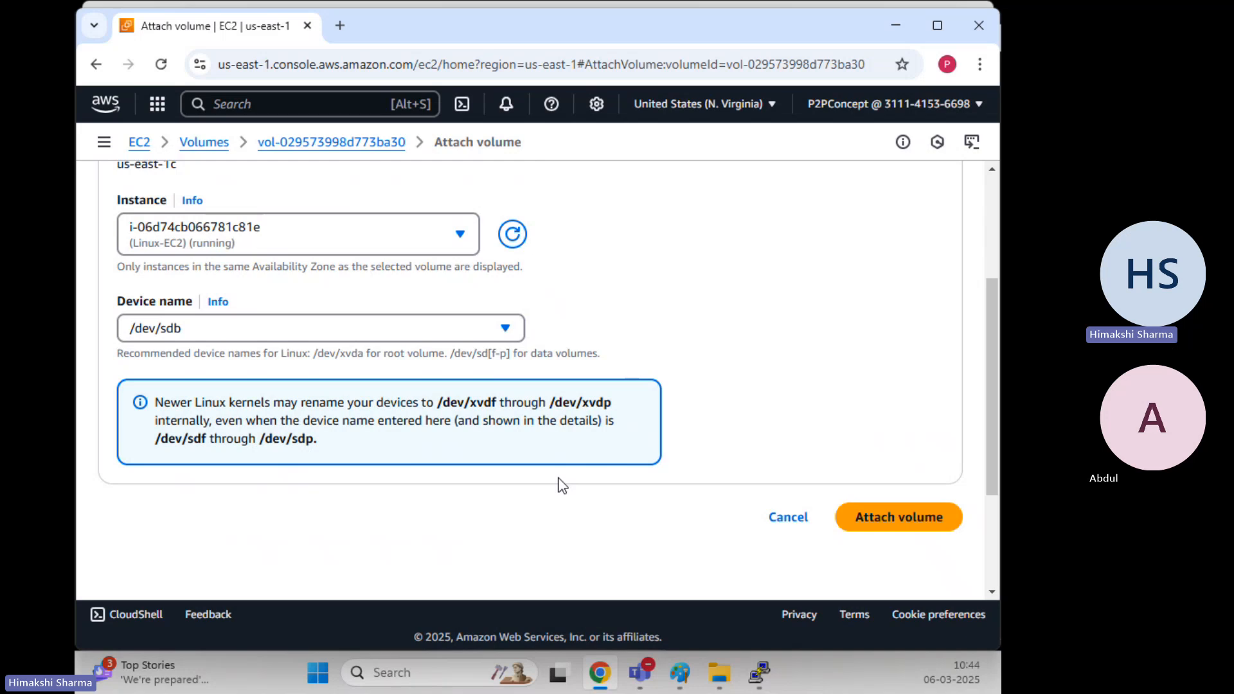
Attach the Secondary-Linux volume to Linux-EC2 as /dev/sdb
{"action": "left_click", "coordinate": [887, 529]}
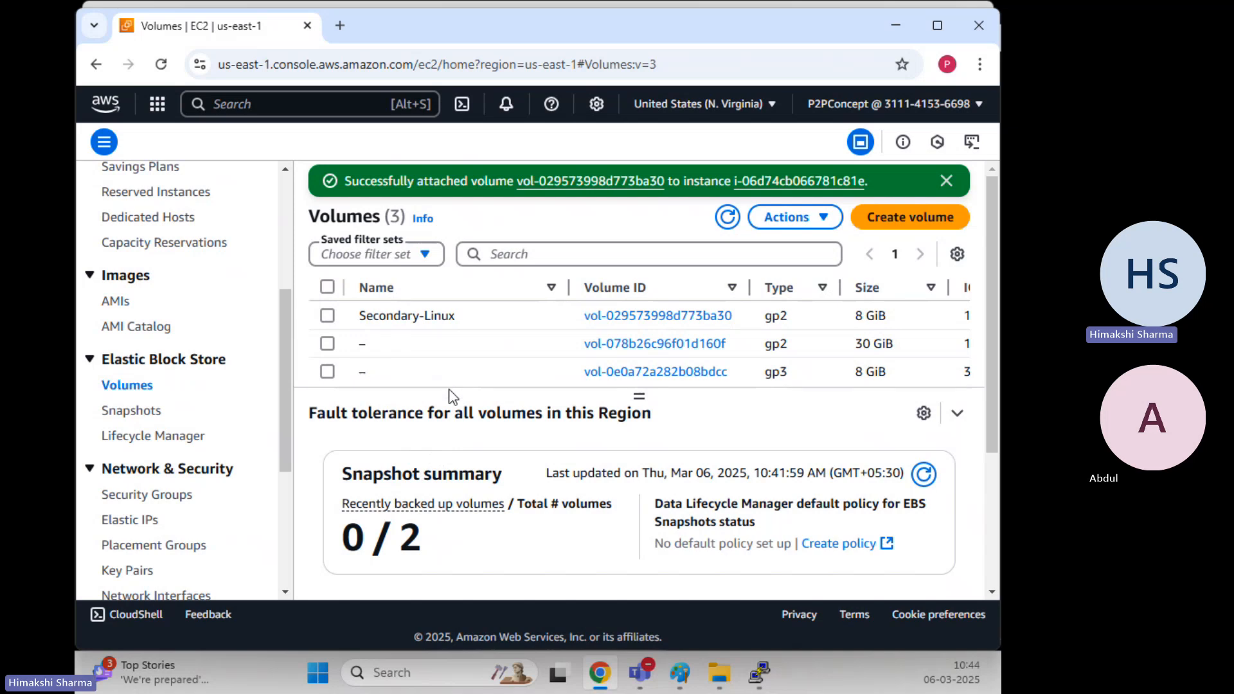
{"action": "left_click_drag", "start_coordinate": [639, 397], "coordinate": [639, 428]}
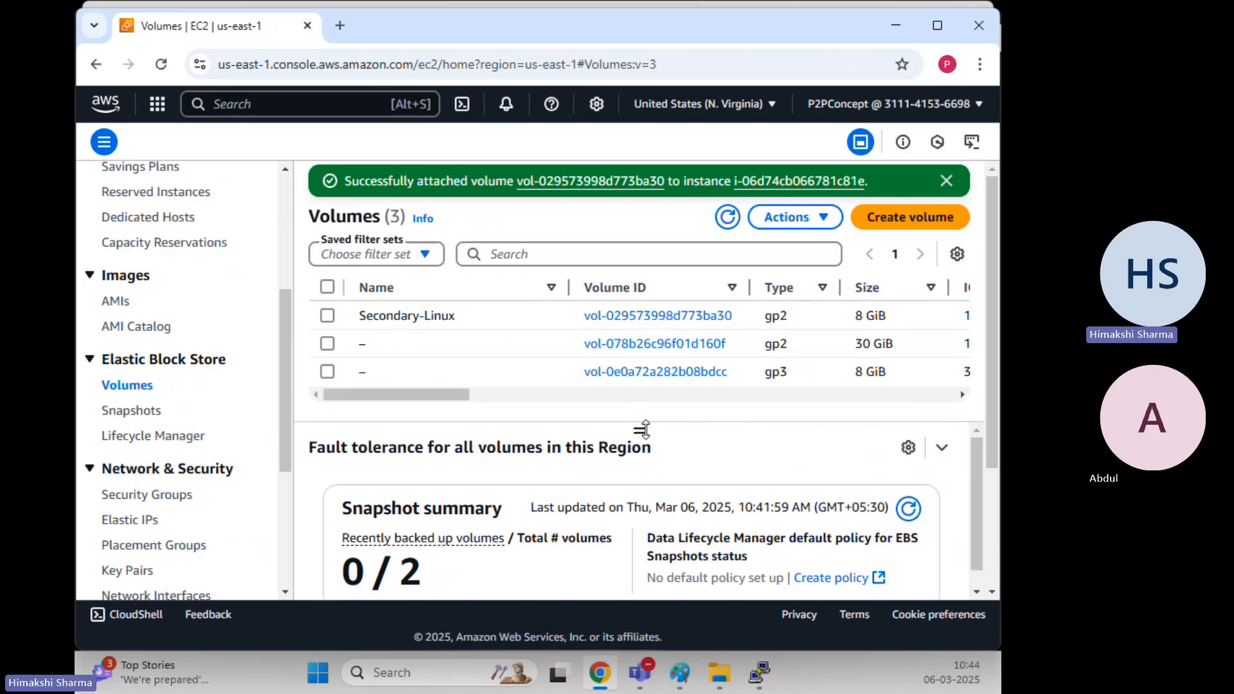
{"action": "left_click_drag", "start_coordinate": [418, 395], "coordinate": [273, 405]}
Select the gp3 8 GiB volume and scroll its details to Attached resources
{"action": "left_click", "coordinate": [518, 380]}
{"action": "scroll", "coordinate": [534, 417], "scroll_direction": "down", "scroll_amount": 1}
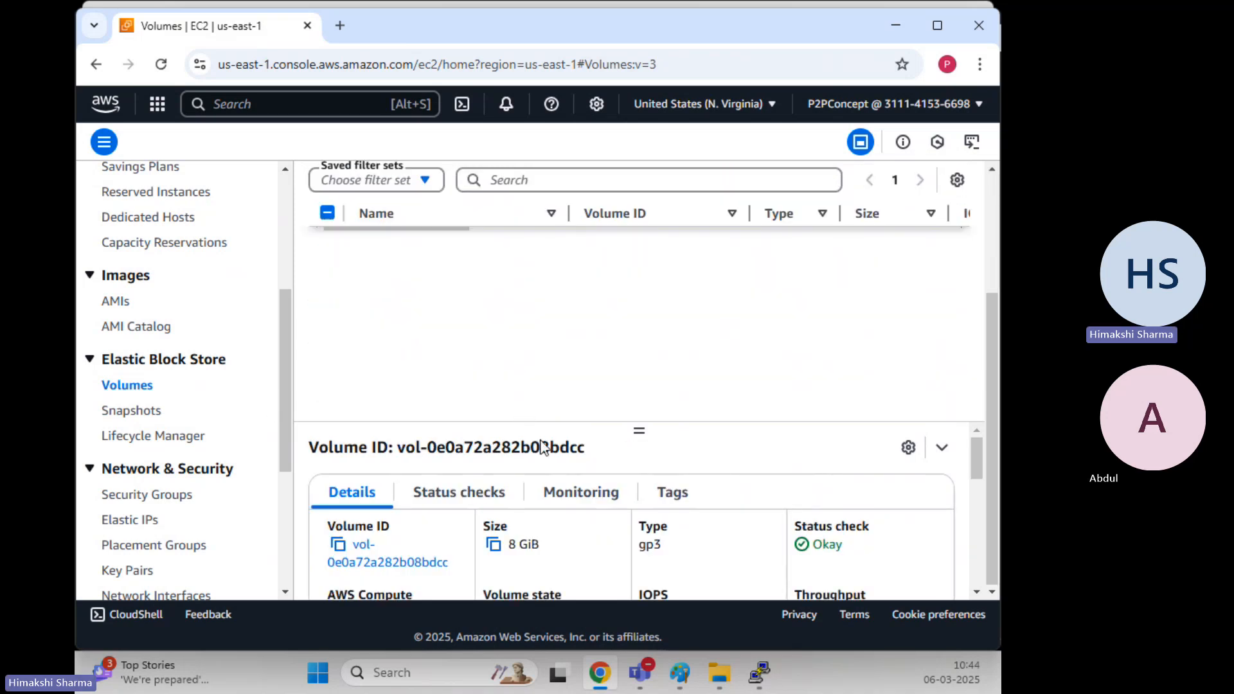
{"action": "left_click_drag", "start_coordinate": [641, 424], "coordinate": [642, 388]}
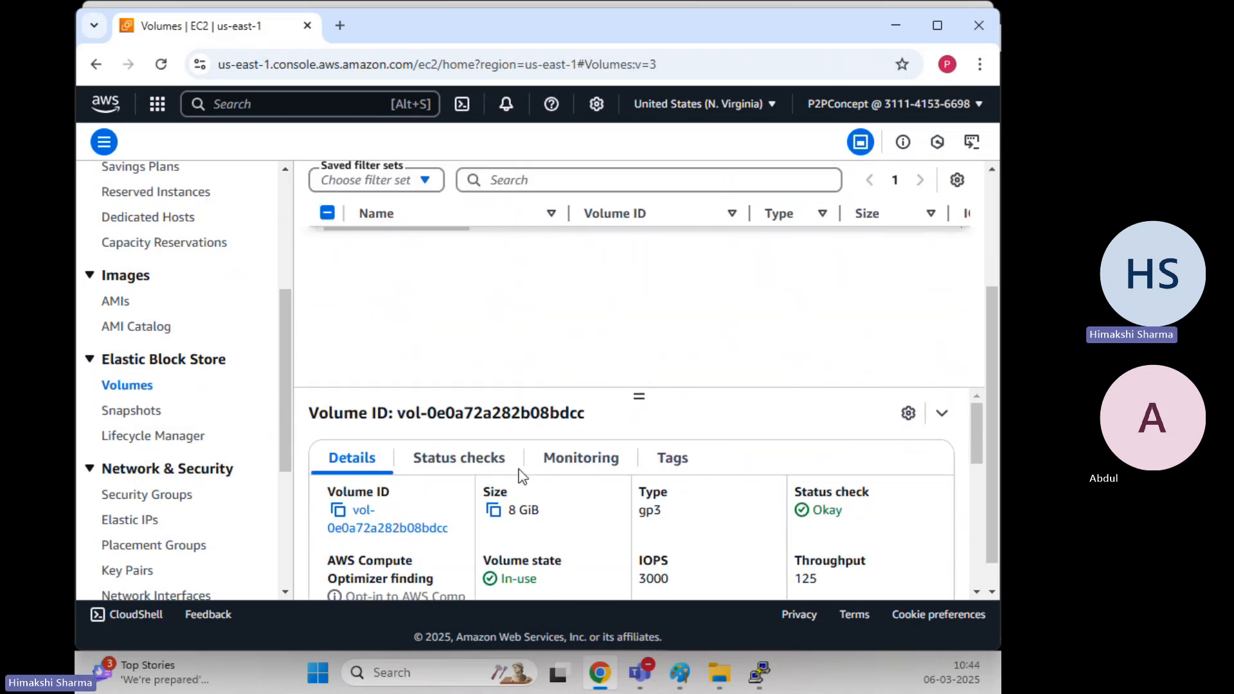
{"action": "scroll", "coordinate": [520, 474], "scroll_direction": "down", "scroll_amount": 1}
{"action": "scroll", "coordinate": [521, 474], "scroll_direction": "down", "scroll_amount": 5}
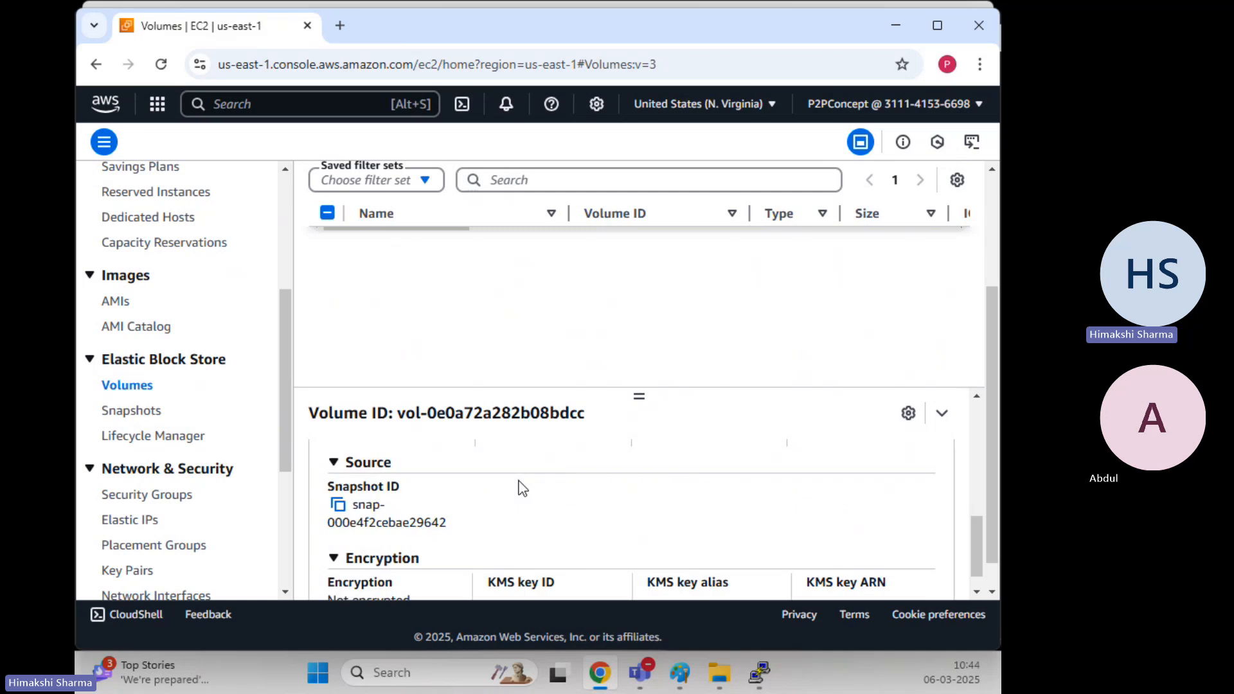
{"action": "scroll", "coordinate": [522, 490], "scroll_direction": "down", "scroll_amount": 1}
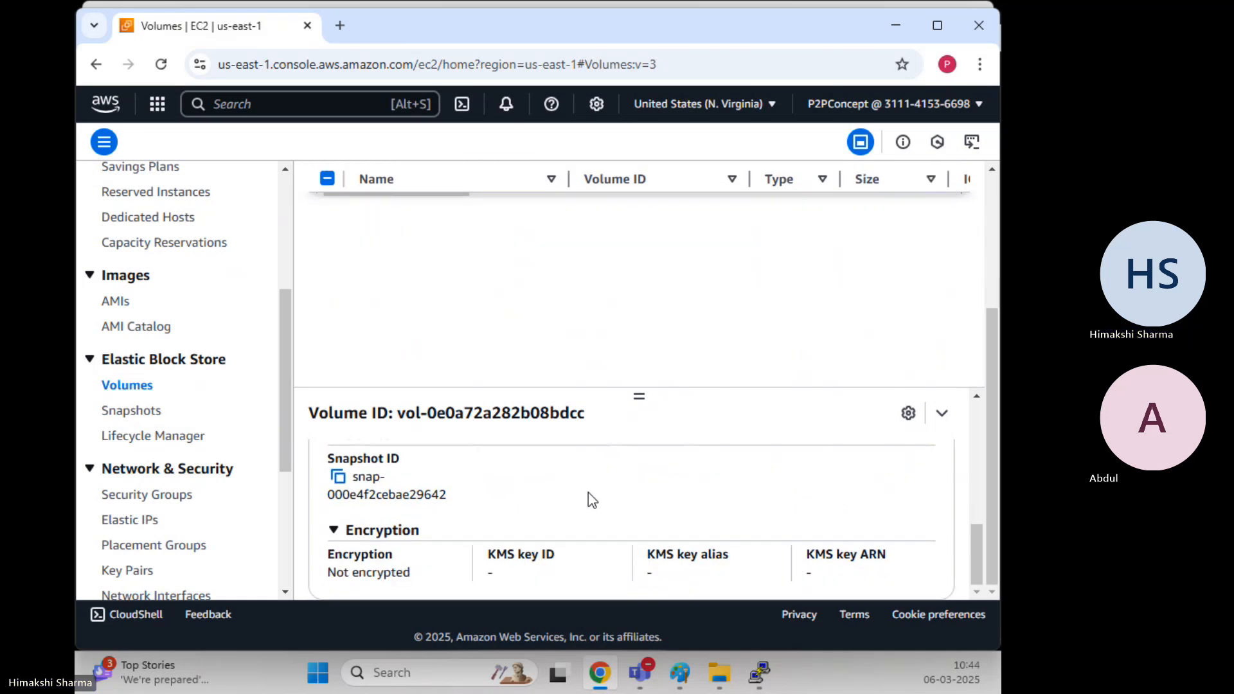
{"action": "scroll", "coordinate": [591, 500], "scroll_direction": "up", "scroll_amount": 2}
{"action": "scroll", "coordinate": [591, 500], "scroll_direction": "up", "scroll_amount": 4}
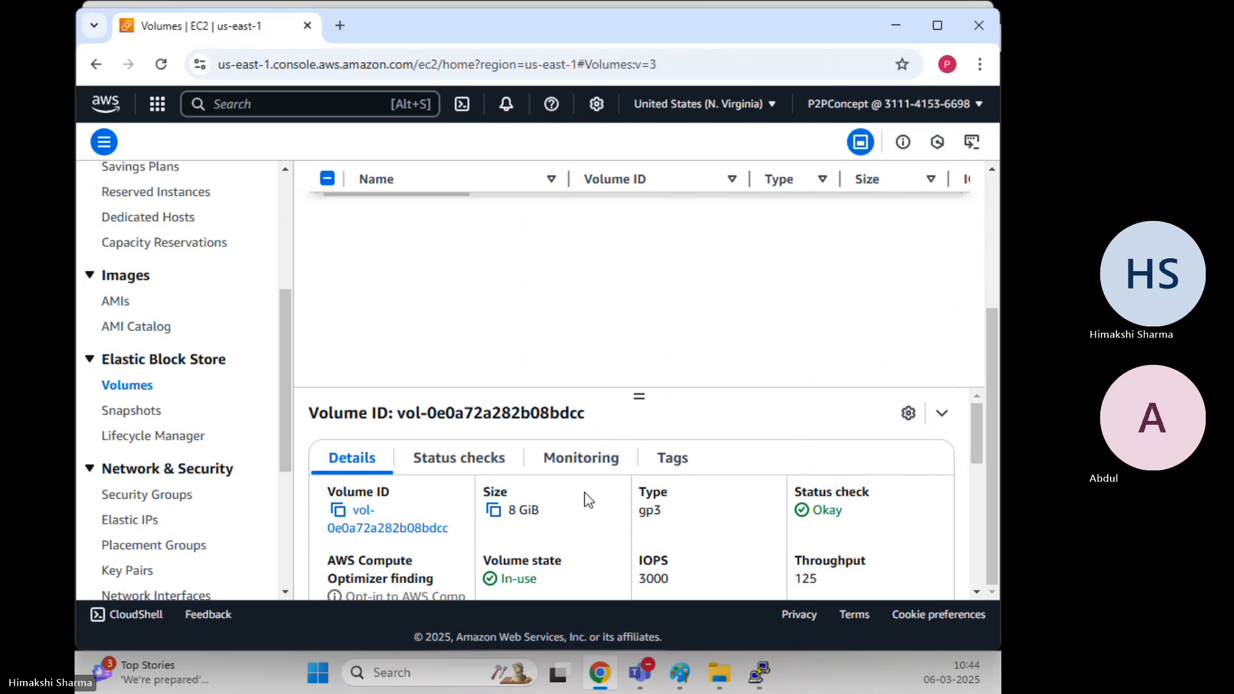
{"action": "scroll", "coordinate": [585, 501], "scroll_direction": "down", "scroll_amount": 2}
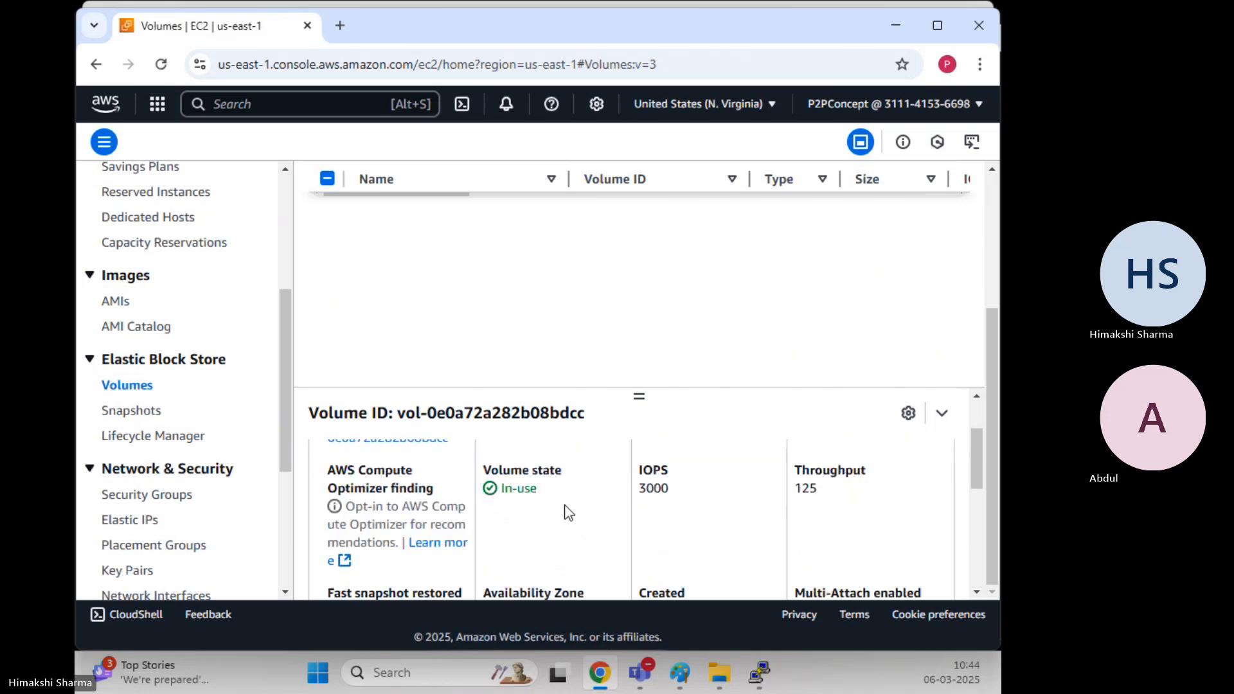
{"action": "scroll", "coordinate": [565, 498], "scroll_direction": "down", "scroll_amount": 2}
{"action": "scroll", "coordinate": [586, 500], "scroll_direction": "down", "scroll_amount": 4}
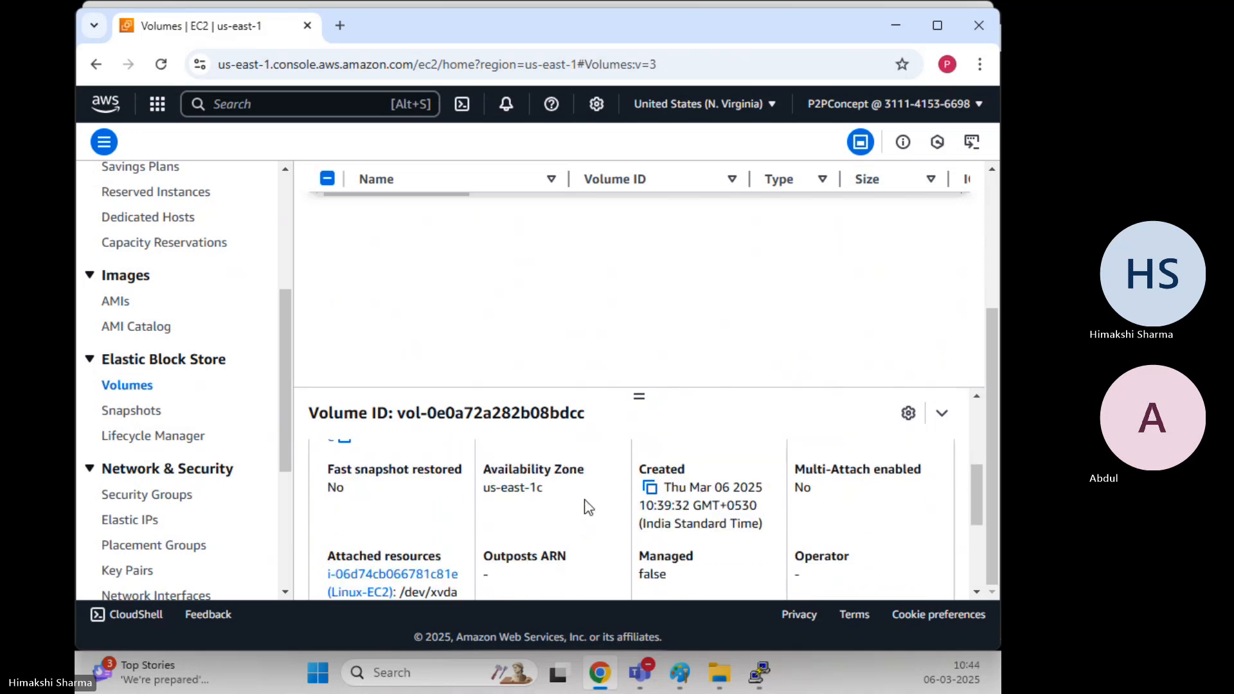
{"action": "scroll", "coordinate": [444, 542], "scroll_direction": "up", "scroll_amount": 1}
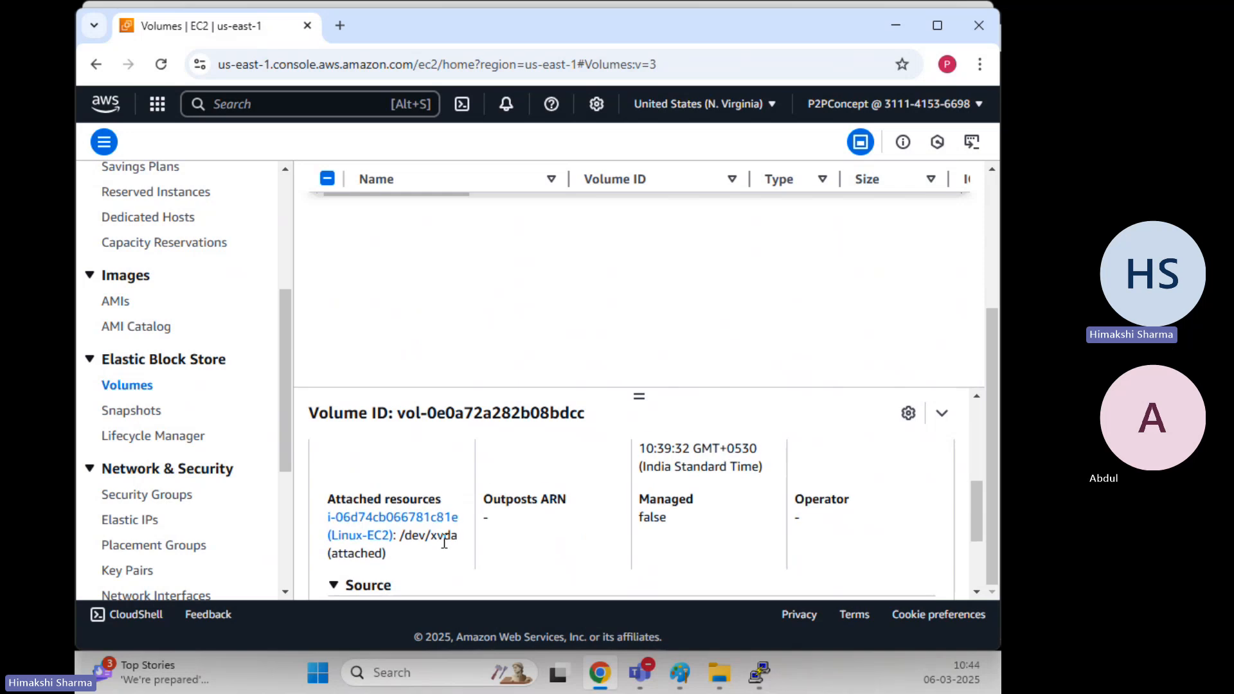
Highlight the root volume's /dev/xvda device name in its attachment details
{"action": "left_click_drag", "start_coordinate": [401, 538], "coordinate": [461, 544]}
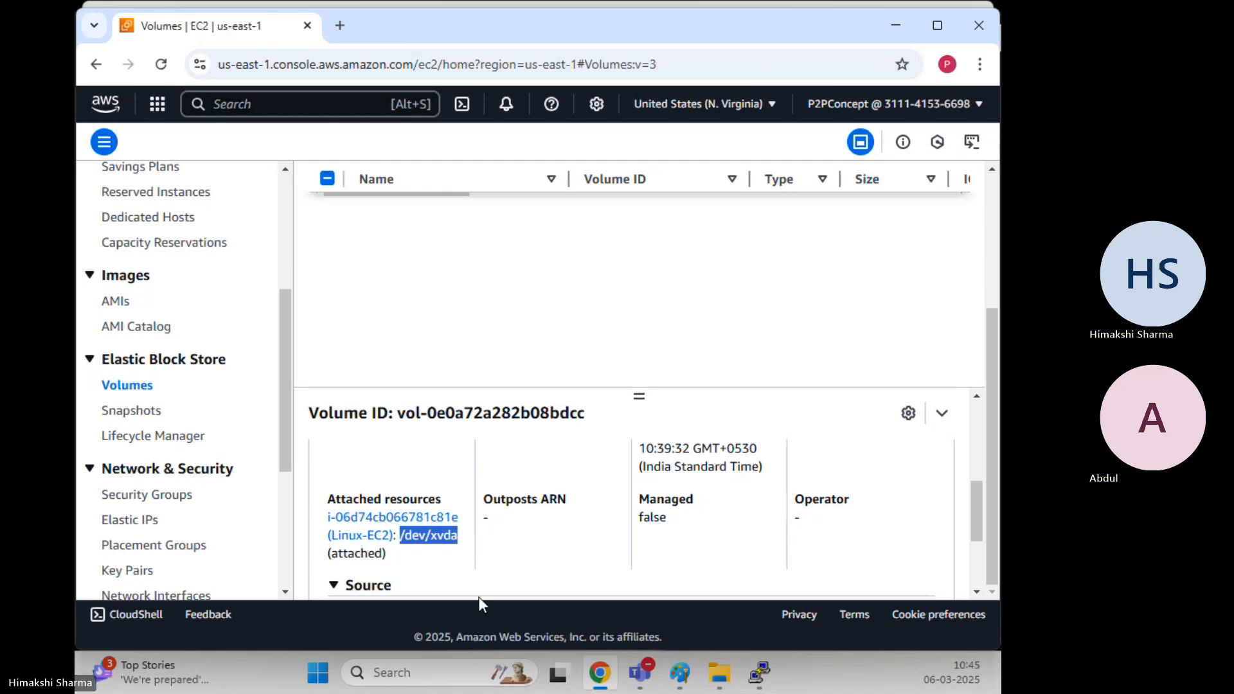
{"action": "left_click", "coordinate": [453, 555]}
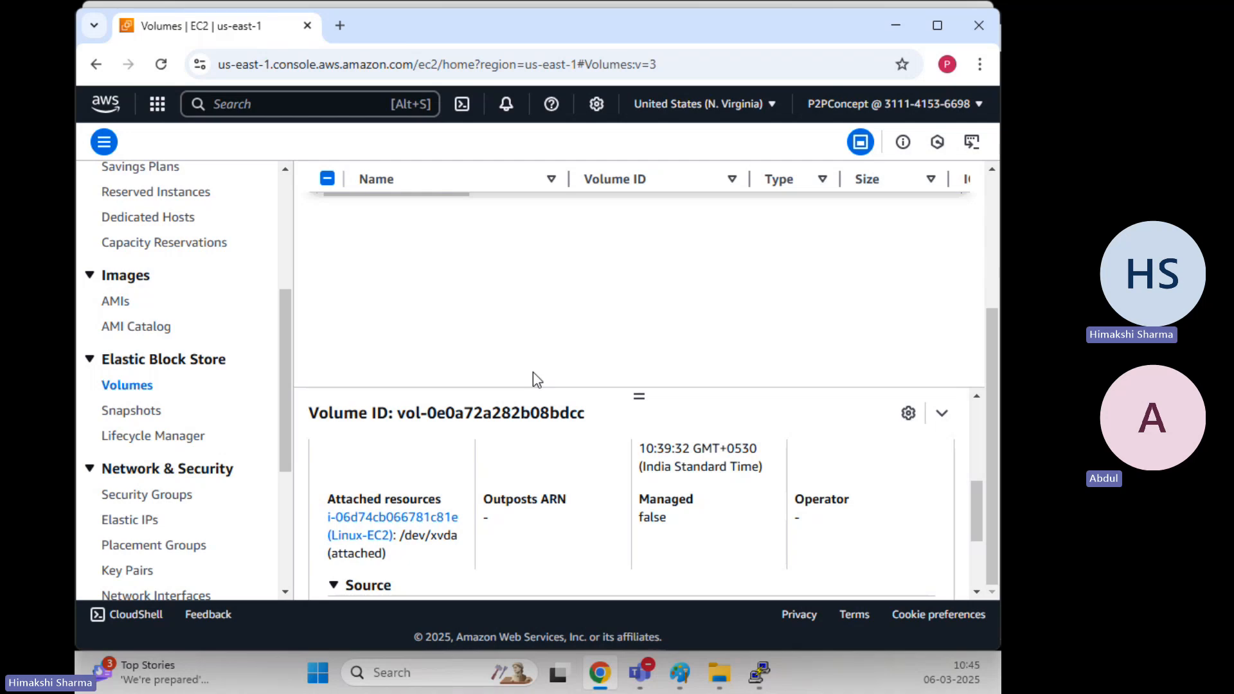
{"action": "scroll", "coordinate": [534, 372], "scroll_direction": "up", "scroll_amount": 1}
{"action": "scroll", "coordinate": [533, 376], "scroll_direction": "up", "scroll_amount": 3}
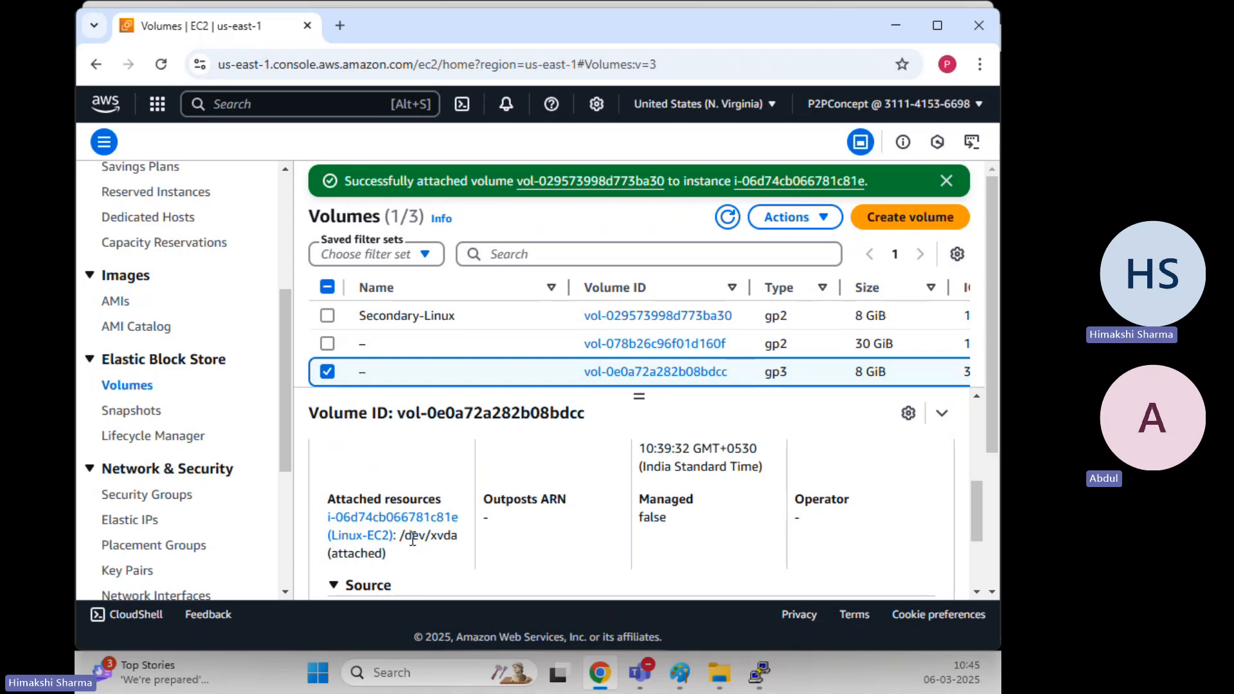
Deselect the gp3 volume and review the Secondary-Linux volume's details
{"action": "left_click", "coordinate": [328, 372]}
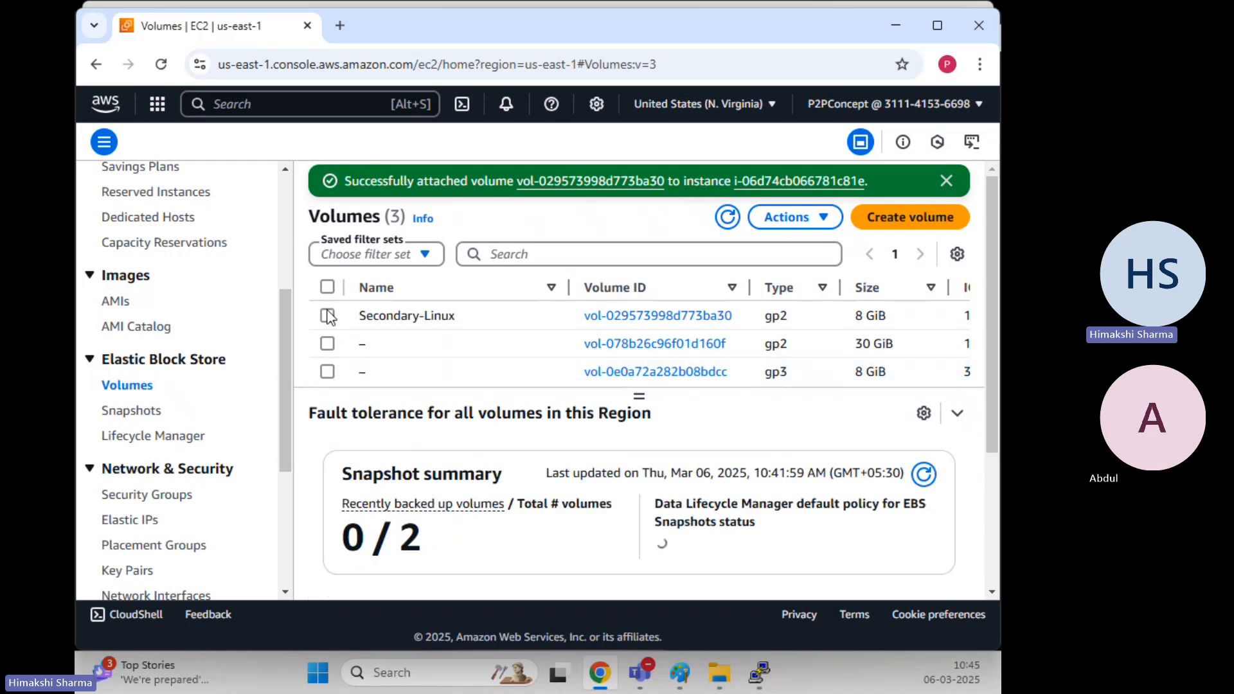
{"action": "left_click", "coordinate": [327, 316]}
{"action": "scroll", "coordinate": [398, 347], "scroll_direction": "down", "scroll_amount": 2}
{"action": "scroll", "coordinate": [464, 527], "scroll_direction": "down", "scroll_amount": 5}
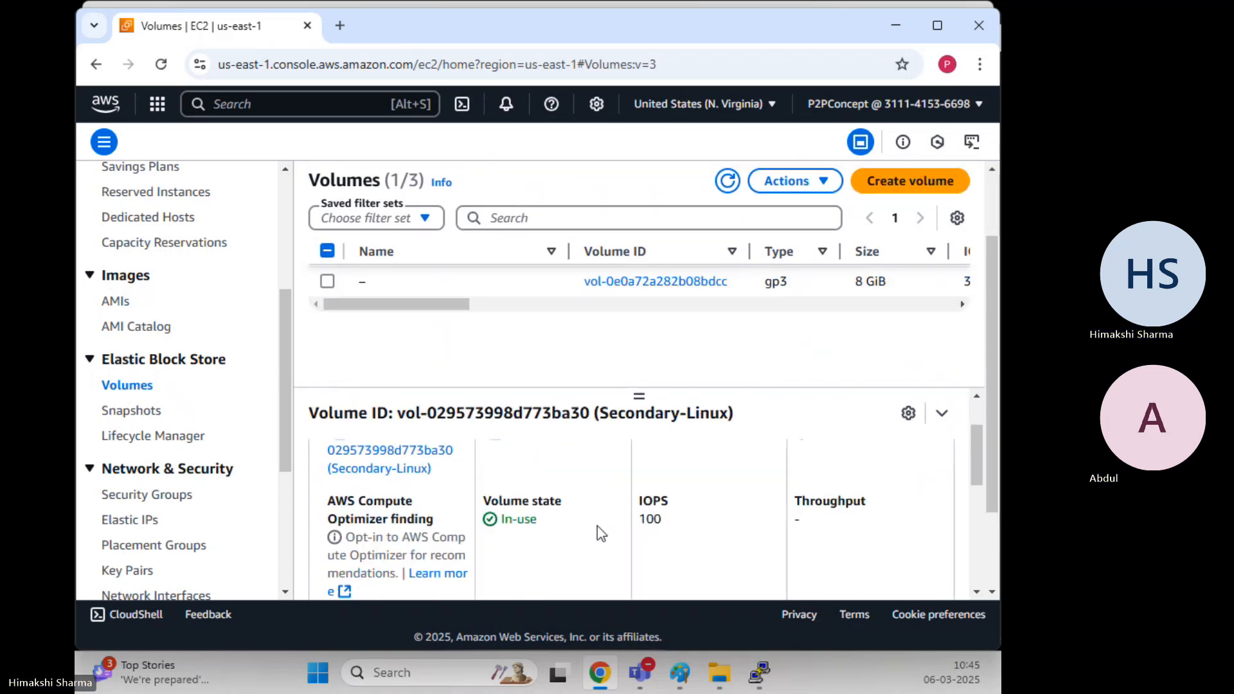
{"action": "scroll", "coordinate": [464, 521], "scroll_direction": "down", "scroll_amount": 2}
{"action": "scroll", "coordinate": [450, 518], "scroll_direction": "up", "scroll_amount": 7}
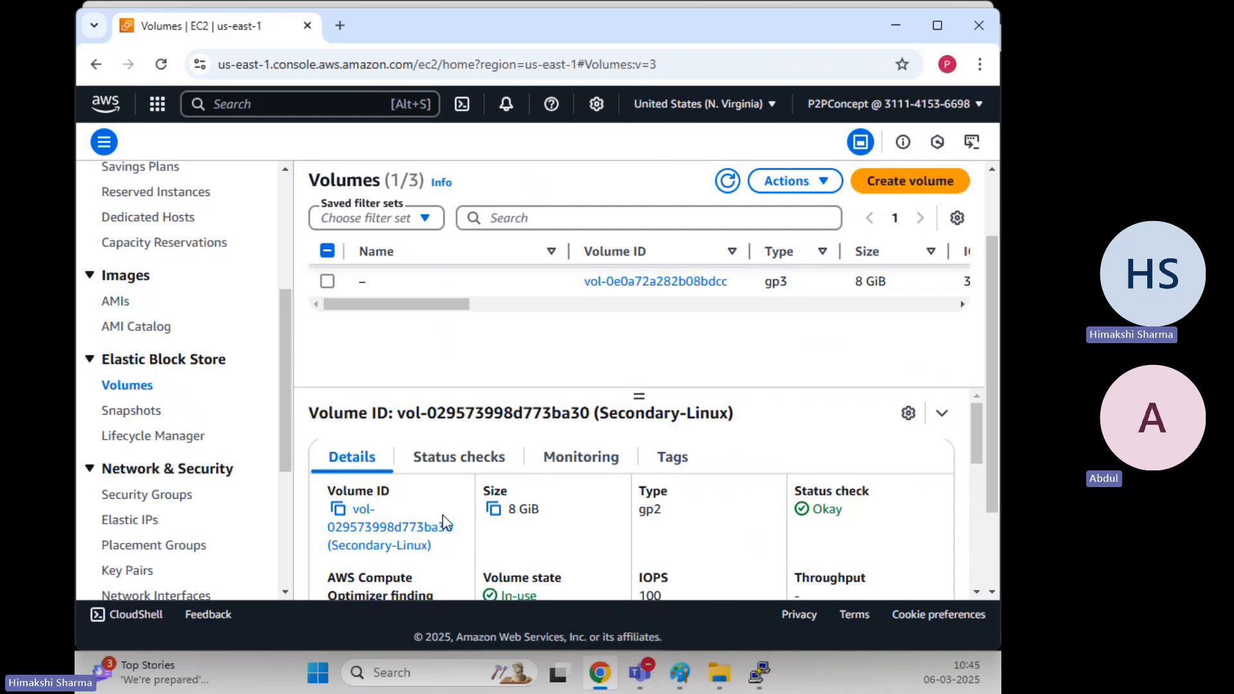
{"action": "scroll", "coordinate": [446, 525], "scroll_direction": "down", "scroll_amount": 5}
{"action": "scroll", "coordinate": [445, 525], "scroll_direction": "down", "scroll_amount": 2}
{"action": "left_click_drag", "start_coordinate": [412, 464], "coordinate": [457, 474]}
{"action": "scroll", "coordinate": [492, 406], "scroll_direction": "up", "scroll_amount": 7}
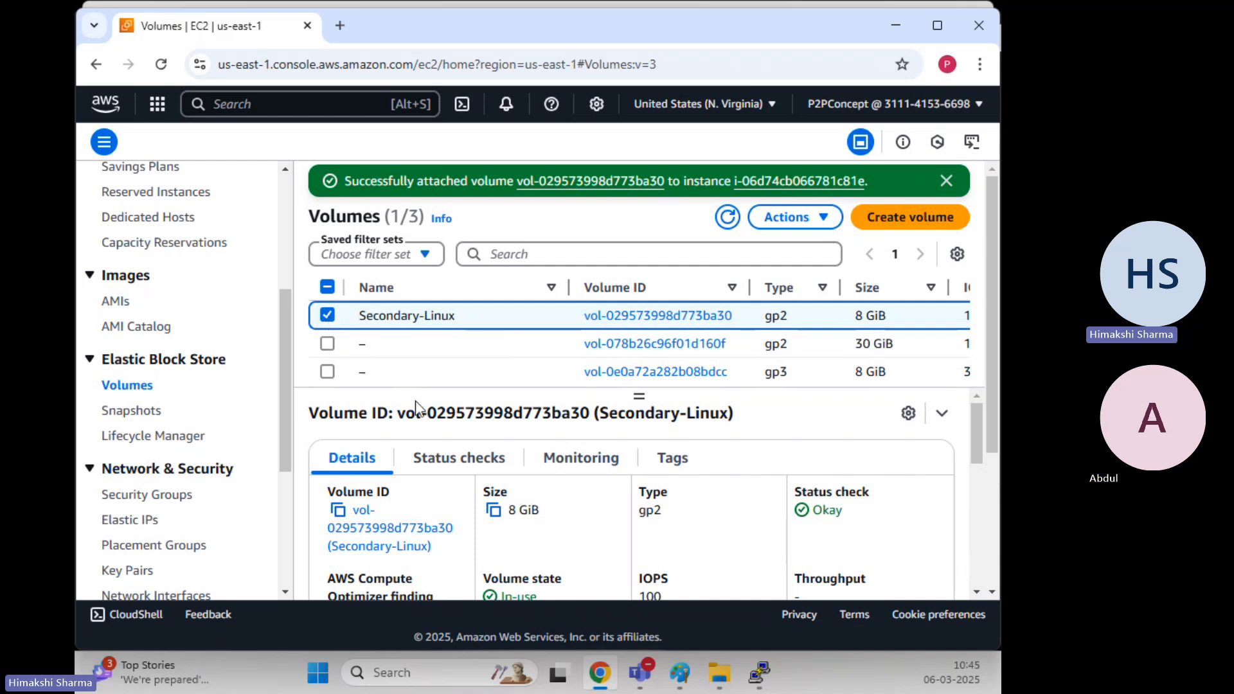
Uncheck all volumes after briefly checking the 30 GiB one, and collapse then re-expand Fault tolerance
{"action": "left_click", "coordinate": [327, 315]}
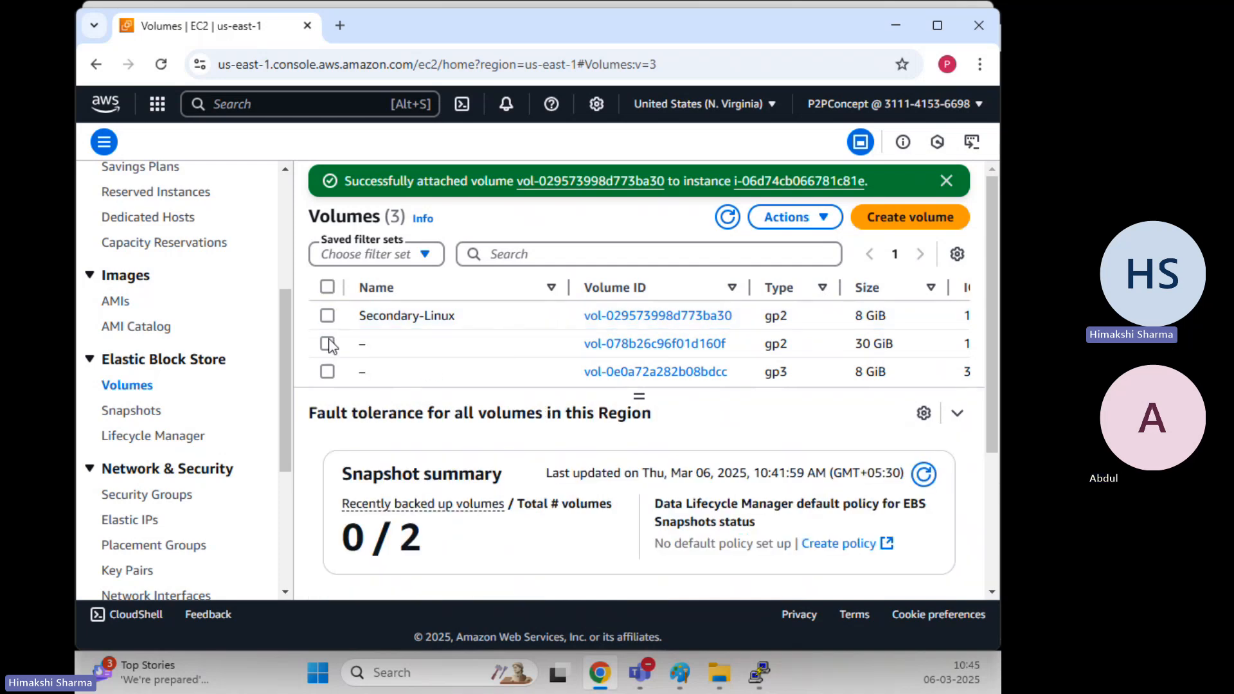
{"action": "left_click", "coordinate": [327, 343]}
{"action": "left_click", "coordinate": [328, 343]}
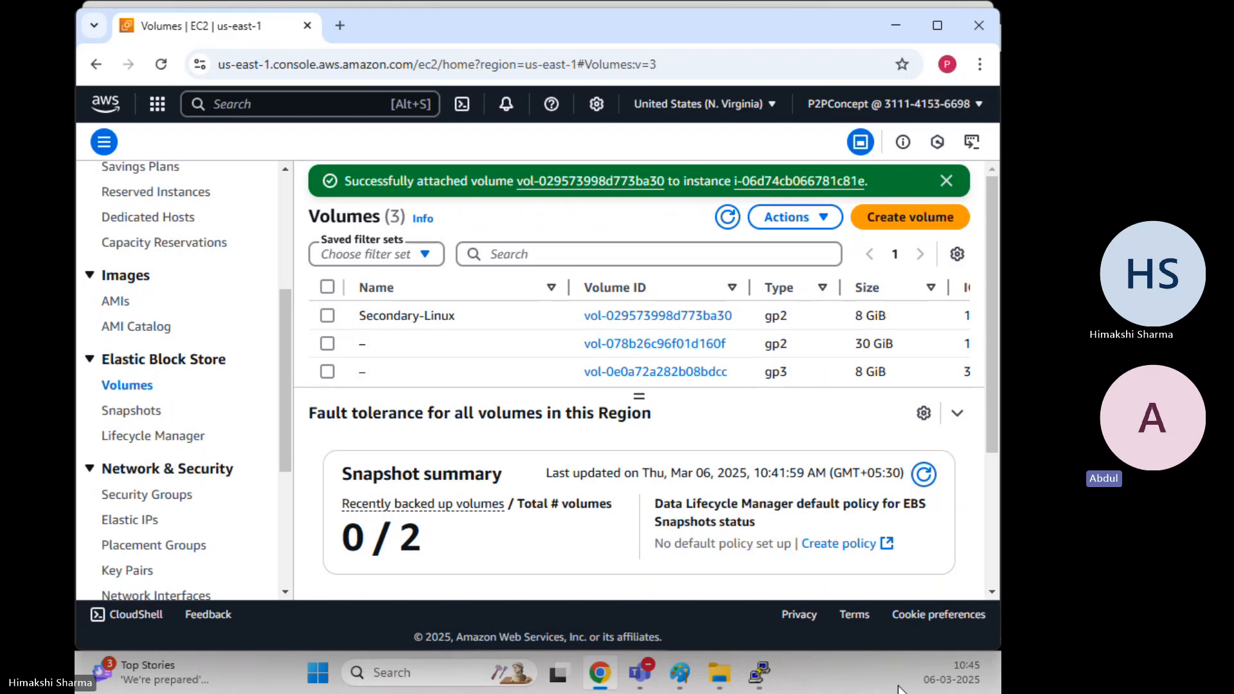
{"action": "left_click", "coordinate": [957, 414]}
{"action": "left_click", "coordinate": [959, 579]}
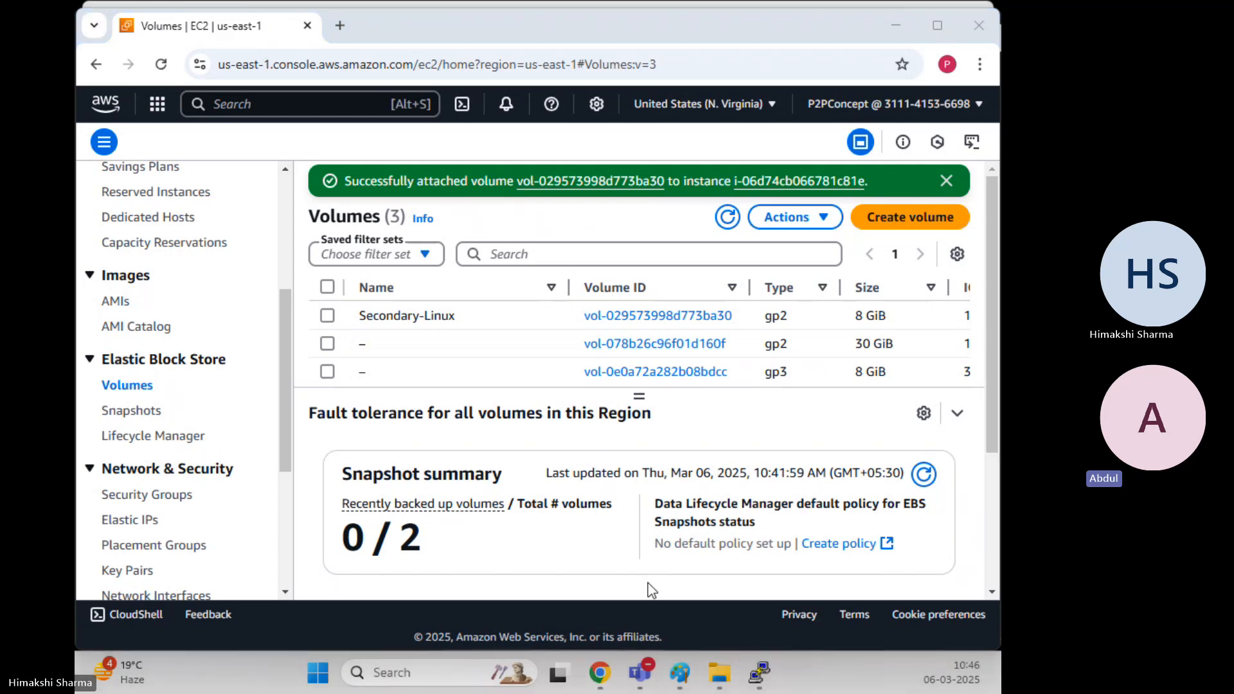
In PuTTY, clear the terminal and run lsblk to list block devices
{"action": "mouse_move", "coordinate": [759, 672]}
{"action": "left_click", "coordinate": [758, 531]}
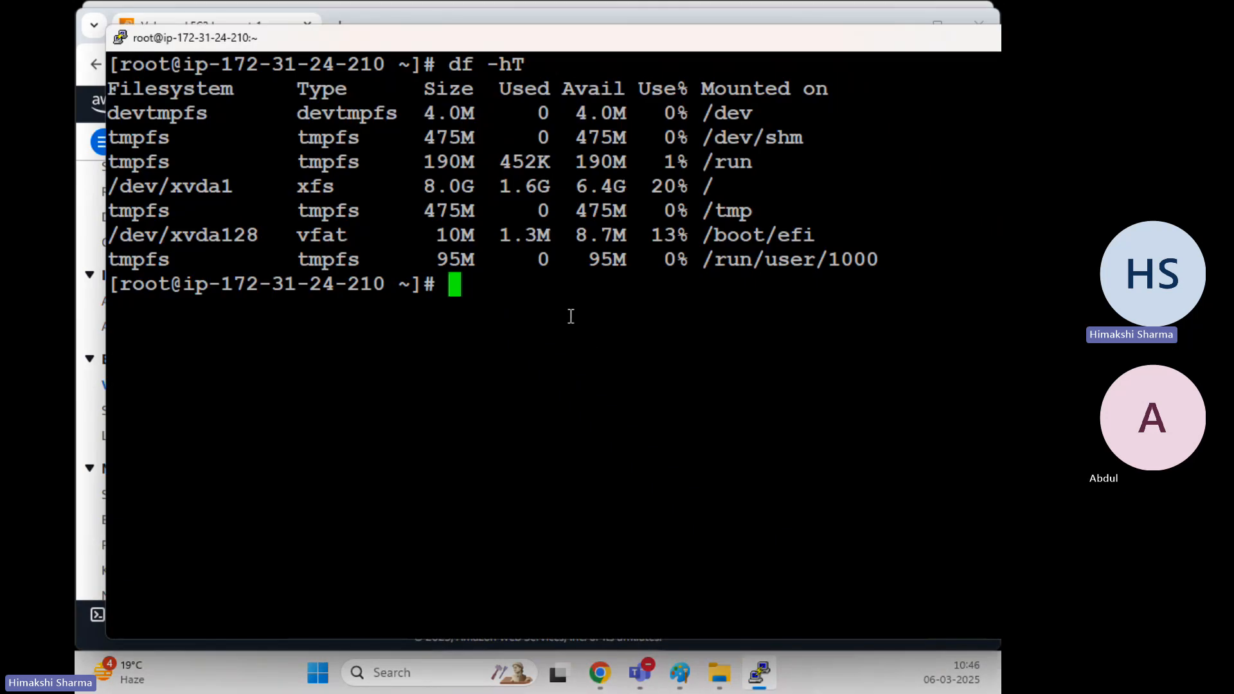
{"action": "type", "text": "clear"}
{"action": "key", "text": "Return"}
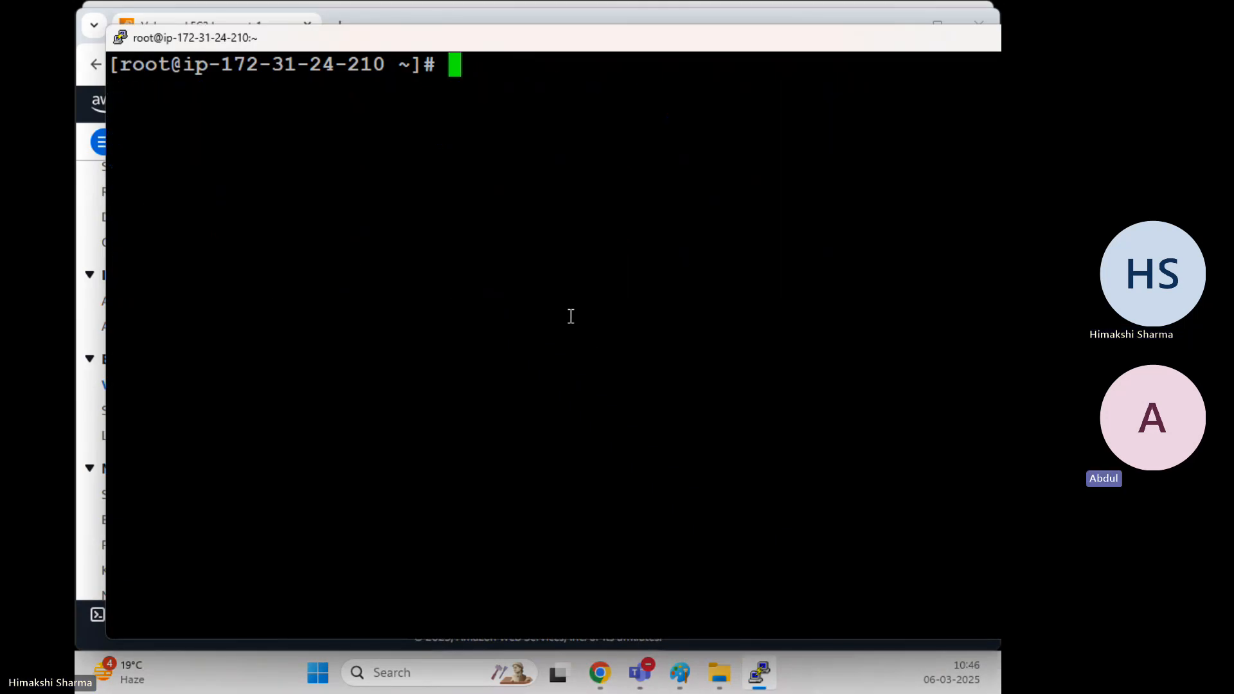
{"action": "type", "text": "lsblk"}
{"action": "key", "text": "Return"}
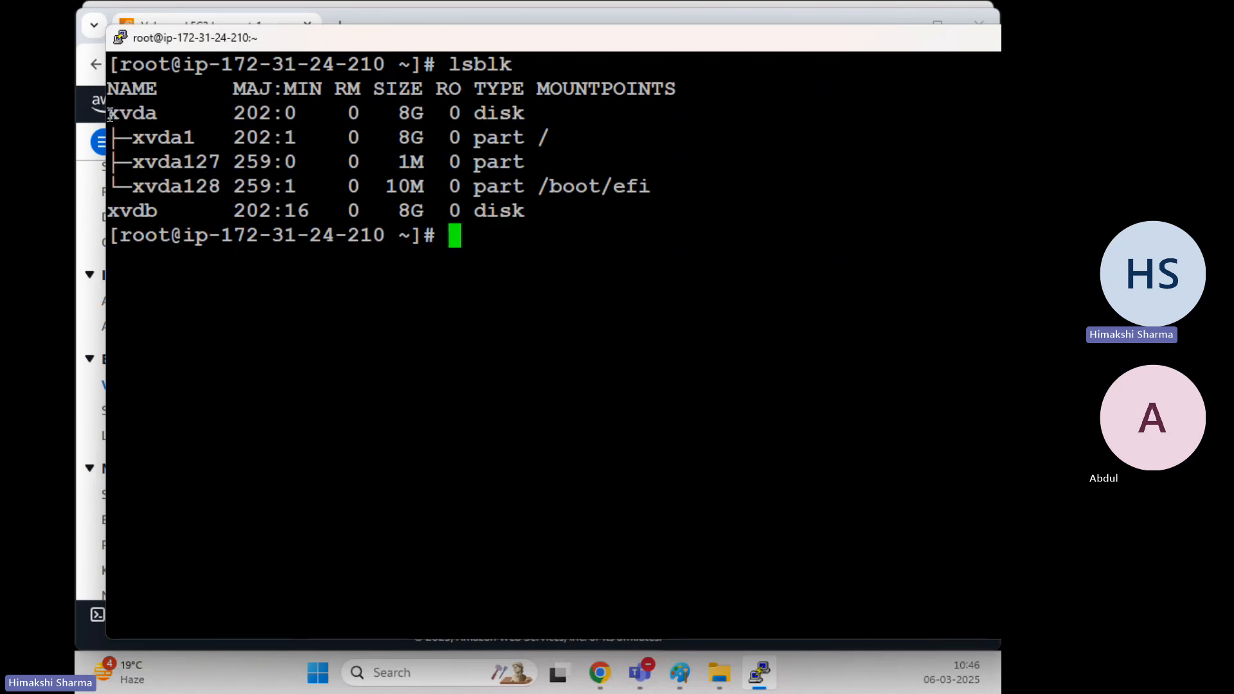
Highlight xvda, the new 8G xvdb disk, and xvdb's disk type in the output
{"action": "left_click_drag", "start_coordinate": [107, 114], "coordinate": [153, 120]}
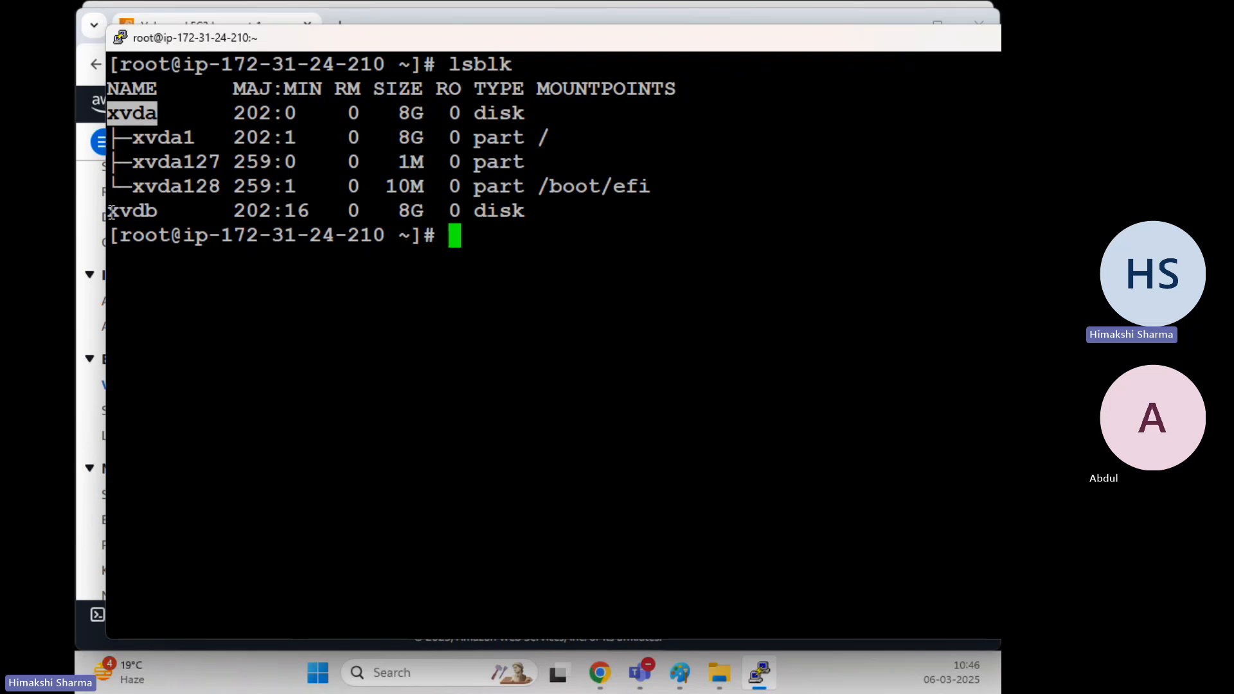
{"action": "left_click_drag", "start_coordinate": [108, 211], "coordinate": [152, 211]}
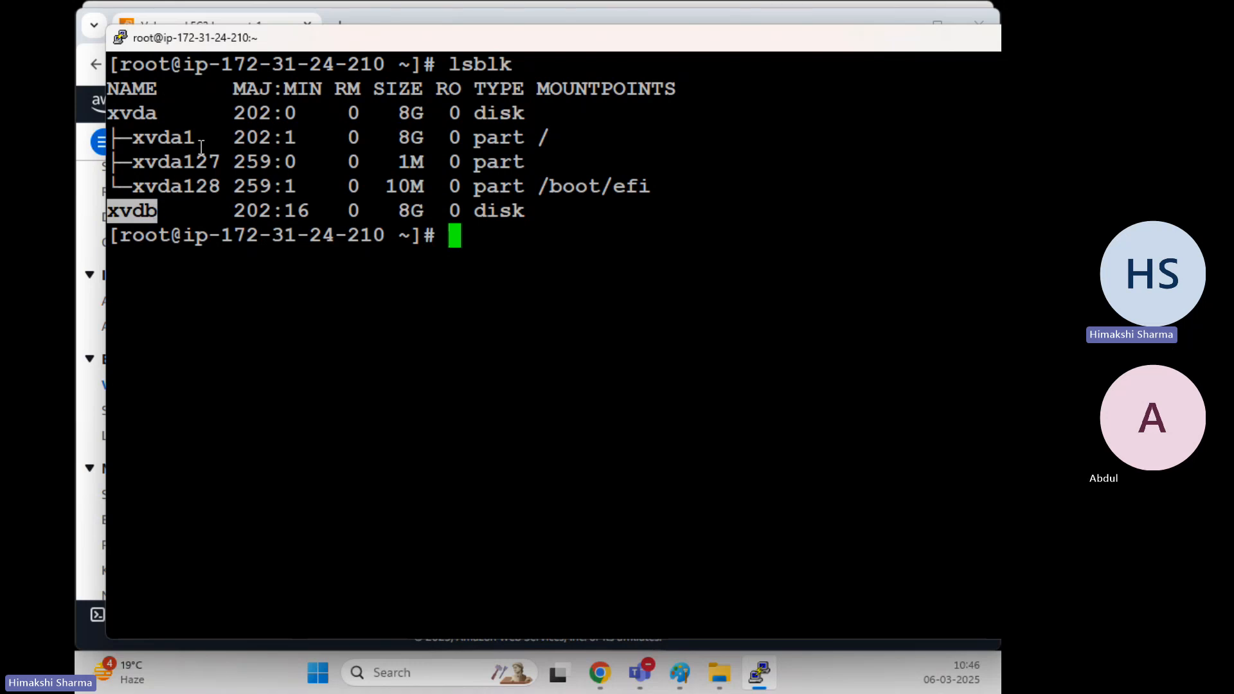
{"action": "left_click_drag", "start_coordinate": [162, 211], "coordinate": [117, 204]}
{"action": "left_click_drag", "start_coordinate": [159, 212], "coordinate": [101, 213]}
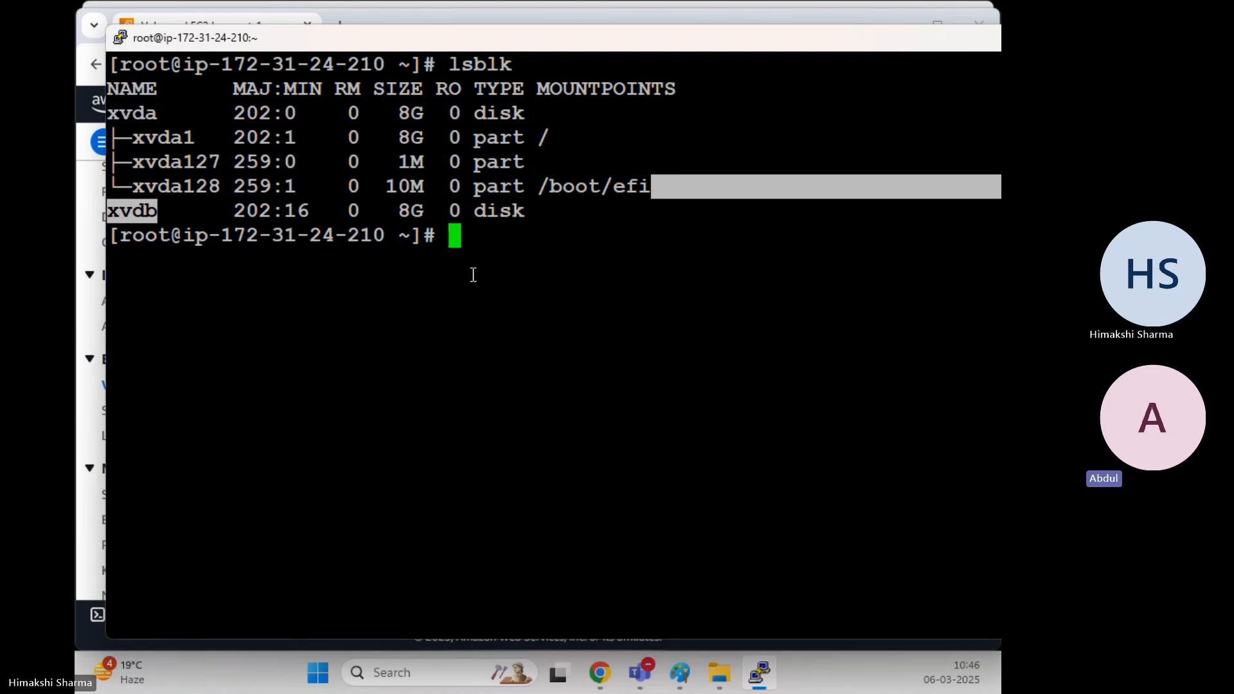
{"action": "left_click", "coordinate": [251, 226]}
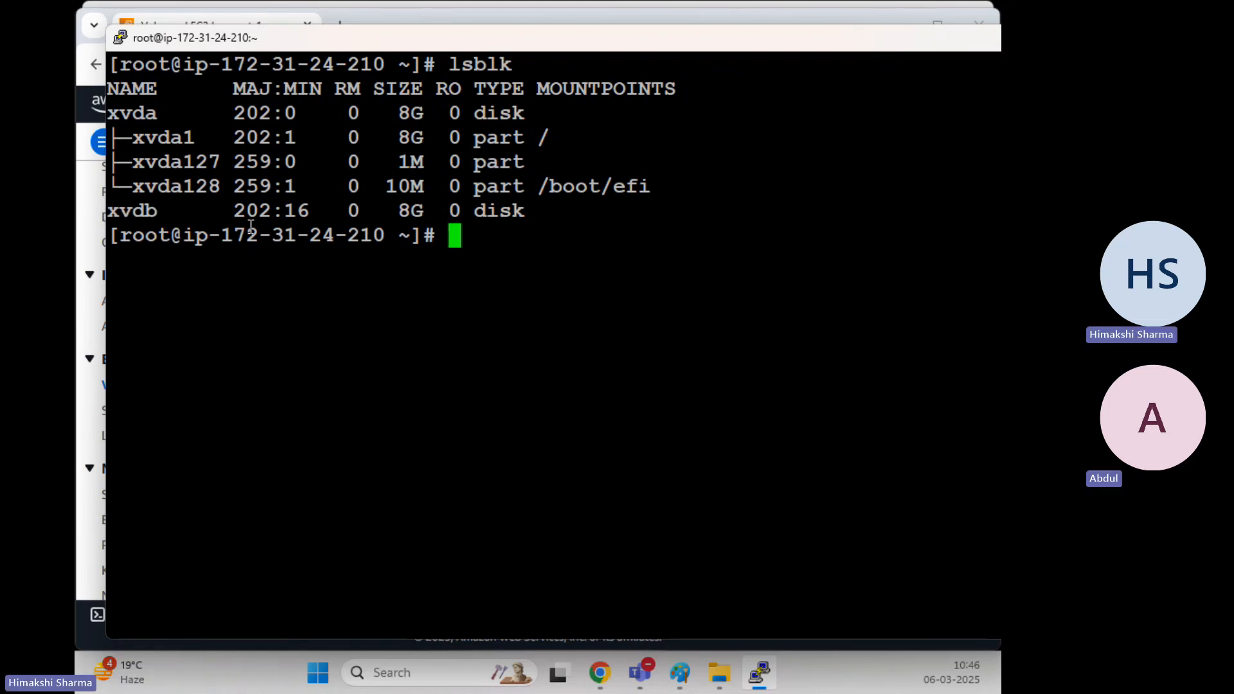
{"action": "left_click_drag", "start_coordinate": [159, 211], "coordinate": [118, 210]}
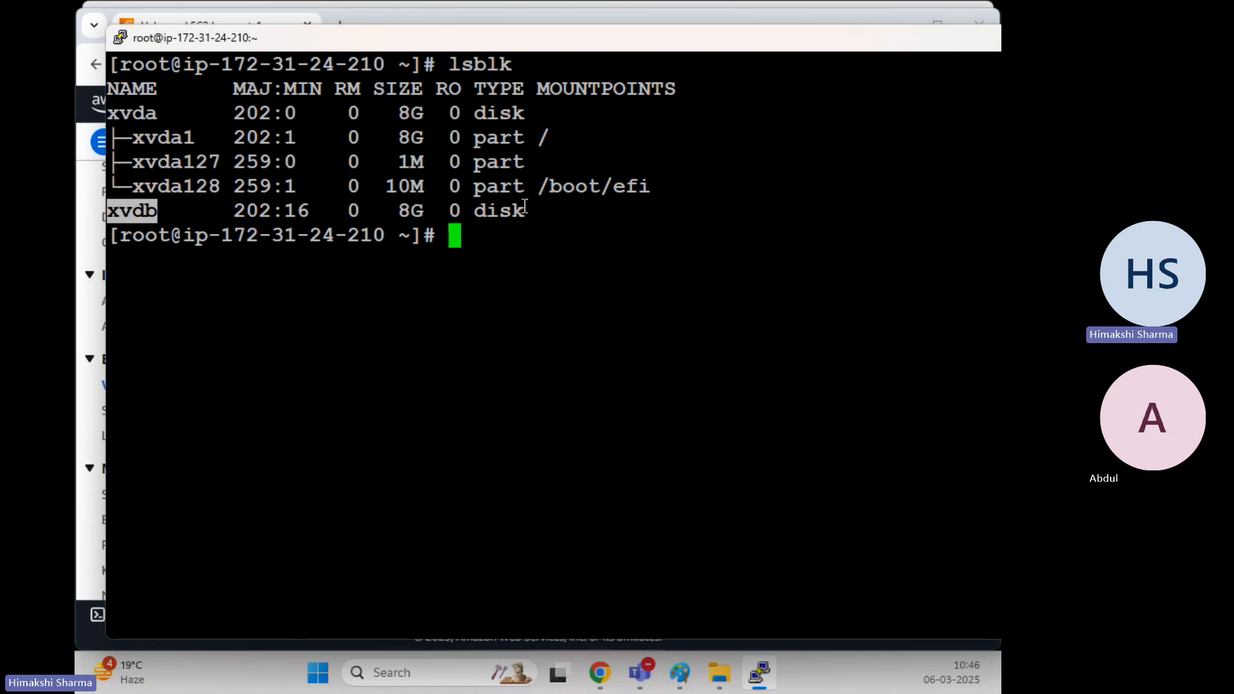
{"action": "left_click_drag", "start_coordinate": [525, 207], "coordinate": [484, 214]}
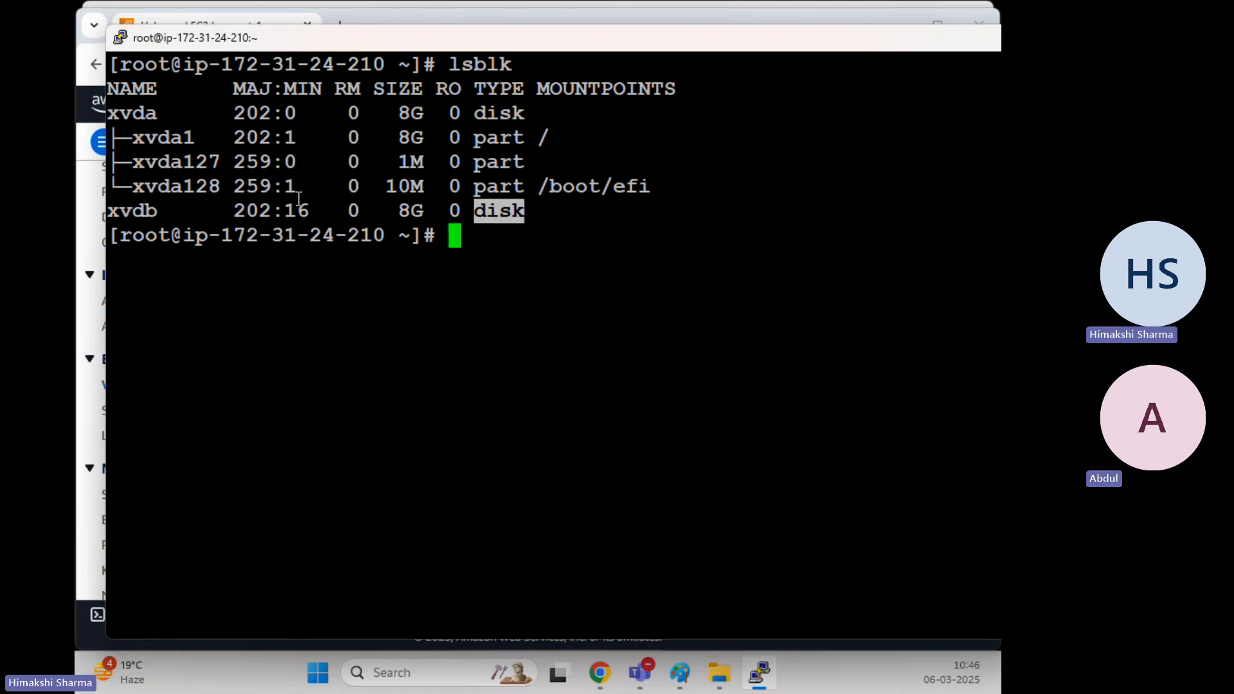
Compare the xvda and xvdb entries by highlighting each in the lsblk output
{"action": "left_click", "coordinate": [158, 209]}
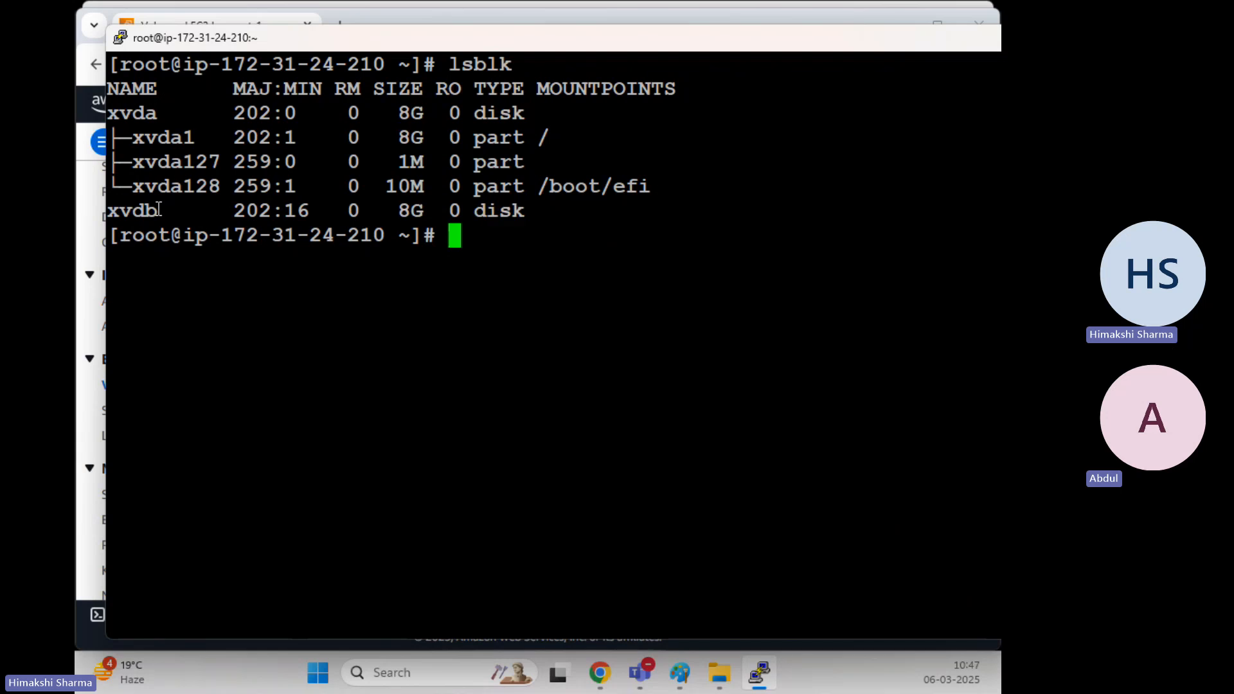
{"action": "left_click_drag", "start_coordinate": [158, 209], "coordinate": [107, 210]}
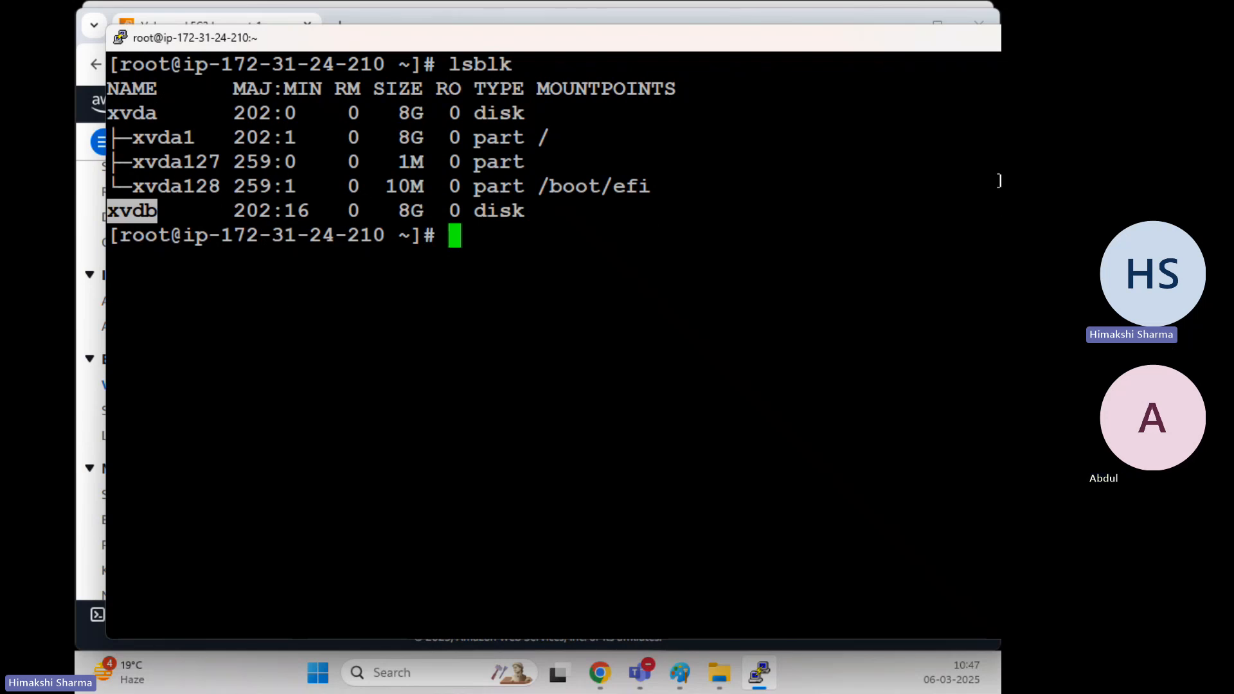
{"action": "left_click_drag", "start_coordinate": [157, 113], "coordinate": [103, 114]}
{"action": "left_click_drag", "start_coordinate": [158, 208], "coordinate": [103, 209]}
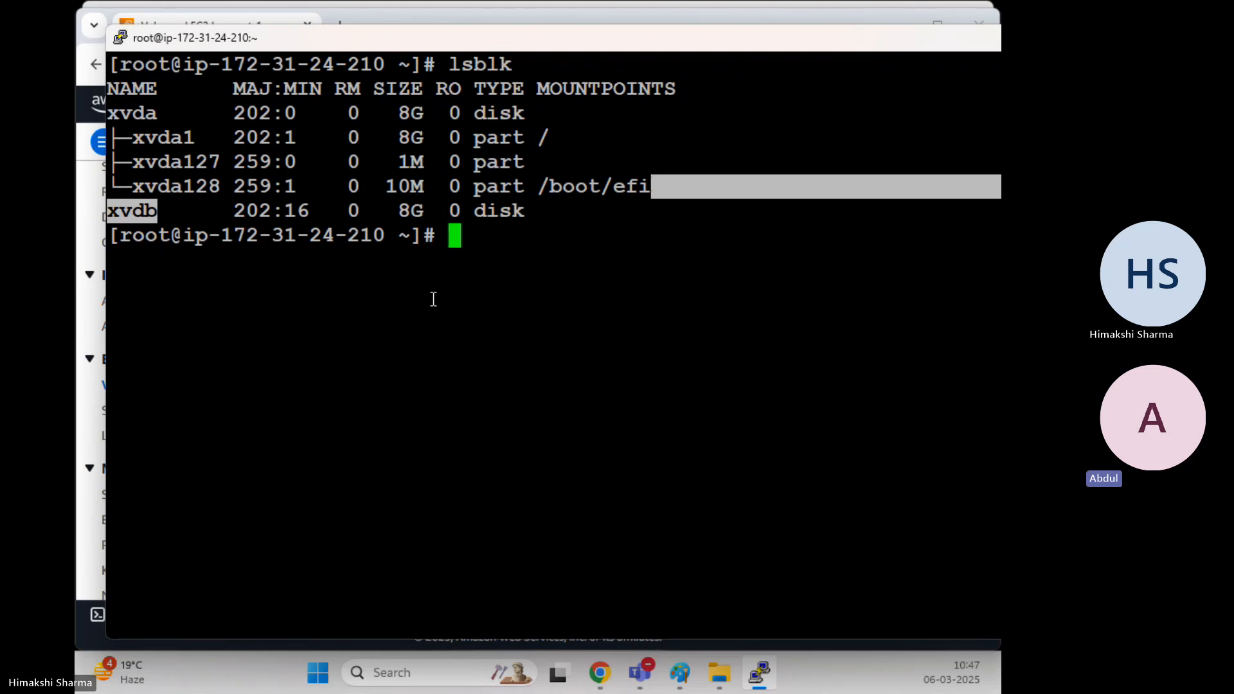
{"action": "left_click", "coordinate": [491, 268]}
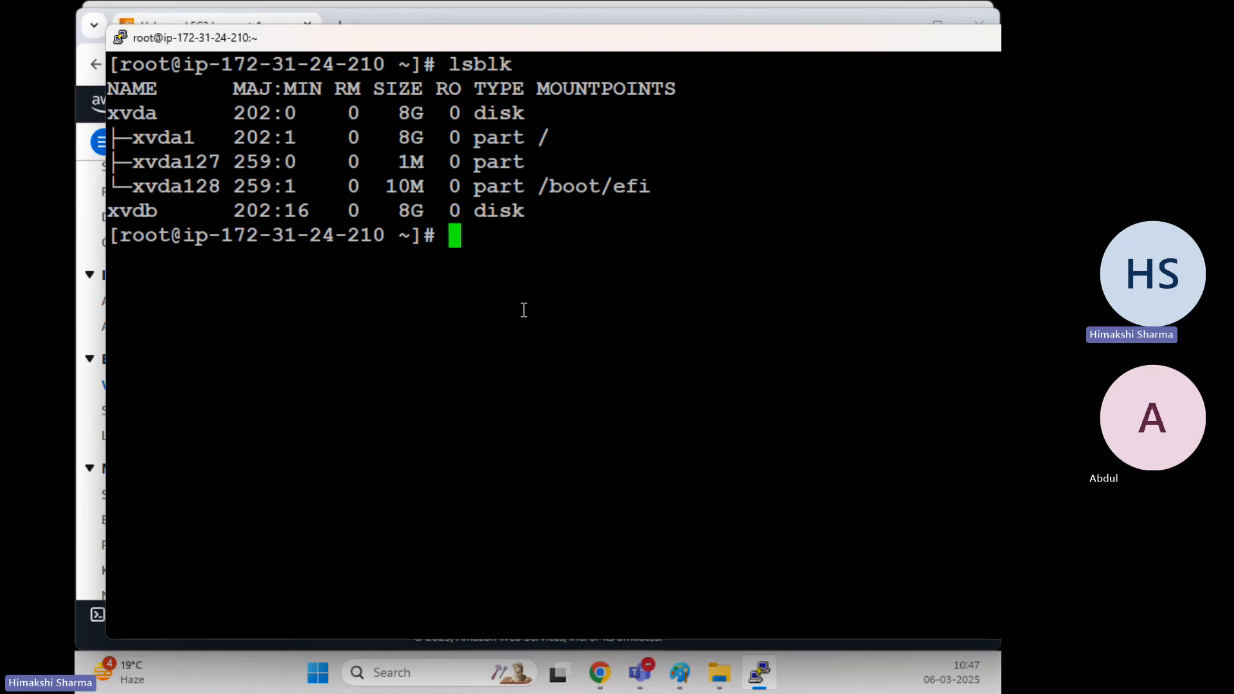
Discard a typed growpart command, clear the terminal, and return to the AWS Volumes page
{"action": "type", "text": "growpa"}
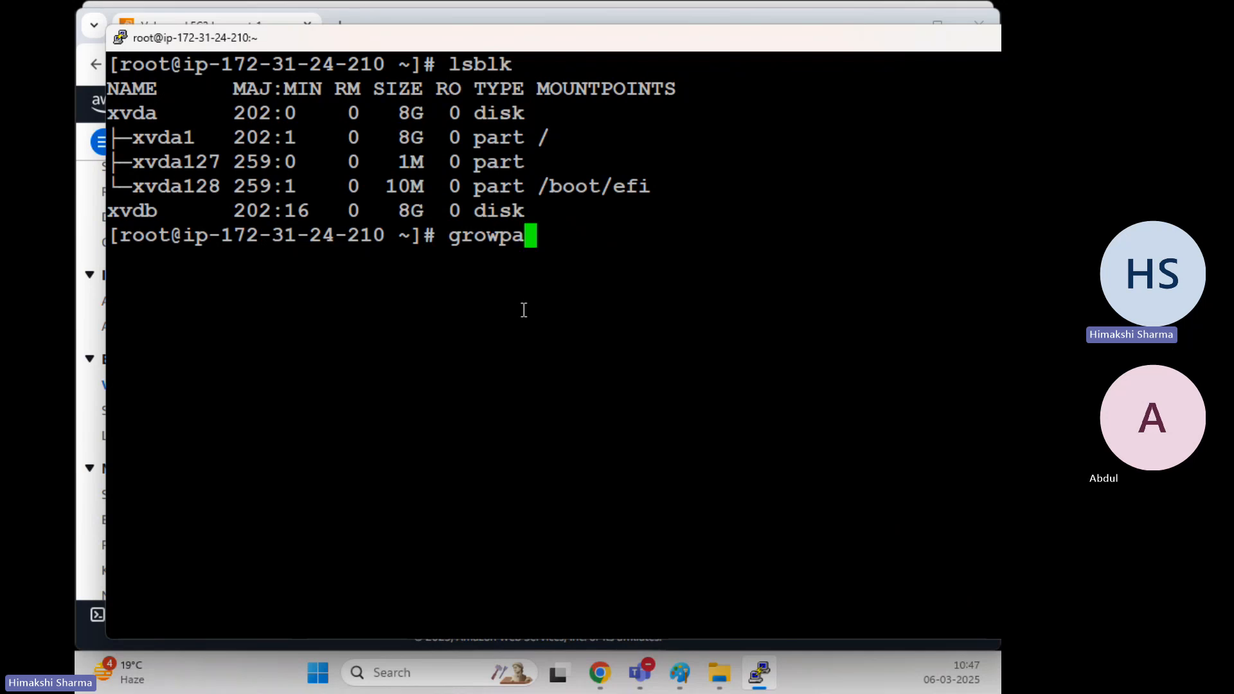
{"action": "type", "text": "rt"}
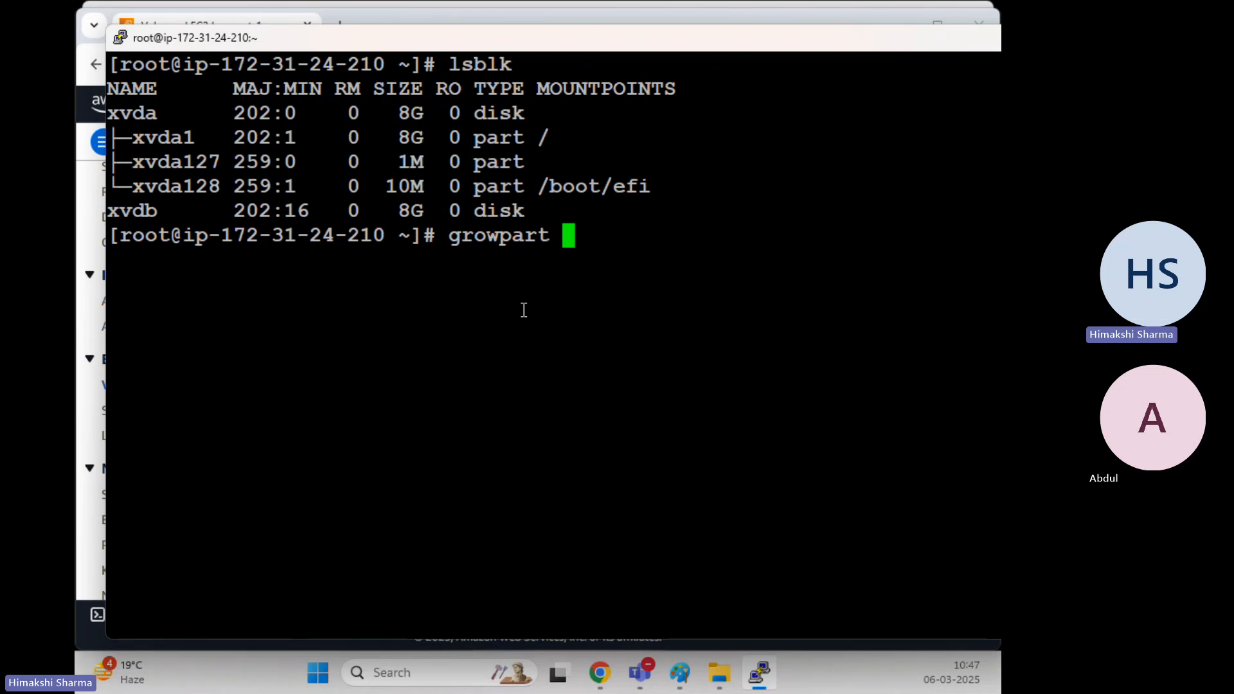
{"action": "key", "text": "BackSpace"}
{"action": "key", "text": "BackSpace"}
{"action": "key", "text": "BackSpace"}
{"action": "key", "text": "BackSpace"}
{"action": "key", "text": "BackSpace"}
{"action": "key", "text": "BackSpace"}
{"action": "key", "text": "BackSpace"}
{"action": "key", "text": "BackSpace"}
{"action": "key", "text": "BackSpace"}
{"action": "type", "text": "clear"}
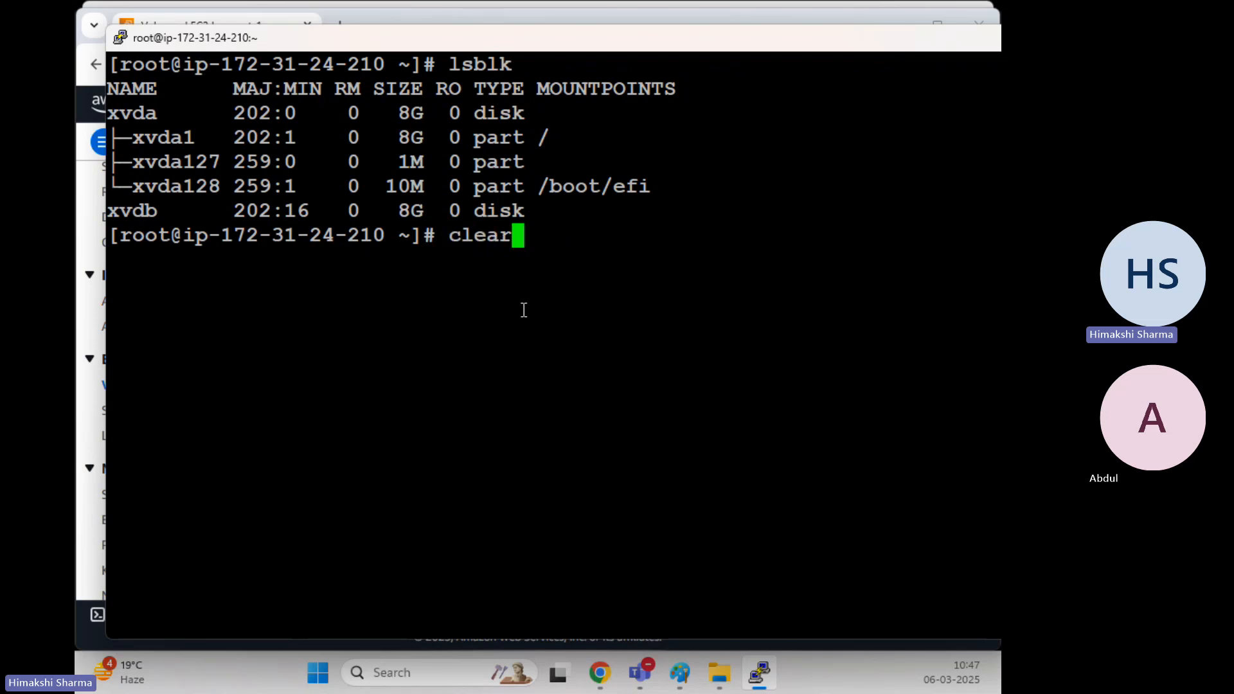
{"action": "key", "text": "Return"}
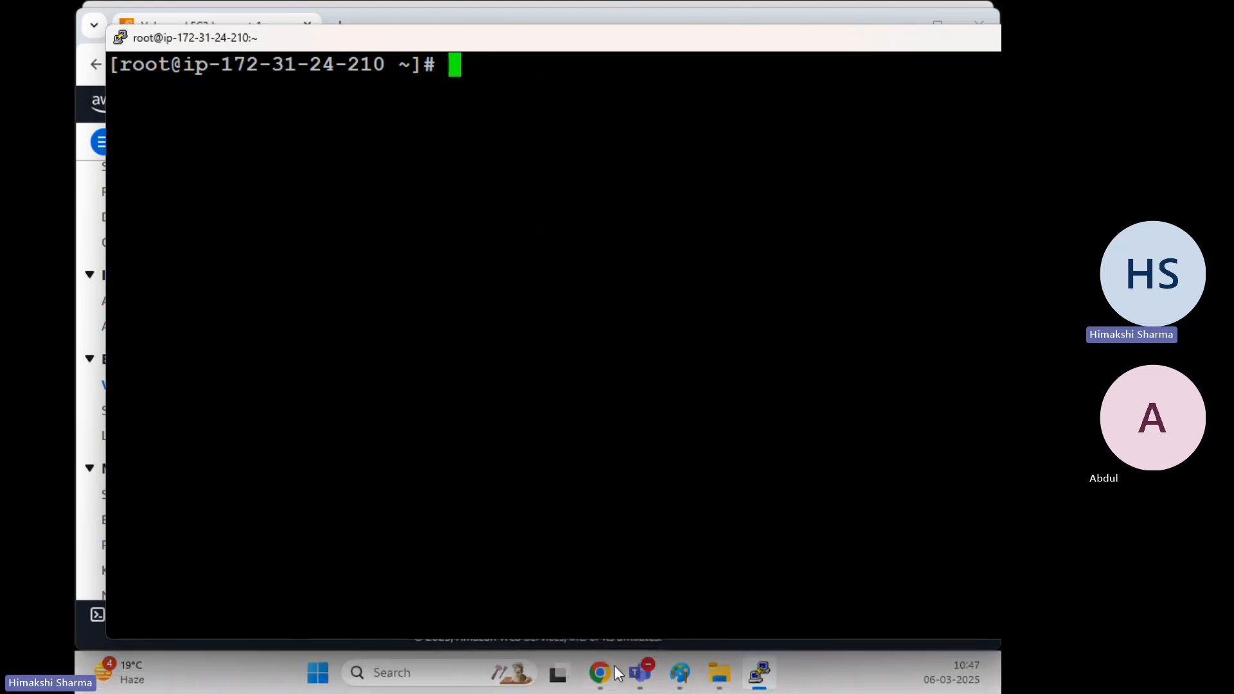
{"action": "mouse_move", "coordinate": [617, 673]}
{"action": "left_click", "coordinate": [619, 568]}
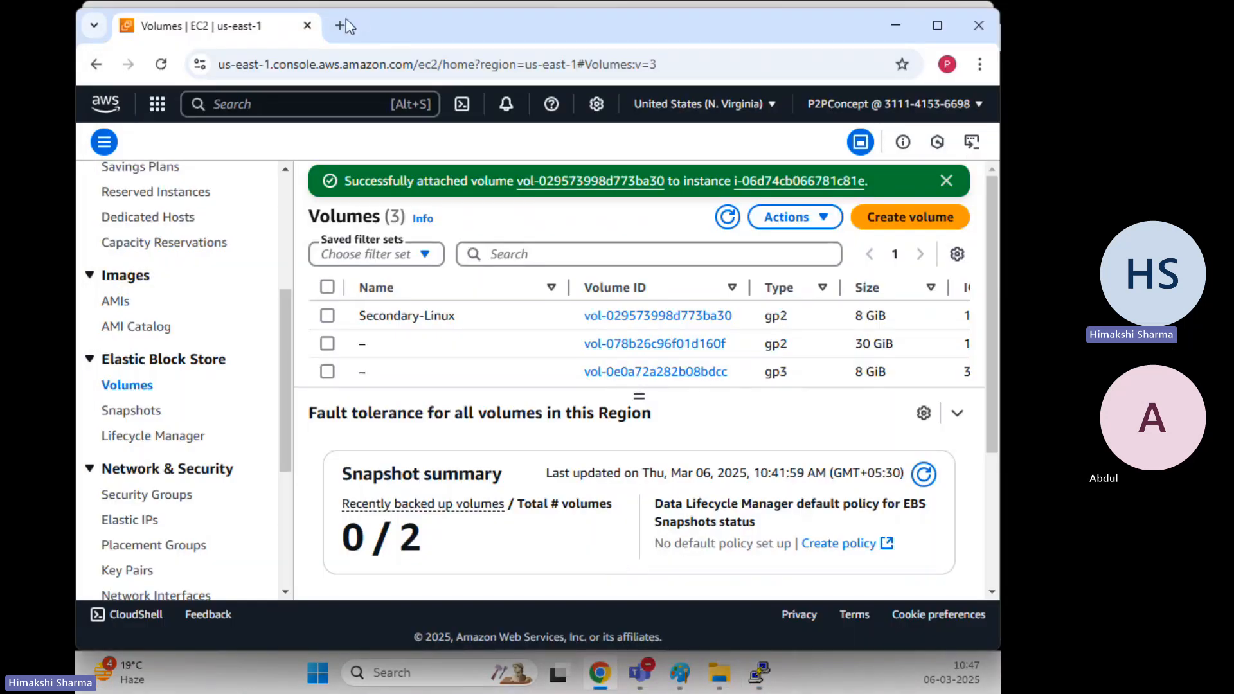
Search 'mount ebs volume to ec2 instance' and open the AWS guide on making EBS volumes available
{"action": "left_click", "coordinate": [342, 26]}
{"action": "left_click", "coordinate": [383, 71]}
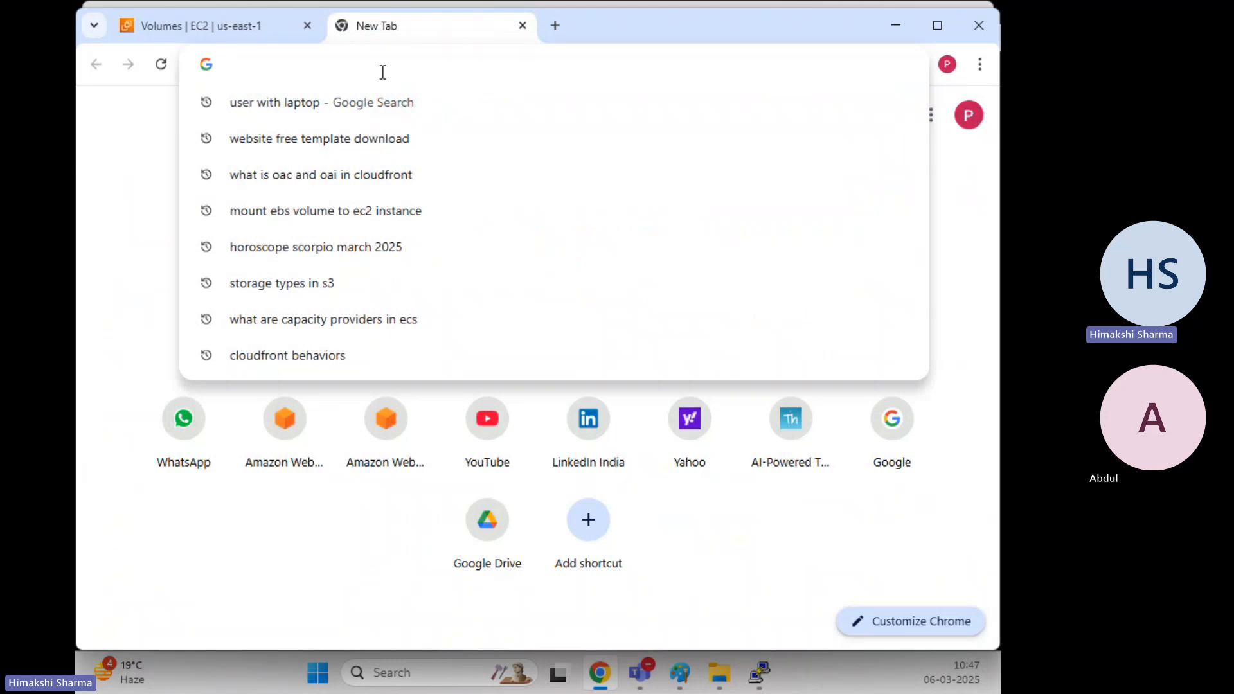
{"action": "left_click", "coordinate": [341, 212]}
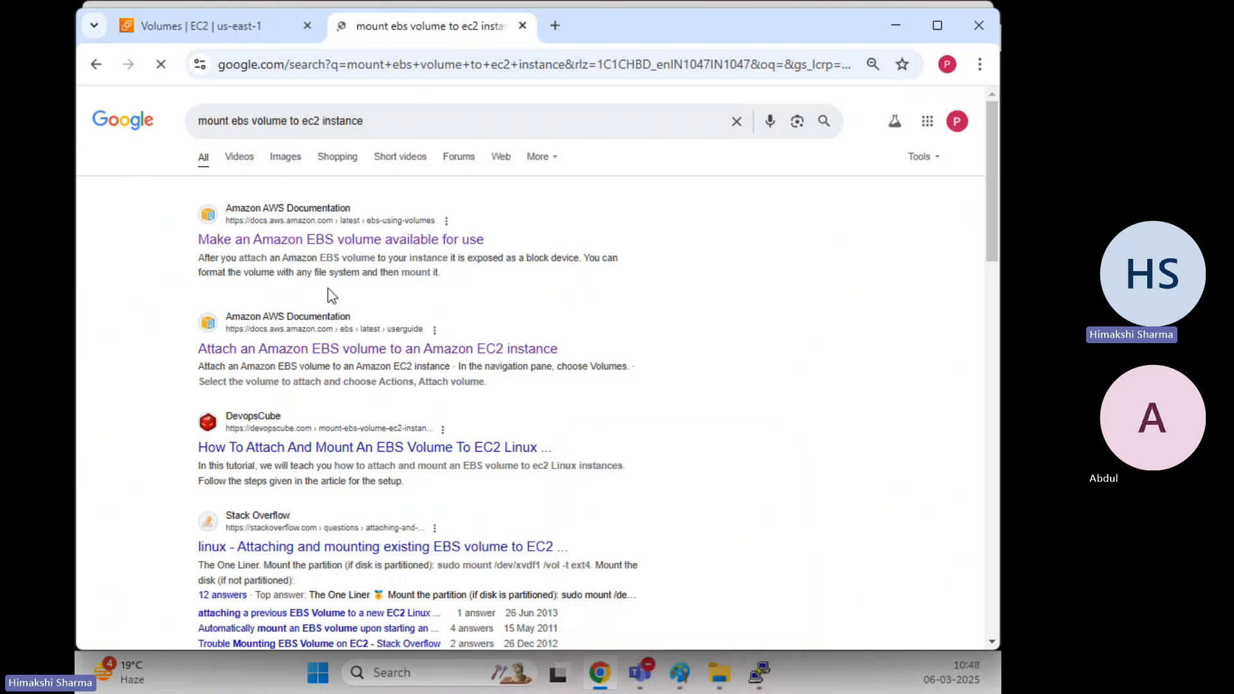
{"action": "left_click", "coordinate": [335, 247]}
Expand the Linux instructions and scroll to the sudo mkfs -t xfs format command
{"action": "scroll", "coordinate": [610, 297], "scroll_direction": "down", "scroll_amount": 10}
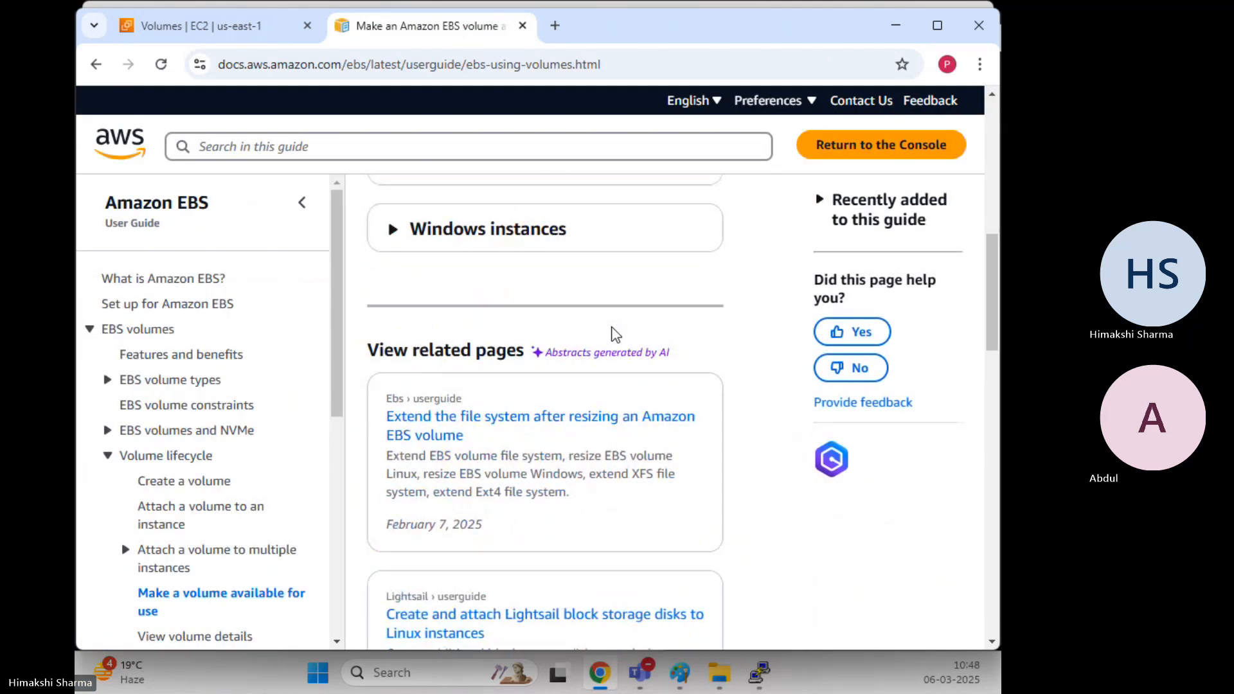
{"action": "scroll", "coordinate": [579, 315], "scroll_direction": "up", "scroll_amount": 3}
{"action": "left_click", "coordinate": [402, 355]}
{"action": "scroll", "coordinate": [450, 360], "scroll_direction": "down", "scroll_amount": 1}
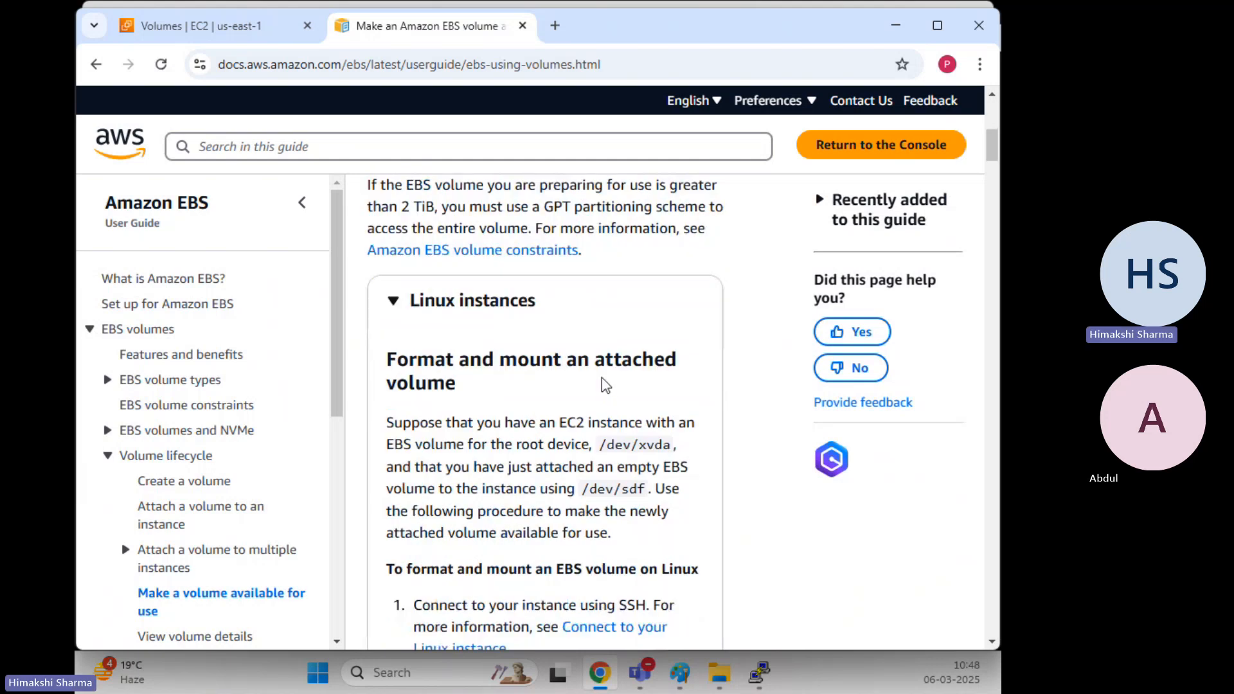
{"action": "scroll", "coordinate": [605, 385], "scroll_direction": "down", "scroll_amount": 15}
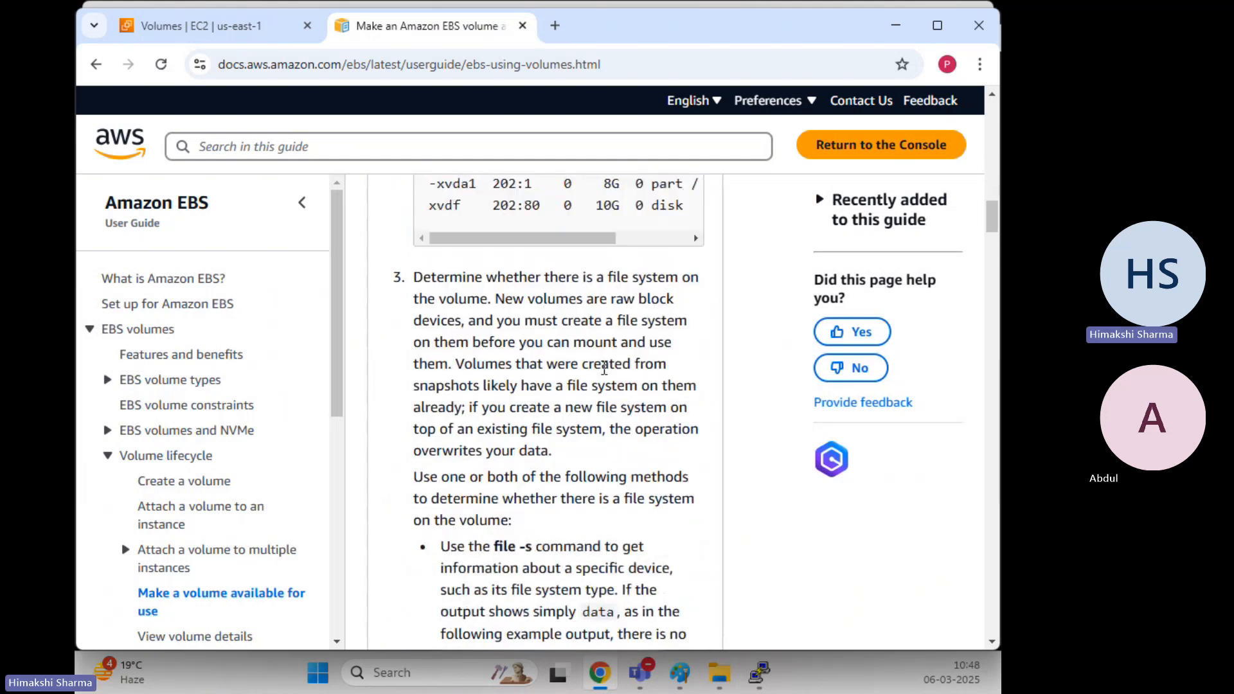
{"action": "scroll", "coordinate": [604, 370], "scroll_direction": "down", "scroll_amount": 7}
{"action": "scroll", "coordinate": [604, 368], "scroll_direction": "down", "scroll_amount": 1}
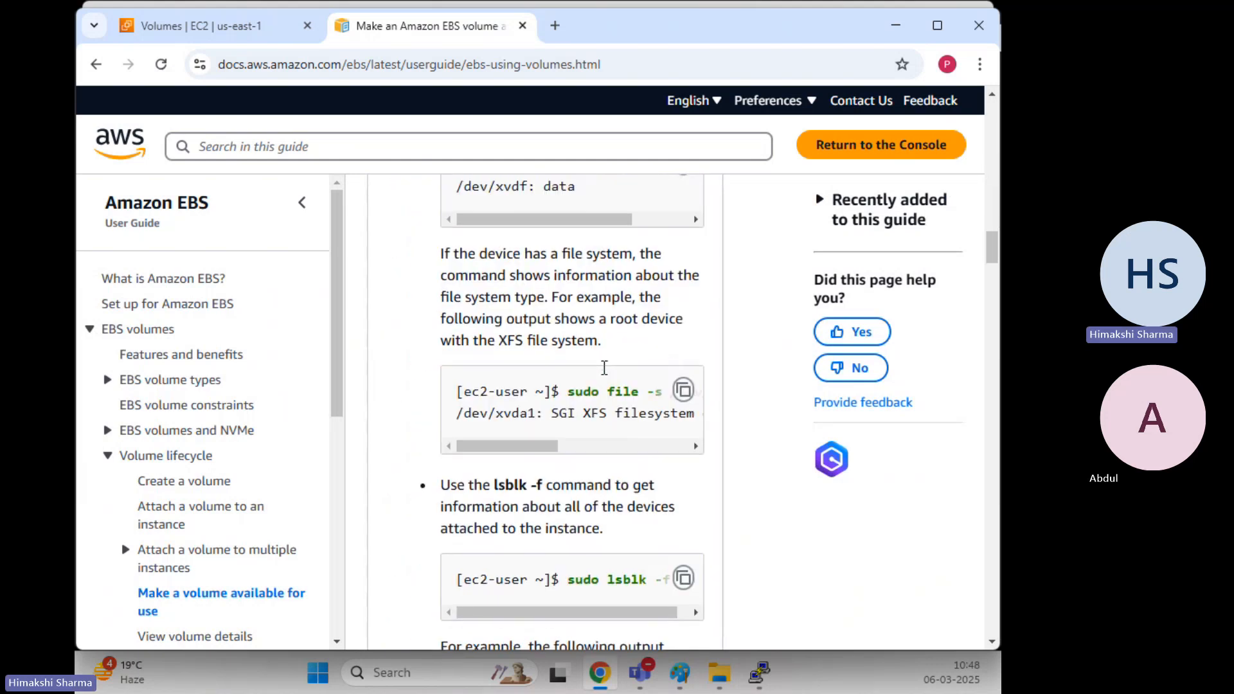
{"action": "scroll", "coordinate": [604, 373], "scroll_direction": "up", "scroll_amount": 2}
{"action": "left_click_drag", "start_coordinate": [587, 403], "coordinate": [646, 403]}
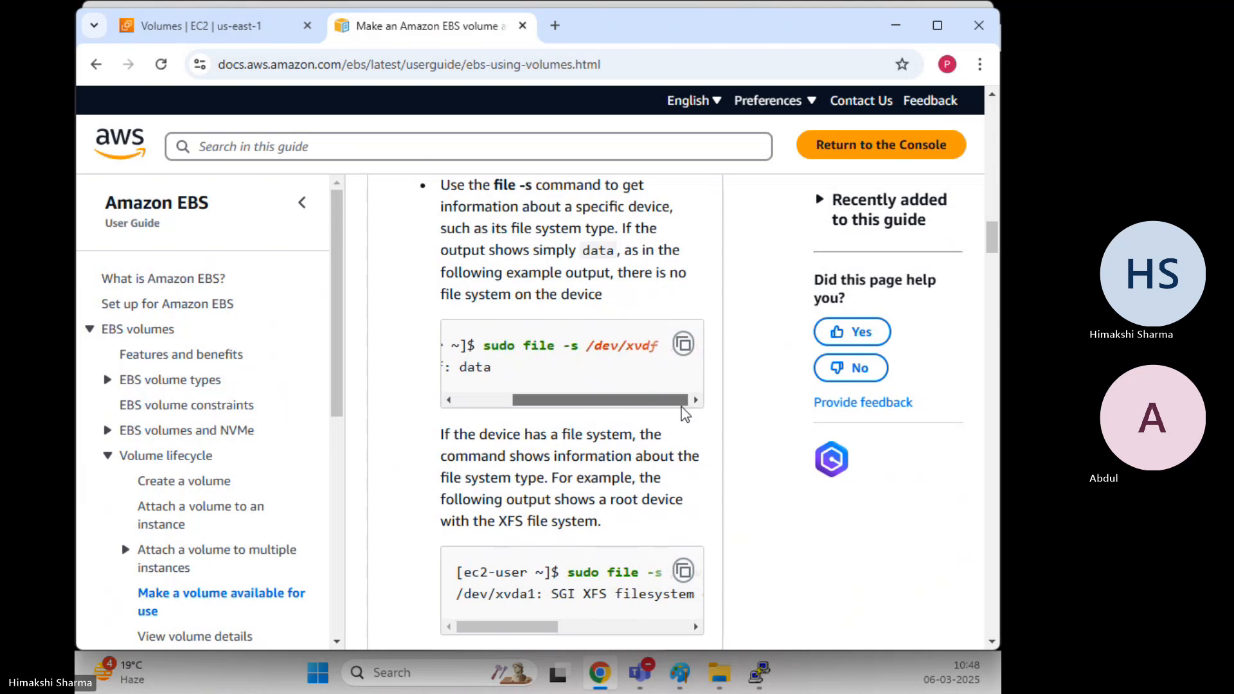
{"action": "scroll", "coordinate": [576, 398], "scroll_direction": "down", "scroll_amount": 10}
{"action": "scroll", "coordinate": [576, 398], "scroll_direction": "down", "scroll_amount": 10}
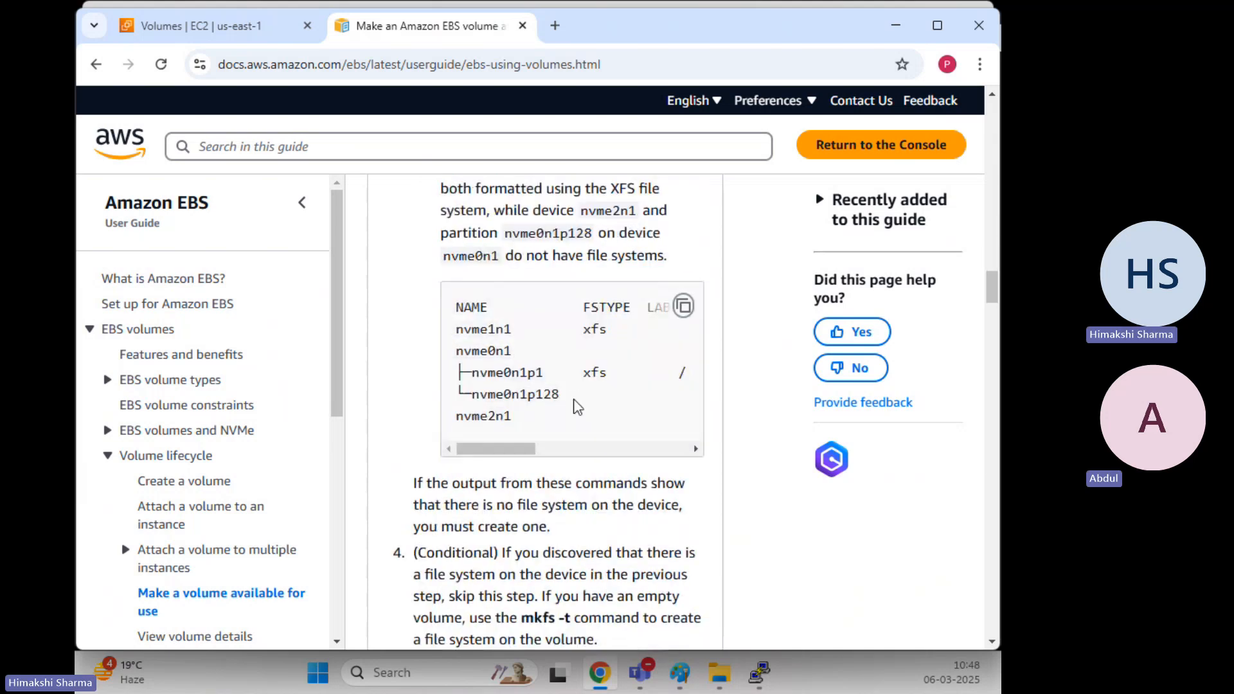
{"action": "left_click_drag", "start_coordinate": [562, 408], "coordinate": [622, 407]}
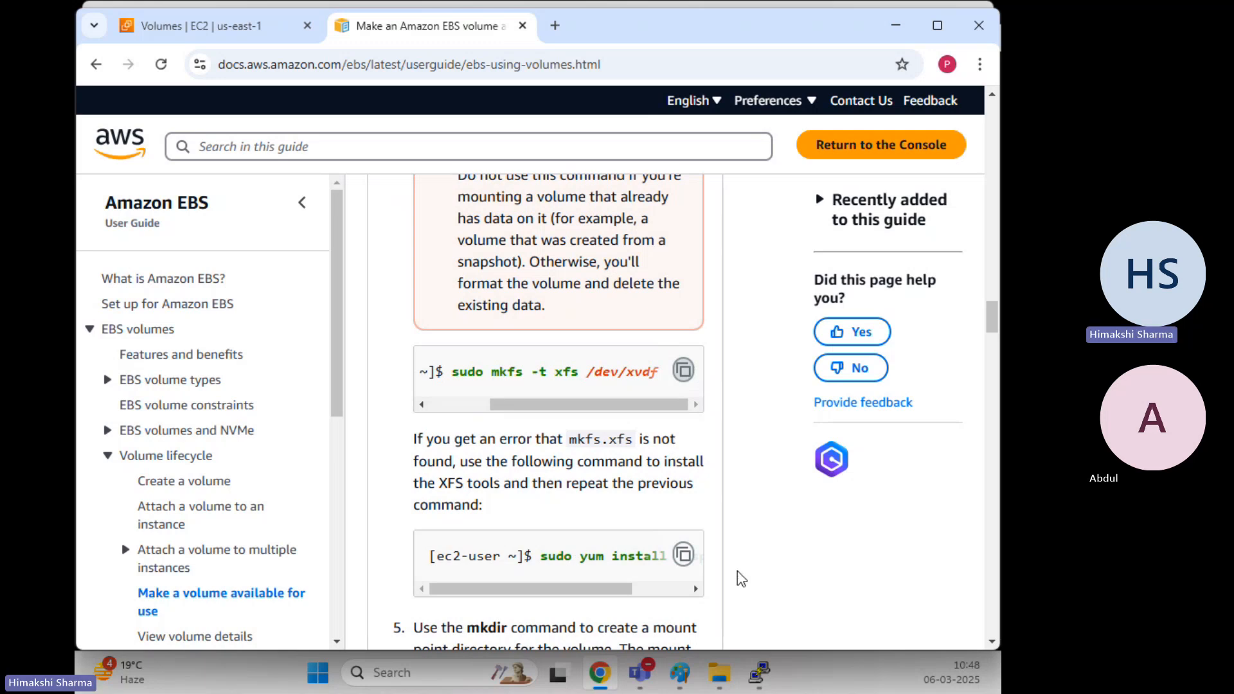
In PuTTY, run lsblk to check the disks, then clear the screen
{"action": "mouse_move", "coordinate": [760, 673]}
{"action": "left_click", "coordinate": [727, 549]}
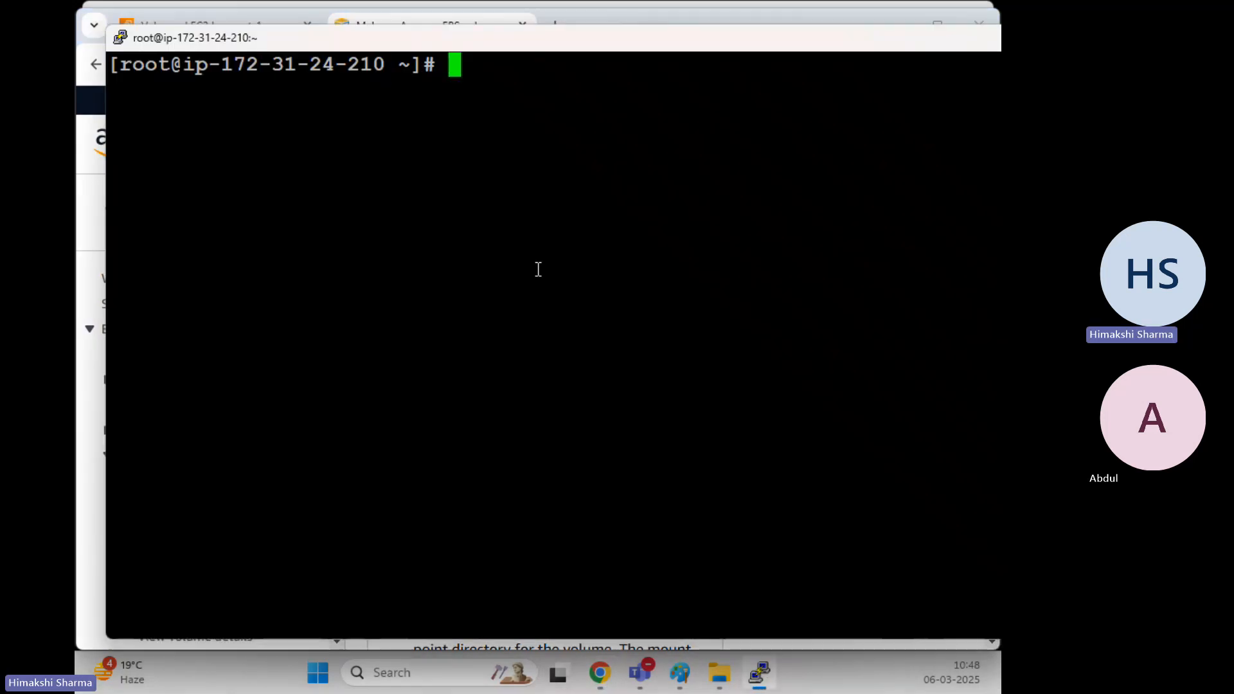
{"action": "type", "text": "lsblk"}
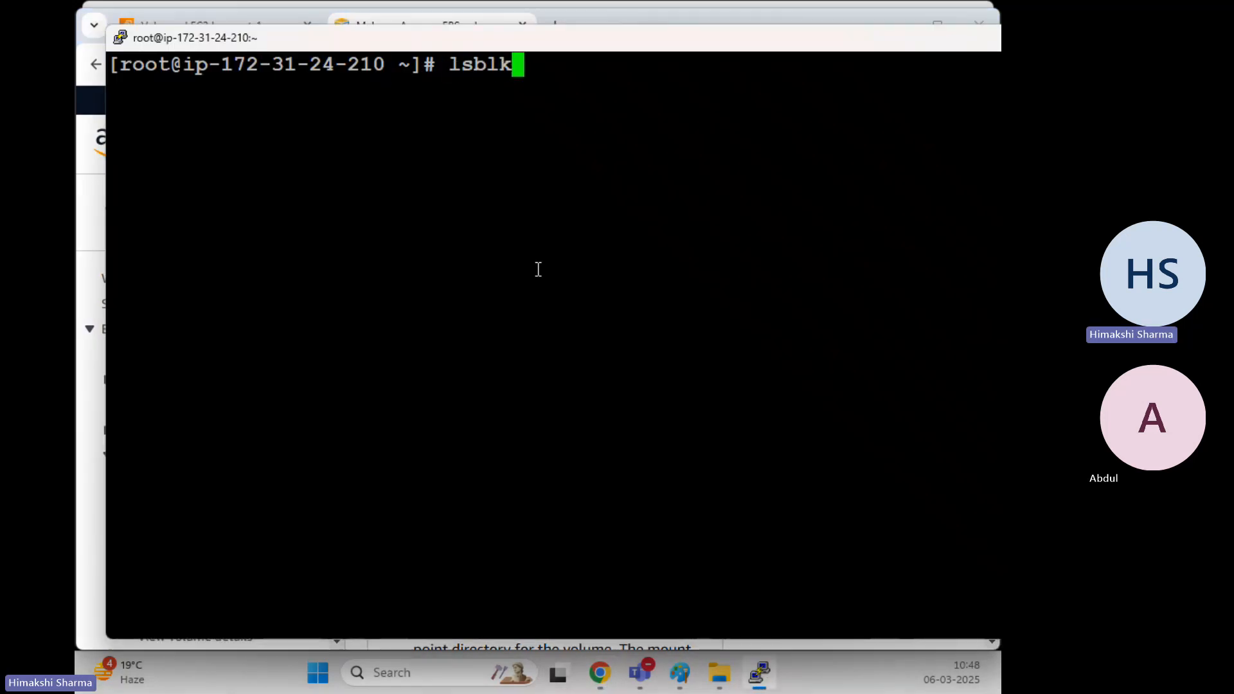
{"action": "key", "text": "Return"}
{"action": "type", "text": "clear"}
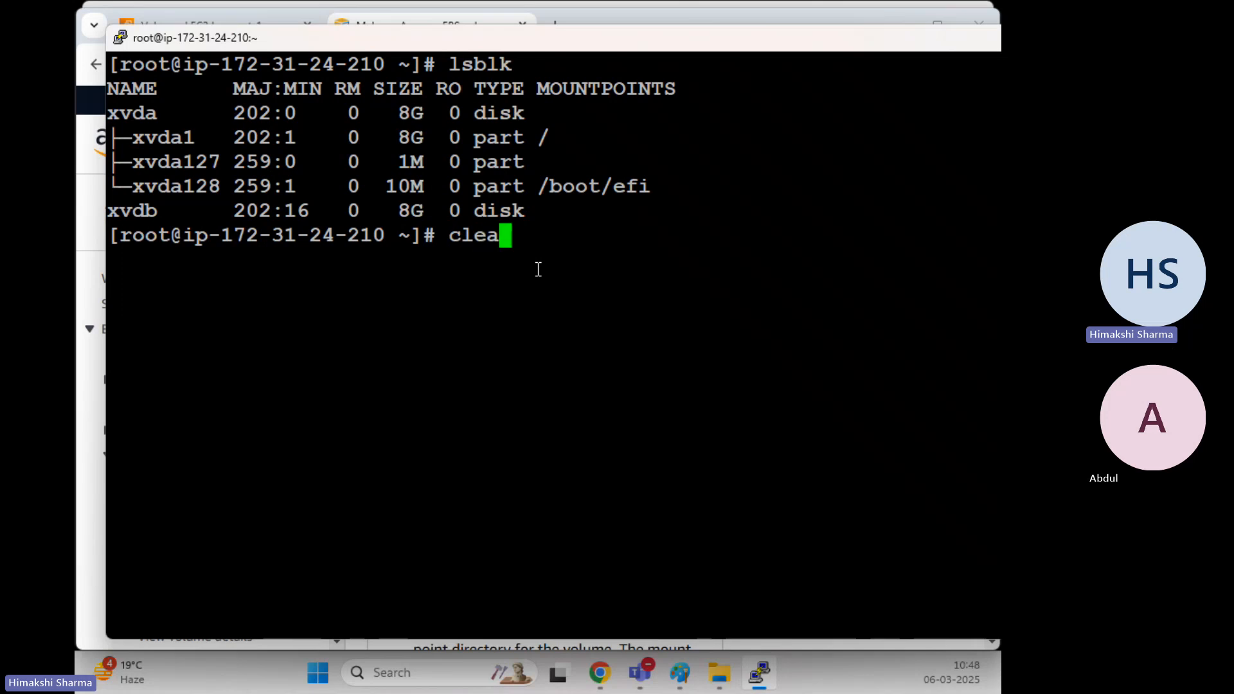
{"action": "key", "text": "Return"}
Paste the mkfs -t xfs command, change the device to /dev/xvdb, and run it
{"action": "right_click", "coordinate": [440, 224]}
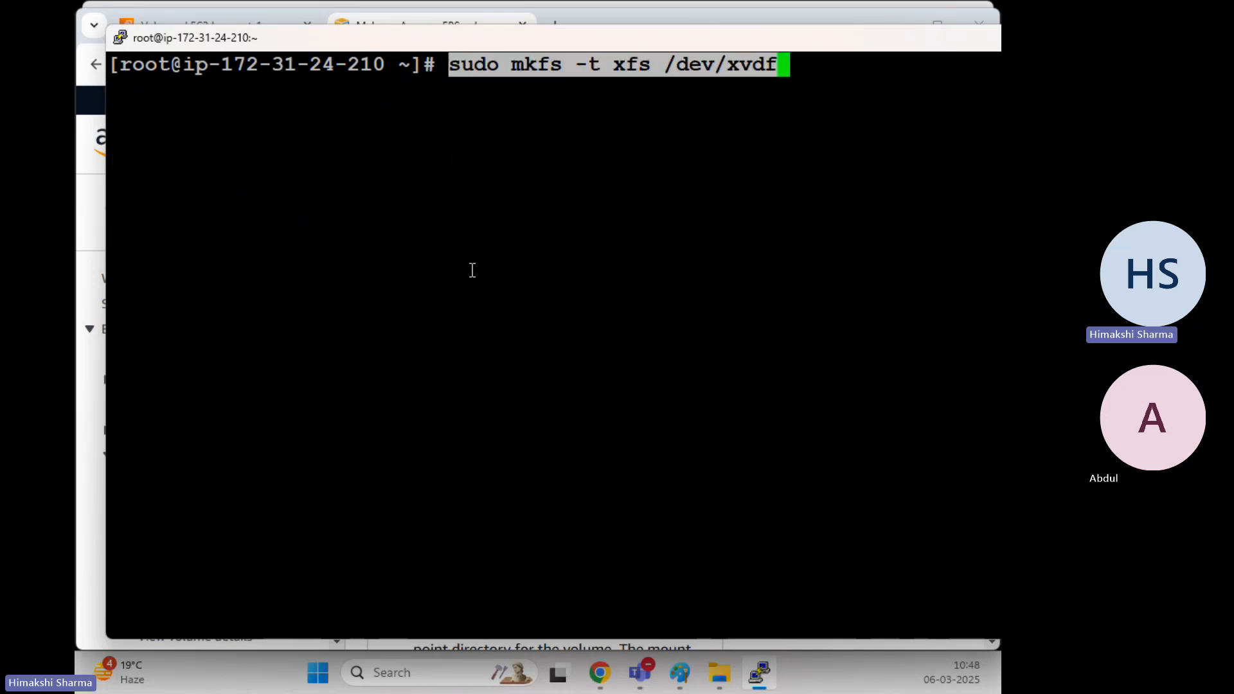
{"action": "key", "text": "BackSpace"}
{"action": "type", "text": "b"}
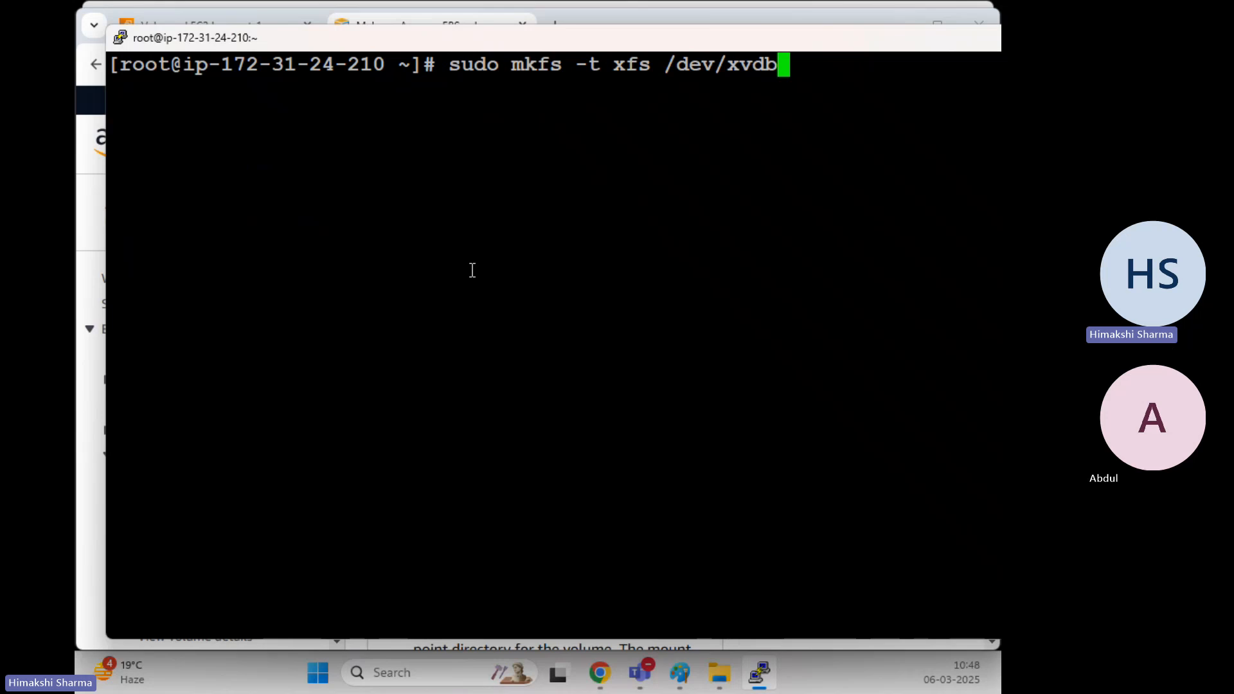
{"action": "key", "text": "Return"}
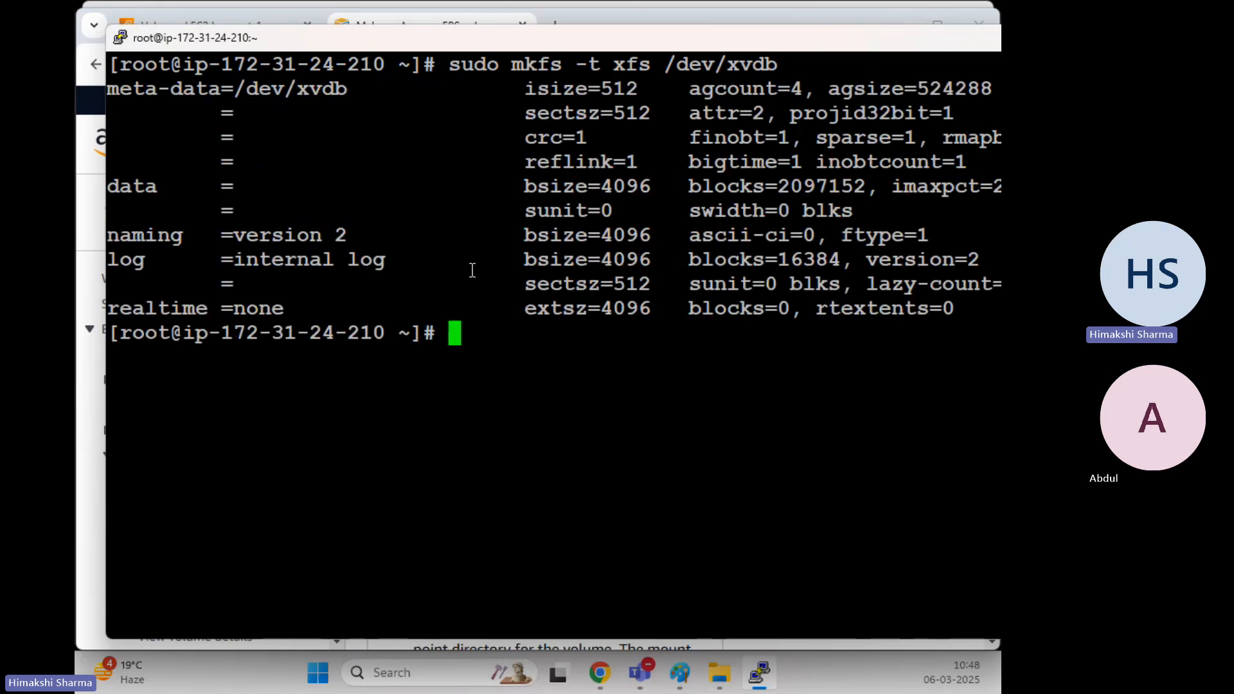
Check the EBS guide's mkdir mount-point step
{"action": "mouse_move", "coordinate": [601, 673]}
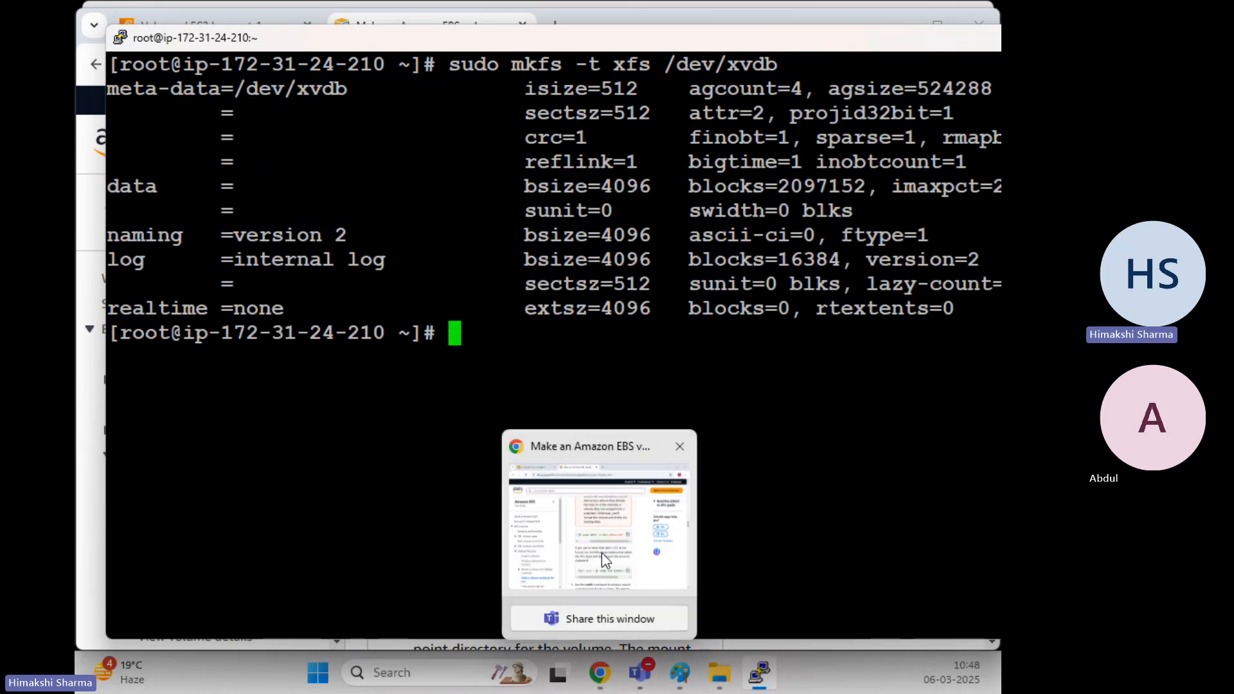
{"action": "left_click", "coordinate": [604, 559]}
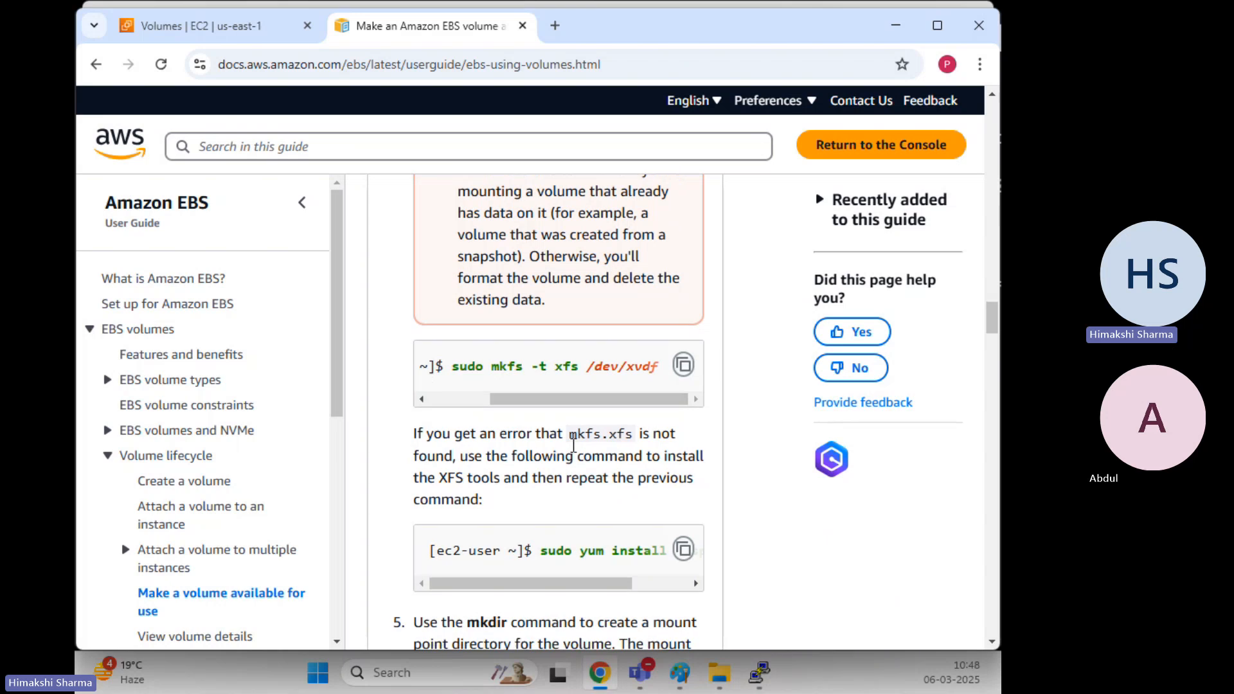
{"action": "scroll", "coordinate": [574, 443], "scroll_direction": "down", "scroll_amount": 5}
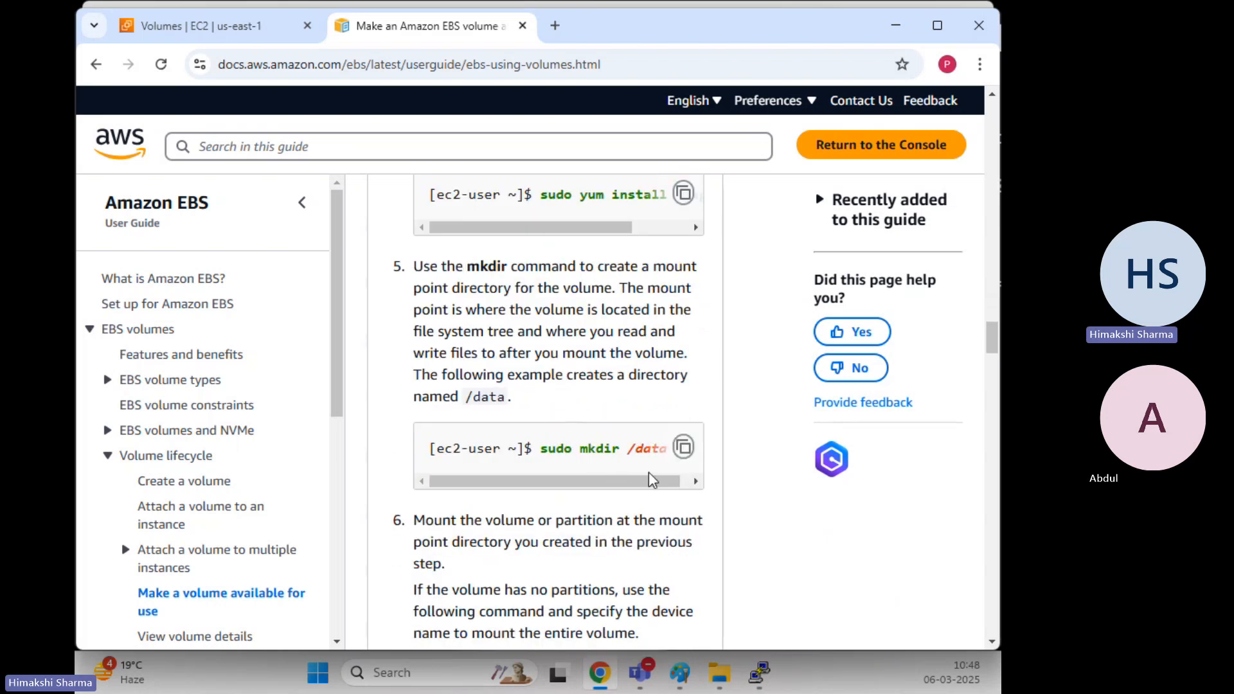
{"action": "left_click_drag", "start_coordinate": [650, 479], "coordinate": [659, 486]}
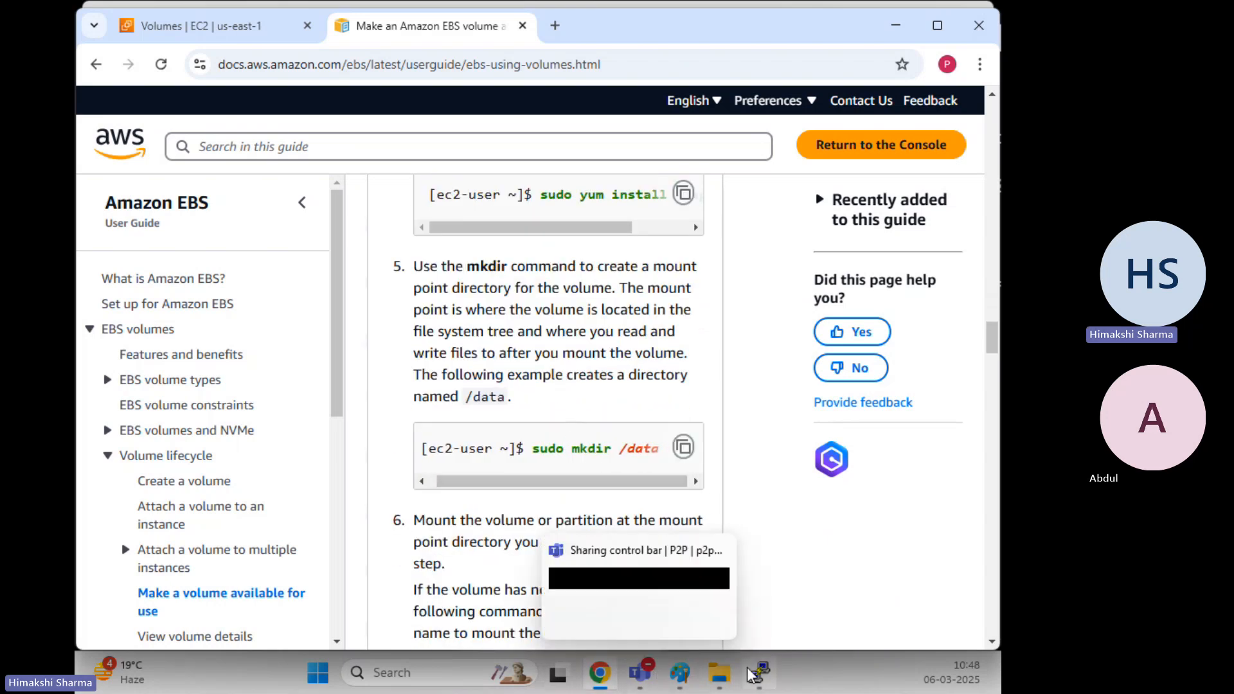
In PuTTY, create the /disk02 directory with mkdir and copy its path
{"action": "left_click", "coordinate": [745, 550]}
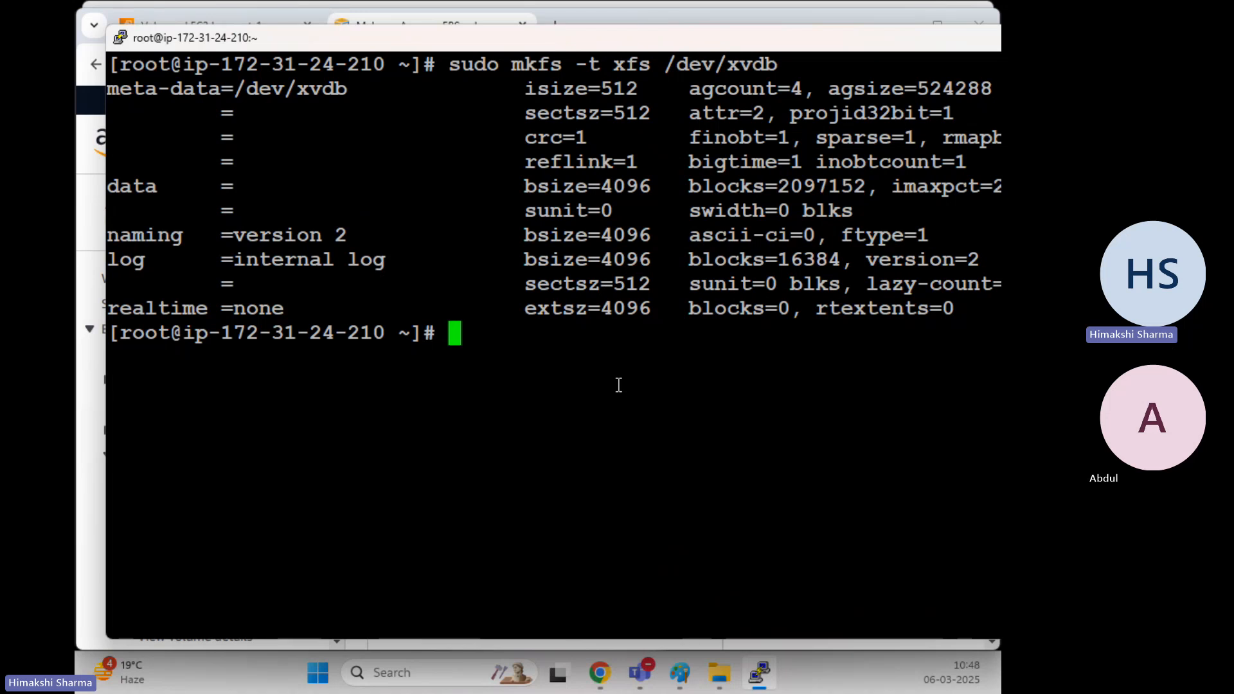
{"action": "type", "text": "mkdir /"}
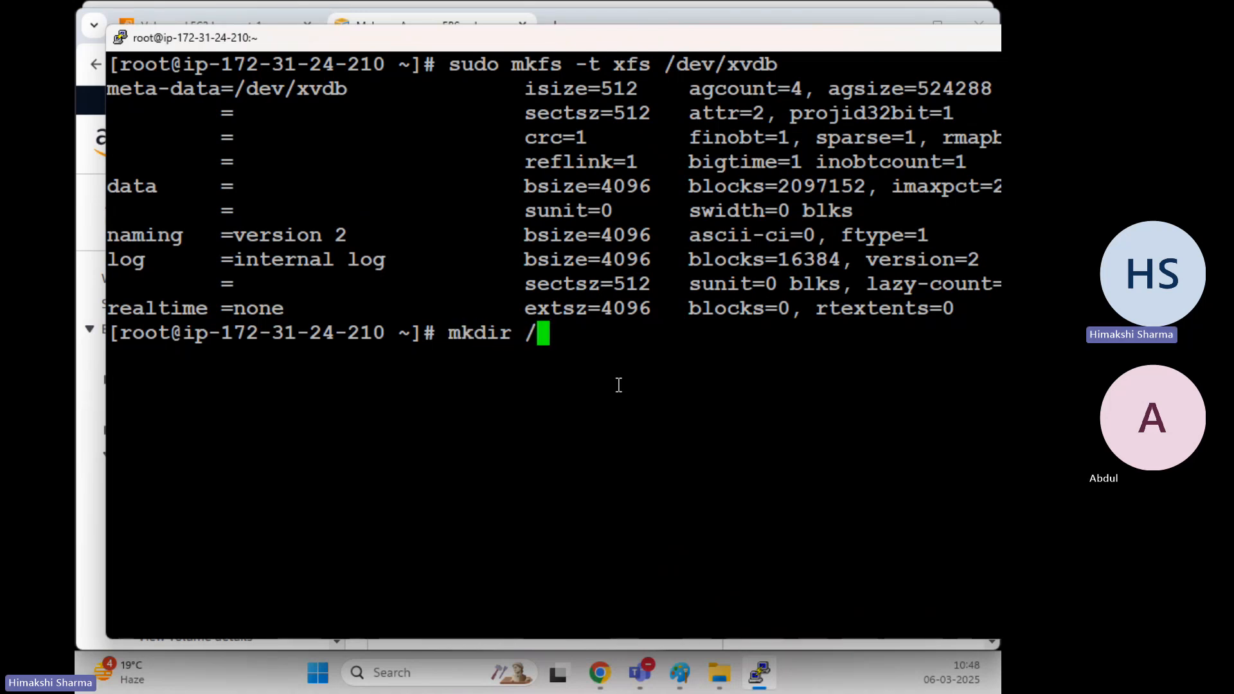
{"action": "type", "text": "diskc"}
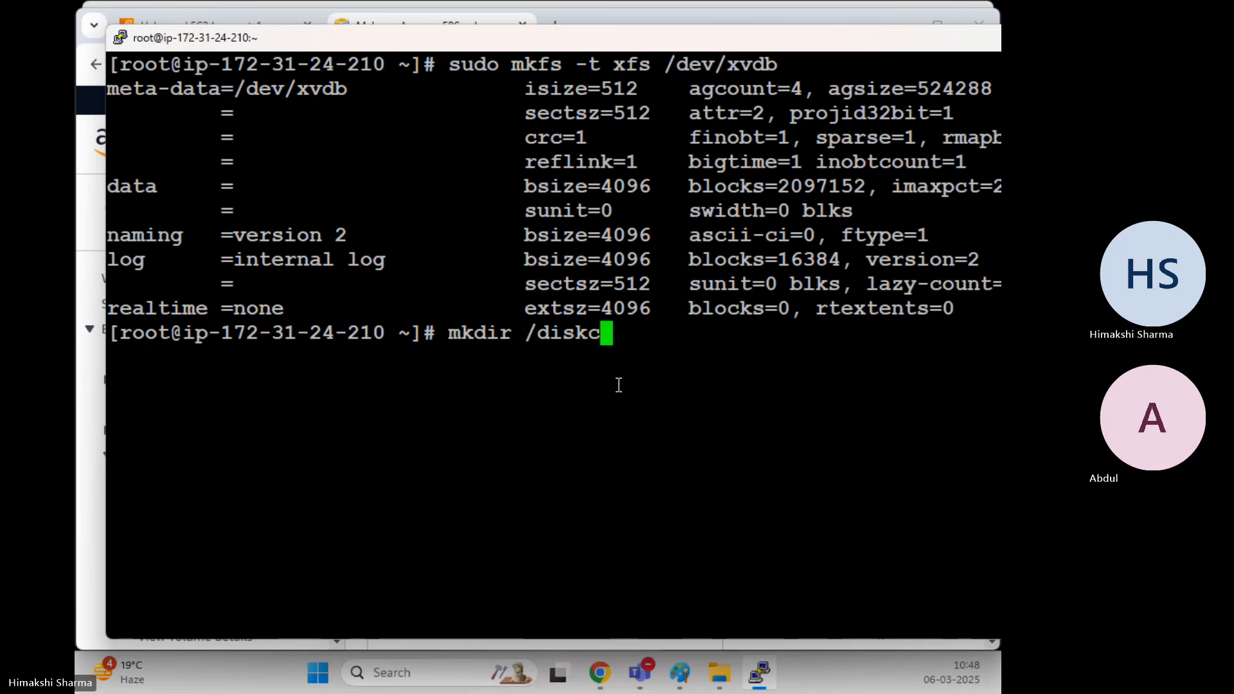
{"action": "key", "text": "BackSpace"}
{"action": "type", "text": "02"}
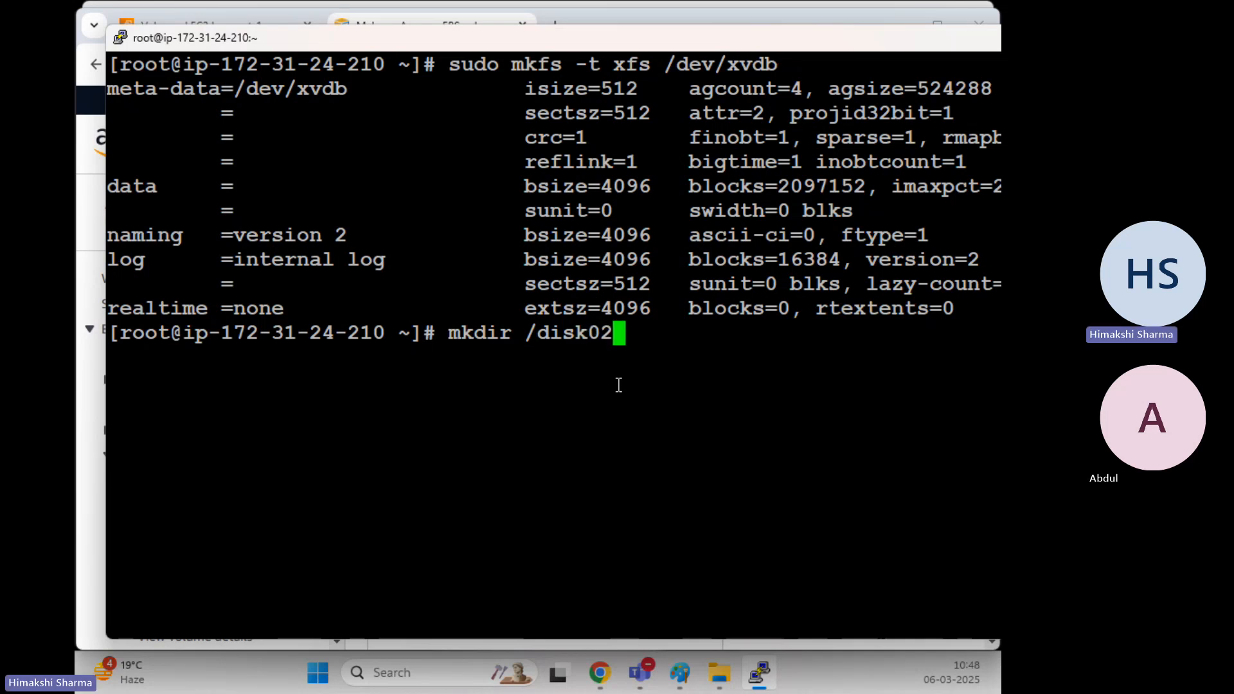
{"action": "key", "text": "Return"}
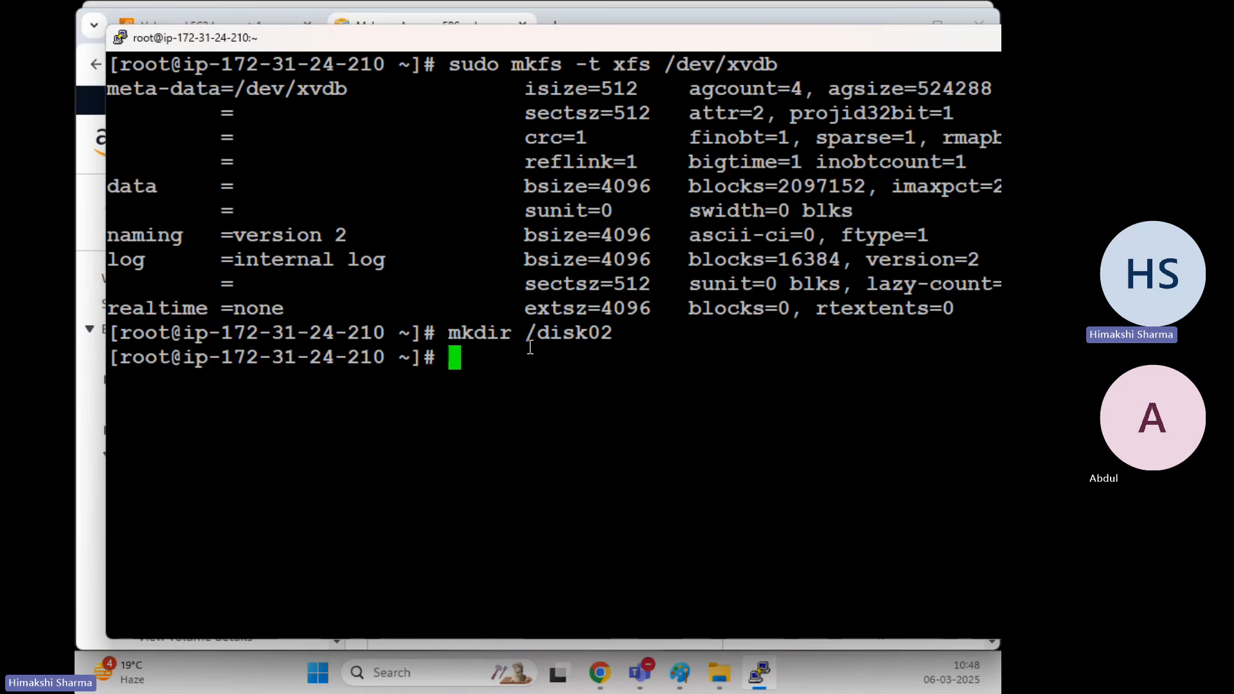
{"action": "left_click_drag", "start_coordinate": [527, 333], "coordinate": [613, 334]}
Copy the mount command from the EBS documentation page
{"action": "left_click", "coordinate": [631, 371]}
{"action": "left_click", "coordinate": [607, 511]}
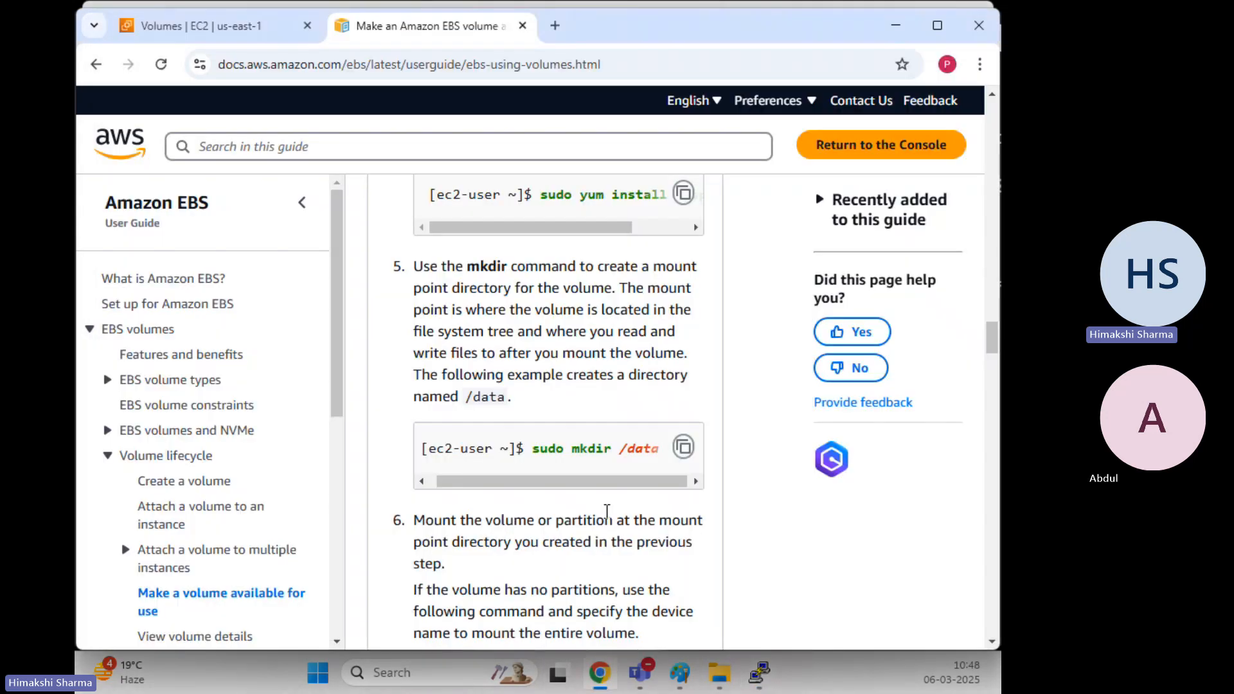
{"action": "scroll", "coordinate": [561, 513], "scroll_direction": "down", "scroll_amount": 2}
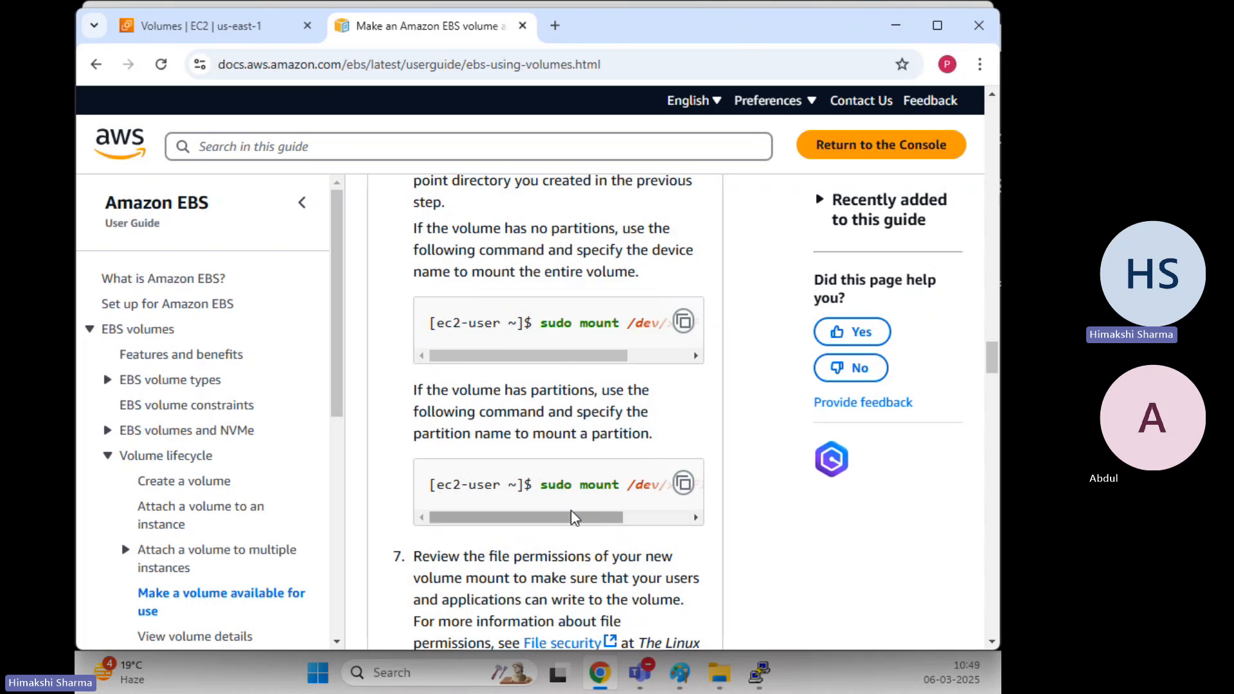
{"action": "left_click_drag", "start_coordinate": [576, 518], "coordinate": [661, 518]}
{"action": "left_click_drag", "start_coordinate": [605, 357], "coordinate": [714, 376]}
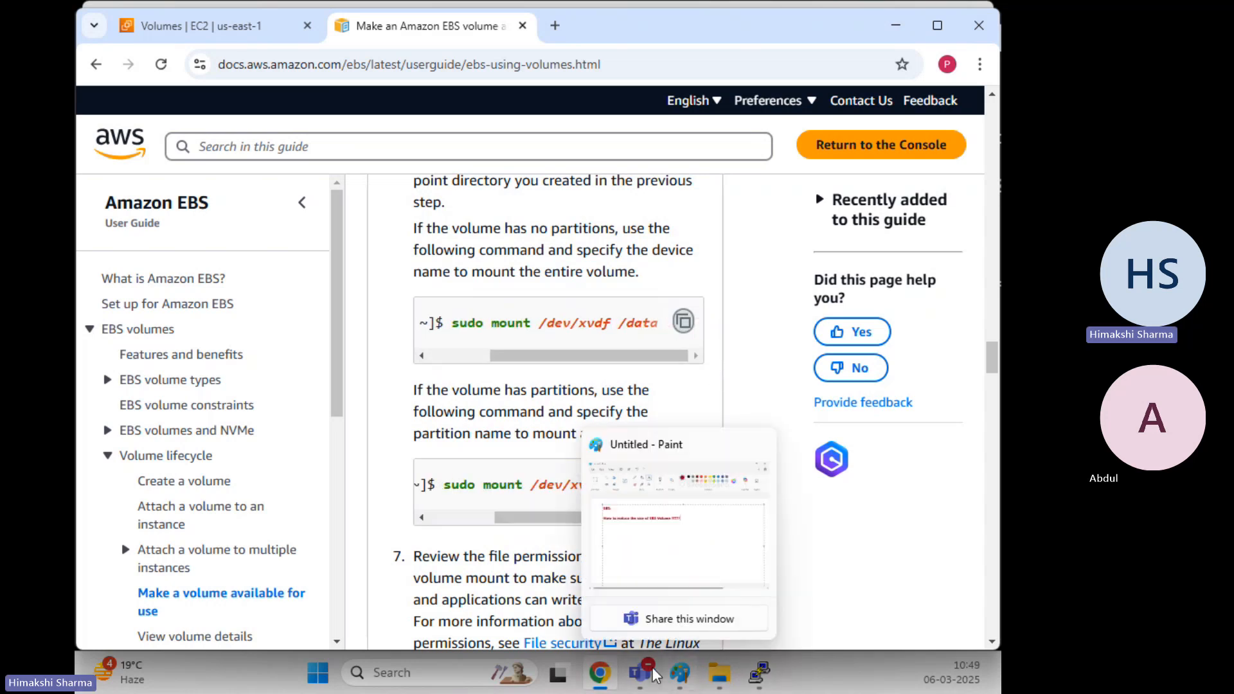
In PuTTY, run the pasted command edited to sudo mount /dev/xvdb /disk02, then clear
{"action": "left_click", "coordinate": [750, 546]}
{"action": "right_click", "coordinate": [521, 383]}
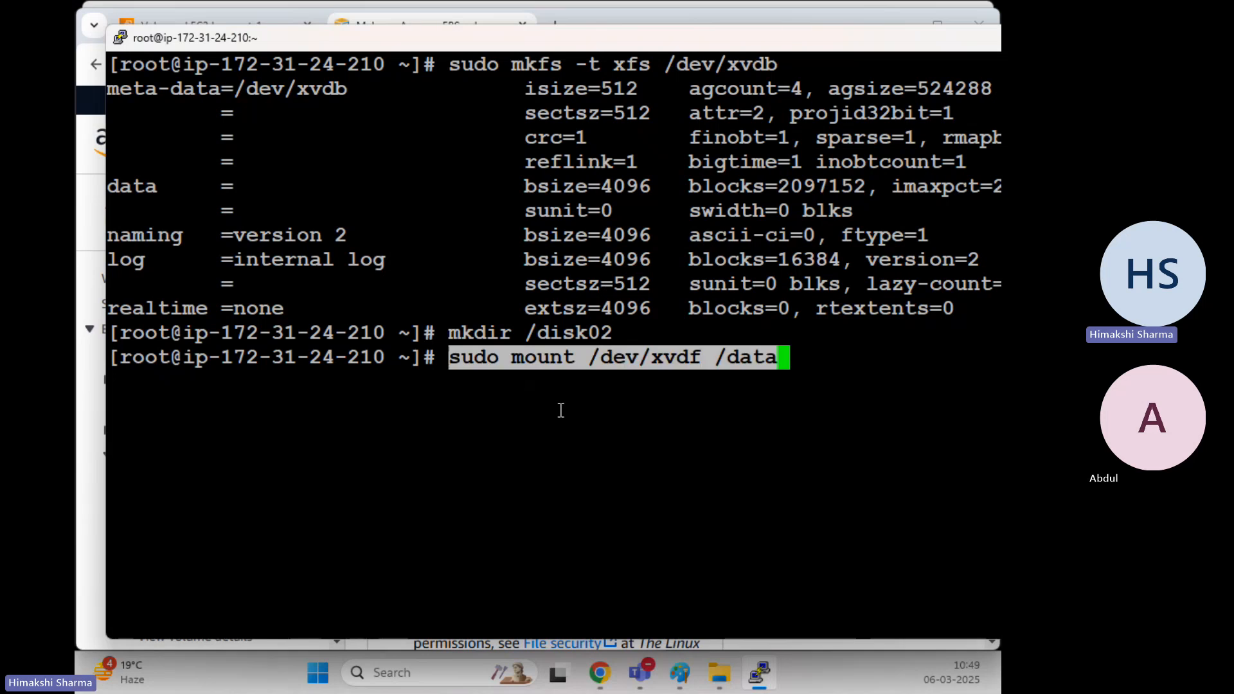
{"action": "key", "text": "Left"}
{"action": "key", "text": "Left"}
{"action": "key", "text": "Left"}
{"action": "key", "text": "Left"}
{"action": "key", "text": "Left"}
{"action": "key", "text": "Left"}
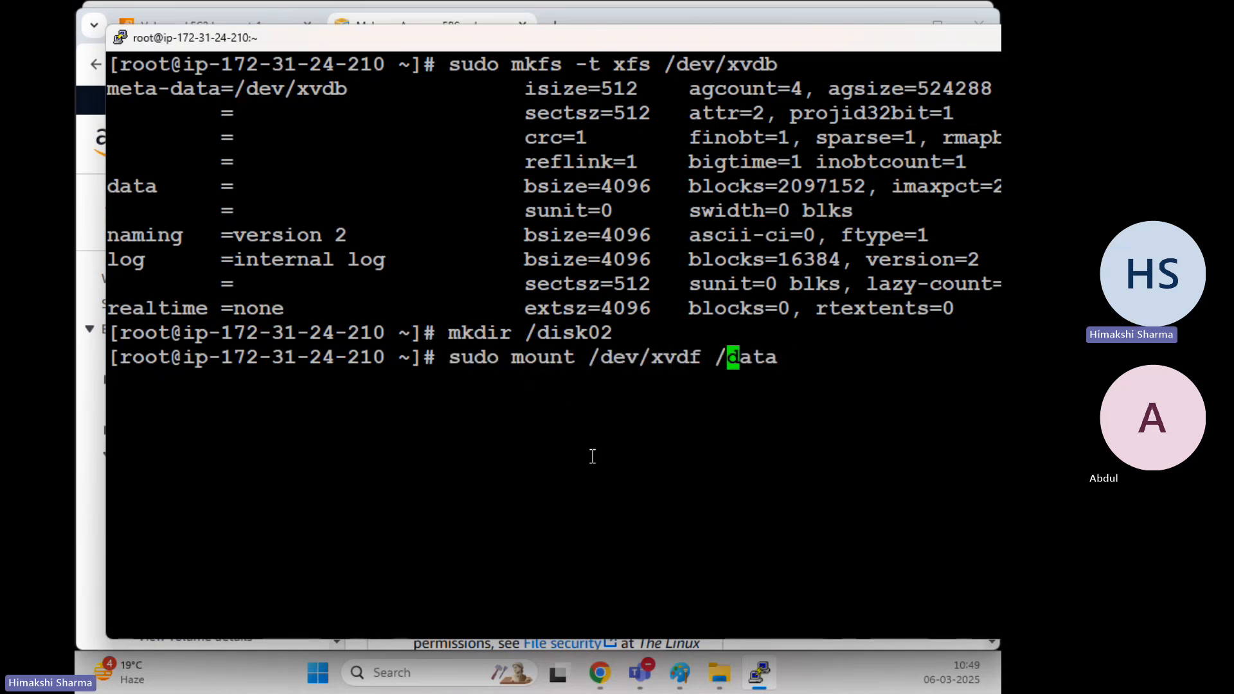
{"action": "key", "text": "BackSpace"}
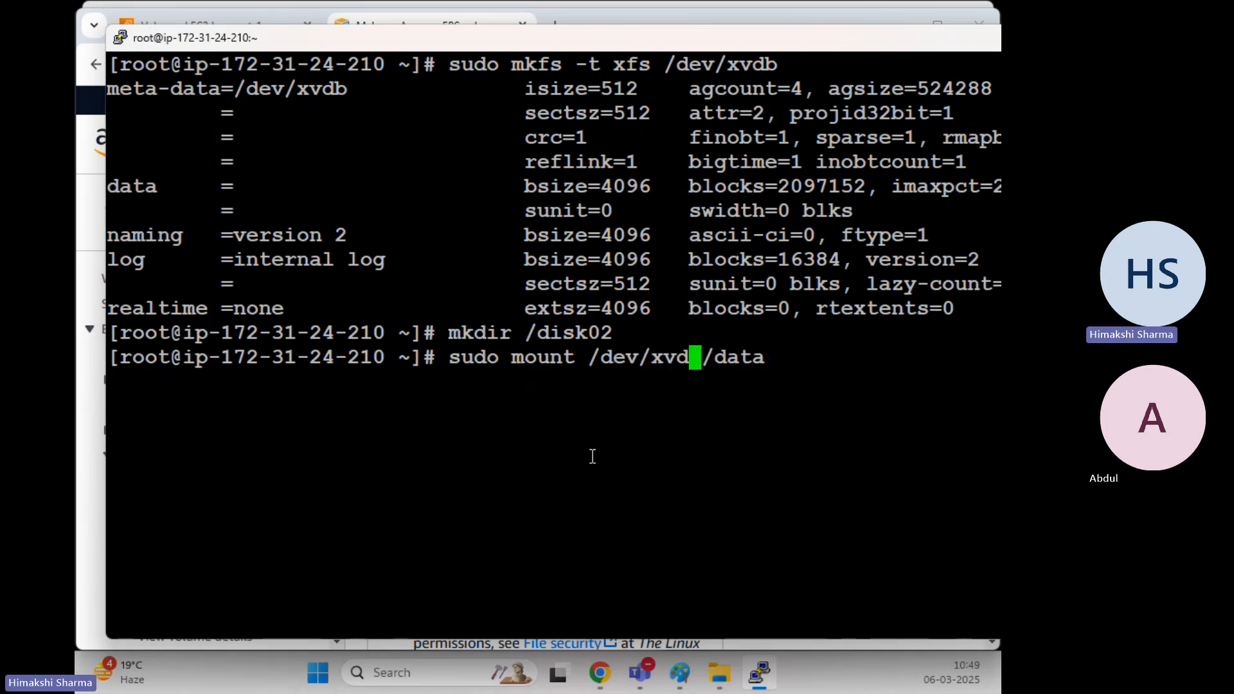
{"action": "type", "text": "b"}
{"action": "key", "text": "Right"}
{"action": "key", "text": "Right"}
{"action": "key", "text": "Right"}
{"action": "key", "text": "Right"}
{"action": "key", "text": "Right"}
{"action": "key", "text": "Right"}
{"action": "key", "text": "BackSpace"}
{"action": "key", "text": "BackSpace"}
{"action": "key", "text": "BackSpace"}
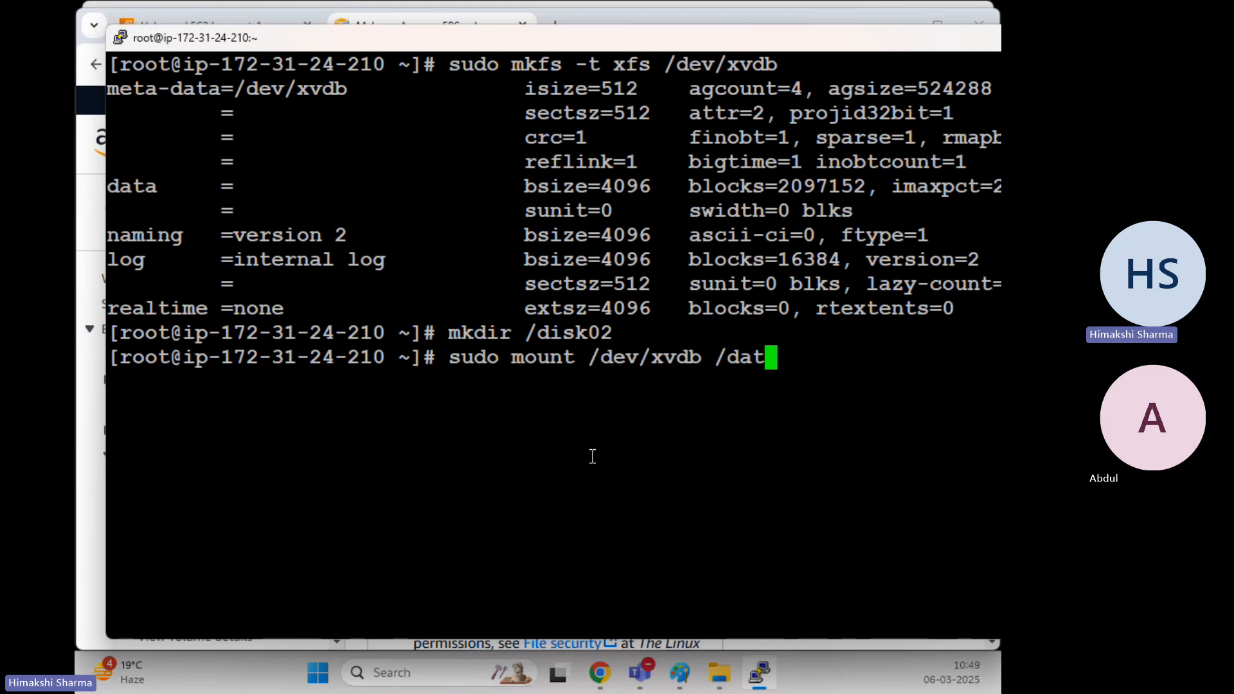
{"action": "type", "text": "isk02"}
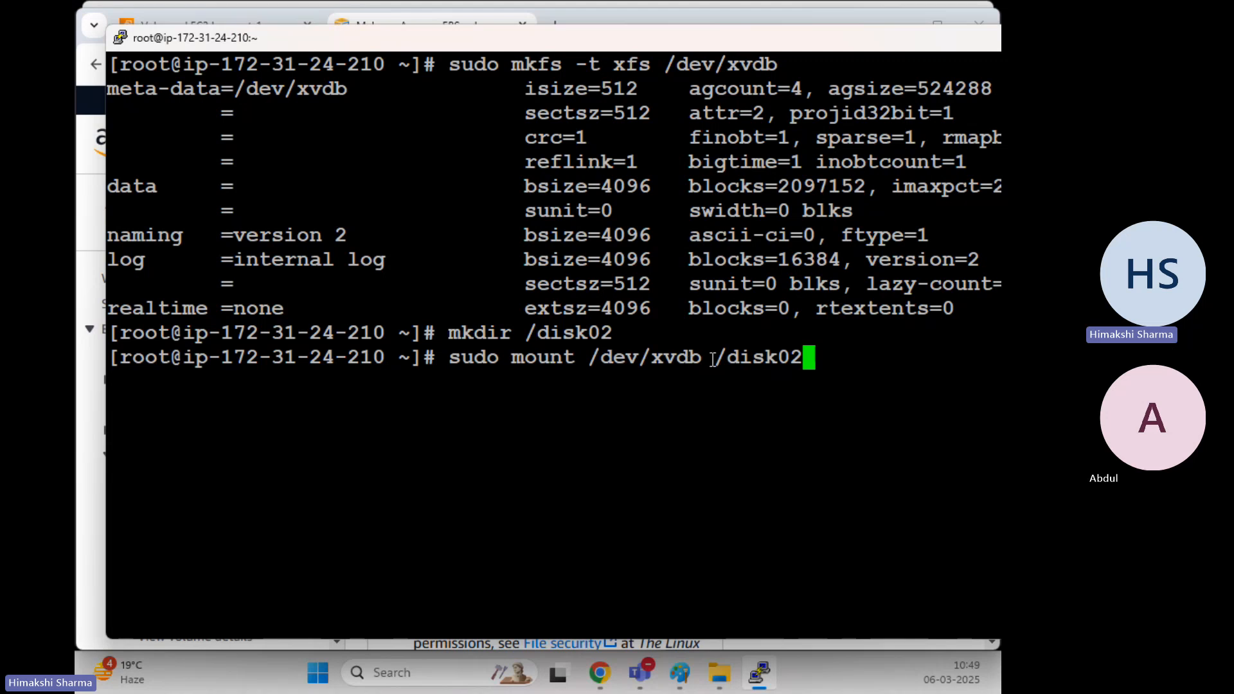
{"action": "key", "text": "Return"}
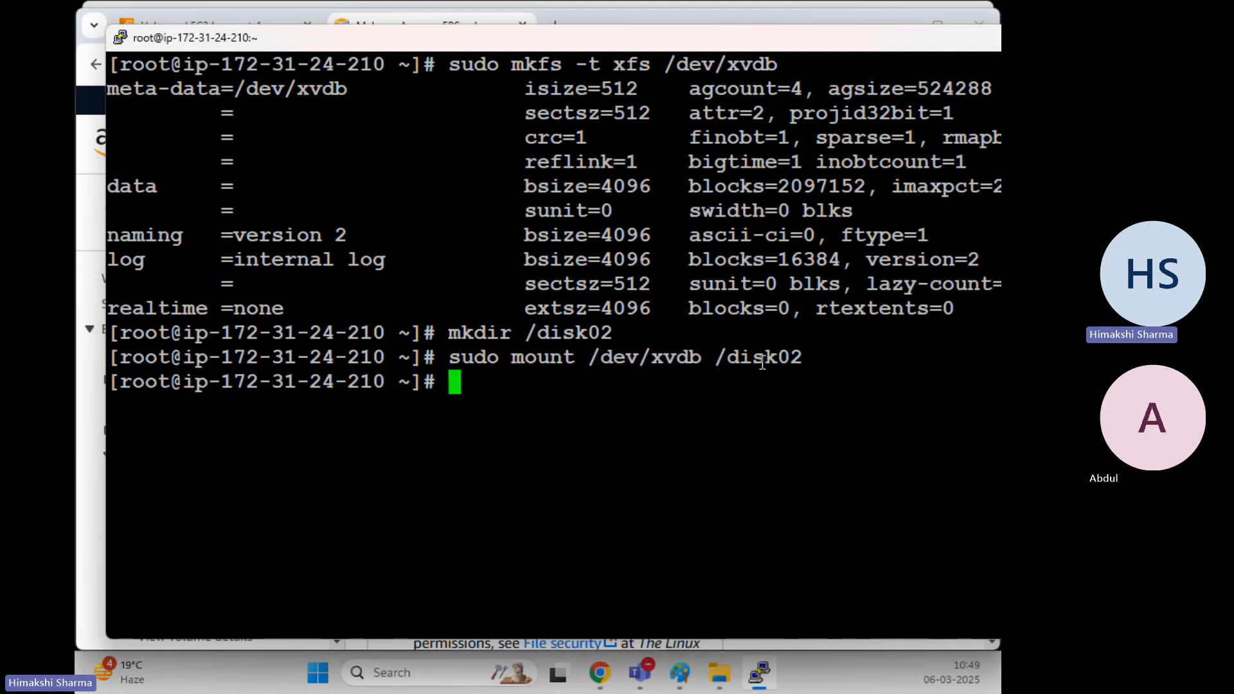
{"action": "type", "text": "clear"}
{"action": "key", "text": "Return"}
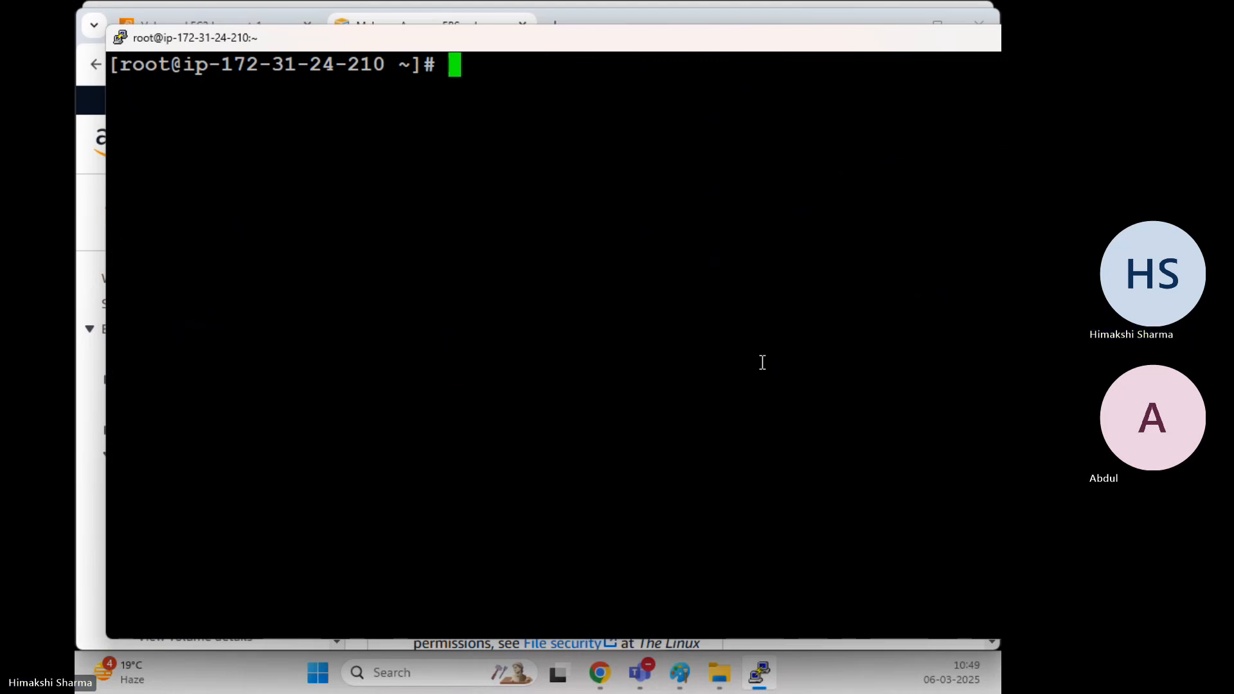
{"action": "type", "text": "df 0"}
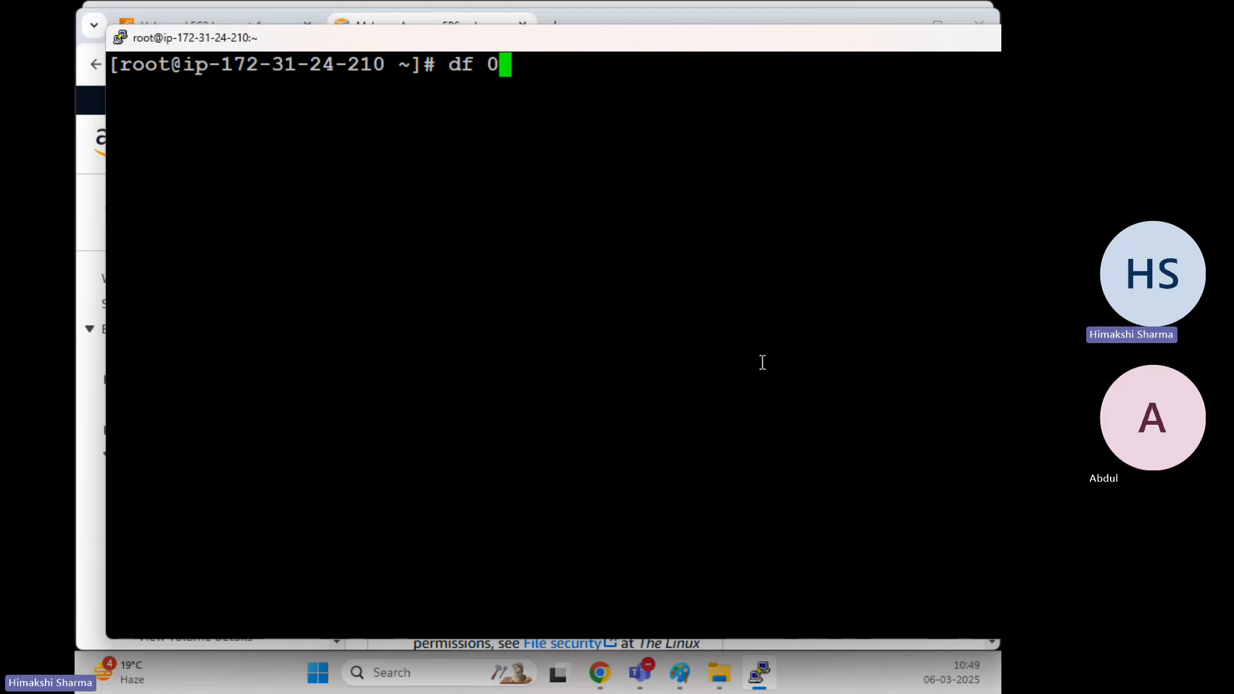
{"action": "type", "text": "h"}
{"action": "key", "text": "BackSpace"}
{"action": "key", "text": "BackSpace"}
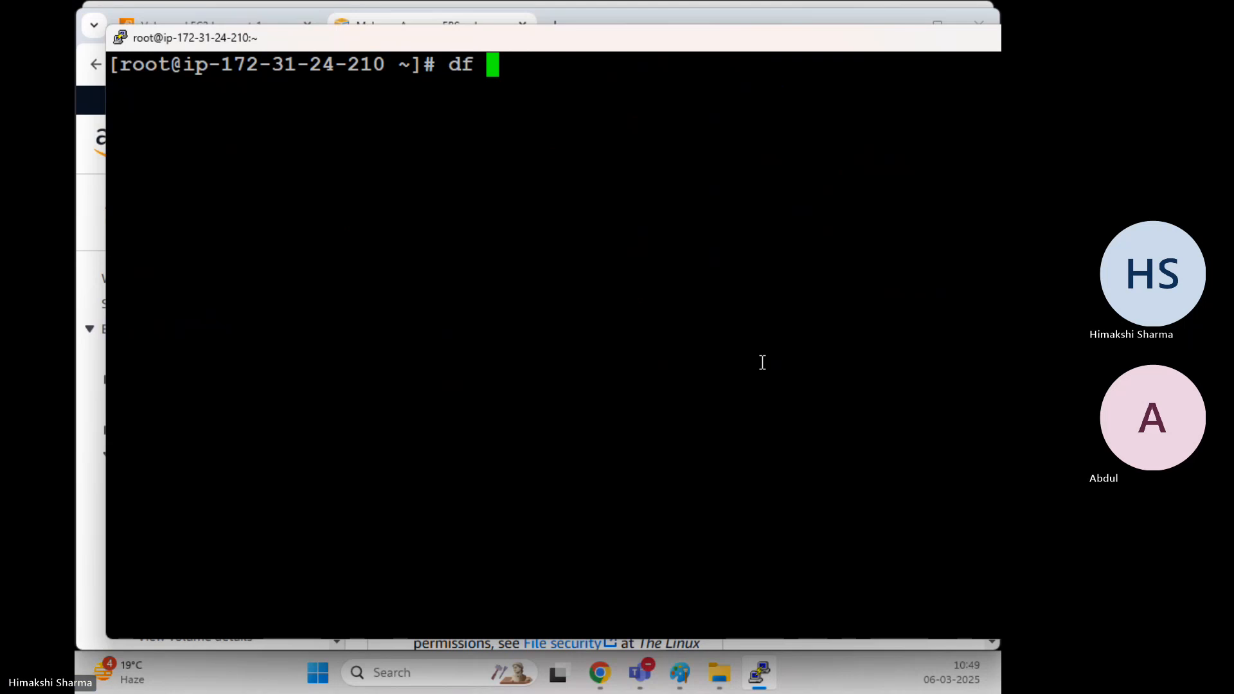
{"action": "type", "text": "-hT"}
{"action": "key", "text": "Return"}
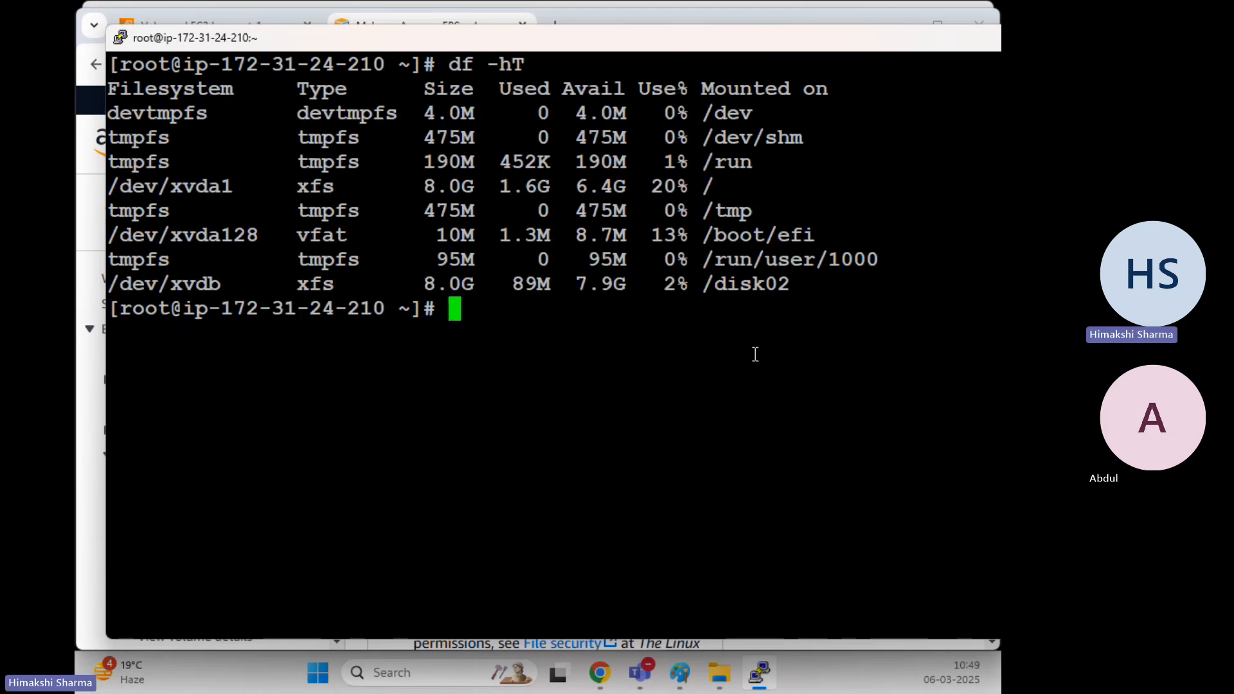
{"action": "left_click_drag", "start_coordinate": [221, 284], "coordinate": [118, 285]}
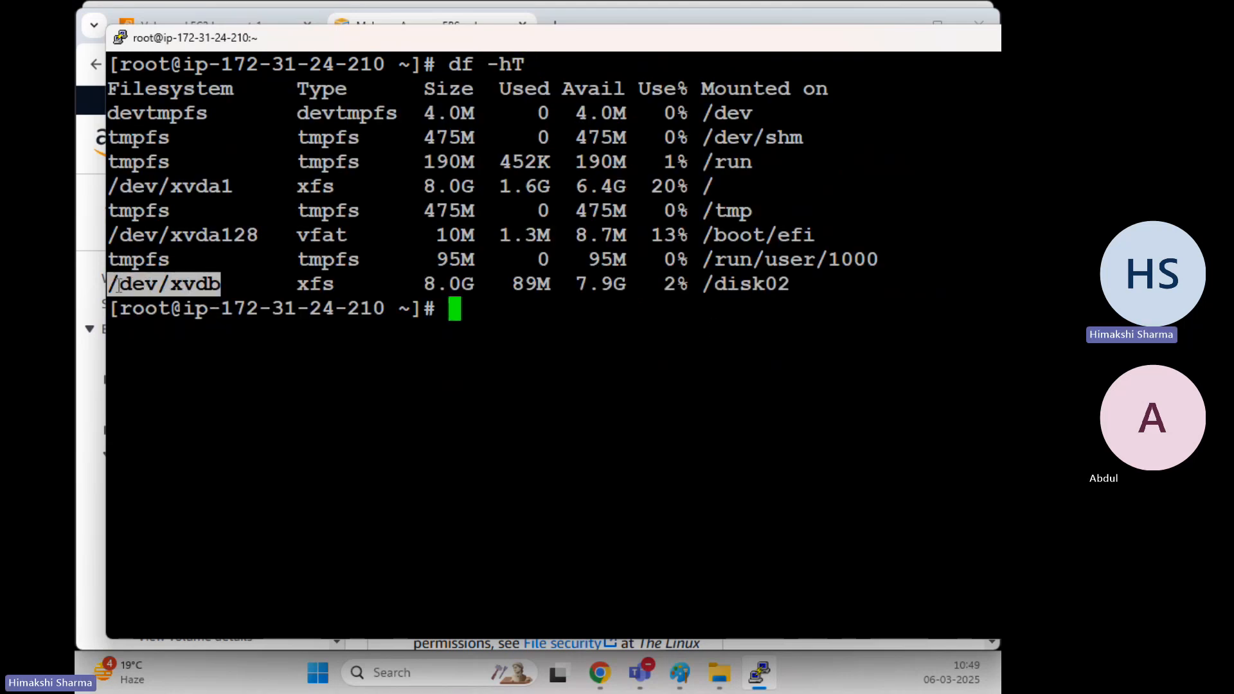
{"action": "left_click", "coordinate": [580, 283]}
{"action": "left_click_drag", "start_coordinate": [475, 284], "coordinate": [416, 288]}
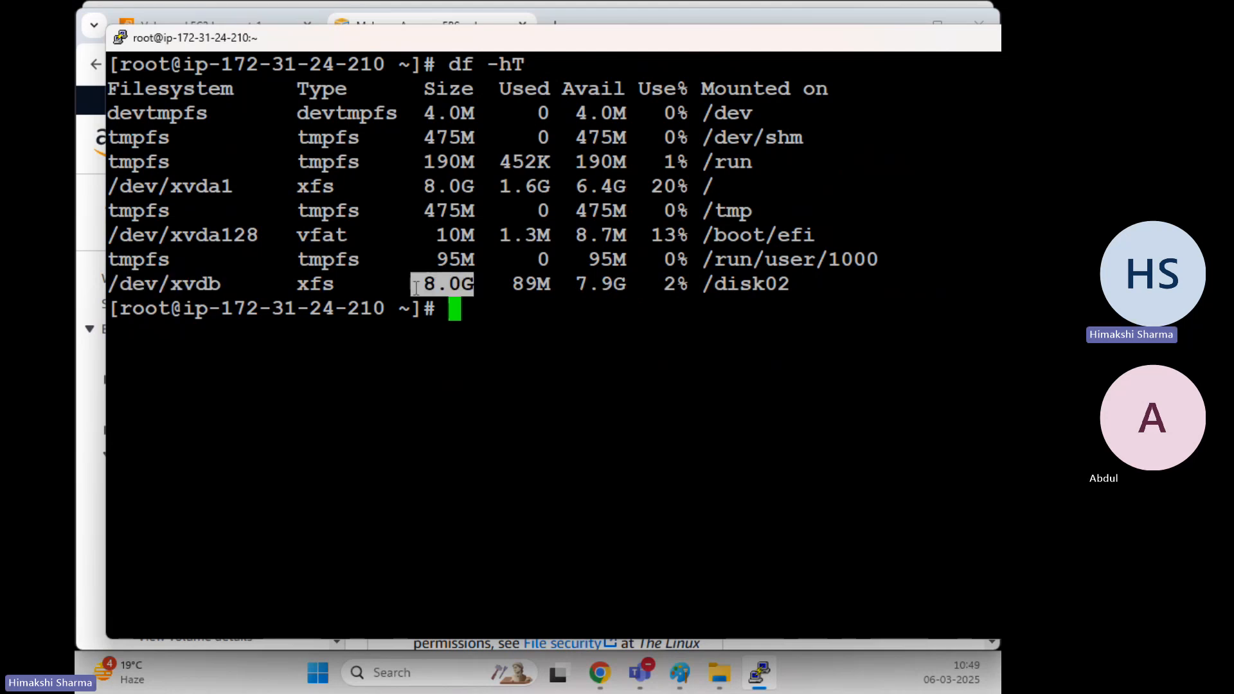
{"action": "left_click_drag", "start_coordinate": [704, 285], "coordinate": [791, 285]}
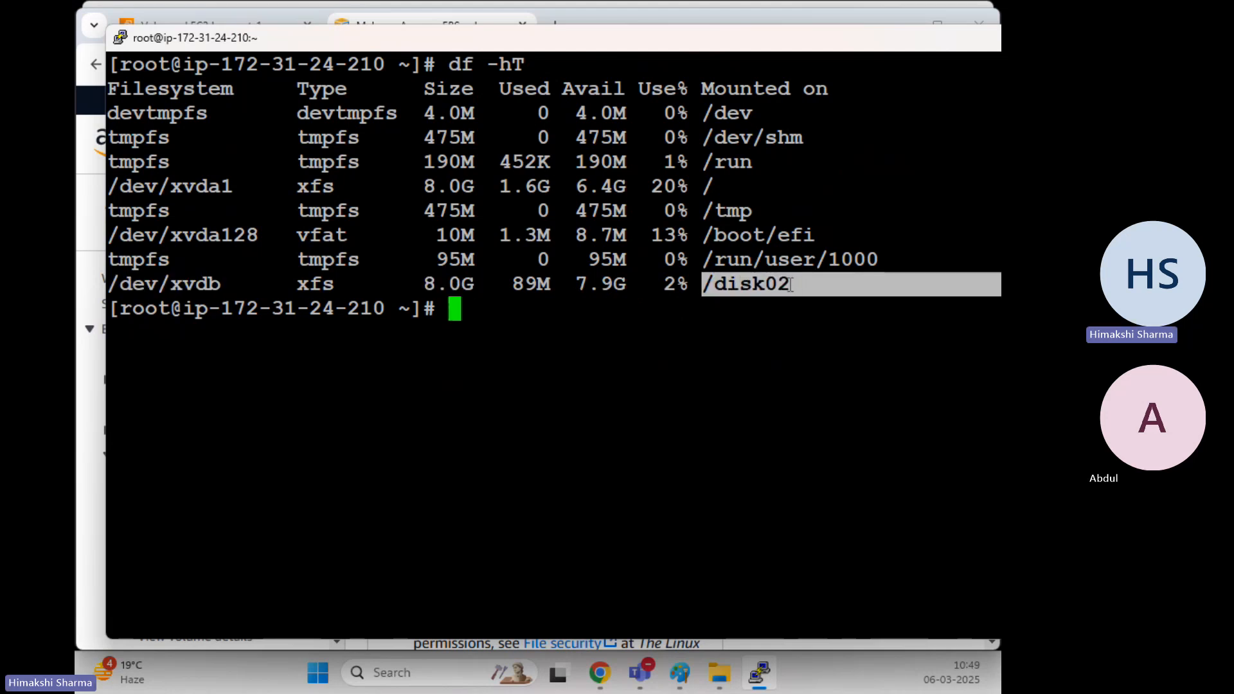
{"action": "double_click", "coordinate": [697, 343]}
{"action": "left_click", "coordinate": [518, 302]}
Move into /disk02 and create empty files 1.txt through 65.txt with touch
{"action": "type", "text": "cd"}
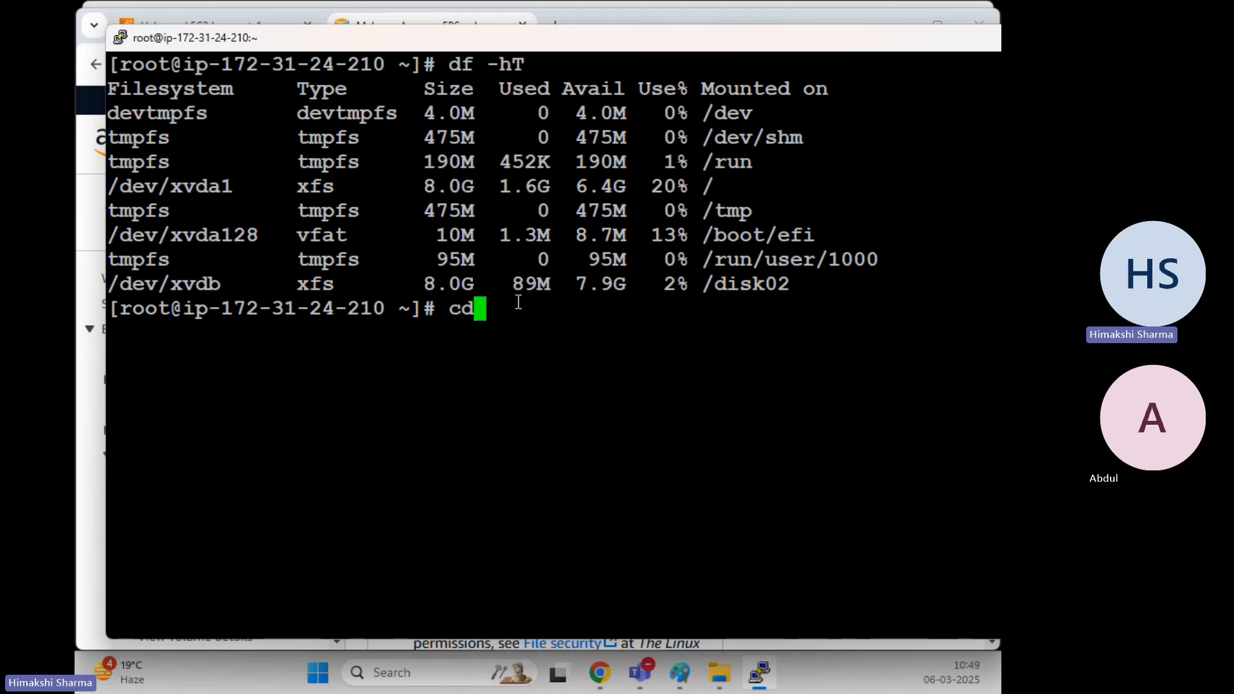
{"action": "type", "text": " /disk"}
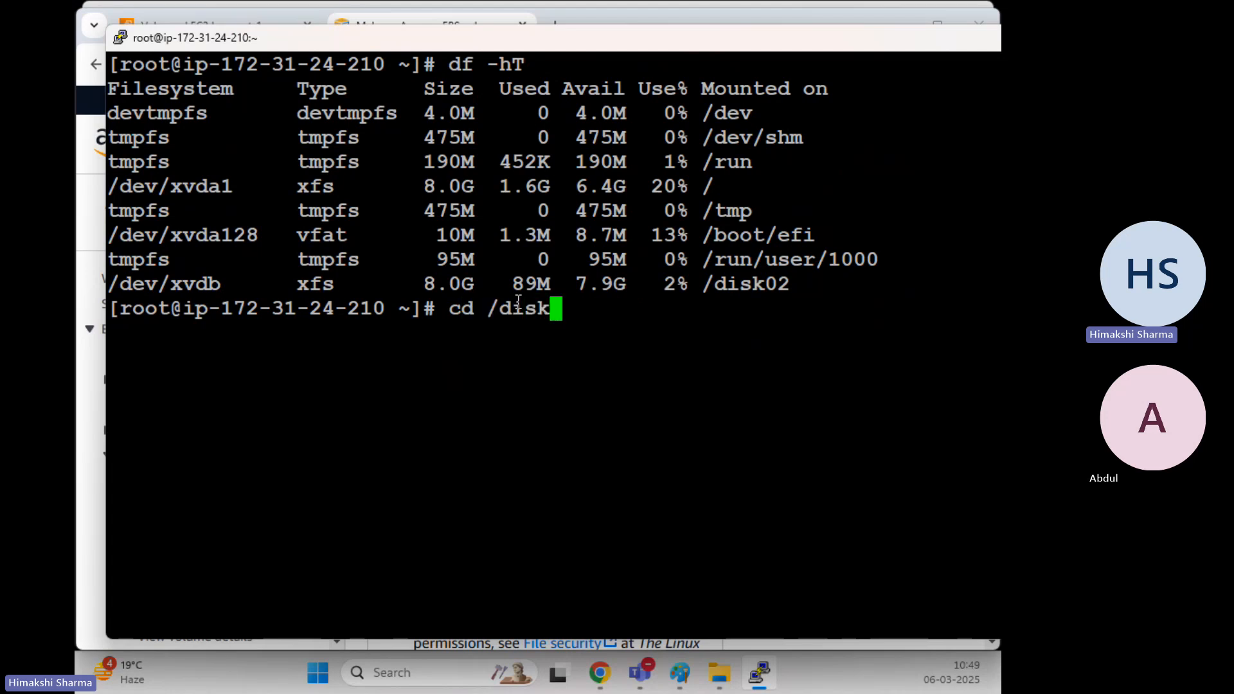
{"action": "type", "text": "02"}
{"action": "key", "text": "Return"}
{"action": "type", "text": "clear"}
{"action": "key", "text": "Return"}
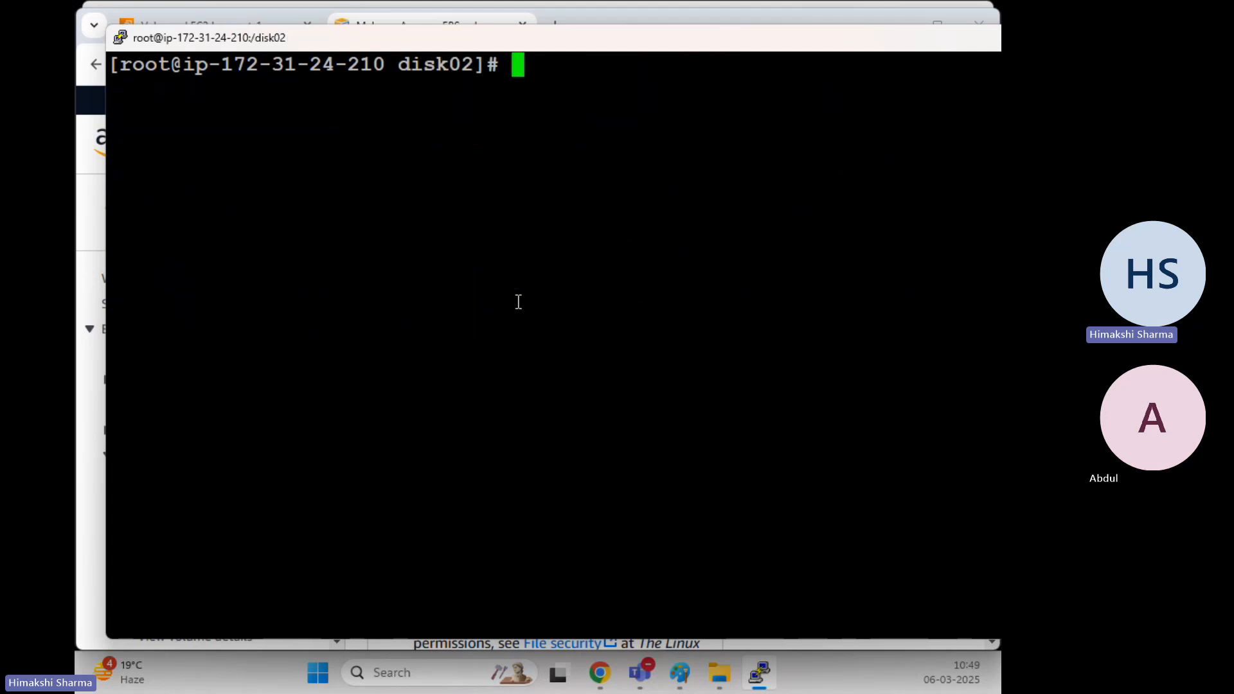
{"action": "type", "text": "touch {"}
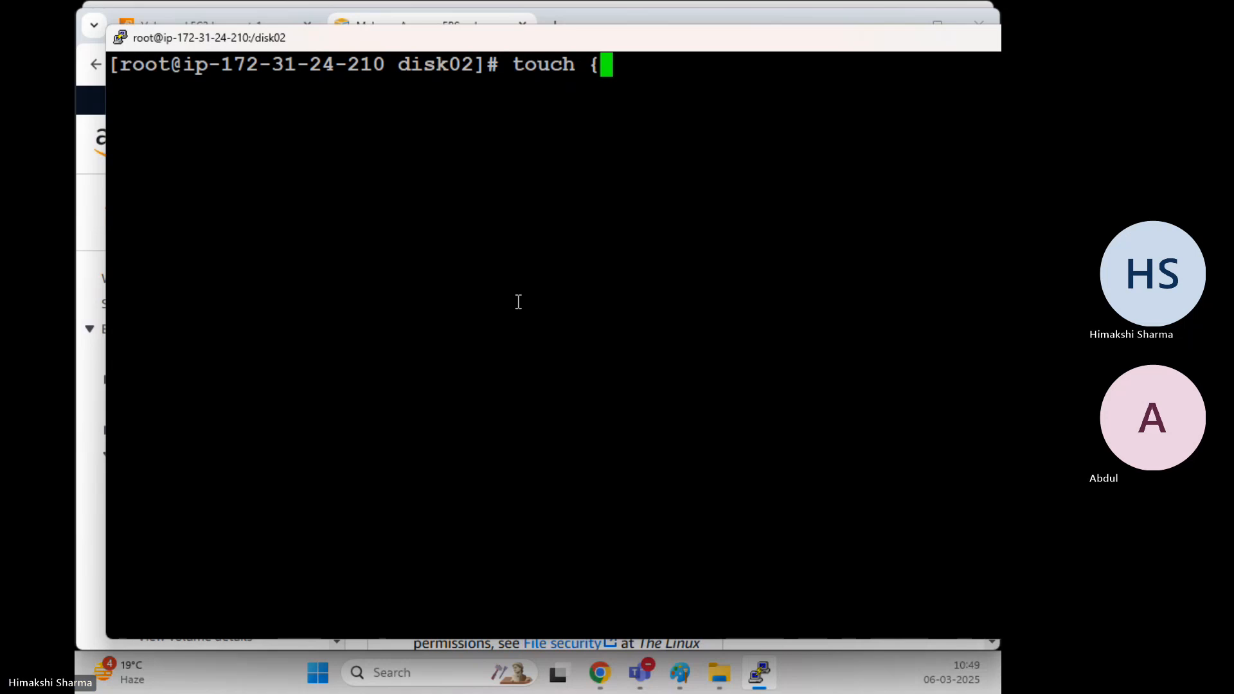
{"action": "type", "text": "1..65}.txt"}
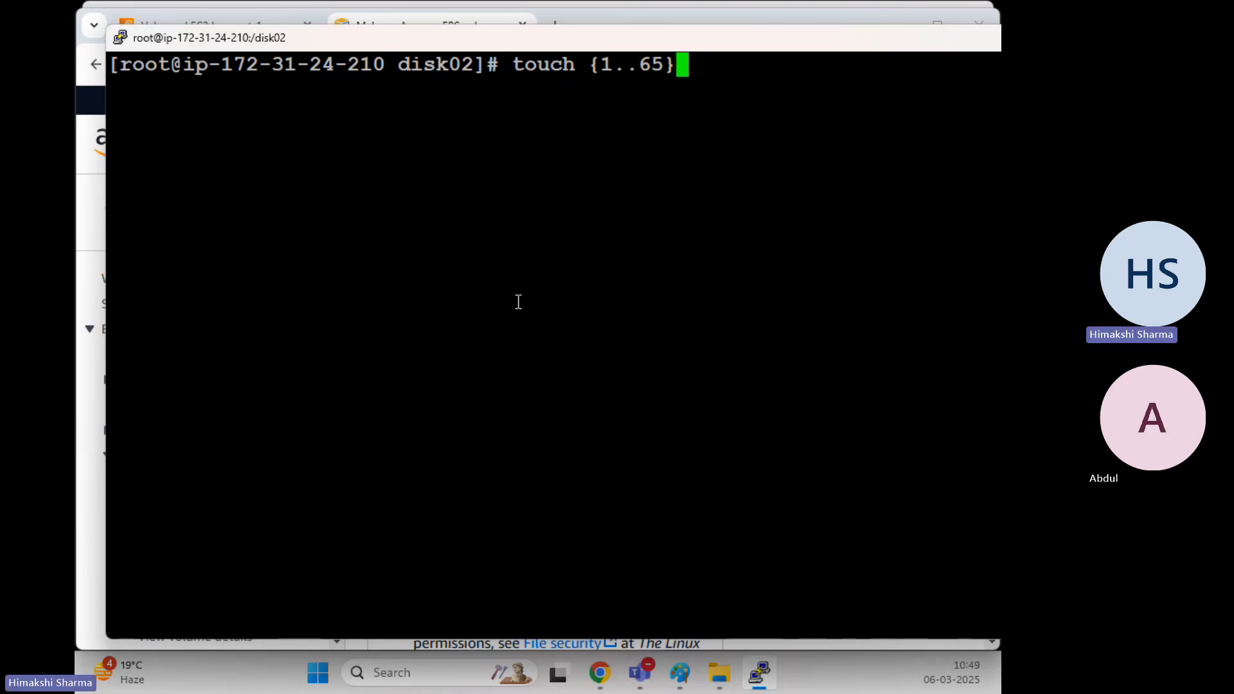
{"action": "key", "text": "Return"}
List /disk02 with ls to confirm the 65 files exist
{"action": "type", "text": "clear"}
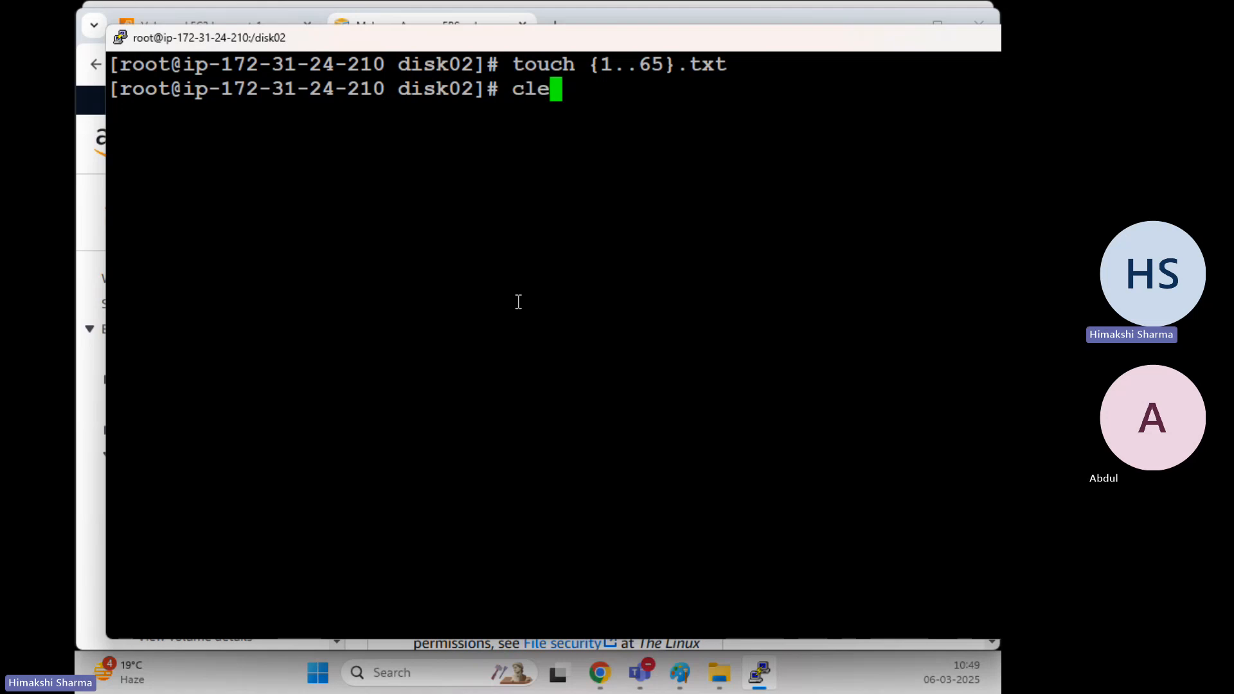
{"action": "key", "text": "Return"}
{"action": "type", "text": "ls"}
{"action": "key", "text": "Return"}
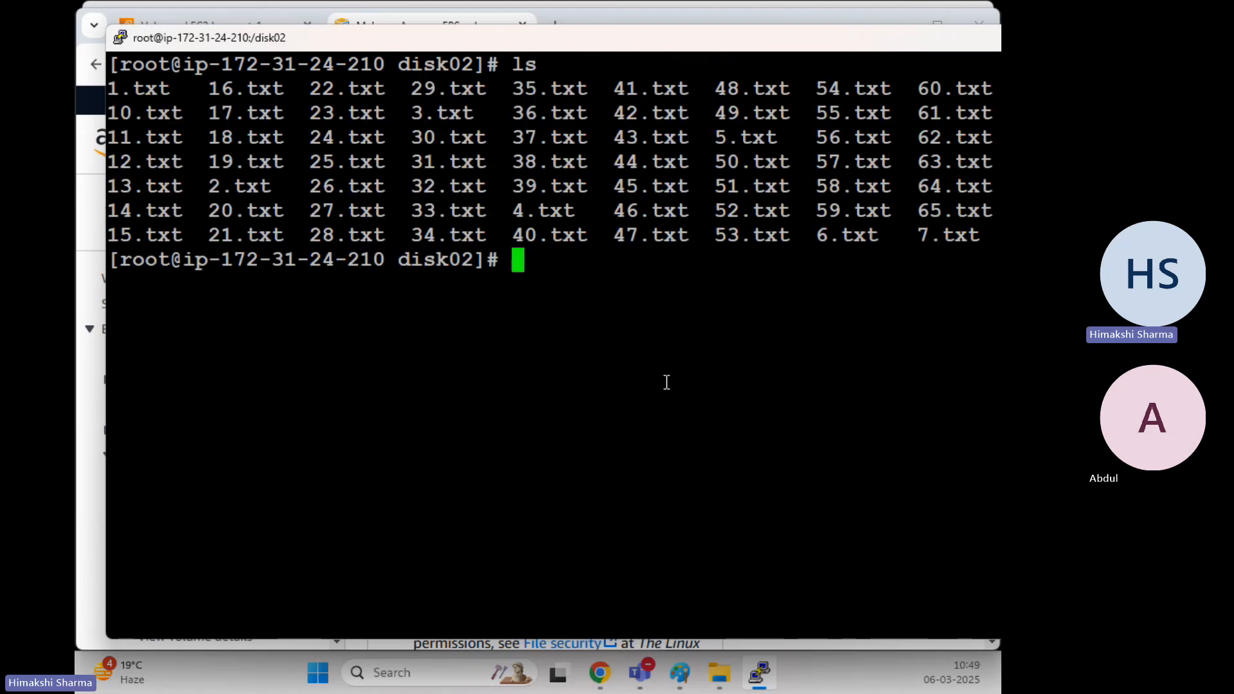
{"action": "type", "text": "clear"}
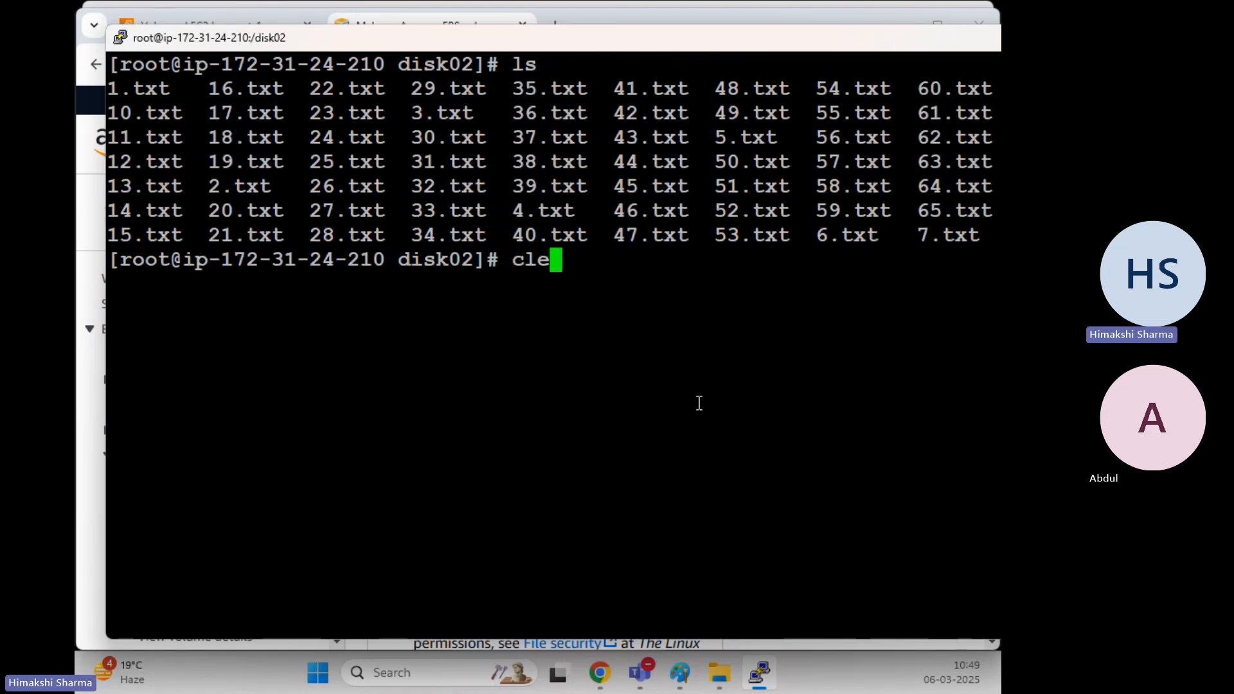
{"action": "key", "text": "Return"}
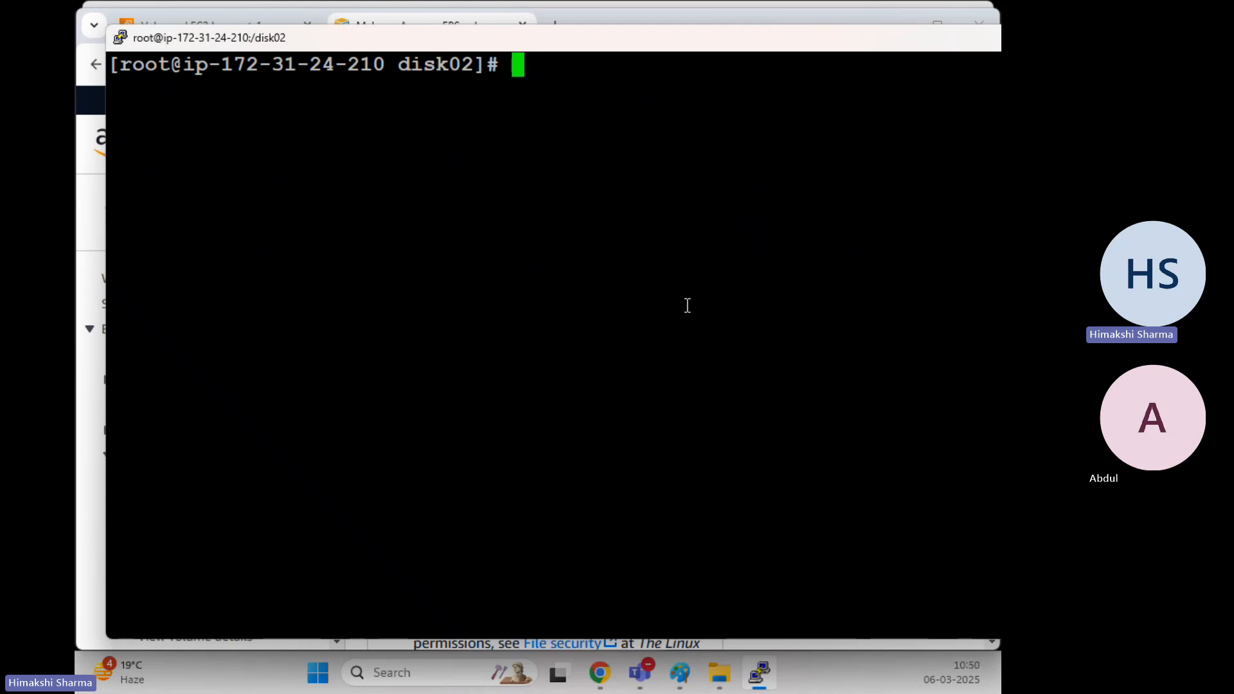
Bring the Paint notes forward, then the browser with the AWS EBS documentation
{"action": "mouse_move", "coordinate": [682, 675]}
{"action": "left_click", "coordinate": [728, 518]}
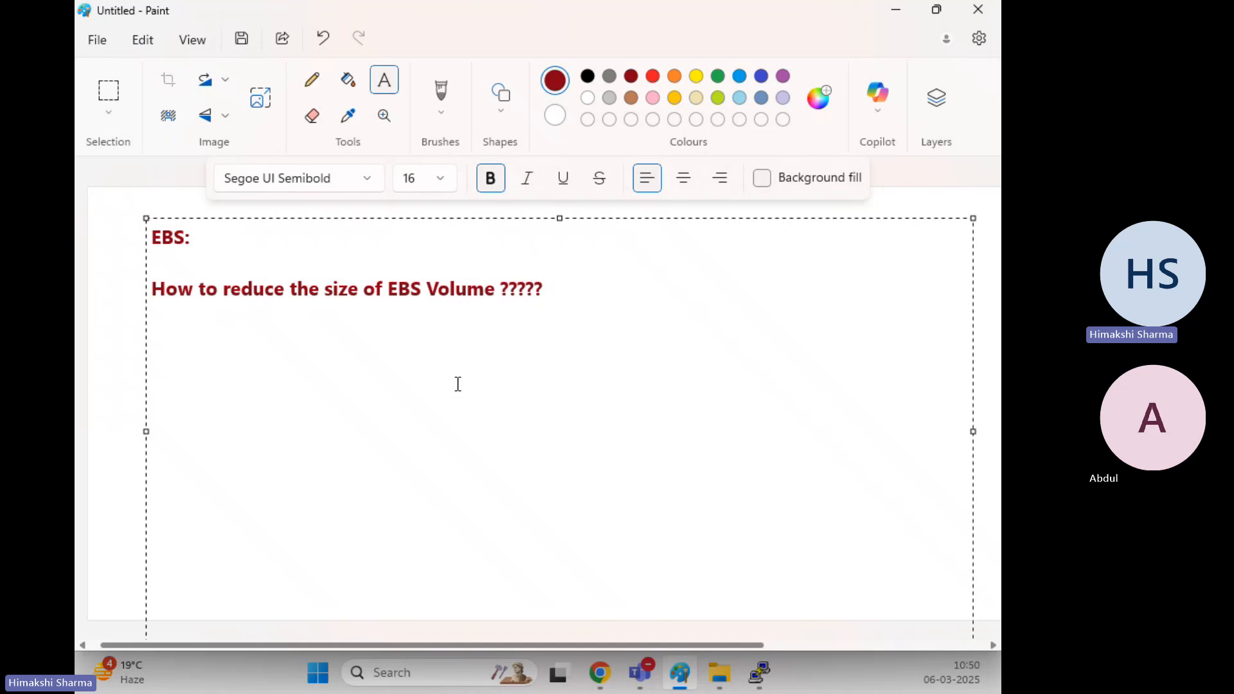
{"action": "mouse_move", "coordinate": [599, 673]}
{"action": "left_click", "coordinate": [598, 540]}
{"action": "scroll", "coordinate": [524, 483], "scroll_direction": "up", "scroll_amount": 5}
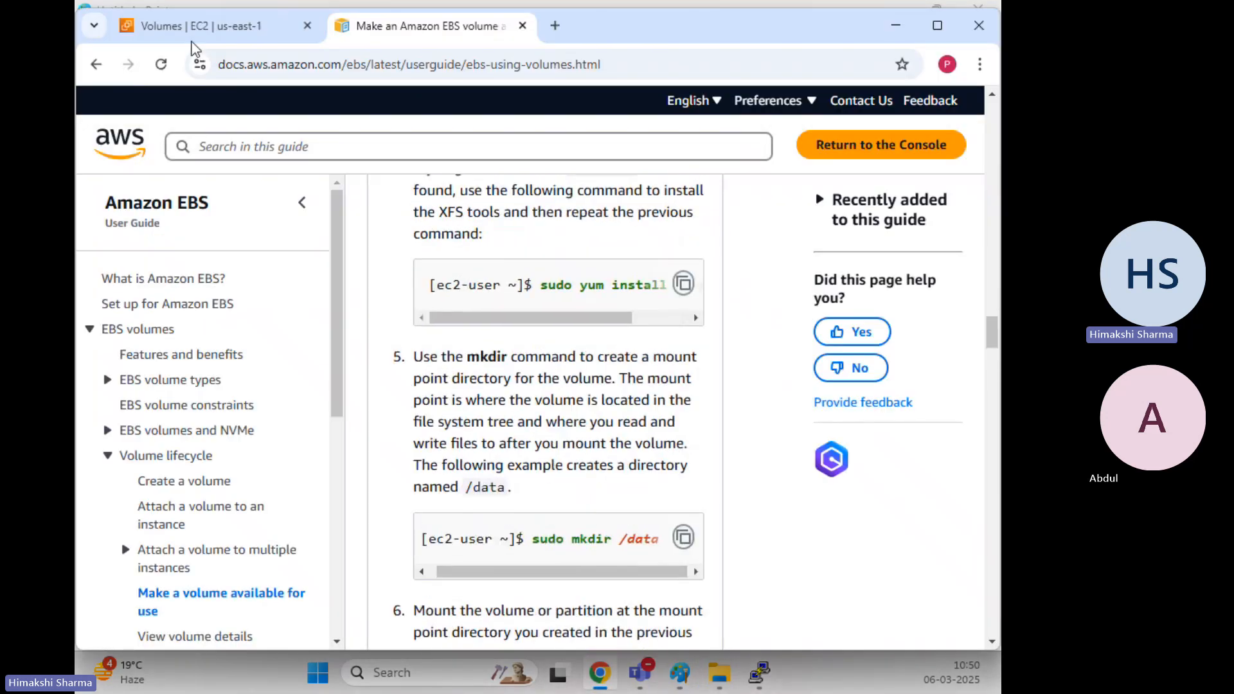
Open the Modify volume page for the Secondary-Linux volume from the Volumes list
{"action": "left_click", "coordinate": [172, 27]}
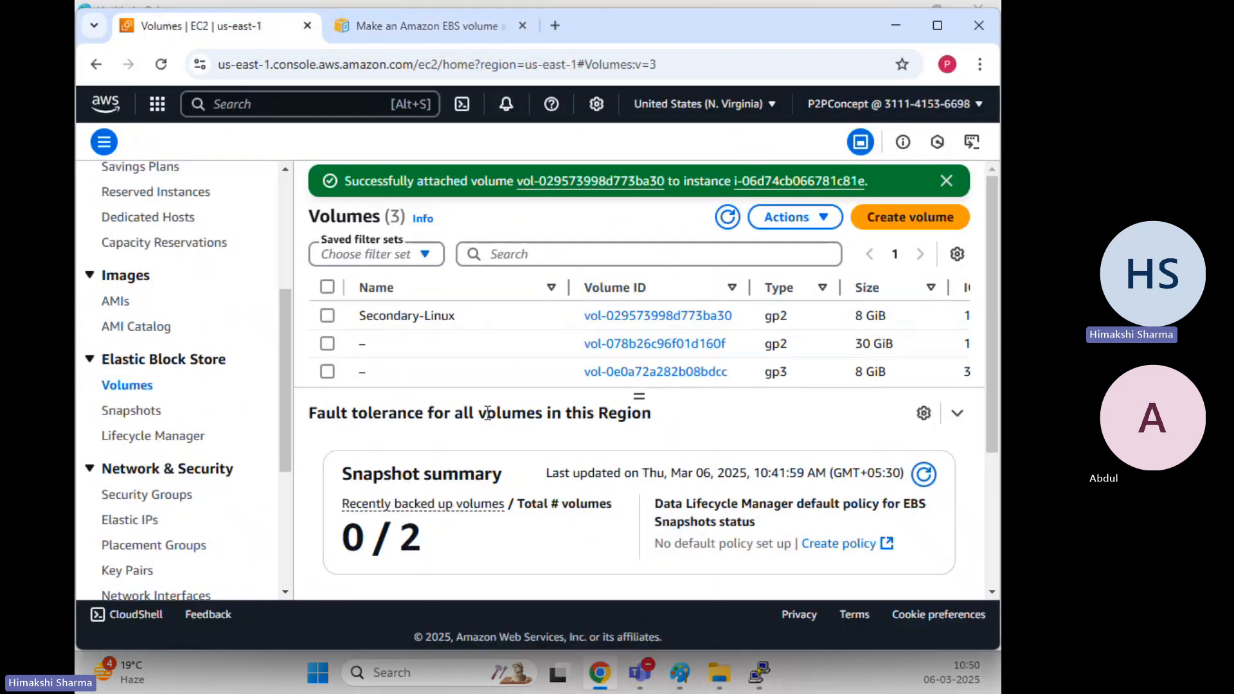
{"action": "left_click", "coordinate": [327, 321]}
{"action": "left_click", "coordinate": [946, 181]}
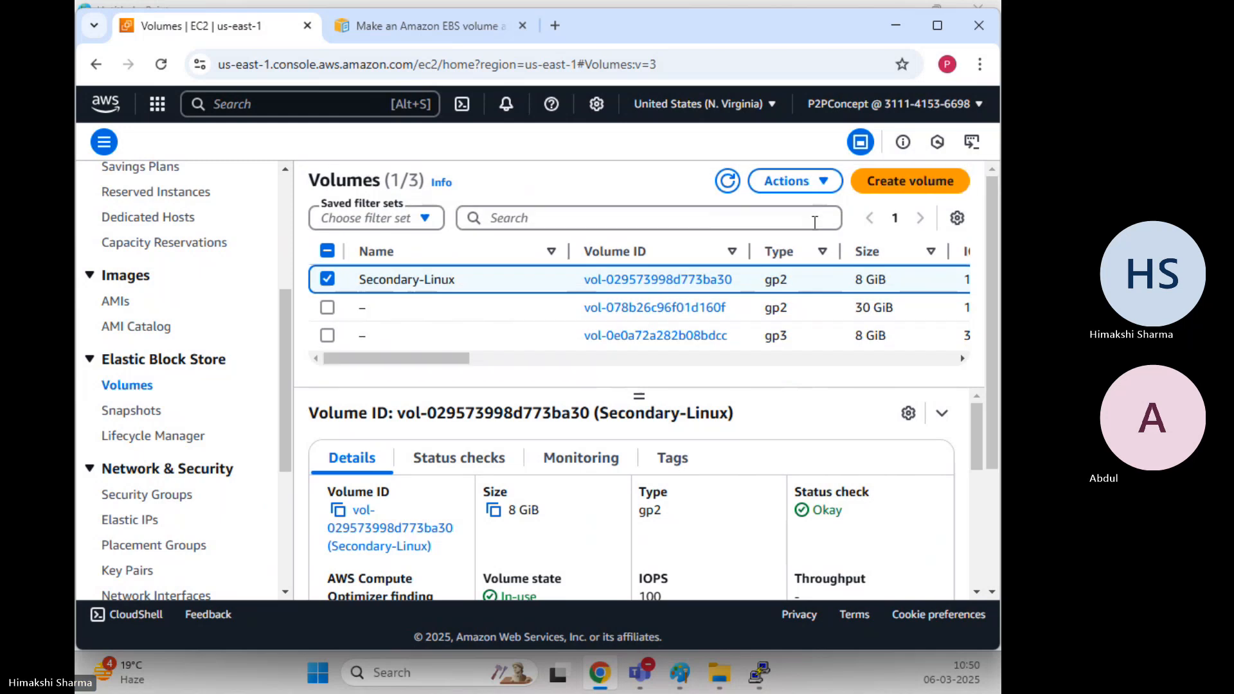
{"action": "left_click", "coordinate": [783, 190]}
{"action": "left_click", "coordinate": [675, 212]}
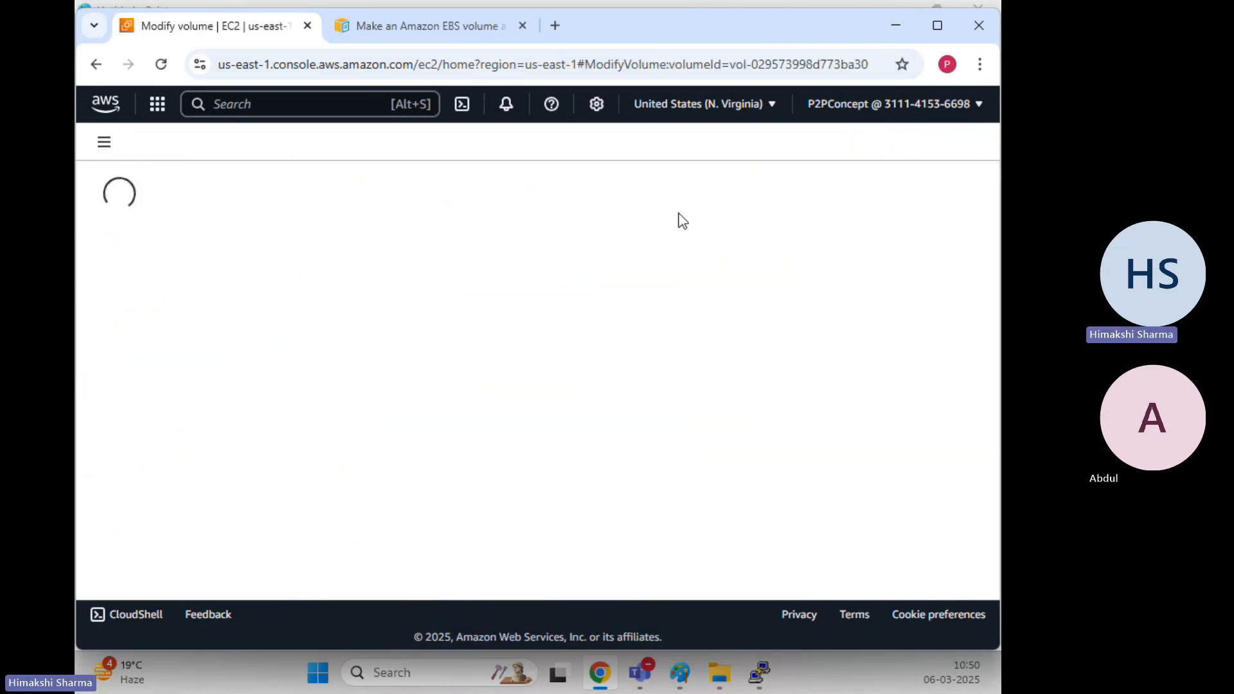
{"action": "scroll", "coordinate": [385, 283], "scroll_direction": "down", "scroll_amount": 2}
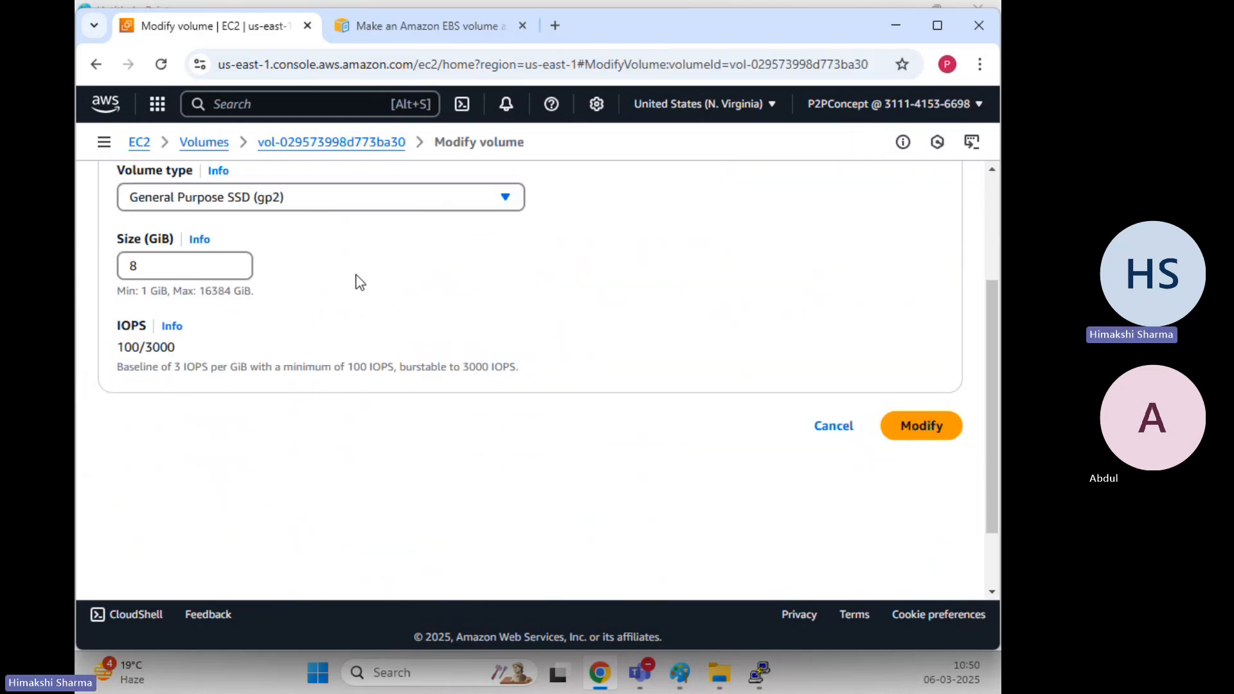
Change Size (GiB) from 8 to 5 and highlight the increase-only error
{"action": "double_click", "coordinate": [185, 264]}
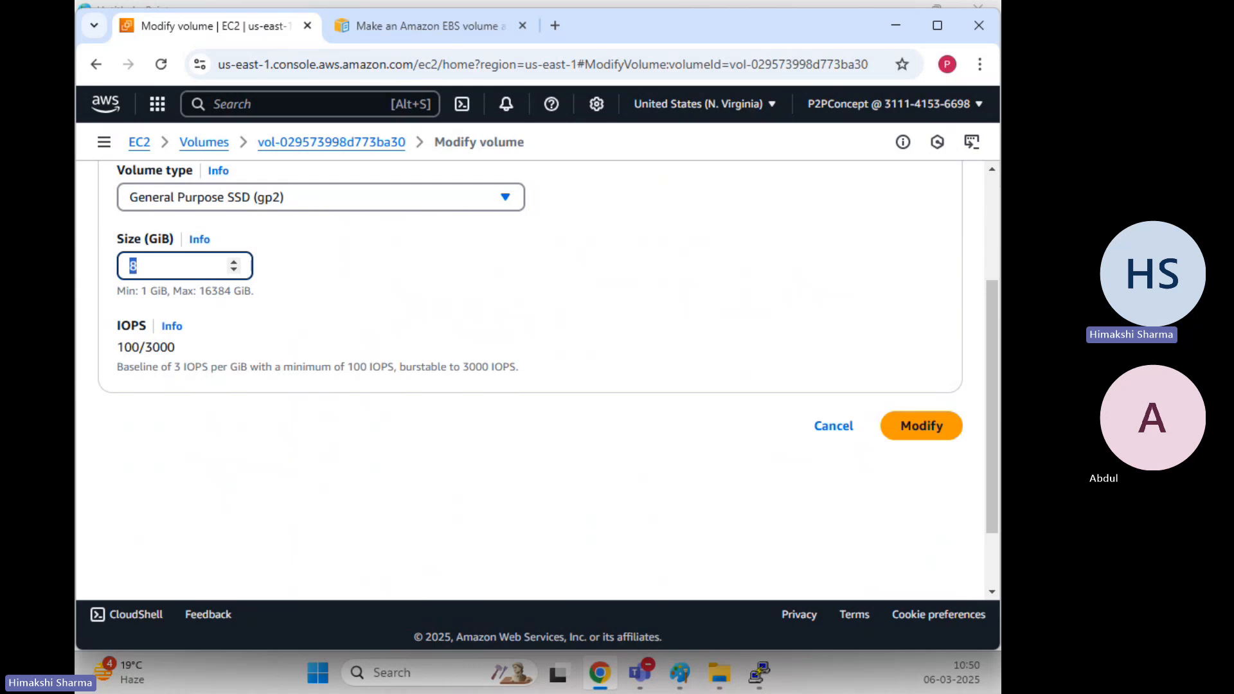
{"action": "type", "text": "5"}
{"action": "left_click", "coordinate": [540, 303]}
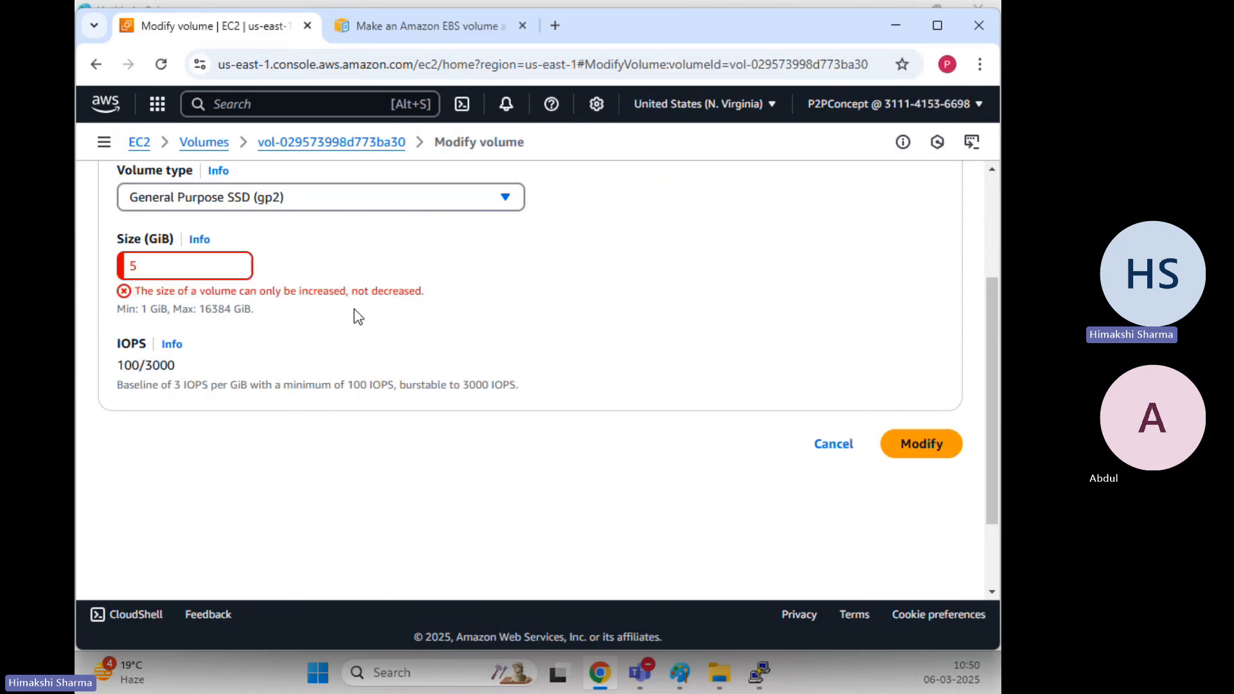
{"action": "left_click_drag", "start_coordinate": [141, 291], "coordinate": [424, 297]}
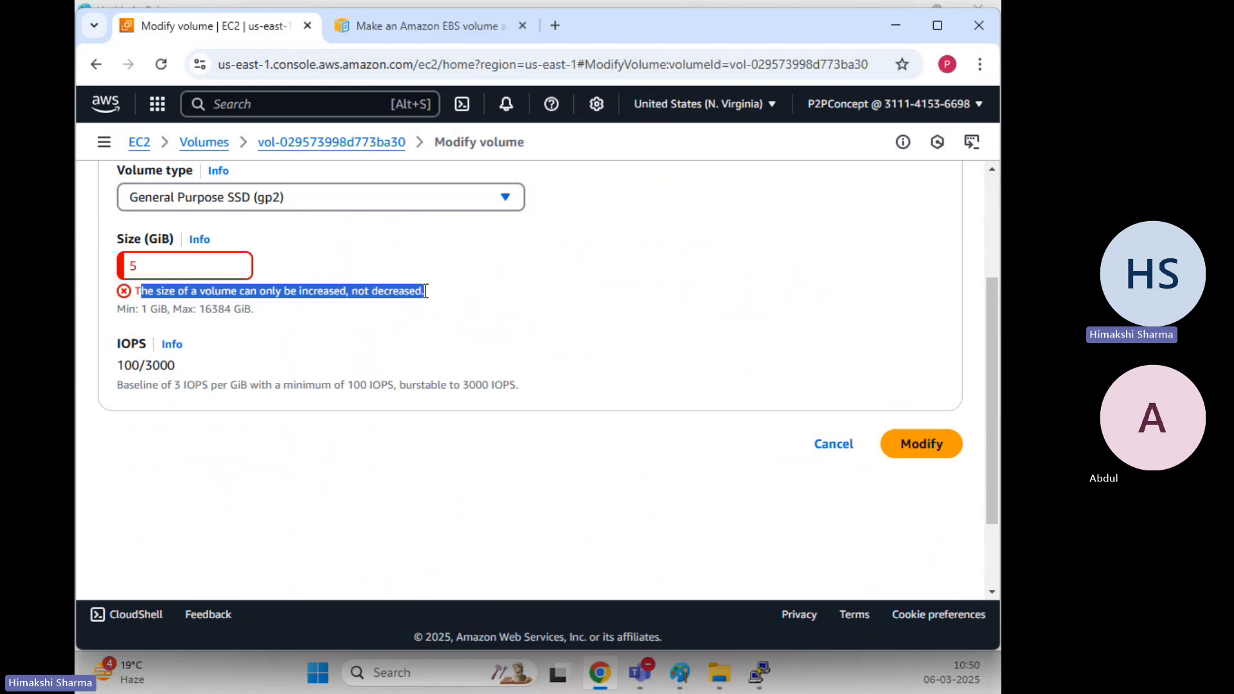
{"action": "left_click_drag", "start_coordinate": [426, 291], "coordinate": [422, 294]}
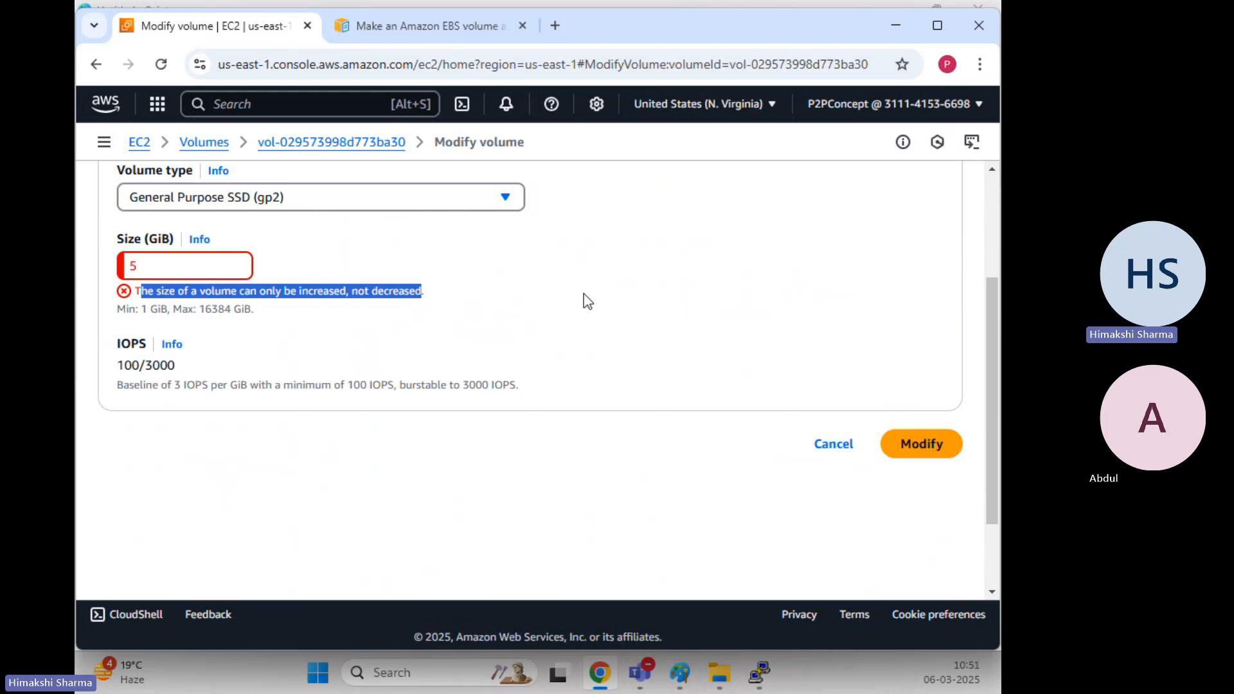
Check the Paint notes, then cancel shrinking Secondary-Linux to 5 GiB and return to Volumes
{"action": "left_click", "coordinate": [662, 536]}
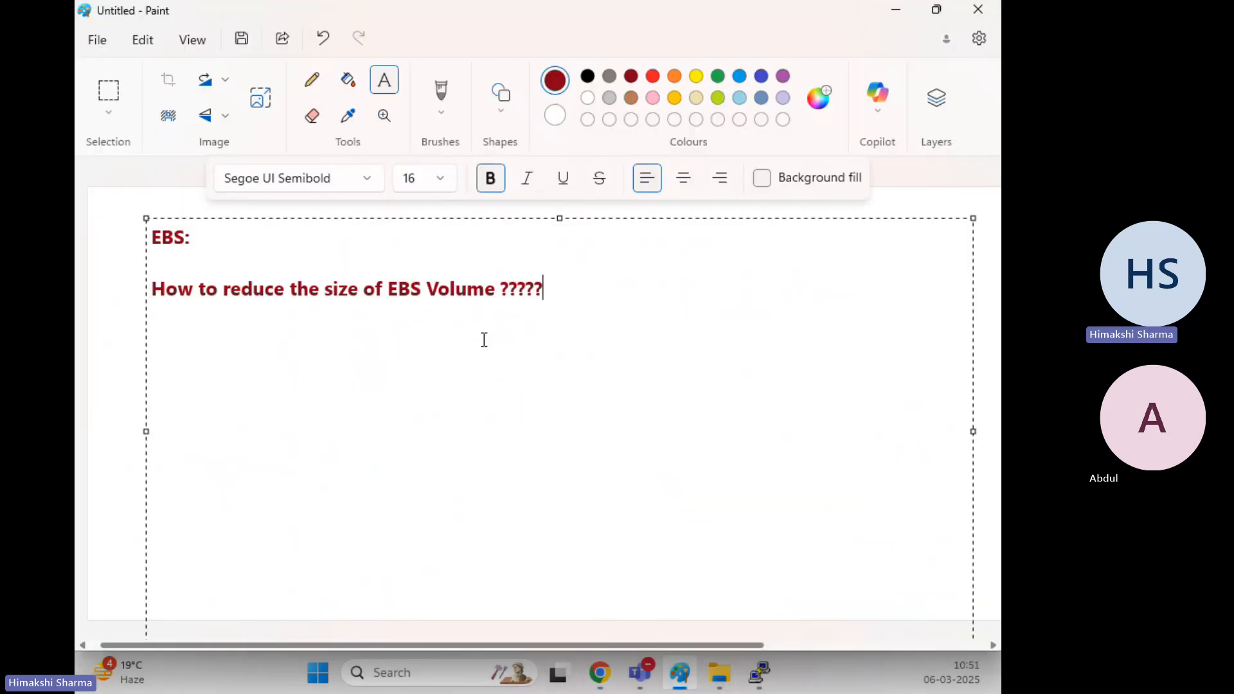
{"action": "left_click", "coordinate": [896, 10]}
{"action": "left_click", "coordinate": [537, 334]}
{"action": "scroll", "coordinate": [562, 394], "scroll_direction": "up", "scroll_amount": 3}
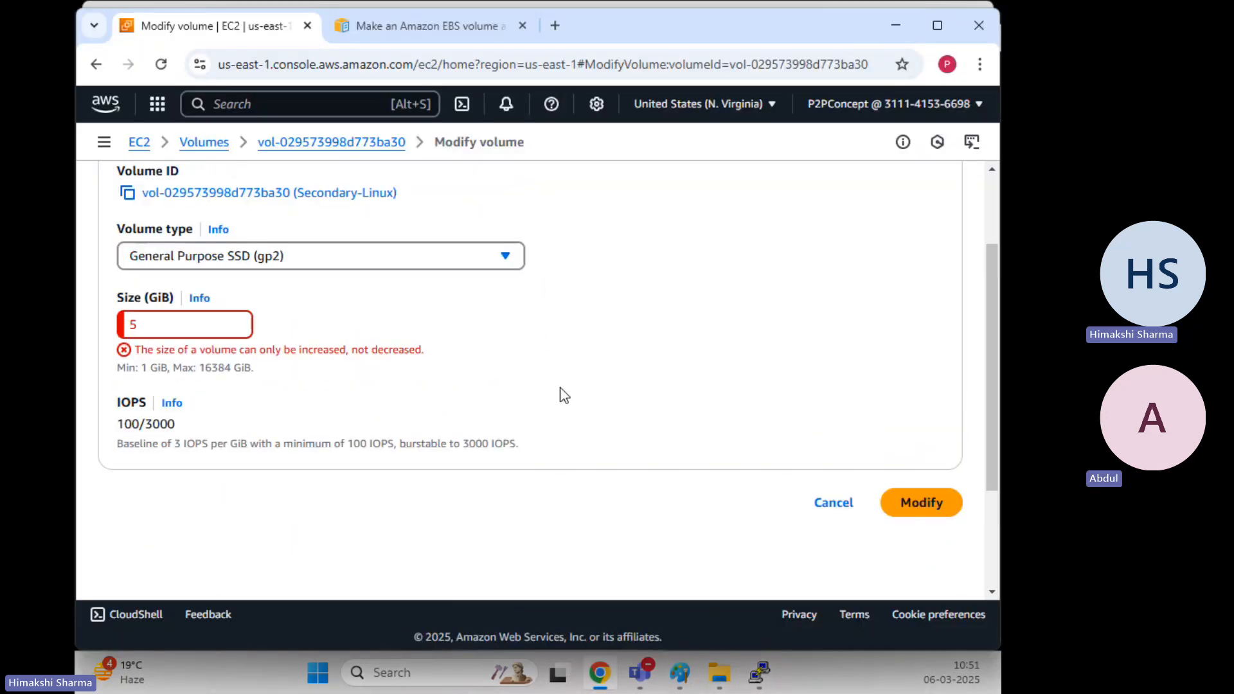
{"action": "scroll", "coordinate": [890, 430], "scroll_direction": "down", "scroll_amount": 5}
{"action": "left_click", "coordinate": [833, 336]}
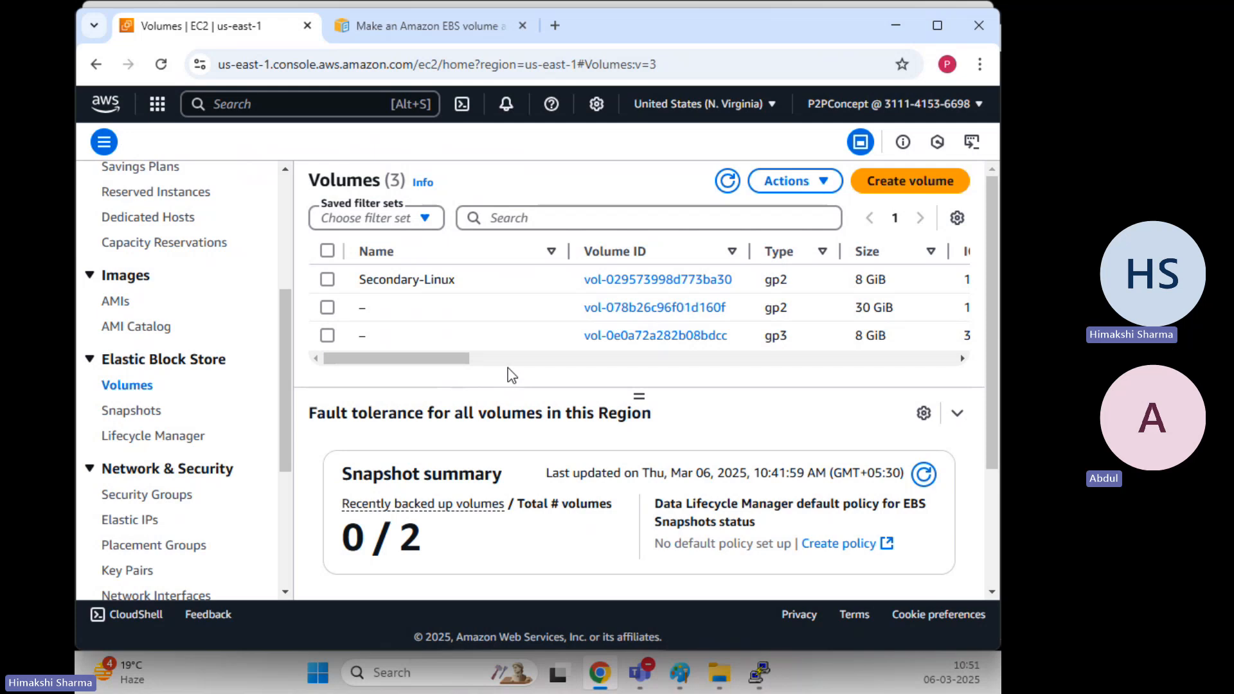
Start a new gp2 volume of 4 GiB in availability zone us-east-1c
{"action": "left_click", "coordinate": [923, 188]}
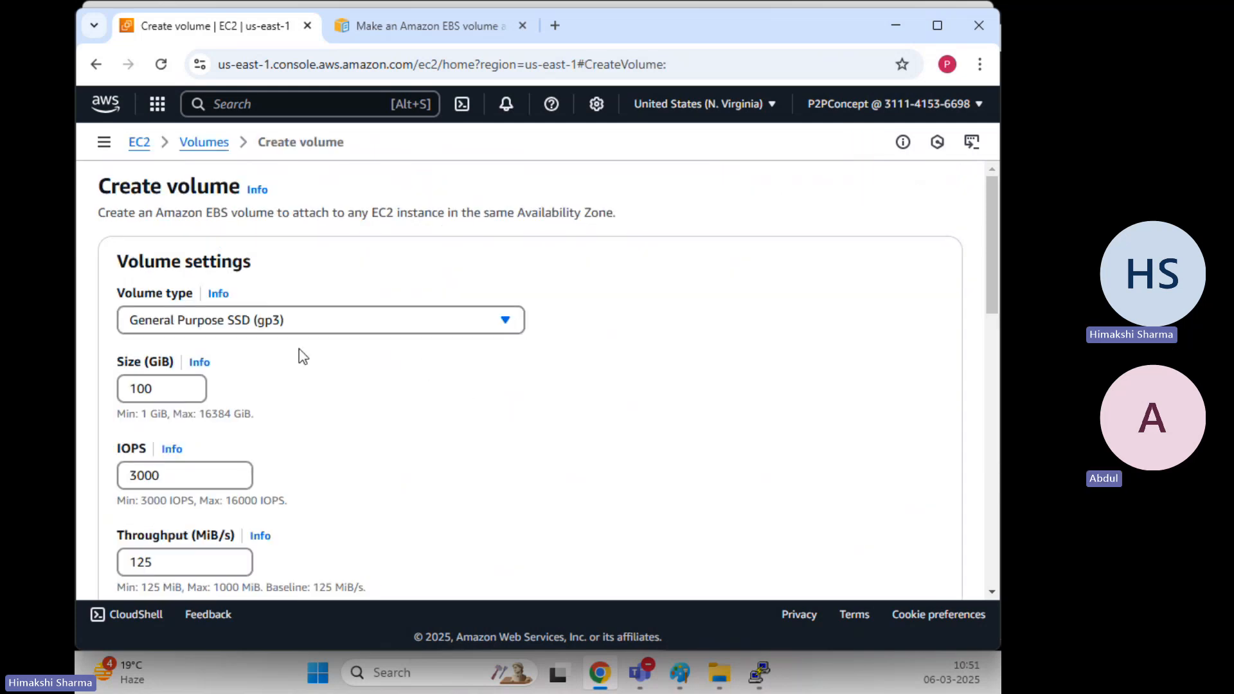
{"action": "left_click", "coordinate": [261, 324]}
{"action": "left_click", "coordinate": [257, 341]}
{"action": "left_click", "coordinate": [256, 331]}
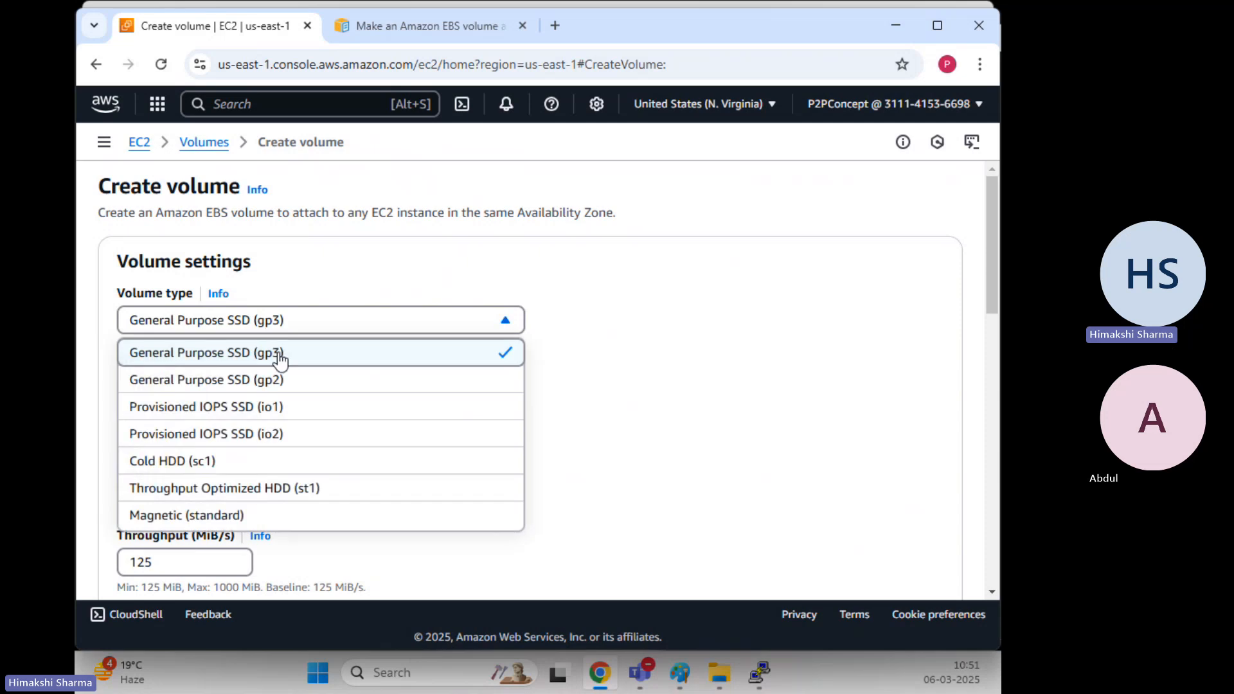
{"action": "left_click", "coordinate": [270, 378]}
{"action": "left_click_drag", "start_coordinate": [180, 390], "coordinate": [109, 393]}
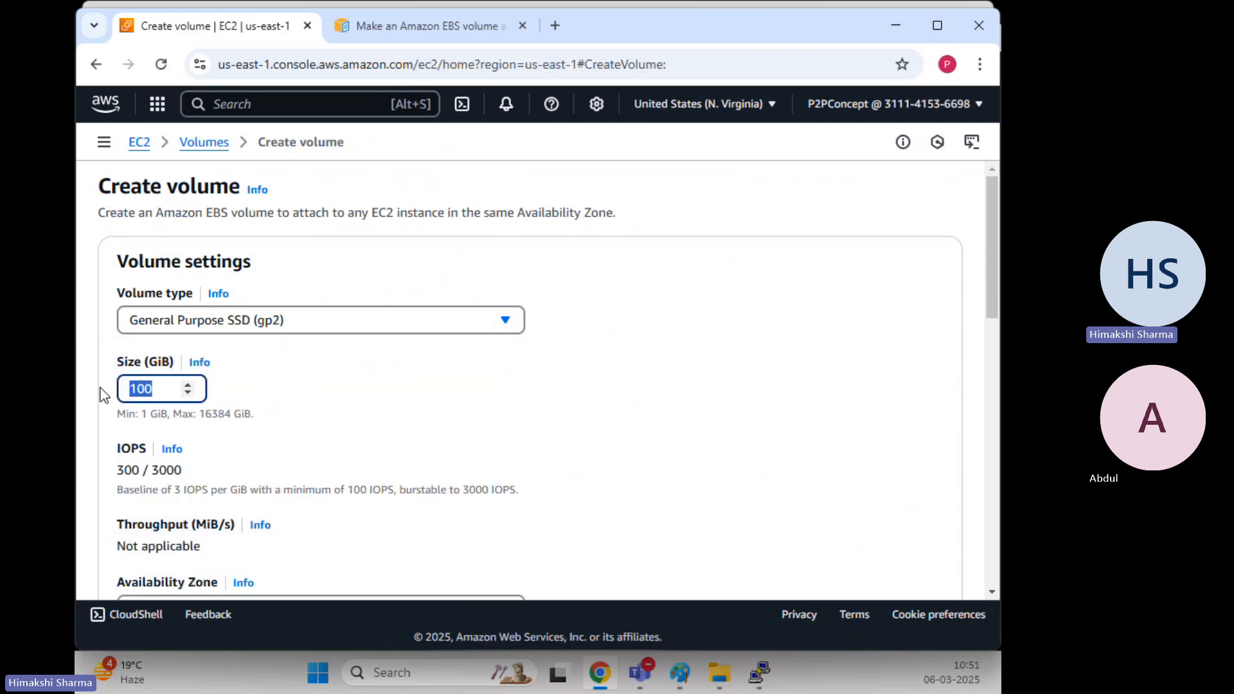
{"action": "type", "text": "4"}
{"action": "left_click", "coordinate": [296, 387]}
{"action": "scroll", "coordinate": [297, 384], "scroll_direction": "down", "scroll_amount": 3}
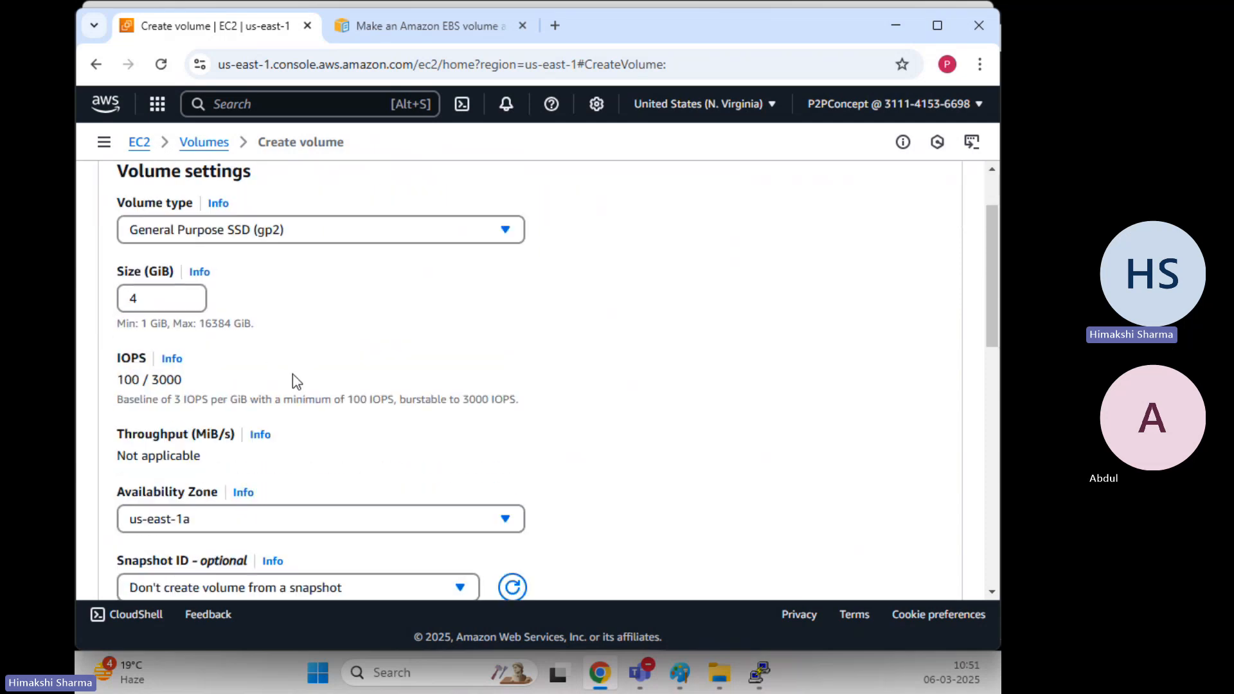
{"action": "left_click", "coordinate": [226, 432]}
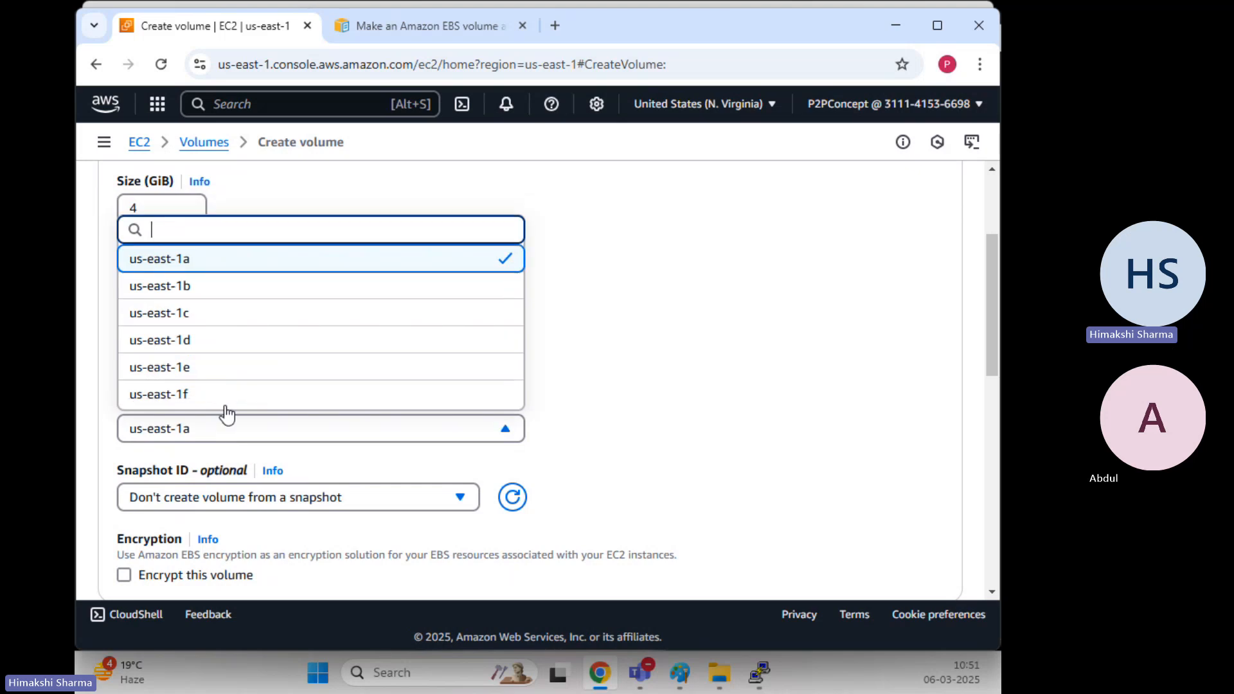
{"action": "left_click", "coordinate": [209, 320]}
Add the tag Name = Third-Volume and create the volume
{"action": "scroll", "coordinate": [649, 353], "scroll_direction": "down", "scroll_amount": 6}
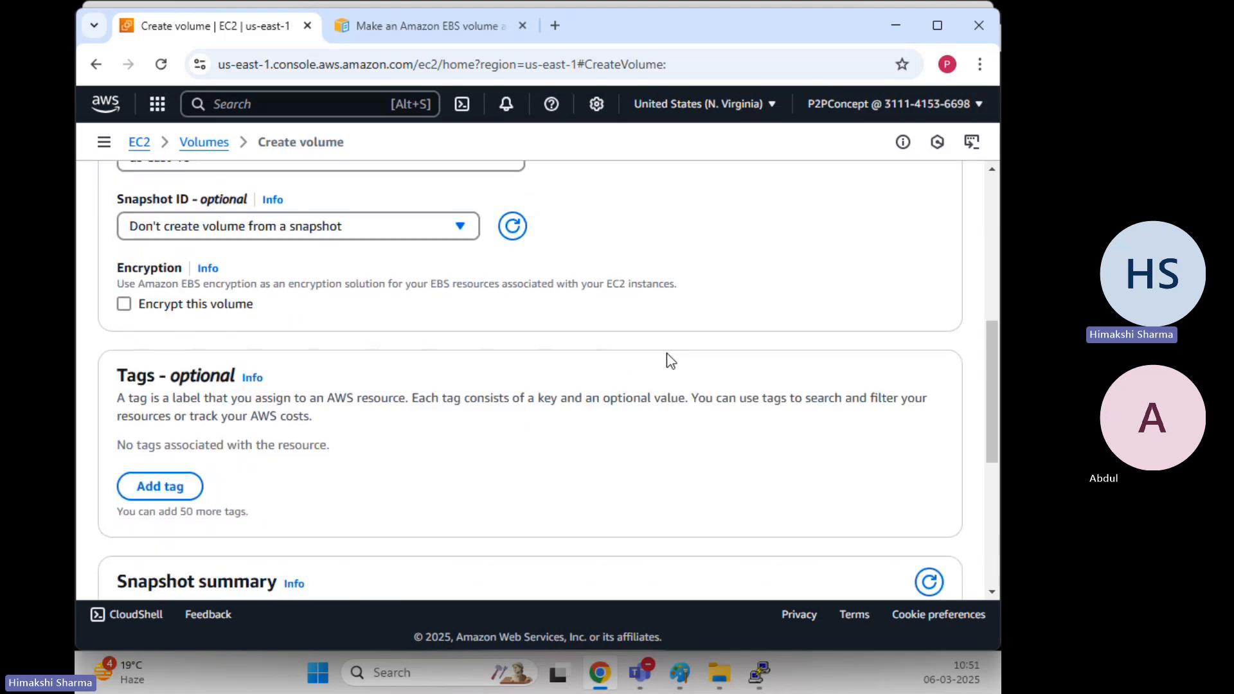
{"action": "left_click", "coordinate": [161, 396]}
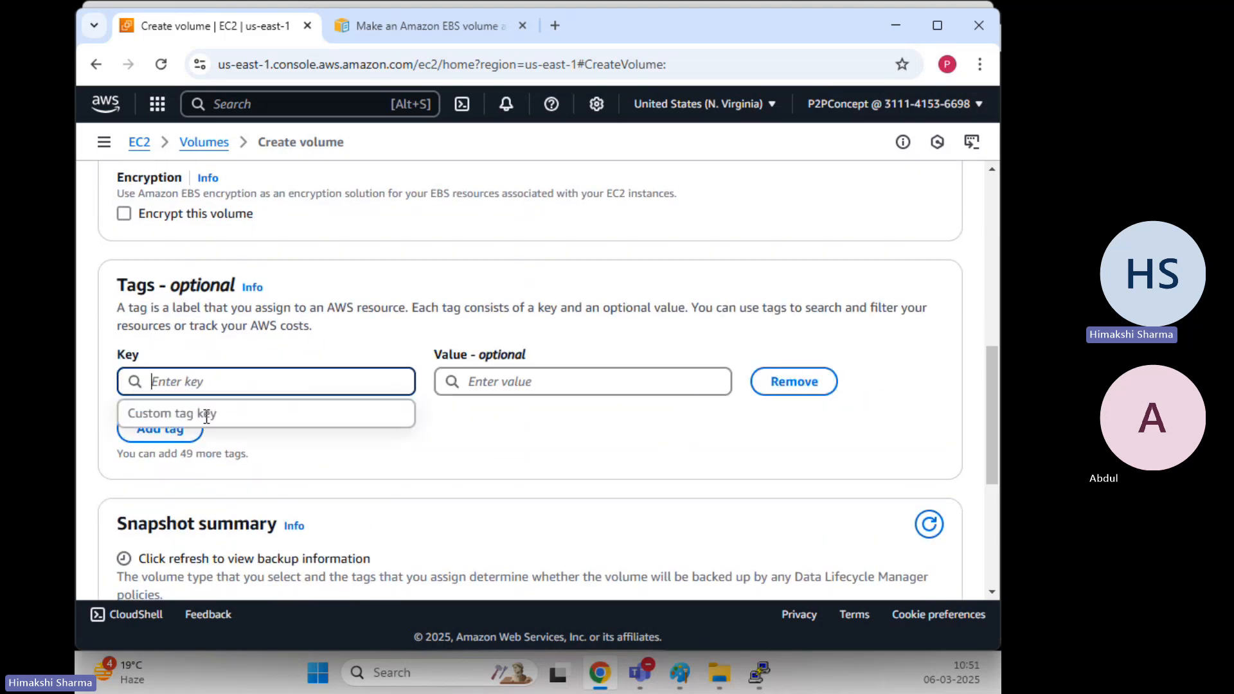
{"action": "left_click", "coordinate": [259, 386]}
{"action": "type", "text": "Name"}
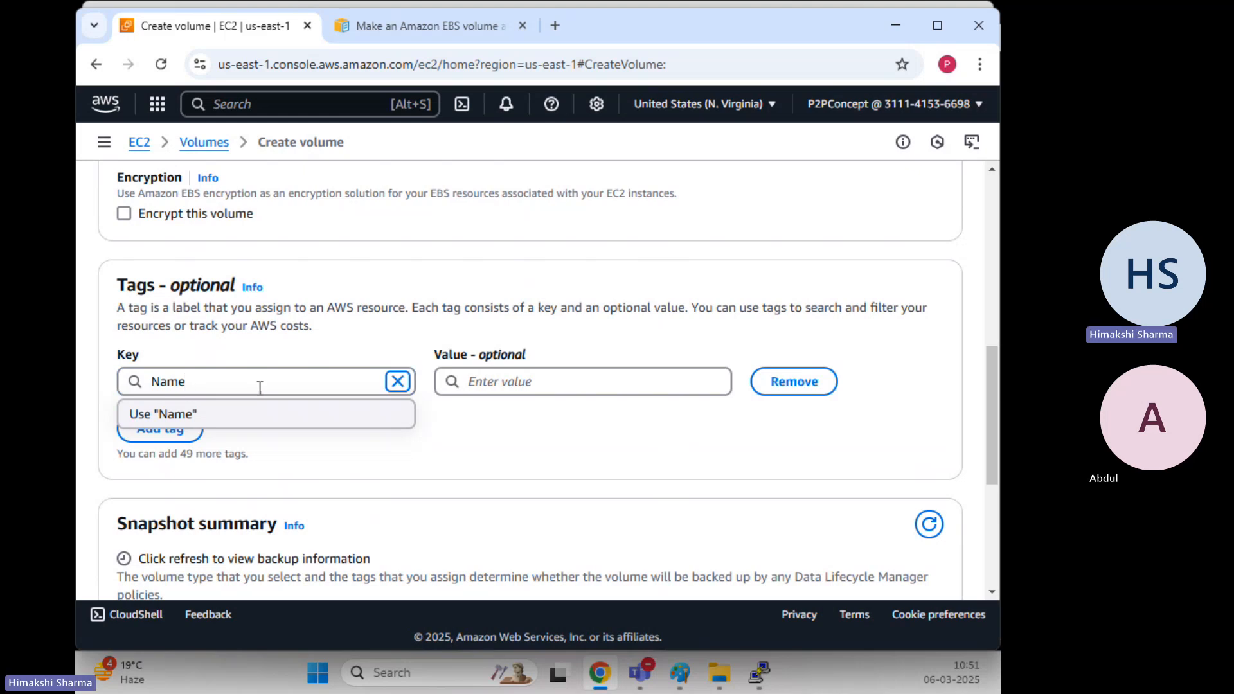
{"action": "key", "text": "Tab"}
{"action": "type", "text": "Thir"}
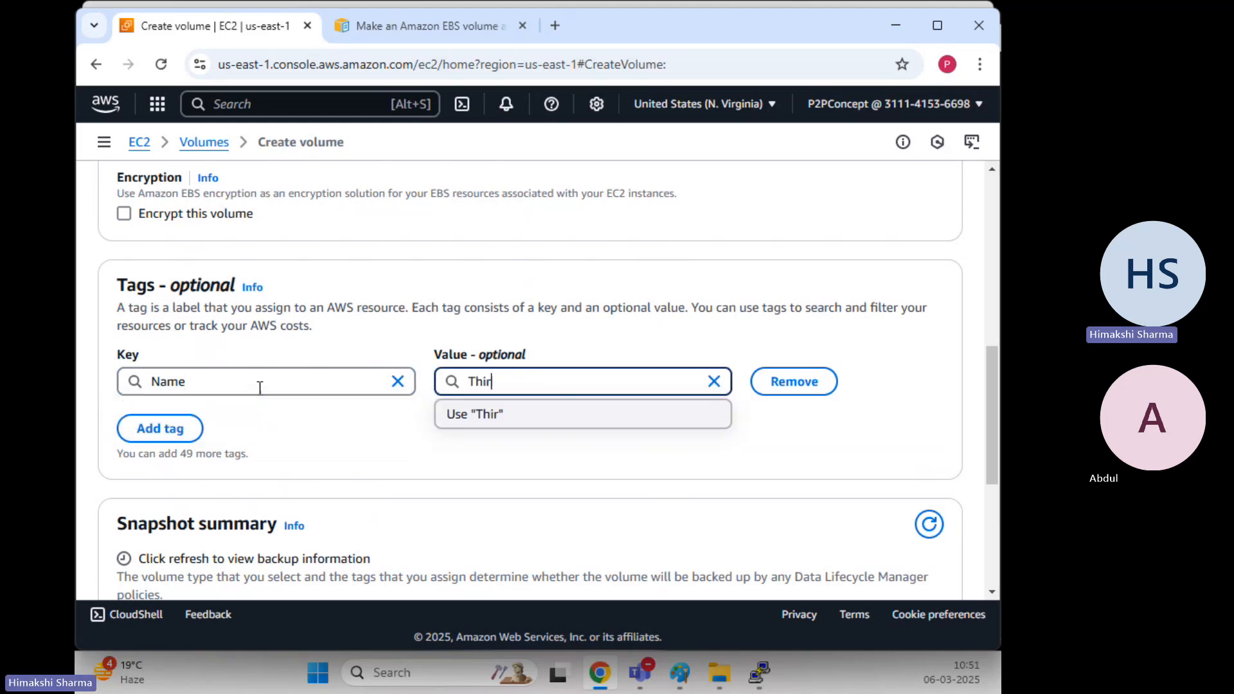
{"action": "type", "text": "d-Volume"}
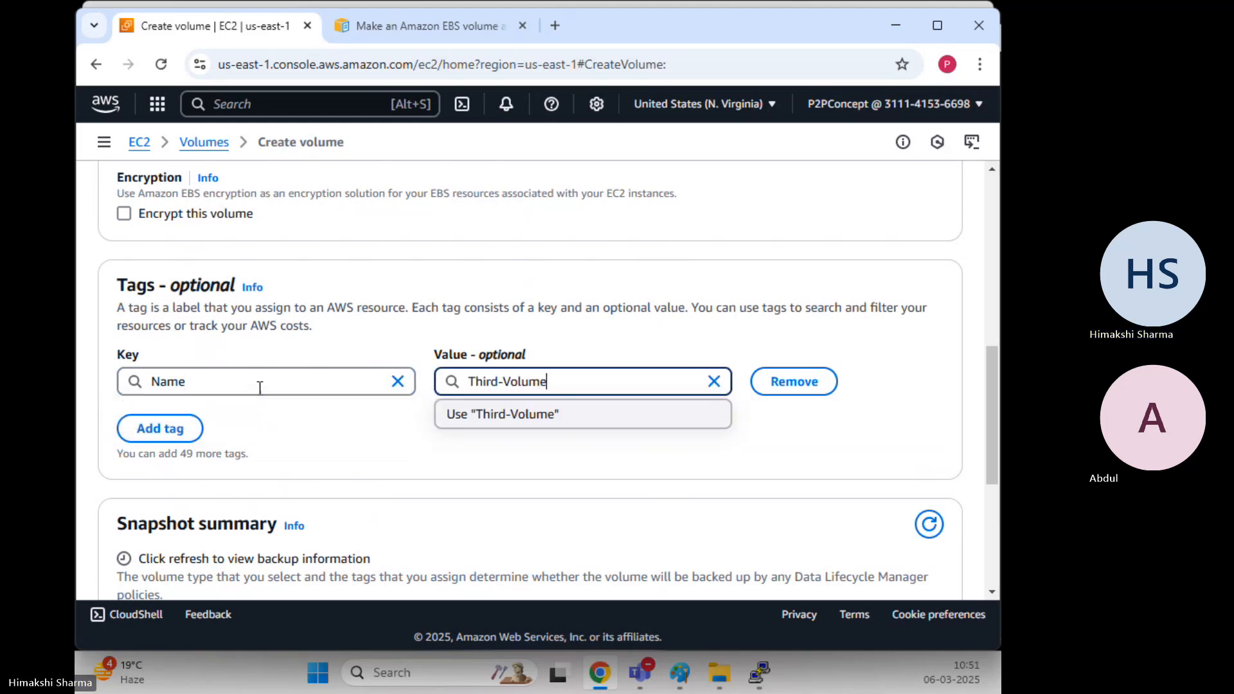
{"action": "scroll", "coordinate": [804, 432], "scroll_direction": "down", "scroll_amount": 2}
{"action": "scroll", "coordinate": [806, 434], "scroll_direction": "down", "scroll_amount": 3}
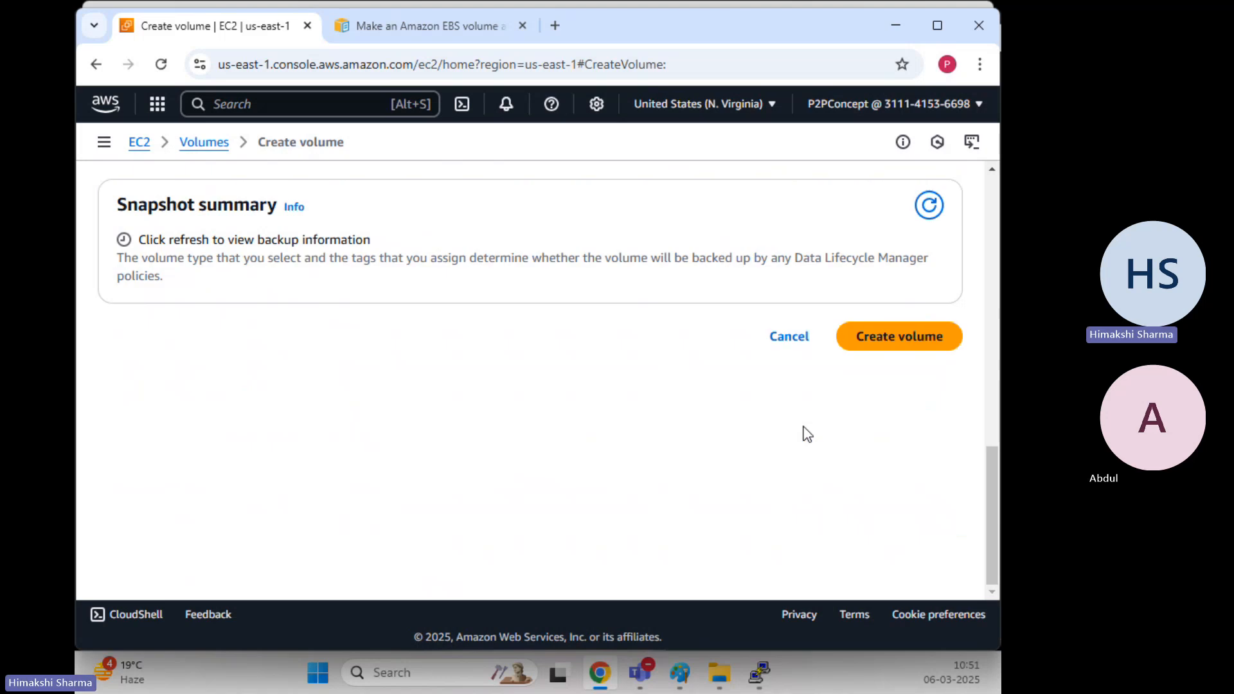
{"action": "left_click", "coordinate": [891, 349]}
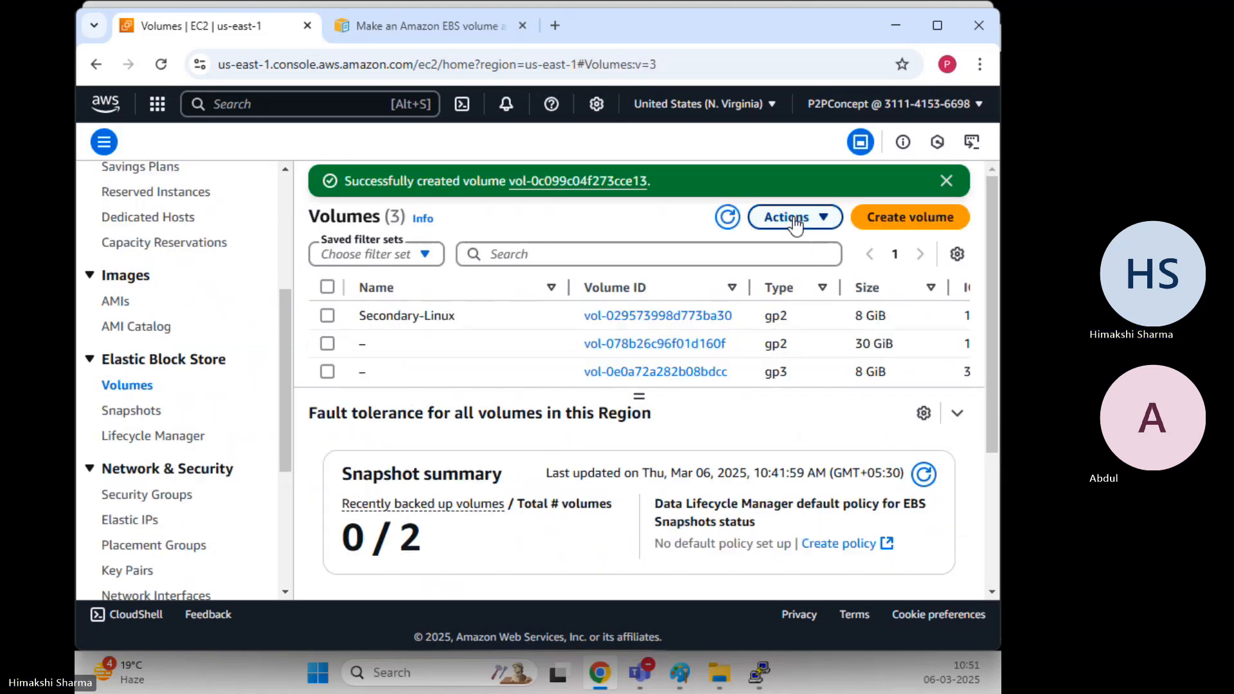
Refresh the Volumes list and select the new Third-Volume
{"action": "left_click", "coordinate": [727, 217]}
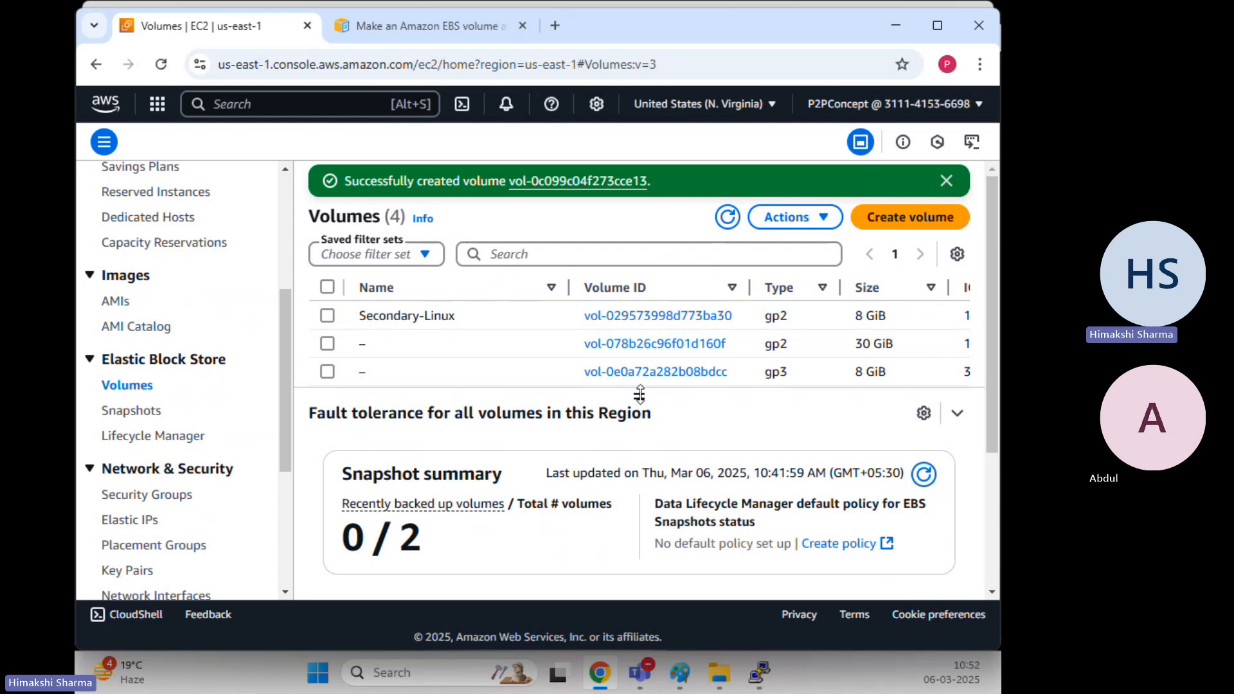
{"action": "left_click_drag", "start_coordinate": [639, 396], "coordinate": [643, 439]}
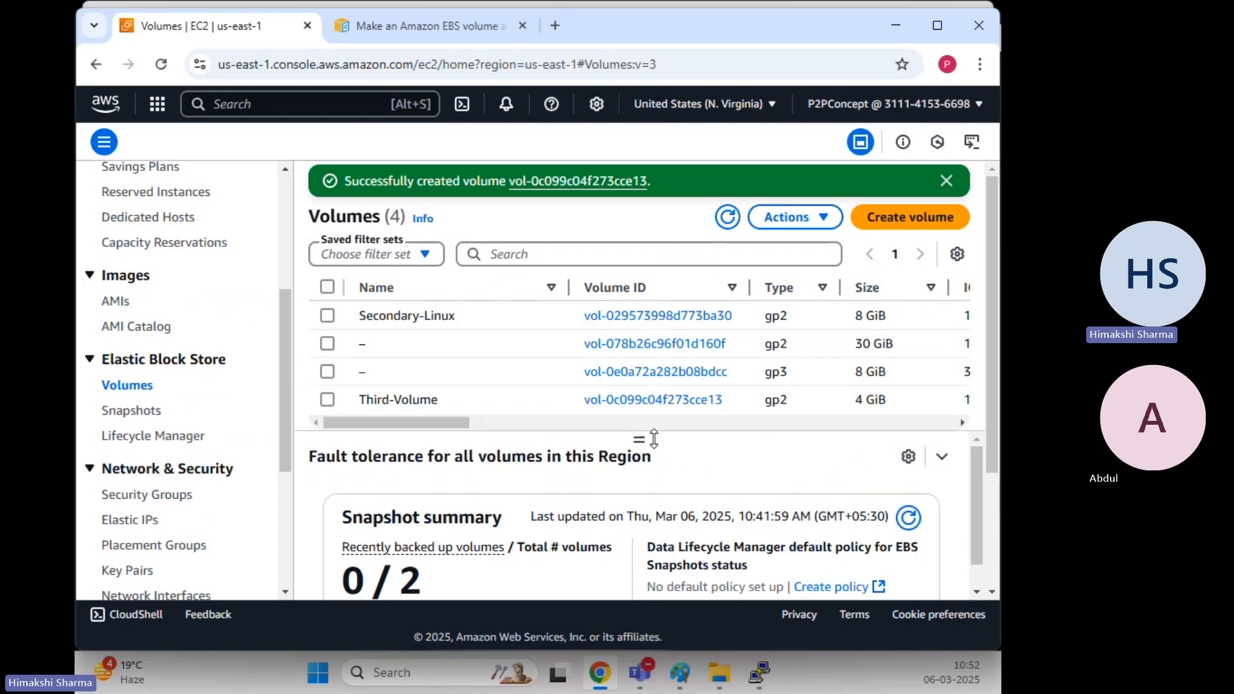
{"action": "left_click", "coordinate": [328, 402]}
{"action": "mouse_move", "coordinate": [446, 422]}
{"action": "left_mouse_down"}
{"action": "mouse_move", "coordinate": [615, 429]}
{"action": "mouse_move", "coordinate": [468, 428]}
{"action": "left_mouse_up"}
Attach Third-Volume to the Linux-EC2 instance as device /dev/sdc
{"action": "left_click", "coordinate": [795, 217]}
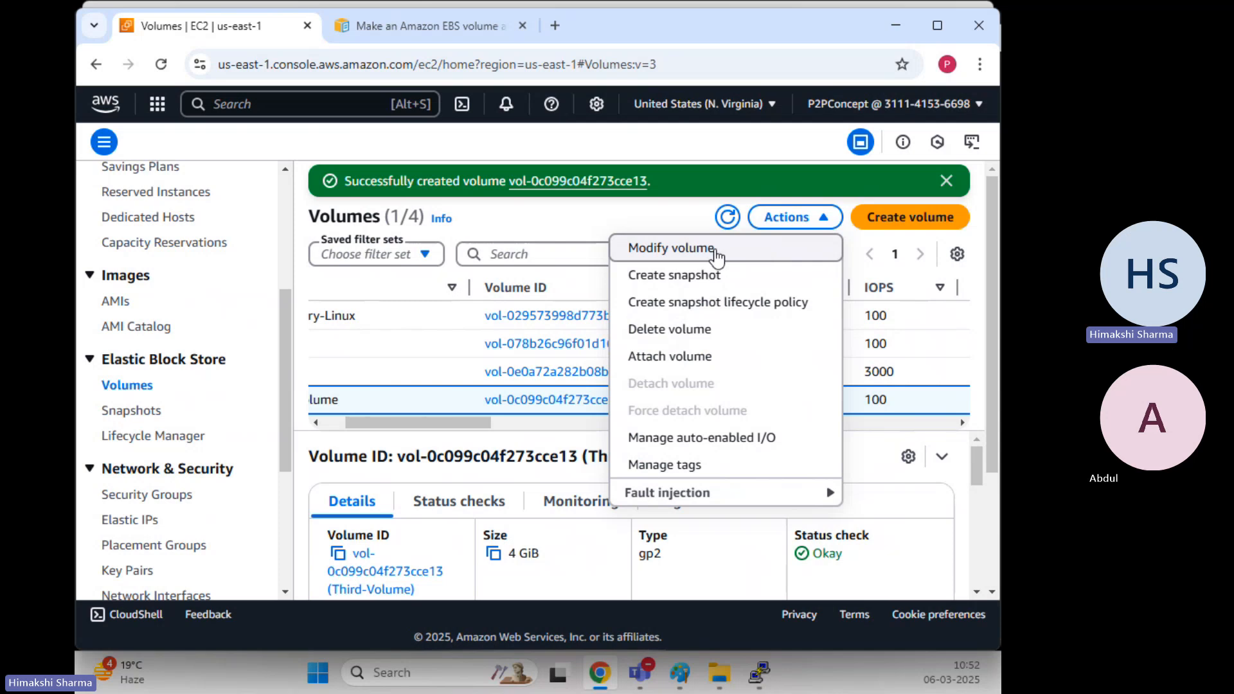
{"action": "left_click", "coordinate": [694, 358]}
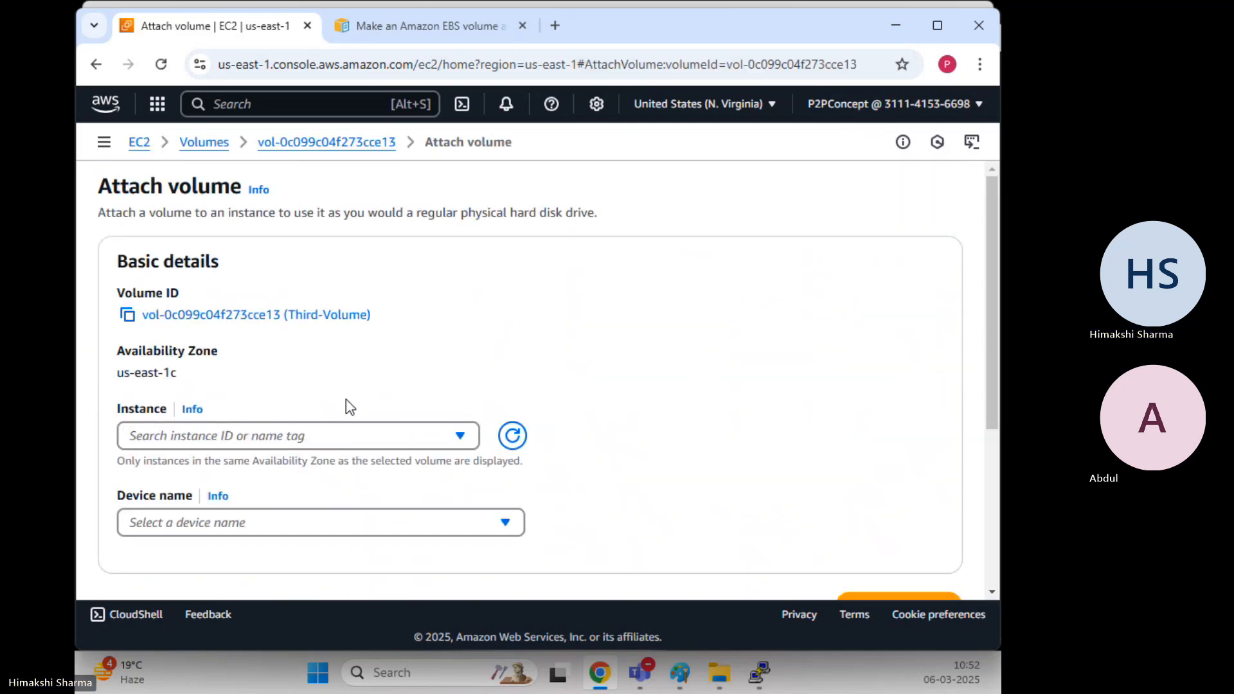
{"action": "left_click", "coordinate": [318, 441]}
{"action": "left_click", "coordinate": [275, 503]}
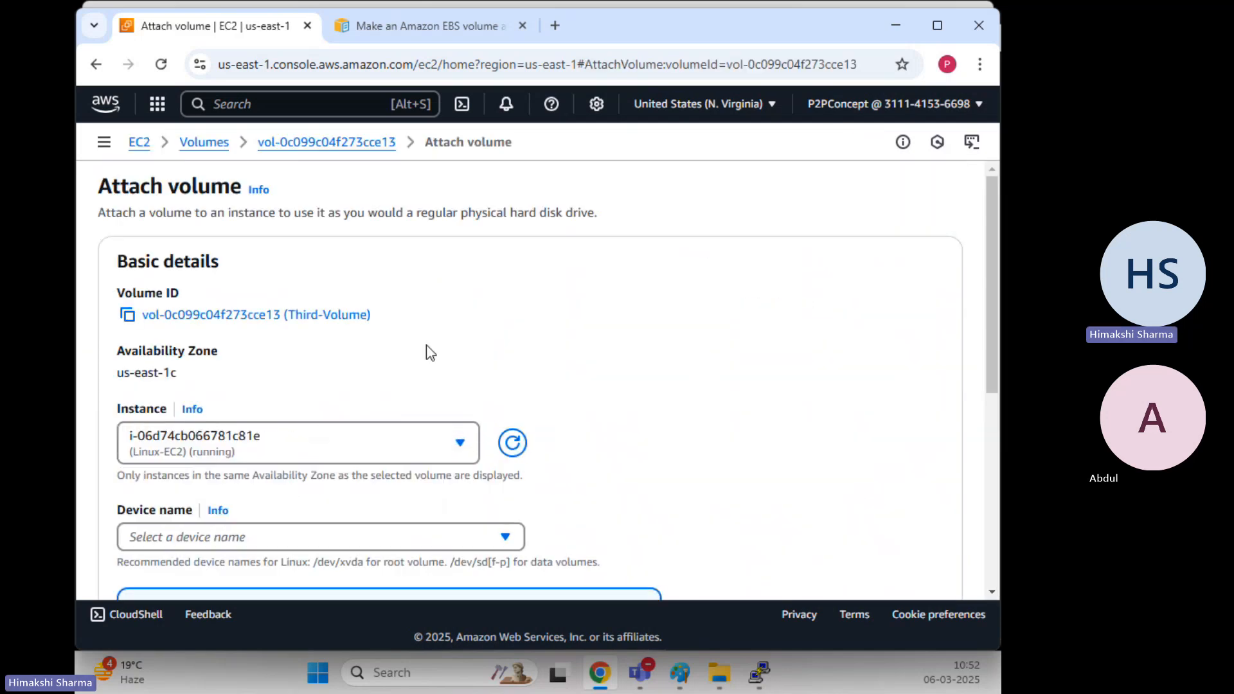
{"action": "scroll", "coordinate": [429, 353], "scroll_direction": "down", "scroll_amount": 3}
{"action": "left_click", "coordinate": [278, 356]}
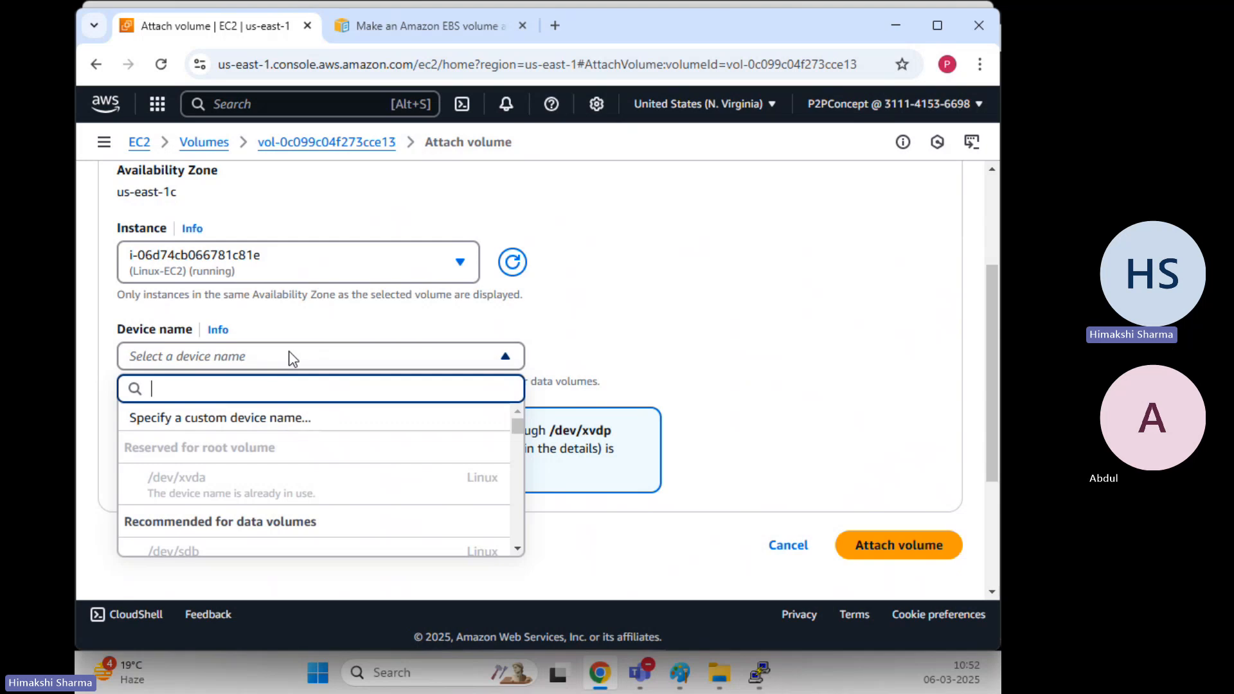
{"action": "scroll", "coordinate": [283, 427], "scroll_direction": "down", "scroll_amount": 3}
{"action": "left_click", "coordinate": [260, 413]}
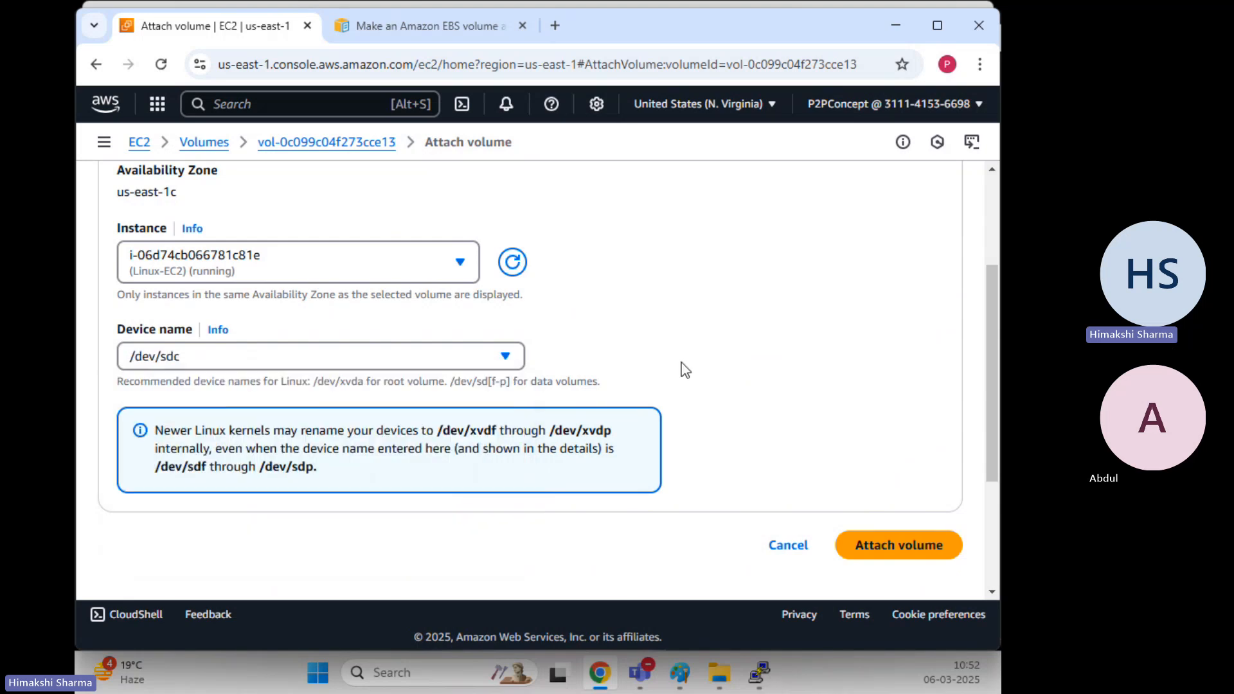
{"action": "left_click", "coordinate": [914, 547]}
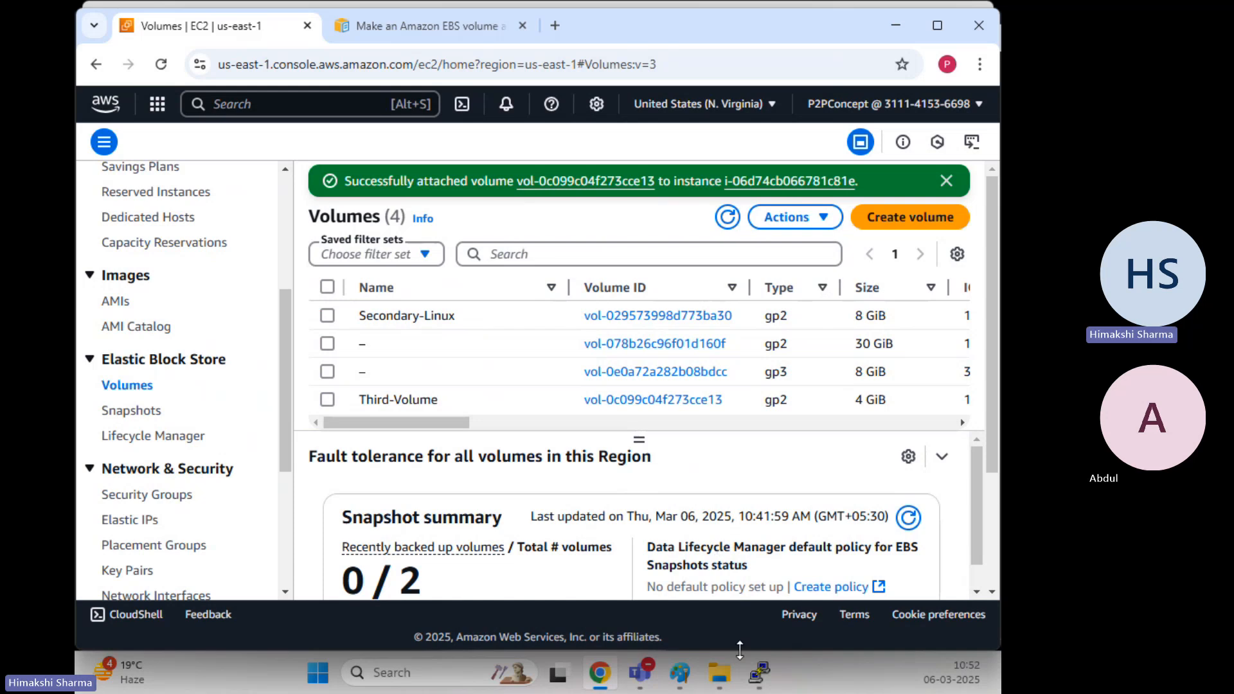
In PuTTY, go to the root directory and run df -hT, noting xvdb
{"action": "mouse_move", "coordinate": [758, 672]}
{"action": "left_click", "coordinate": [730, 536]}
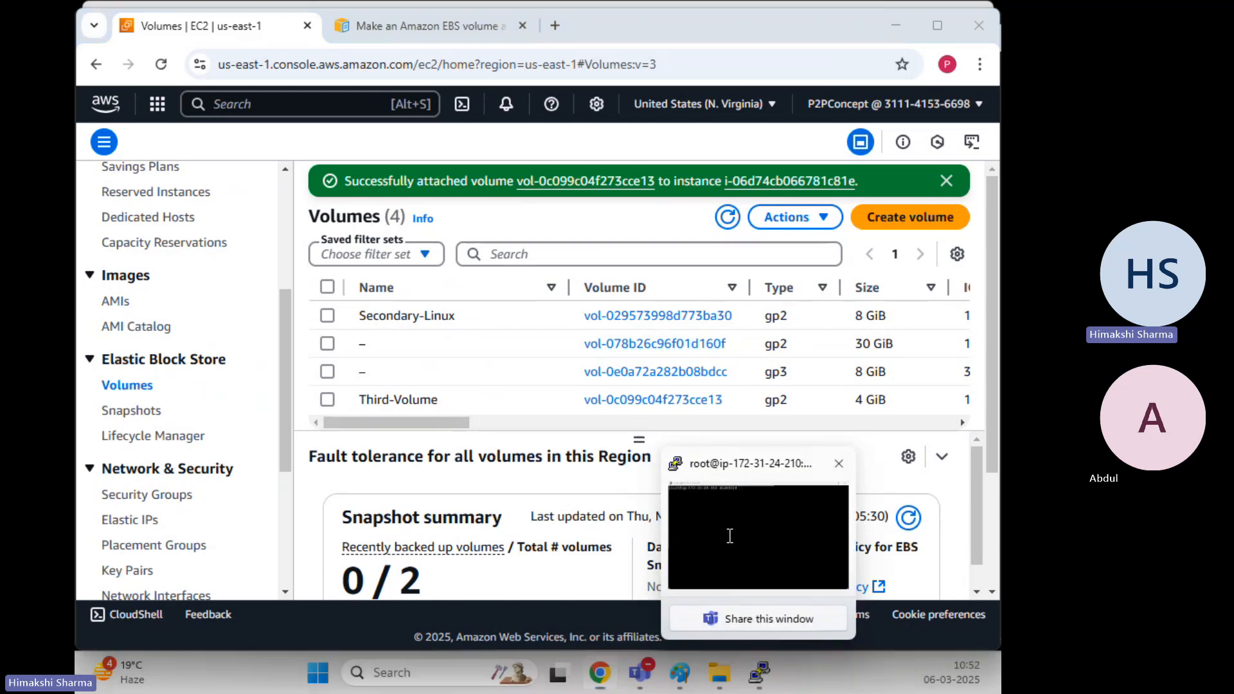
{"action": "type", "text": "cd .."}
{"action": "key", "text": "Return"}
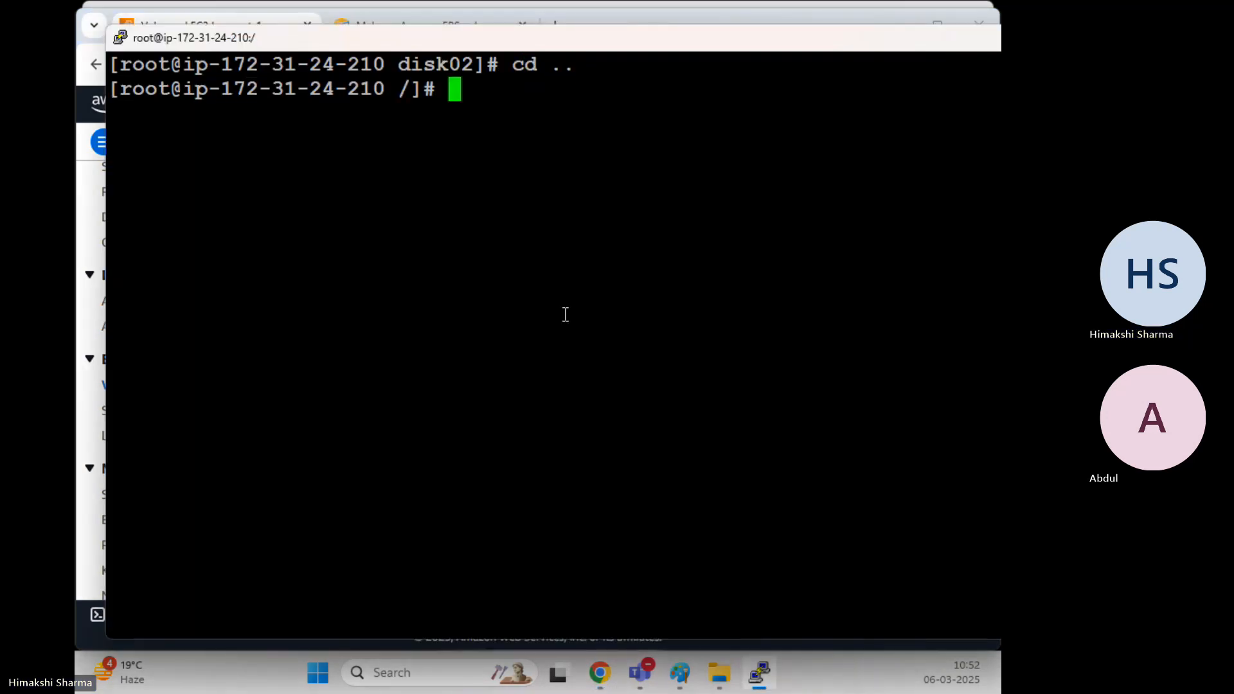
{"action": "type", "text": "clear"}
{"action": "key", "text": "Return"}
{"action": "type", "text": "df -hT"}
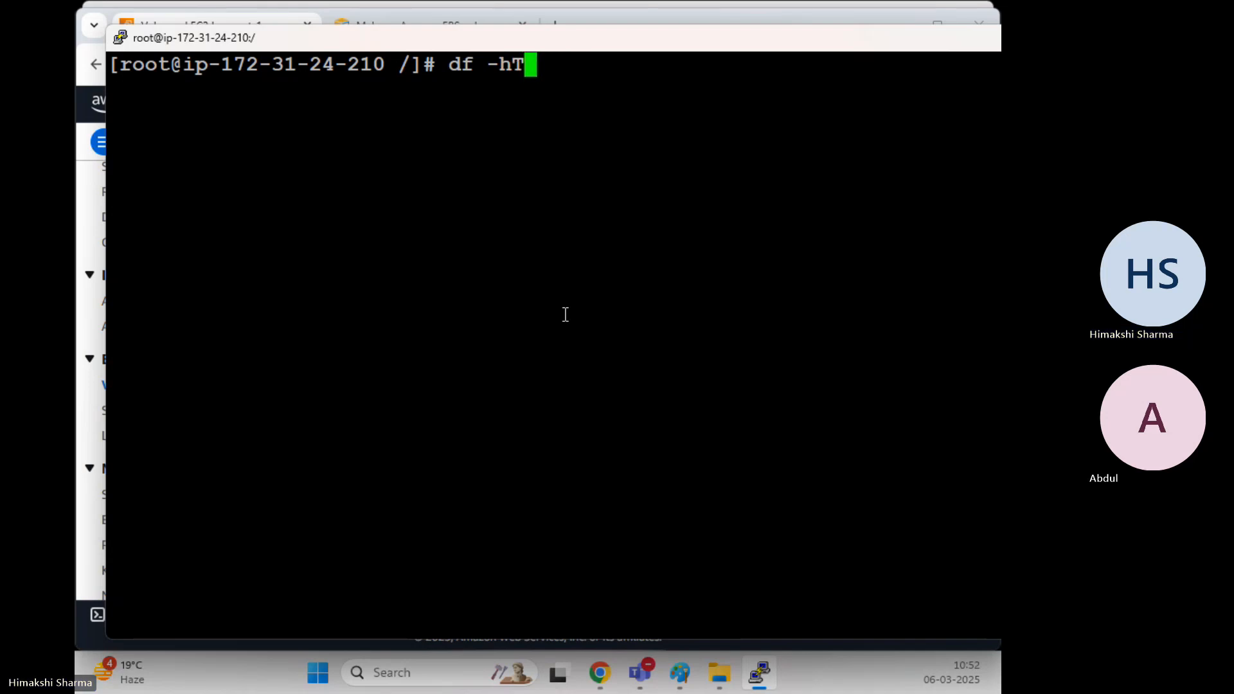
{"action": "key", "text": "Return"}
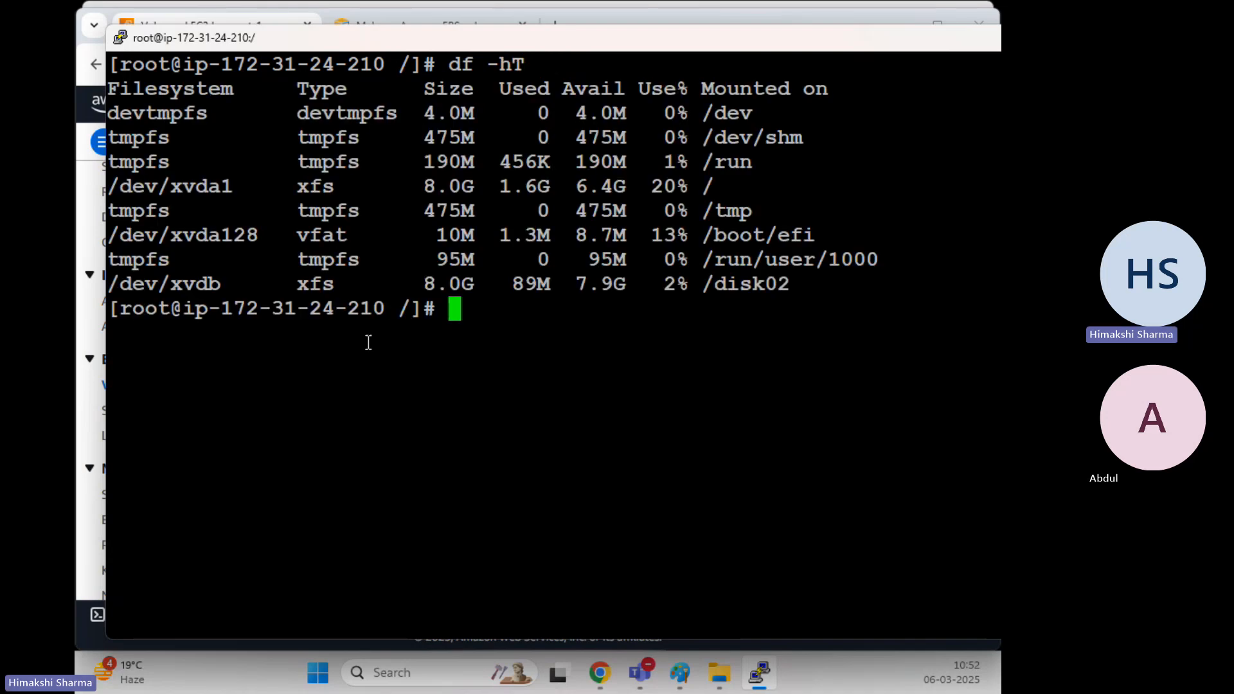
{"action": "left_click_drag", "start_coordinate": [222, 283], "coordinate": [120, 284]}
{"action": "left_click", "coordinate": [329, 317]}
Run lsblk to find the new unmounted 4G xvdc disk, then browse command history
{"action": "type", "text": "clear"}
{"action": "key", "text": "Return"}
{"action": "type", "text": "lsblk"}
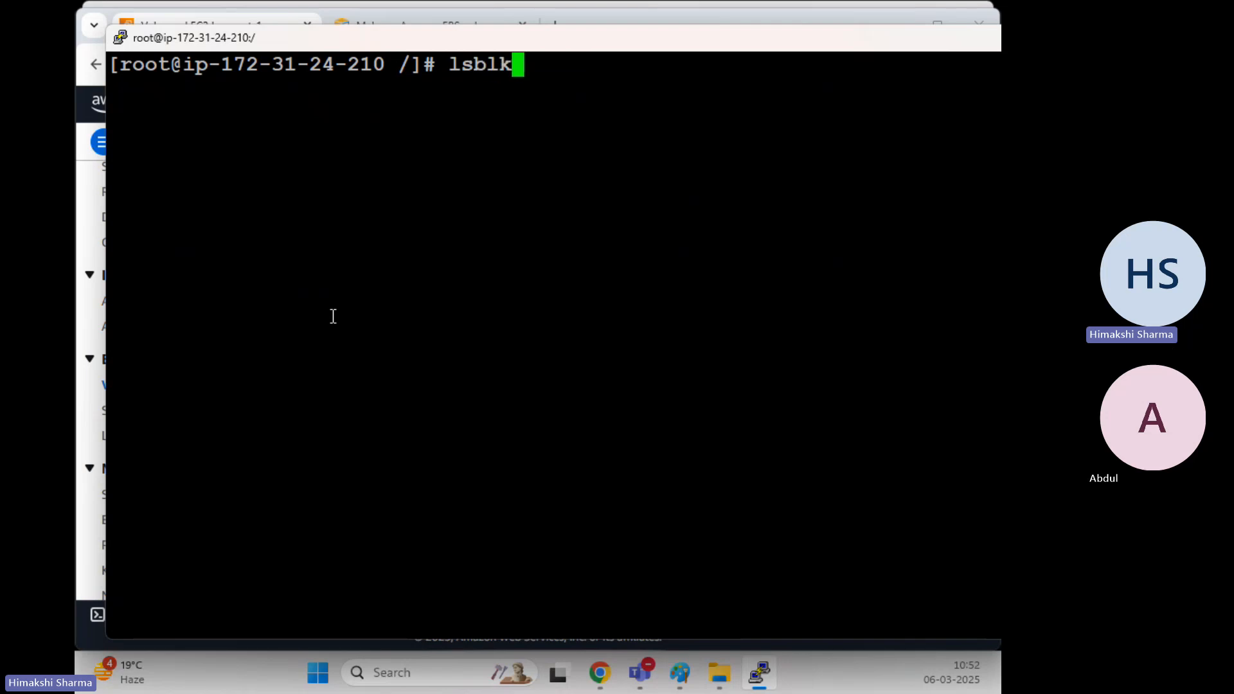
{"action": "key", "text": "Return"}
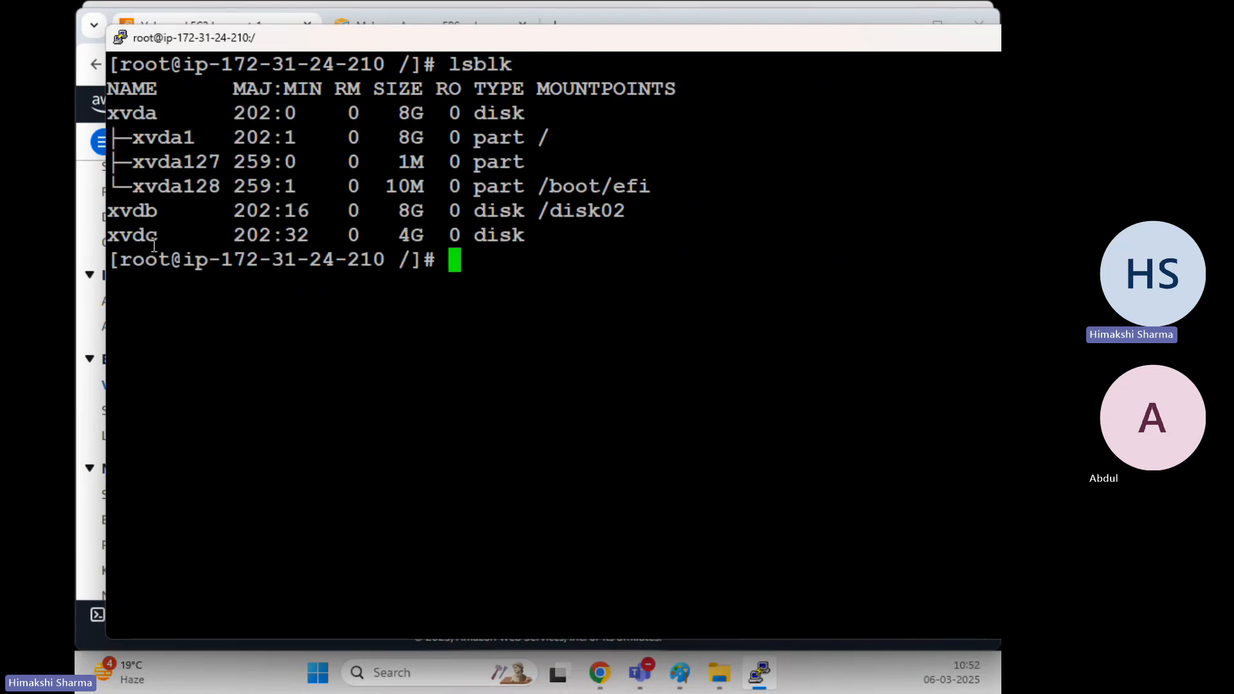
{"action": "left_click_drag", "start_coordinate": [157, 235], "coordinate": [113, 238]}
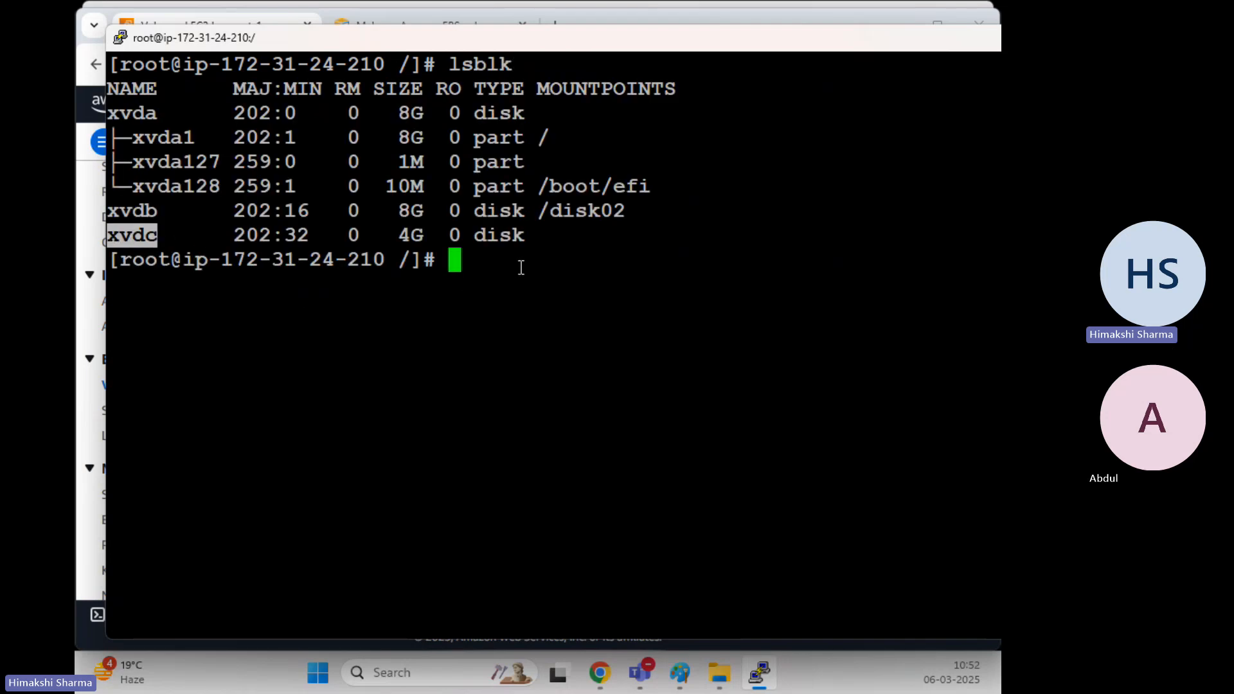
{"action": "left_click", "coordinate": [712, 269]}
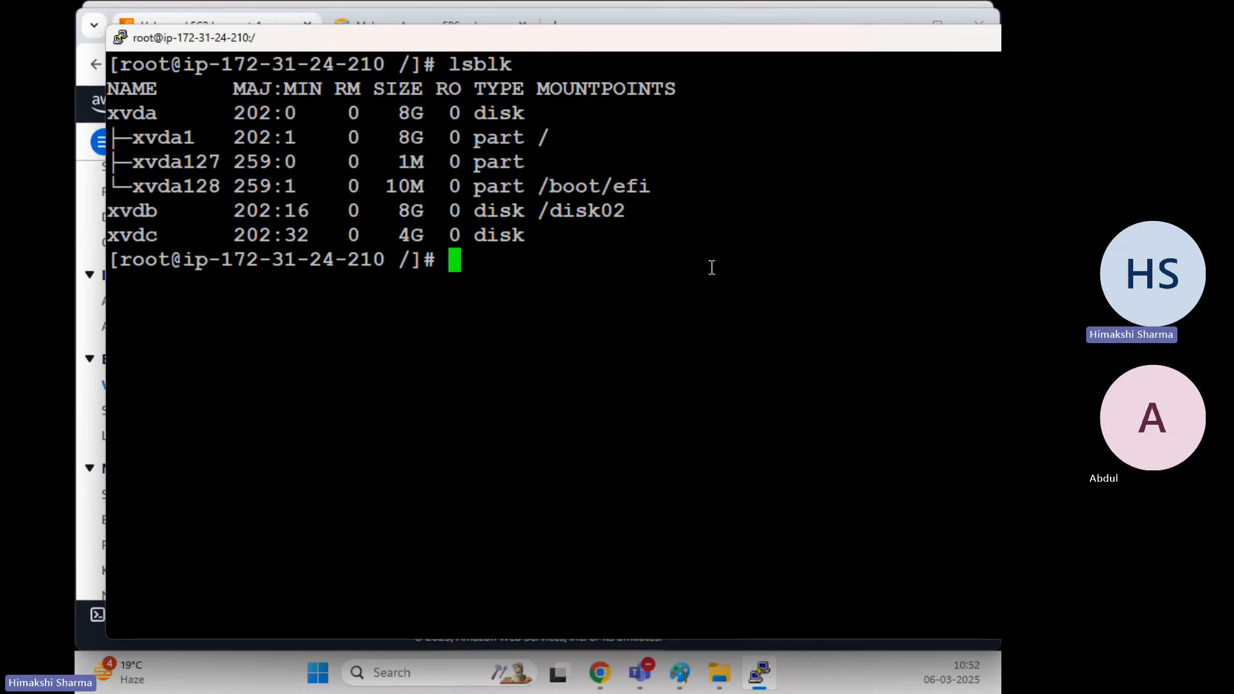
{"action": "key", "text": "Up"}
{"action": "key", "text": "Up"}
{"action": "key", "text": "Up"}
{"action": "key", "text": "Up"}
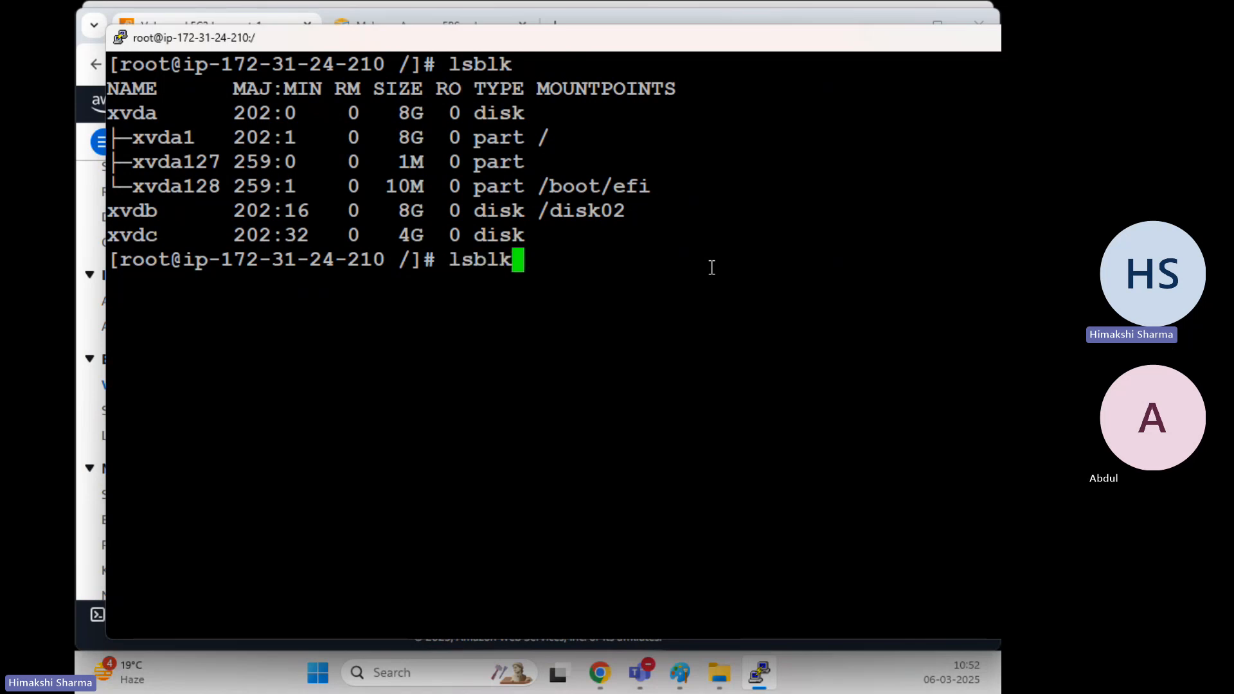
{"action": "key", "text": "Down"}
{"action": "key", "text": "Down"}
{"action": "key", "text": "Up"}
{"action": "key", "text": "Up"}
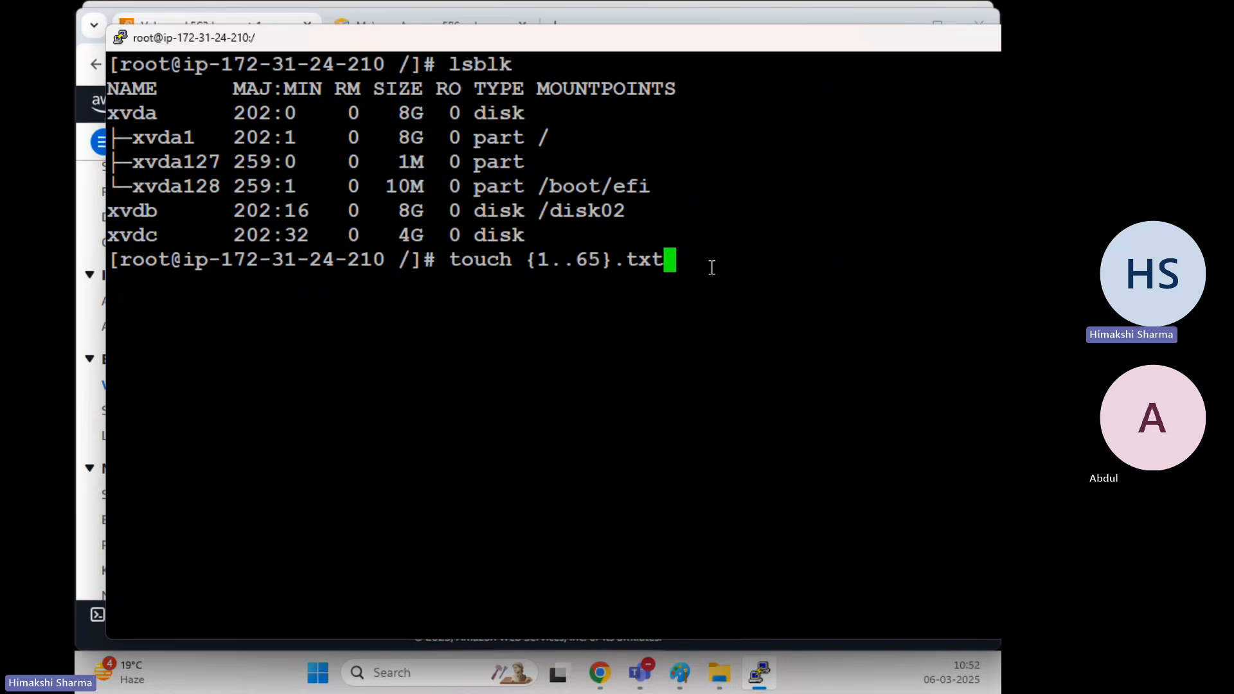
{"action": "key", "text": "Down"}
{"action": "key", "text": "Down"}
{"action": "key", "text": "Down"}
{"action": "key", "text": "Down"}
{"action": "key", "text": "Down"}
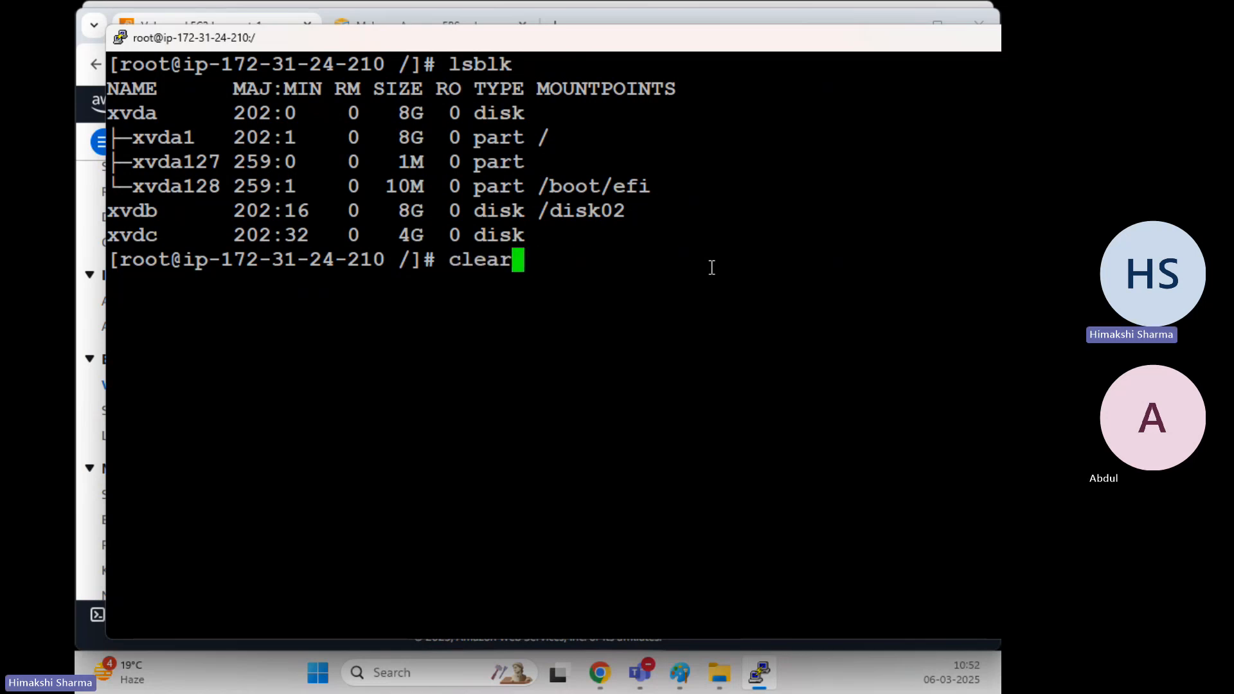
Edit the recalled mkfs command to format /dev/xvdc as XFS and run it
{"action": "key", "text": "Up"}
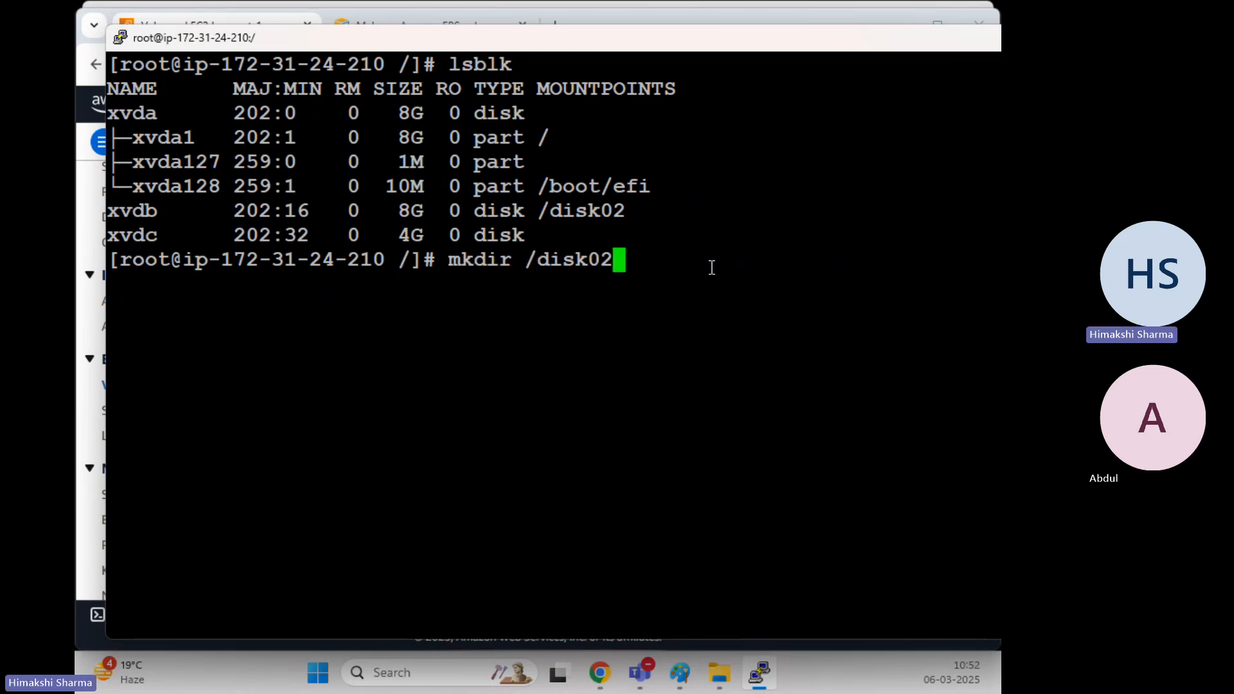
{"action": "key", "text": "Up"}
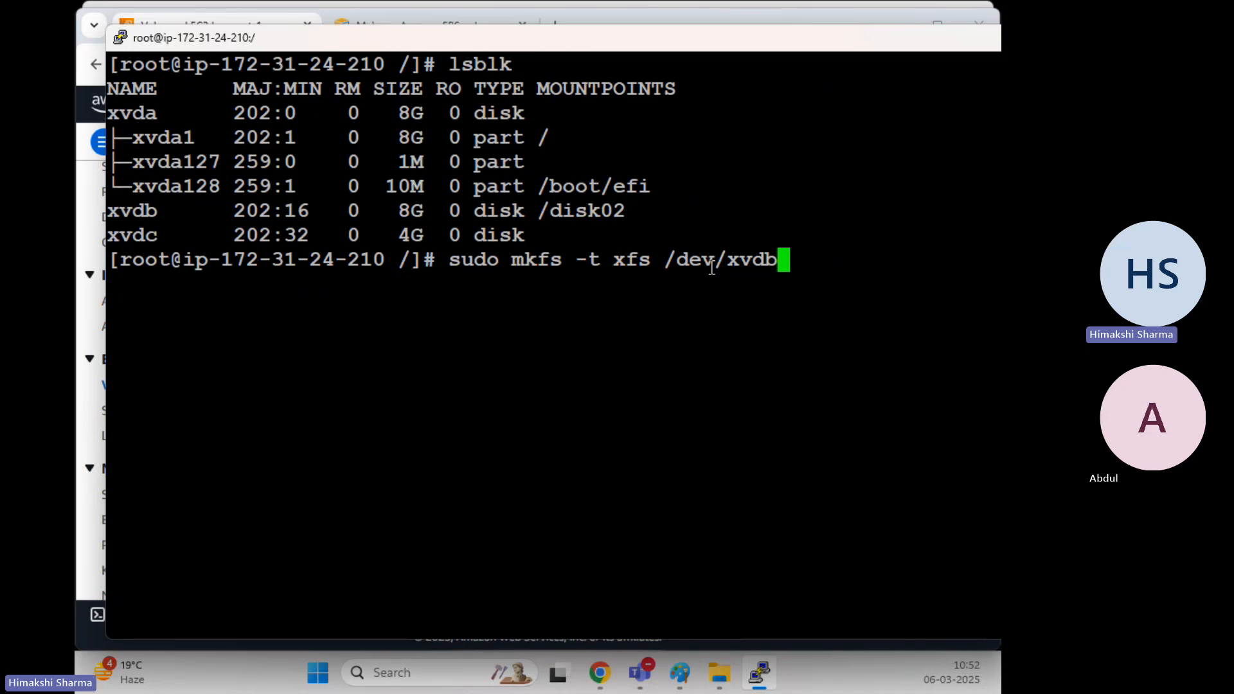
{"action": "key", "text": "BackSpace"}
{"action": "type", "text": "c"}
{"action": "key", "text": "Return"}
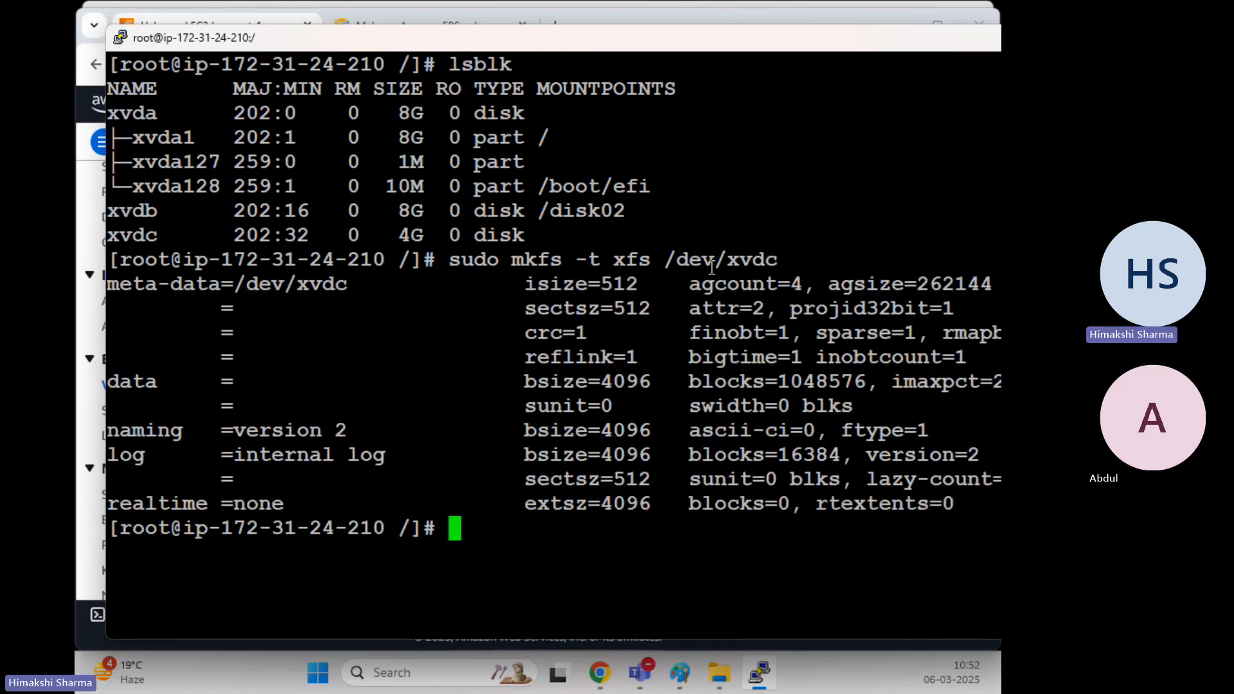
Create the /disk03 directory with mkdir and clear the screen
{"action": "key", "text": "Up"}
{"action": "key", "text": "Up"}
{"action": "key", "text": "Up"}
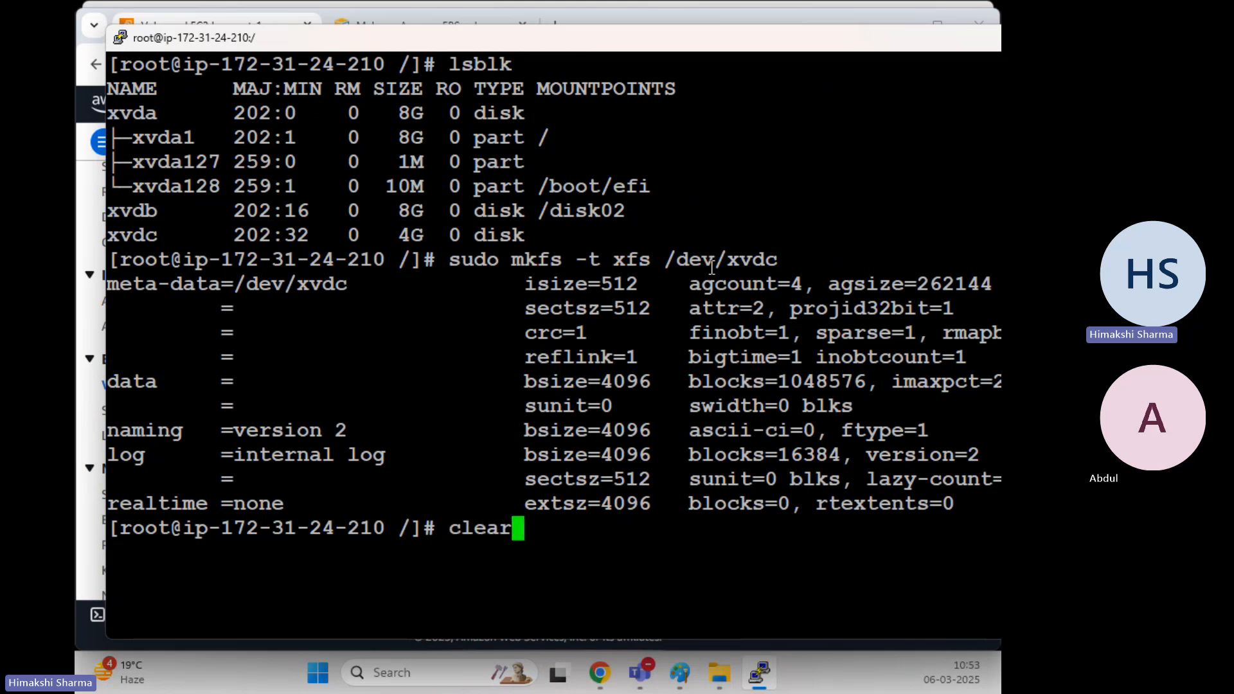
{"action": "key", "text": "Up"}
{"action": "key", "text": "BackSpace"}
{"action": "key", "text": "BackSpace"}
{"action": "key", "text": "BackSpace"}
{"action": "key", "text": "BackSpace"}
{"action": "key", "text": "BackSpace"}
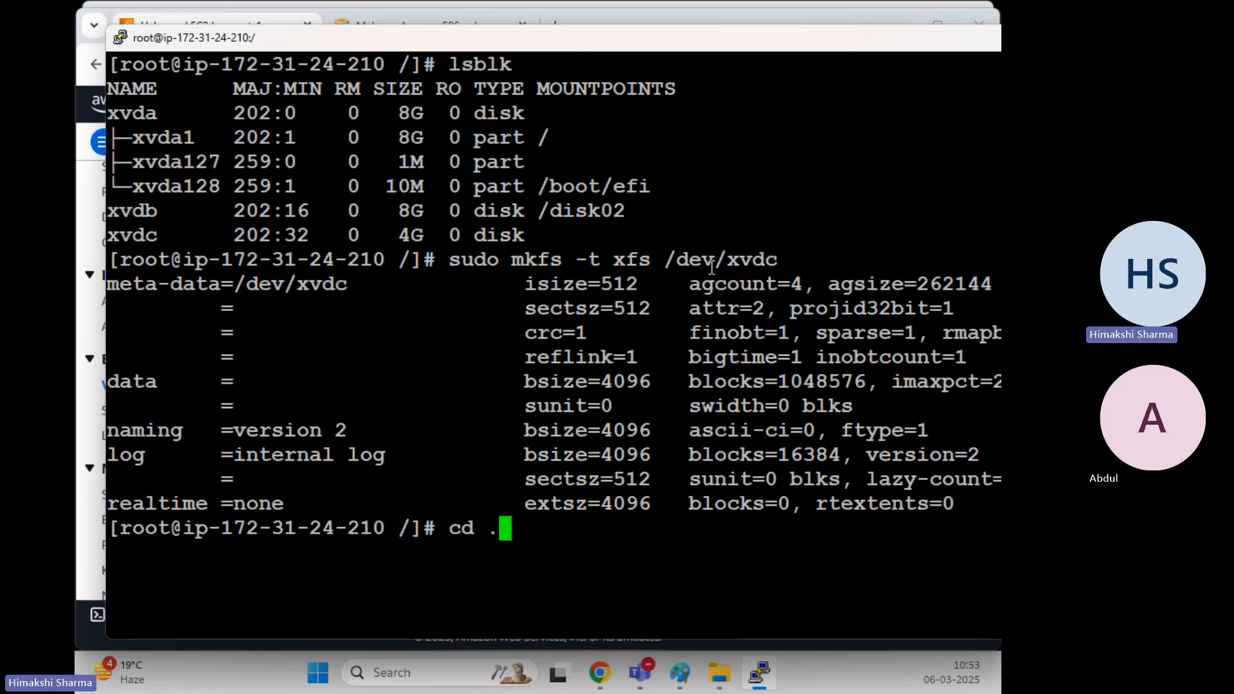
{"action": "type", "text": "m"}
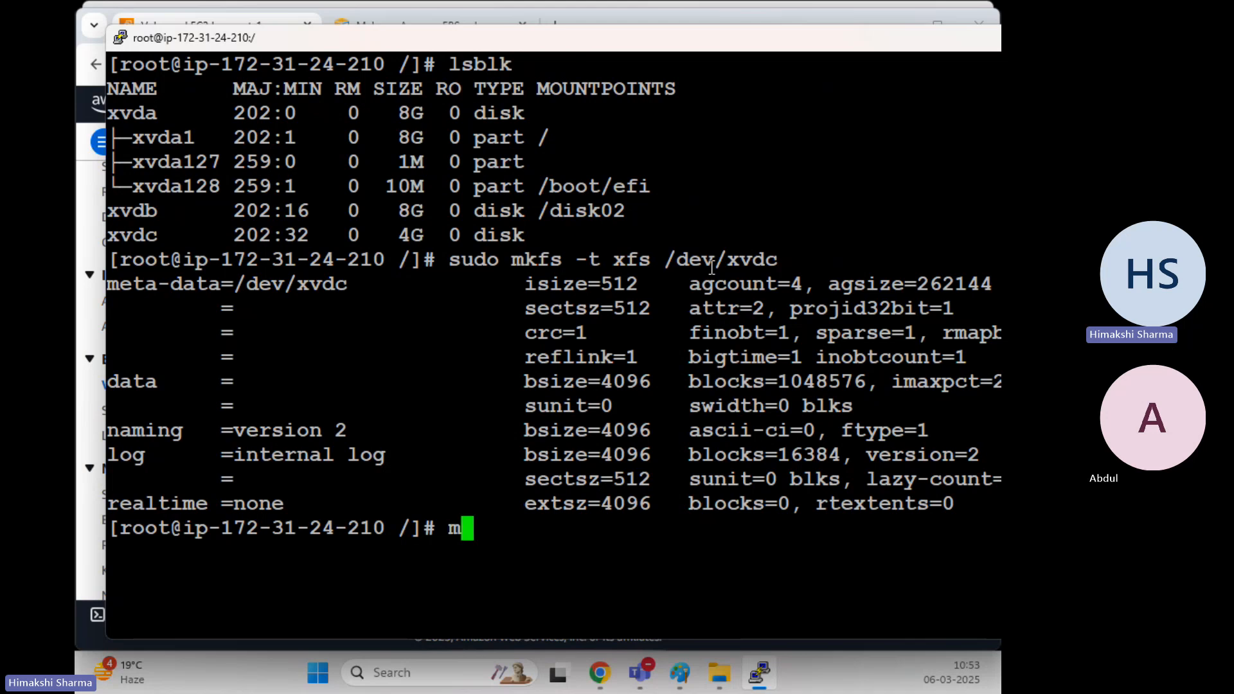
{"action": "type", "text": "kdir /di"}
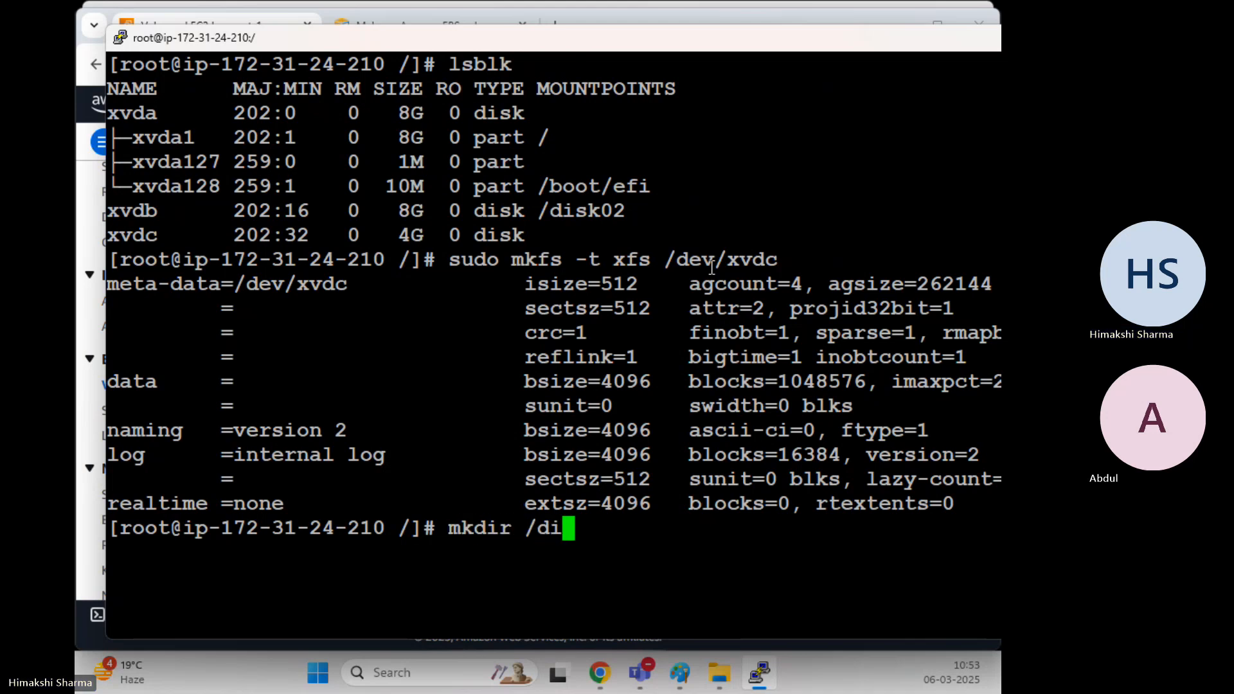
{"action": "type", "text": "sk03"}
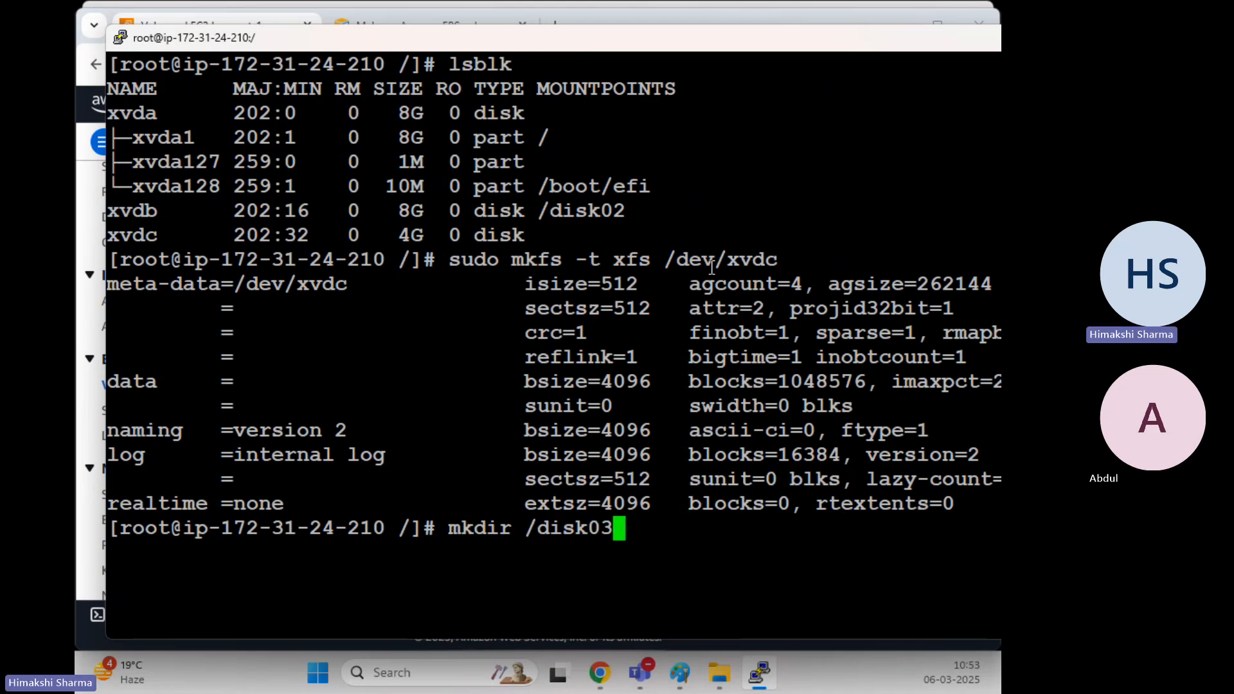
{"action": "key", "text": "Return"}
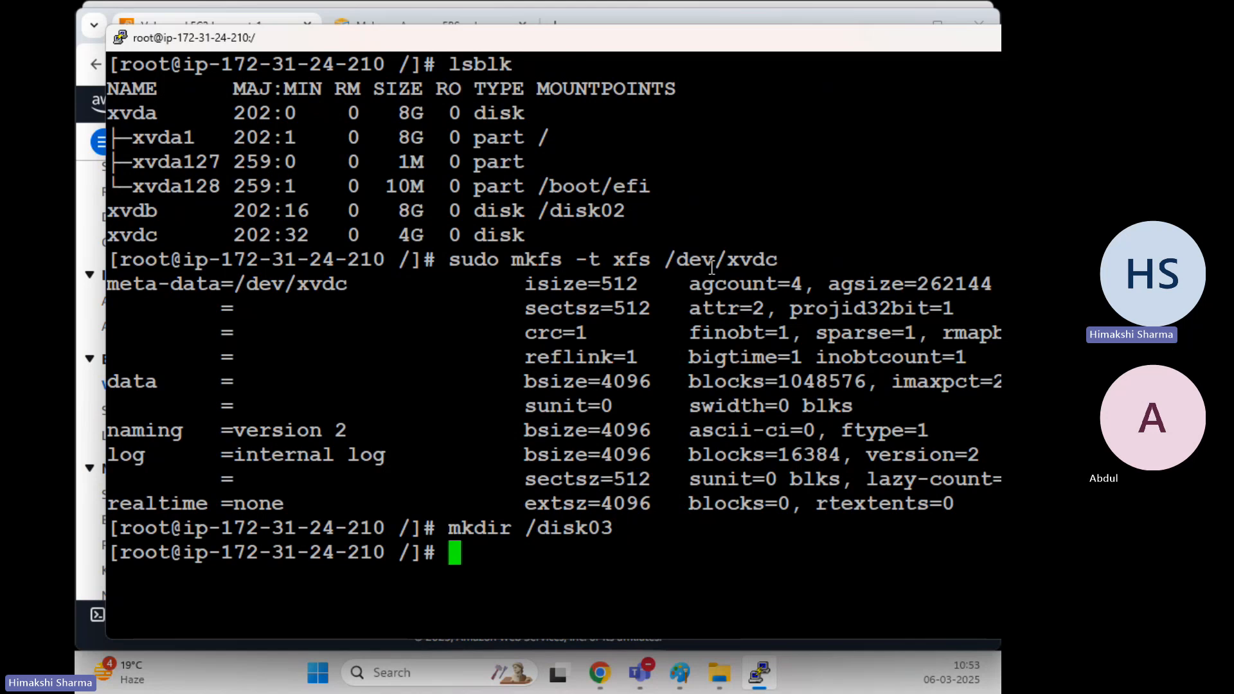
{"action": "type", "text": "clear"}
{"action": "key", "text": "Return"}
Re-run lsblk, then mount /dev/xvdc at /disk03
{"action": "type", "text": "mount"}
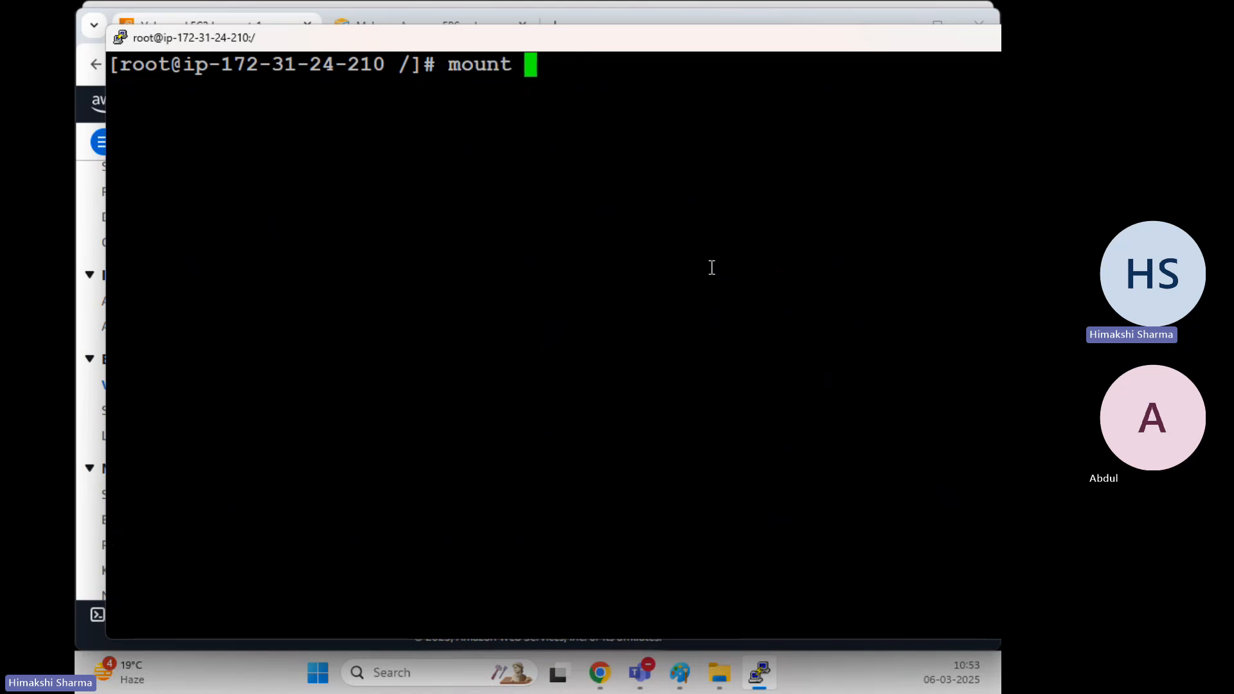
{"action": "key", "text": "BackSpace"}
{"action": "key", "text": "BackSpace"}
{"action": "key", "text": "BackSpace"}
{"action": "key", "text": "BackSpace"}
{"action": "key", "text": "BackSpace"}
{"action": "key", "text": "BackSpace"}
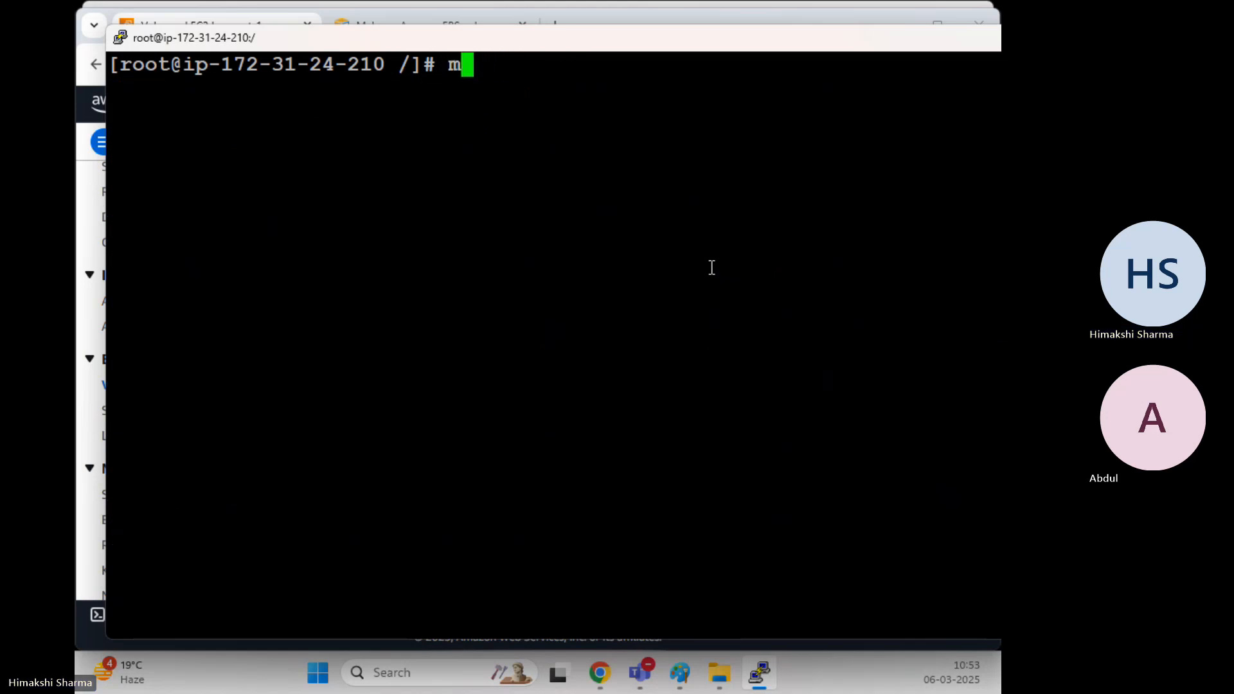
{"action": "type", "text": "lsblk"}
{"action": "key", "text": "Return"}
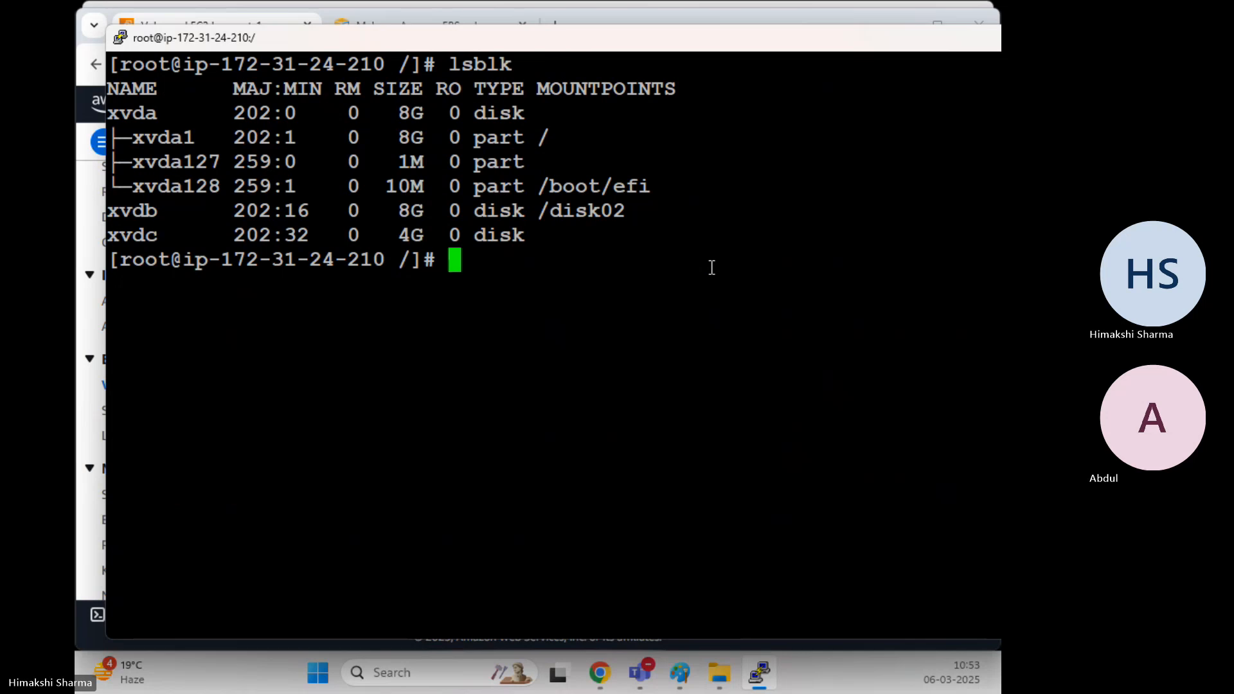
{"action": "type", "text": "mou"}
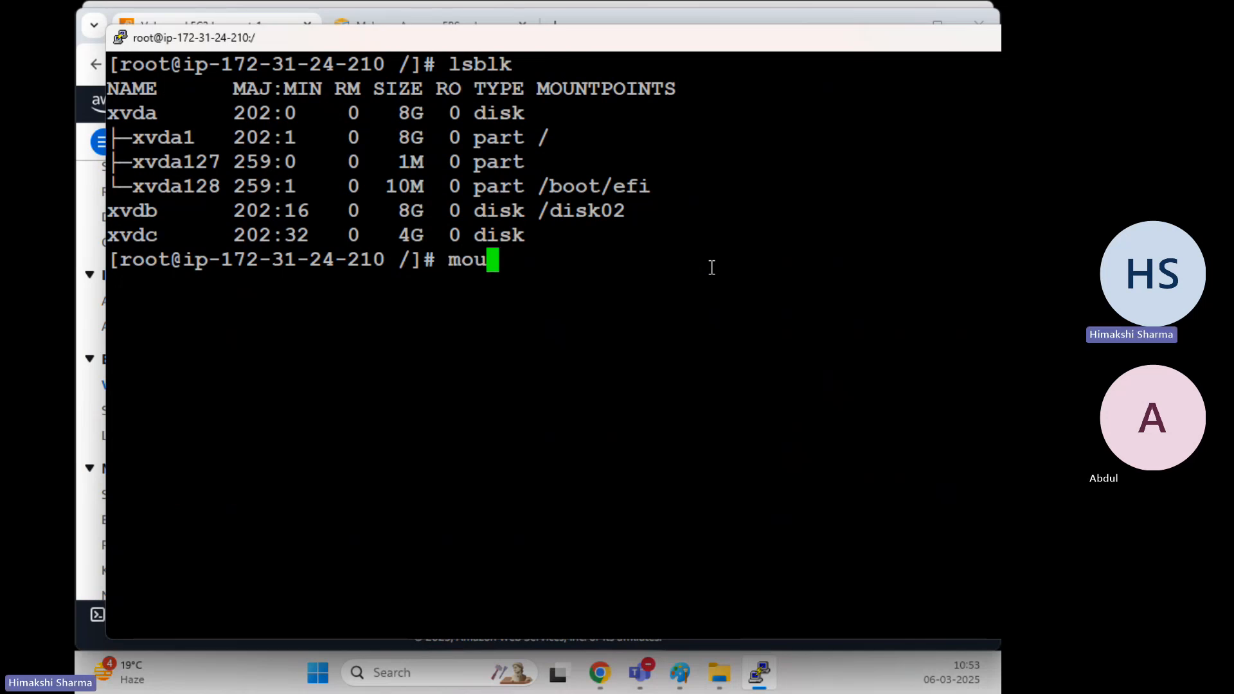
{"action": "type", "text": "nt /dev"}
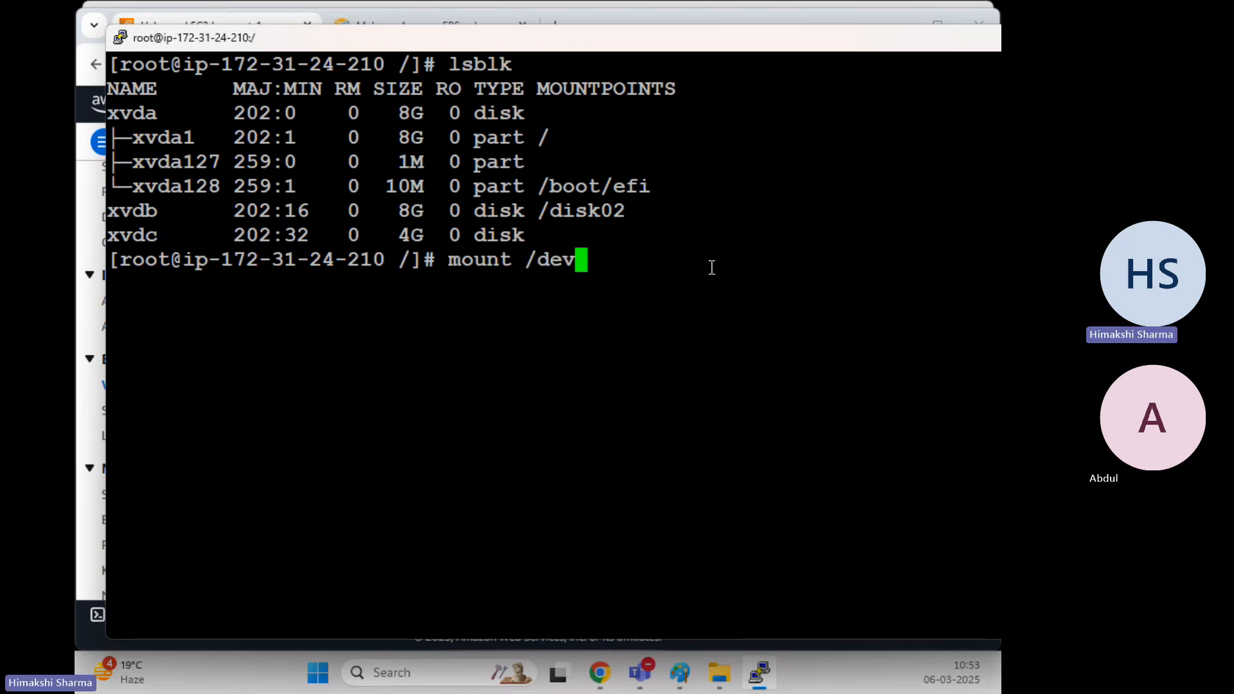
{"action": "type", "text": "/xv"}
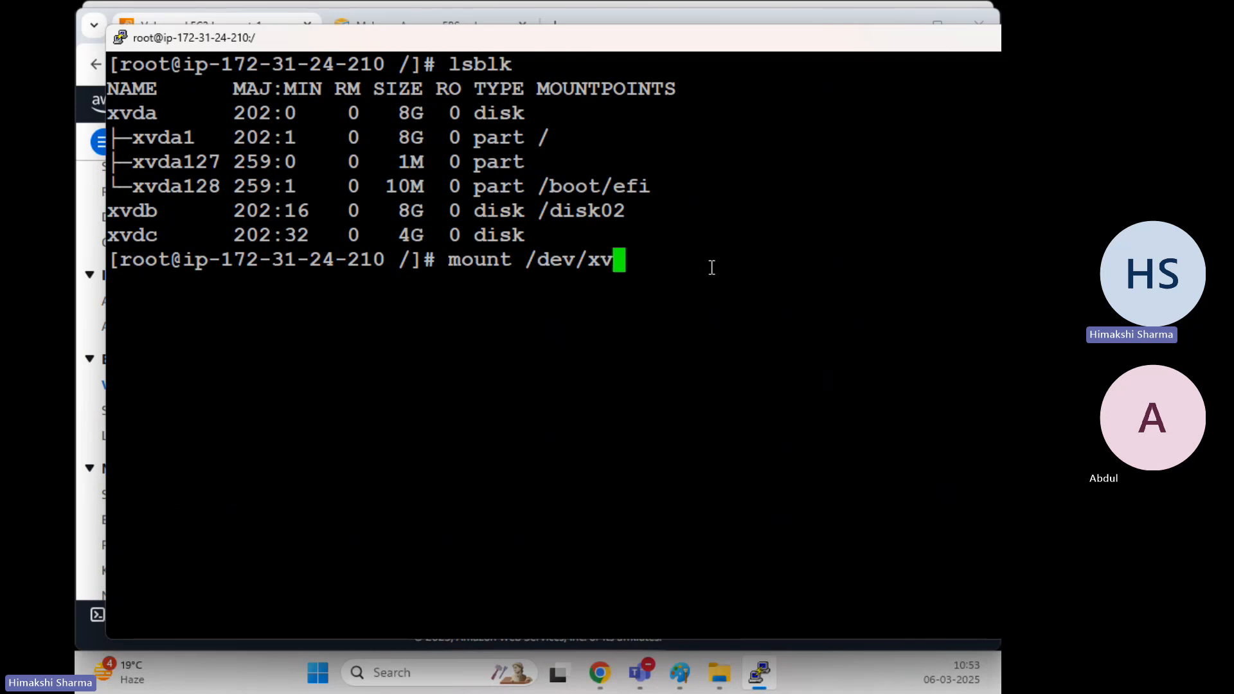
{"action": "type", "text": "dc /"}
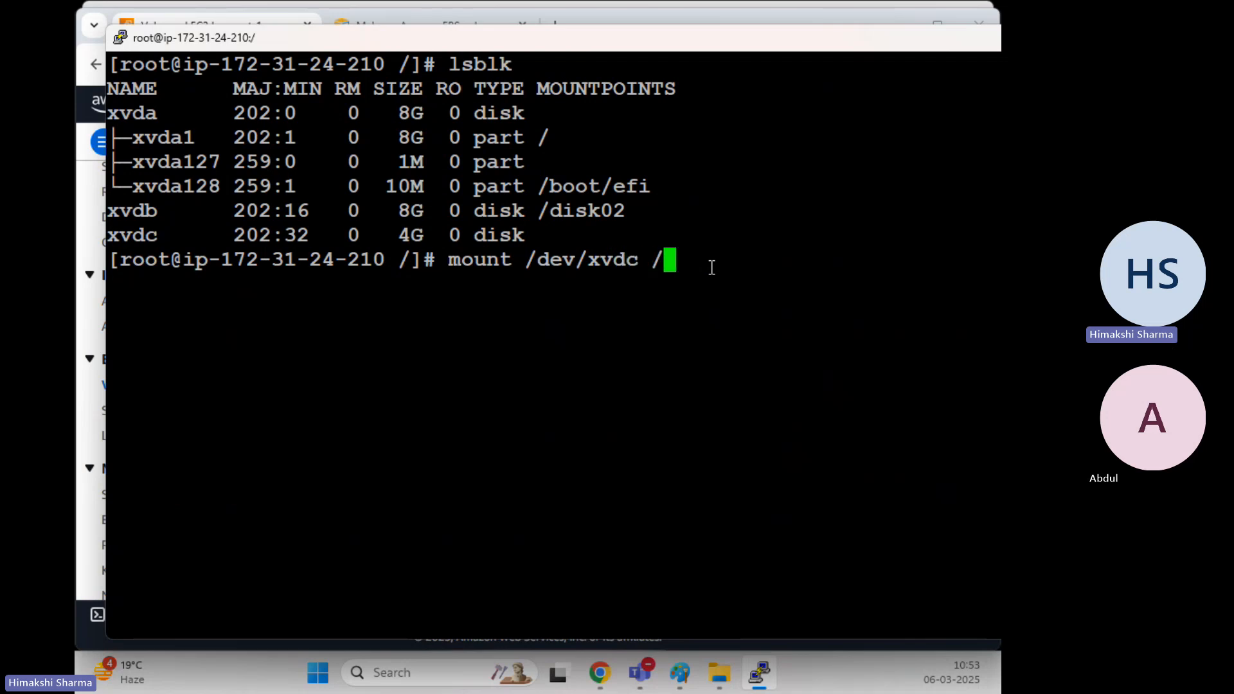
{"action": "type", "text": "disk03"}
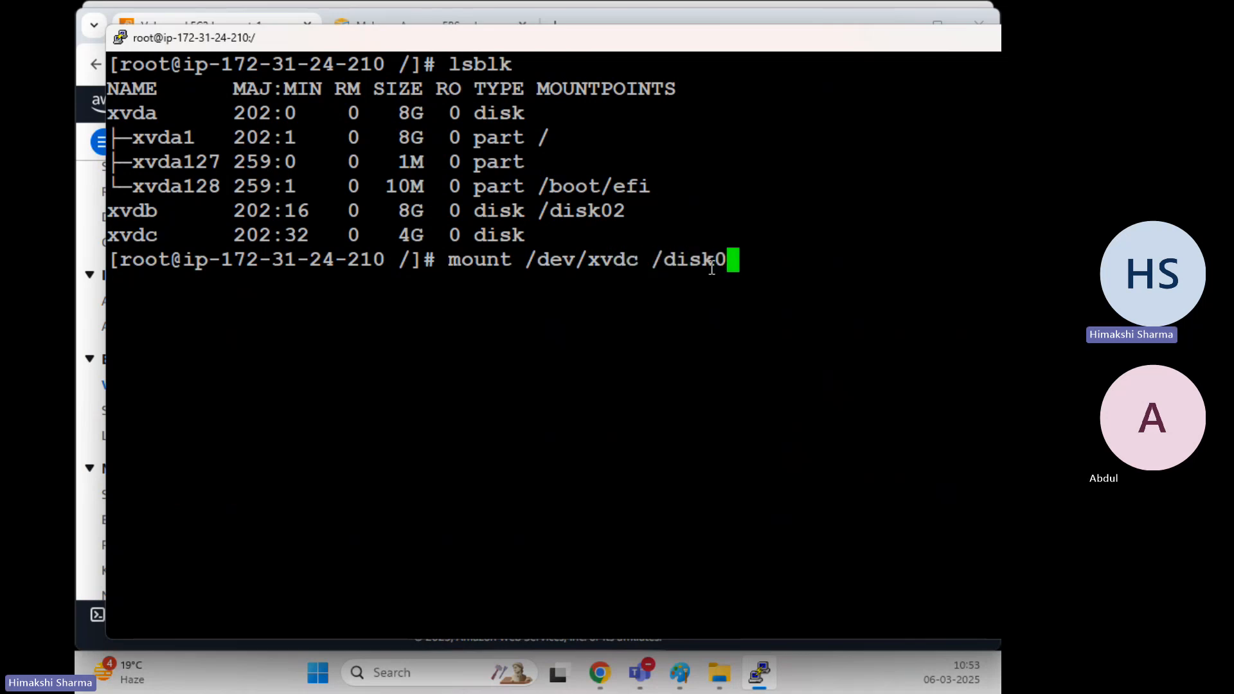
{"action": "key", "text": "Return"}
Verify with df -hT that xvdc (4.0G XFS) is on /disk03 beside xvdb on /disk02
{"action": "type", "text": "clear"}
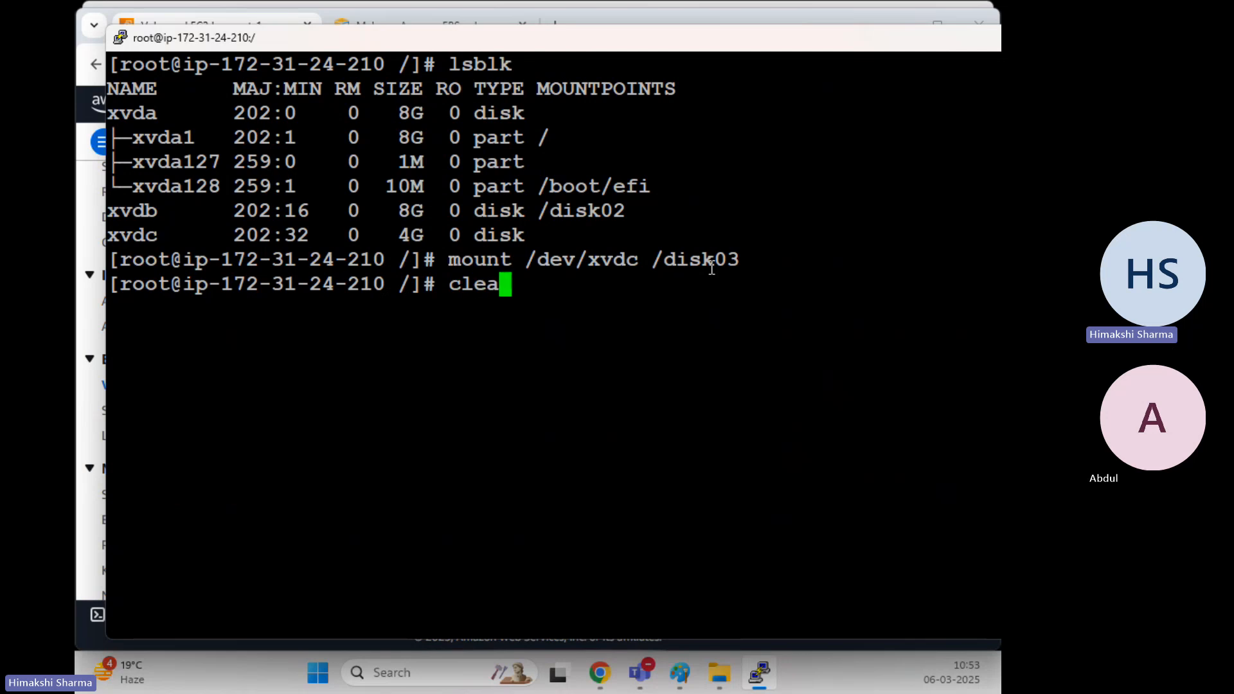
{"action": "key", "text": "Return"}
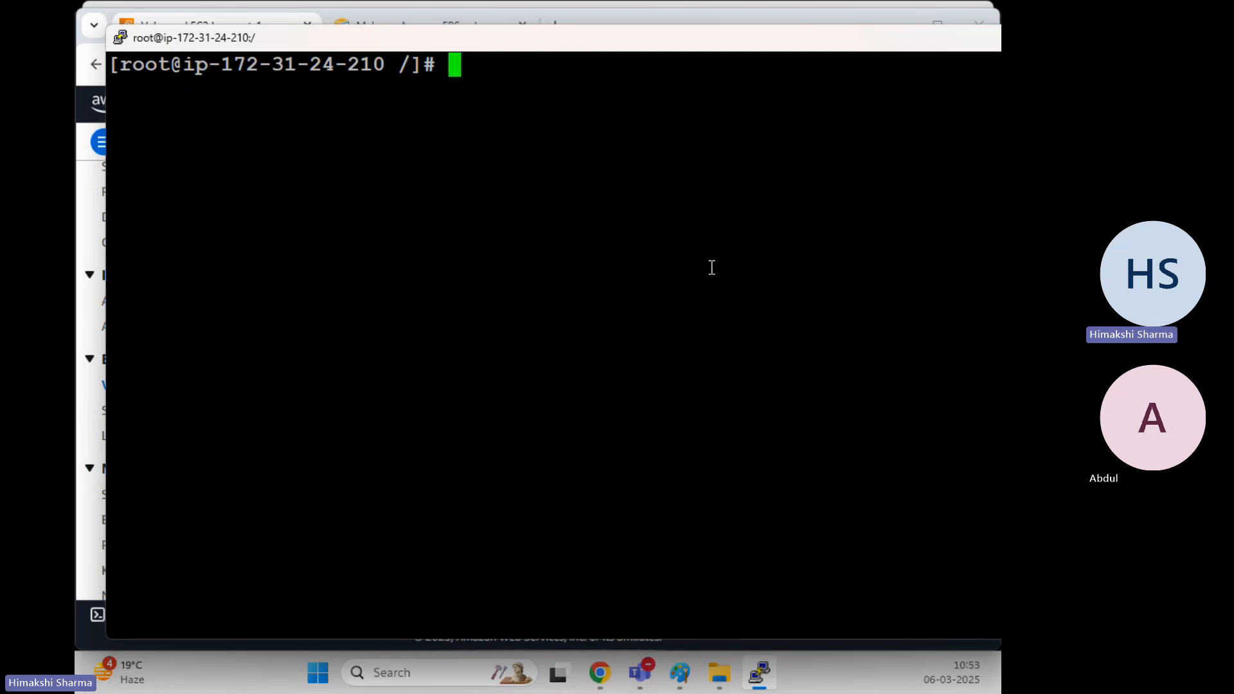
{"action": "type", "text": "df -hT"}
{"action": "key", "text": "Return"}
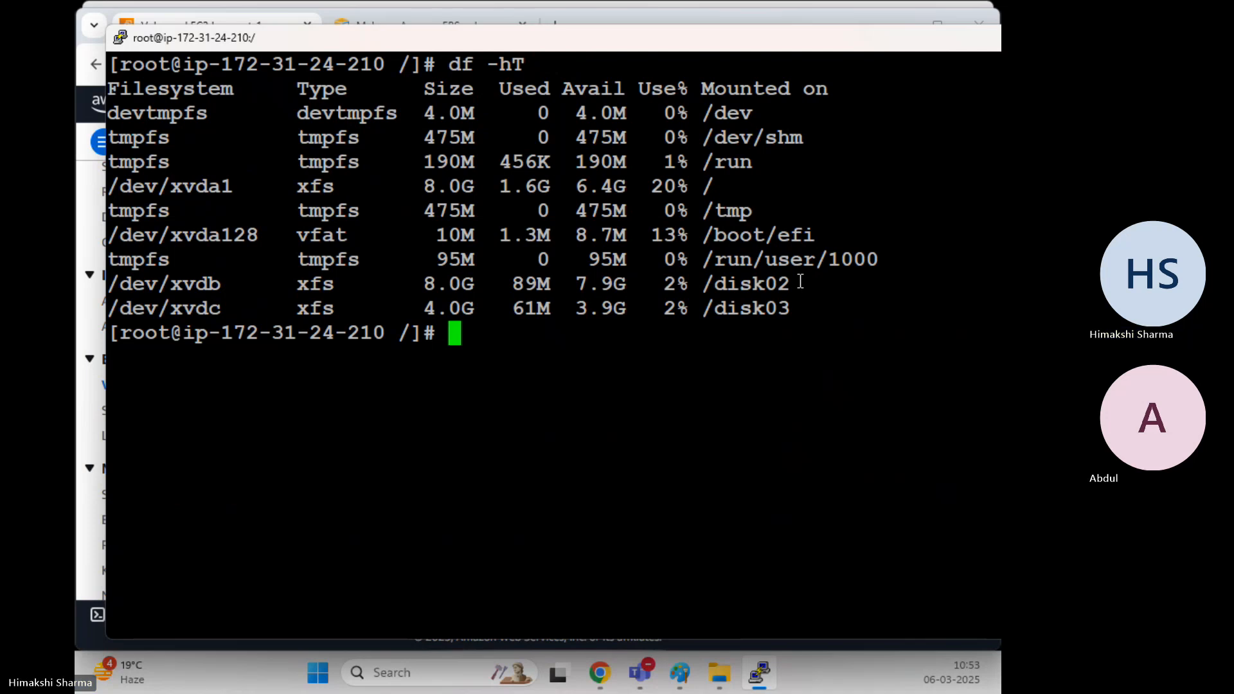
{"action": "left_click_drag", "start_coordinate": [222, 284], "coordinate": [96, 284]}
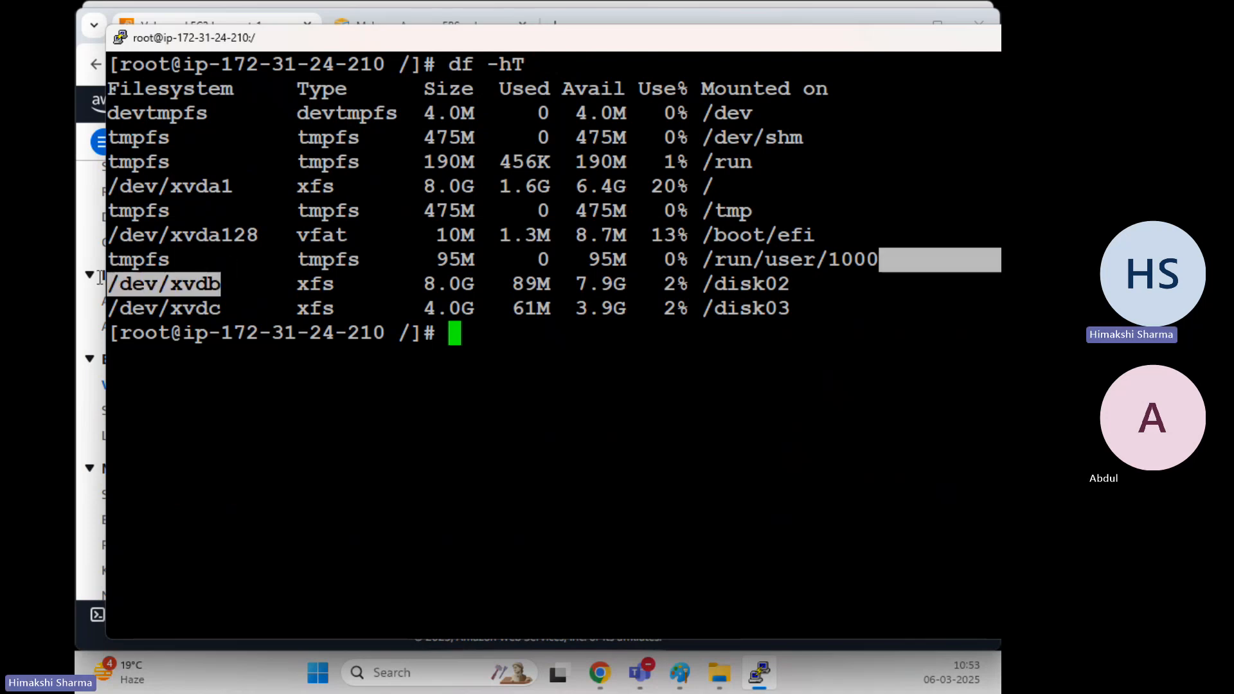
{"action": "left_click_drag", "start_coordinate": [220, 307], "coordinate": [94, 306]}
{"action": "left_click", "coordinate": [738, 324]}
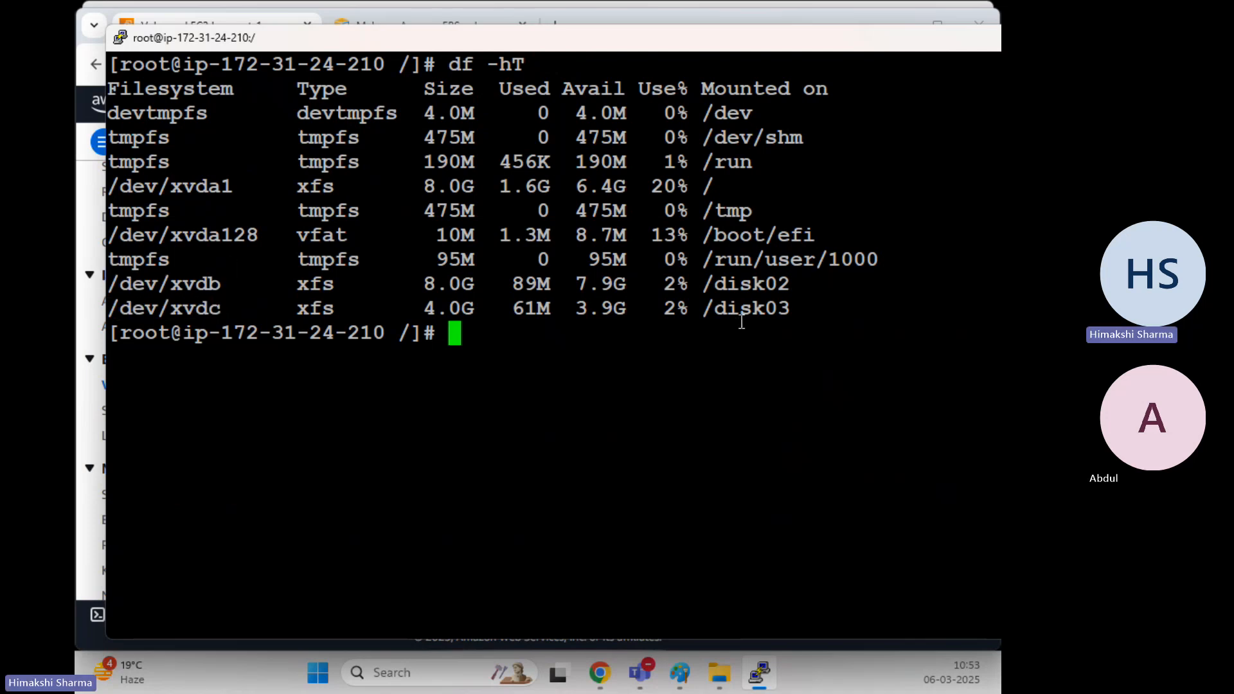
{"action": "left_click_drag", "start_coordinate": [702, 284], "coordinate": [783, 285]}
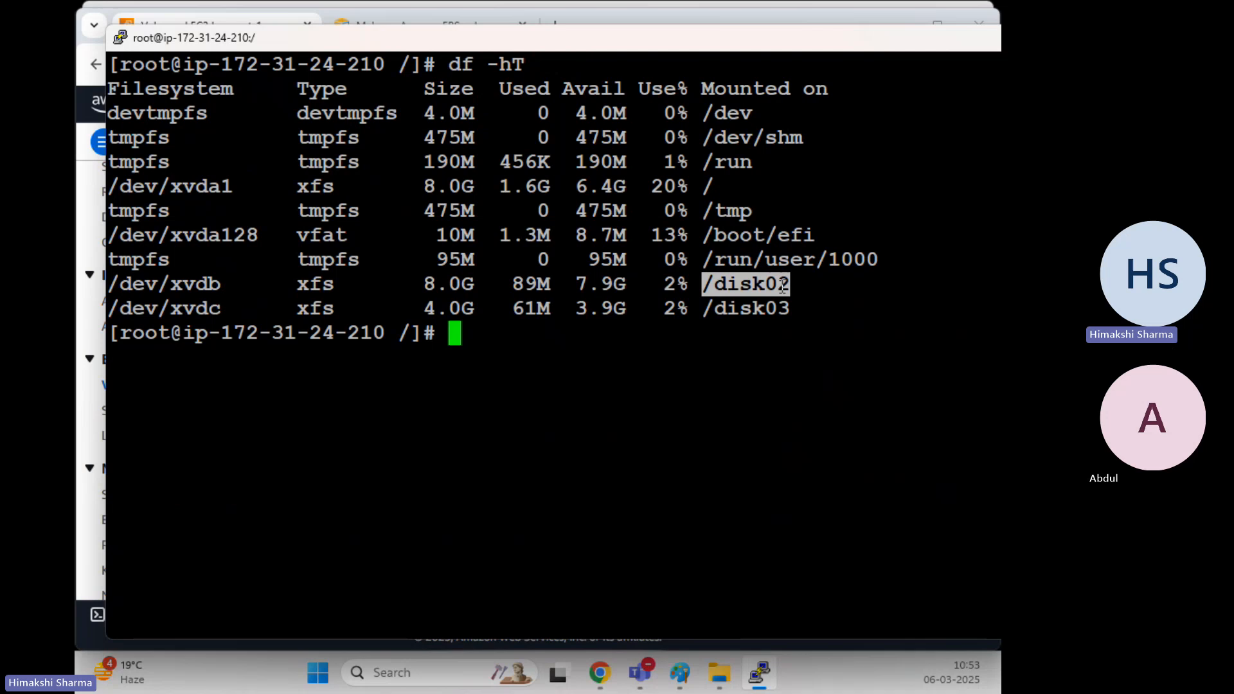
{"action": "left_click", "coordinate": [669, 334]}
{"action": "type", "text": "cd /disk02"}
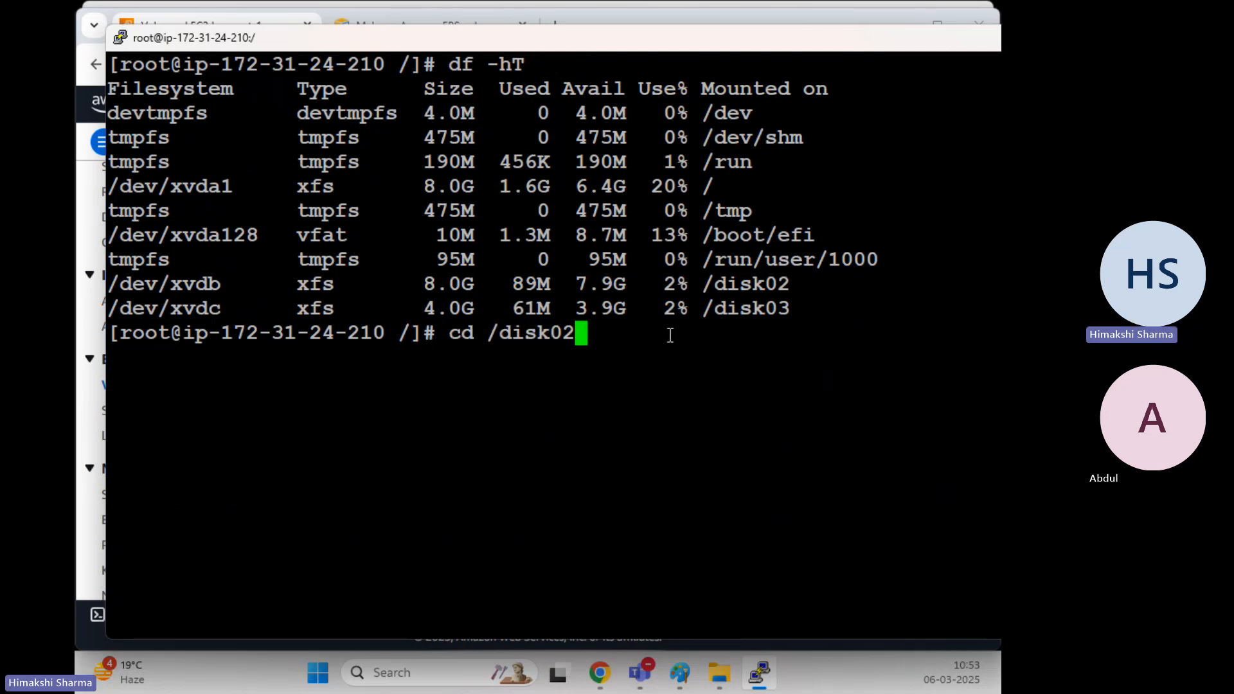
In /disk02, run mv * /disk03 and confirm with ls that /disk02 is empty
{"action": "key", "text": "Return"}
{"action": "type", "text": "clear"}
{"action": "key", "text": "Return"}
{"action": "type", "text": "ls"}
{"action": "key", "text": "Return"}
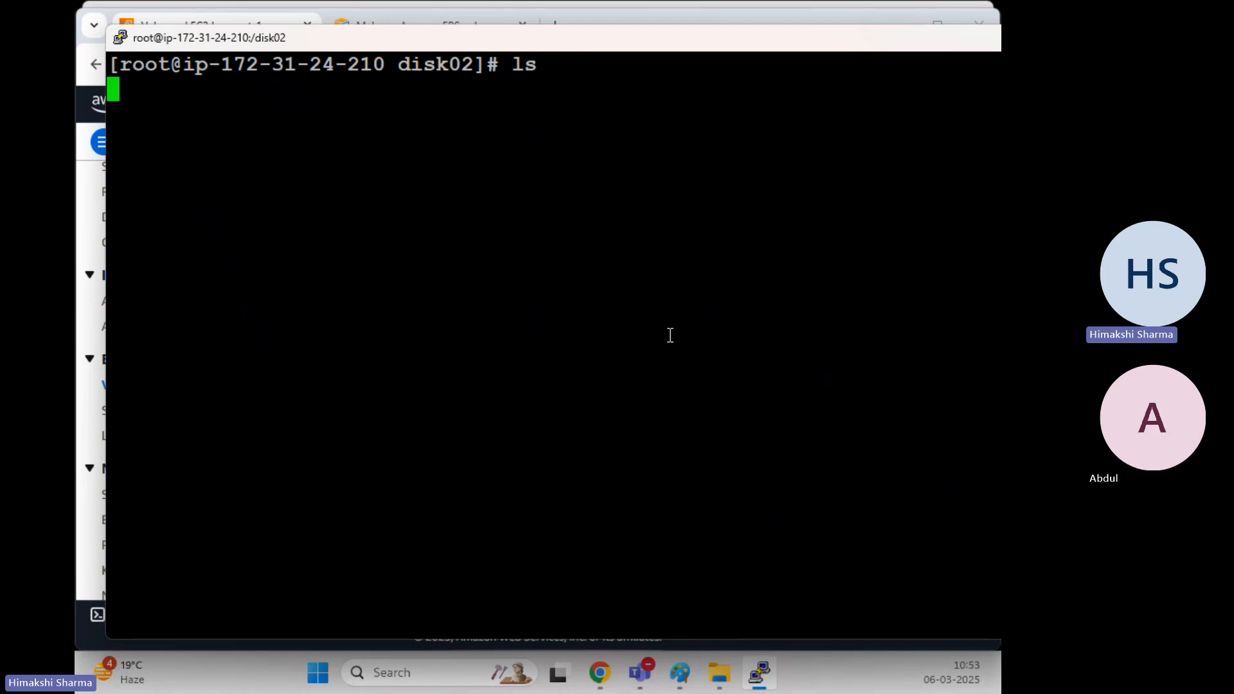
{"action": "type", "text": "clear"}
{"action": "key", "text": "Return"}
{"action": "type", "text": "mv "}
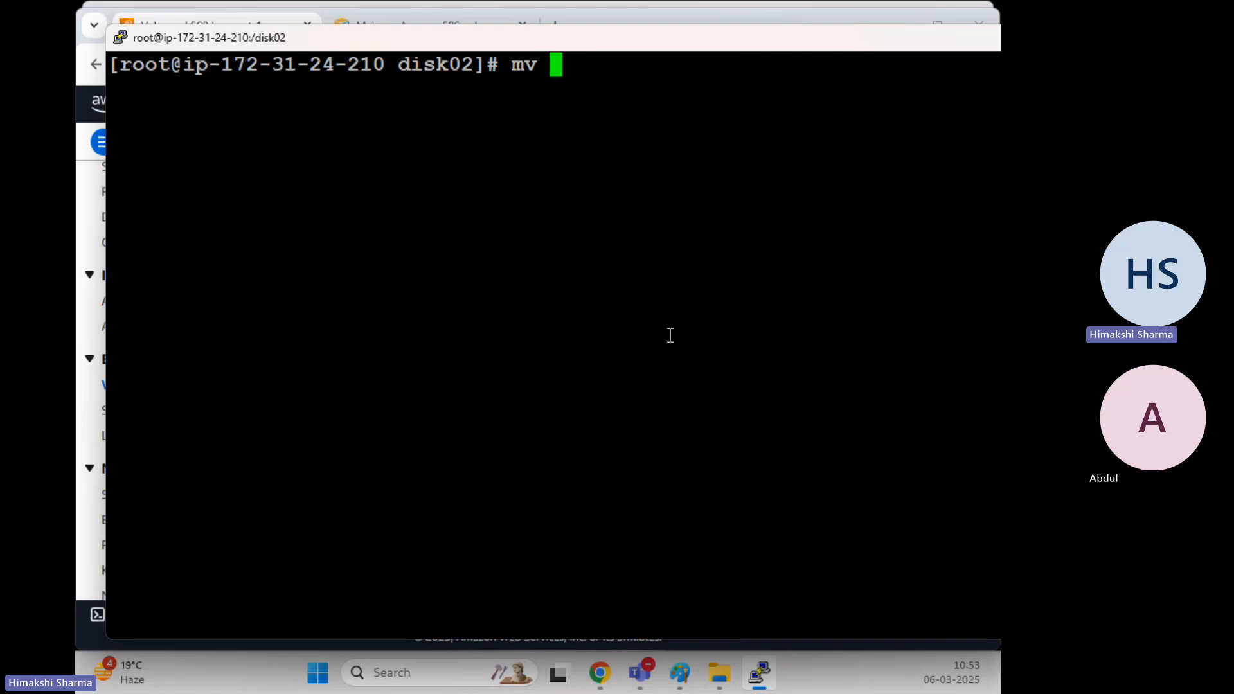
{"action": "type", "text": "* /disk03"}
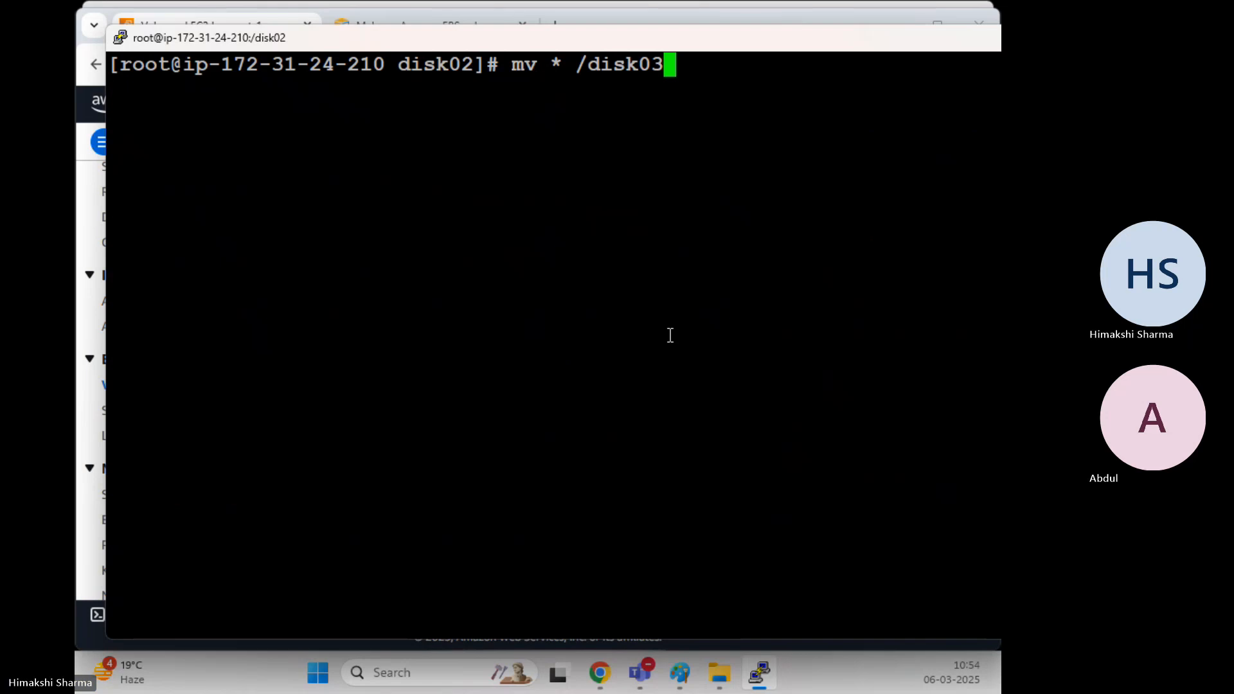
{"action": "key", "text": "Return"}
{"action": "type", "text": "ls"}
{"action": "key", "text": "Return"}
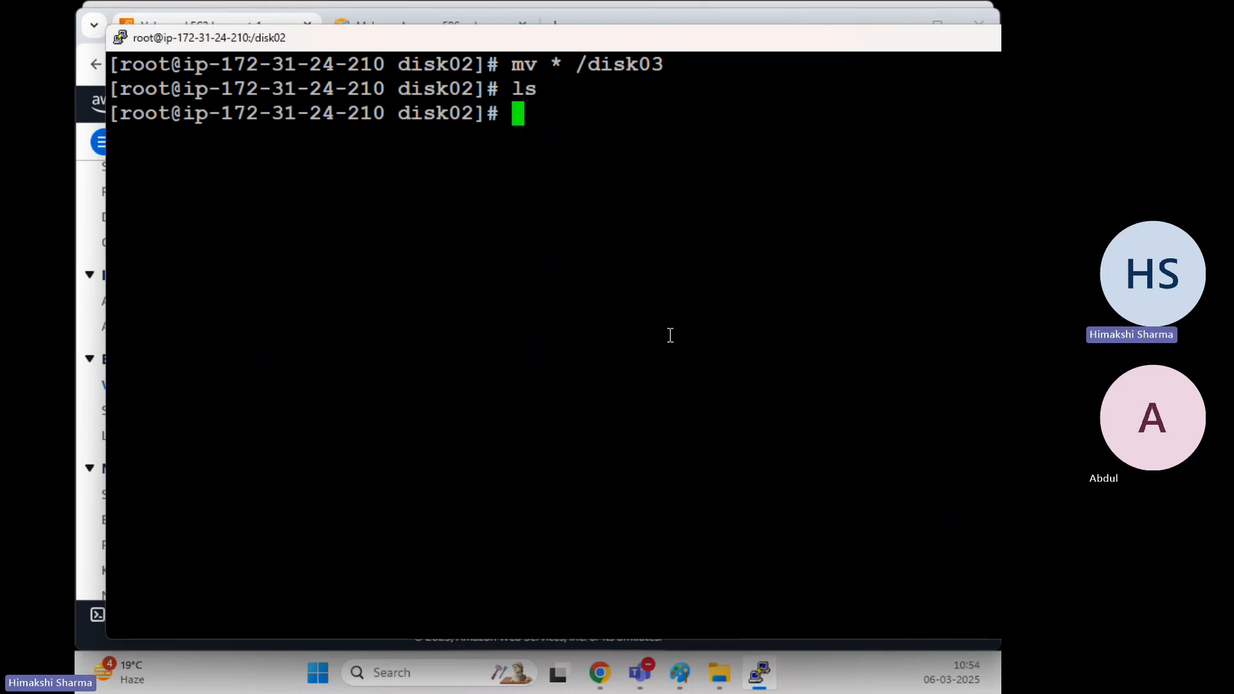
Return to the root directory and check /disk03 usage with df -hT
{"action": "type", "text": "cd "}
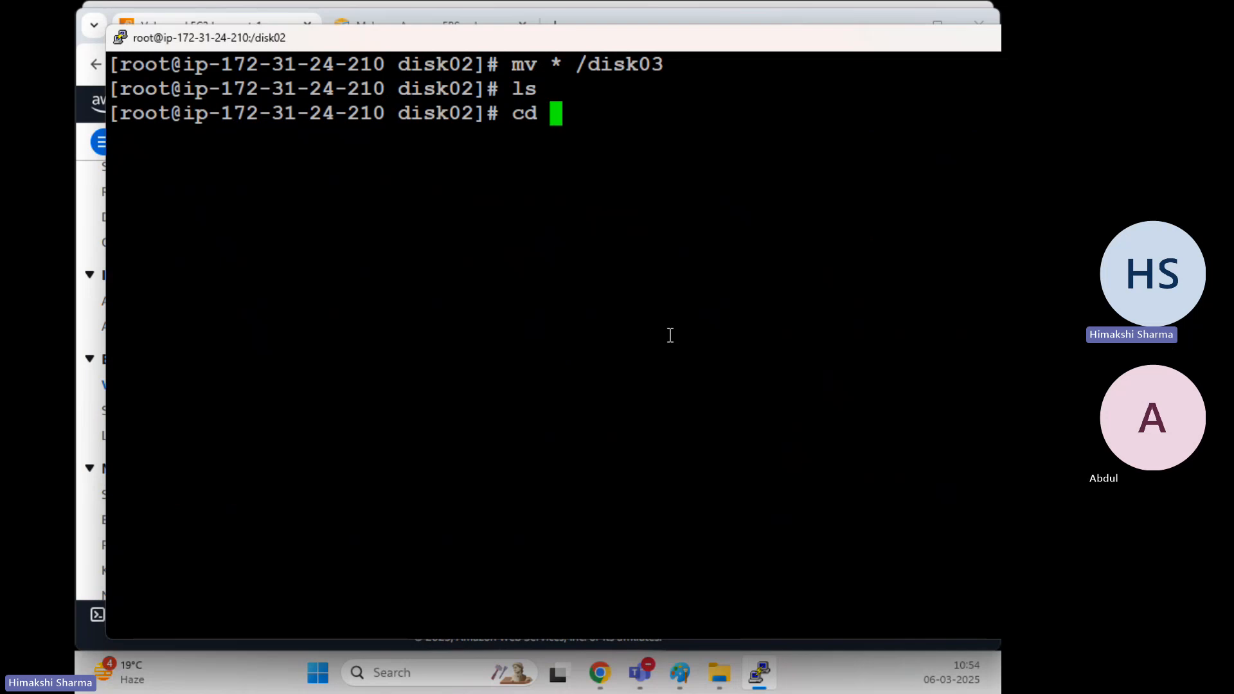
{"action": "type", "text": ".."}
{"action": "key", "text": "Return"}
{"action": "type", "text": "clear"}
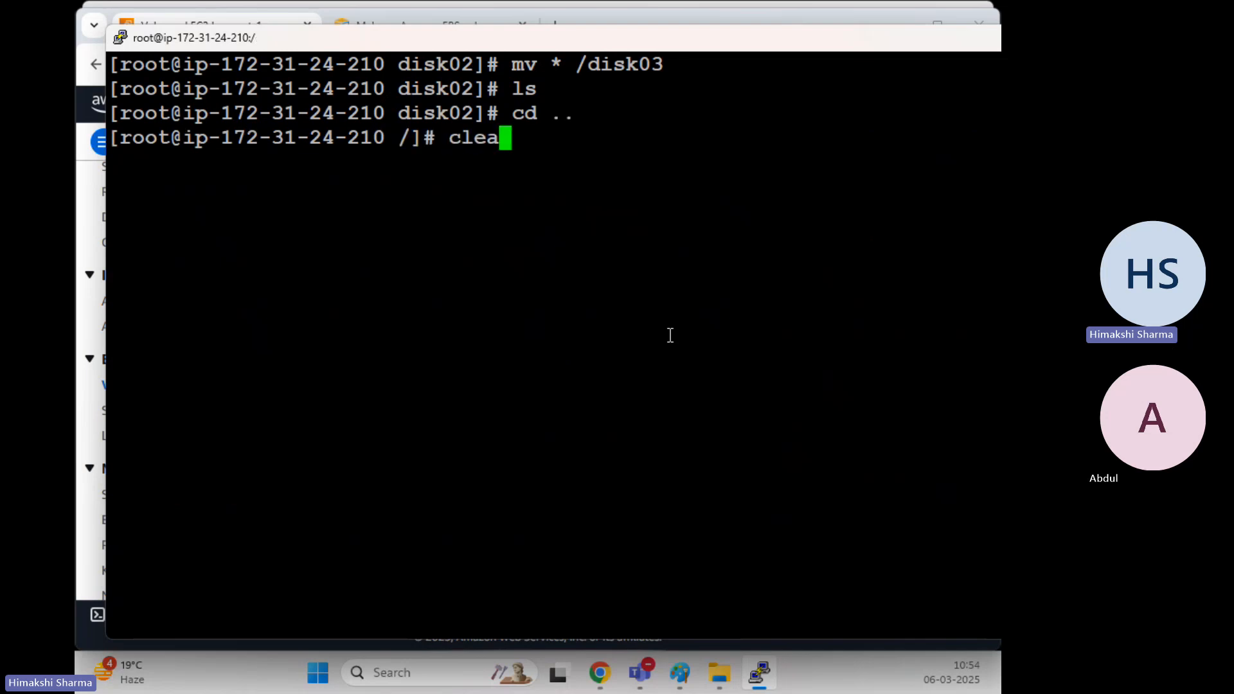
{"action": "key", "text": "Return"}
{"action": "type", "text": "df -hT"}
{"action": "key", "text": "Return"}
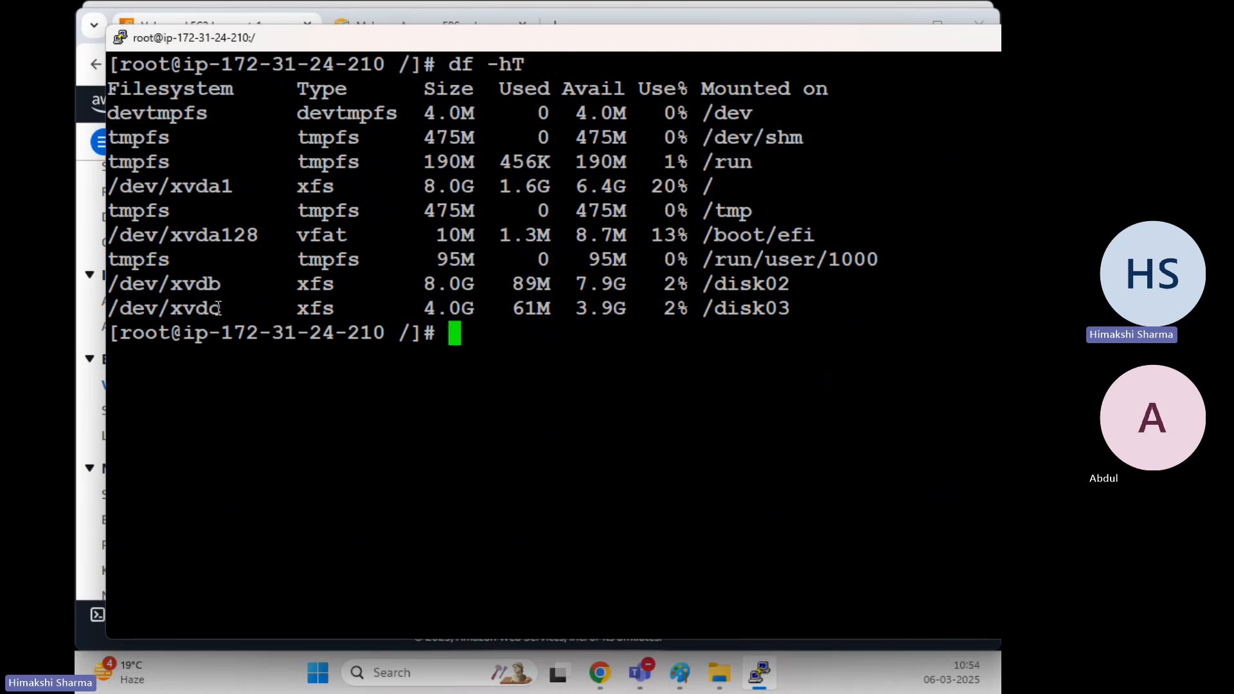
{"action": "left_click_drag", "start_coordinate": [709, 308], "coordinate": [900, 309]}
{"action": "left_click_drag", "start_coordinate": [639, 367], "coordinate": [669, 394]}
List /disk03 to confirm the moved .txt files are there
{"action": "type", "text": "cd /di"}
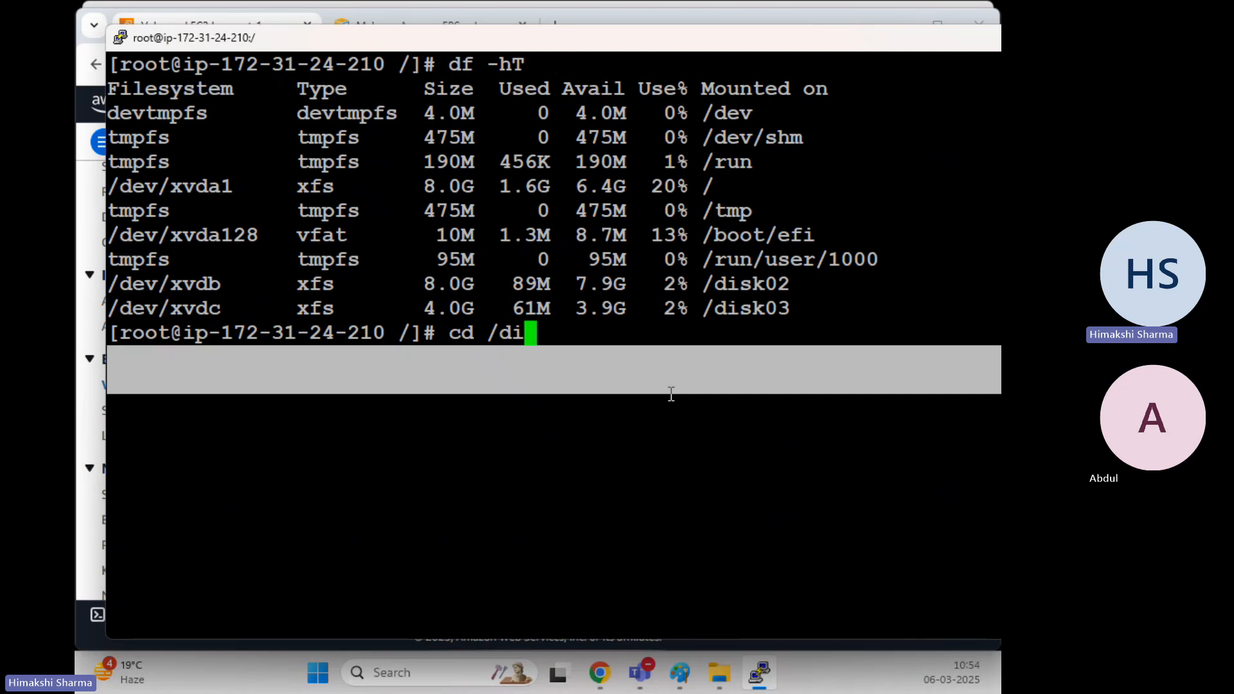
{"action": "type", "text": "sk03"}
{"action": "key", "text": "Return"}
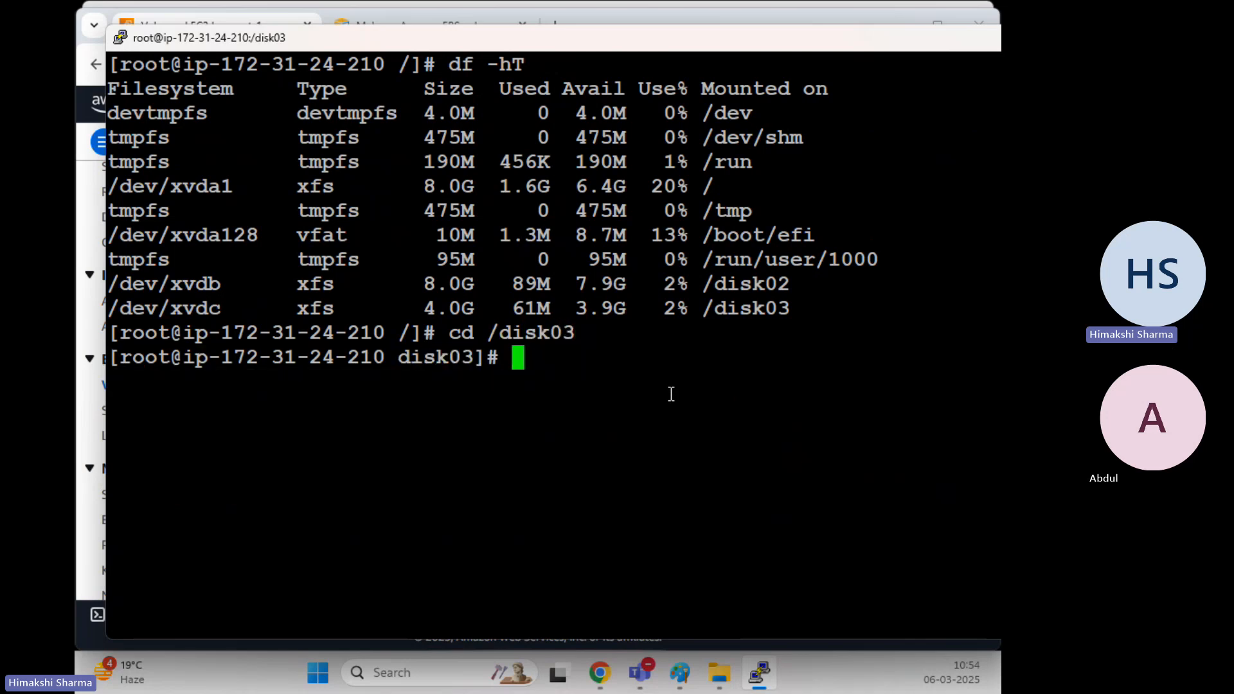
{"action": "type", "text": "ls"}
{"action": "key", "text": "Return"}
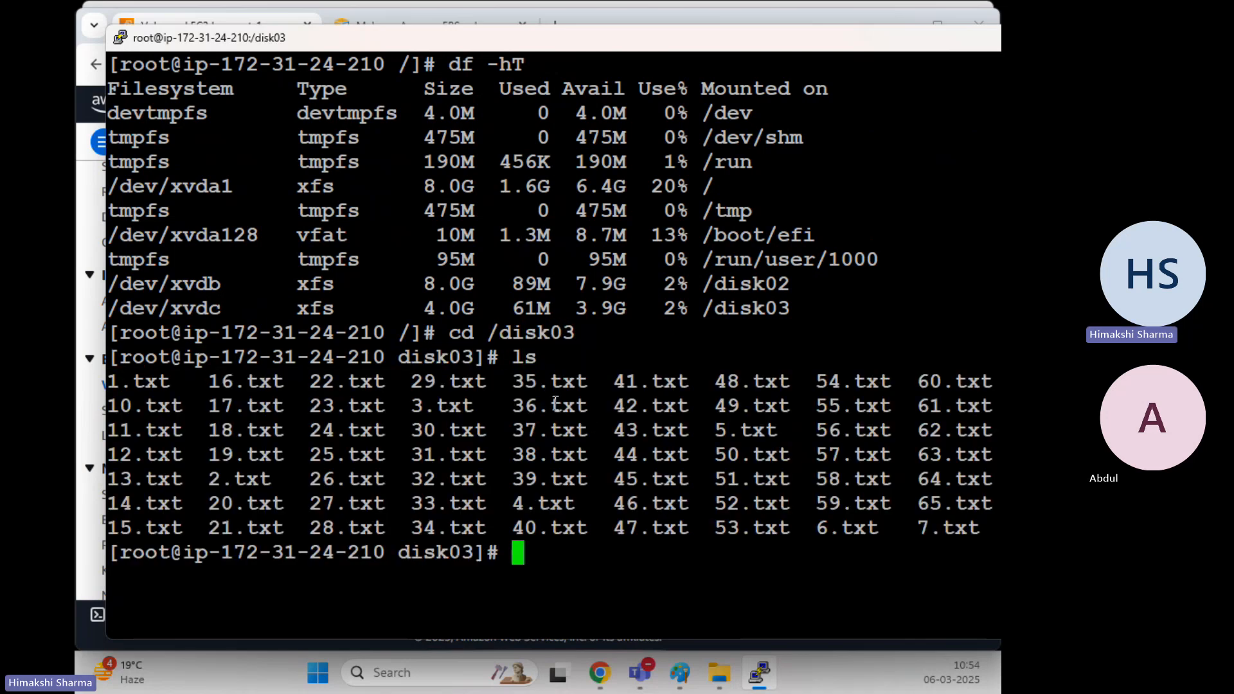
{"action": "left_click_drag", "start_coordinate": [554, 403], "coordinate": [755, 527]}
{"action": "left_click", "coordinate": [672, 511]}
Re-check filesystem sizes with df -hT, then bring the Paint notes forward
{"action": "type", "text": "clear"}
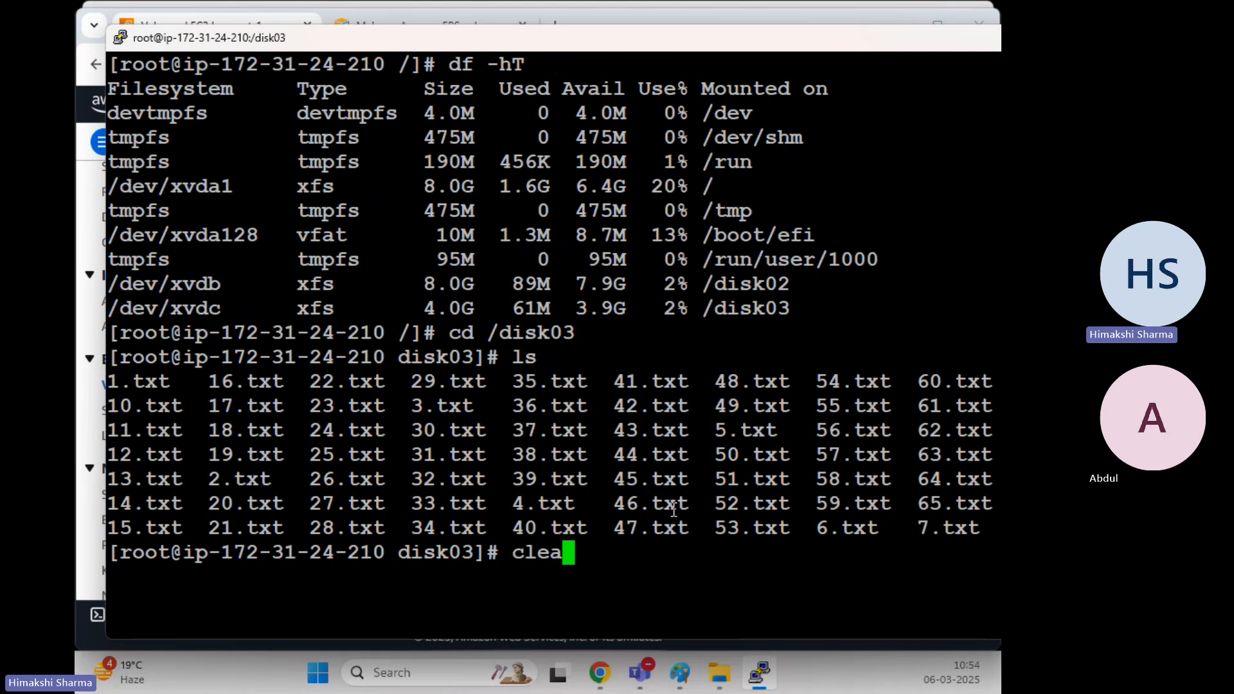
{"action": "key", "text": "Return"}
{"action": "type", "text": "df "}
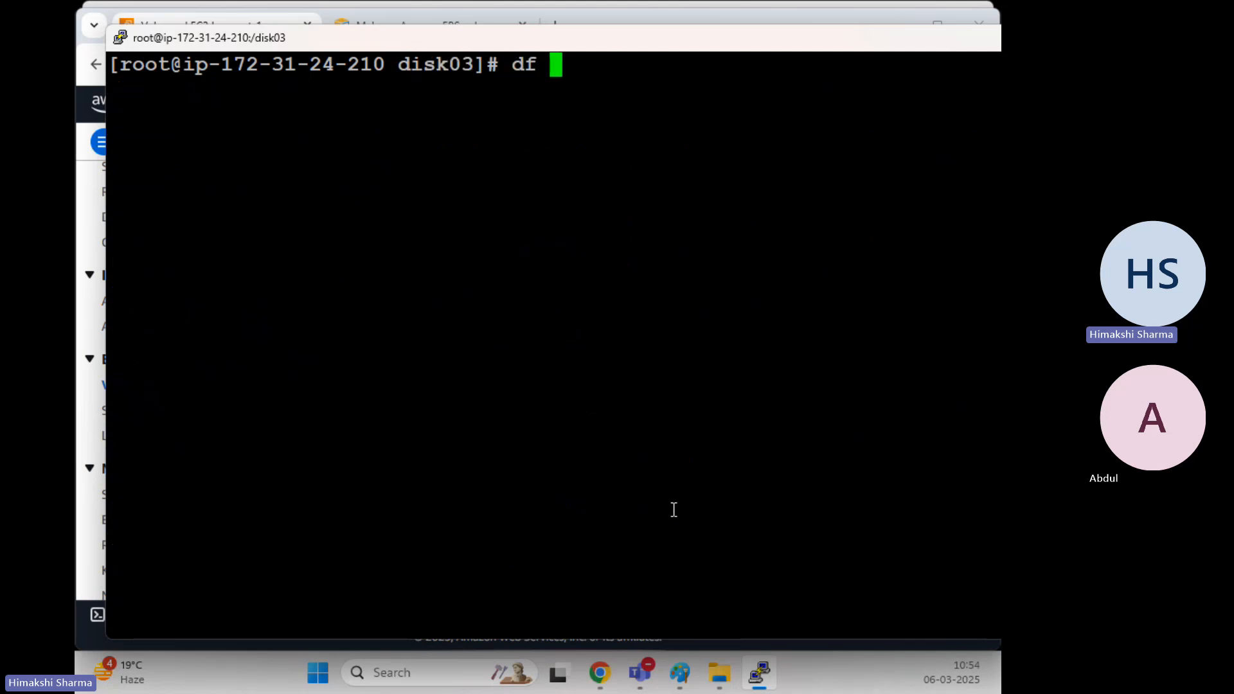
{"action": "type", "text": "-hT"}
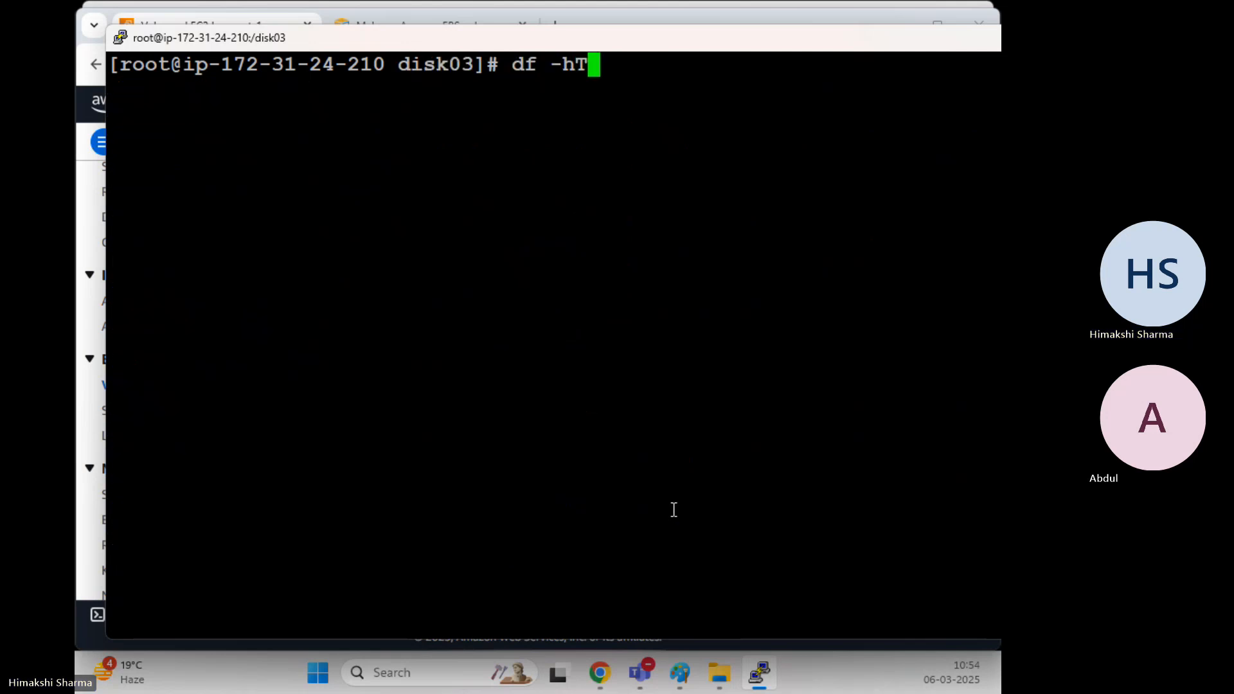
{"action": "key", "text": "Return"}
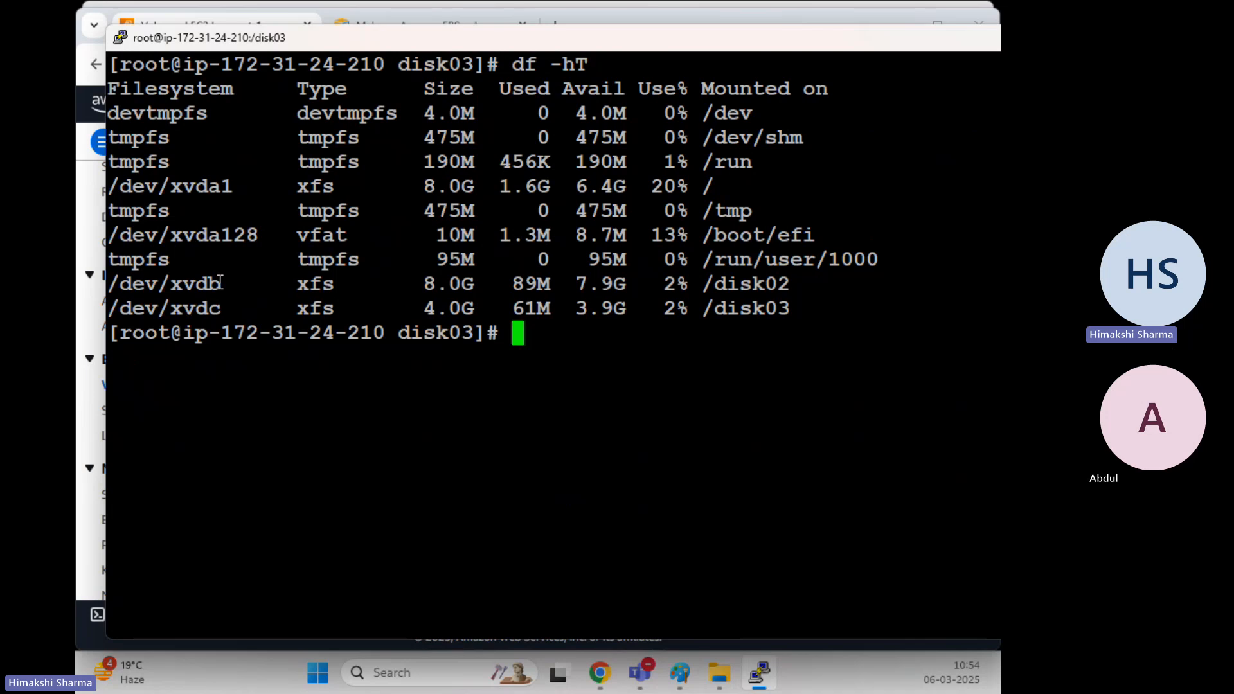
{"action": "left_click_drag", "start_coordinate": [791, 285], "coordinate": [113, 287]}
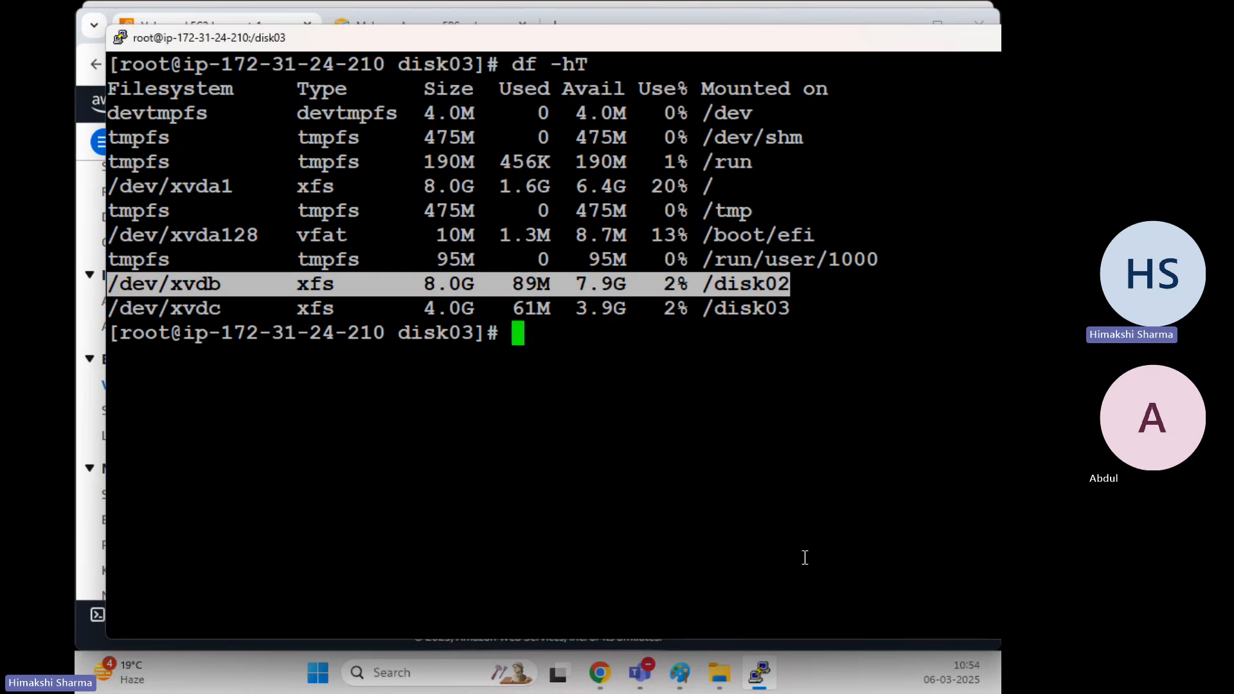
{"action": "left_click", "coordinate": [680, 673]}
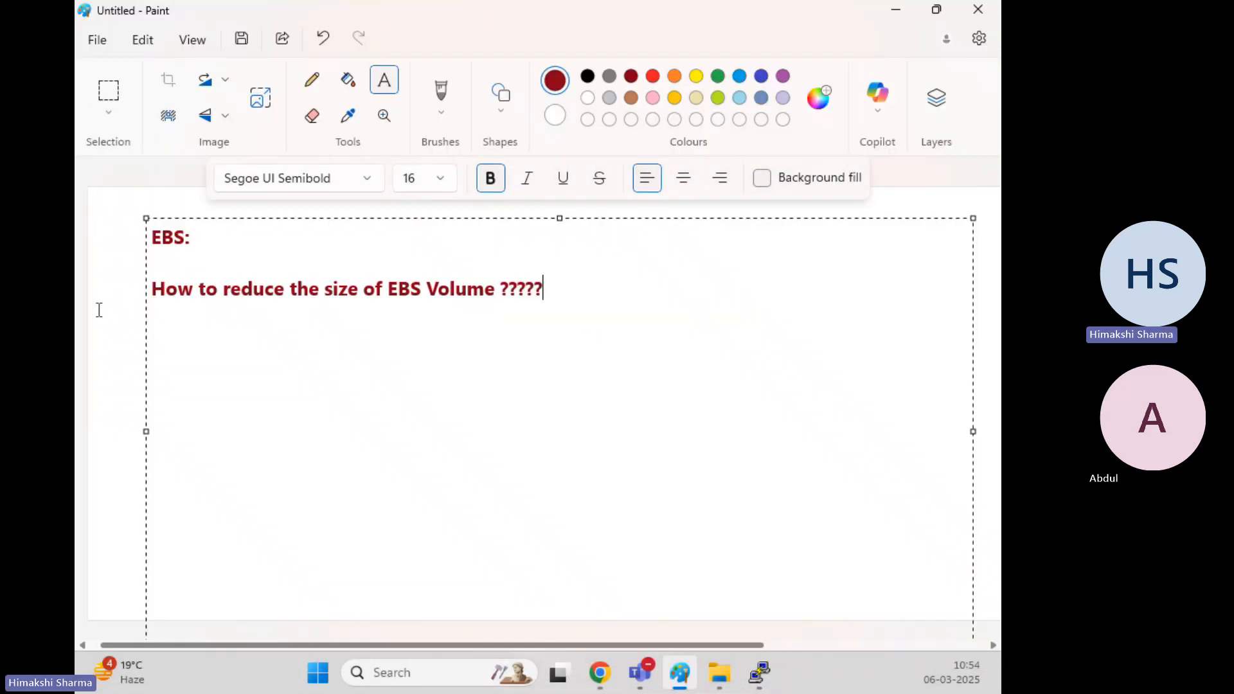
Draw a tall rounded rectangle with three small rectangles stacked on its right
{"action": "left_click", "coordinate": [99, 310]}
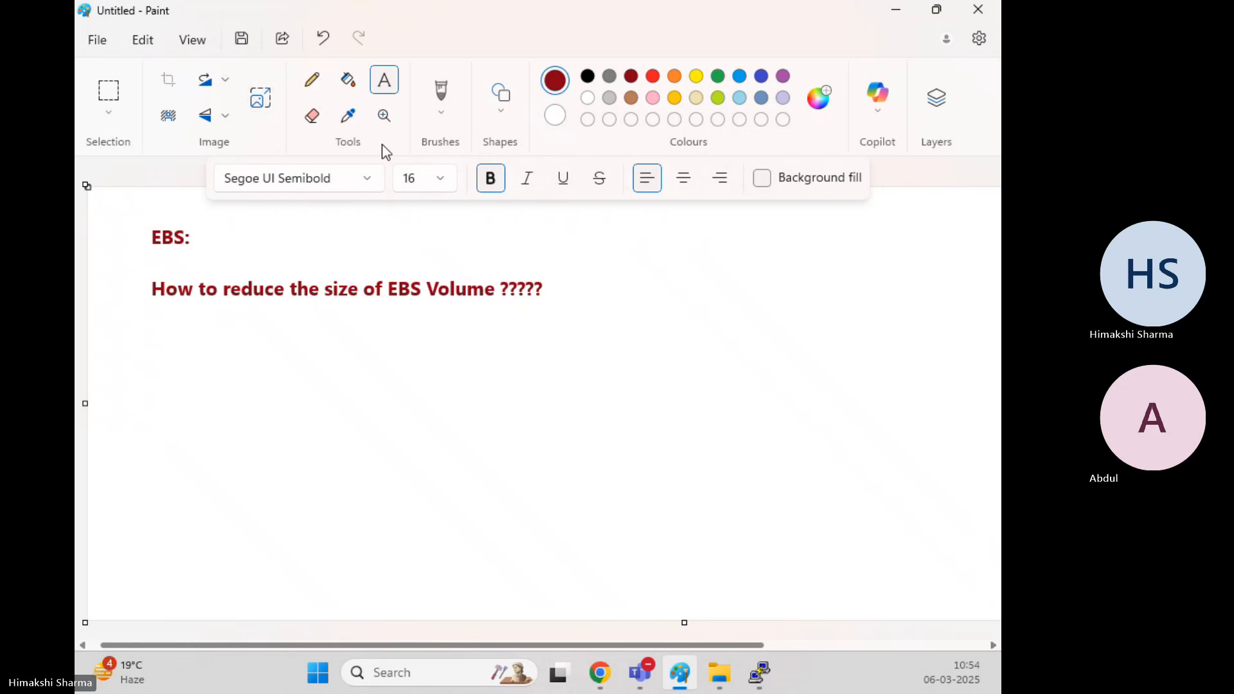
{"action": "left_click", "coordinate": [505, 117]}
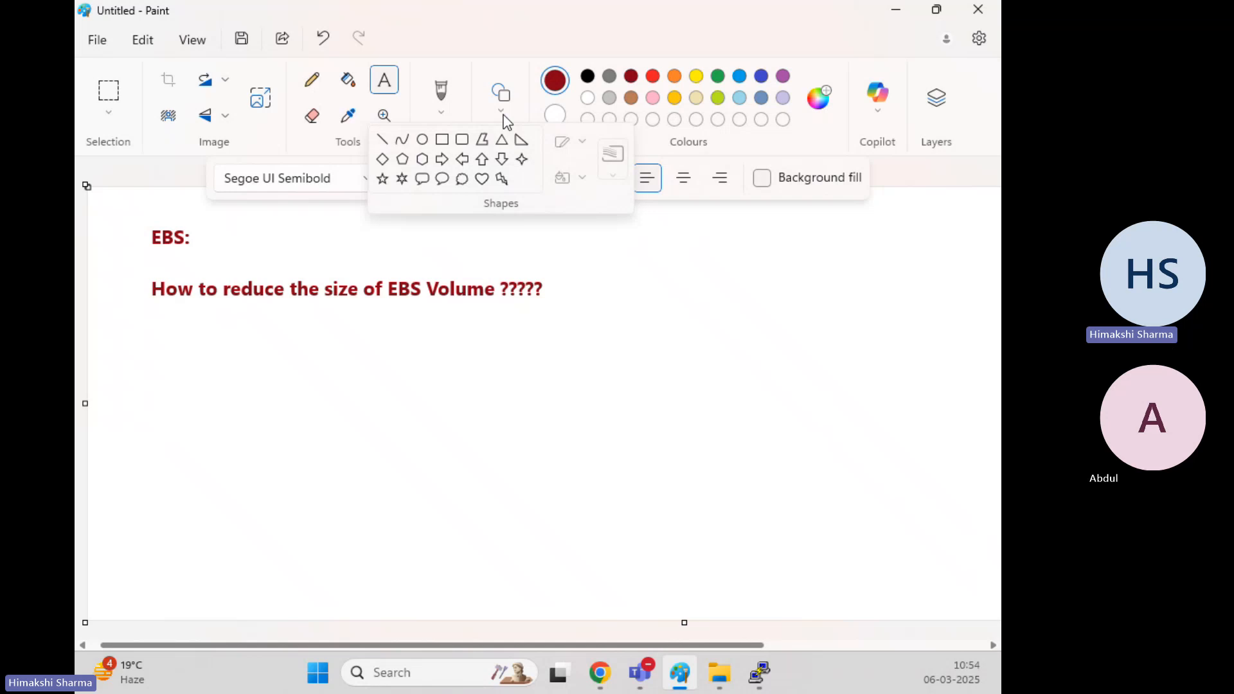
{"action": "left_click", "coordinate": [461, 139]}
{"action": "left_click_drag", "start_coordinate": [558, 339], "coordinate": [671, 560]}
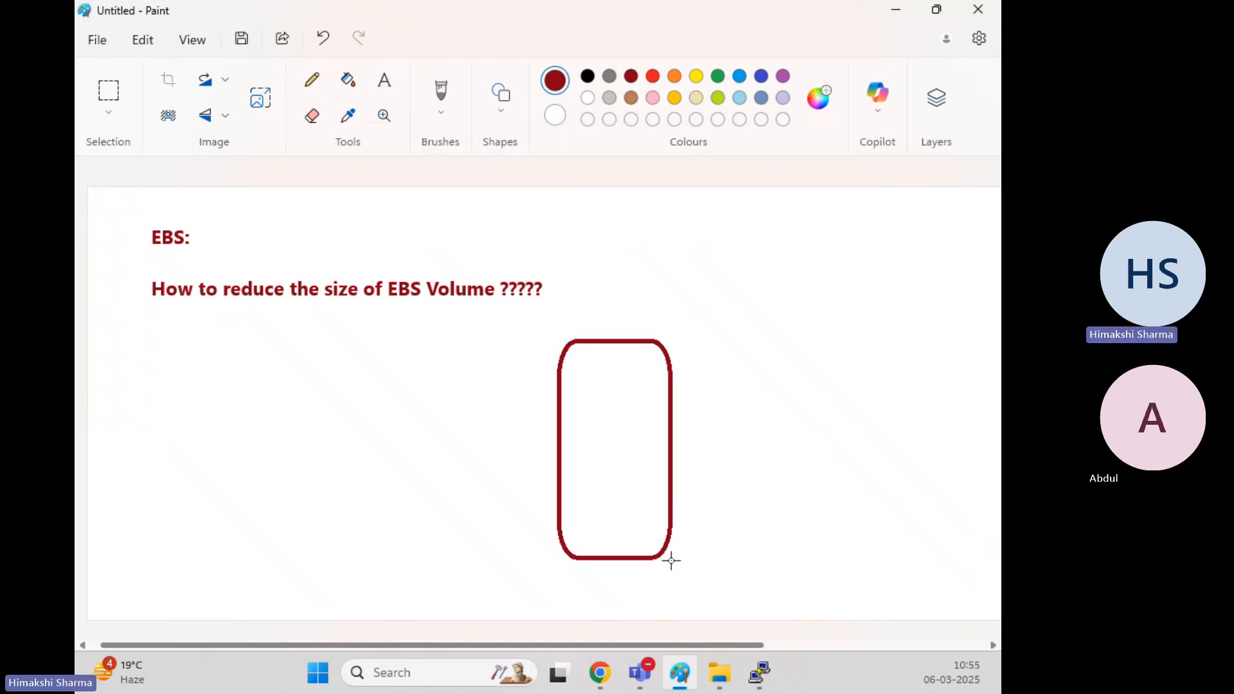
{"action": "left_click", "coordinate": [500, 108]}
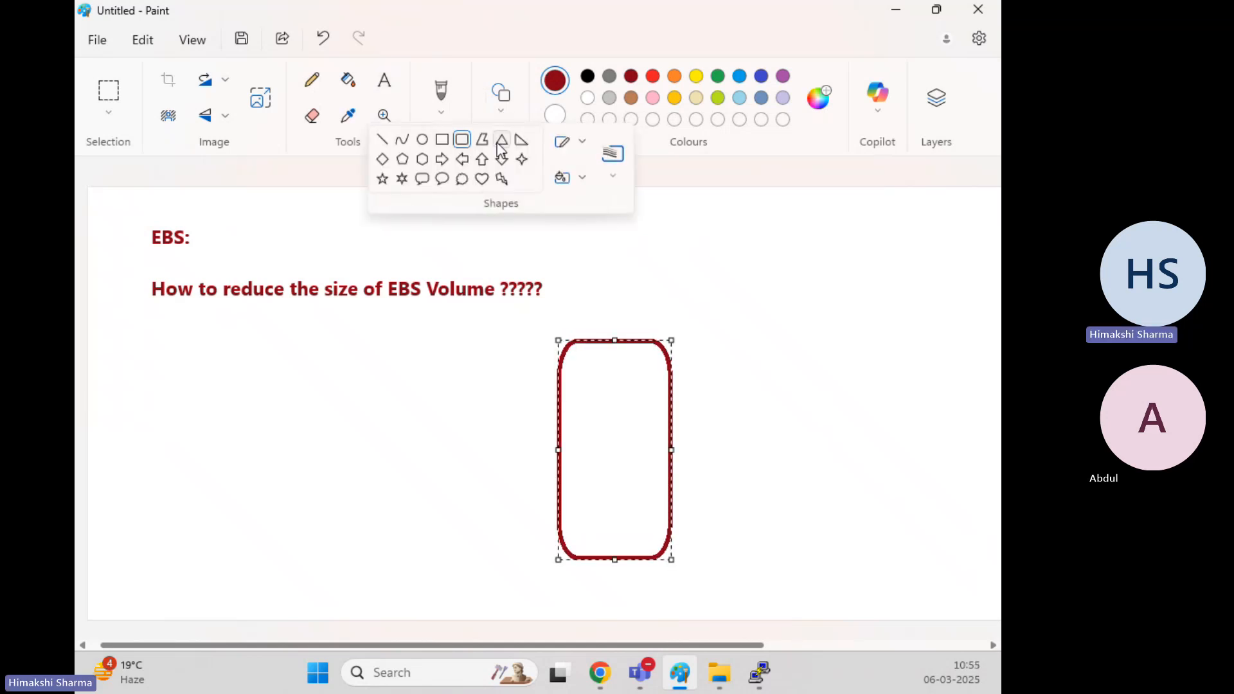
{"action": "left_click", "coordinate": [459, 144]}
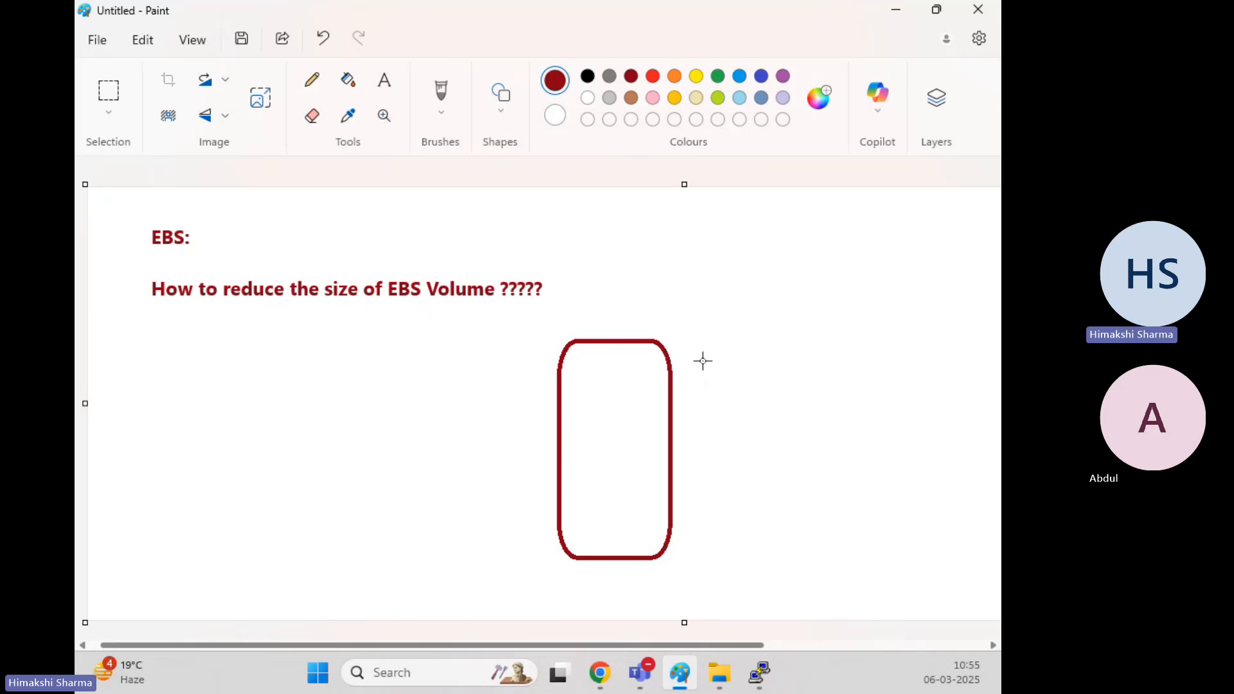
{"action": "left_click_drag", "start_coordinate": [700, 365], "coordinate": [777, 416]}
{"action": "left_click", "coordinate": [696, 450]}
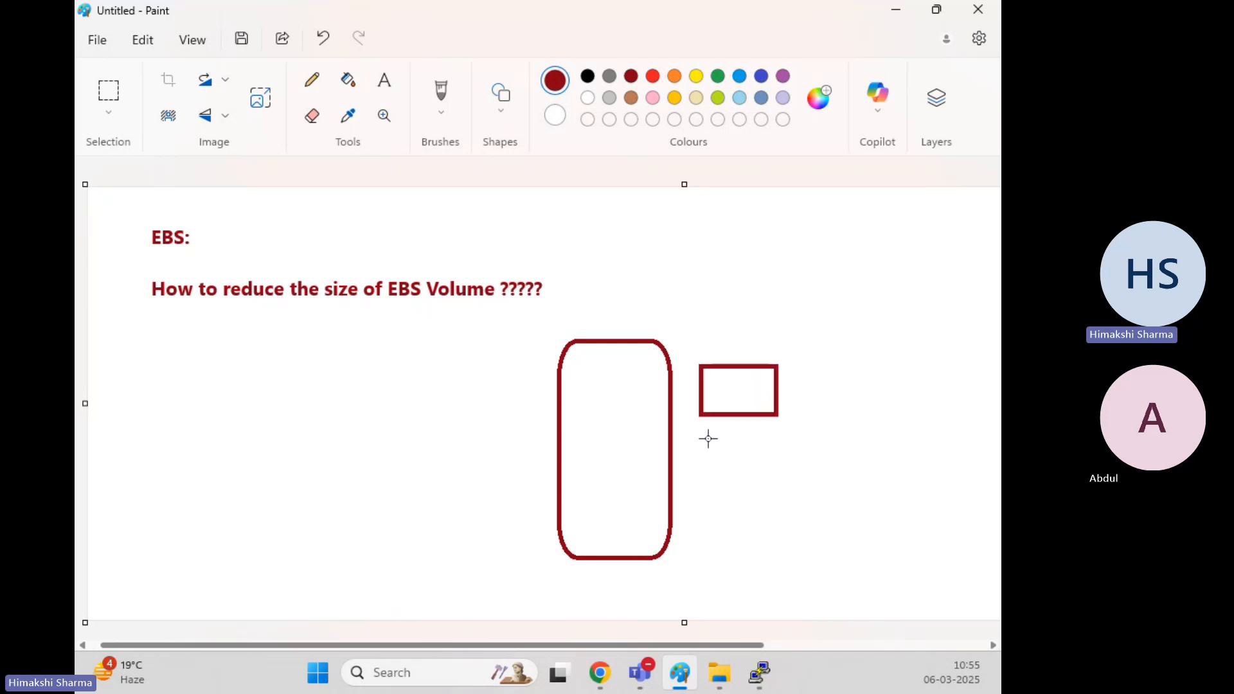
{"action": "left_click_drag", "start_coordinate": [700, 437], "coordinate": [778, 482]}
{"action": "left_click", "coordinate": [714, 531]}
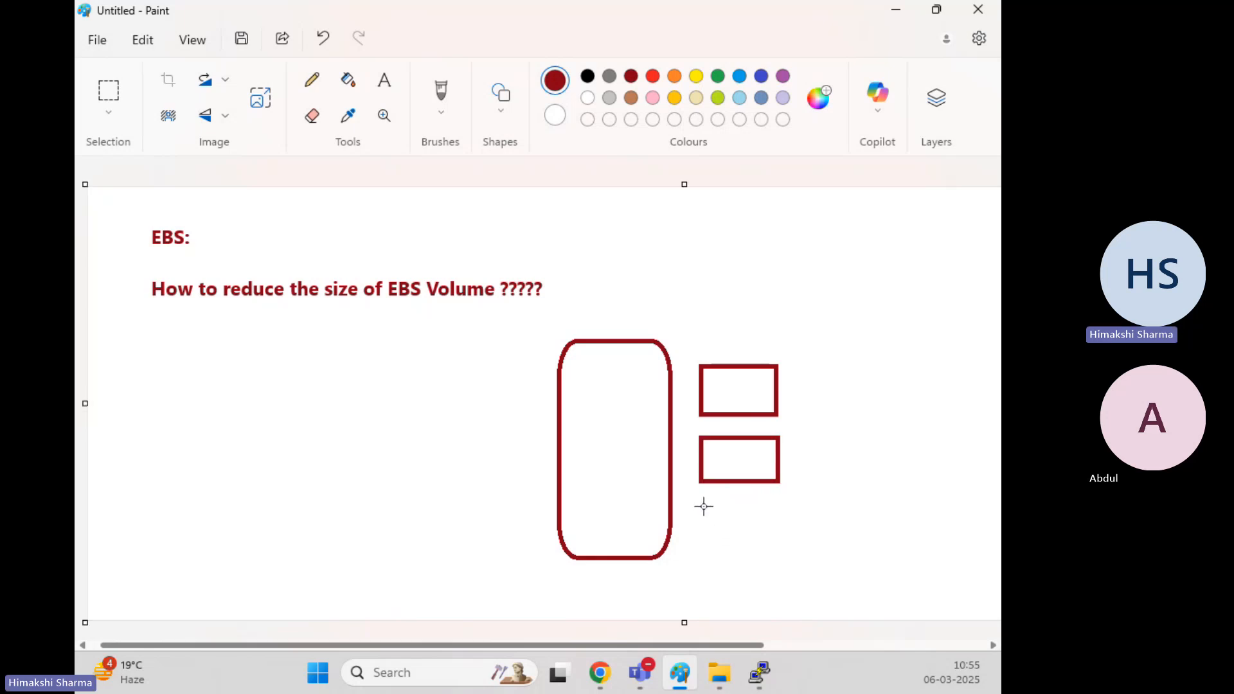
{"action": "left_click_drag", "start_coordinate": [704, 507], "coordinate": [781, 543]}
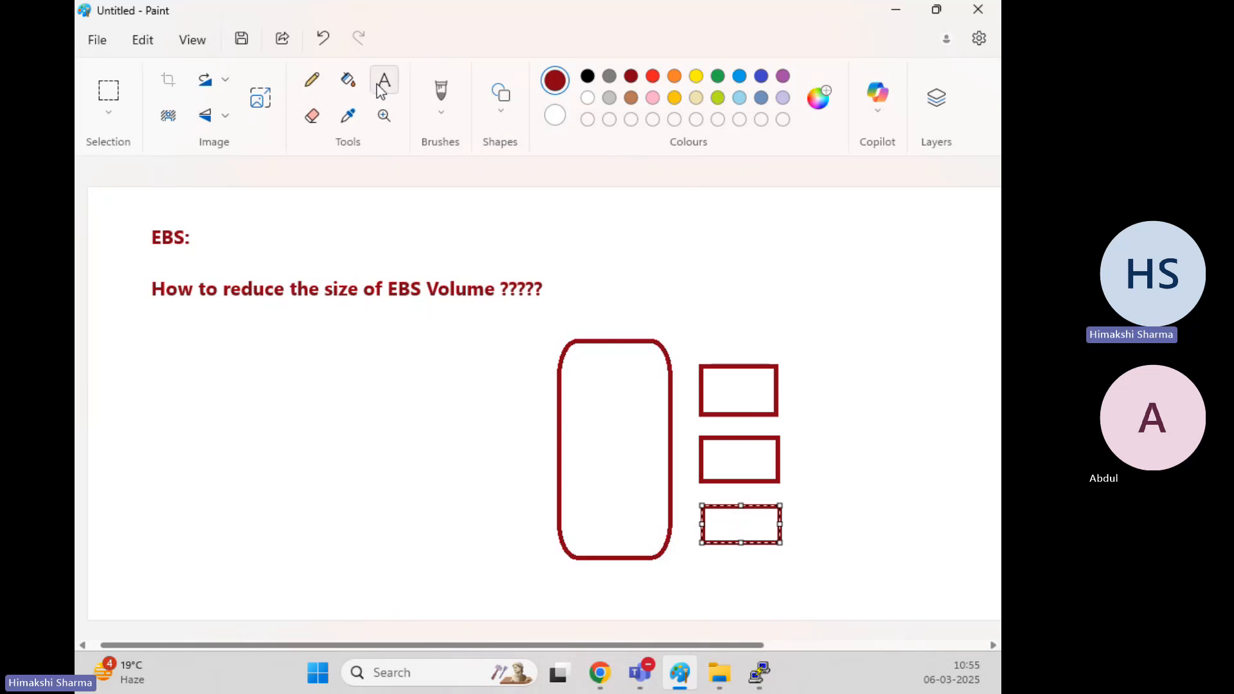
Connect the box to the three rectangles with lines, label it EC2, and return to Chrome
{"action": "left_click", "coordinate": [507, 117]}
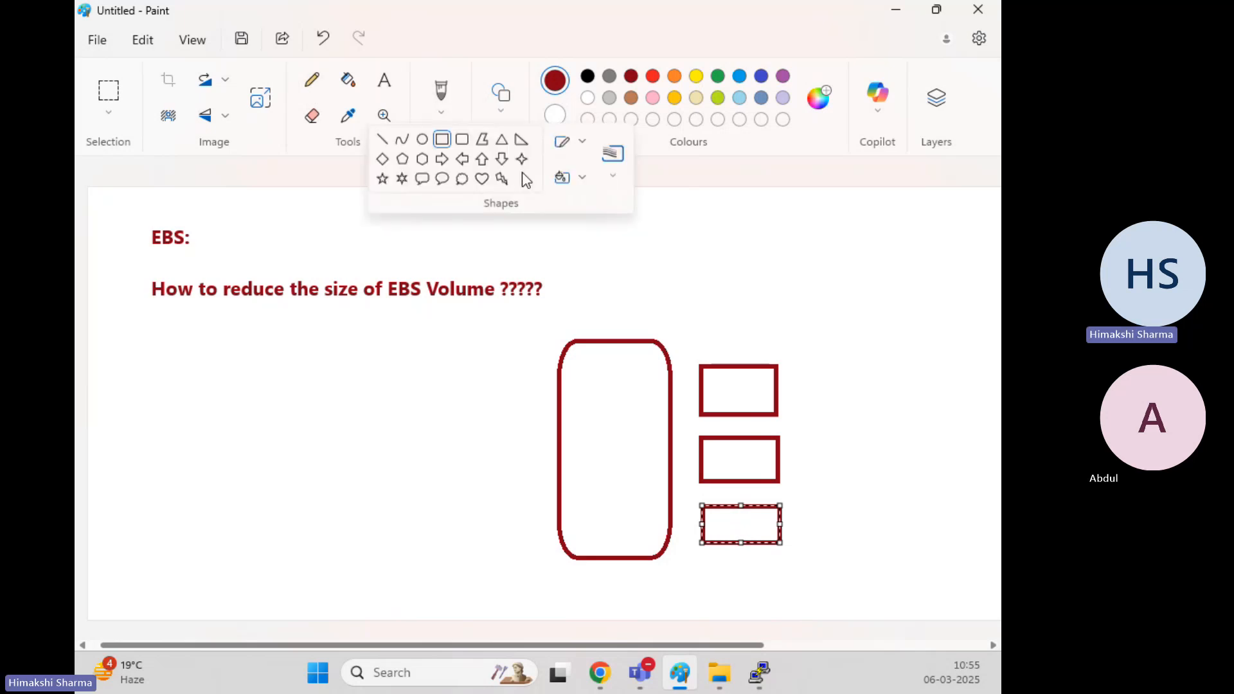
{"action": "left_click", "coordinate": [386, 140]}
{"action": "left_click_drag", "start_coordinate": [672, 398], "coordinate": [707, 399]}
{"action": "left_click_drag", "start_coordinate": [671, 462], "coordinate": [701, 462]}
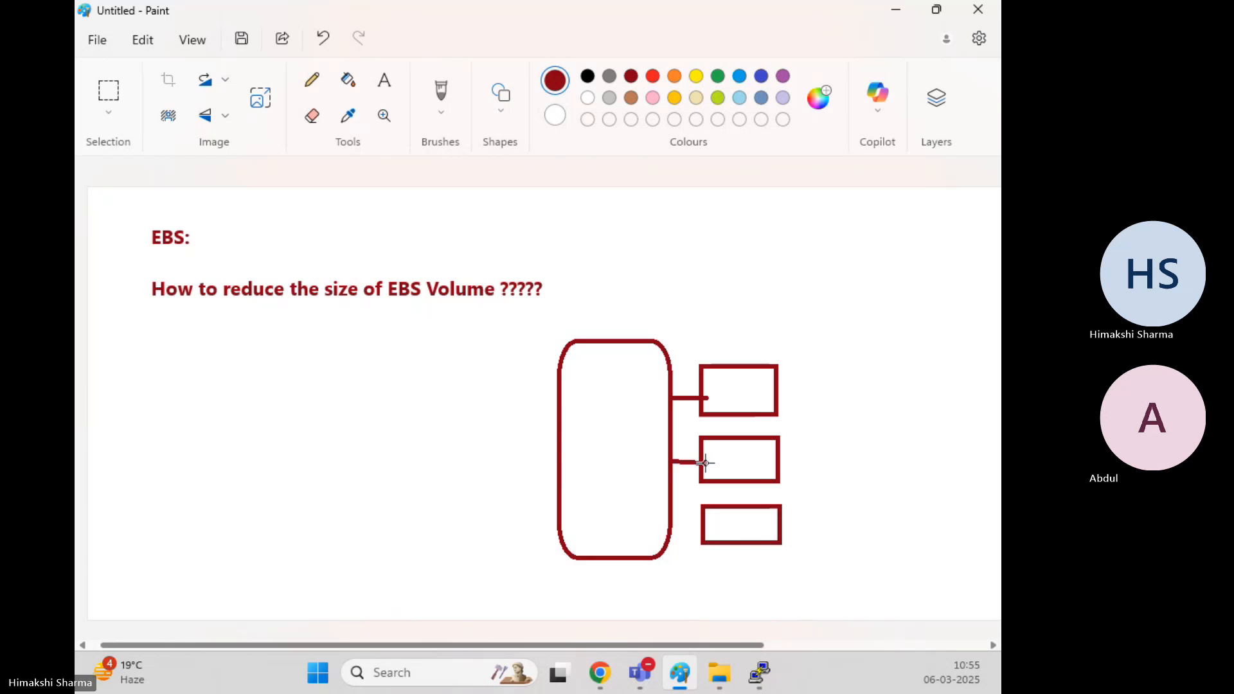
{"action": "left_click_drag", "start_coordinate": [671, 525], "coordinate": [706, 526]}
{"action": "left_click", "coordinate": [385, 80]}
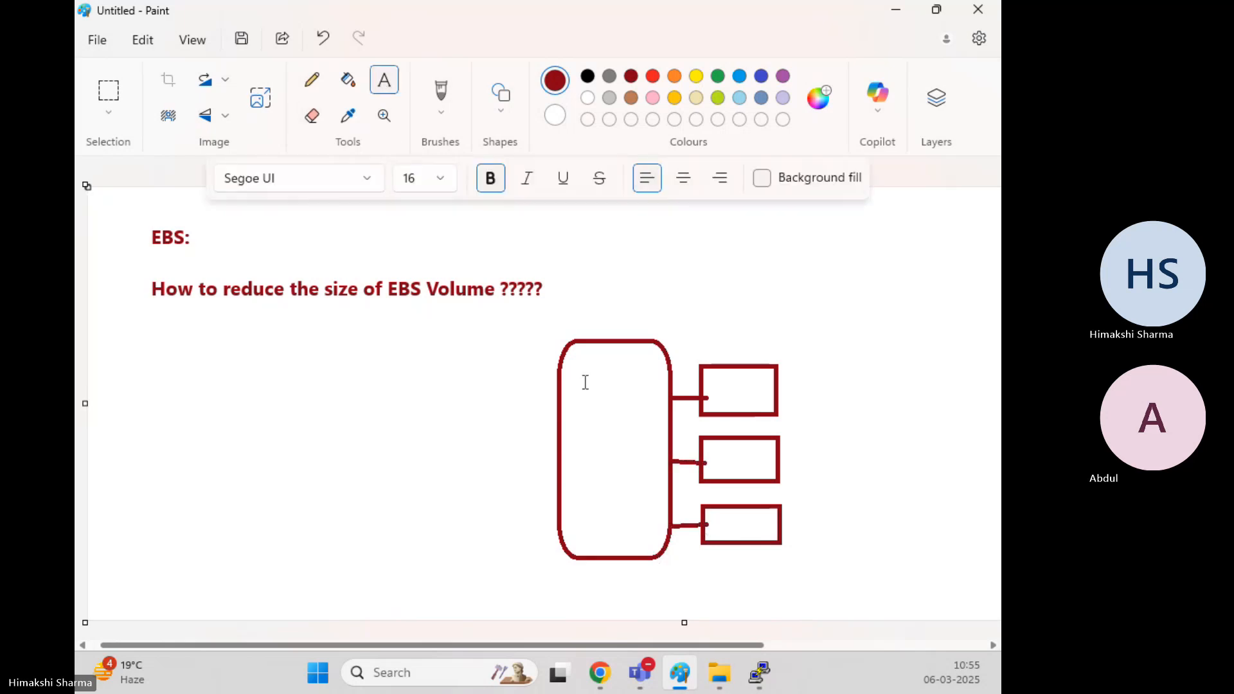
{"action": "left_click_drag", "start_coordinate": [585, 381], "coordinate": [648, 498]}
{"action": "type", "text": "EC2"}
{"action": "left_click", "coordinate": [655, 579]}
{"action": "left_click", "coordinate": [599, 673]}
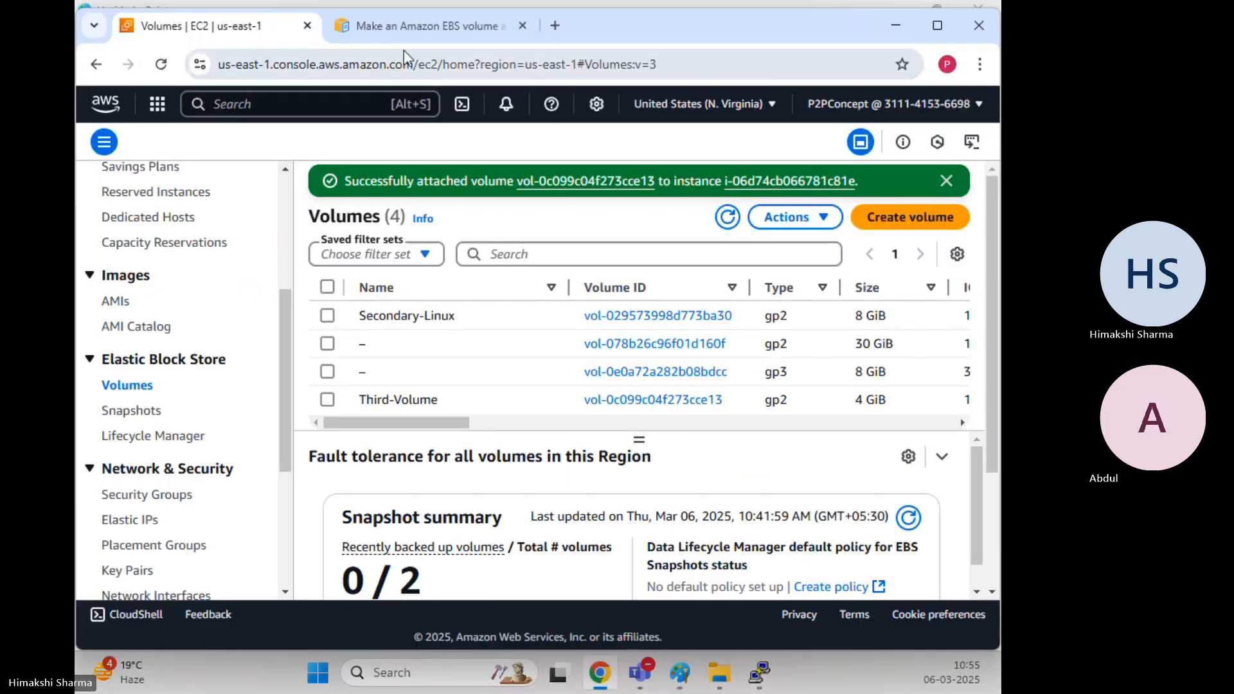
Search Google images for 'User with laptop' and copy the cartoon person-with-laptop picture
{"action": "left_click", "coordinate": [379, 29]}
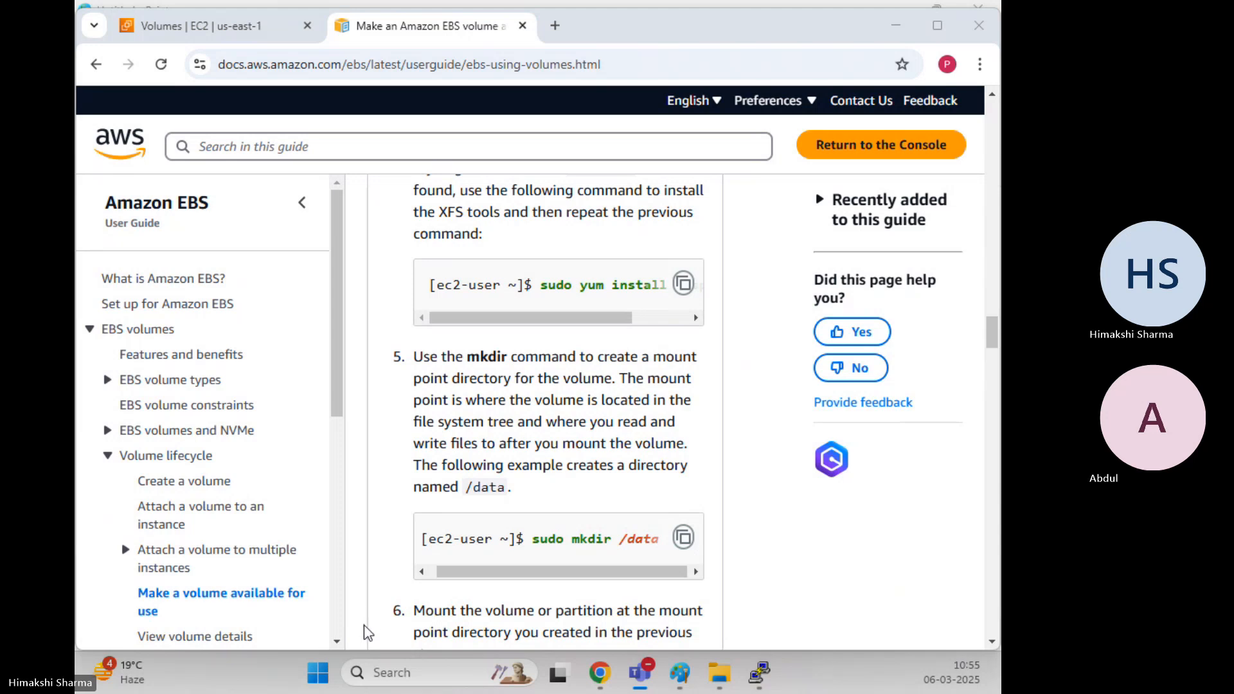
{"action": "left_click", "coordinate": [550, 24]}
{"action": "left_click", "coordinate": [579, 66]}
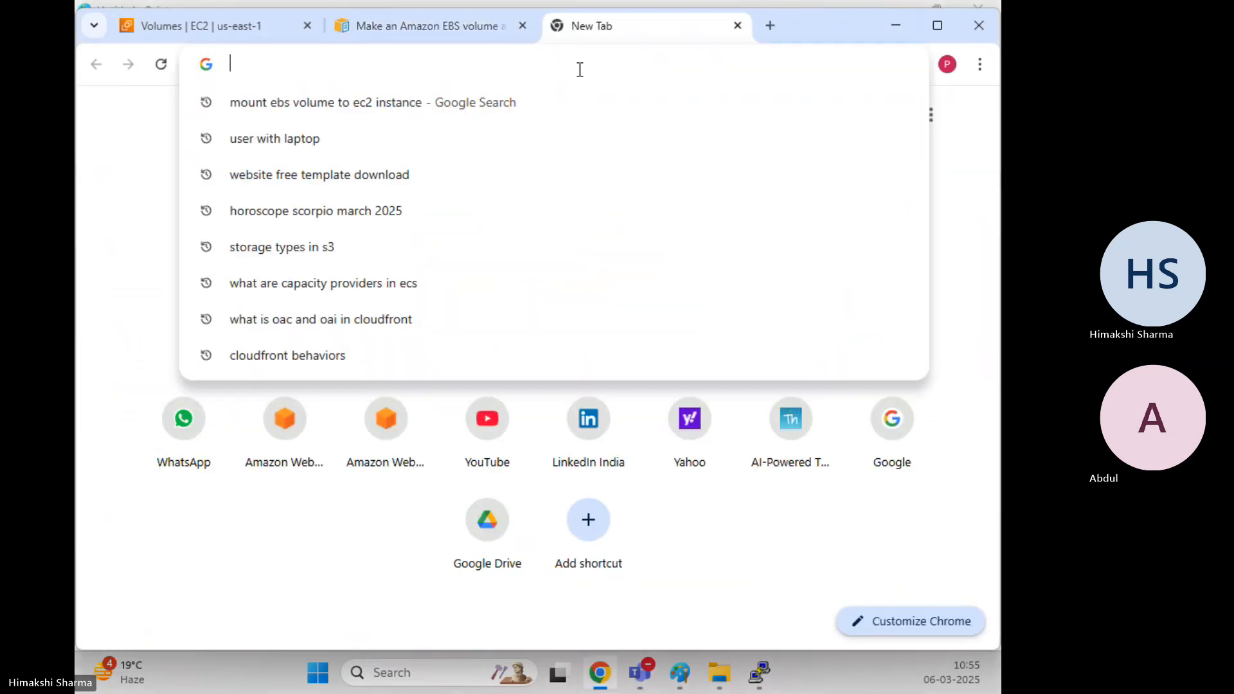
{"action": "type", "text": "User with laptop"}
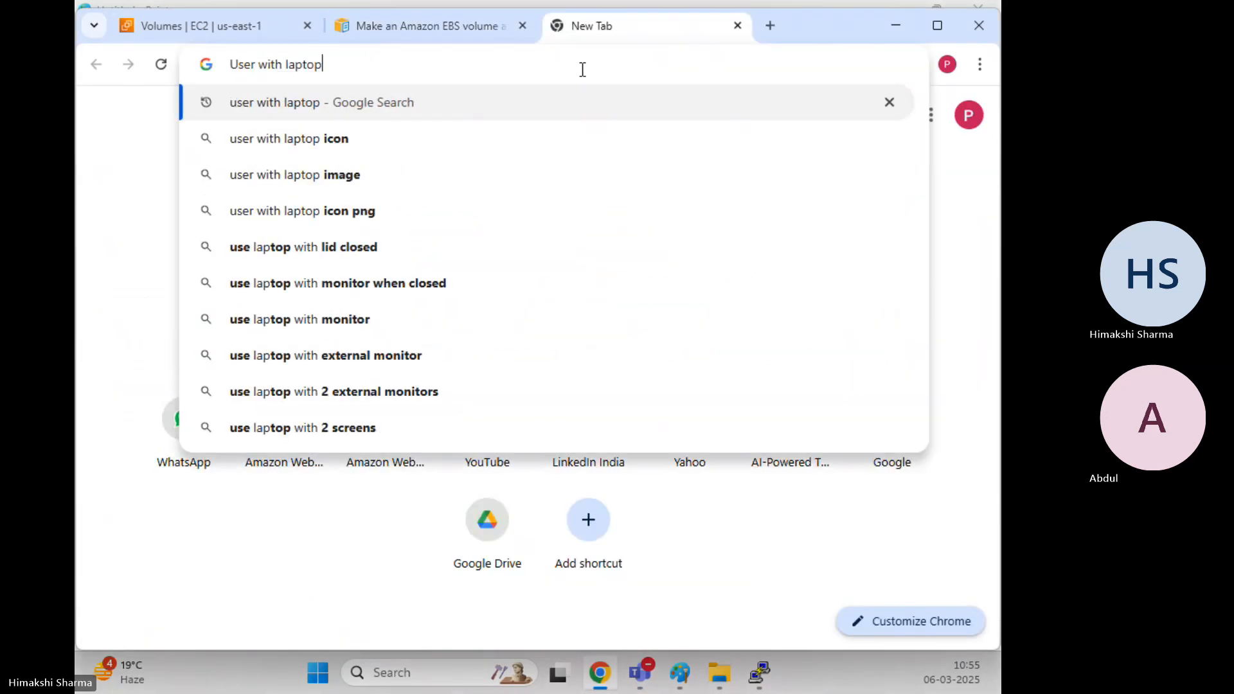
{"action": "key", "text": "Return"}
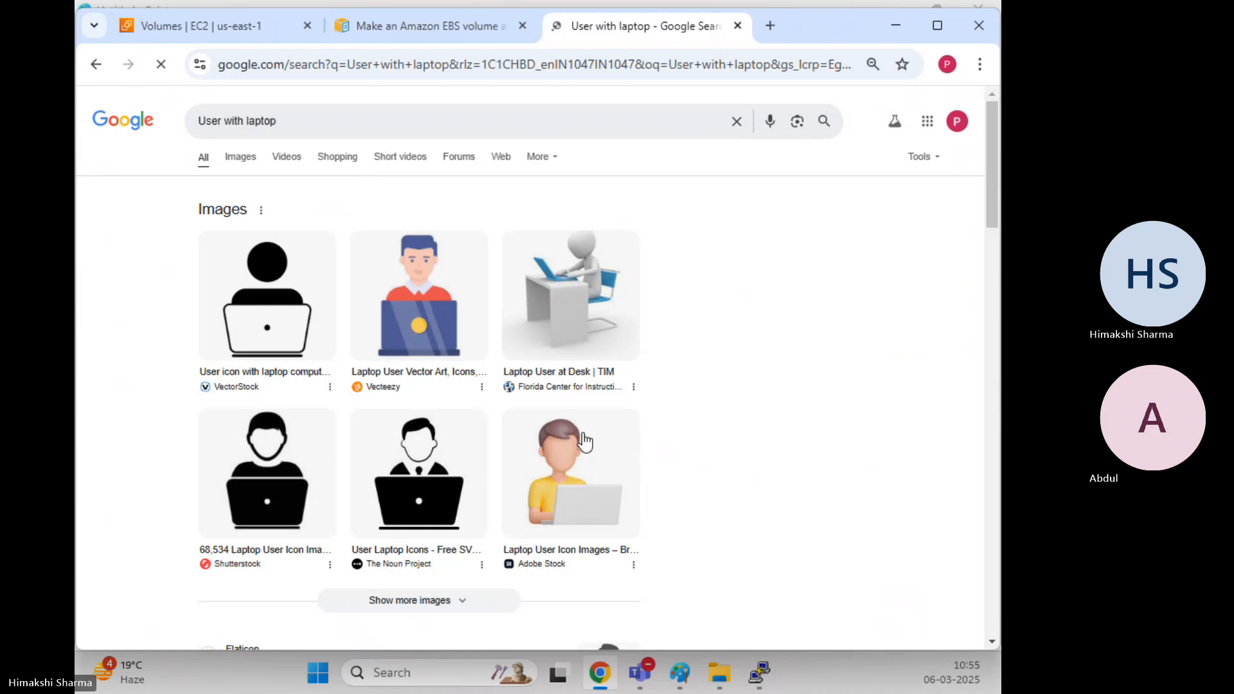
{"action": "right_click", "coordinate": [577, 462]}
{"action": "left_click", "coordinate": [655, 533]}
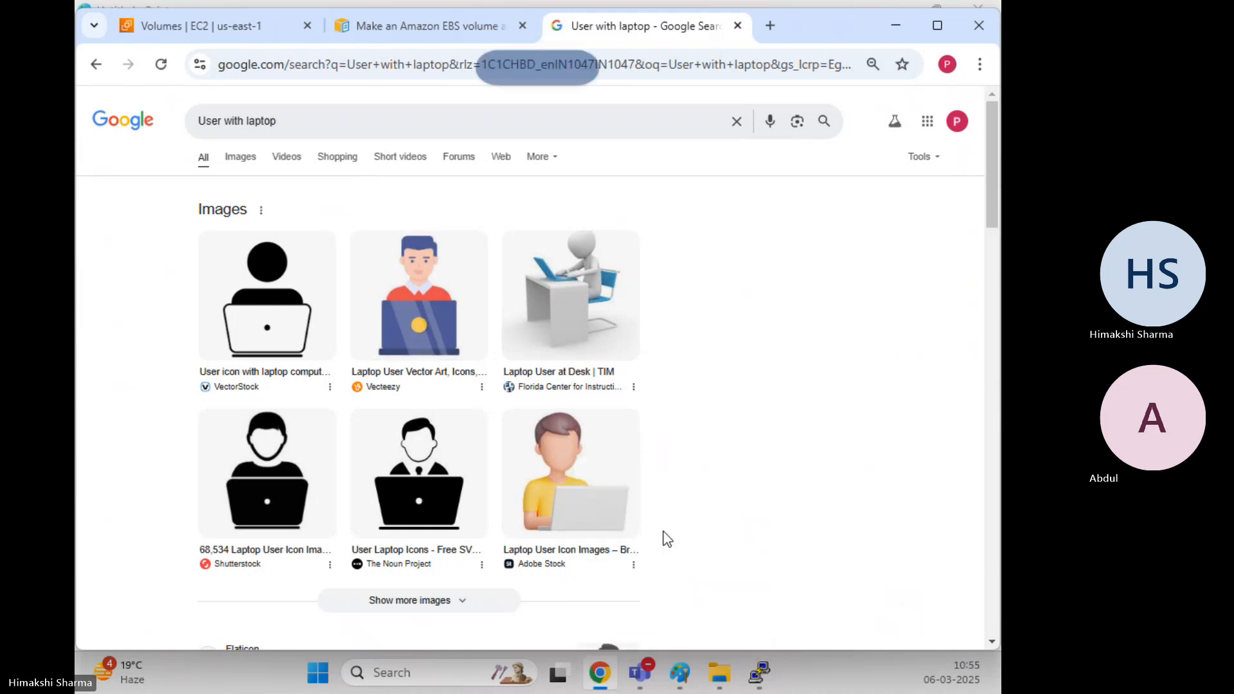
{"action": "left_click", "coordinate": [680, 673]}
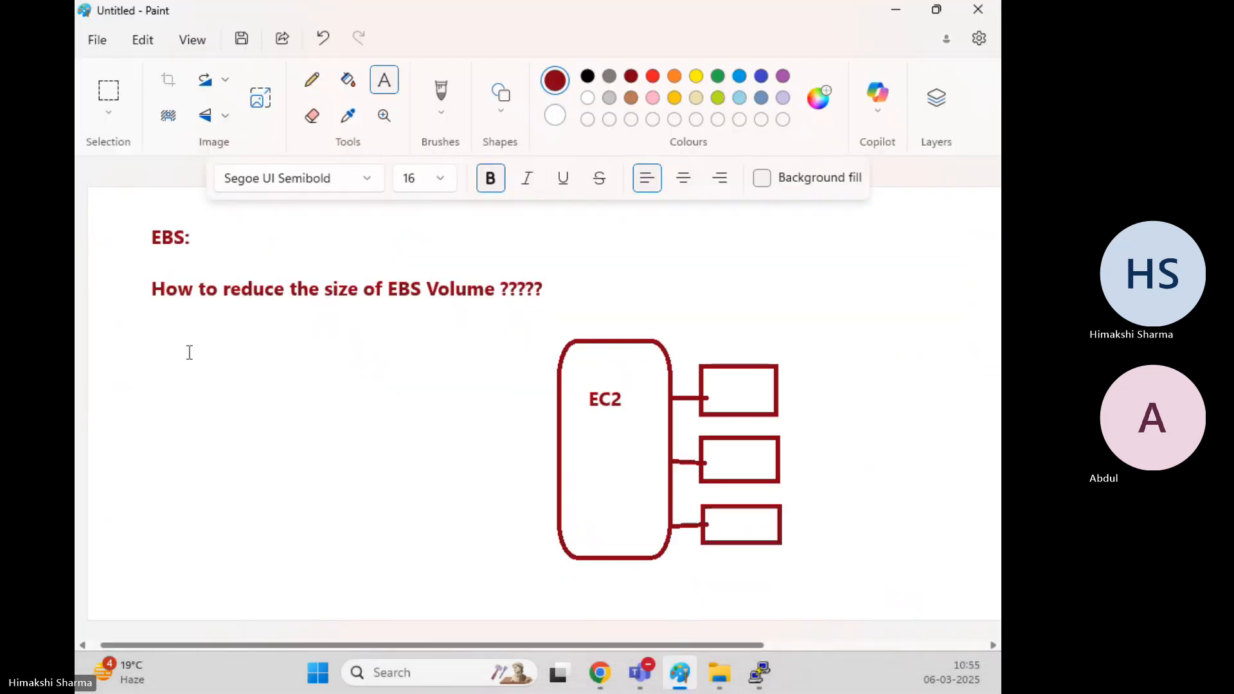
Paste the person-with-laptop picture, then shrink it and place it at the lower left
{"action": "key", "text": "ctrl+v"}
{"action": "left_click_drag", "start_coordinate": [160, 293], "coordinate": [187, 464]}
{"action": "mouse_move", "coordinate": [297, 528]}
{"action": "left_mouse_down"}
{"action": "mouse_move", "coordinate": [237, 464]}
{"action": "mouse_move", "coordinate": [288, 508]}
{"action": "left_mouse_up"}
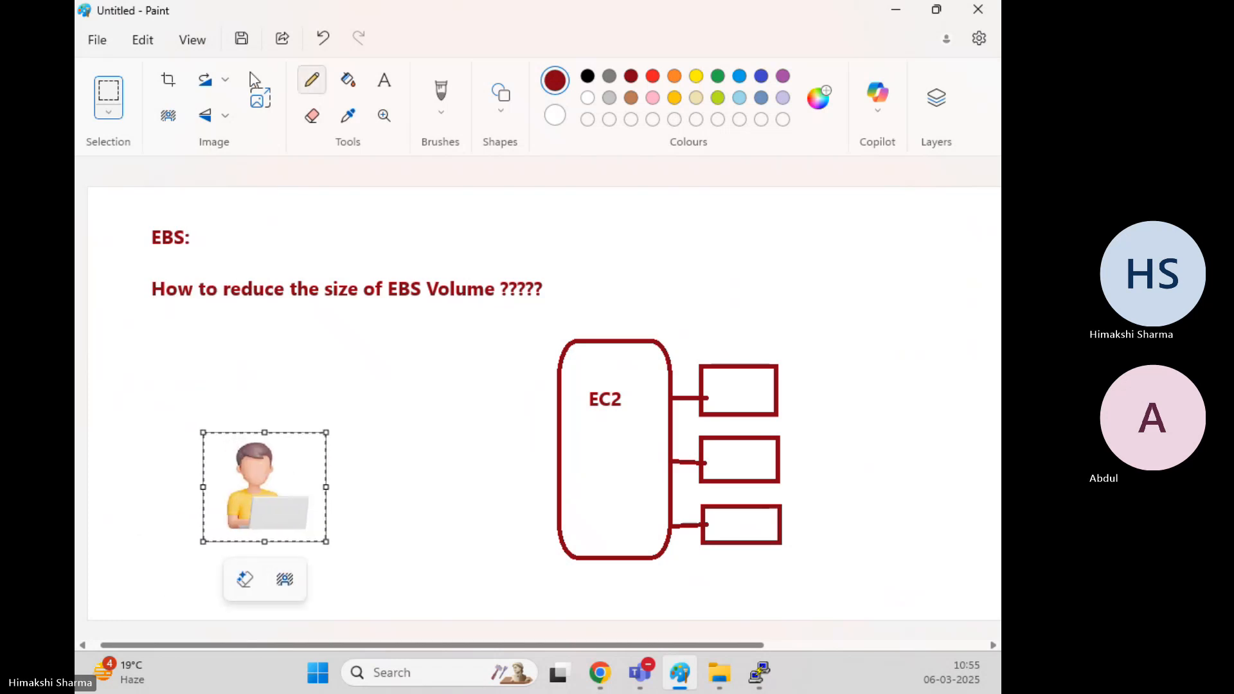
Draw a straight line connecting the person picture to the EC2 box
{"action": "left_click", "coordinate": [500, 115]}
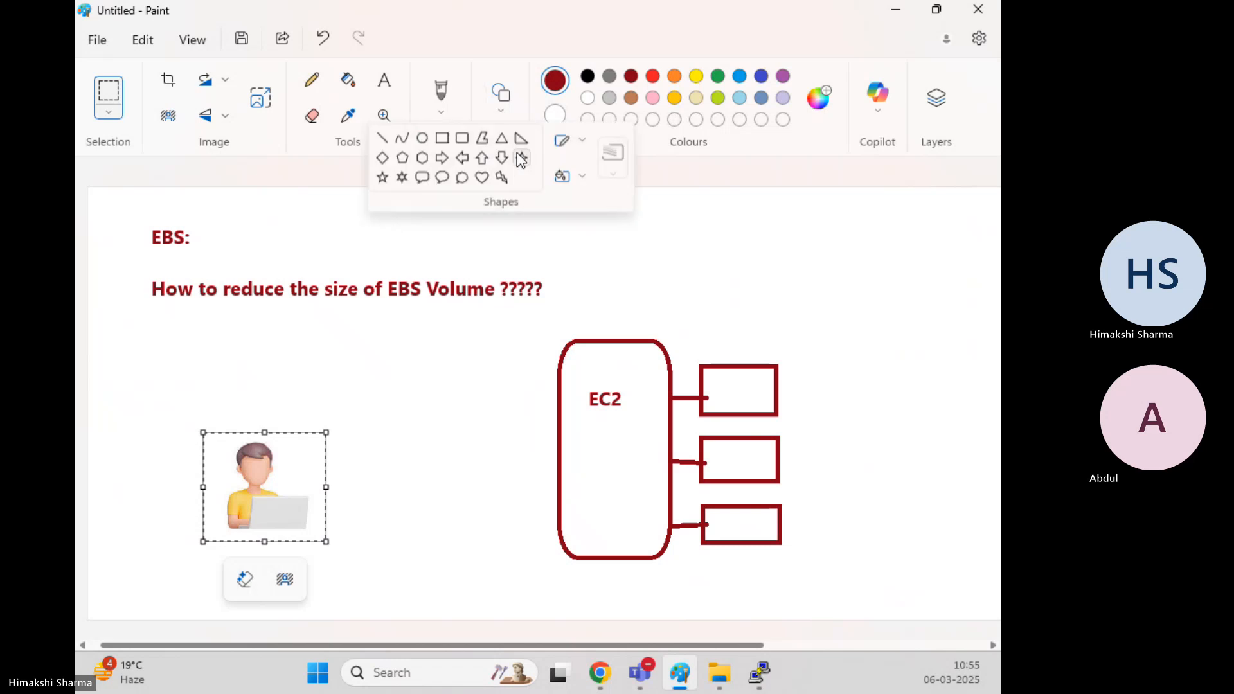
{"action": "left_click", "coordinate": [388, 141]}
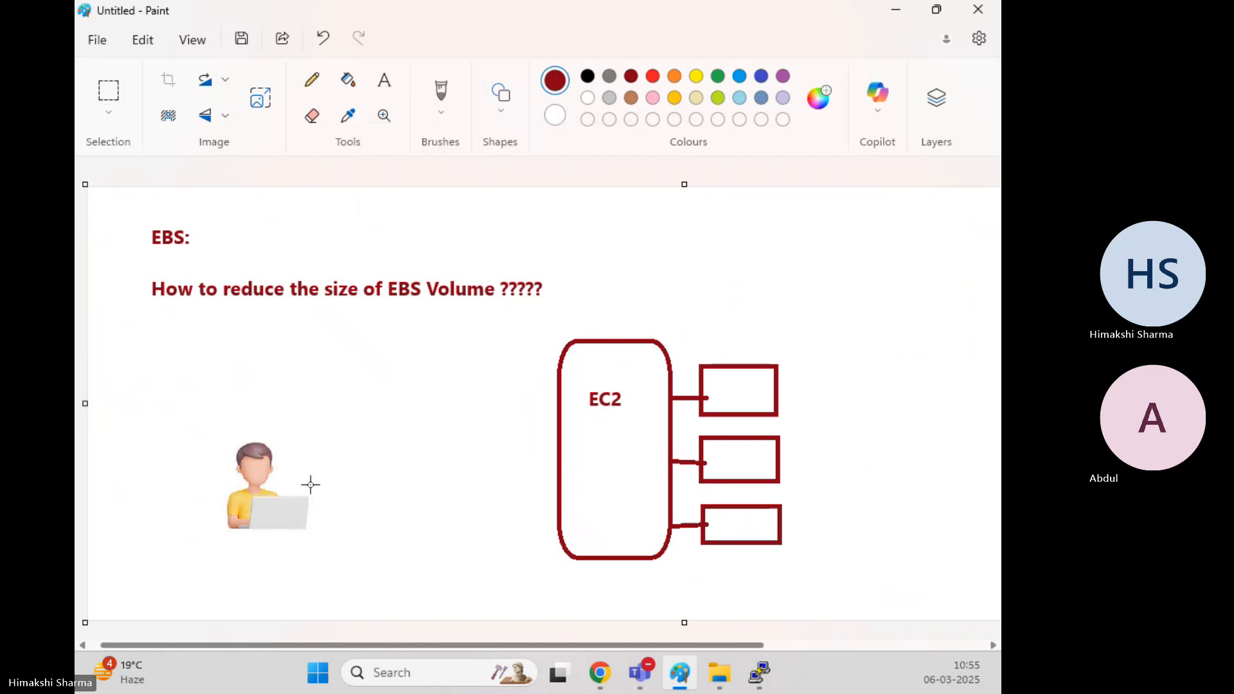
{"action": "mouse_move", "coordinate": [314, 484]}
{"action": "left_mouse_down"}
{"action": "mouse_move", "coordinate": [537, 460]}
{"action": "mouse_move", "coordinate": [557, 442]}
{"action": "left_mouse_up"}
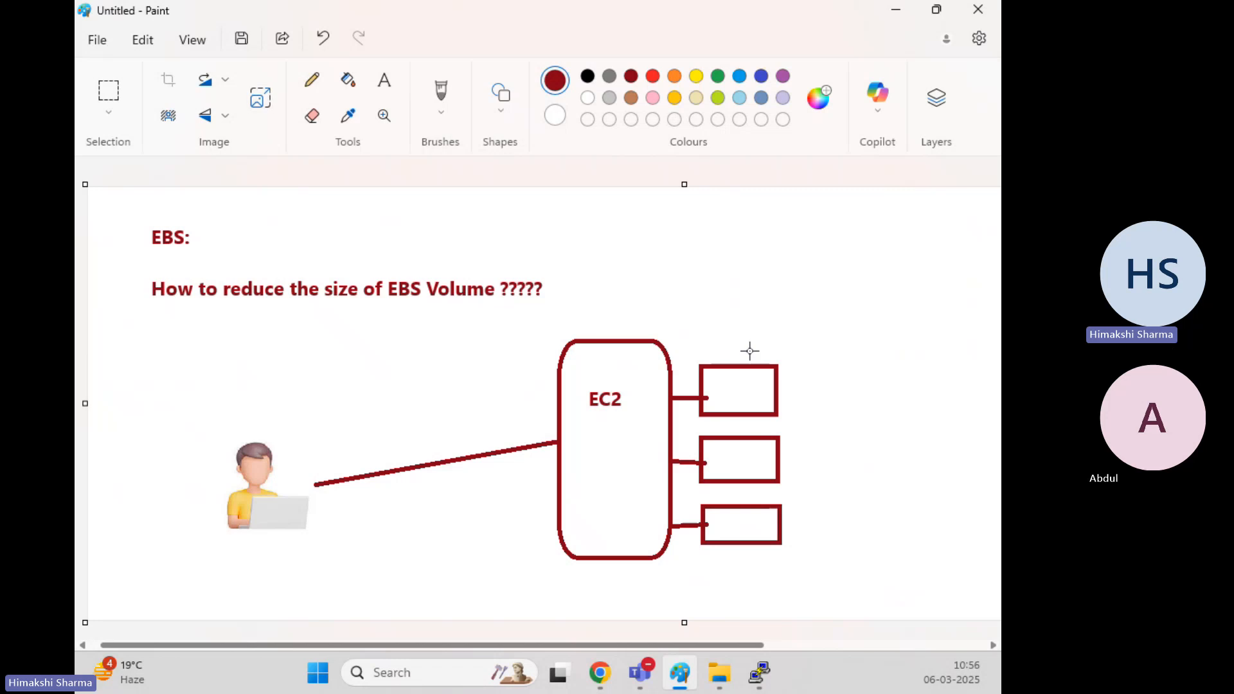
Label the top volume rectangle 'Primary'
{"action": "left_click", "coordinate": [384, 81]}
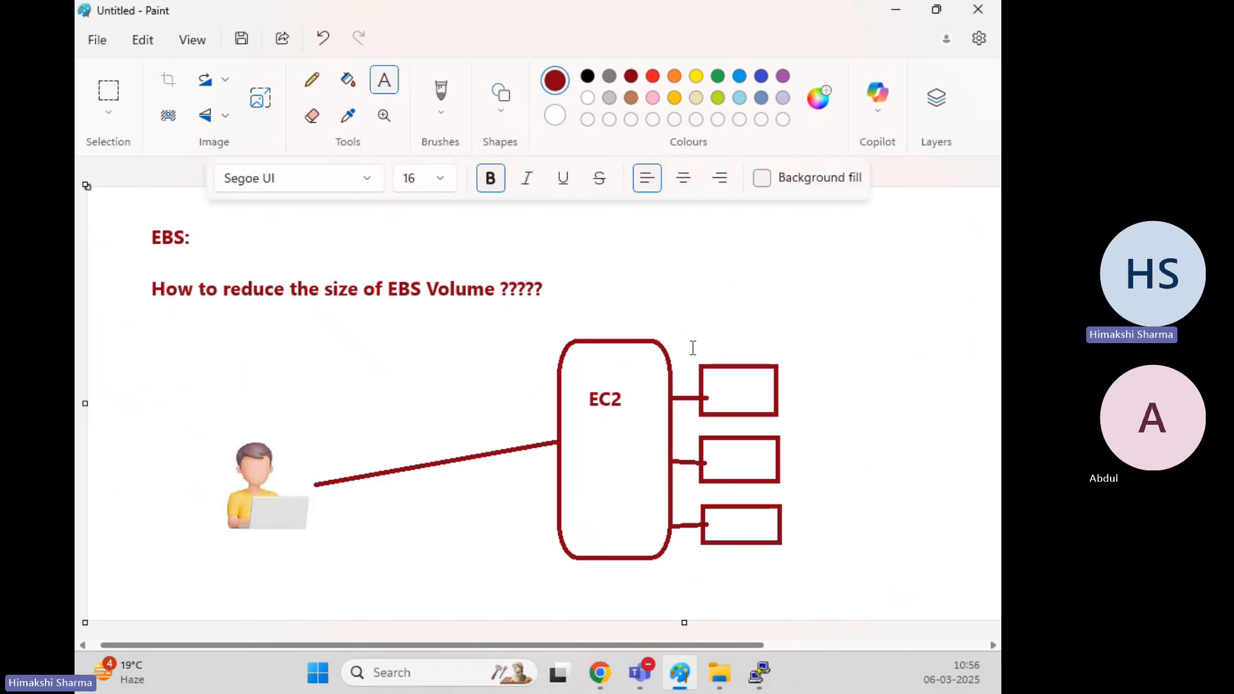
{"action": "left_click_drag", "start_coordinate": [702, 380], "coordinate": [768, 407]}
{"action": "type", "text": "Primary"}
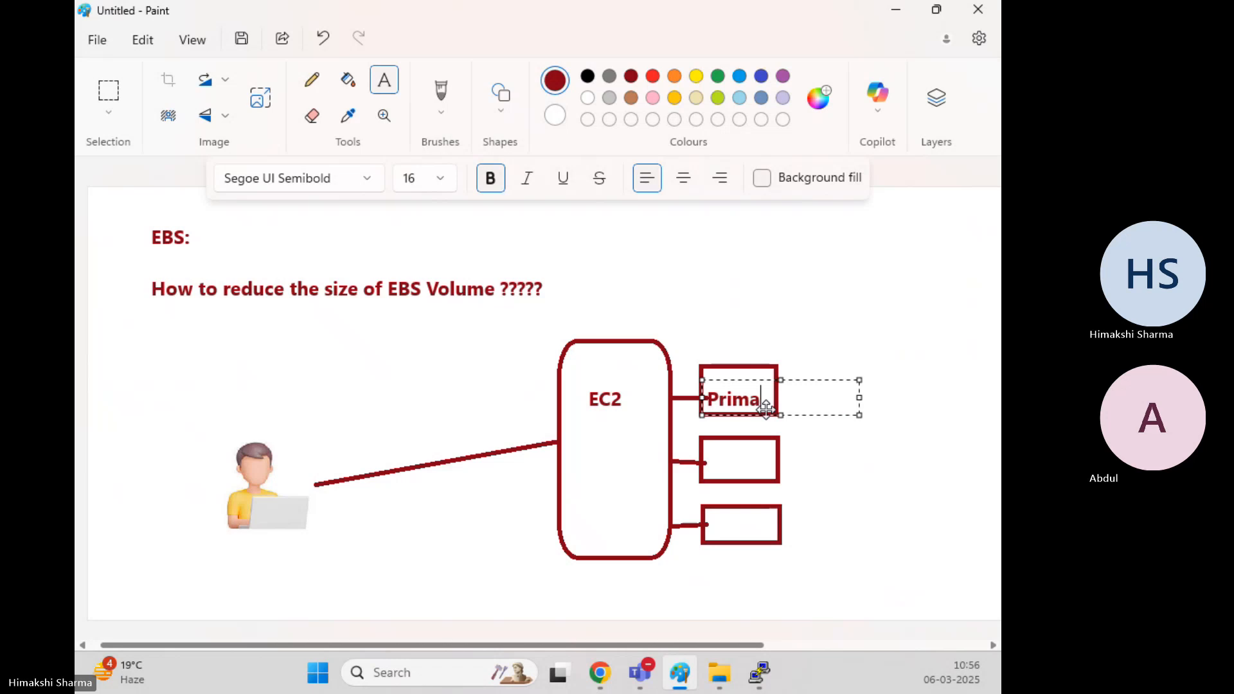
{"action": "left_click", "coordinate": [711, 449]}
{"action": "left_click_drag", "start_coordinate": [708, 447], "coordinate": [769, 471]}
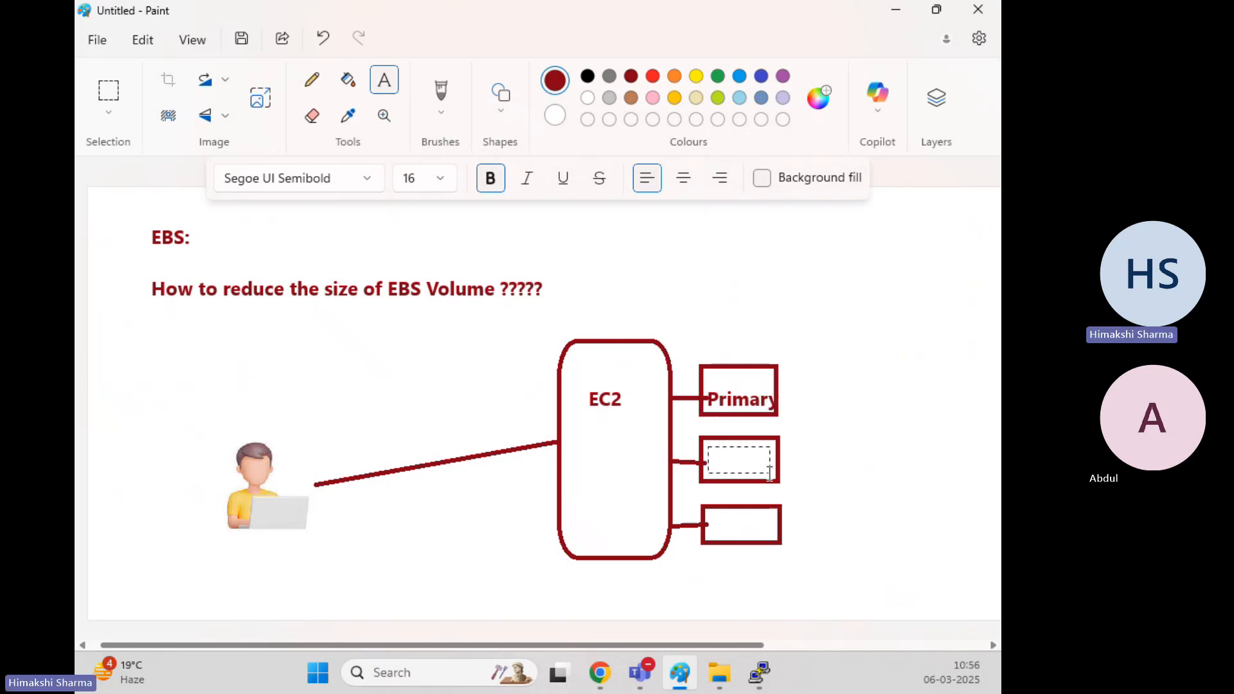
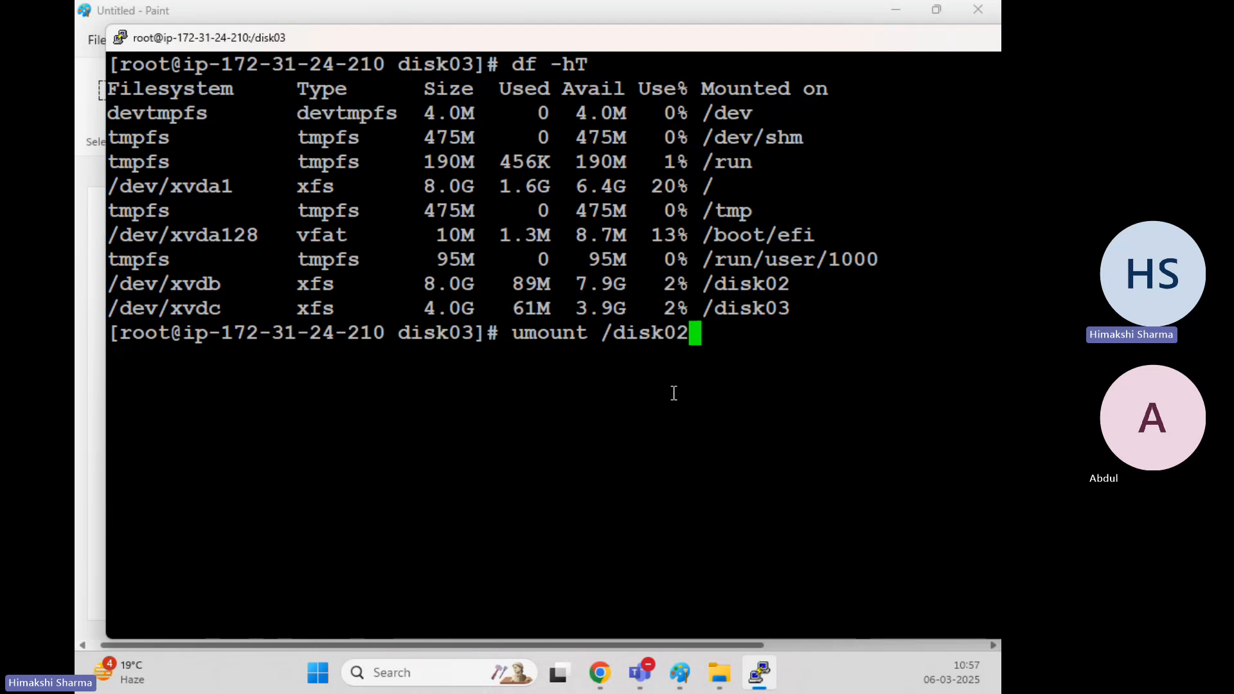
Unmount /disk02 and run df -hT to confirm only /disk03 stays mounted
{"action": "key", "text": "Return"}
{"action": "type", "text": "df -hT"}
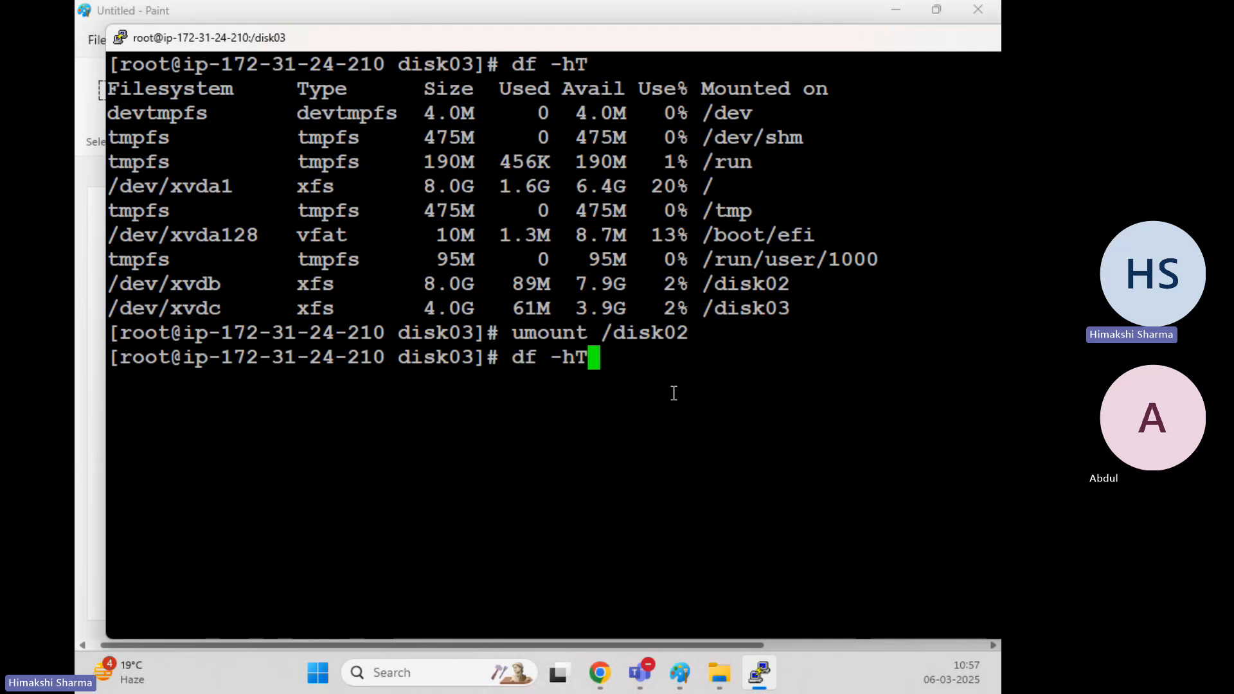
{"action": "key", "text": "Return"}
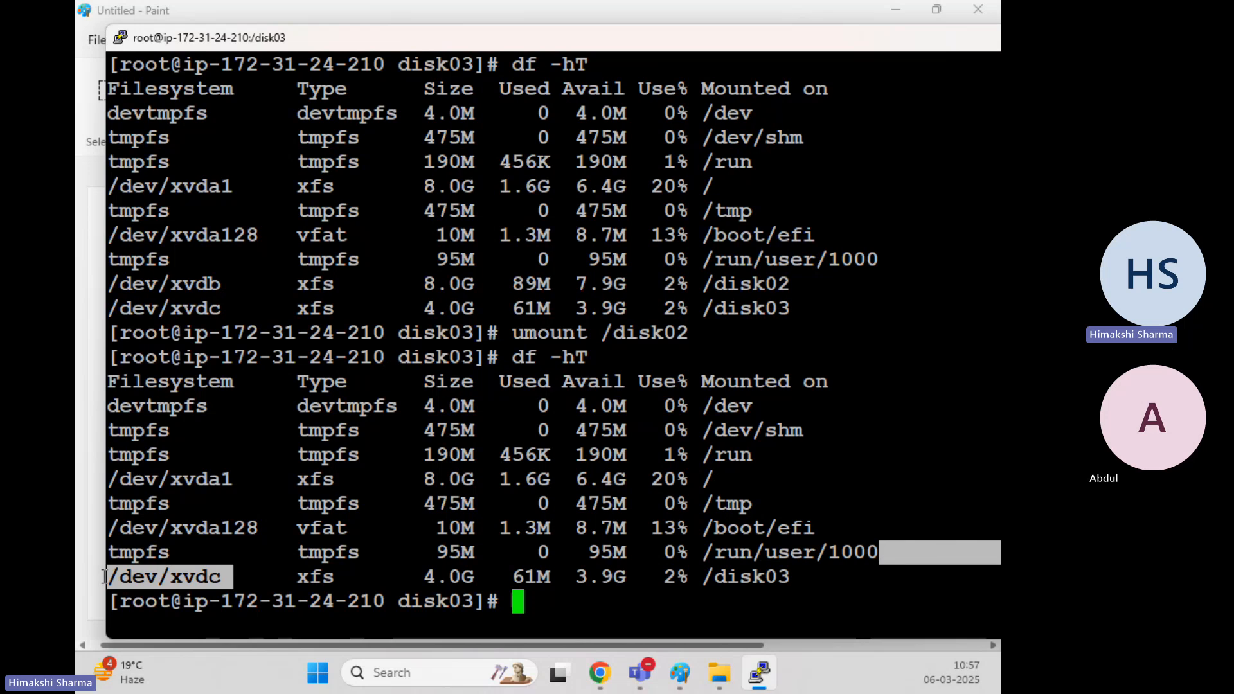
Detach the Secondary-Linux volume in EC2 Volumes and refresh to check its state
{"action": "mouse_move", "coordinate": [616, 679]}
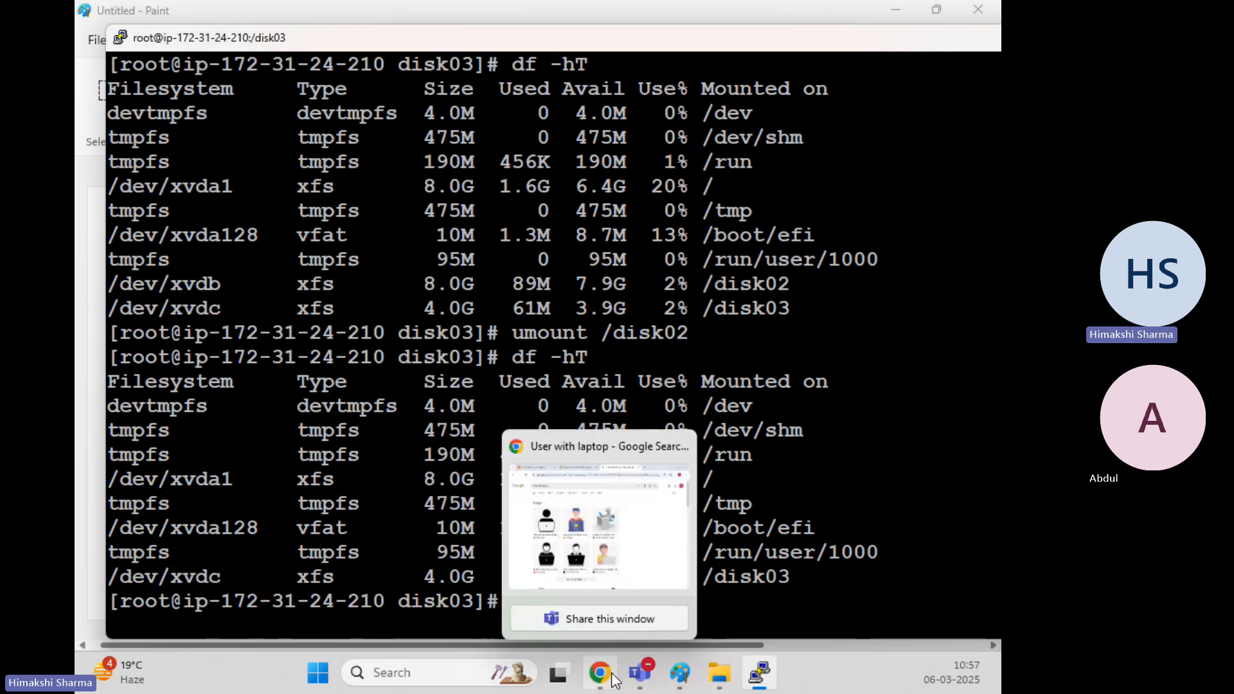
{"action": "left_click", "coordinate": [565, 539]}
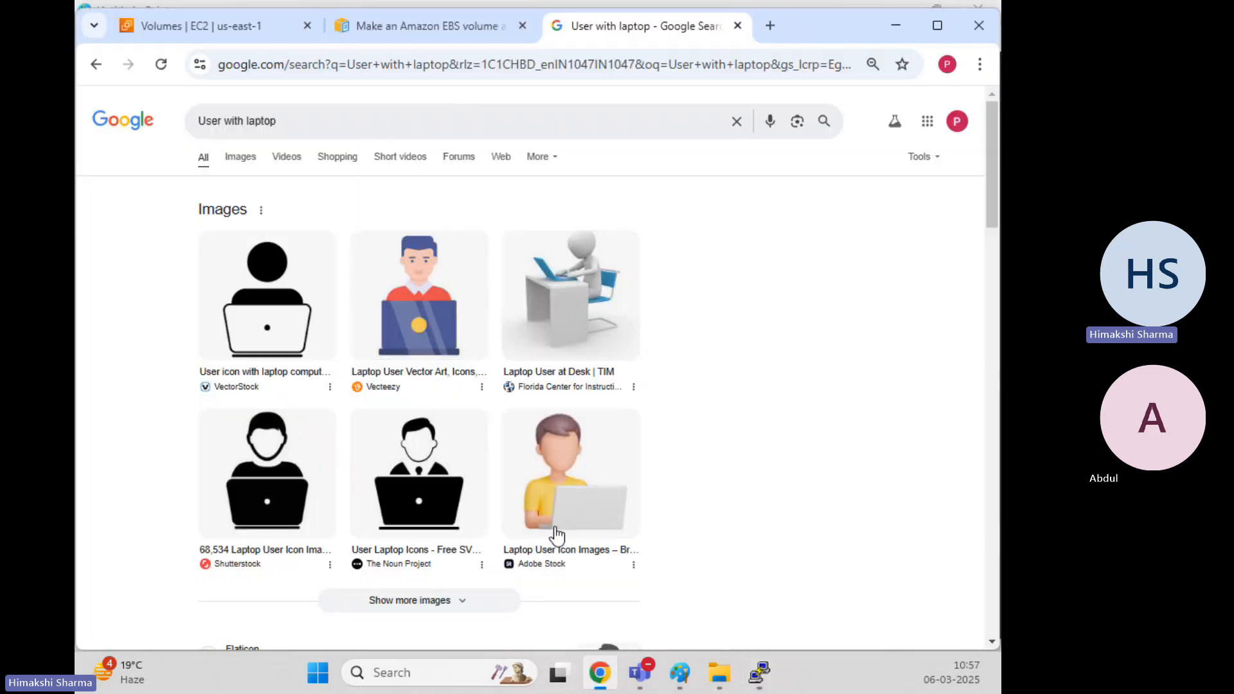
{"action": "left_click", "coordinate": [174, 24]}
{"action": "left_click", "coordinate": [728, 218]}
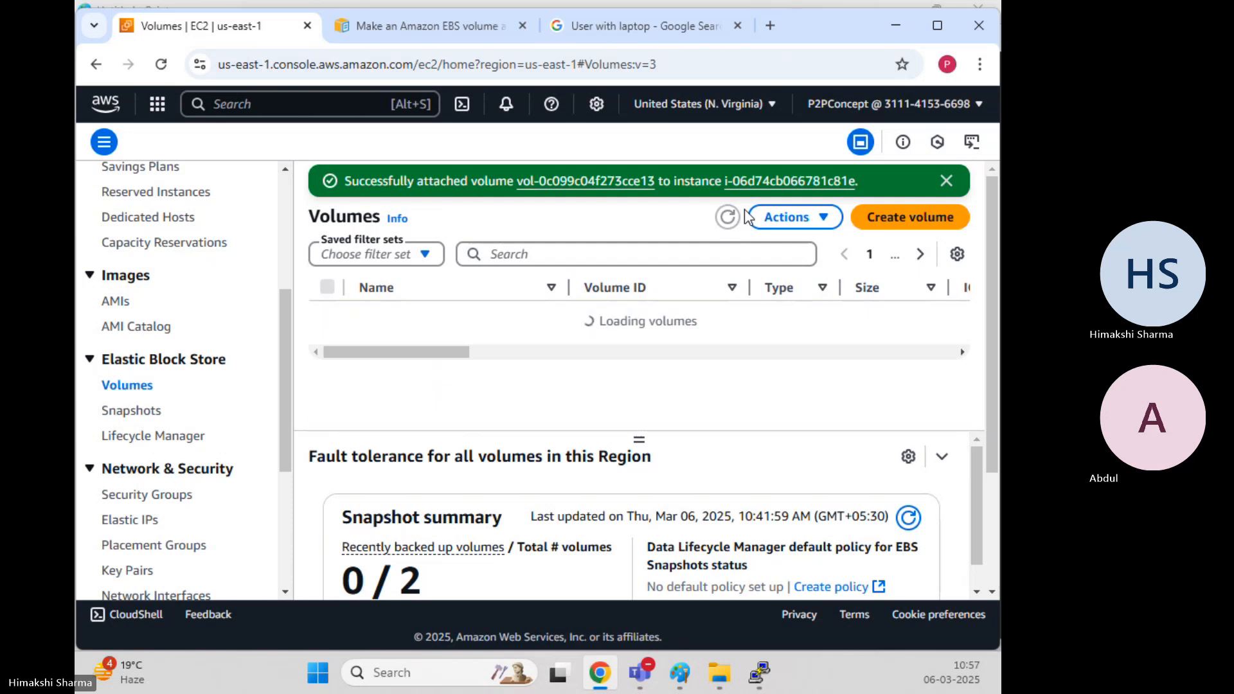
{"action": "left_click", "coordinate": [946, 181]}
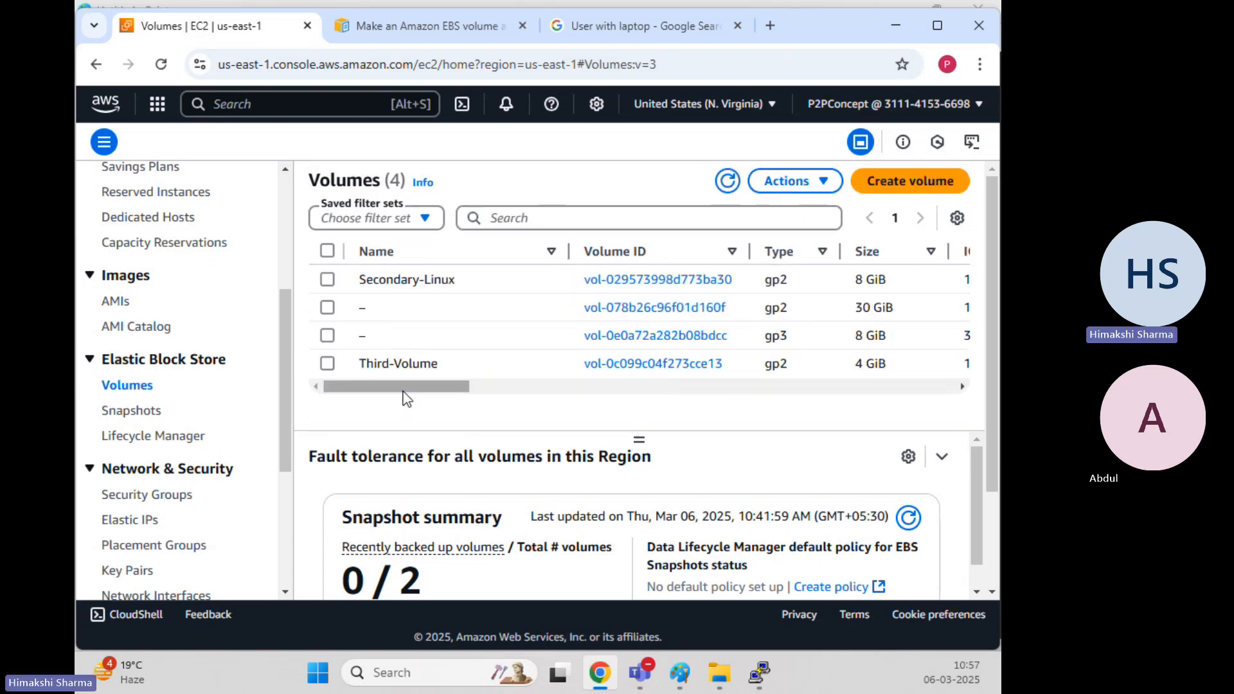
{"action": "left_click", "coordinate": [327, 279]}
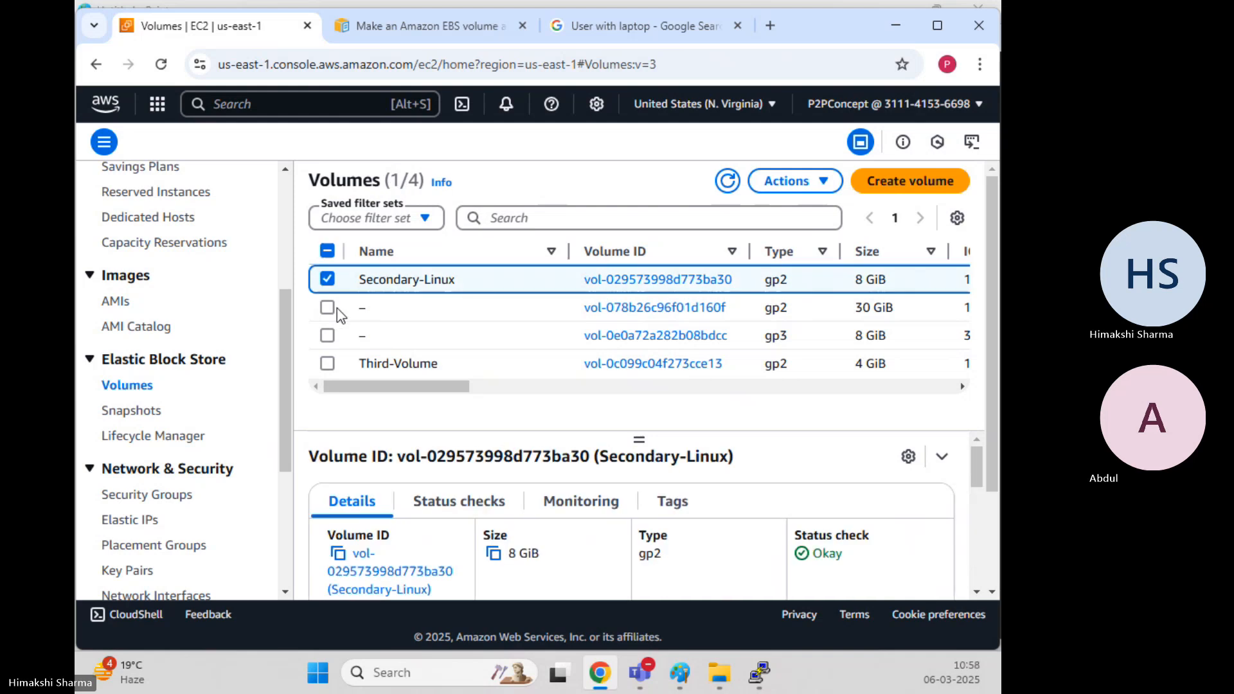
{"action": "left_click", "coordinate": [780, 189]}
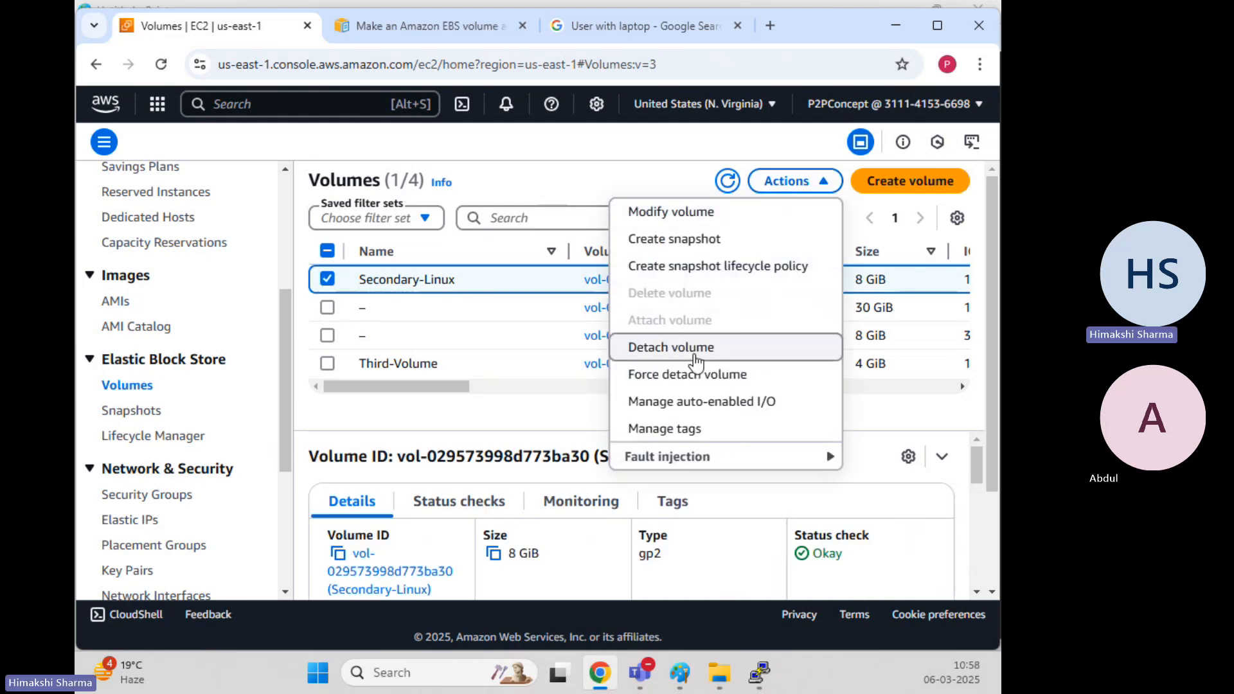
{"action": "left_click", "coordinate": [697, 348]}
{"action": "left_click", "coordinate": [856, 453]}
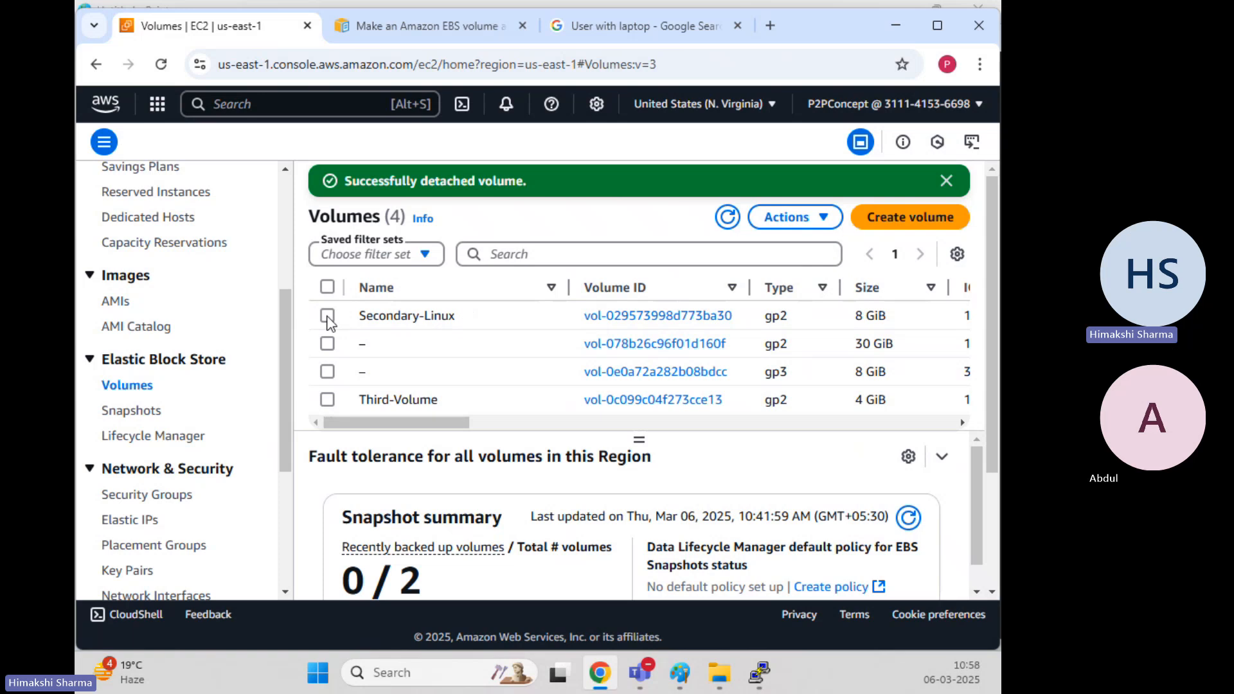
{"action": "left_click", "coordinate": [728, 217]}
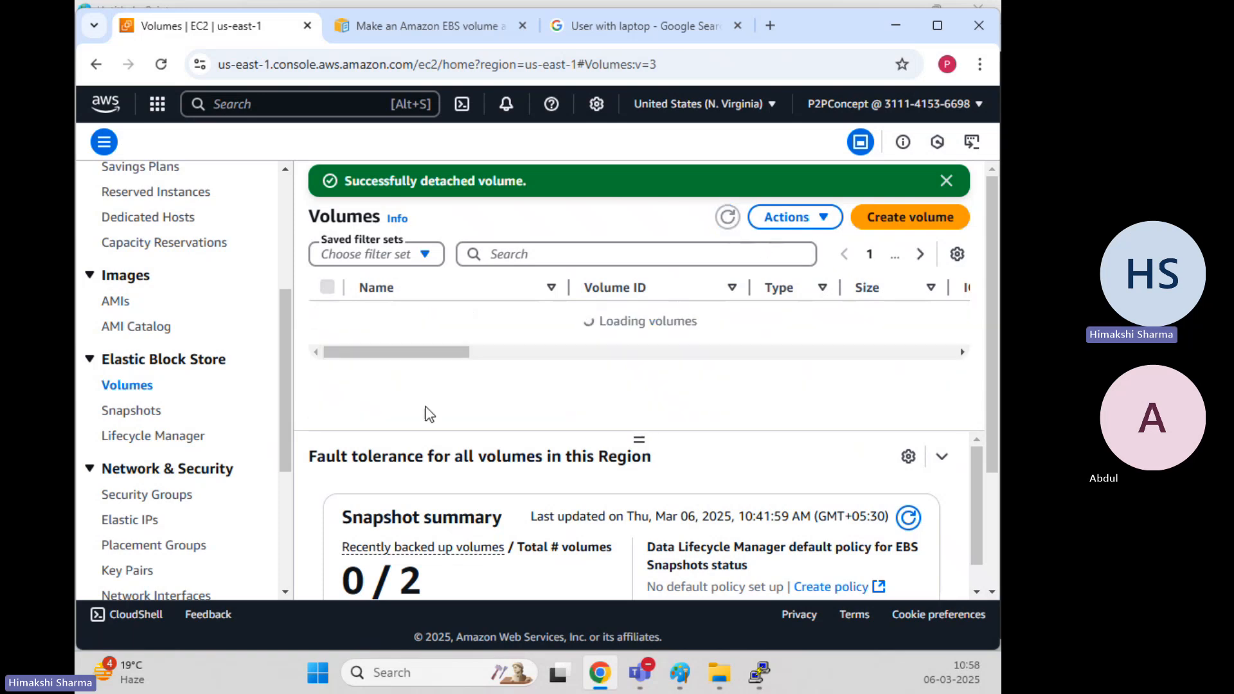
Delete the detached Secondary-Linux volume, typing 'delete' to confirm
{"action": "left_click_drag", "start_coordinate": [432, 427], "coordinate": [248, 338]}
{"action": "left_click", "coordinate": [327, 315]}
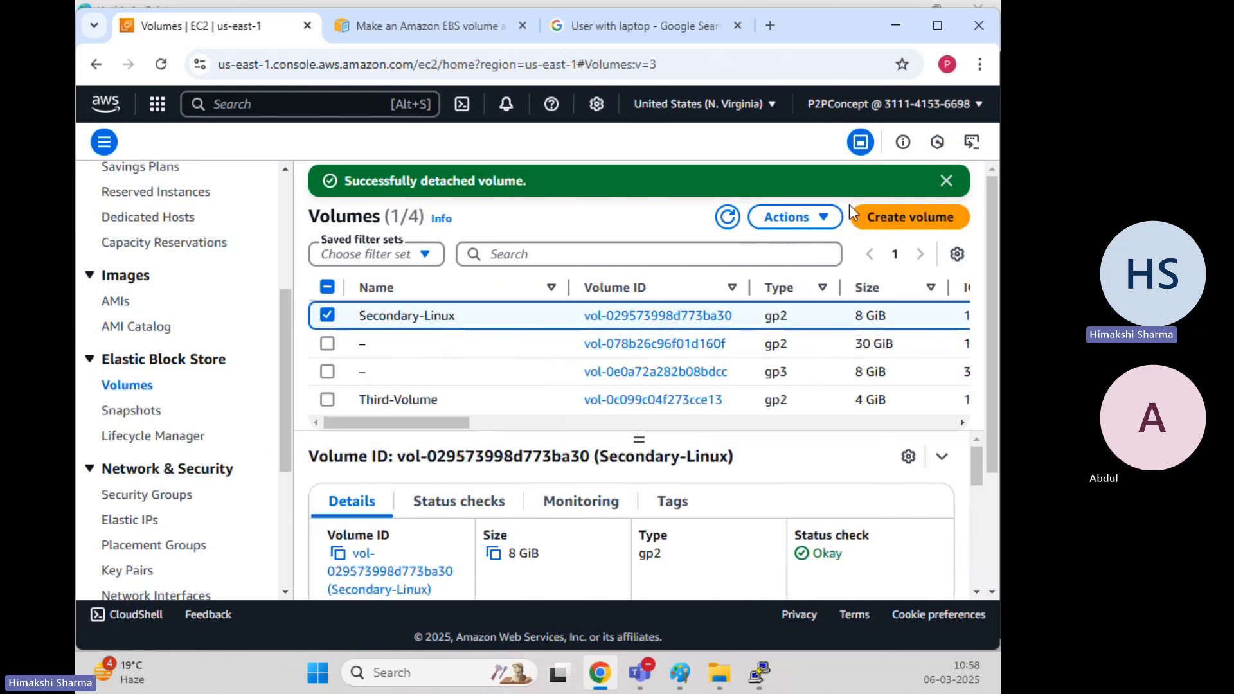
{"action": "left_click", "coordinate": [823, 221]}
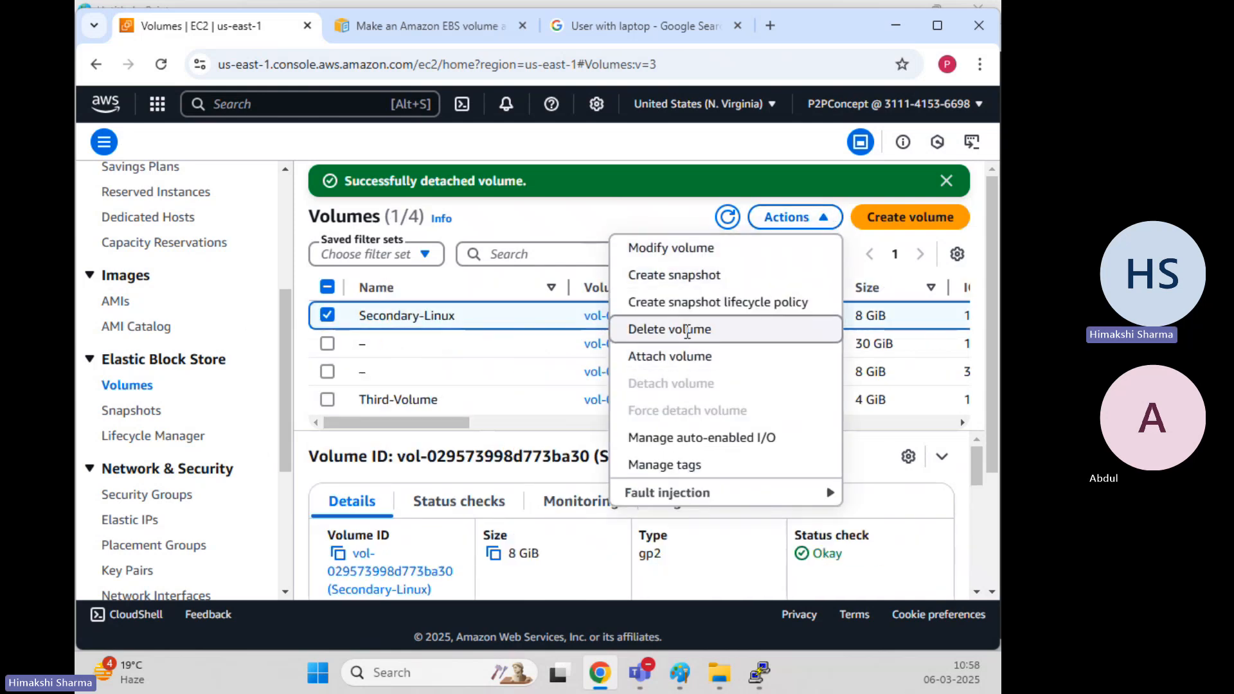
{"action": "left_click", "coordinate": [687, 328]}
{"action": "left_click", "coordinate": [738, 450]}
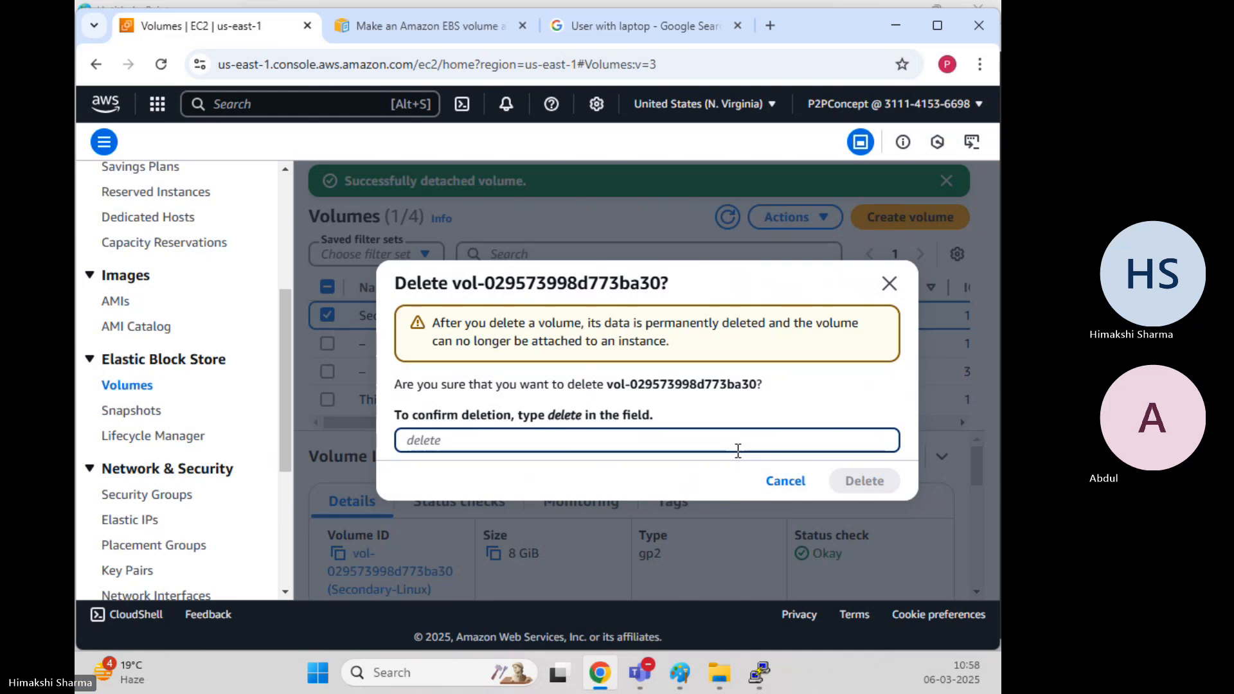
{"action": "type", "text": "delete"}
{"action": "left_click", "coordinate": [849, 483]}
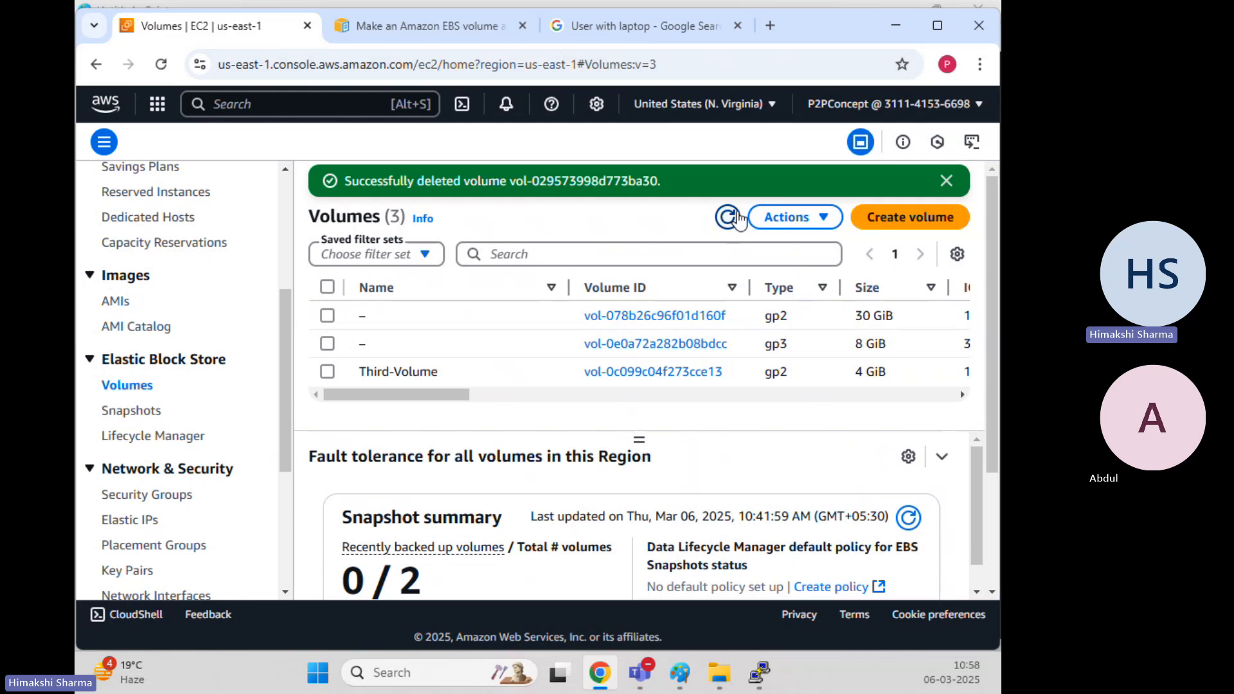
Refresh the volumes list and open the Instances list in a new tab, moving Paint aside
{"action": "left_click", "coordinate": [727, 216]}
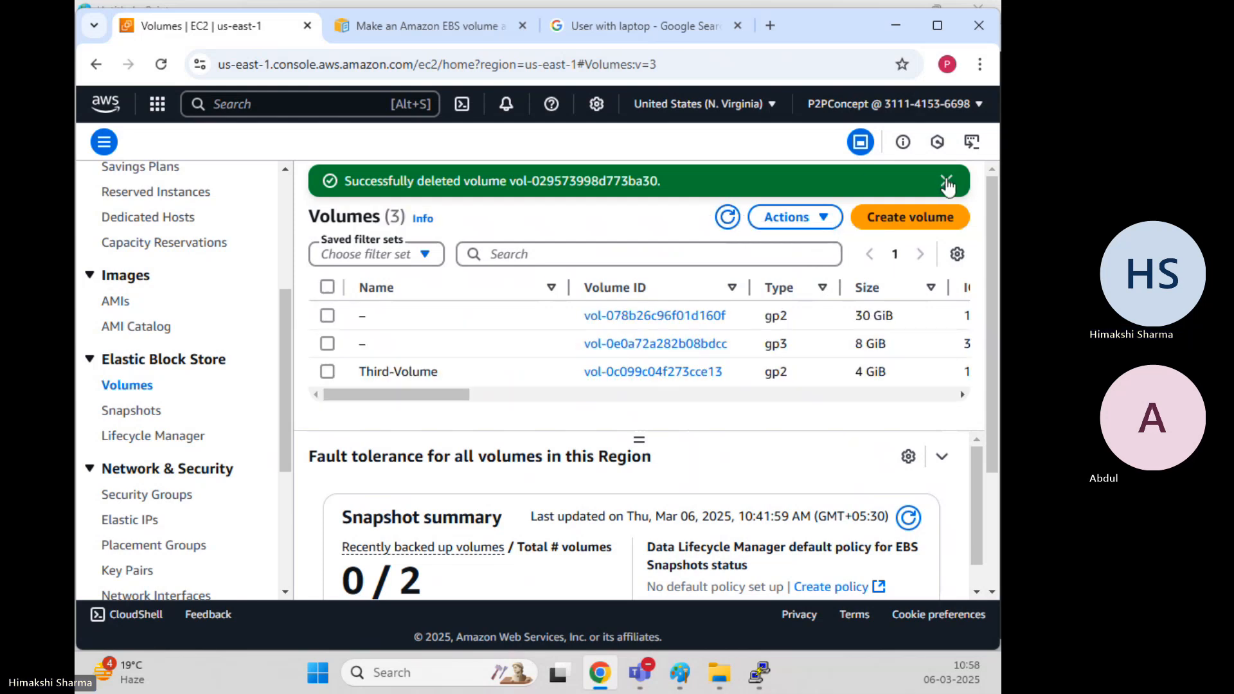
{"action": "left_click", "coordinate": [946, 181]}
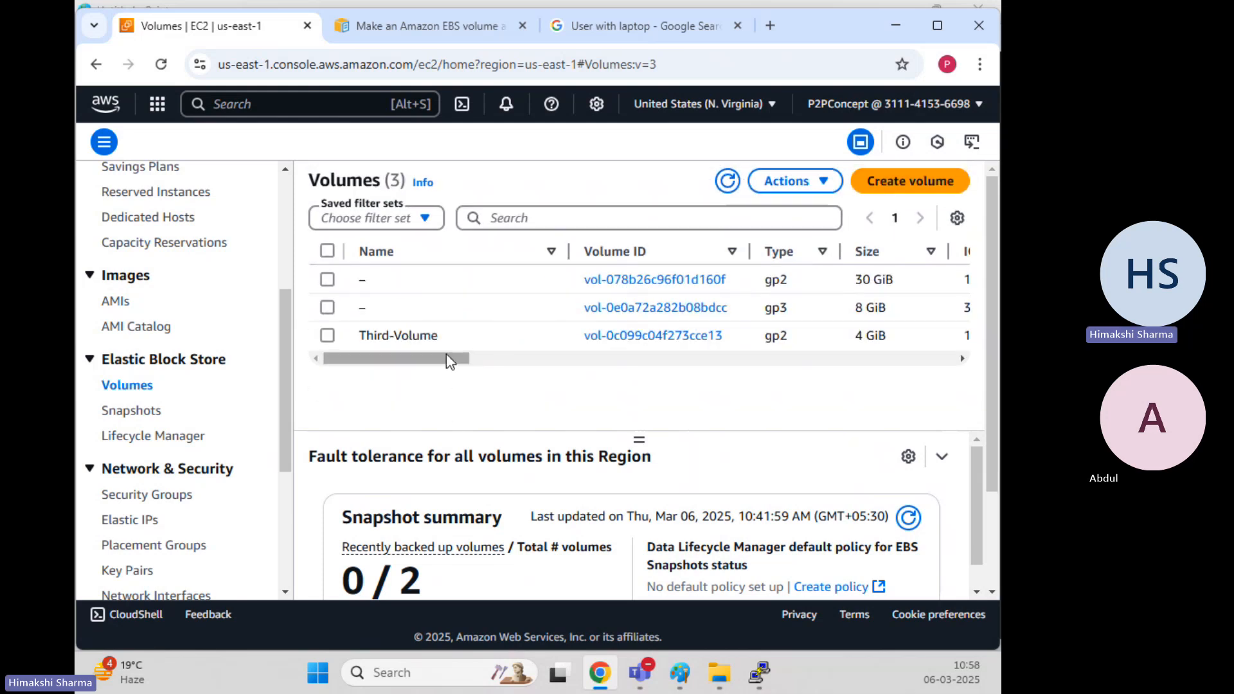
{"action": "left_click_drag", "start_coordinate": [460, 359], "coordinate": [267, 349]}
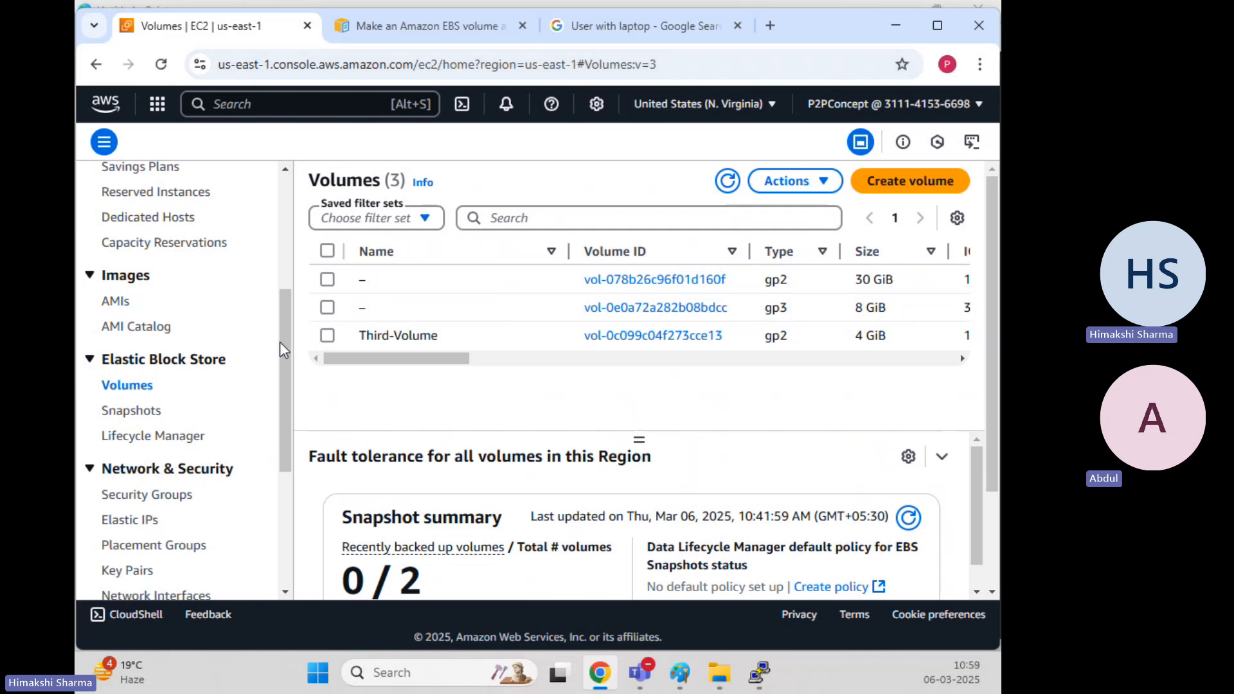
{"action": "scroll", "coordinate": [219, 329], "scroll_direction": "up", "scroll_amount": 5}
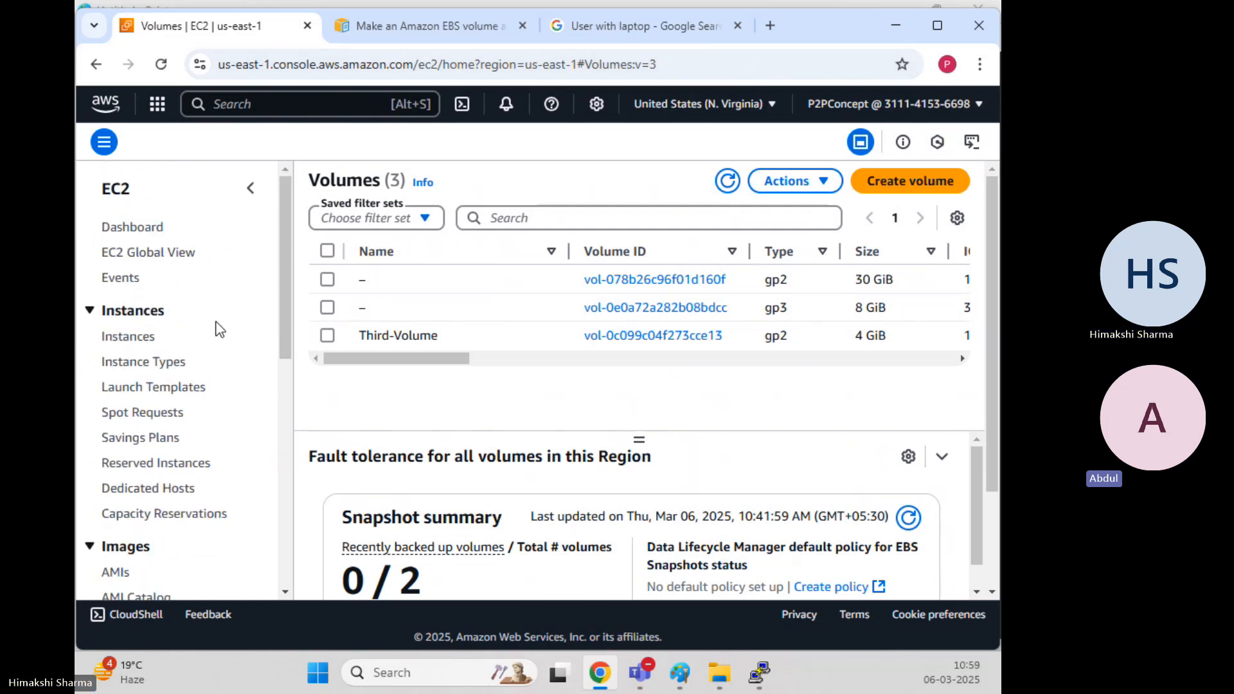
{"action": "left_click", "coordinate": [134, 337], "text": "ctrl"}
{"action": "left_click", "coordinate": [383, 2]}
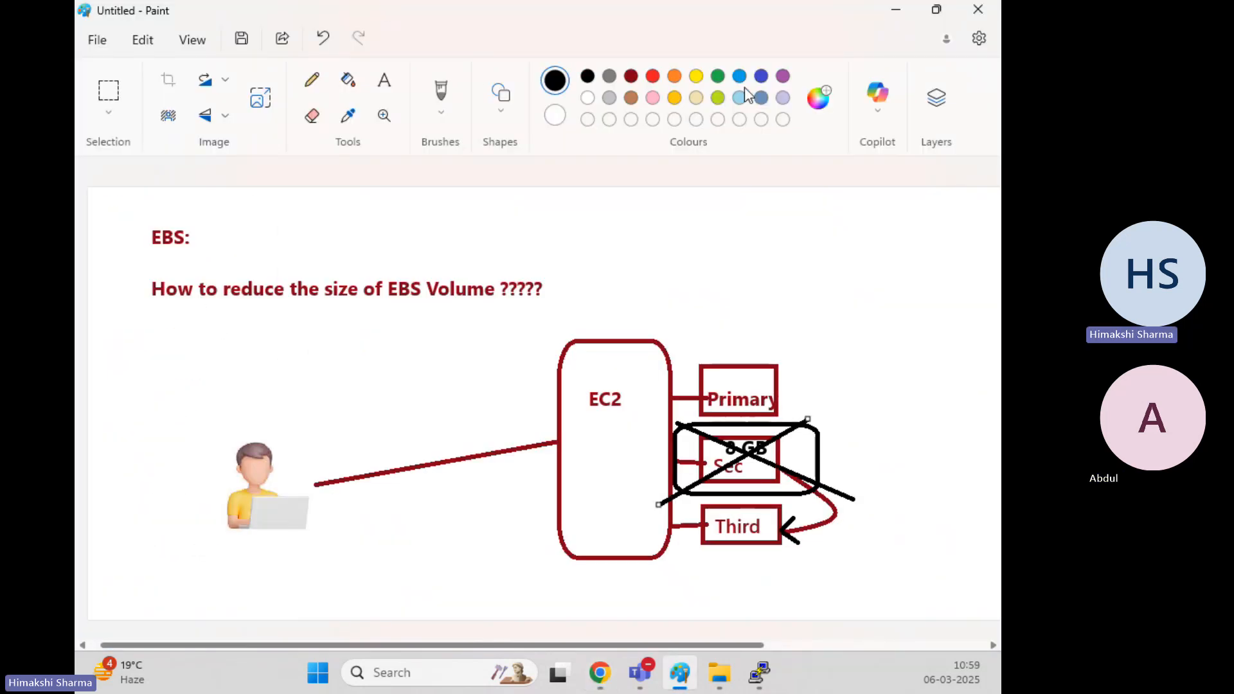
{"action": "left_click", "coordinate": [896, 9]}
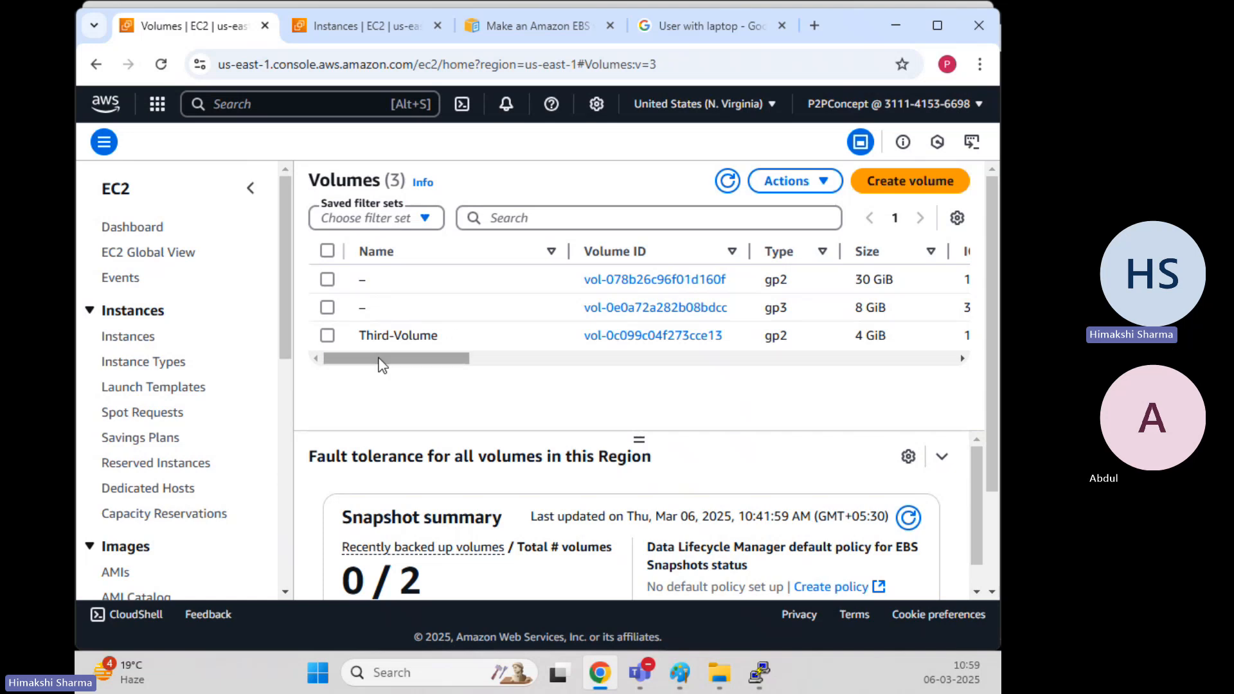
{"action": "left_click", "coordinate": [371, 27]}
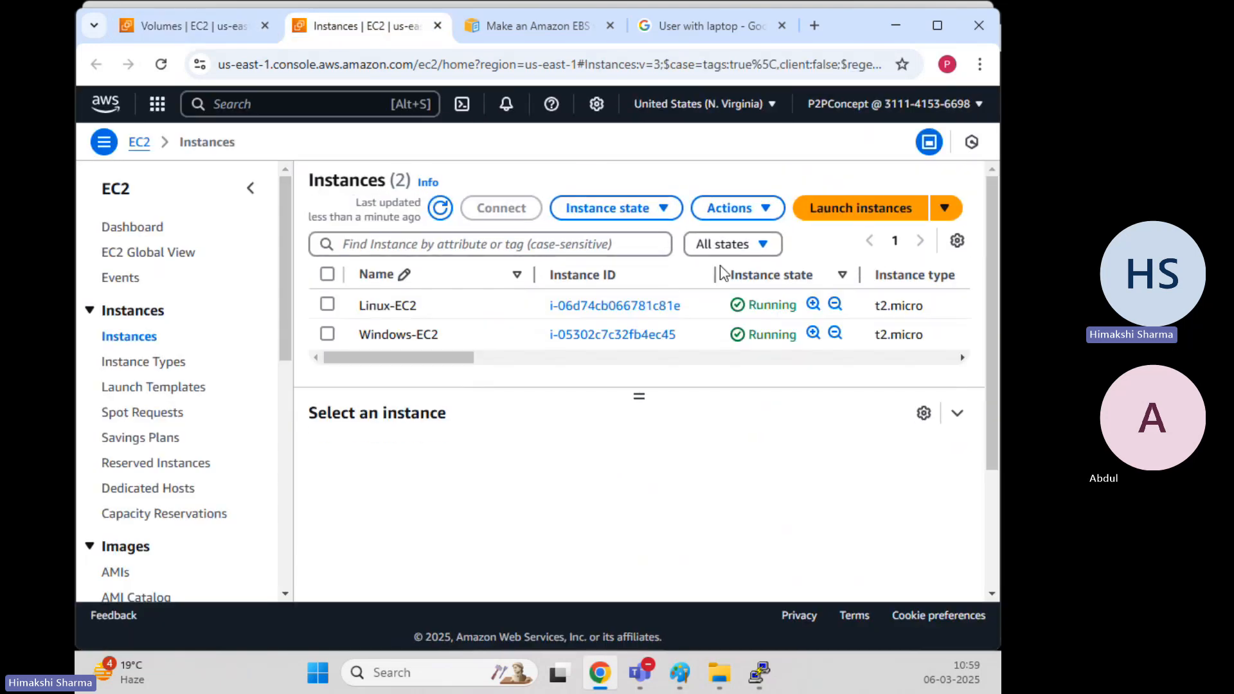
Terminate the Linux-EC2 instance via Instance state and confirm
{"action": "left_click", "coordinate": [328, 304]}
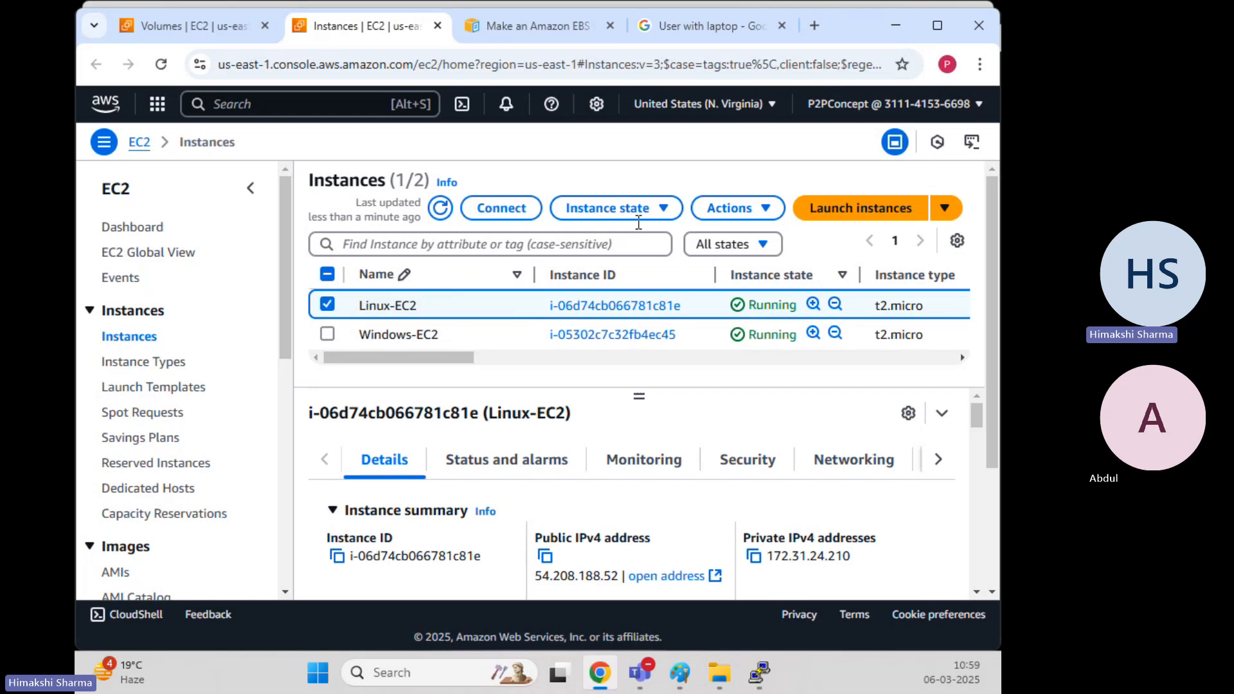
{"action": "left_click", "coordinate": [665, 210]}
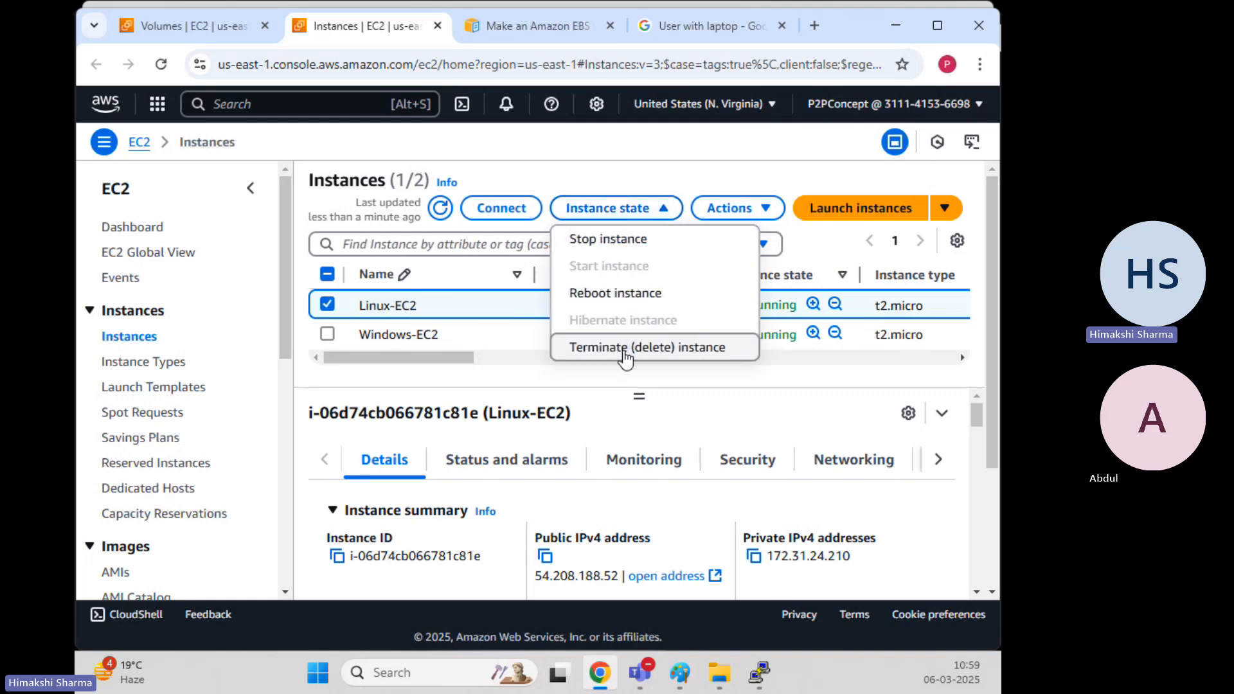
{"action": "left_click", "coordinate": [634, 347]}
{"action": "left_click", "coordinate": [899, 542]}
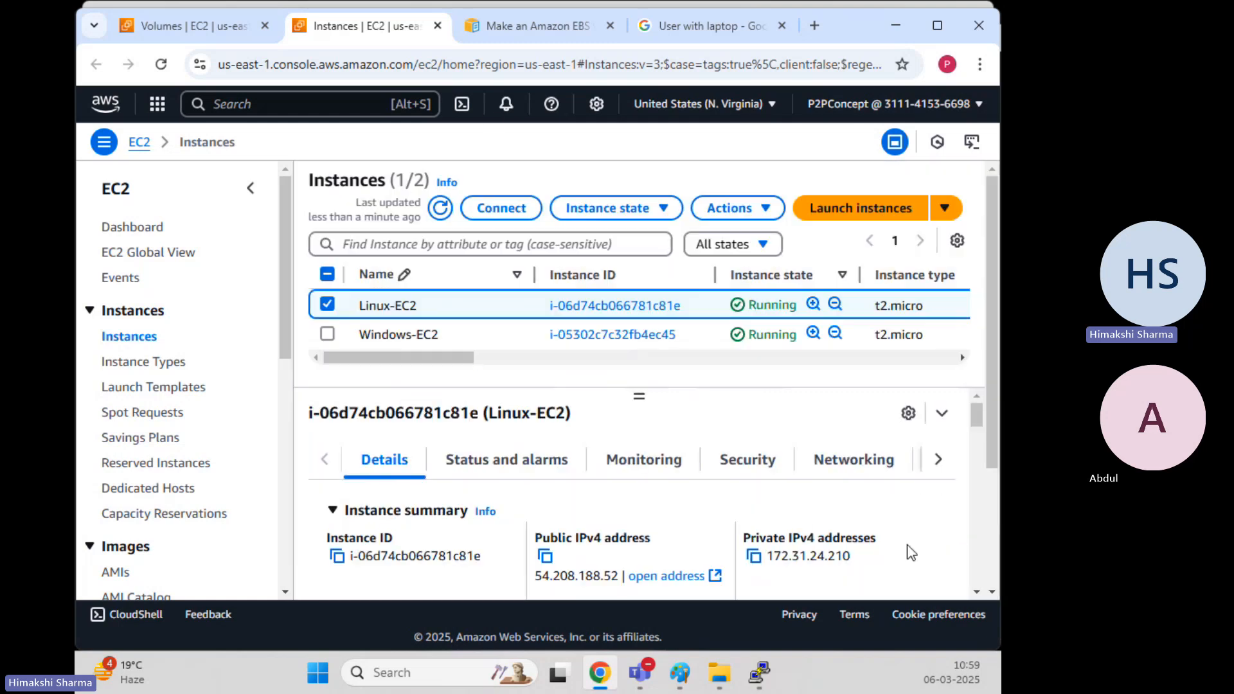
Refresh the volumes list and review Third-Volume's actions without changing anything
{"action": "left_click", "coordinate": [214, 40]}
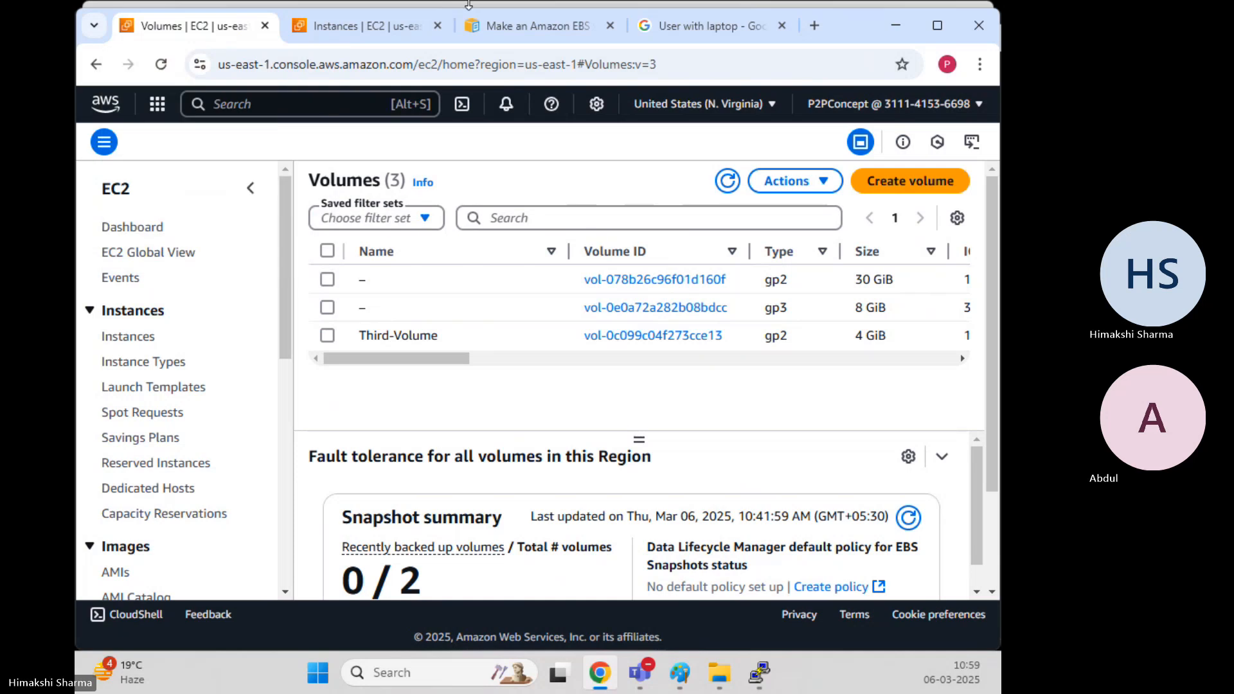
{"action": "left_click", "coordinate": [727, 181]}
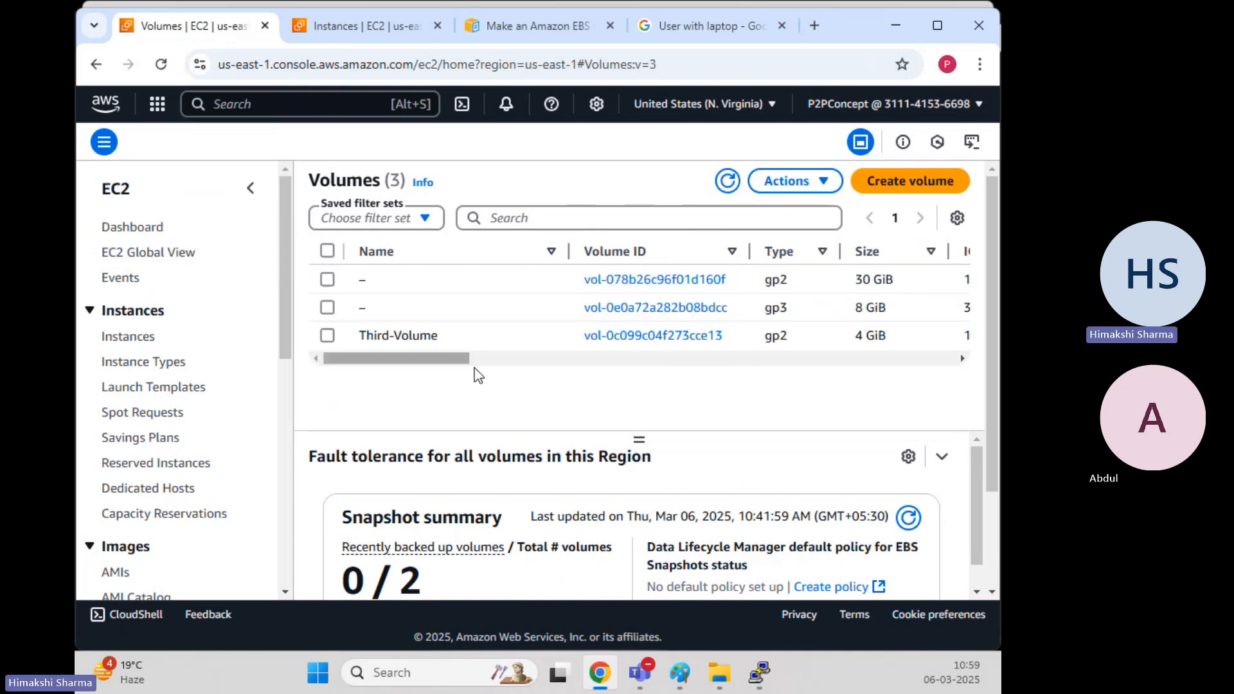
{"action": "left_click", "coordinate": [327, 337]}
{"action": "left_click_drag", "start_coordinate": [443, 359], "coordinate": [405, 378]}
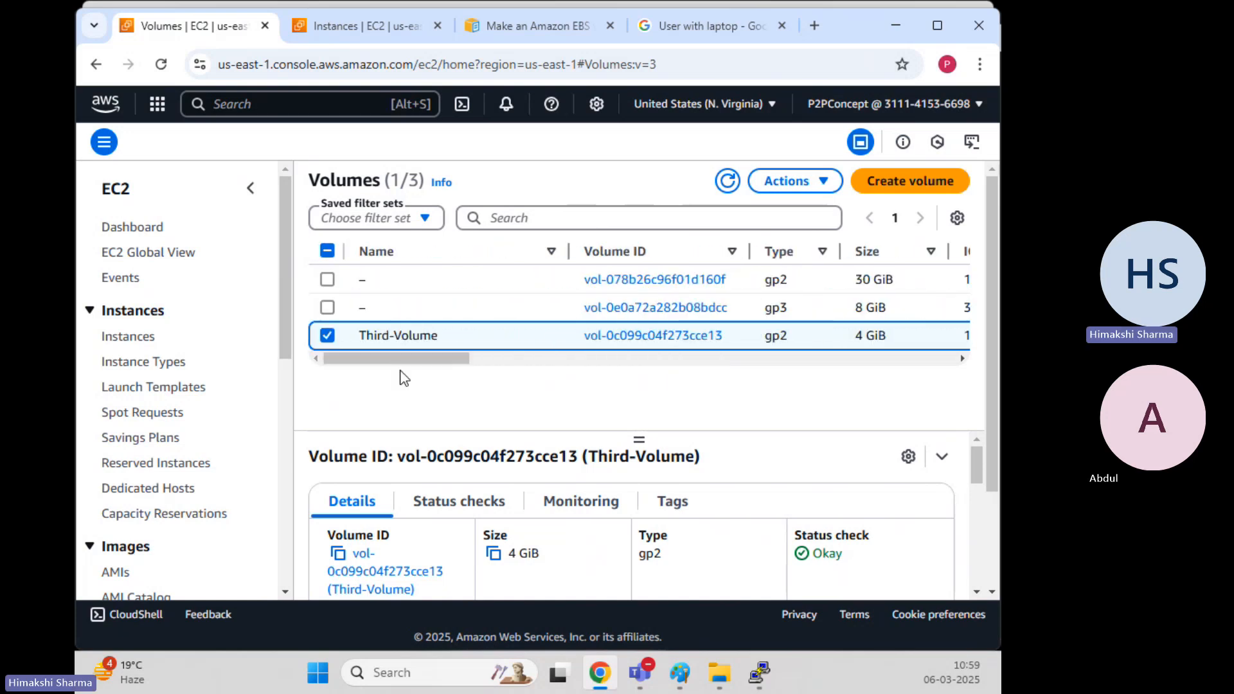
{"action": "left_click", "coordinate": [823, 183]}
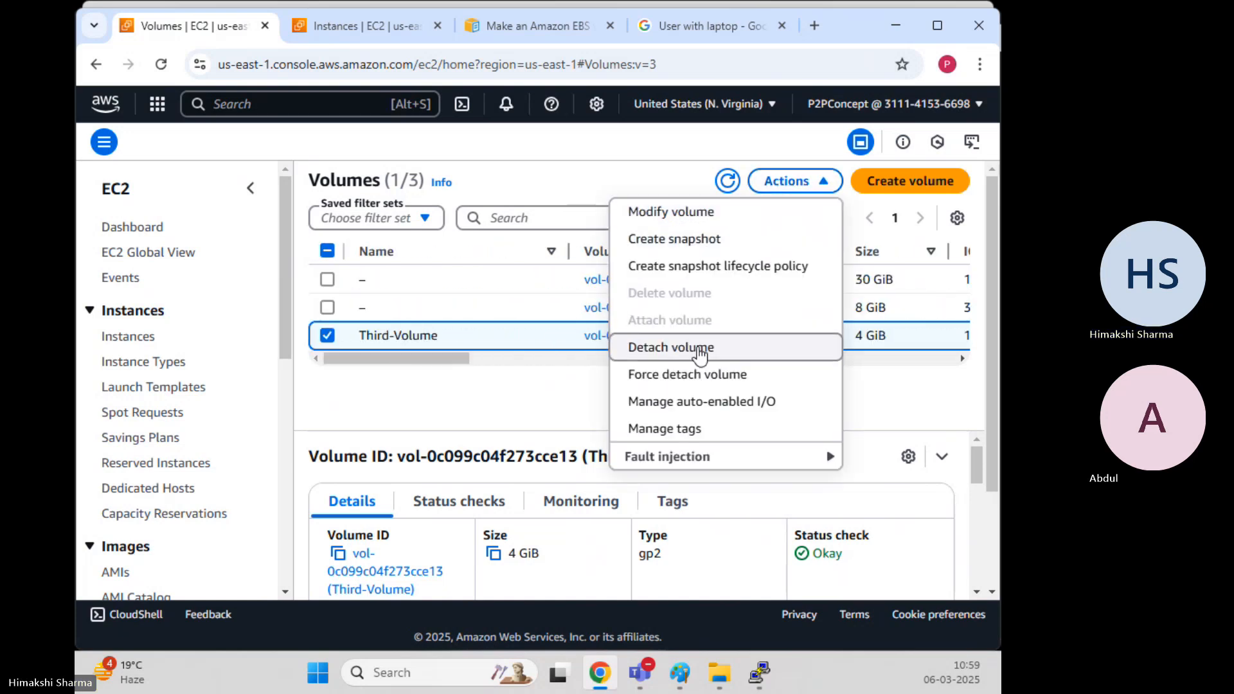
{"action": "left_click", "coordinate": [491, 404]}
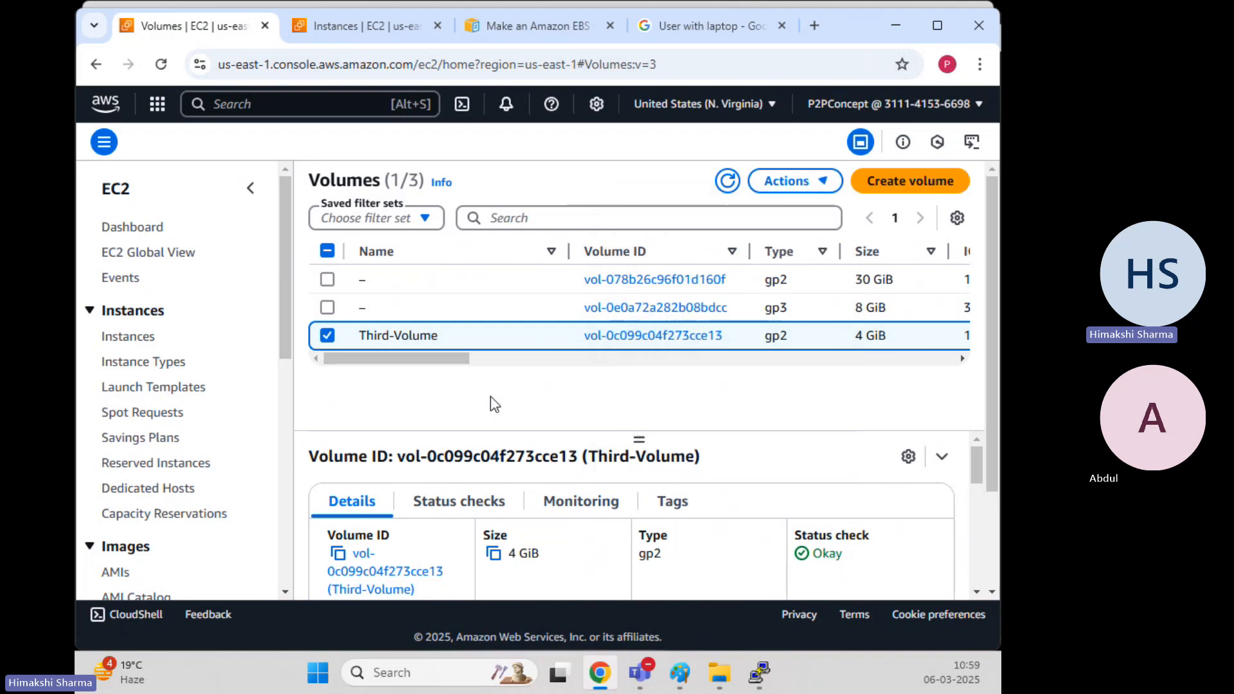
{"action": "left_click", "coordinate": [386, 26]}
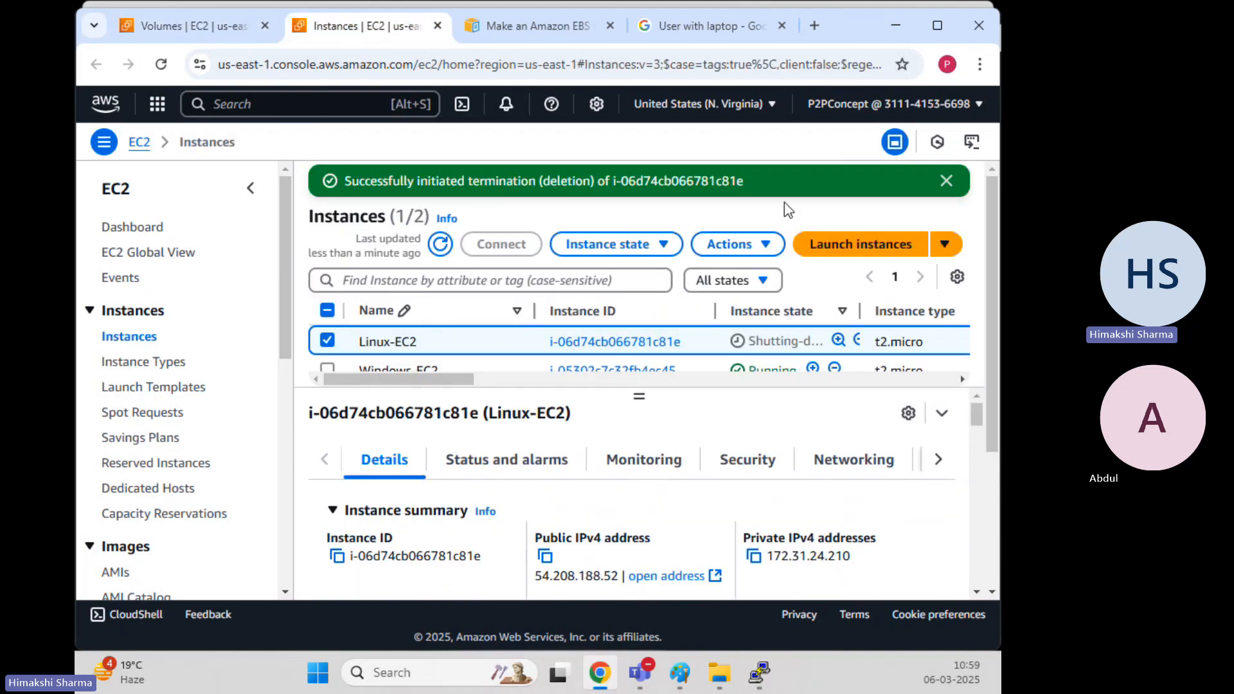
Select Windows-EC2 instead of Linux-EC2 and copy its public IPv4 address
{"action": "left_click", "coordinate": [944, 182]}
{"action": "left_click", "coordinate": [328, 305]}
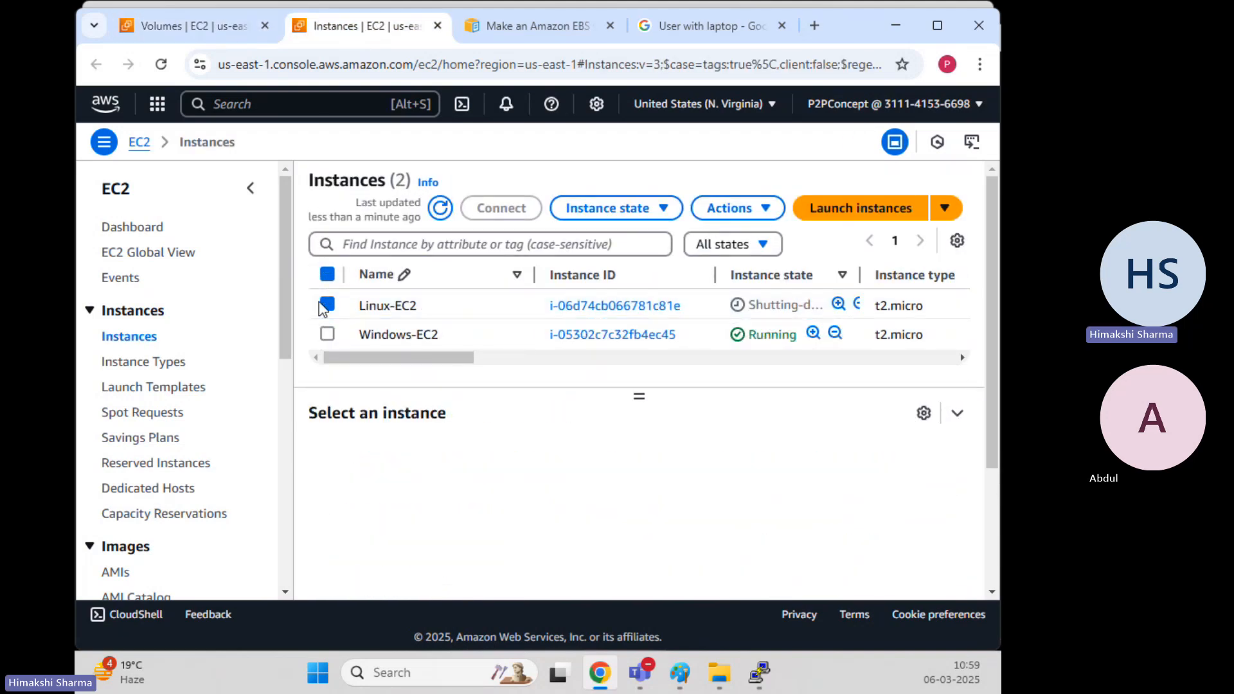
{"action": "left_click", "coordinate": [327, 334]}
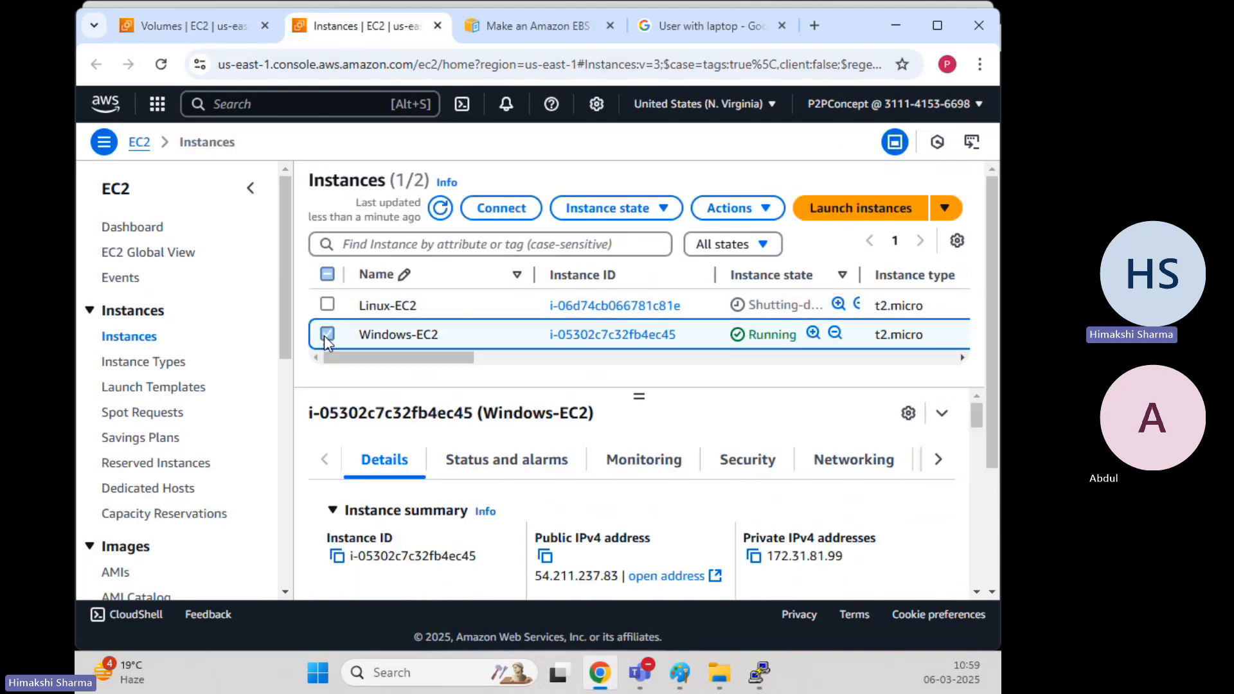
{"action": "left_click", "coordinate": [546, 556]}
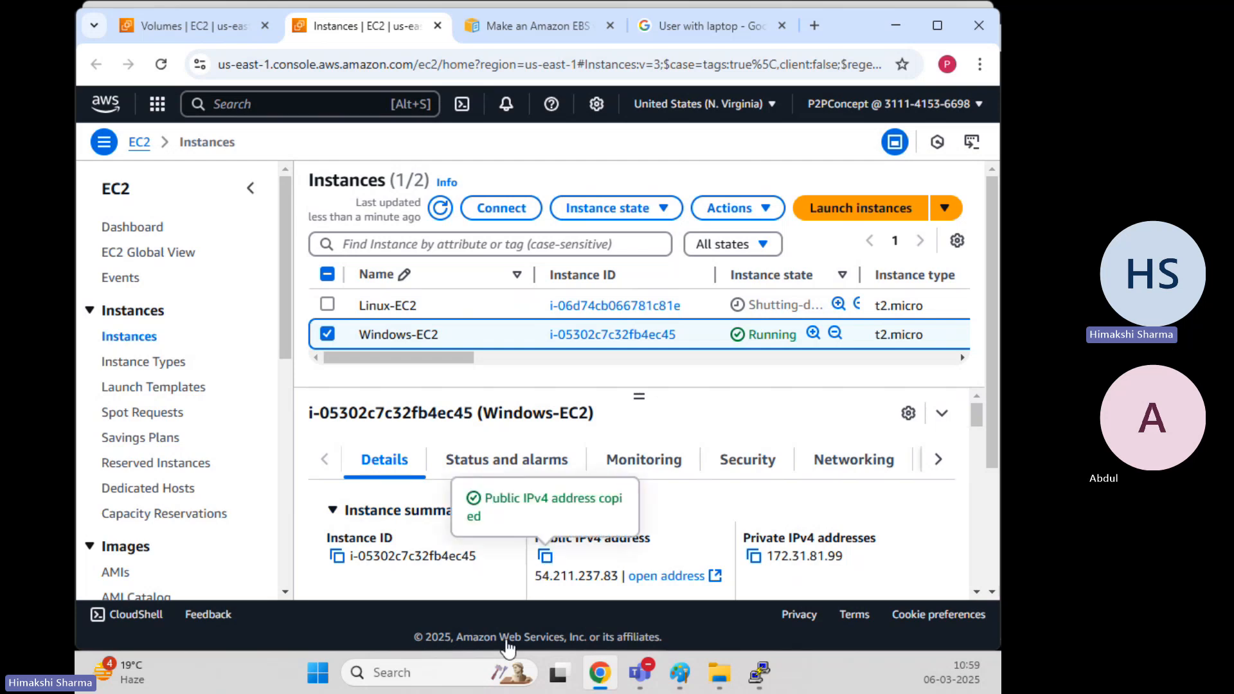
Launch Remote Desktop Connection (mstsc) and connect to 54.211.237.83
{"action": "left_click", "coordinate": [450, 673]}
{"action": "type", "text": "mstsc"}
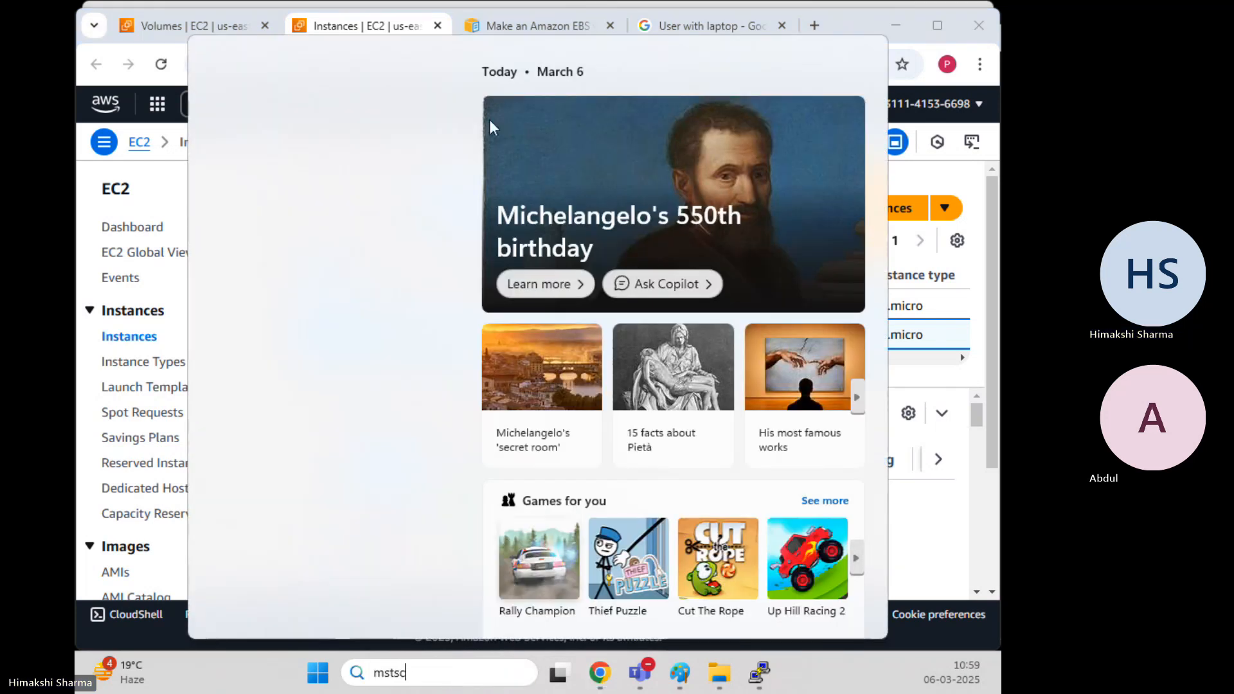
{"action": "left_click", "coordinate": [312, 172]}
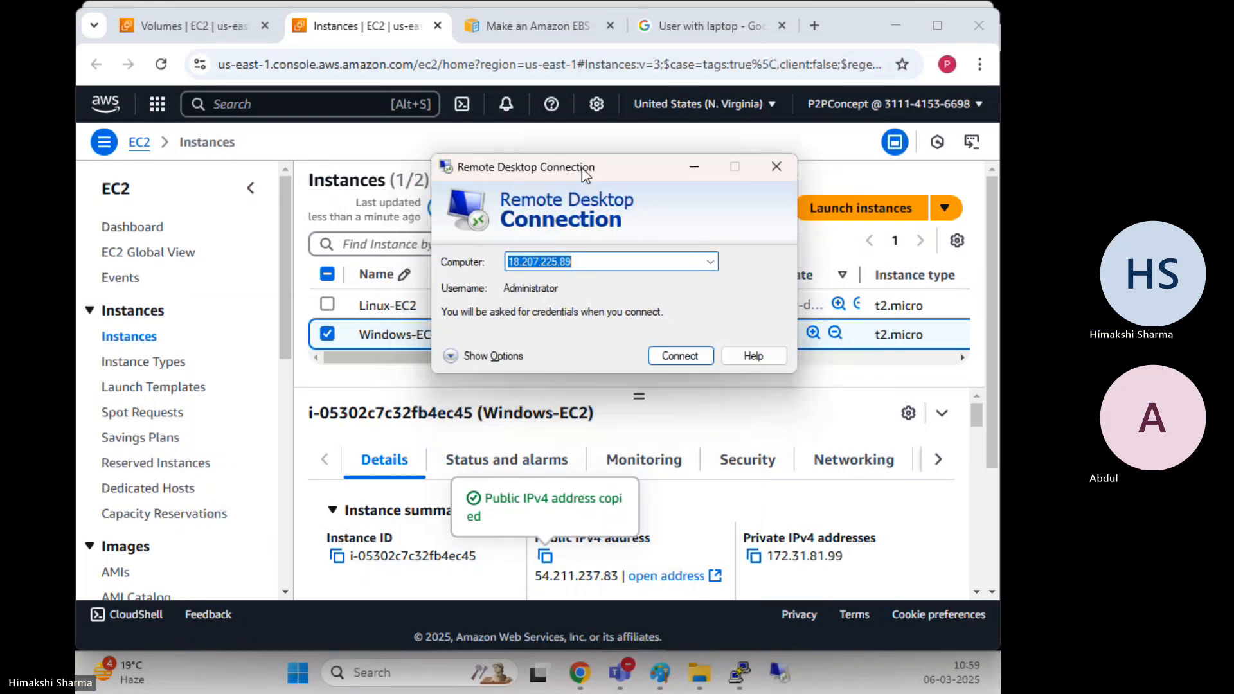
{"action": "key", "text": "ctrl+v"}
{"action": "left_click", "coordinate": [681, 358]}
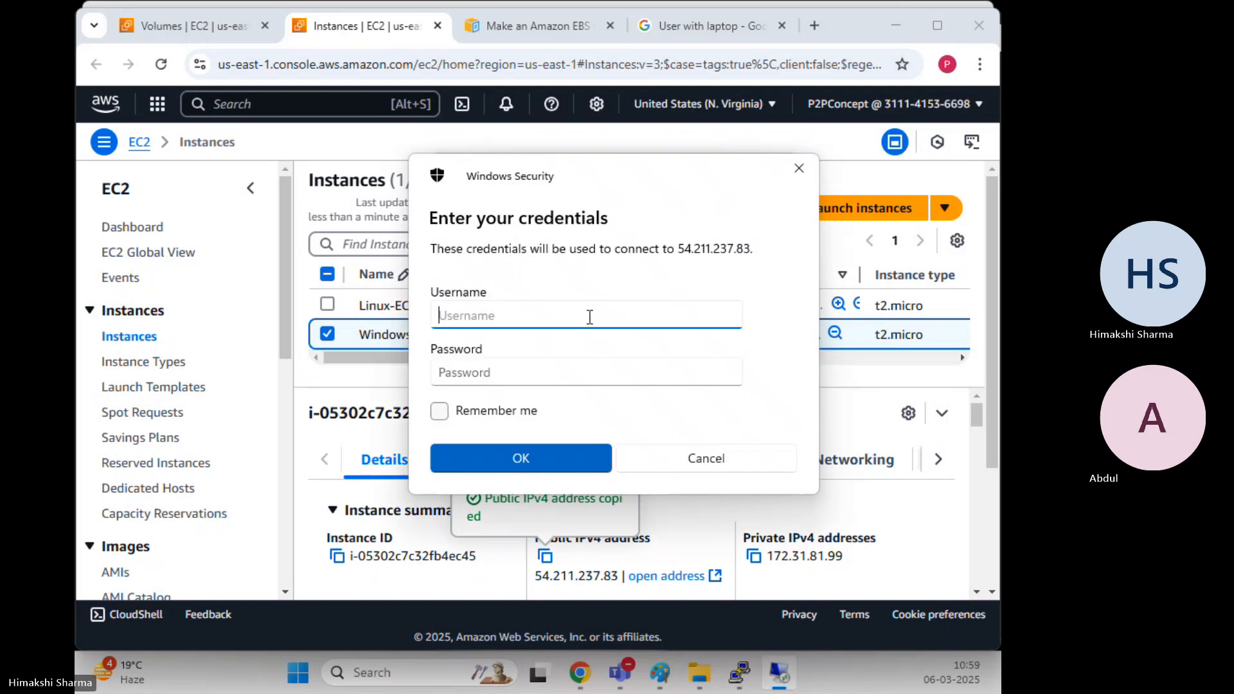
Decrypt the Windows-EC2 password using Get Windows password with Desktop\Key-Pair\Abdul.pem
{"action": "left_click", "coordinate": [886, 389]}
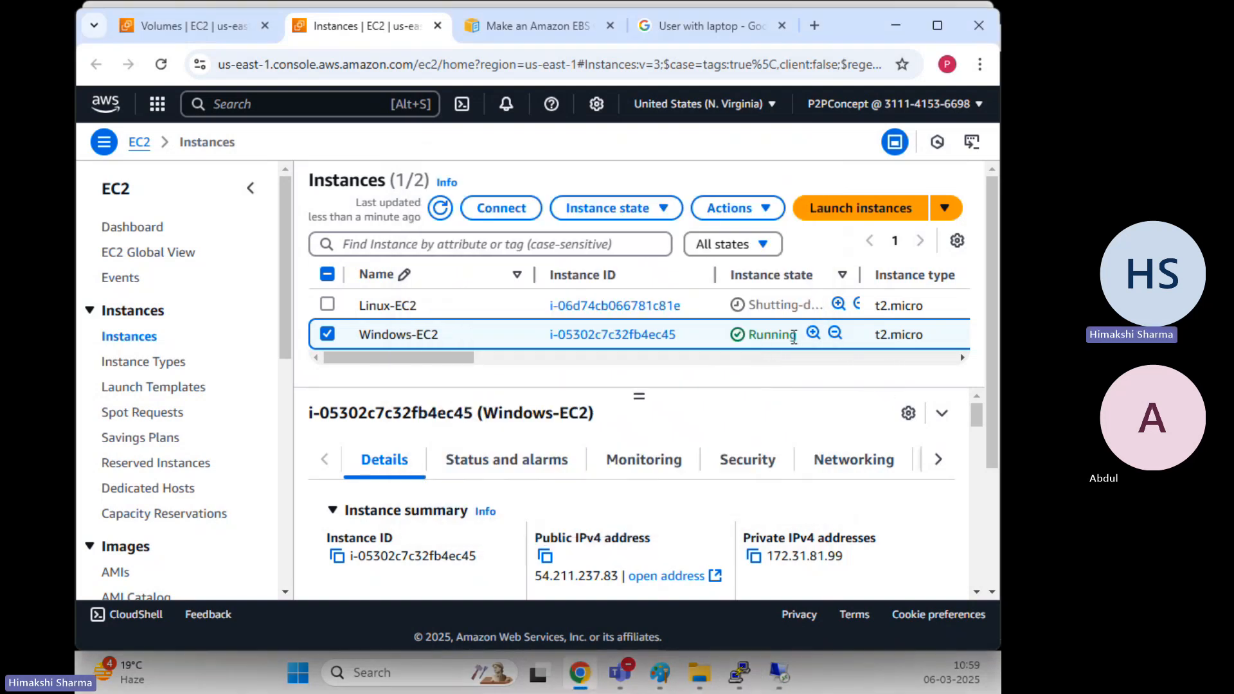
{"action": "left_click", "coordinate": [746, 212]}
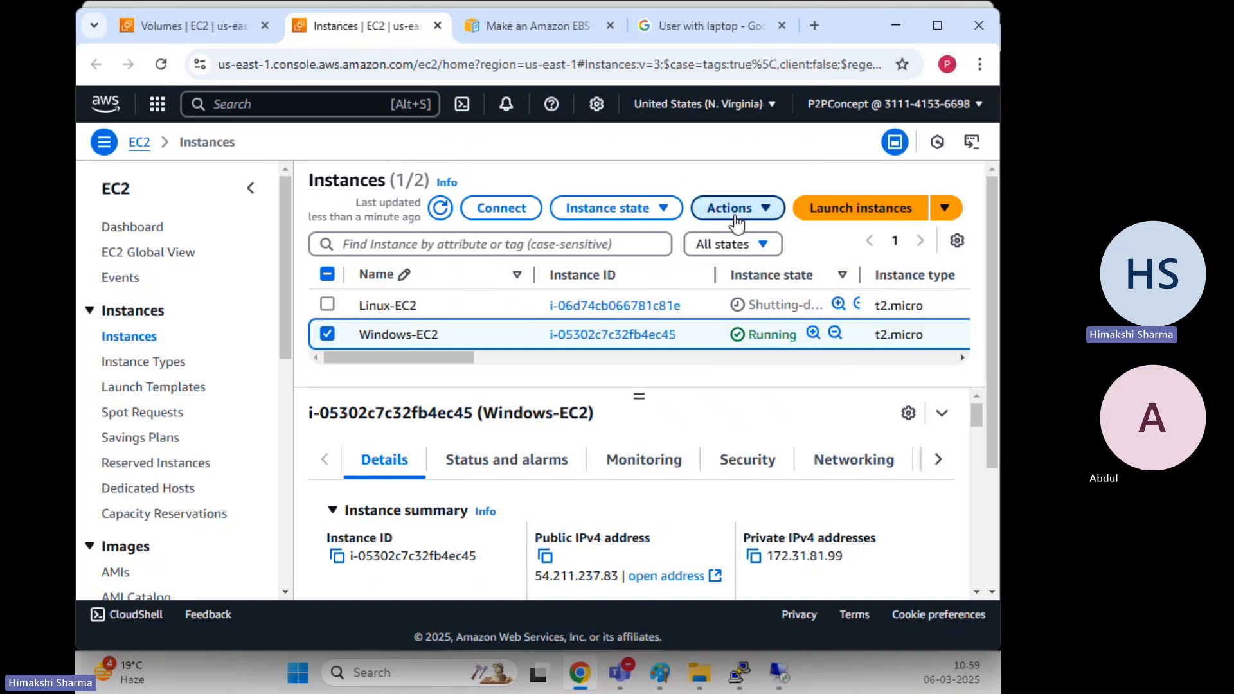
{"action": "mouse_move", "coordinate": [732, 377]}
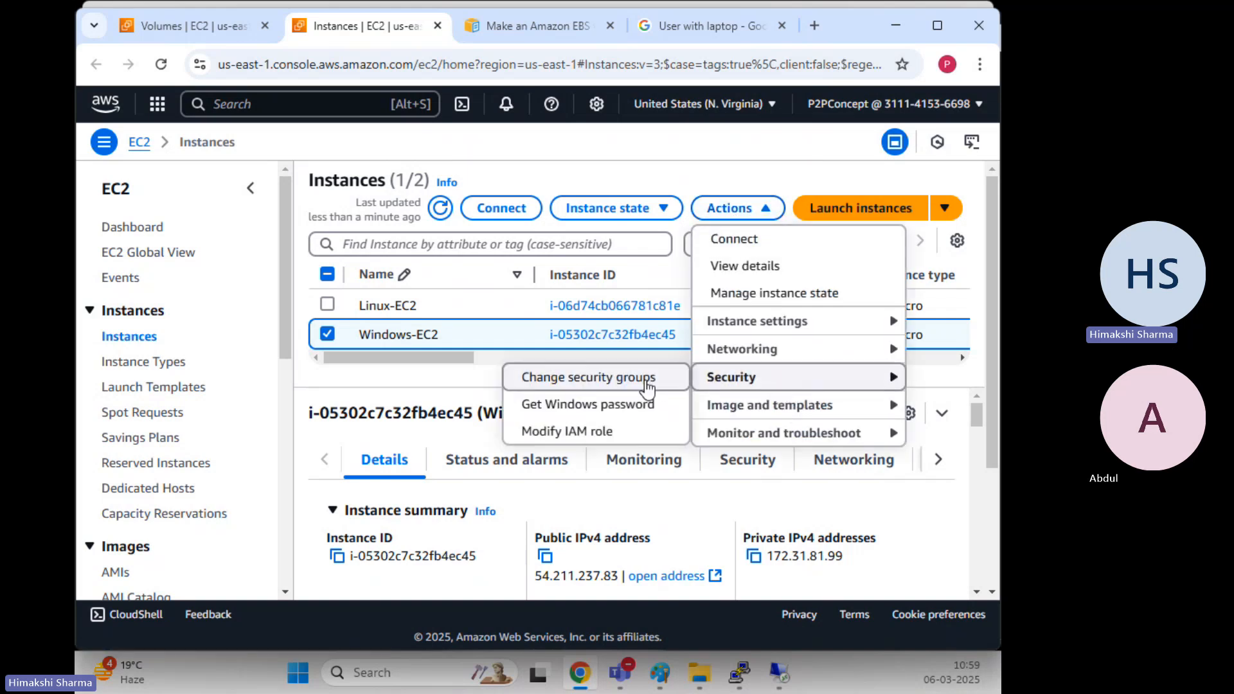
{"action": "left_click", "coordinate": [611, 404]}
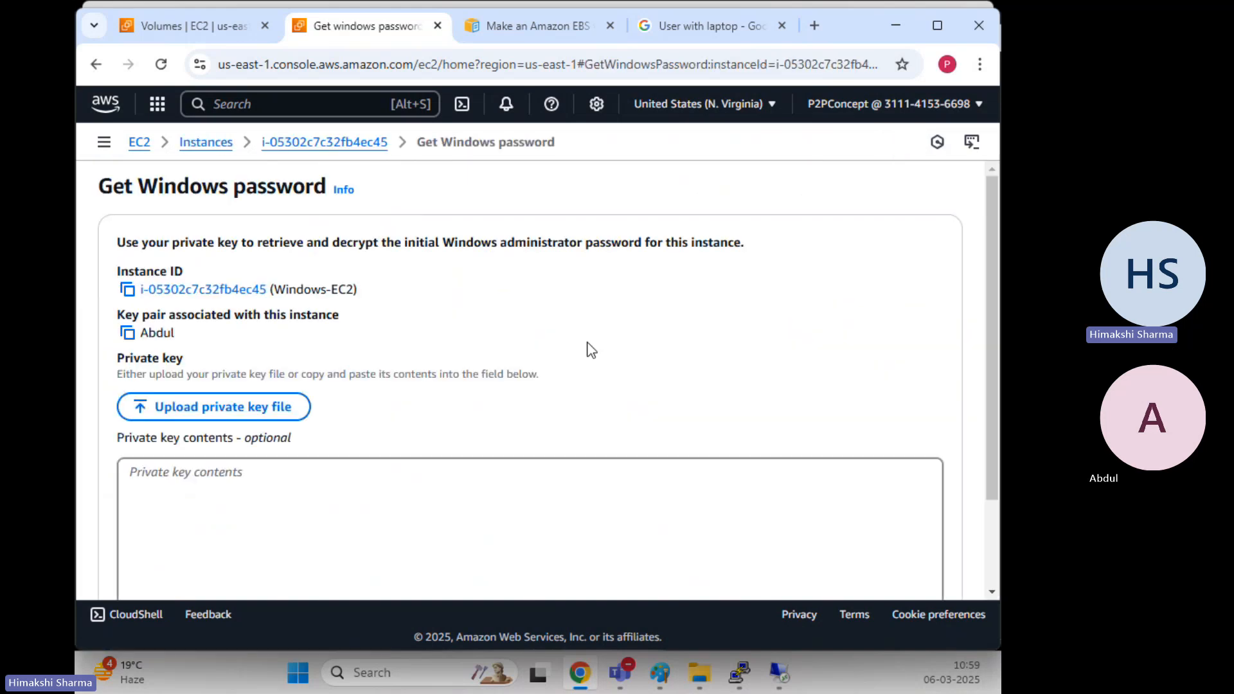
{"action": "left_click", "coordinate": [256, 411]}
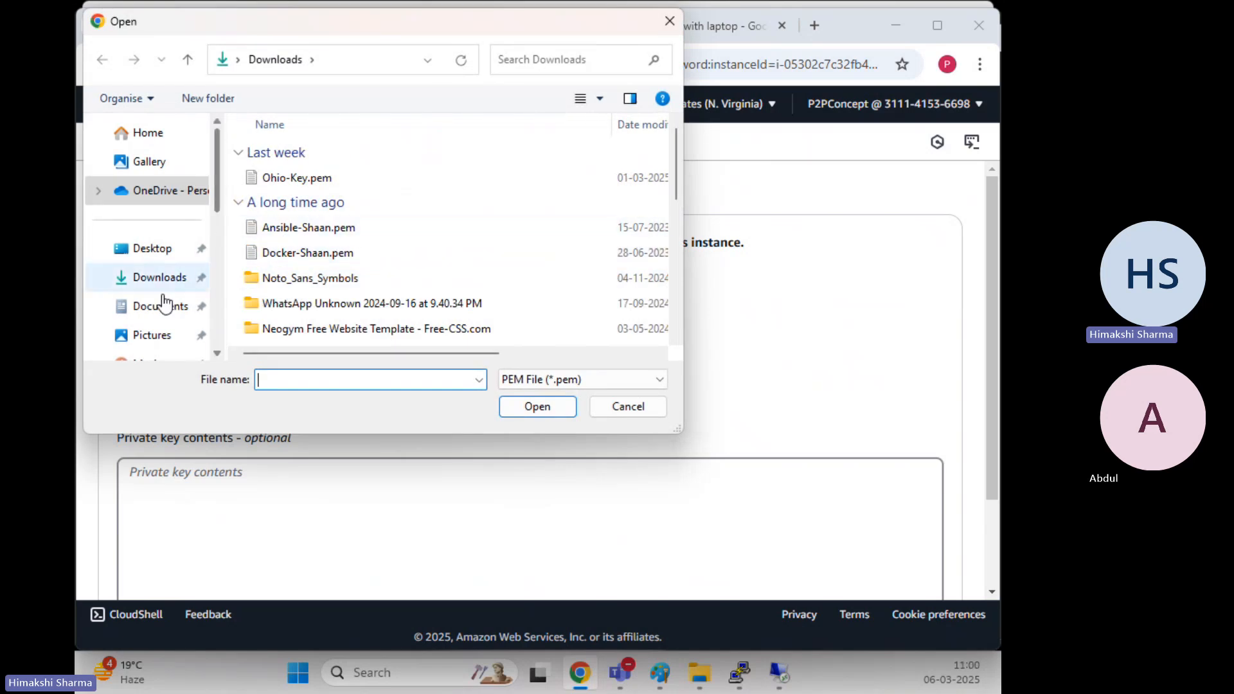
{"action": "left_click", "coordinate": [161, 254]}
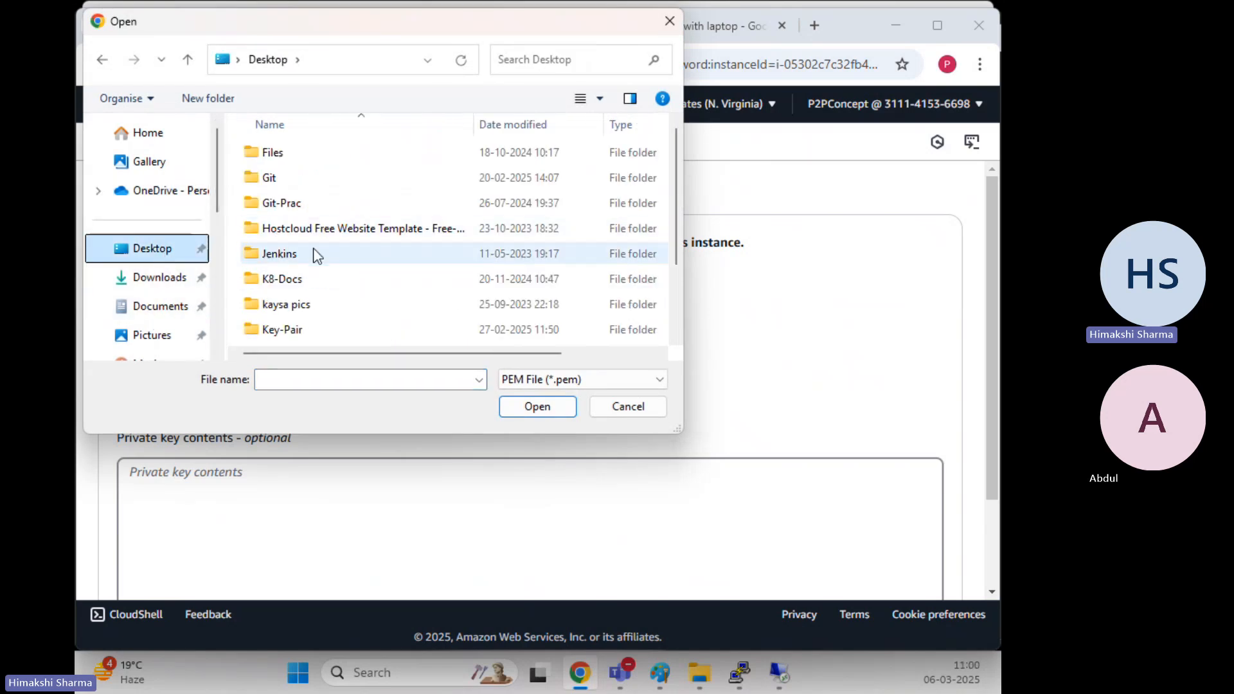
{"action": "scroll", "coordinate": [311, 260], "scroll_direction": "down", "scroll_amount": 2}
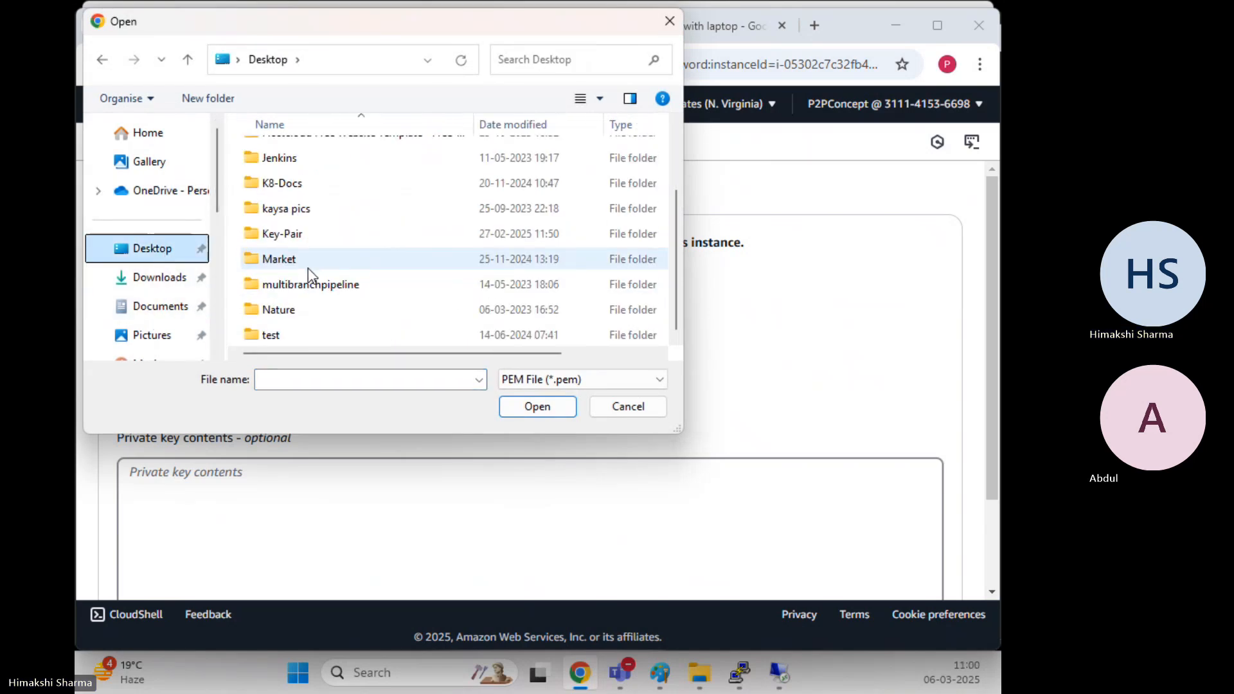
{"action": "double_click", "coordinate": [296, 235]}
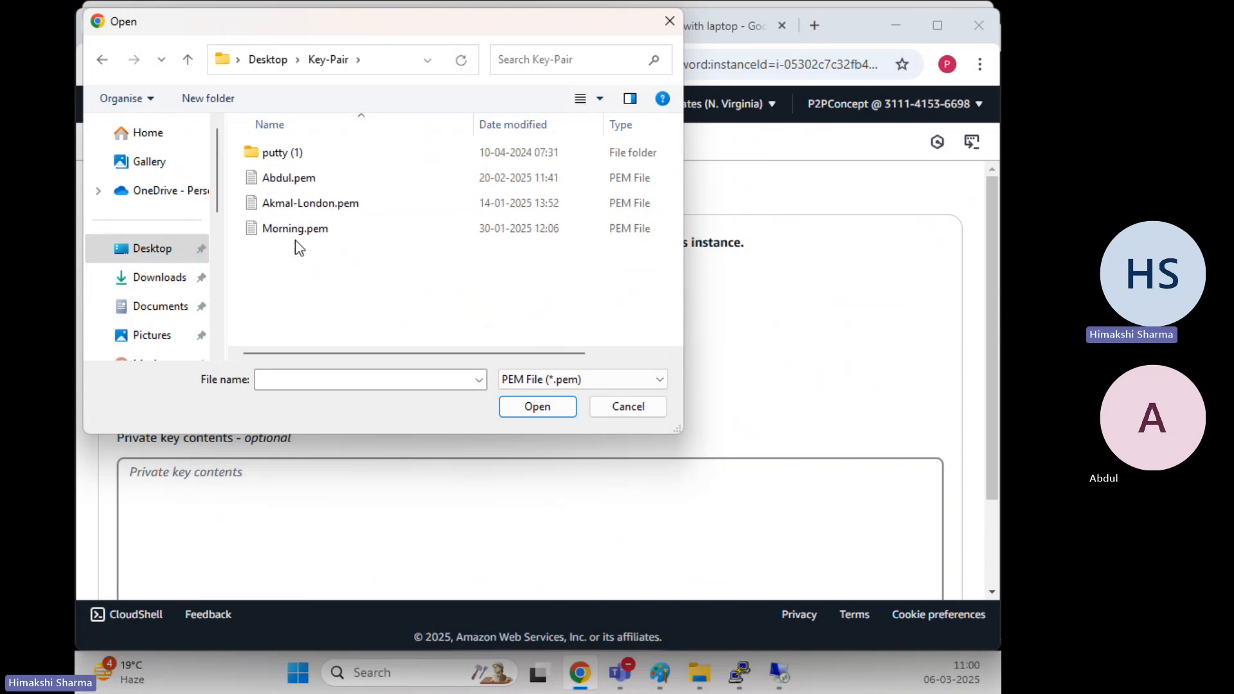
{"action": "double_click", "coordinate": [324, 185]}
{"action": "scroll", "coordinate": [512, 345], "scroll_direction": "down", "scroll_amount": 3}
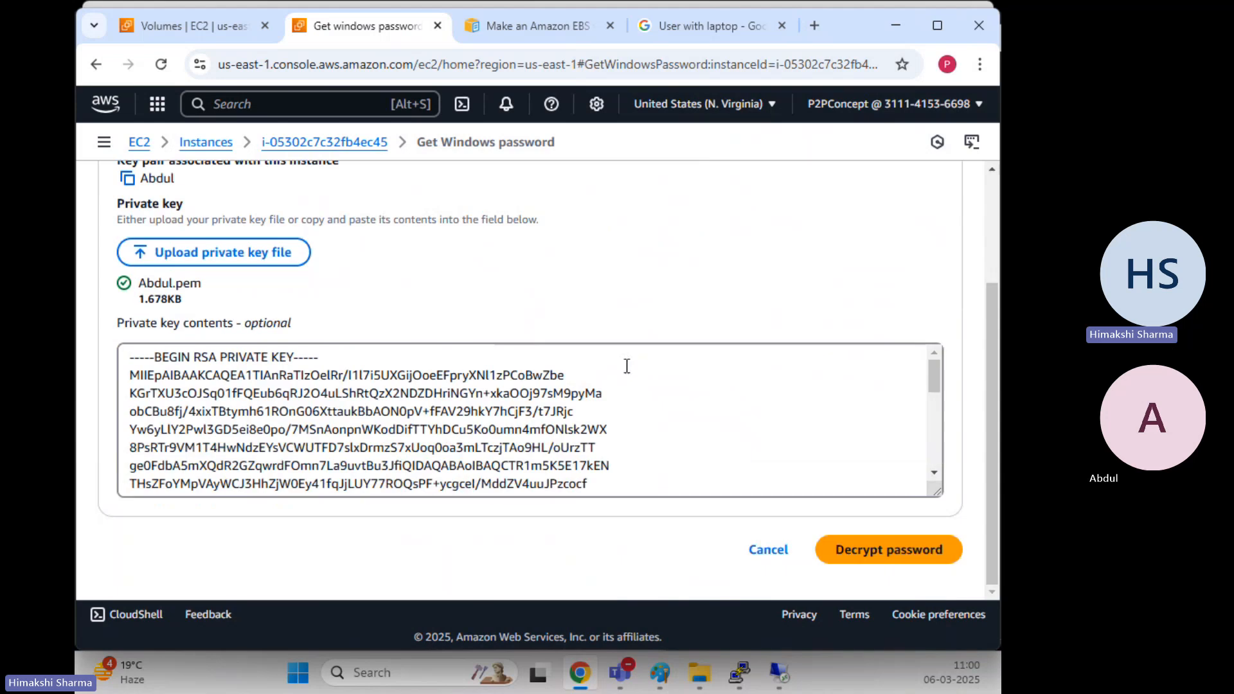
{"action": "left_click", "coordinate": [911, 558]}
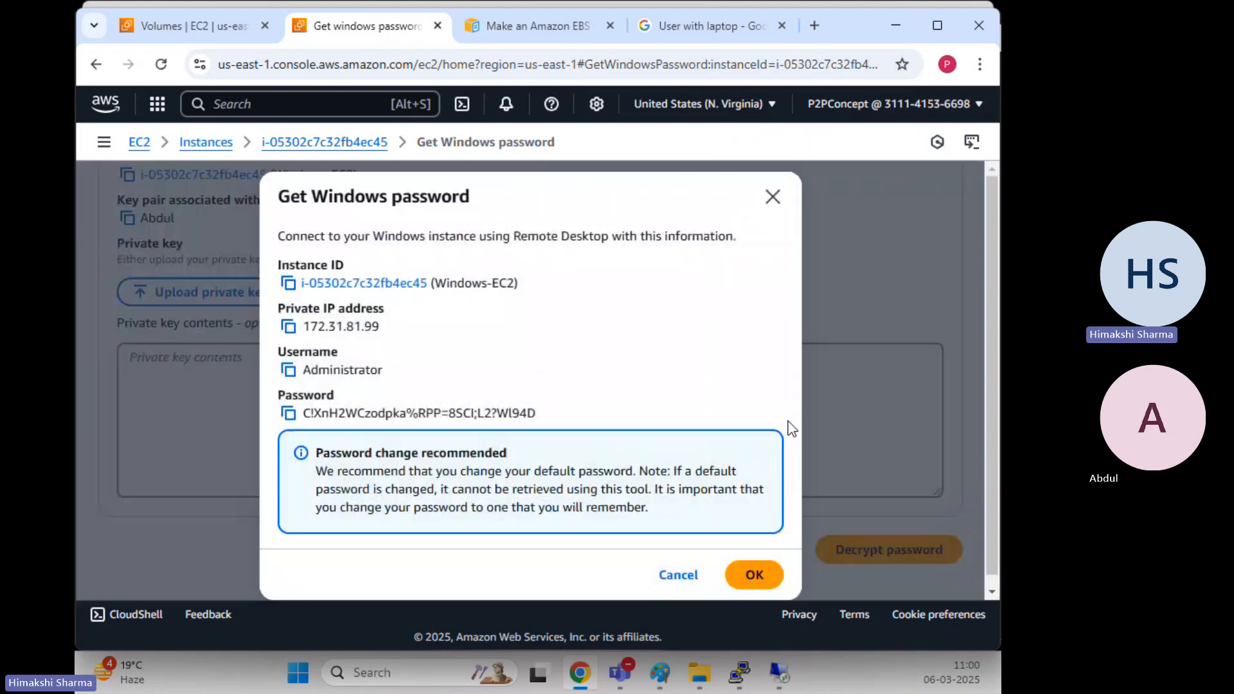
Sign in to 54.211.237.83 as Administrator with the copied decrypted password
{"action": "left_click", "coordinate": [288, 415]}
{"action": "mouse_move", "coordinate": [737, 671]}
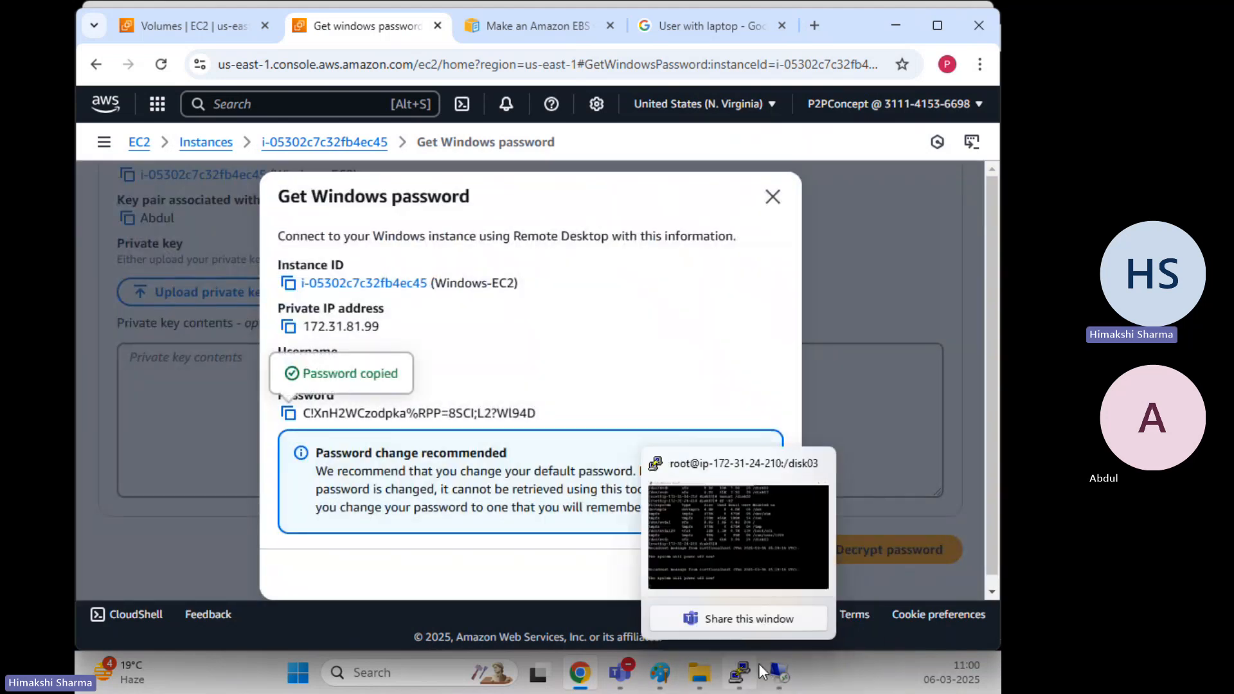
{"action": "mouse_move", "coordinate": [779, 672]}
{"action": "left_click", "coordinate": [781, 619]}
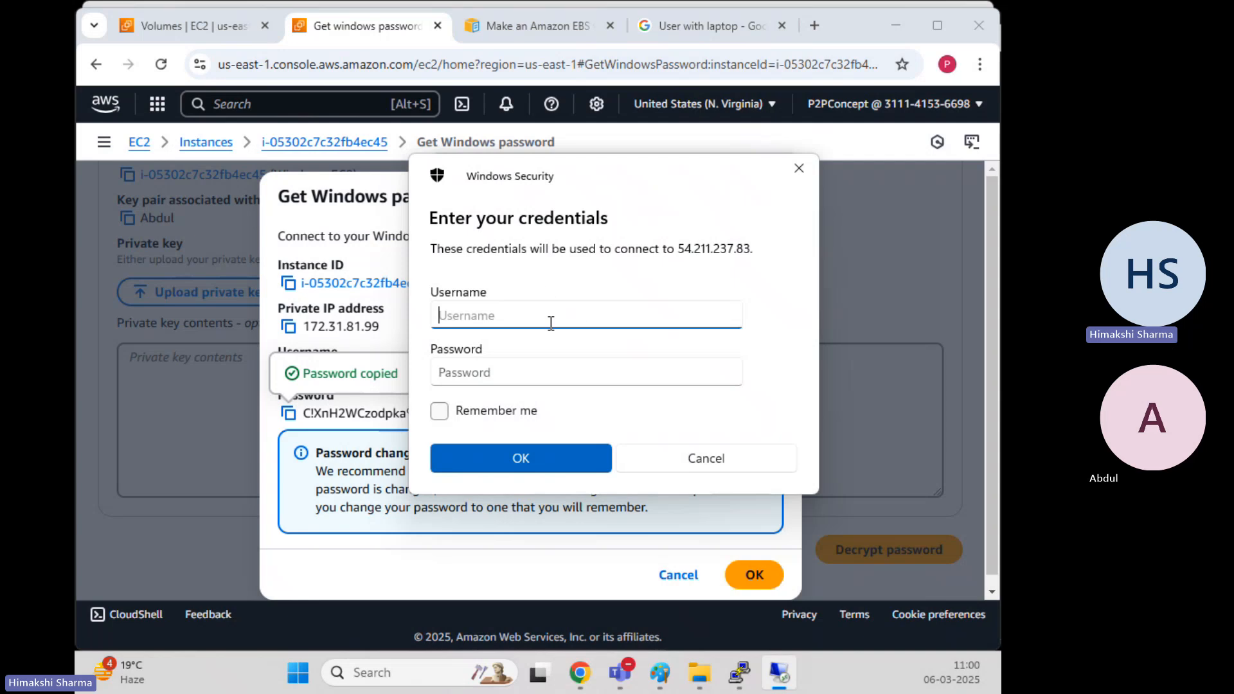
{"action": "type", "text": "Administrator"}
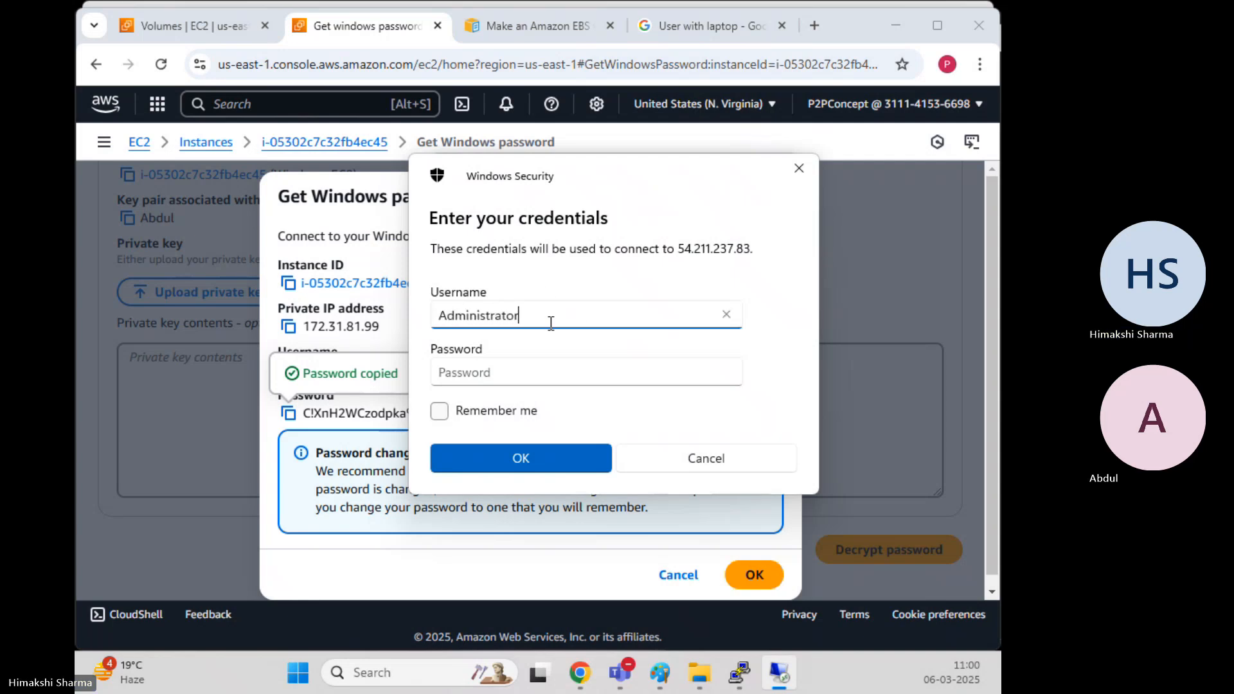
{"action": "key", "text": "Tab"}
{"action": "type", "text": "v"}
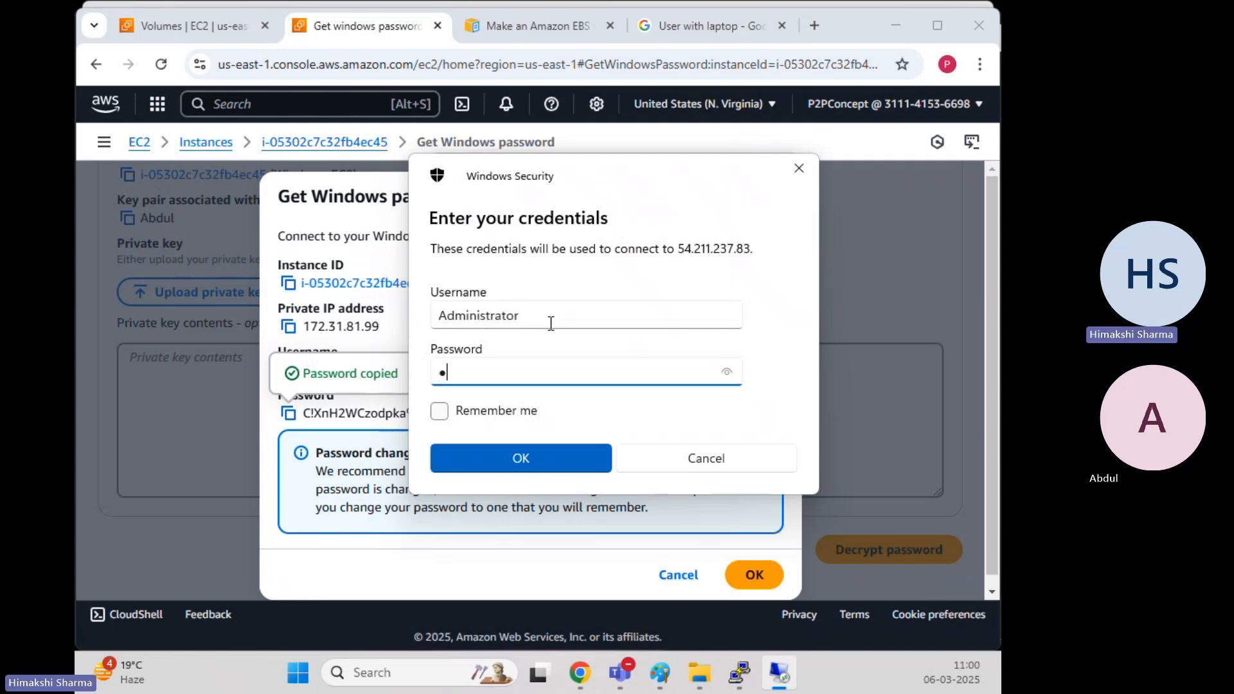
{"action": "key", "text": "BackSpace"}
{"action": "key", "text": "ctrl+v"}
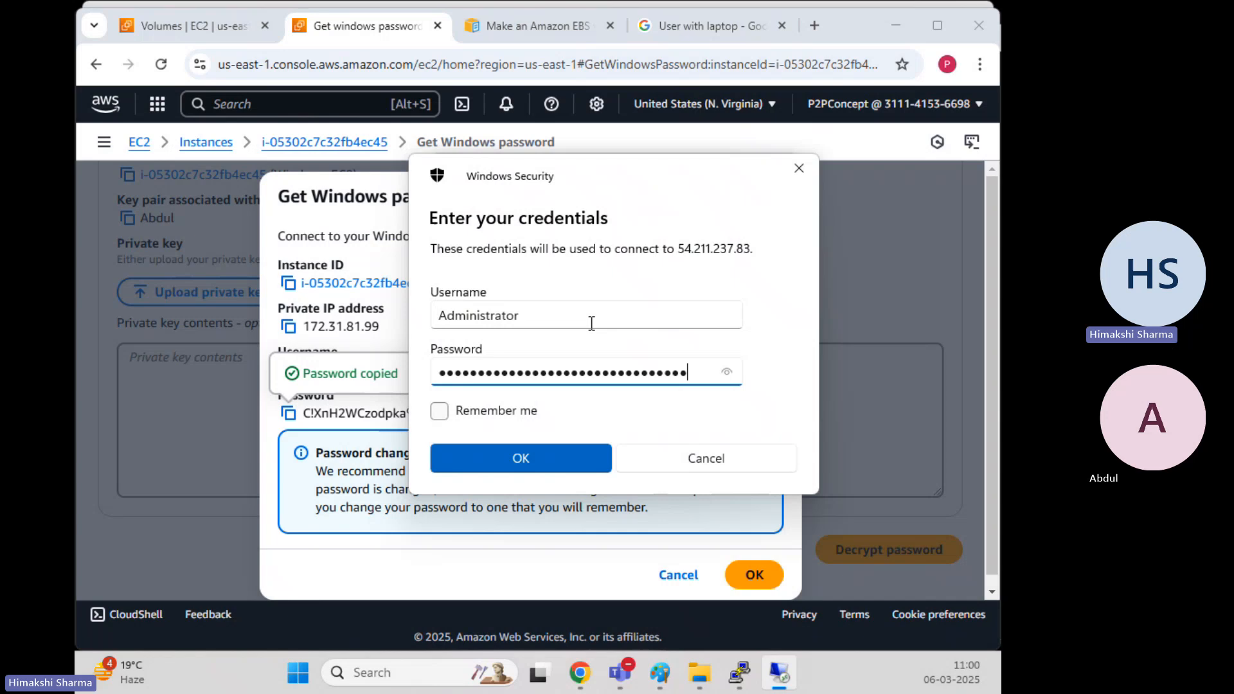
{"action": "left_click", "coordinate": [550, 459]}
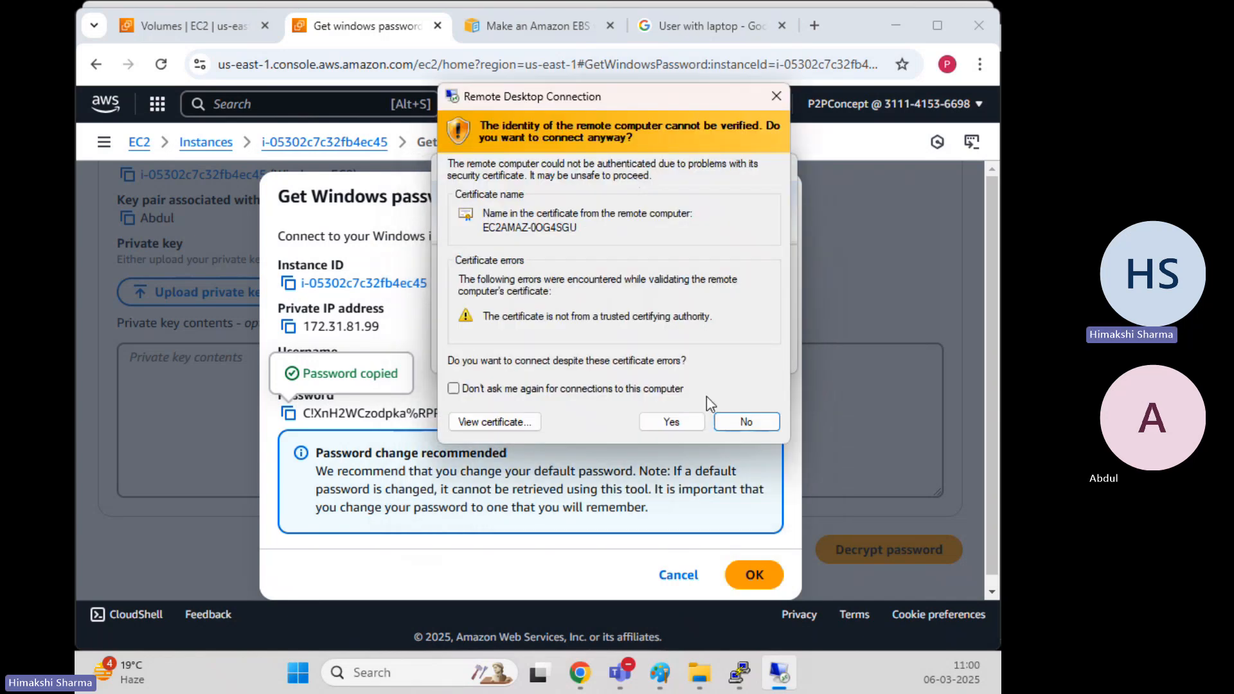
Accept the untrusted certificate warning with Yes to load the Windows-EC2 desktop
{"action": "left_click", "coordinate": [669, 420]}
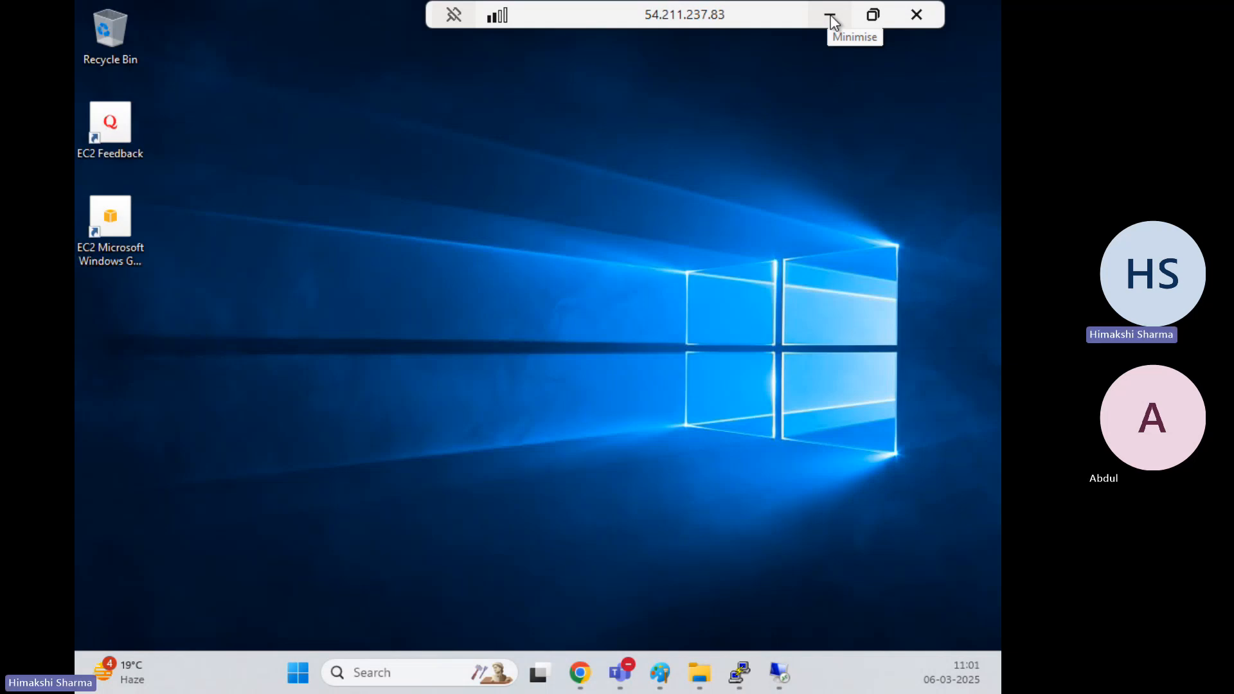
Minimise the remote session, close the password dialog, and select the Available Third-Volume
{"action": "left_click", "coordinate": [830, 18]}
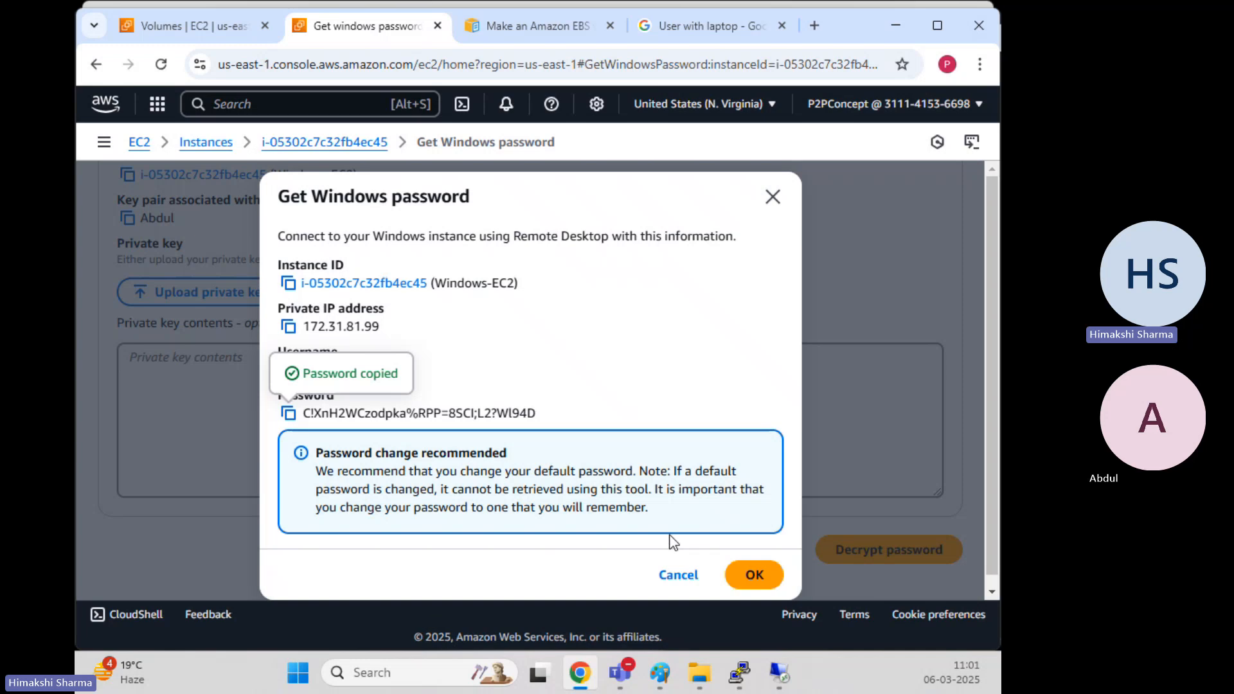
{"action": "left_click", "coordinate": [755, 575]}
{"action": "left_click", "coordinate": [129, 29]}
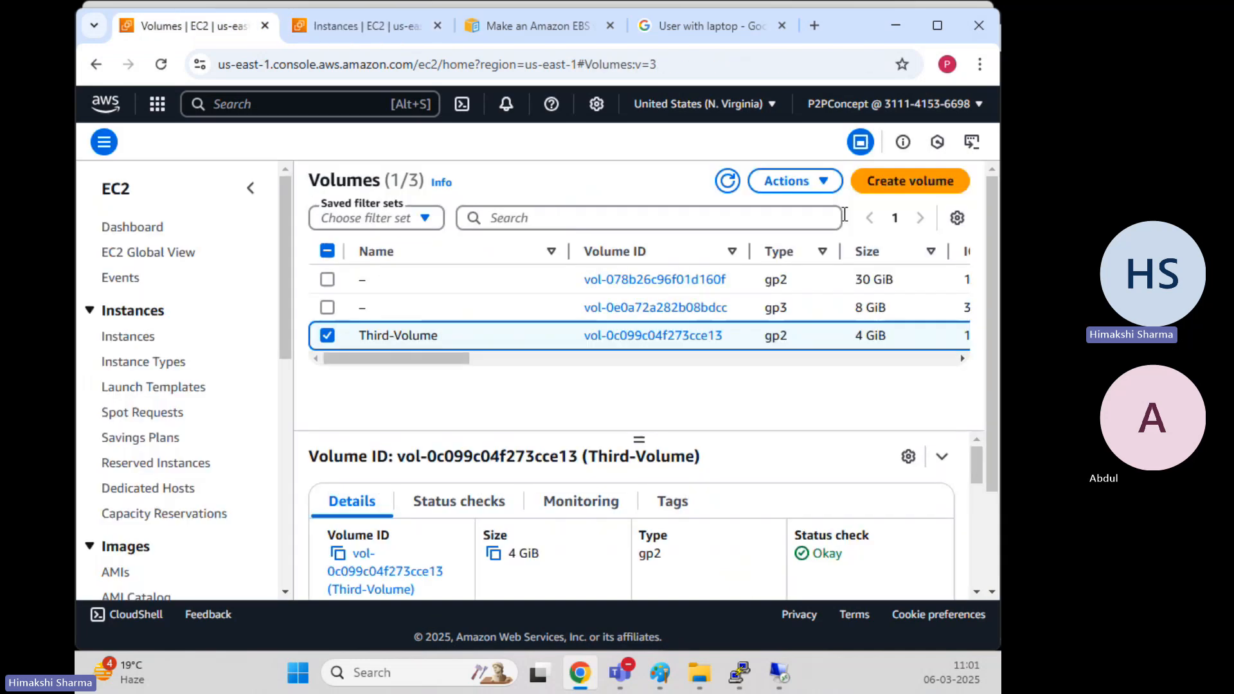
{"action": "left_click", "coordinate": [727, 181]}
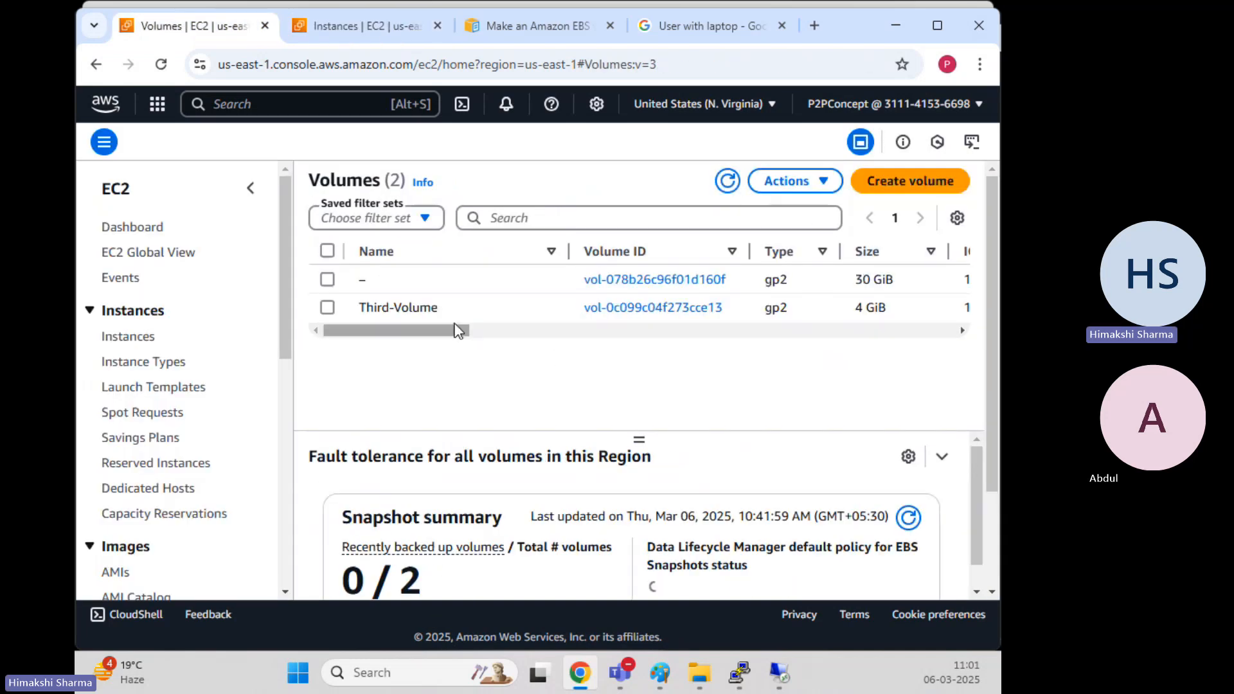
{"action": "left_click", "coordinate": [335, 311]}
{"action": "left_click_drag", "start_coordinate": [419, 329], "coordinate": [672, 341]}
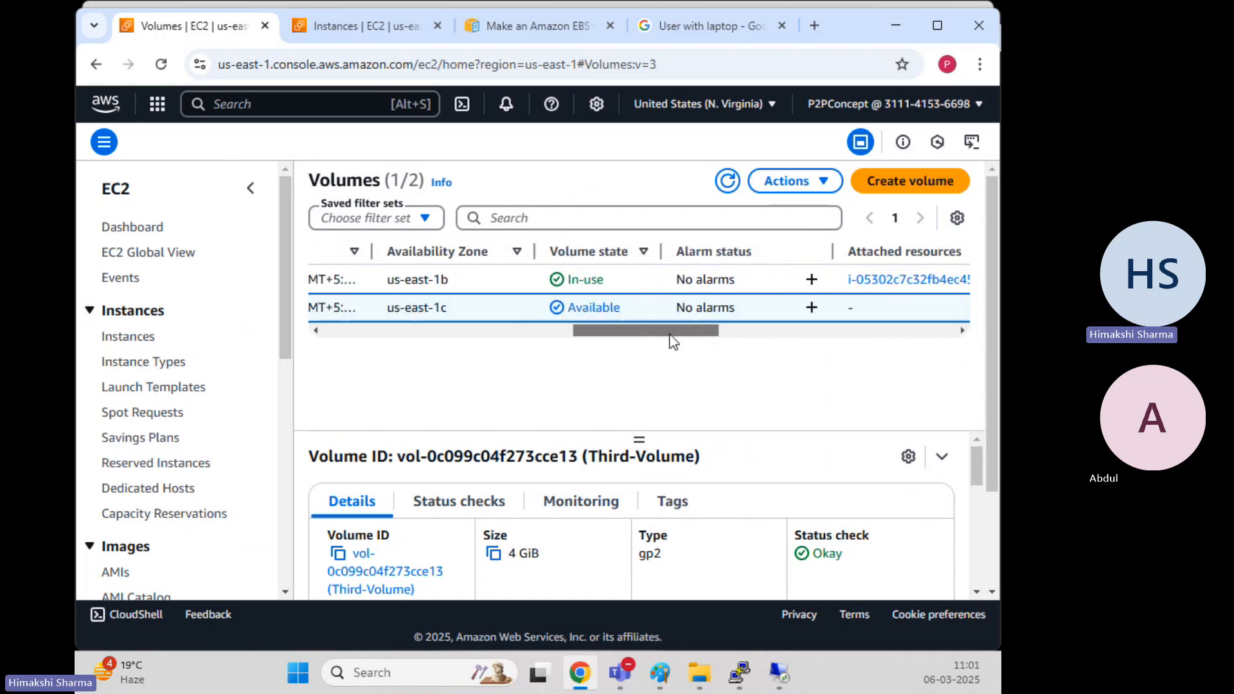
{"action": "double_click", "coordinate": [589, 309]}
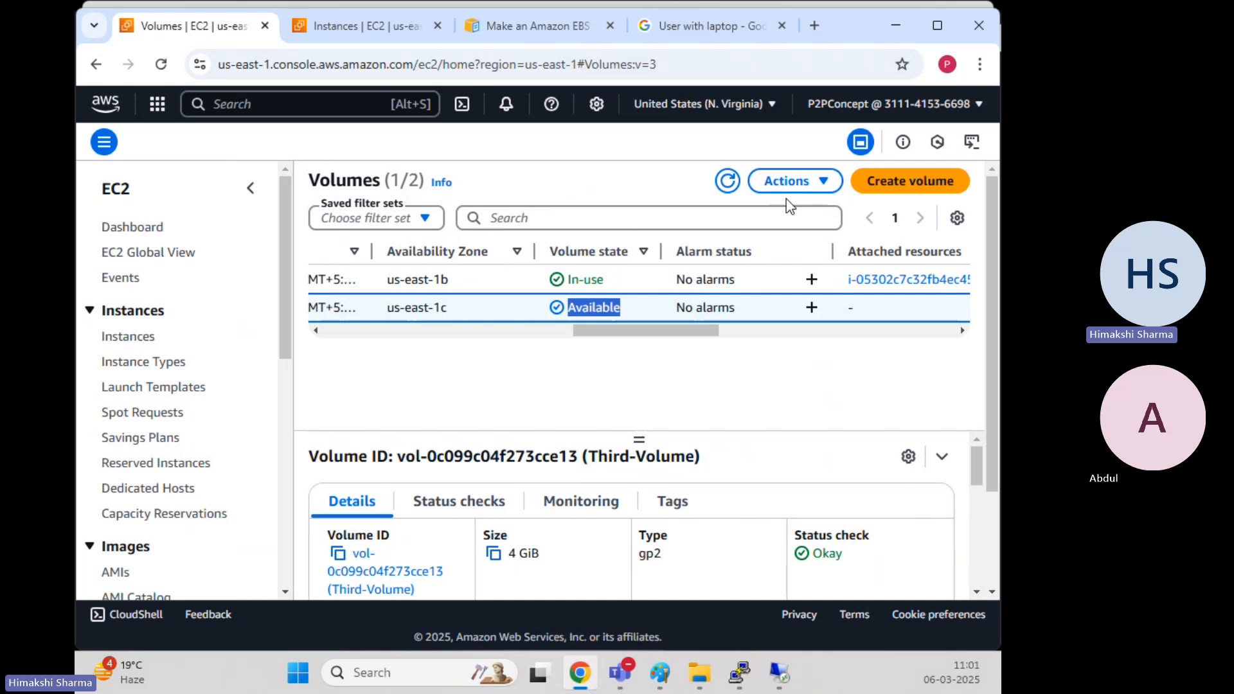
Delete Third-Volume (vol-0c099c04f273cce13), typing 'delete', leaving only the 30 GiB gp2 volume
{"action": "left_click", "coordinate": [795, 183]}
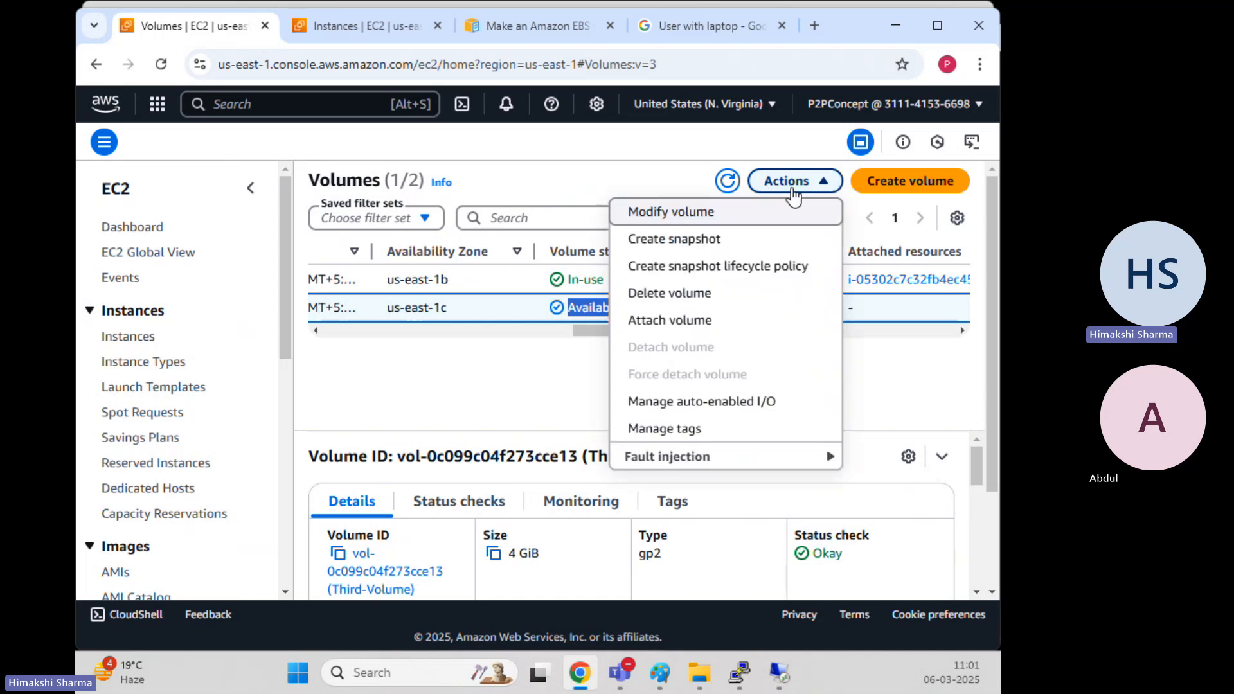
{"action": "left_click", "coordinate": [689, 293]}
{"action": "left_click", "coordinate": [743, 442]}
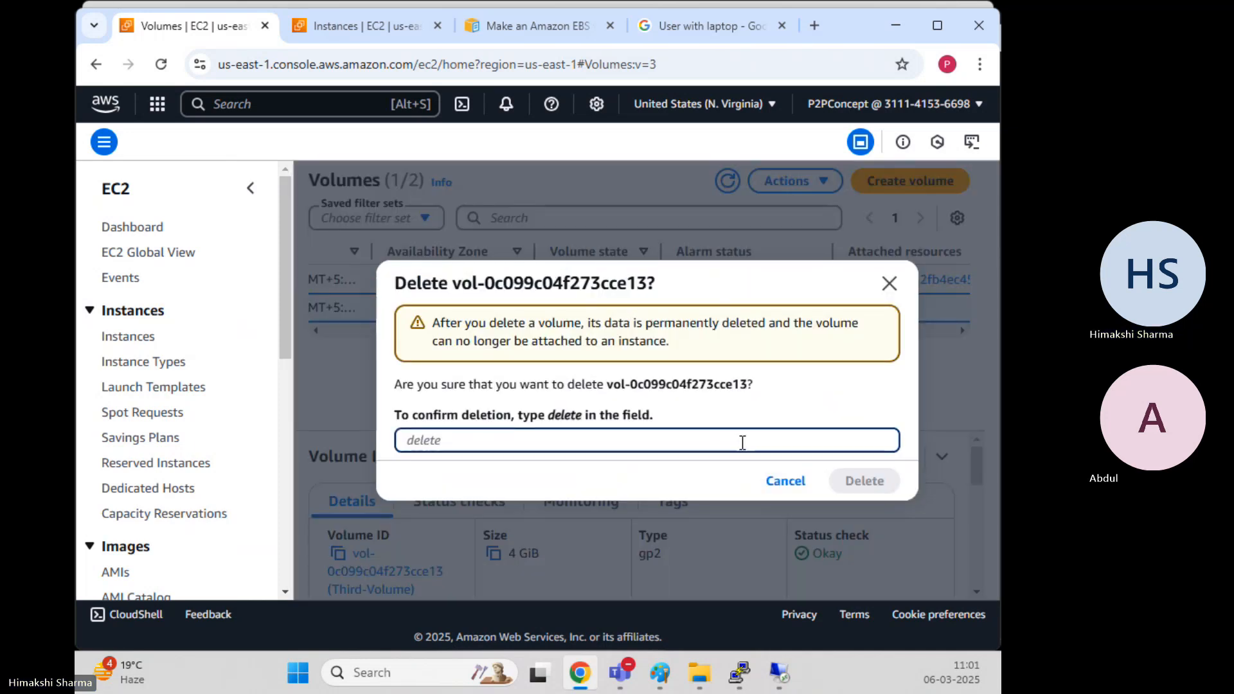
{"action": "type", "text": "delete"}
{"action": "left_click", "coordinate": [886, 484]}
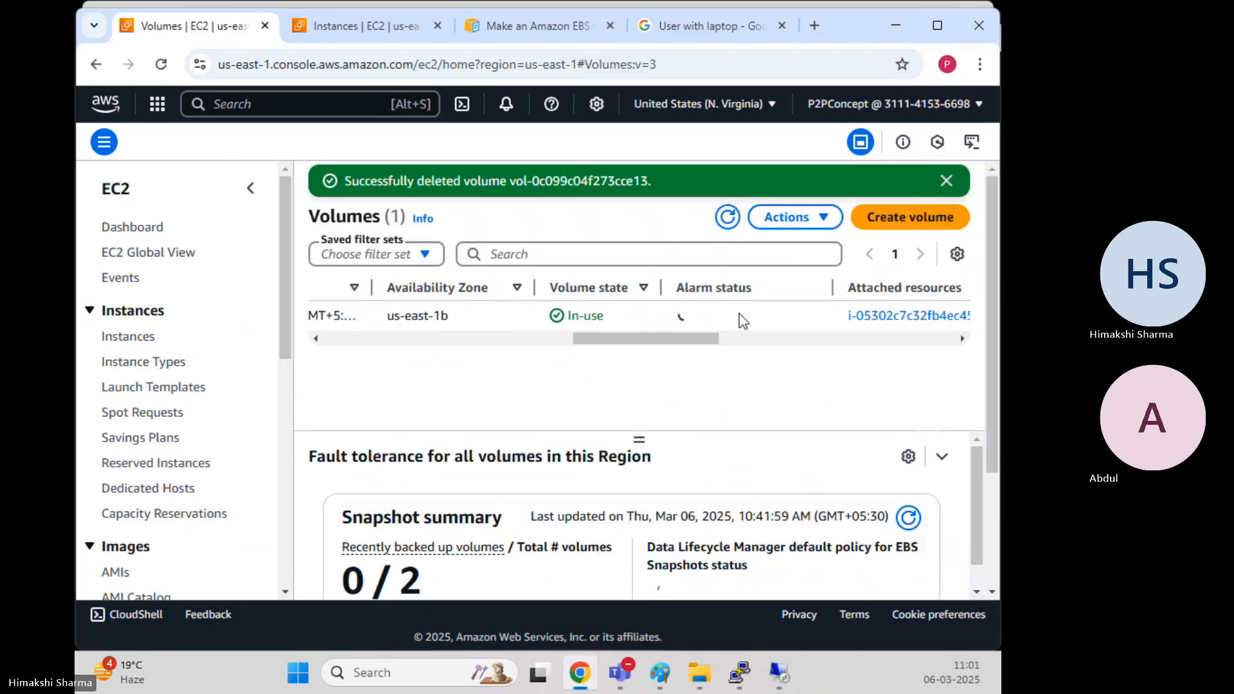
{"action": "left_click", "coordinate": [729, 222]}
{"action": "left_click", "coordinate": [946, 181]}
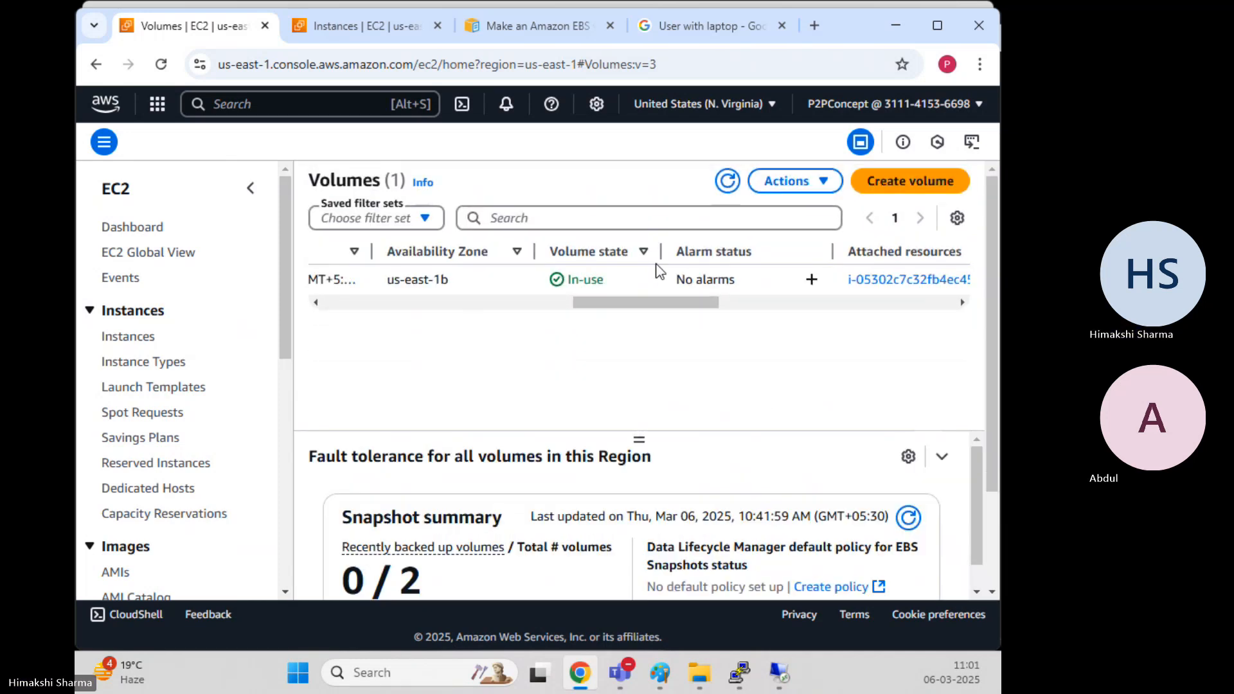
{"action": "left_click_drag", "start_coordinate": [625, 306], "coordinate": [196, 325]}
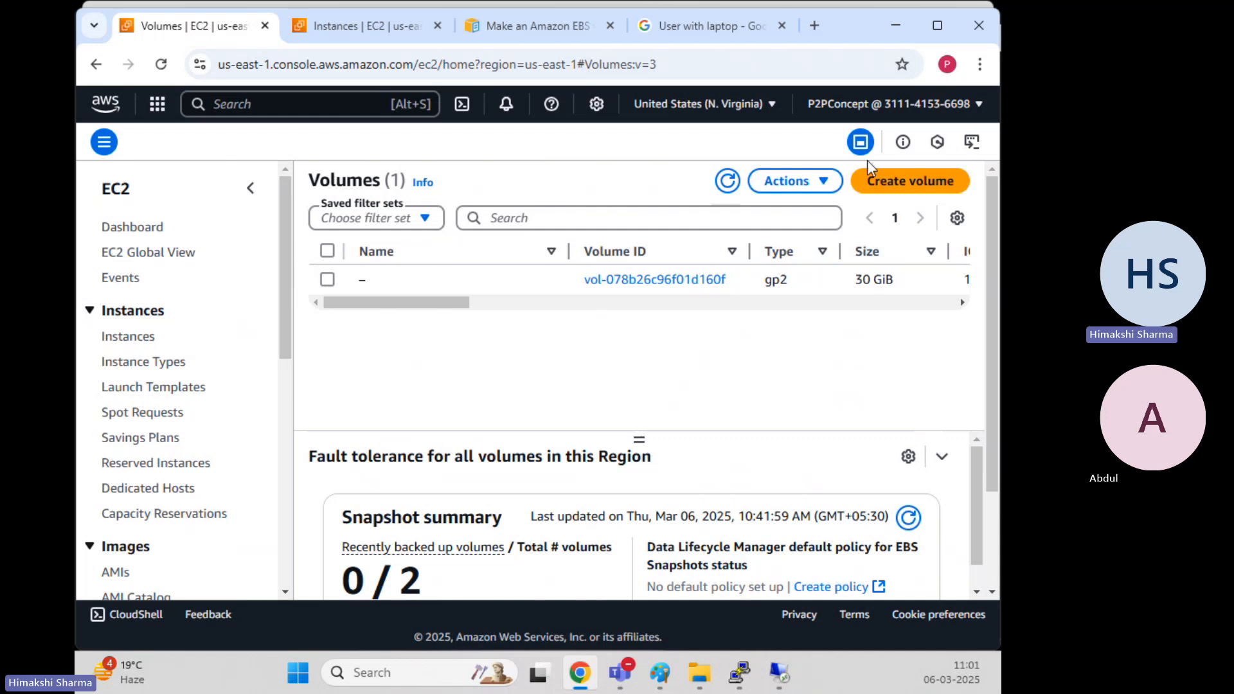
Check that Windows-EC2 sits in us-east-1b, then return to the Volumes list
{"action": "left_click", "coordinate": [342, 26]}
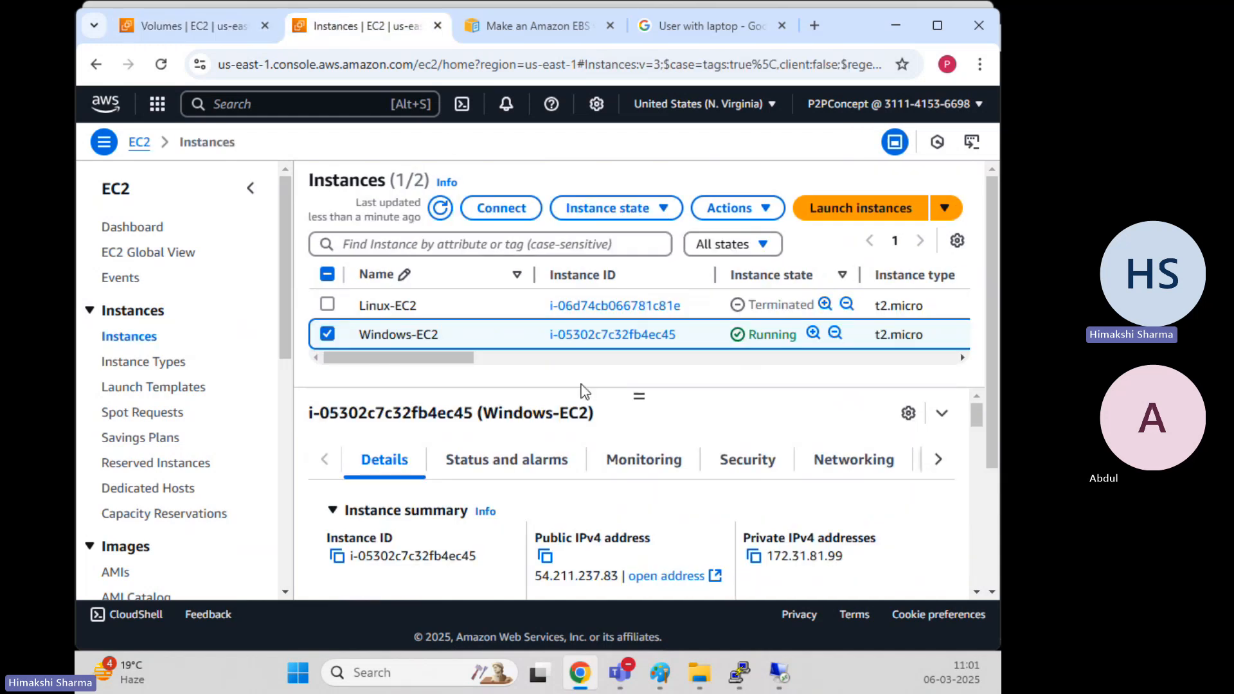
{"action": "left_click_drag", "start_coordinate": [480, 362], "coordinate": [406, 363]}
{"action": "triple_click", "coordinate": [593, 333]}
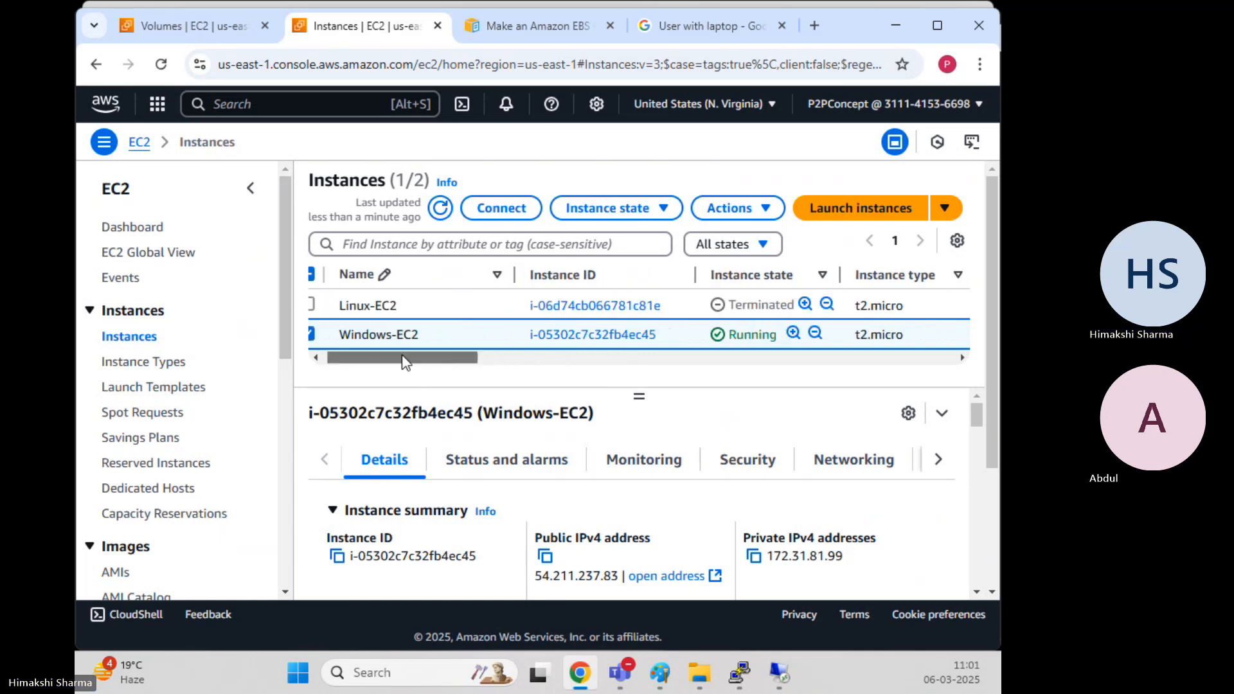
{"action": "left_click", "coordinate": [193, 26]}
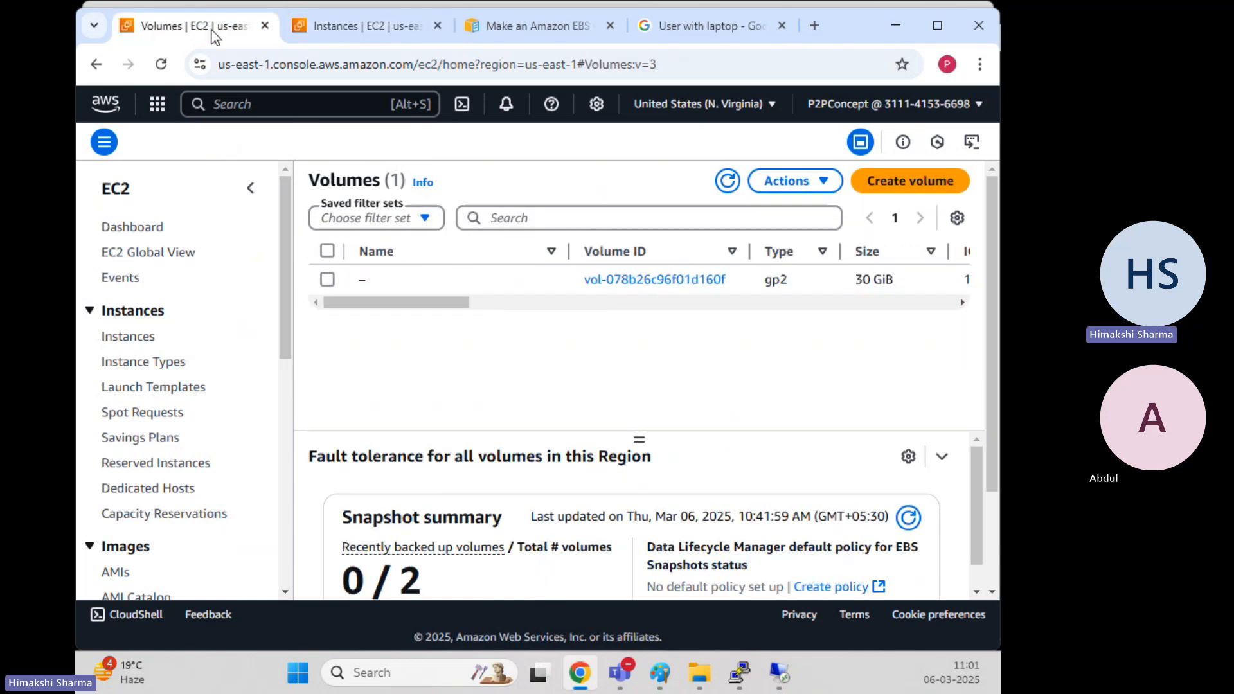
Start a new volume of type General Purpose SSD gp2 with size 5 GiB
{"action": "left_click", "coordinate": [888, 192]}
{"action": "left_click", "coordinate": [285, 331]}
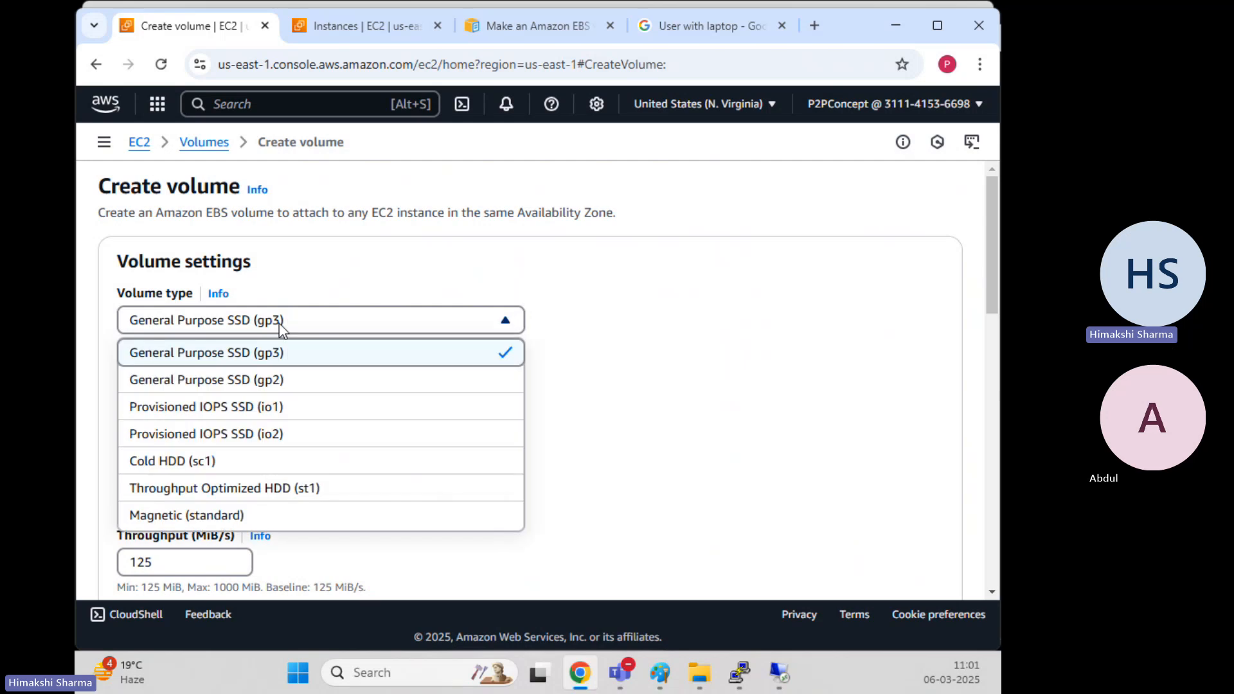
{"action": "left_click", "coordinate": [254, 378]}
{"action": "double_click", "coordinate": [161, 388]}
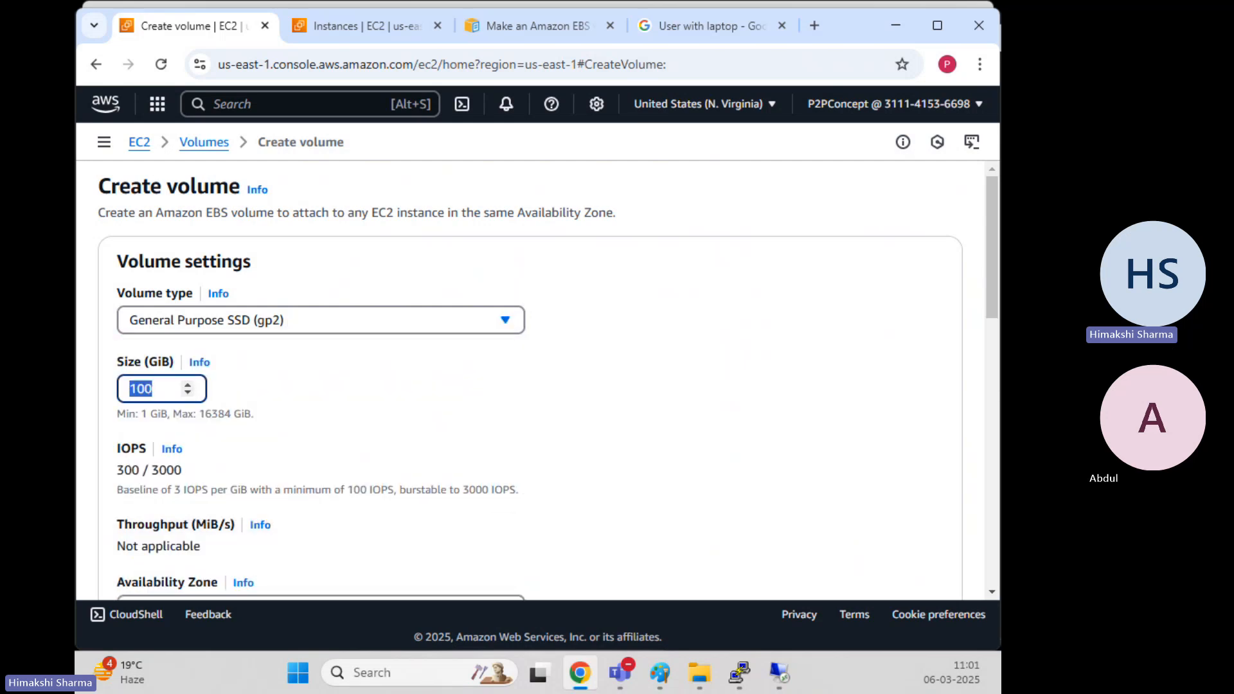
{"action": "type", "text": "5"}
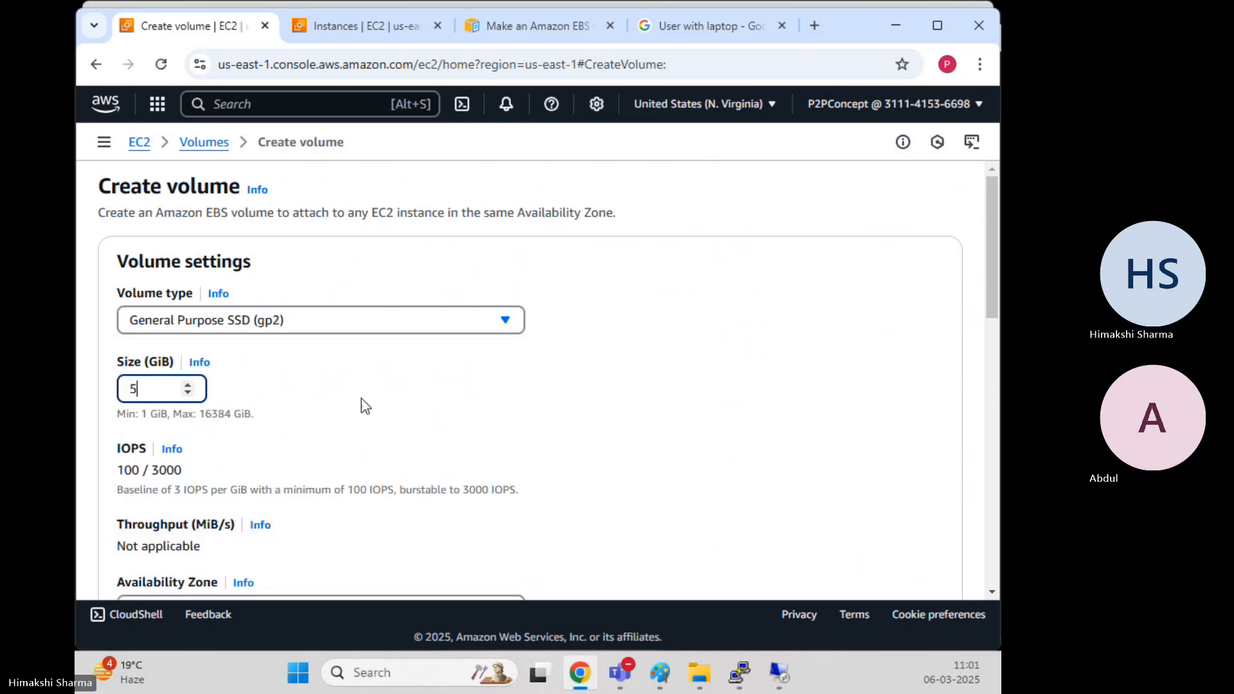
{"action": "left_click", "coordinate": [379, 405]}
{"action": "scroll", "coordinate": [407, 395], "scroll_direction": "down", "scroll_amount": 4}
{"action": "scroll", "coordinate": [405, 389], "scroll_direction": "down", "scroll_amount": 2}
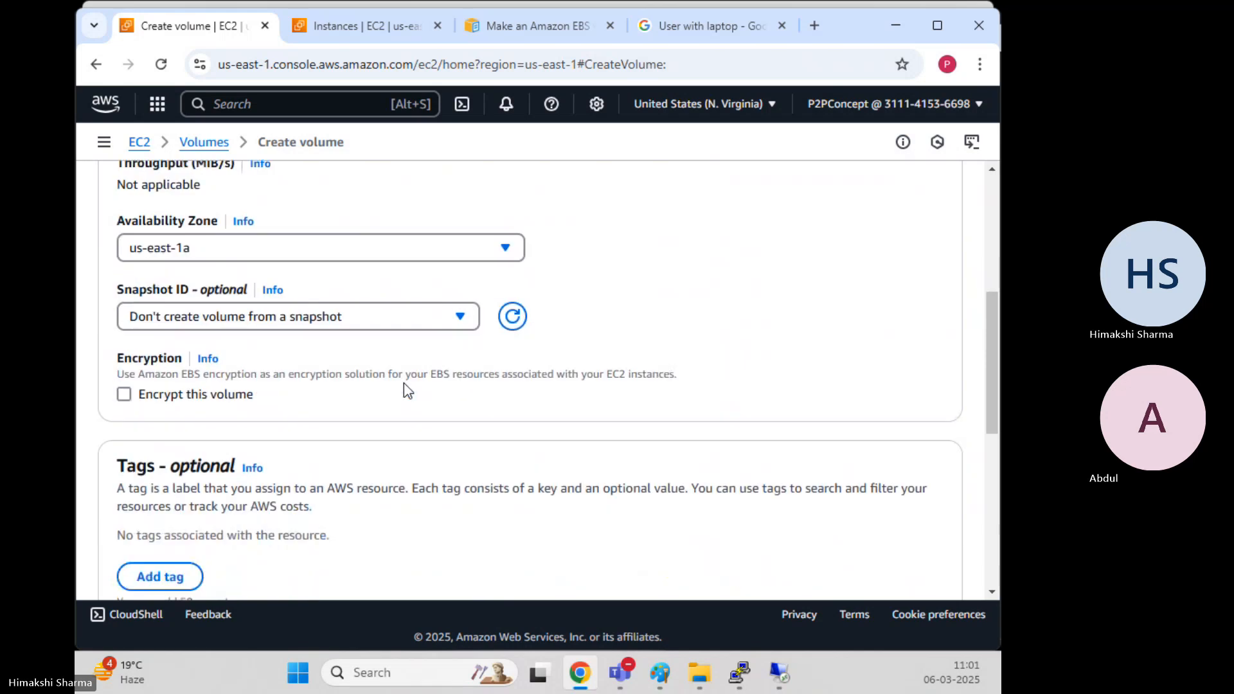
{"action": "scroll", "coordinate": [404, 386], "scroll_direction": "down", "scroll_amount": 3}
Tag it Name = Secondary, create the volume, and select it after refreshing
{"action": "left_click", "coordinate": [160, 396]}
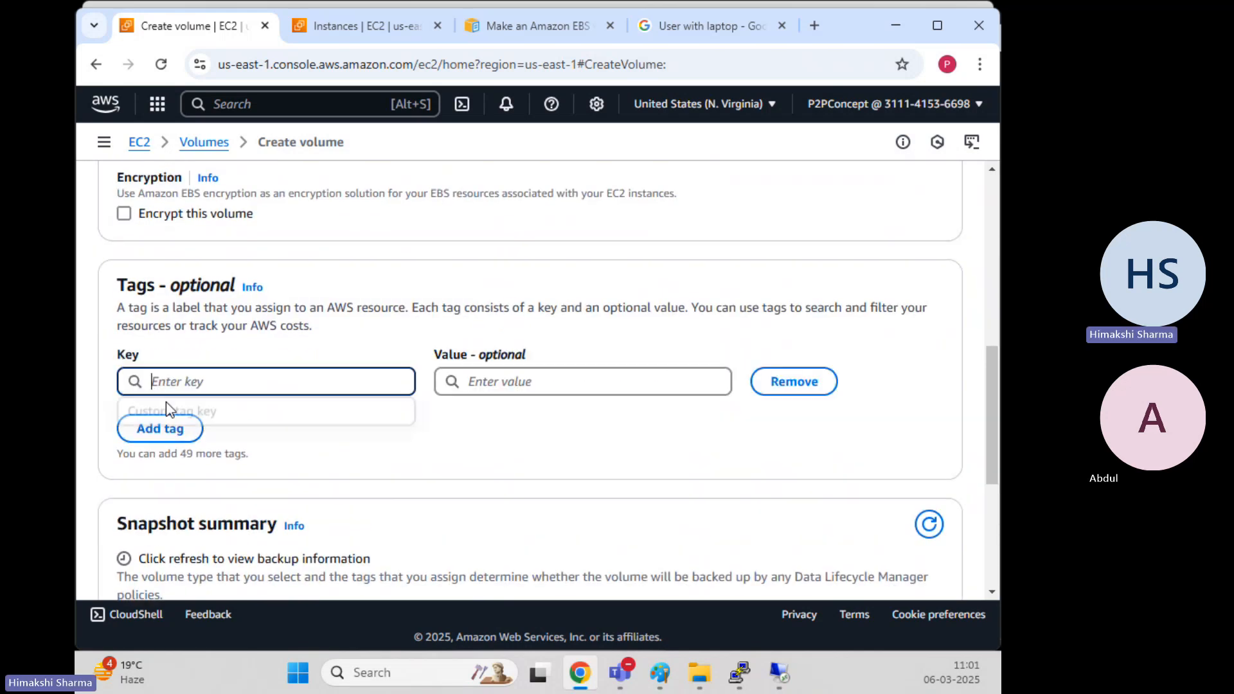
{"action": "left_click", "coordinate": [281, 381]}
{"action": "type", "text": "Na"}
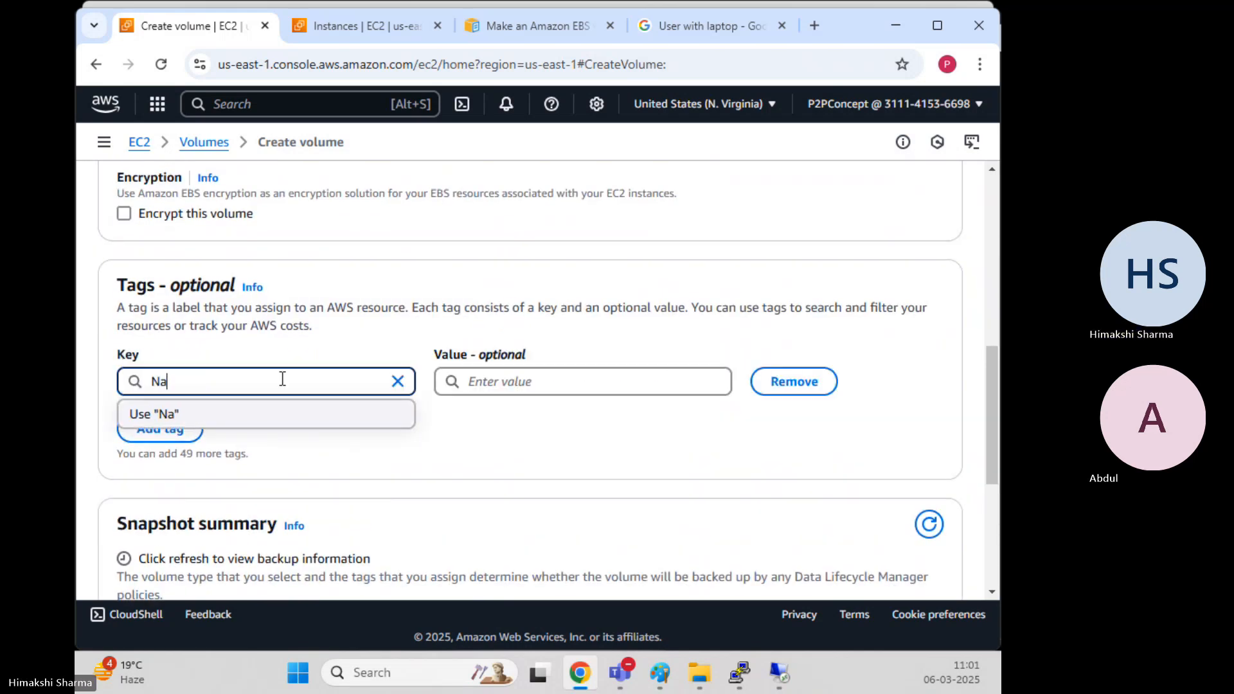
{"action": "type", "text": "me"}
{"action": "key", "text": "Tab"}
{"action": "type", "text": "Se"}
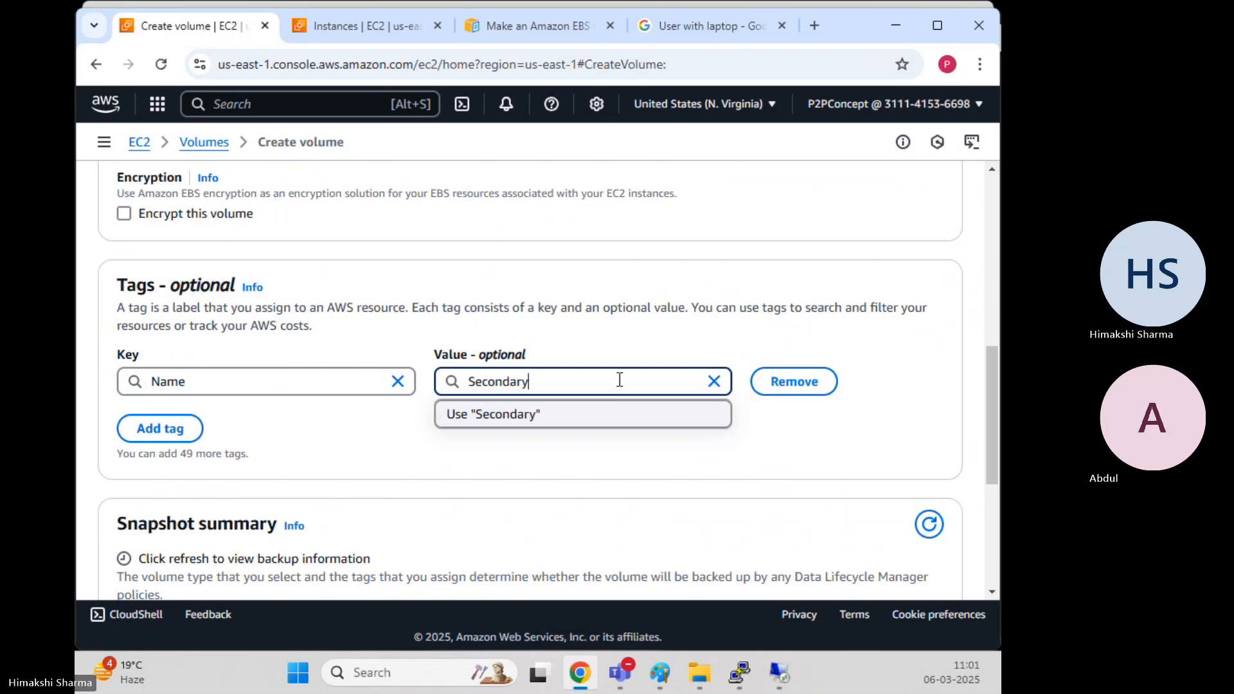
{"action": "left_click", "coordinate": [789, 477]}
{"action": "scroll", "coordinate": [778, 472], "scroll_direction": "down", "scroll_amount": 4}
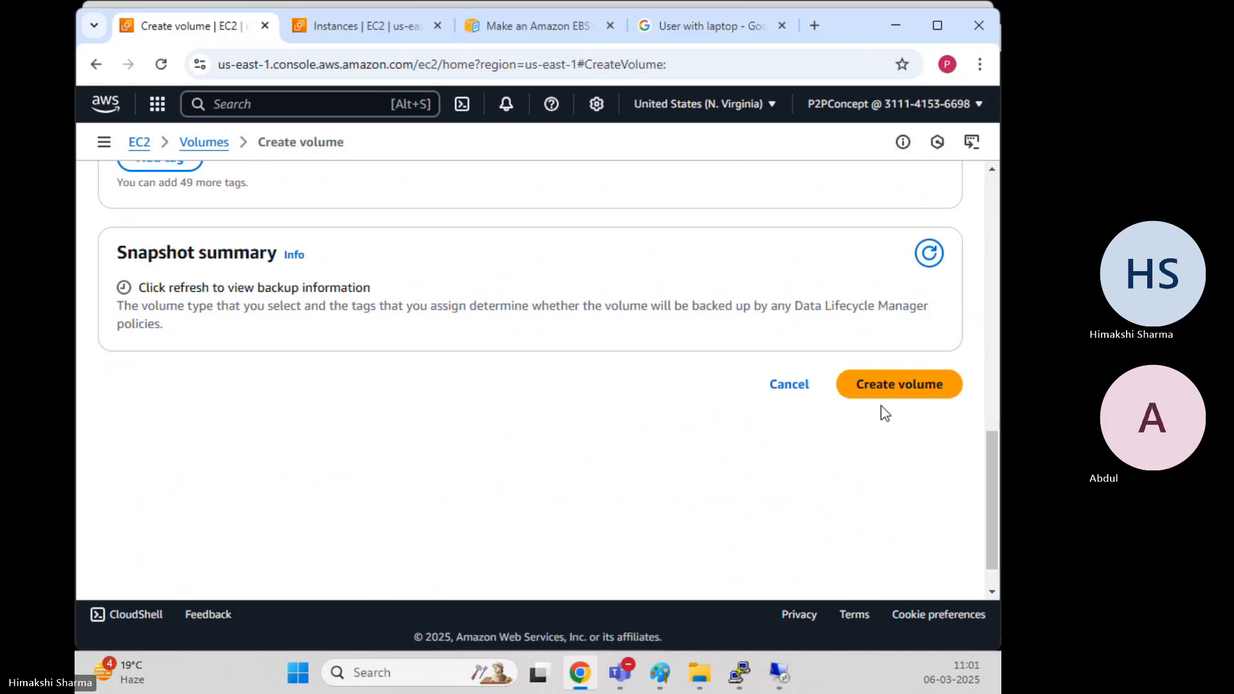
{"action": "scroll", "coordinate": [780, 444], "scroll_direction": "up", "scroll_amount": 6}
{"action": "scroll", "coordinate": [590, 514], "scroll_direction": "down", "scroll_amount": 5}
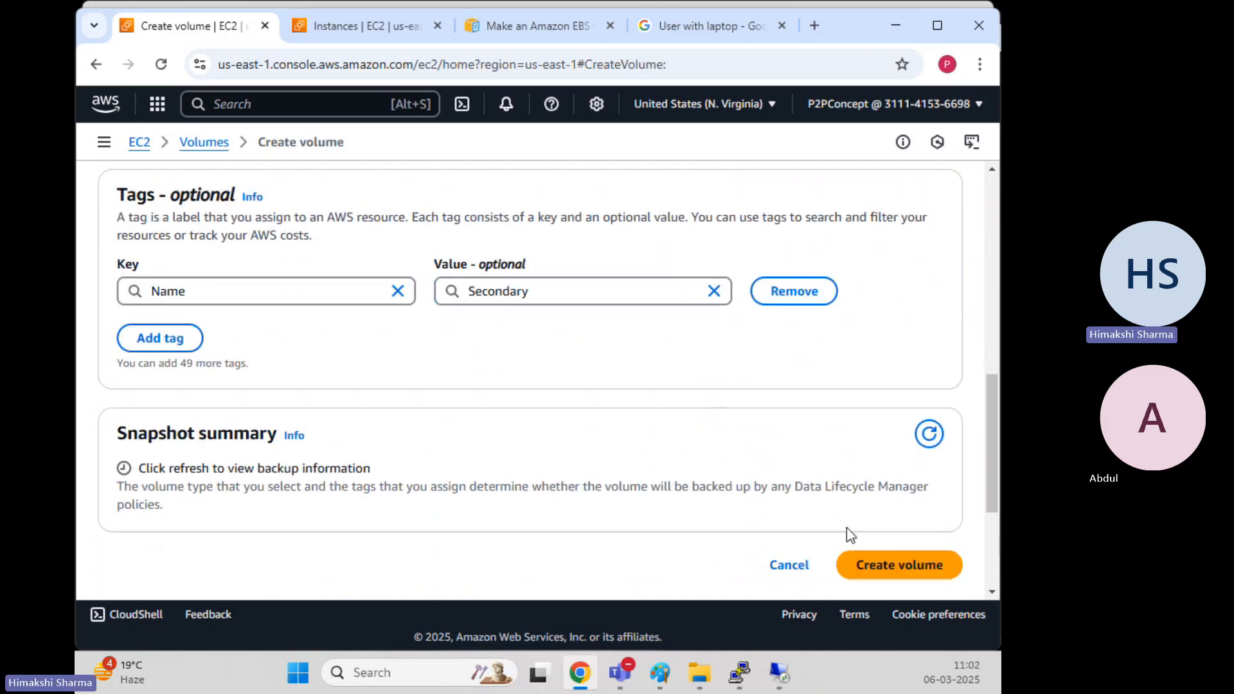
{"action": "left_click", "coordinate": [894, 565]}
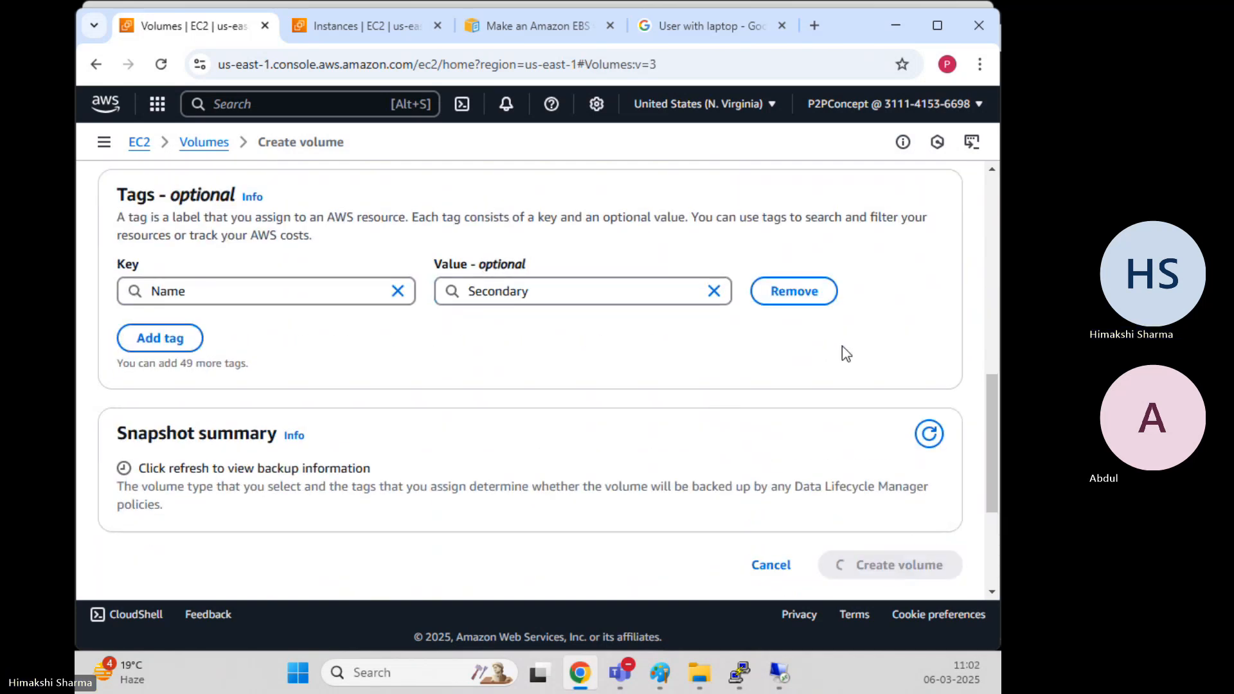
{"action": "left_click", "coordinate": [733, 219]}
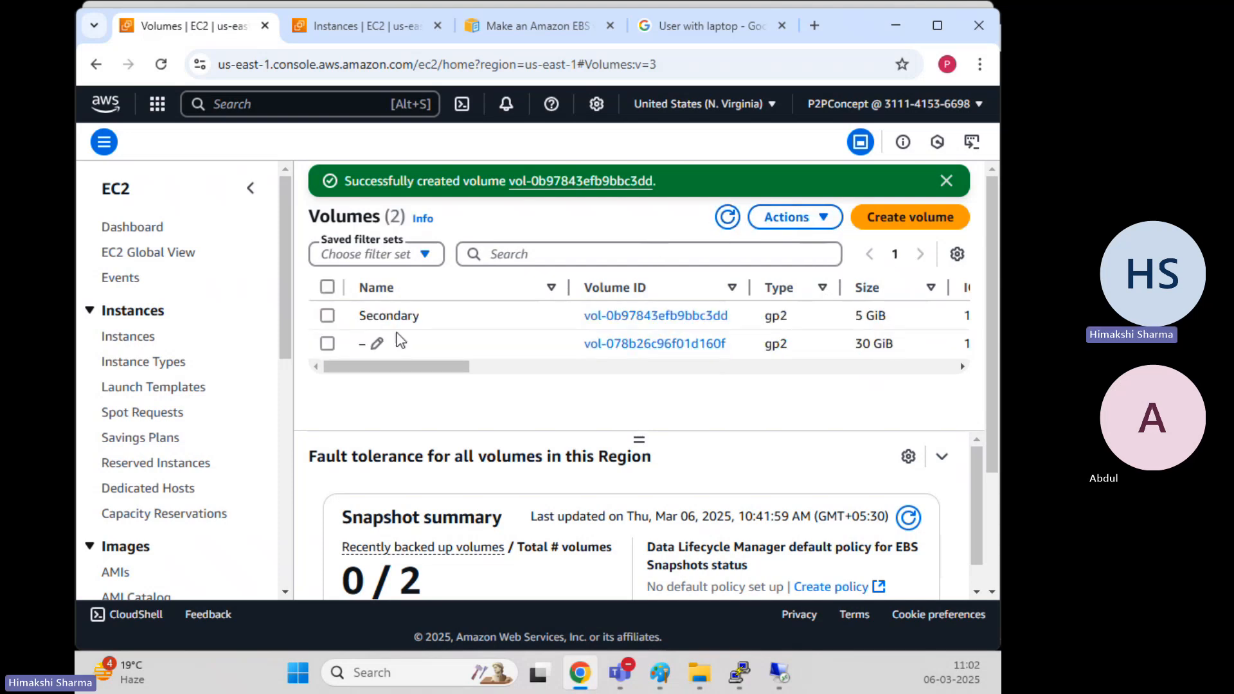
{"action": "left_click", "coordinate": [328, 315]}
Try attaching the Secondary volume, find no instances available, and cancel
{"action": "left_click", "coordinate": [946, 181]}
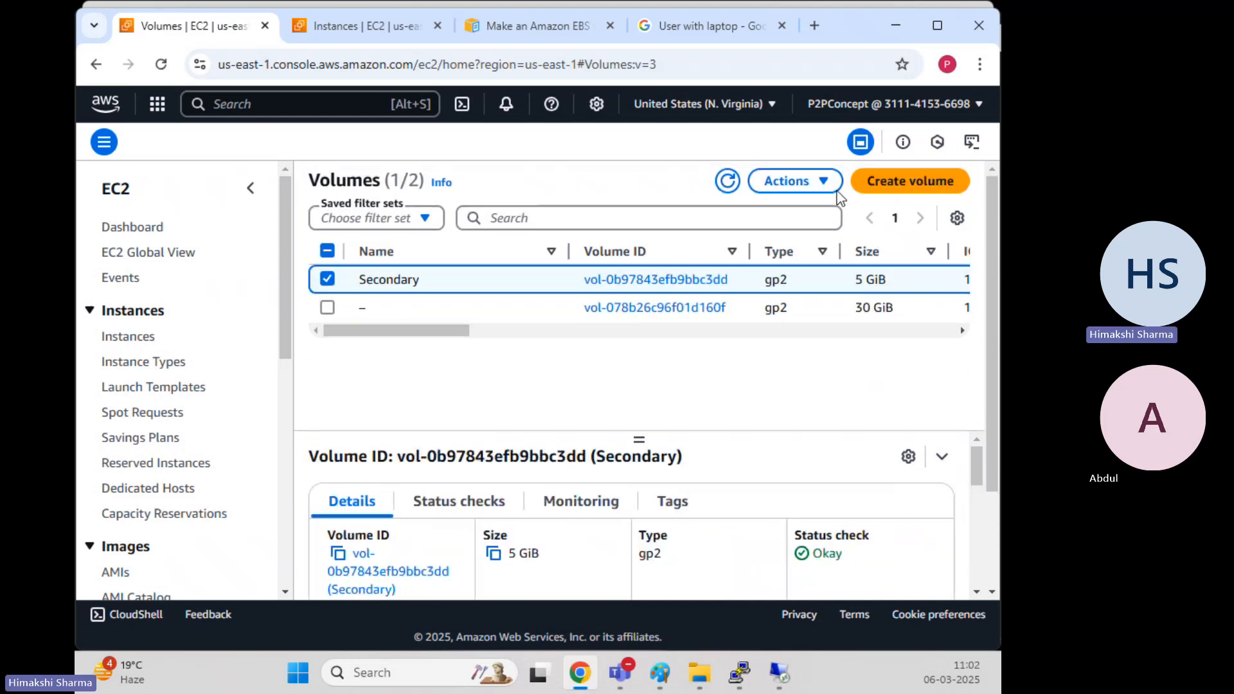
{"action": "left_click", "coordinate": [829, 183]}
{"action": "left_click", "coordinate": [727, 300]}
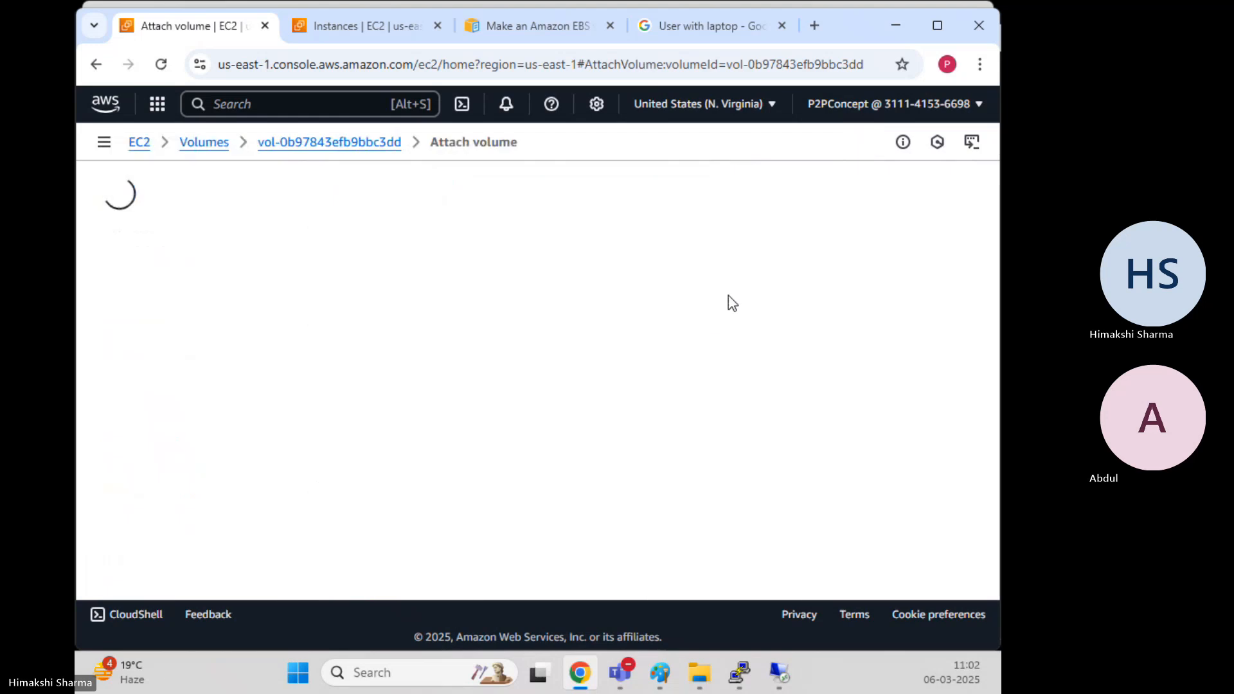
{"action": "scroll", "coordinate": [325, 383], "scroll_direction": "down", "scroll_amount": 3}
{"action": "scroll", "coordinate": [311, 283], "scroll_direction": "up", "scroll_amount": 1}
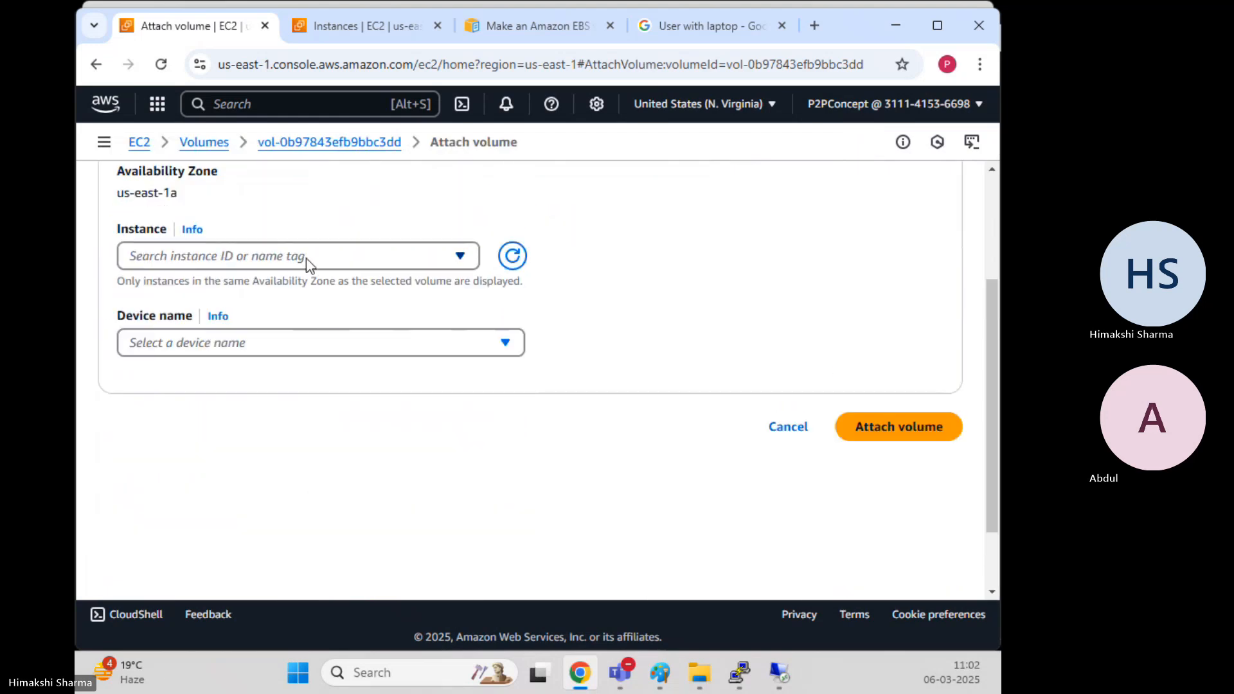
{"action": "left_click", "coordinate": [306, 262]}
{"action": "left_click", "coordinate": [306, 260]}
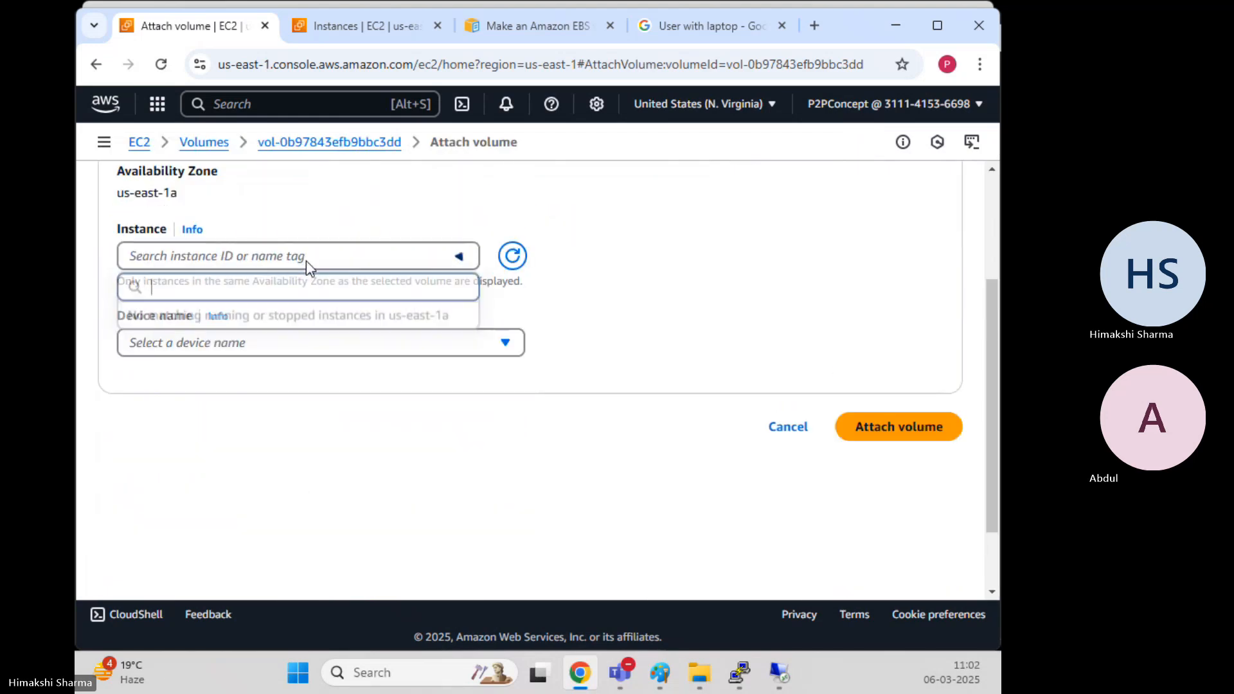
{"action": "left_click", "coordinate": [796, 430]}
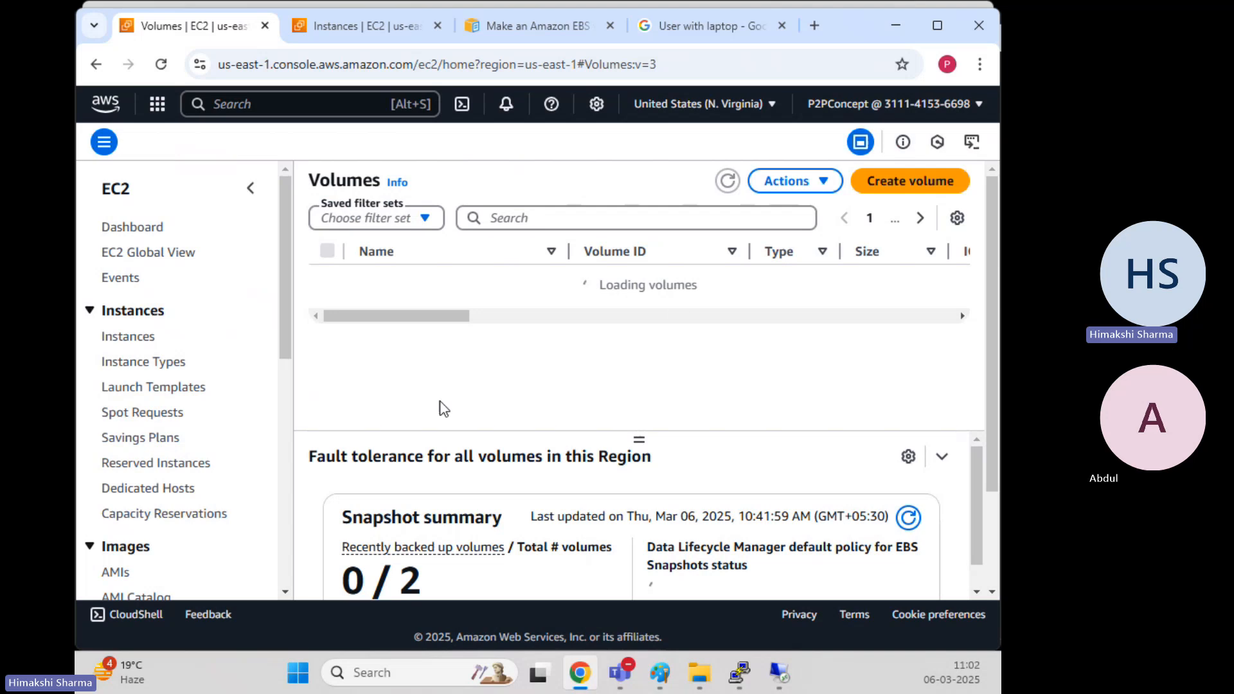
Delete the Secondary volume with 'delete' confirmation and start a fresh Create volume form
{"action": "left_click_drag", "start_coordinate": [404, 319], "coordinate": [646, 331]}
{"action": "left_click_drag", "start_coordinate": [718, 282], "coordinate": [652, 285]}
{"action": "left_click_drag", "start_coordinate": [603, 334], "coordinate": [400, 335]}
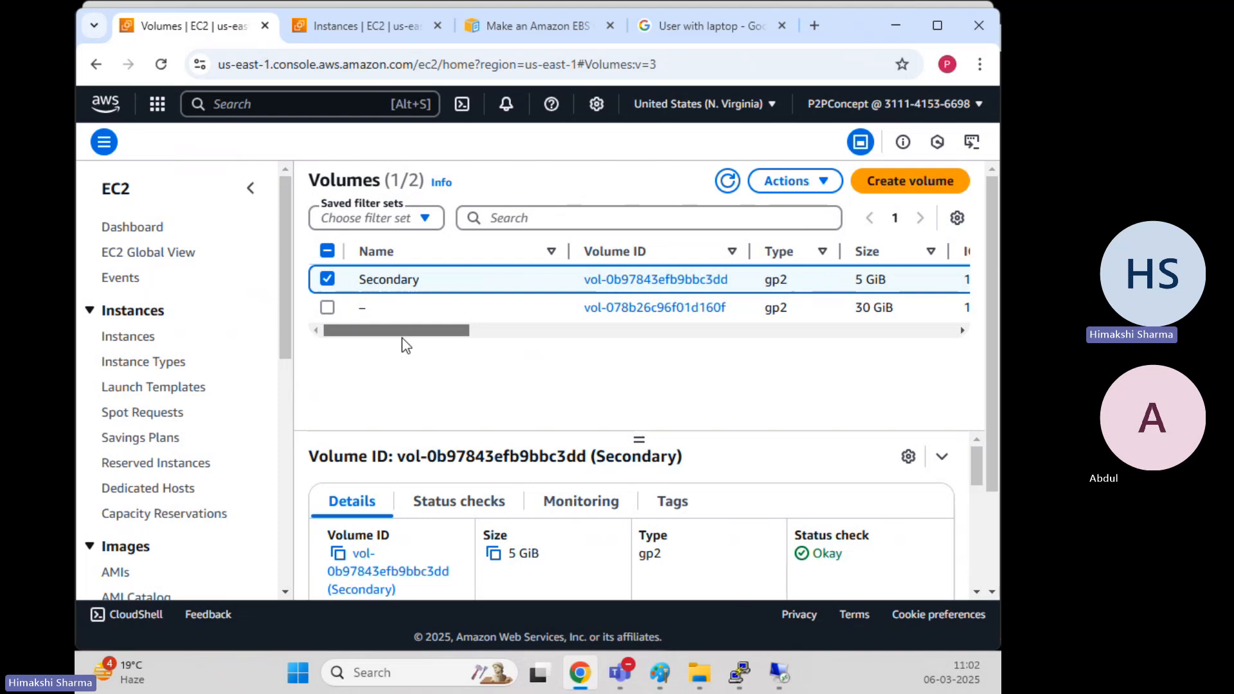
{"action": "left_click", "coordinate": [797, 181]}
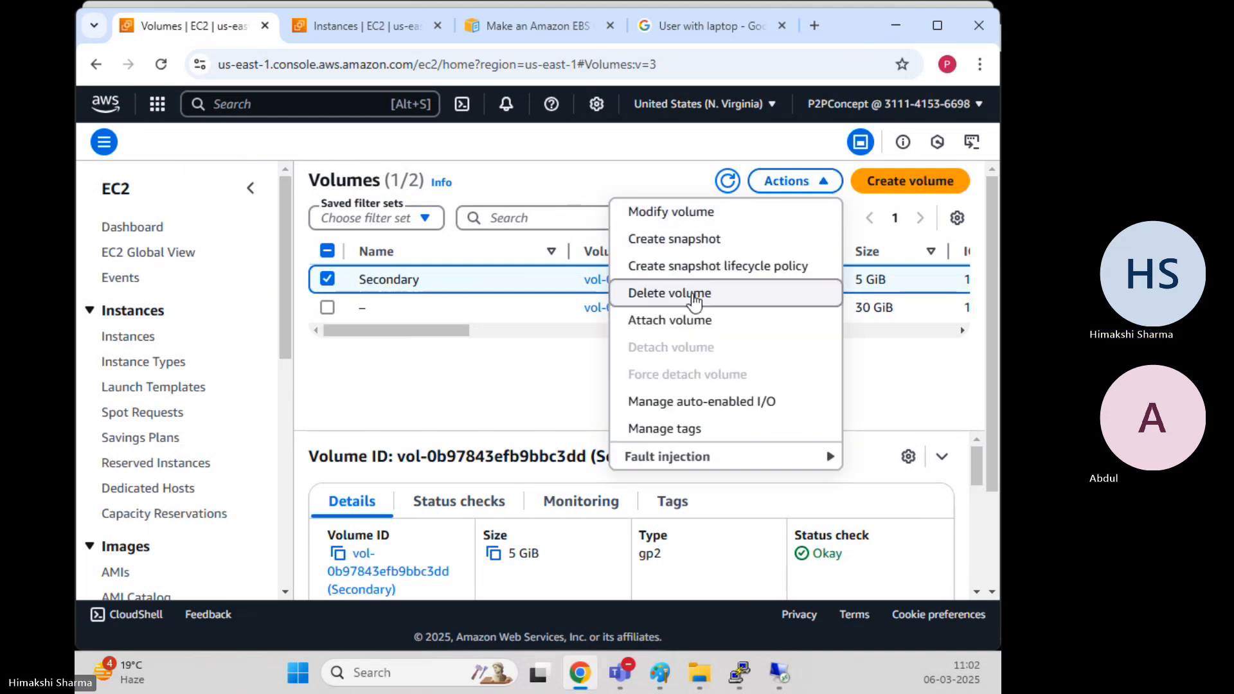
{"action": "left_click", "coordinate": [669, 293]}
{"action": "left_click", "coordinate": [732, 437]}
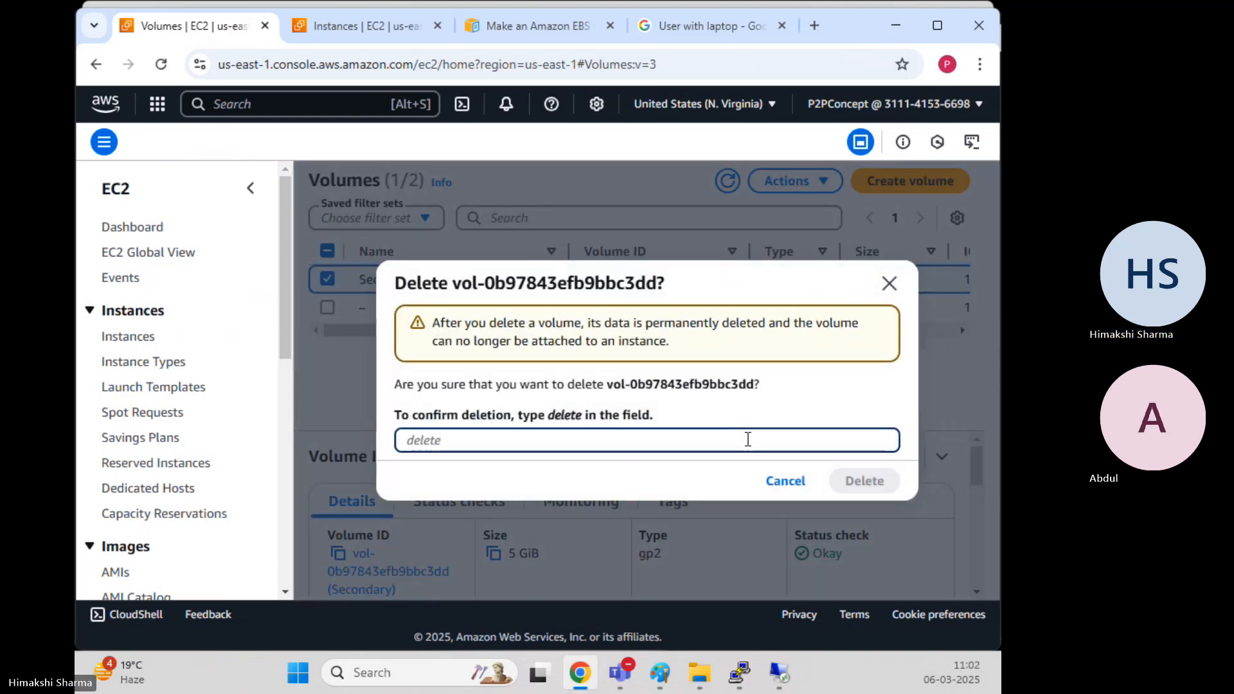
{"action": "type", "text": "delete"}
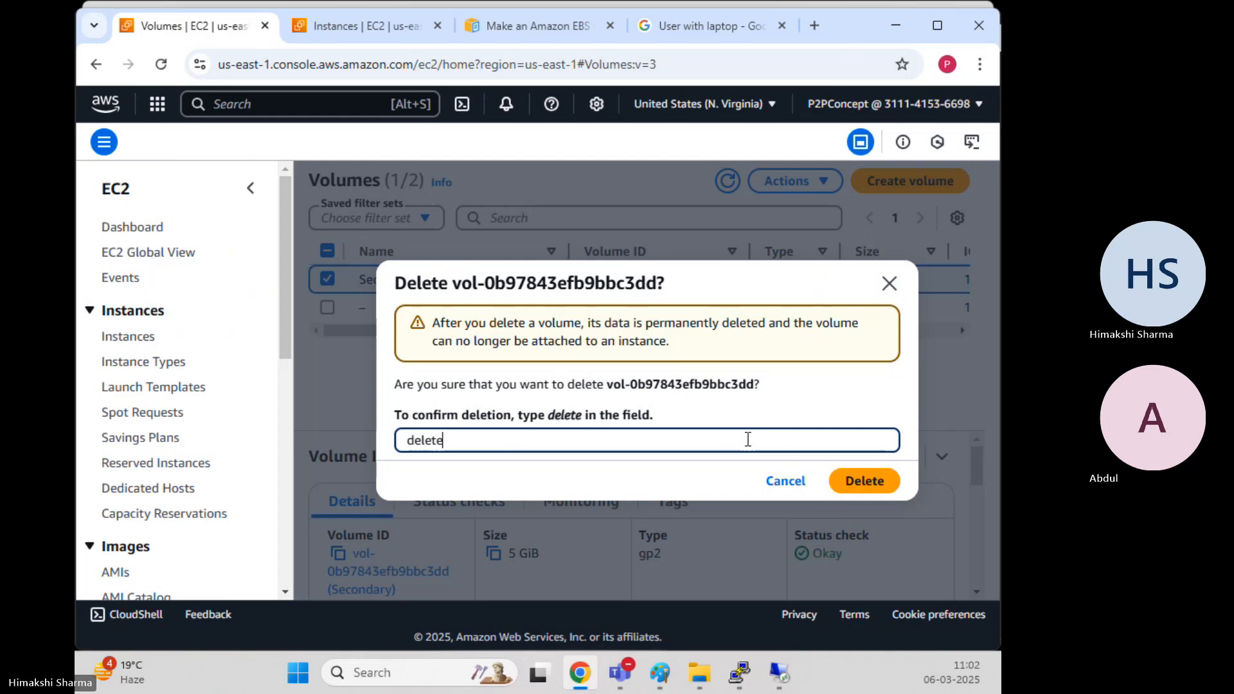
{"action": "key", "text": "Return"}
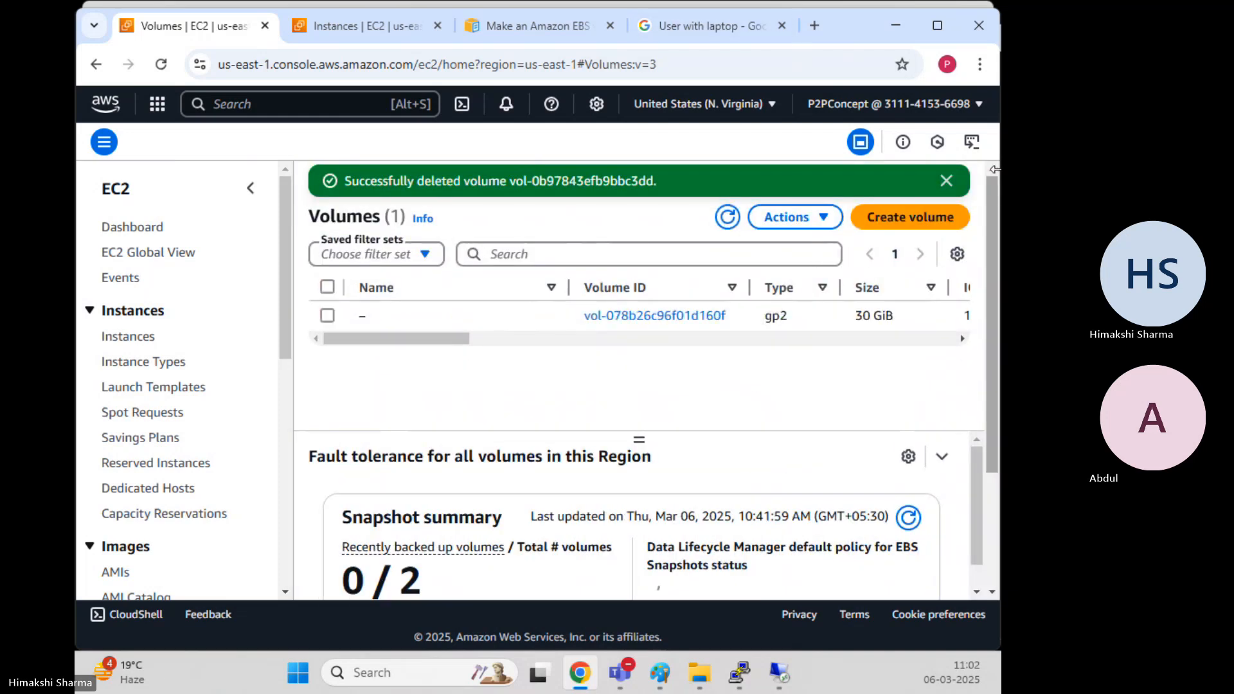
{"action": "left_click", "coordinate": [948, 182]}
{"action": "left_click", "coordinate": [886, 182]}
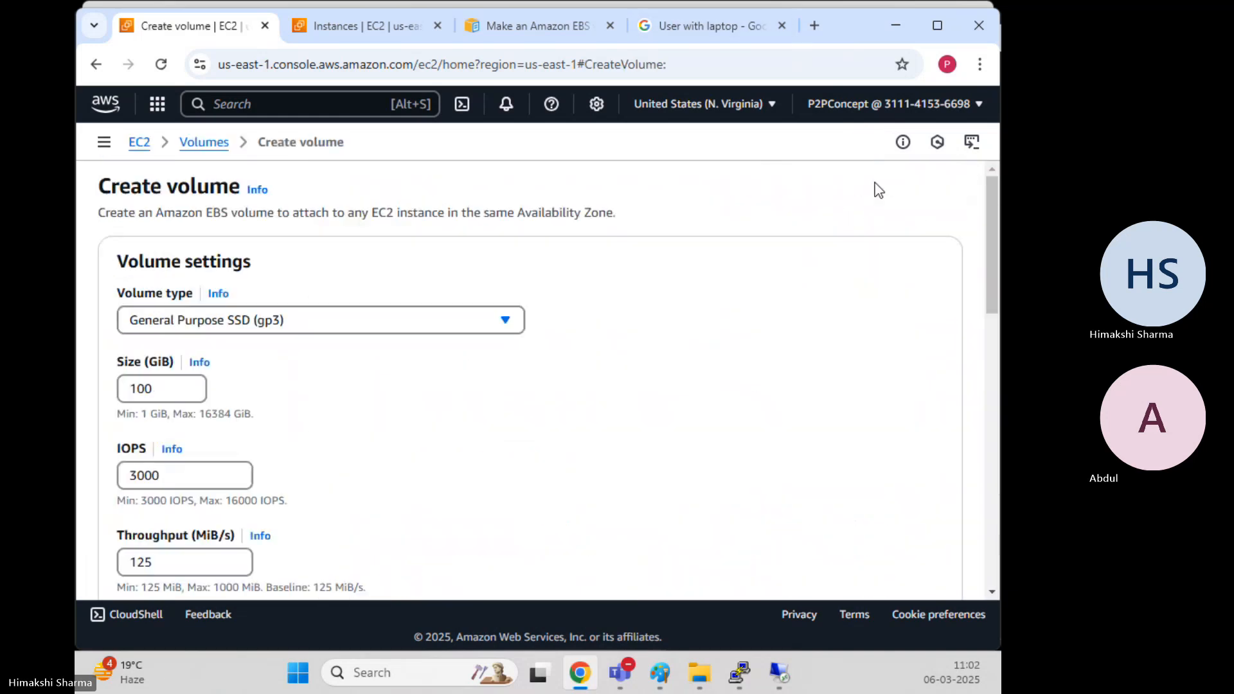
Set the new volume to gp2 with an 8 GiB size in availability zone us-east-1b
{"action": "left_click", "coordinate": [269, 322]}
{"action": "left_click", "coordinate": [259, 377]}
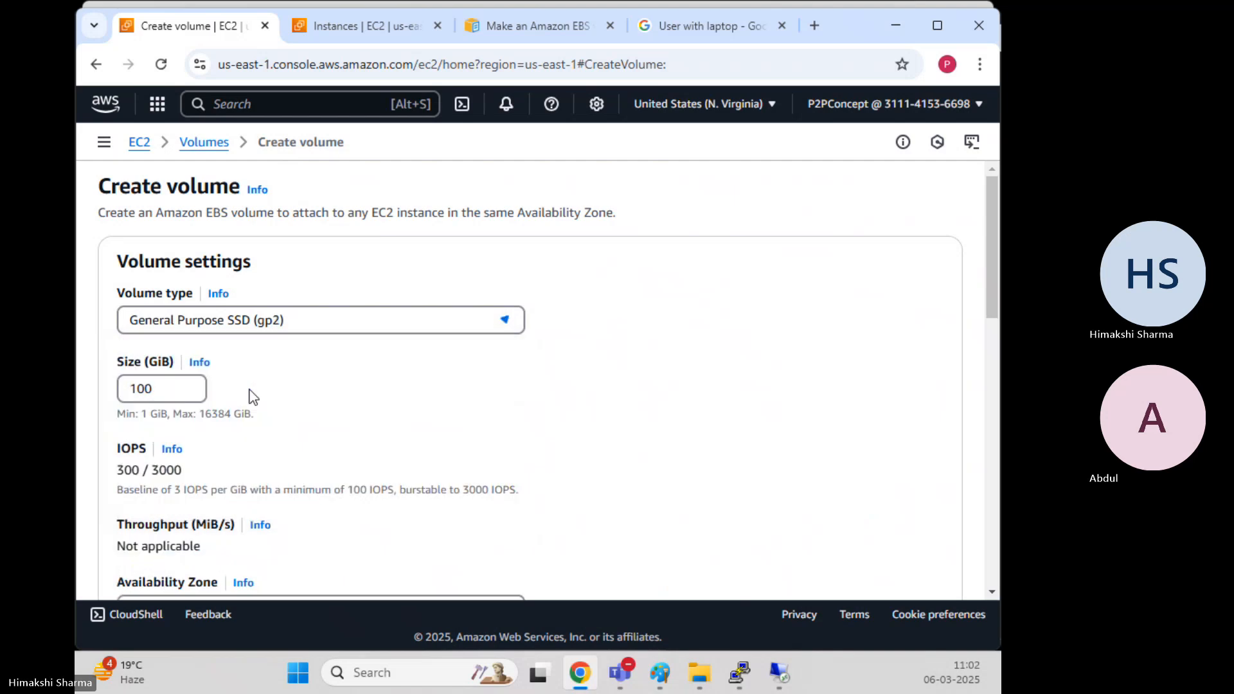
{"action": "left_click", "coordinate": [170, 392]}
{"action": "key", "text": "ctrl+a"}
{"action": "type", "text": "5"}
{"action": "left_click", "coordinate": [446, 364]}
{"action": "scroll", "coordinate": [431, 355], "scroll_direction": "down", "scroll_amount": 3}
{"action": "scroll", "coordinate": [431, 355], "scroll_direction": "down", "scroll_amount": 1}
{"action": "scroll", "coordinate": [430, 355], "scroll_direction": "up", "scroll_amount": 4}
{"action": "double_click", "coordinate": [132, 388]}
{"action": "type", "text": "8"}
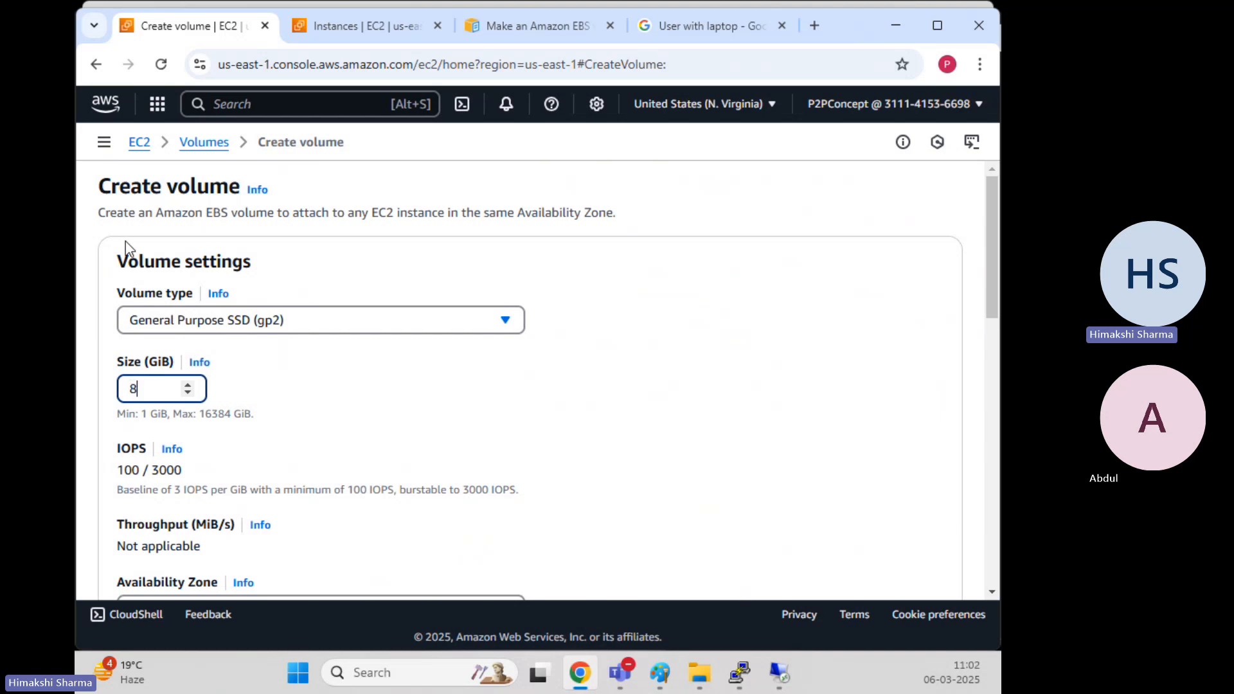
{"action": "left_click", "coordinate": [499, 371]}
{"action": "scroll", "coordinate": [496, 366], "scroll_direction": "down", "scroll_amount": 4}
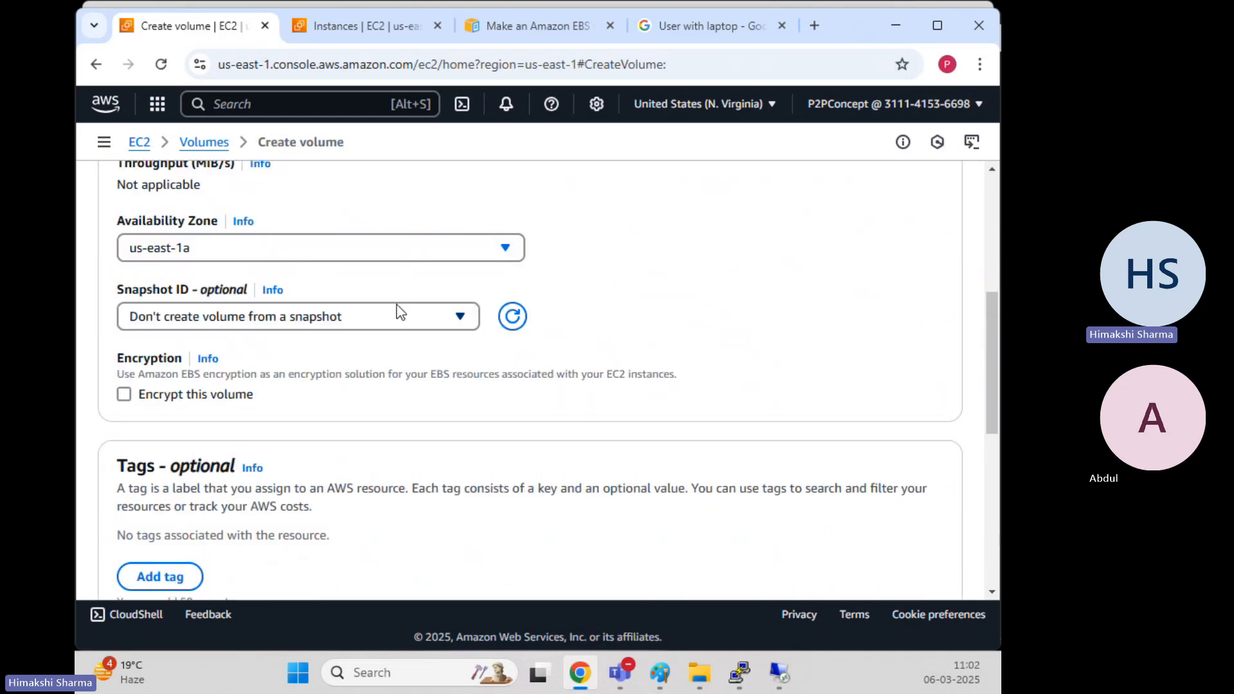
{"action": "left_click", "coordinate": [289, 256]}
{"action": "left_click", "coordinate": [202, 334]}
Tag it Name = Secondary, create the volume and dismiss the confirmation banner
{"action": "scroll", "coordinate": [752, 325], "scroll_direction": "down", "scroll_amount": 5}
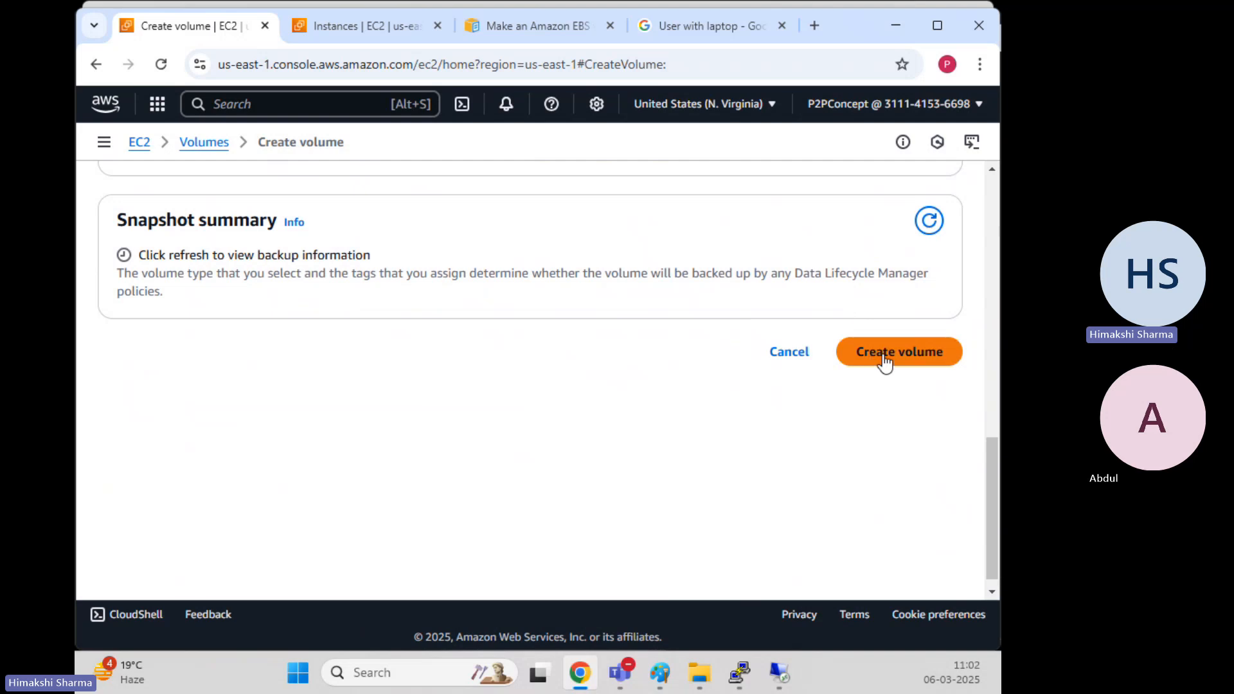
{"action": "scroll", "coordinate": [410, 328], "scroll_direction": "up", "scroll_amount": 2}
{"action": "left_click", "coordinate": [164, 307]}
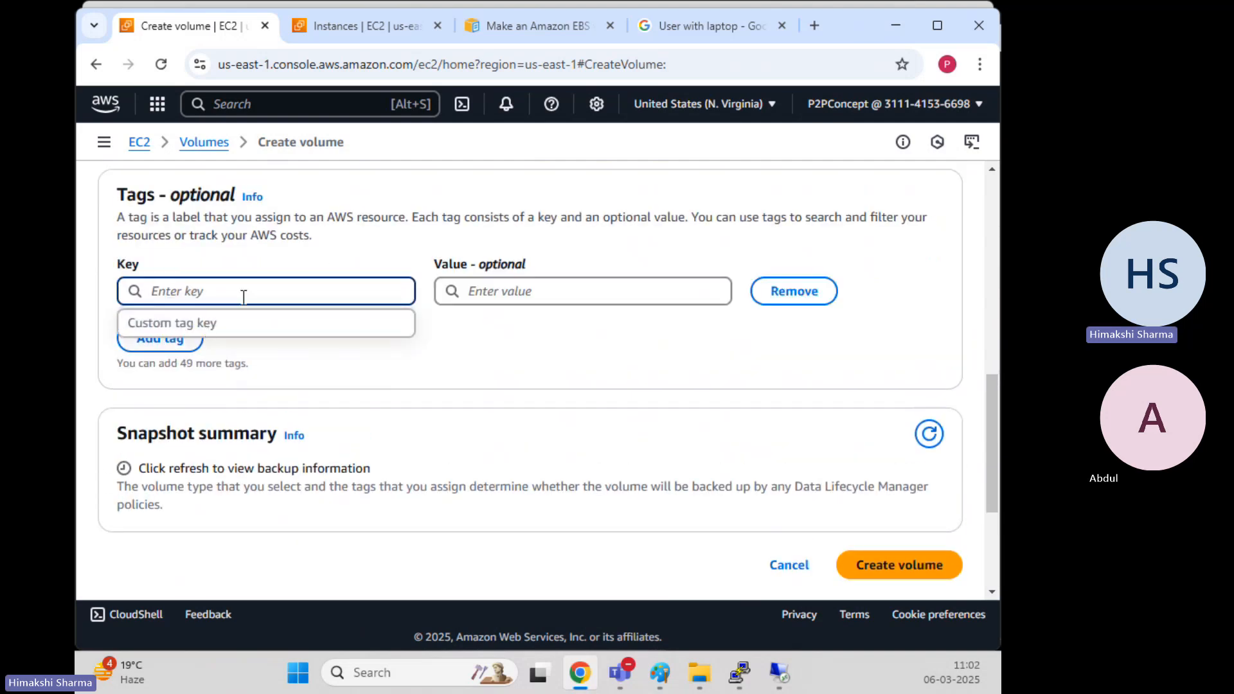
{"action": "type", "text": "Name"}
{"action": "key", "text": "Tab"}
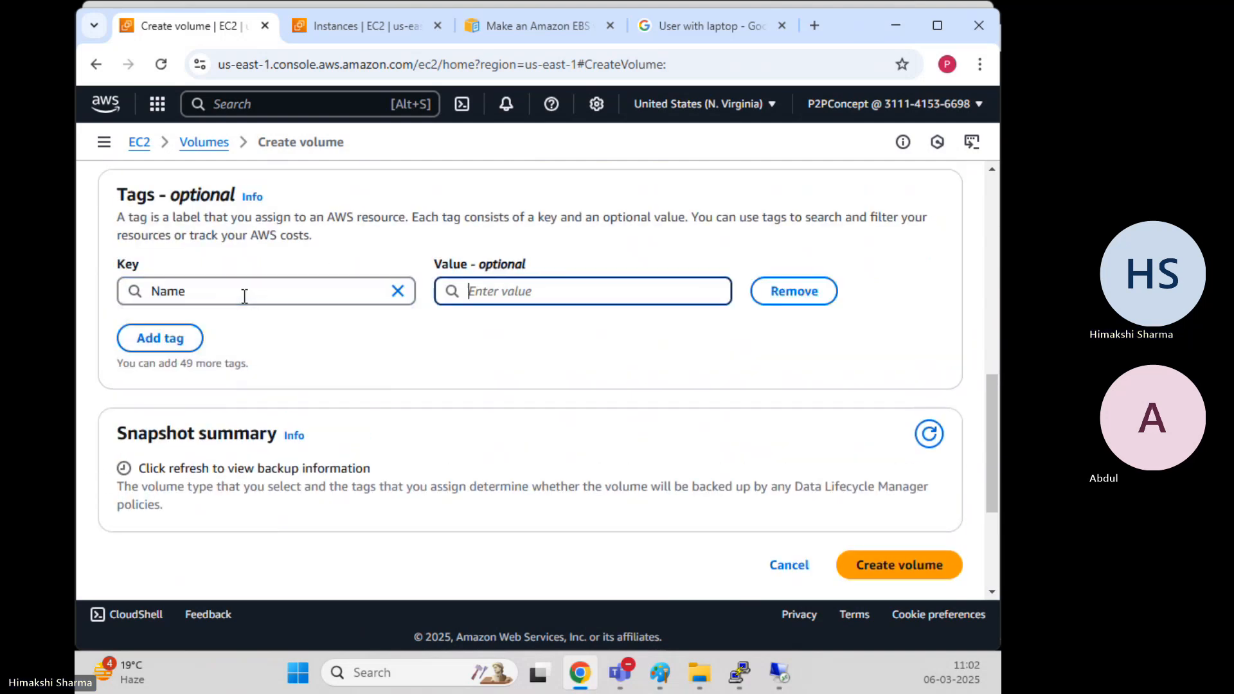
{"action": "type", "text": "Secondary"}
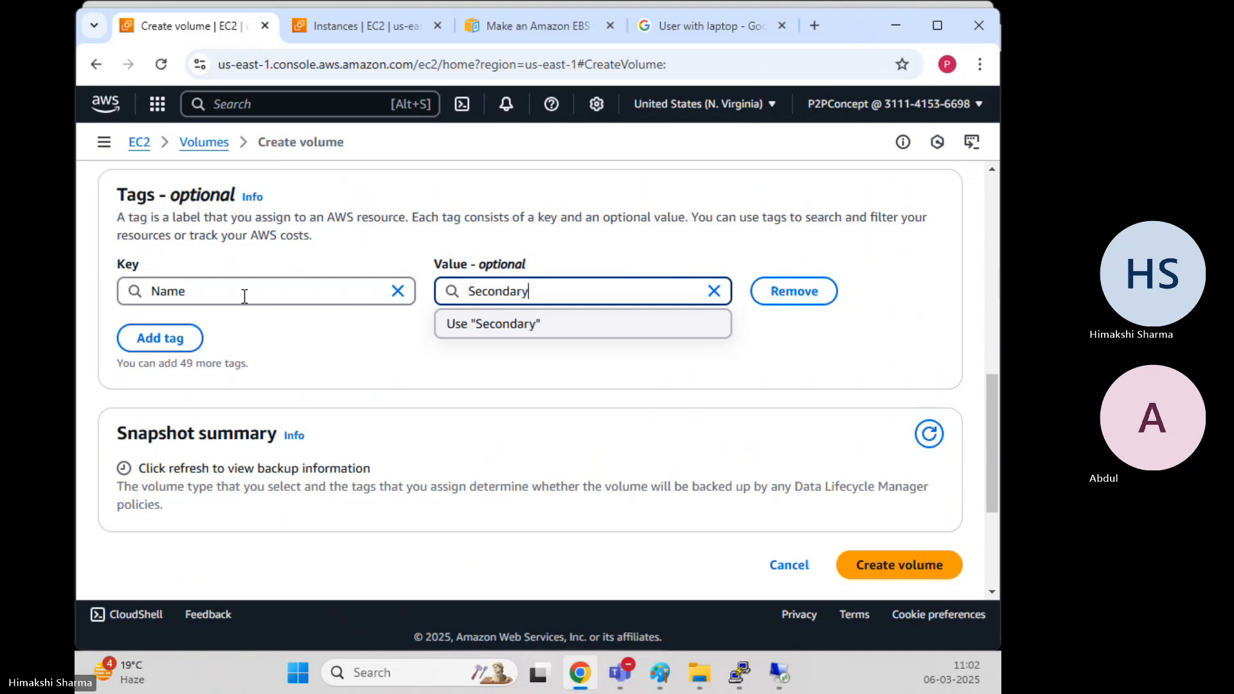
{"action": "left_click", "coordinate": [929, 585]}
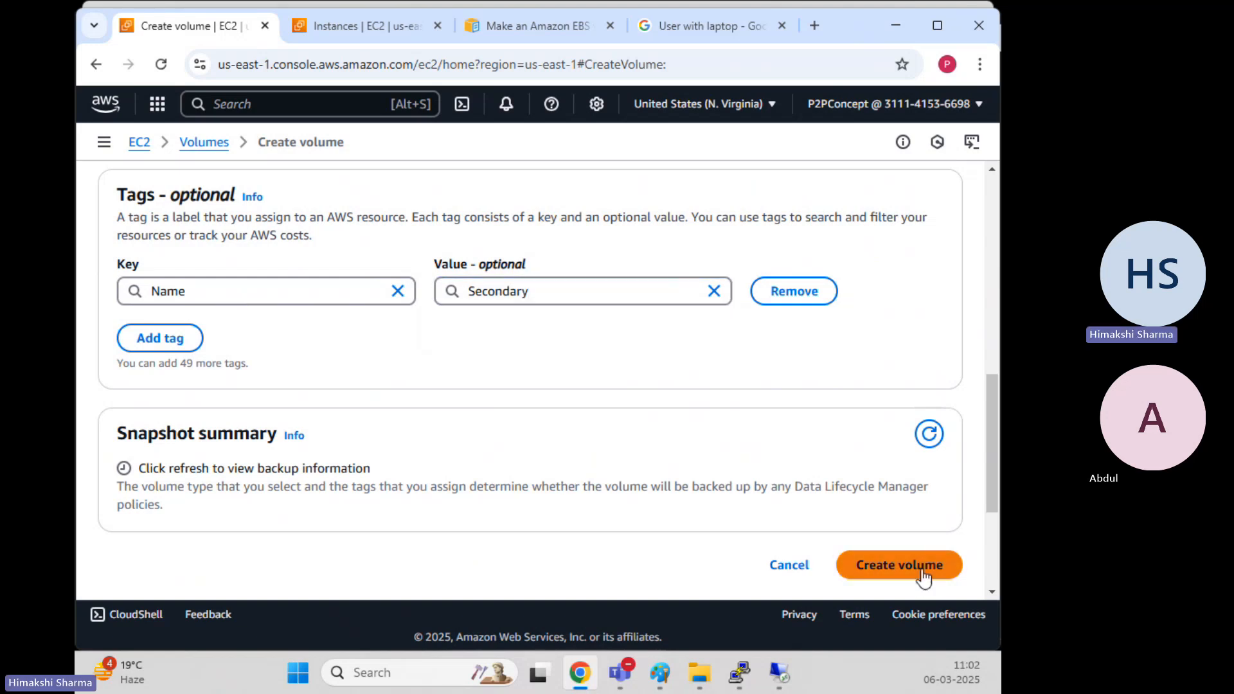
{"action": "left_click", "coordinate": [924, 575]}
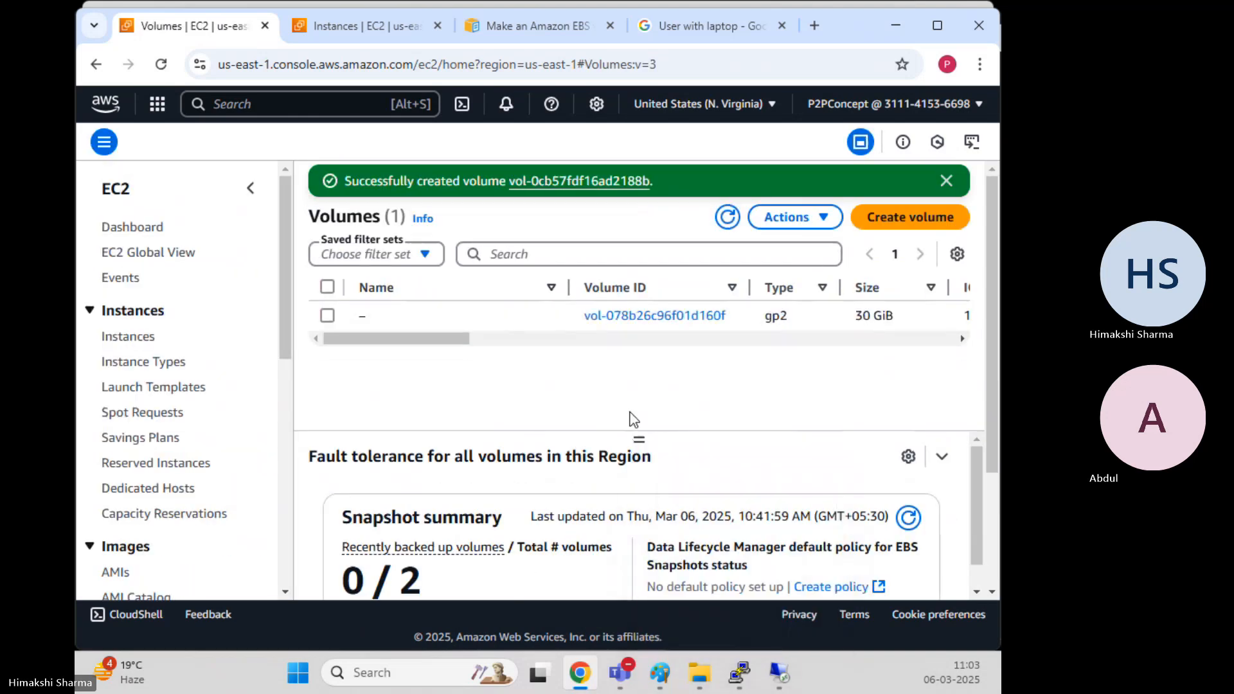
{"action": "left_click", "coordinate": [946, 182]}
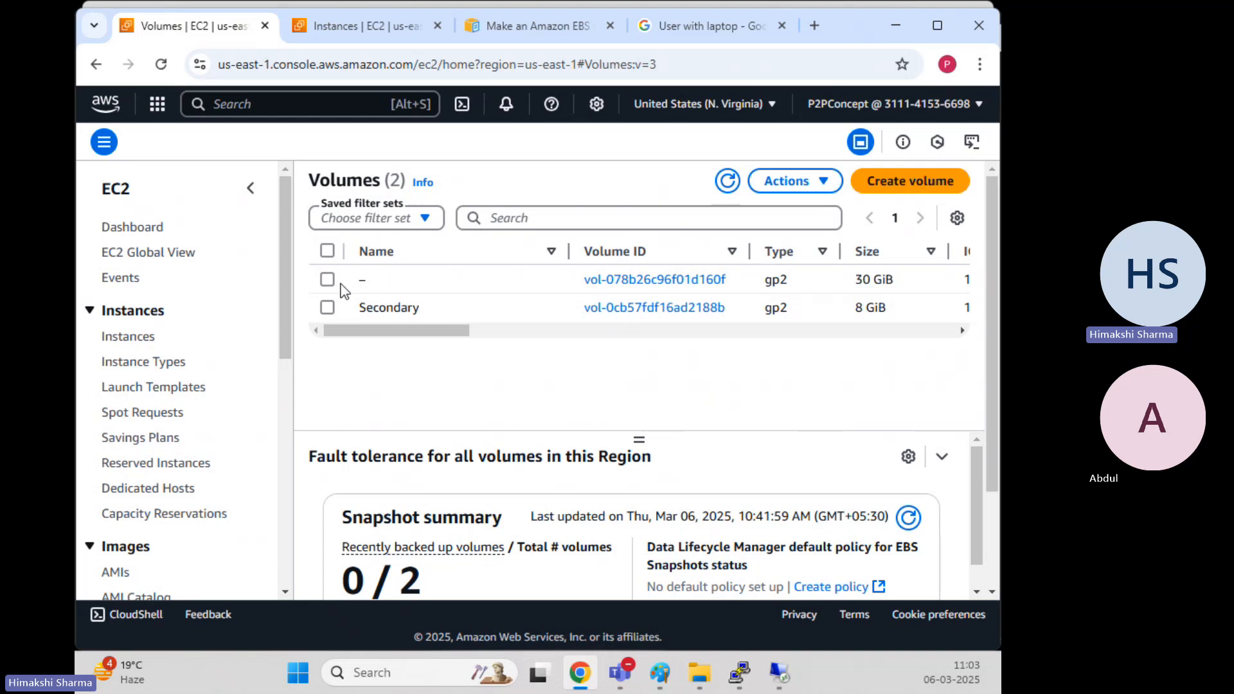
Attach the 8 GiB Secondary volume to the Windows-EC2 instance as device xvdb
{"action": "left_click", "coordinate": [327, 307]}
{"action": "left_click", "coordinate": [797, 181]}
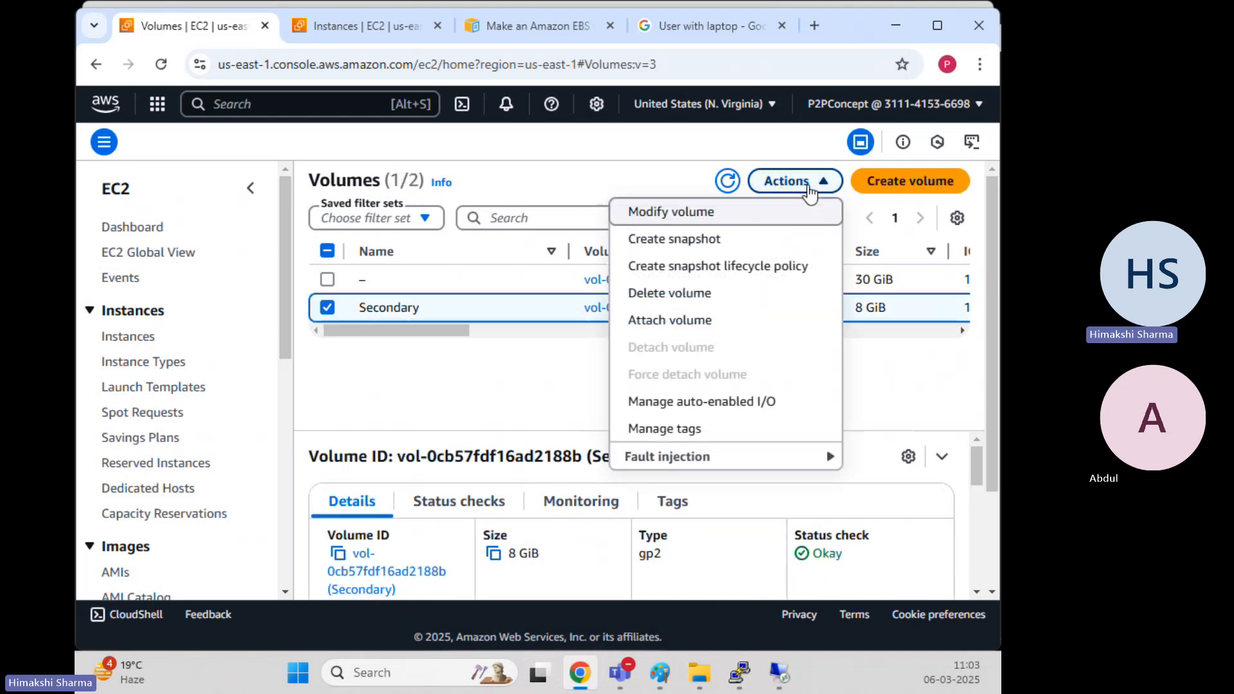
{"action": "left_click", "coordinate": [662, 320]}
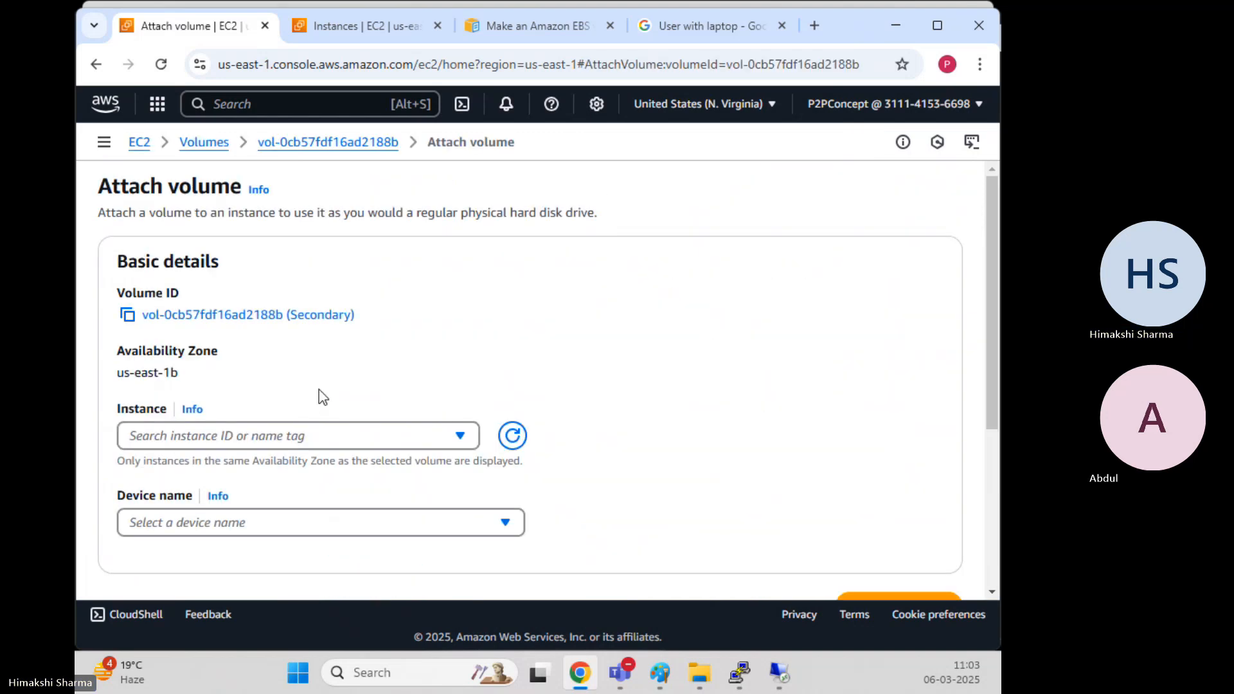
{"action": "left_click", "coordinate": [317, 437]}
{"action": "left_click", "coordinate": [346, 492]}
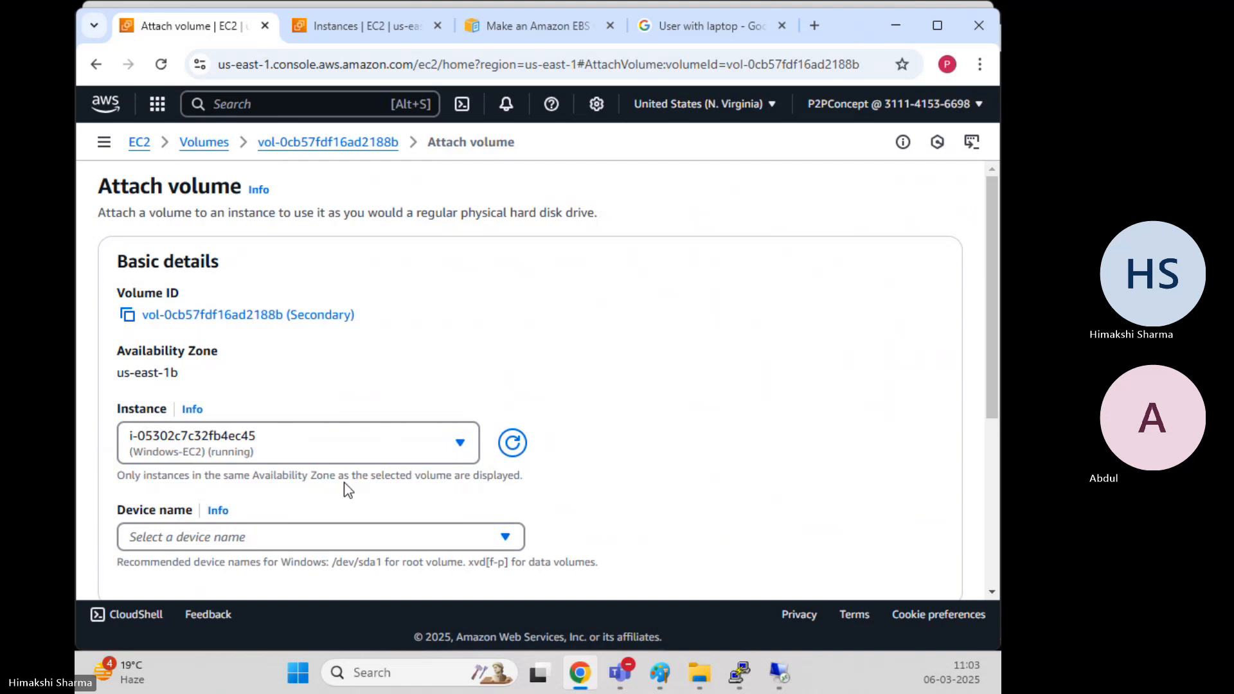
{"action": "scroll", "coordinate": [369, 390], "scroll_direction": "down", "scroll_amount": 2}
{"action": "left_click", "coordinate": [325, 453]}
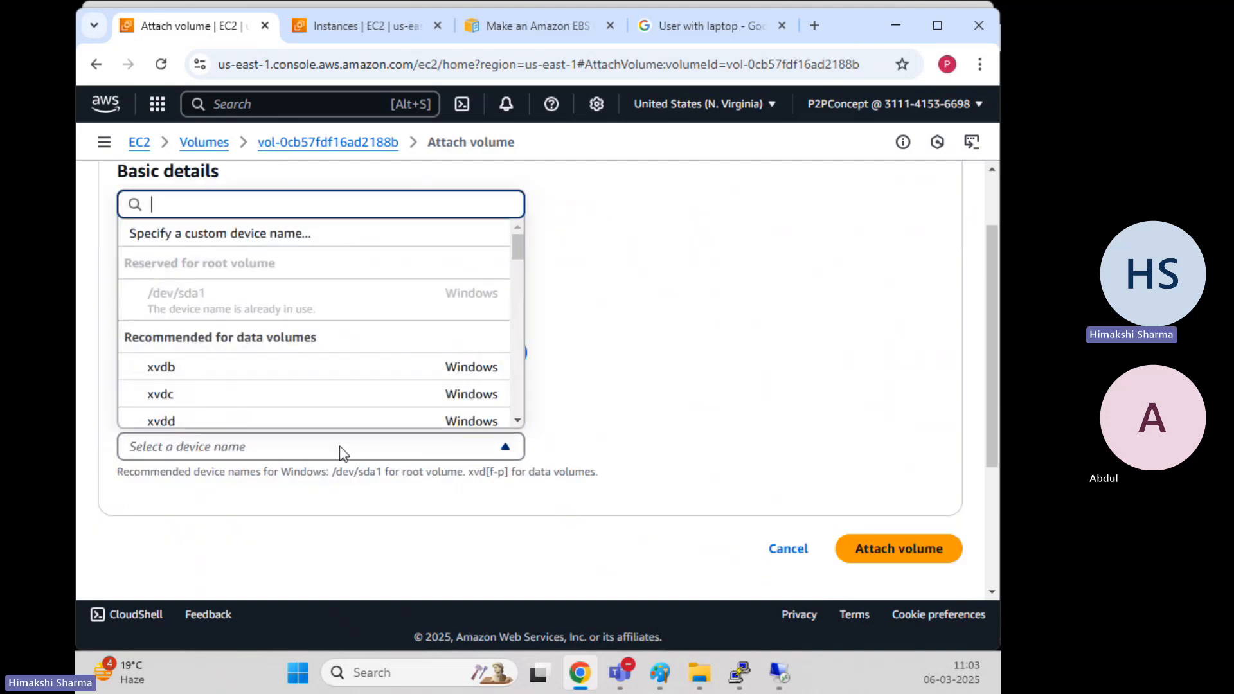
{"action": "left_click", "coordinate": [242, 376]}
{"action": "scroll", "coordinate": [817, 354], "scroll_direction": "down", "scroll_amount": 1}
{"action": "scroll", "coordinate": [817, 355], "scroll_direction": "down", "scroll_amount": 3}
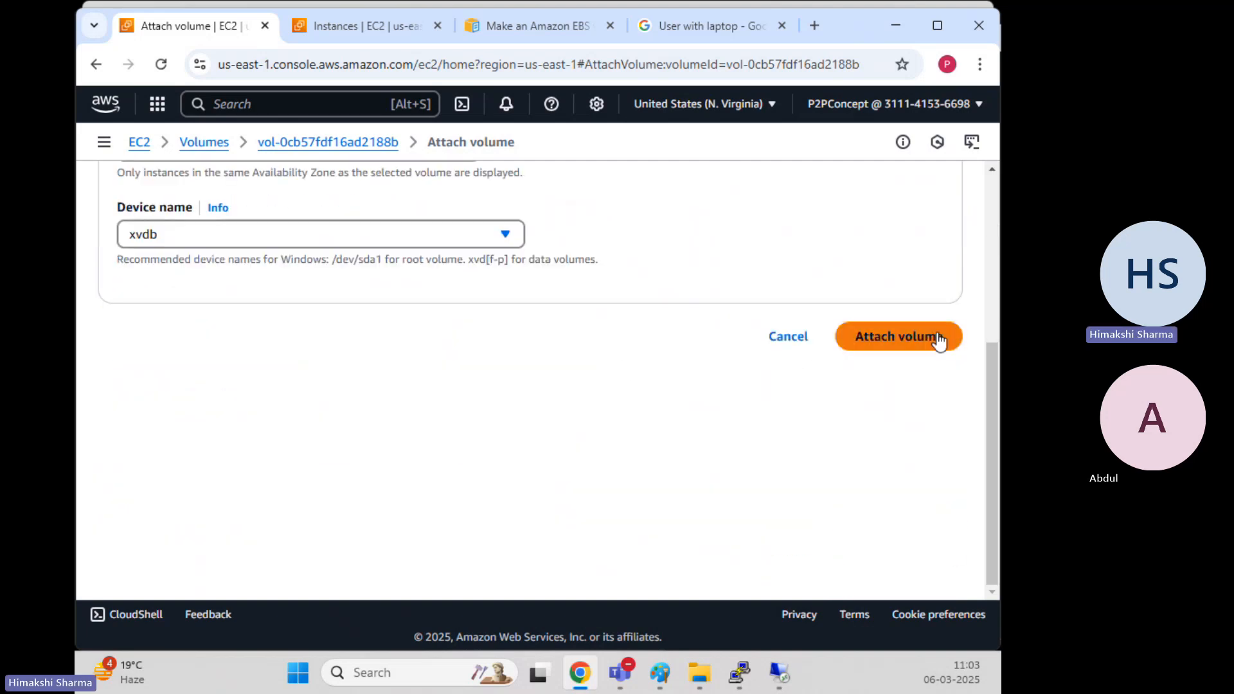
{"action": "left_click", "coordinate": [925, 336]}
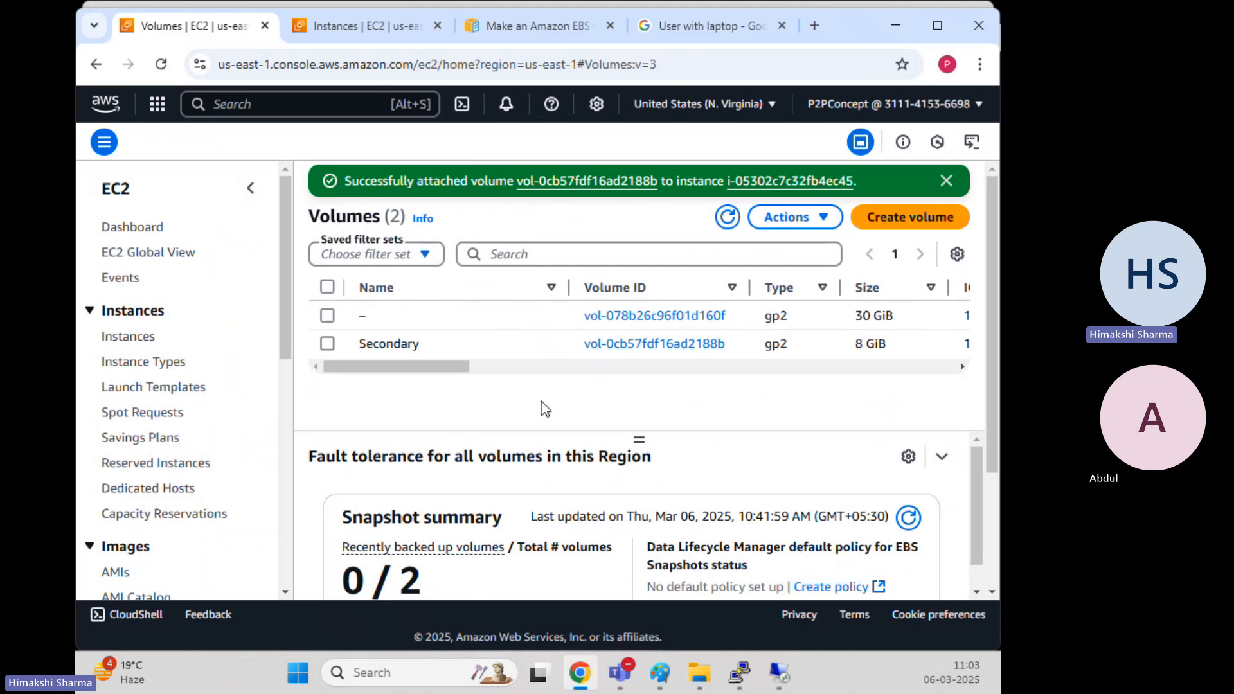
{"action": "left_click", "coordinate": [778, 675]}
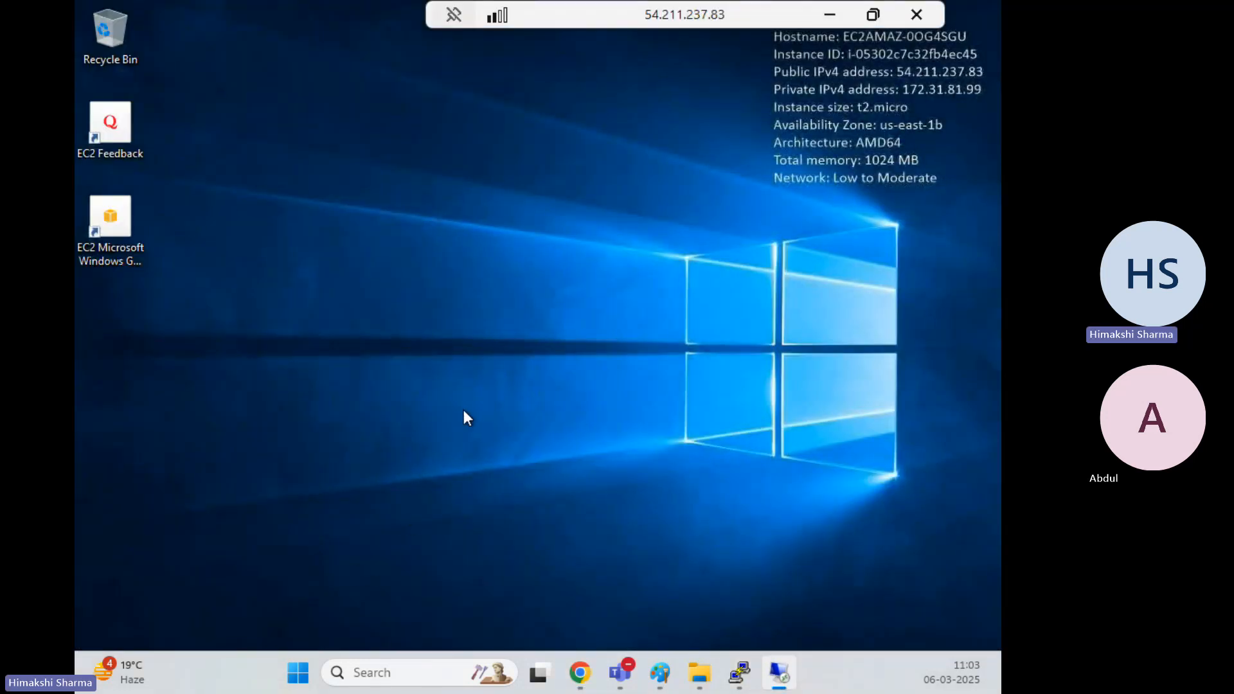
Launch Disk Management on the remote server by searching diskmgmt.msc, then maximise the session
{"action": "left_click", "coordinate": [873, 19]}
{"action": "left_click", "coordinate": [930, 123]}
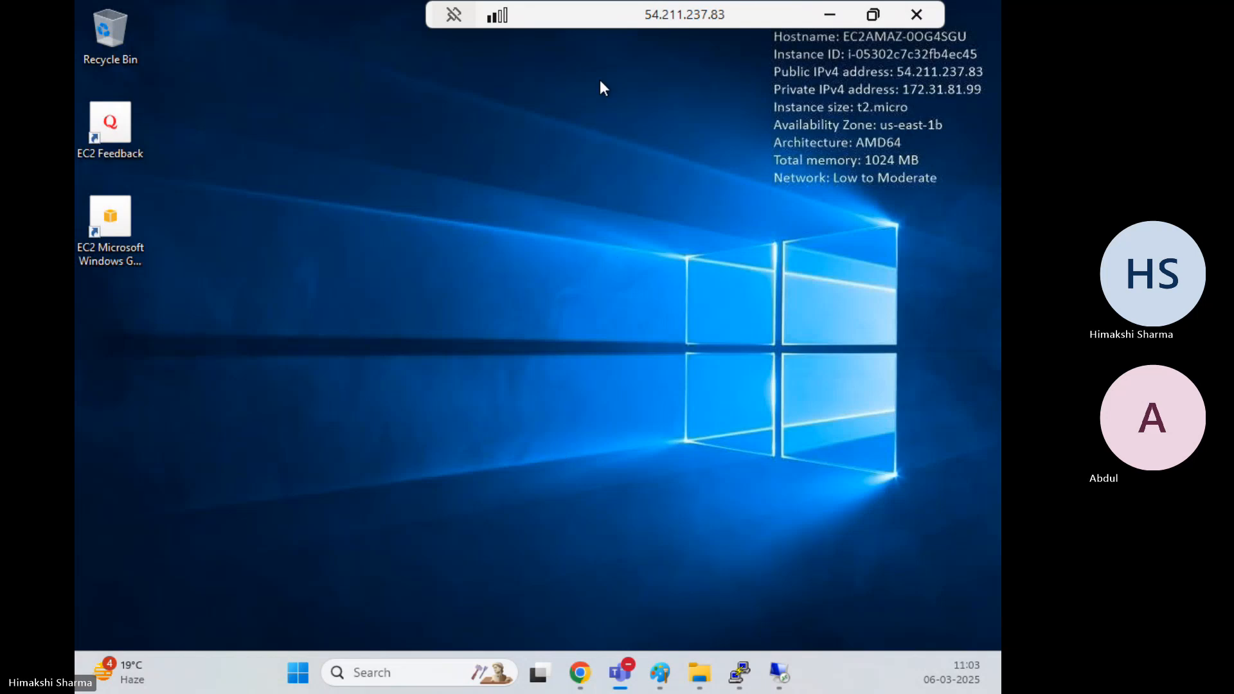
{"action": "left_click", "coordinate": [873, 14]}
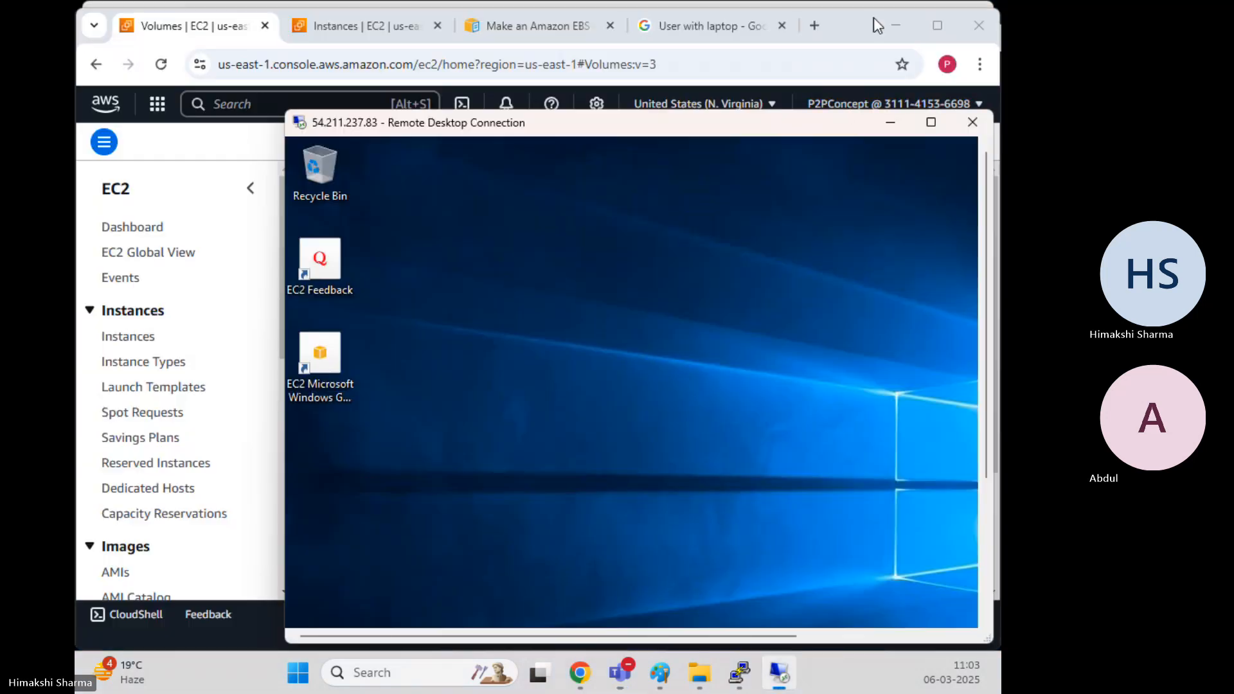
{"action": "left_click_drag", "start_coordinate": [687, 125], "coordinate": [640, 58]}
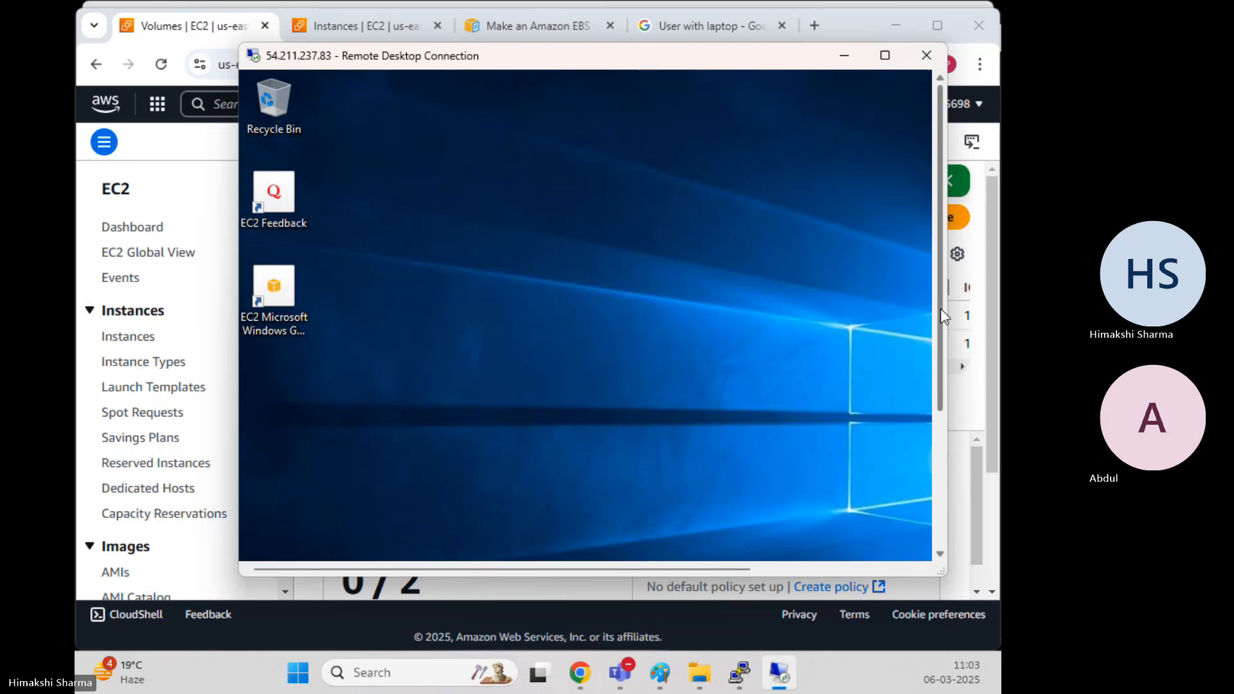
{"action": "left_click_drag", "start_coordinate": [940, 308], "coordinate": [945, 492]}
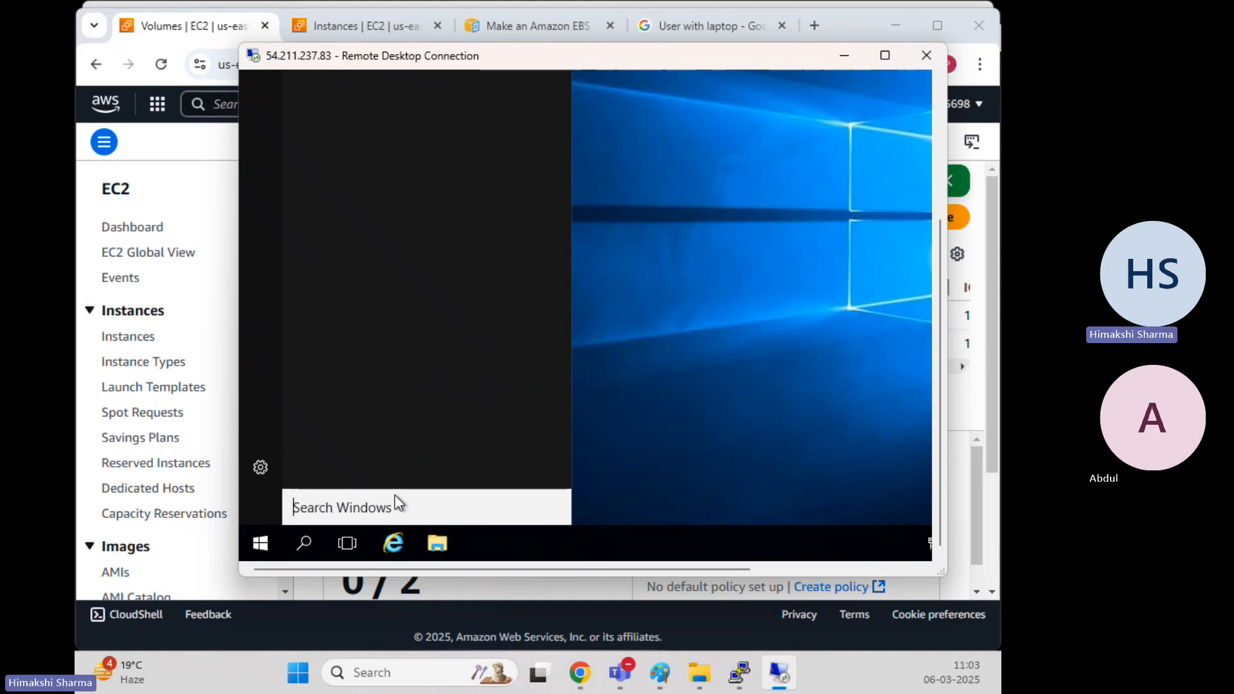
{"action": "type", "text": "d"}
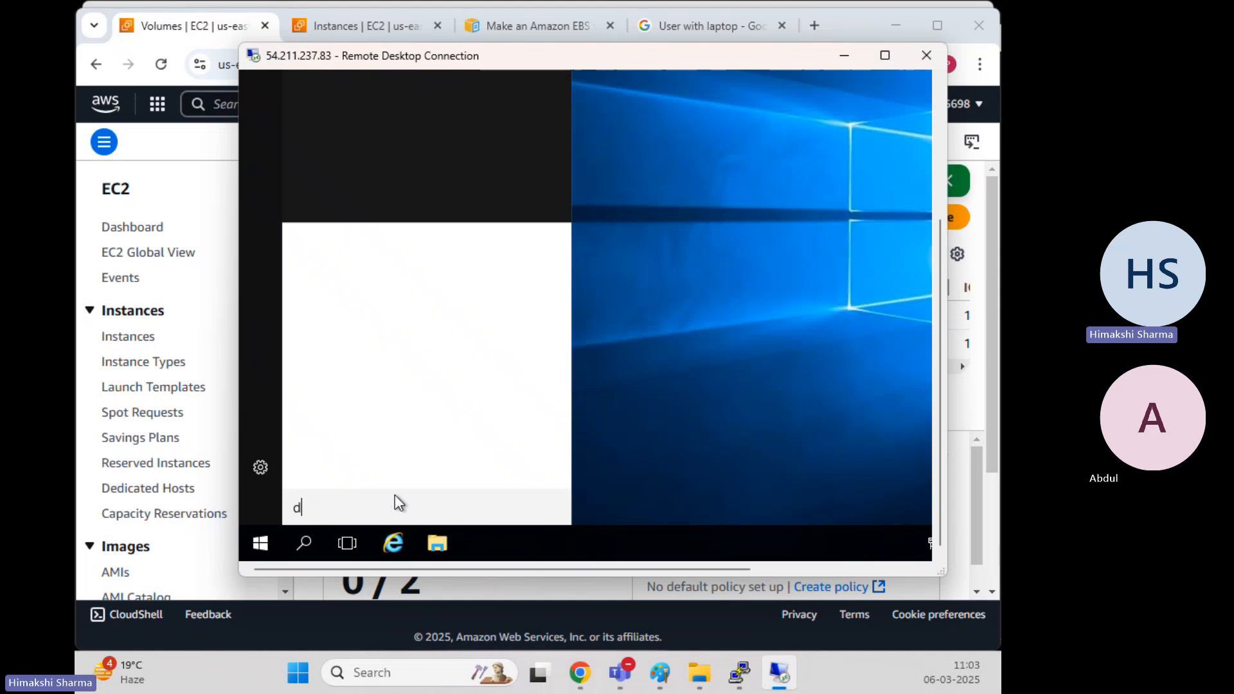
{"action": "type", "text": "iskmgmt.msc"}
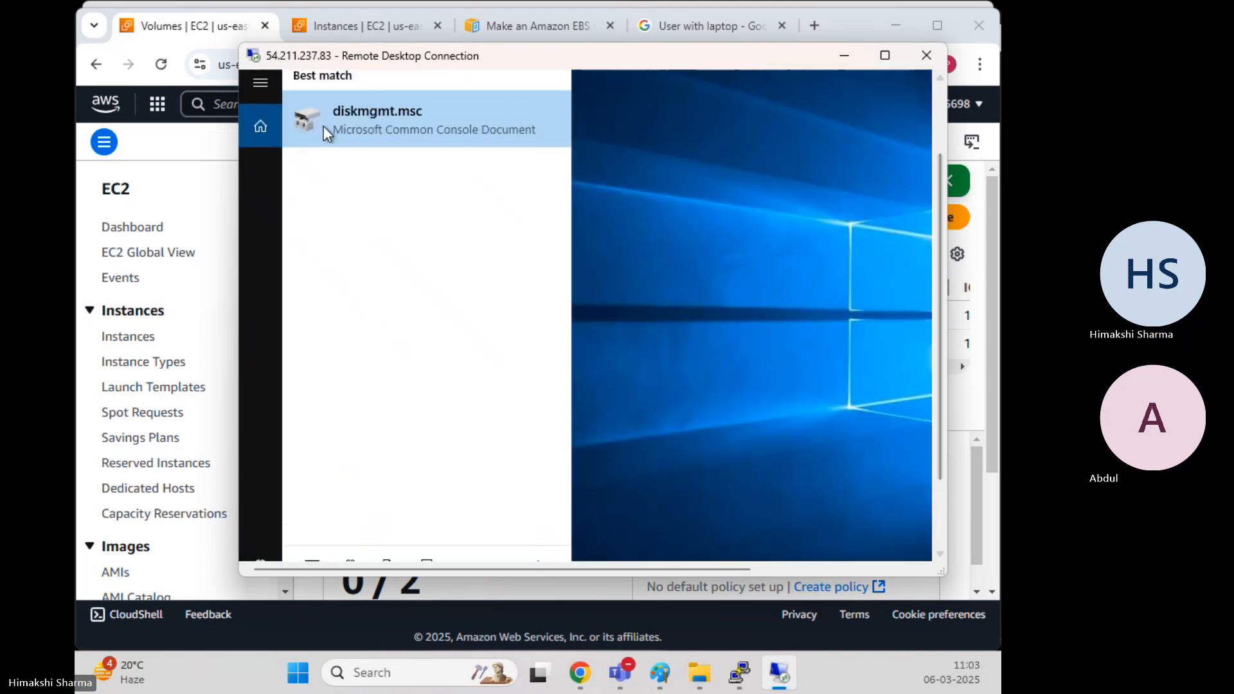
{"action": "left_click", "coordinate": [349, 113]}
{"action": "left_click", "coordinate": [887, 58]}
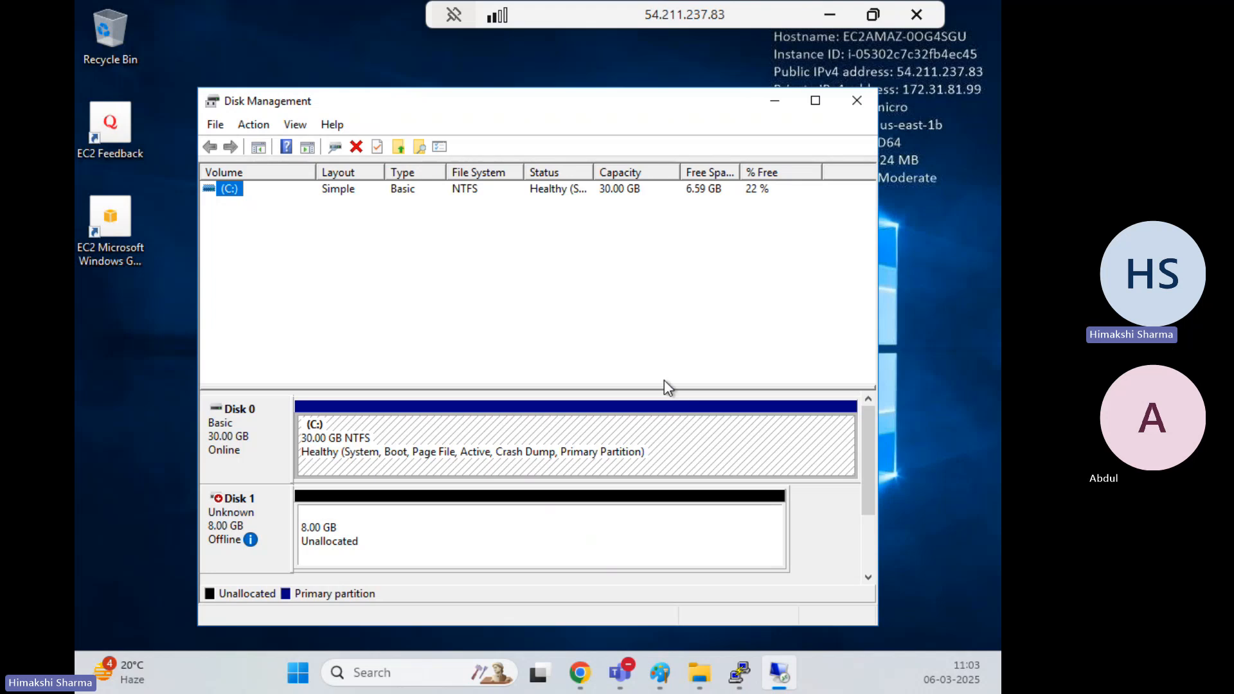
Bring the offline Disk 1 online and initialize it as MBR in Disk Management
{"action": "left_click", "coordinate": [873, 14]}
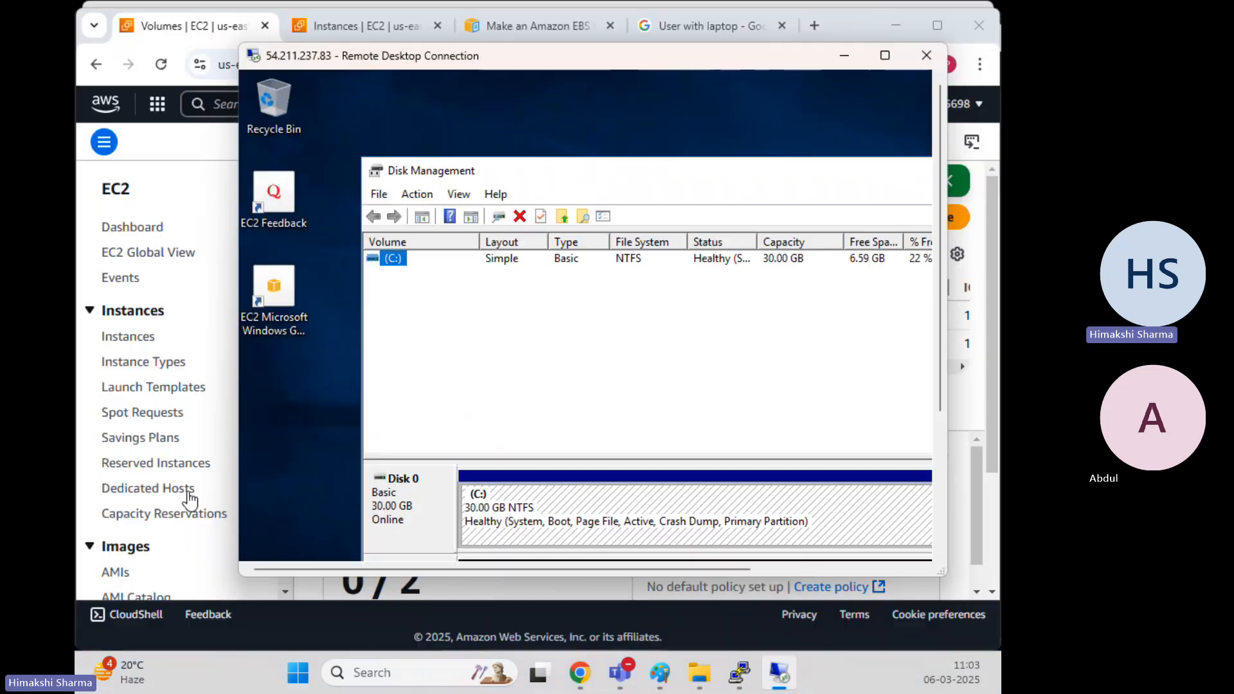
{"action": "left_click_drag", "start_coordinate": [940, 319], "coordinate": [955, 517]}
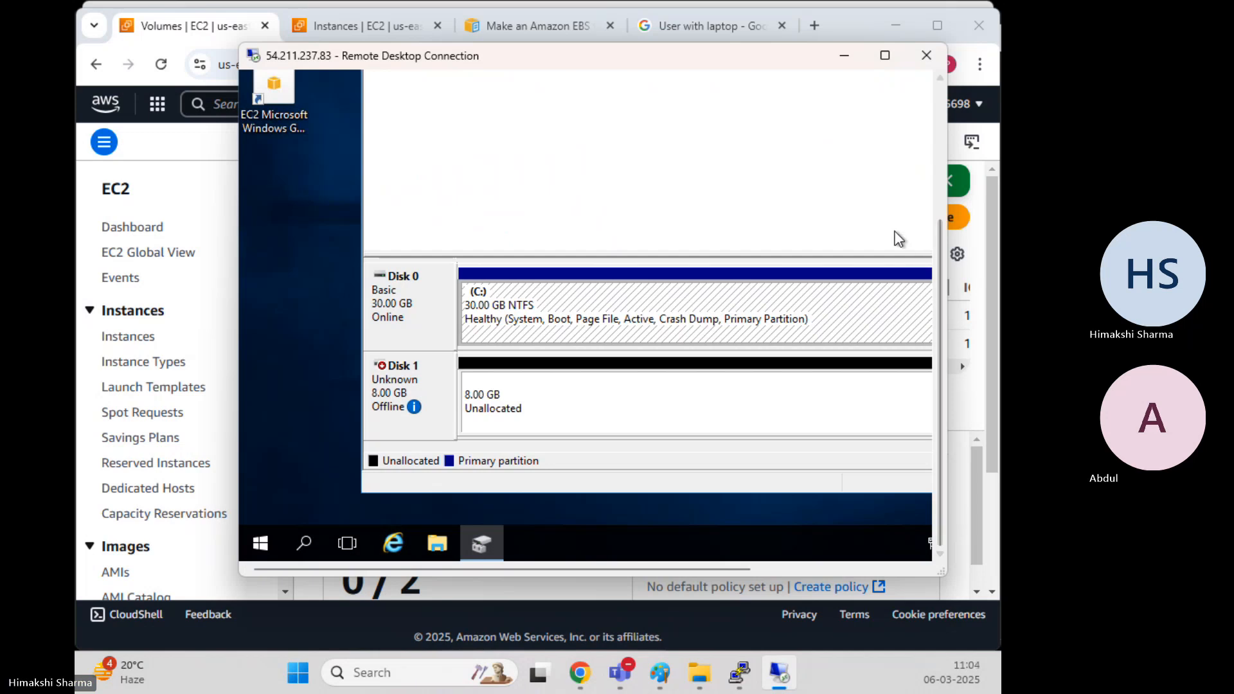
{"action": "left_click", "coordinate": [886, 55]}
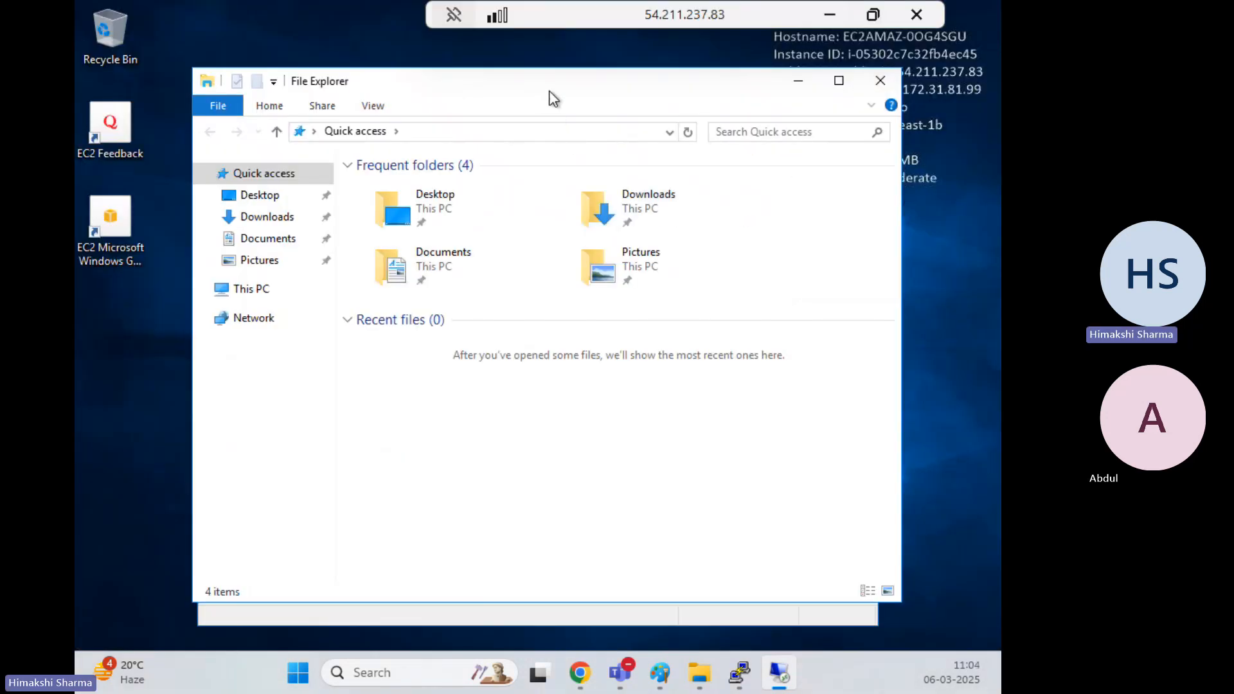
{"action": "left_click_drag", "start_coordinate": [550, 92], "coordinate": [667, 94]}
{"action": "left_click", "coordinate": [249, 294]}
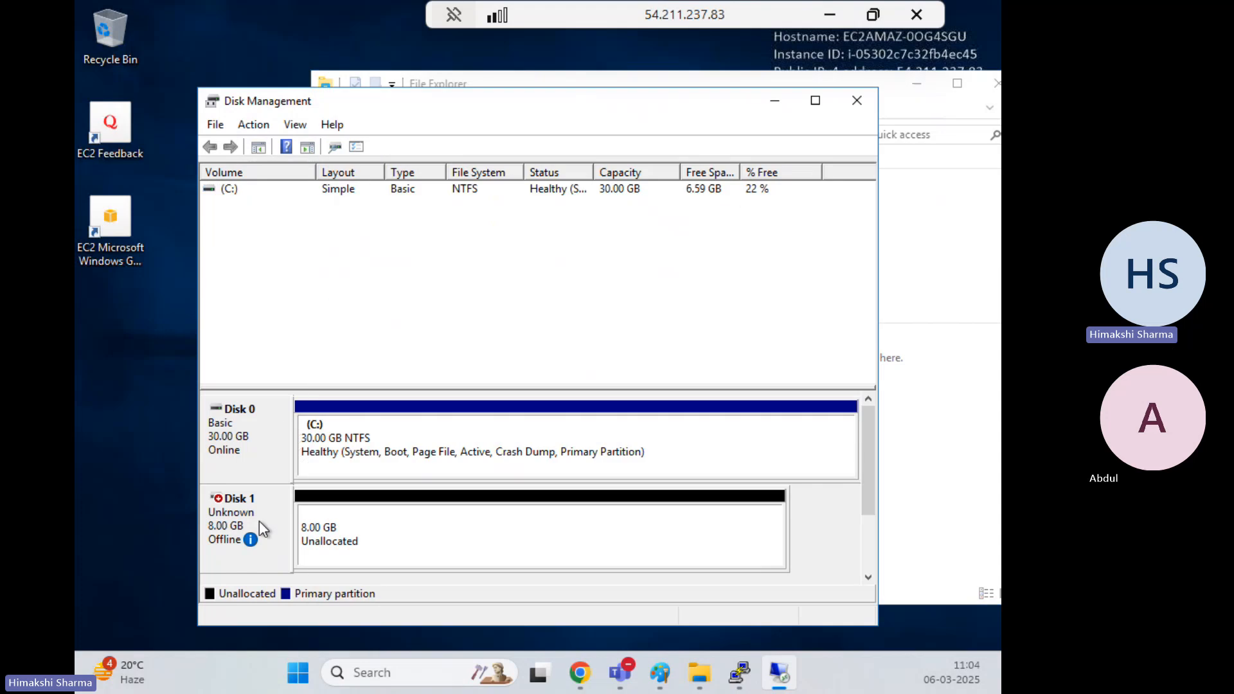
{"action": "right_click", "coordinate": [260, 509]}
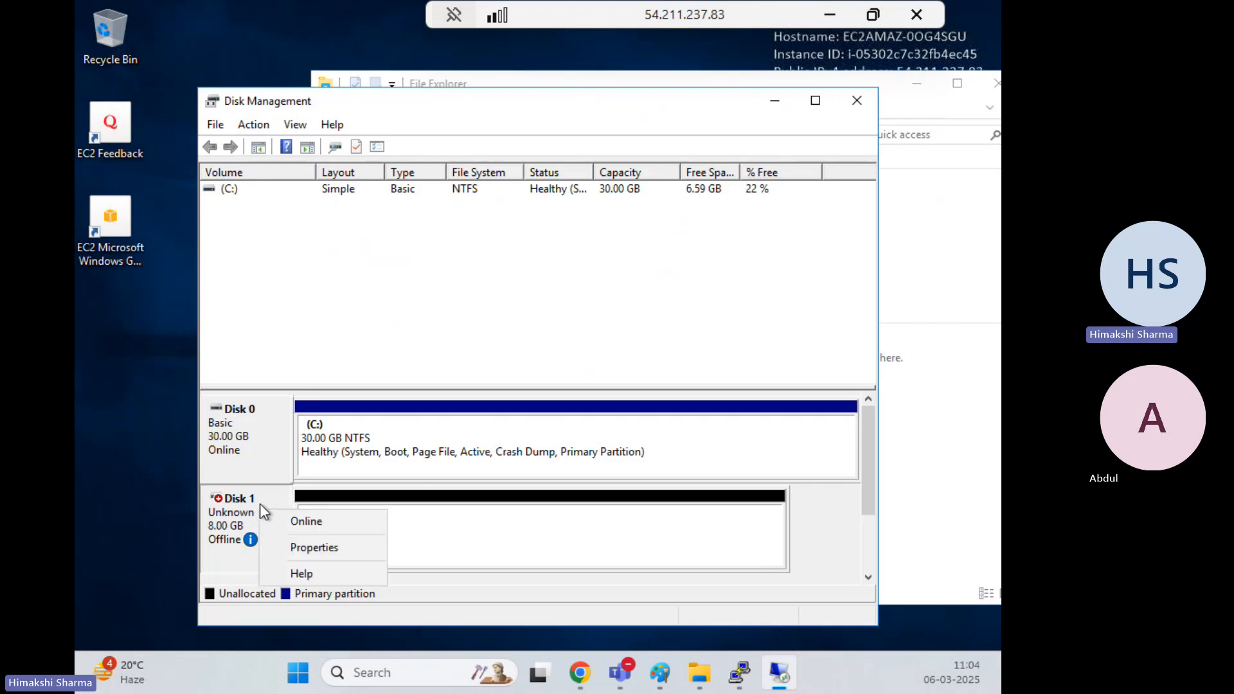
{"action": "left_click", "coordinate": [309, 520]}
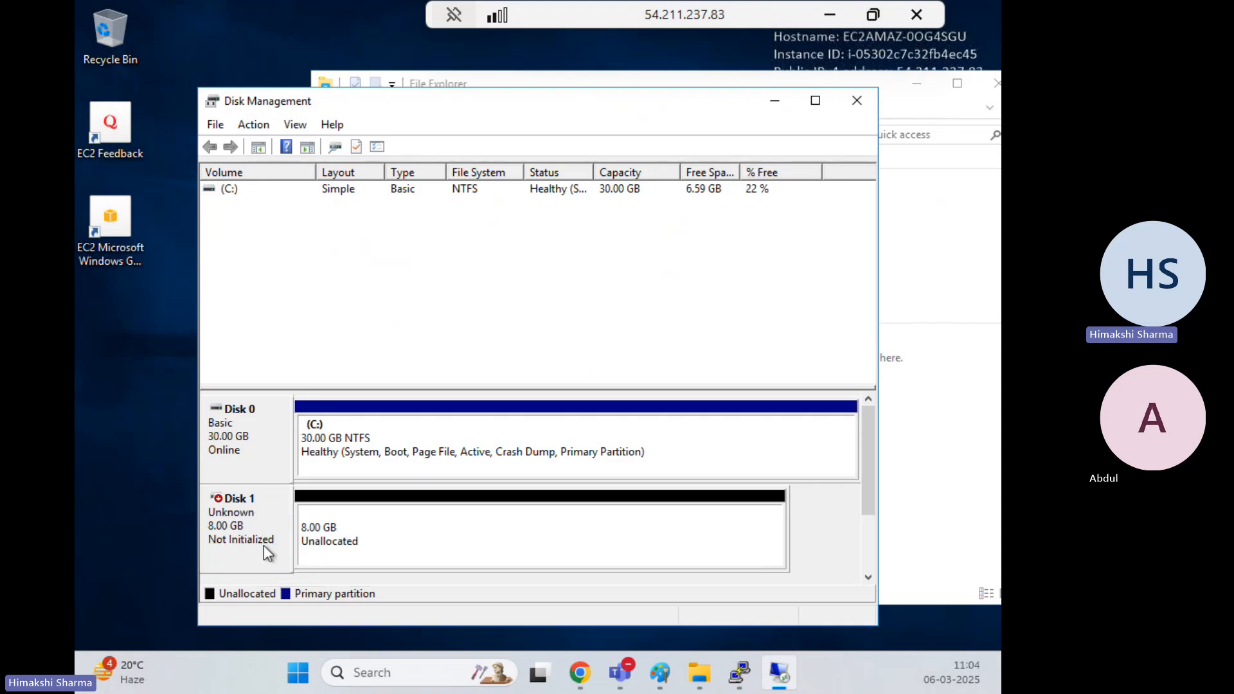
{"action": "right_click", "coordinate": [245, 520]}
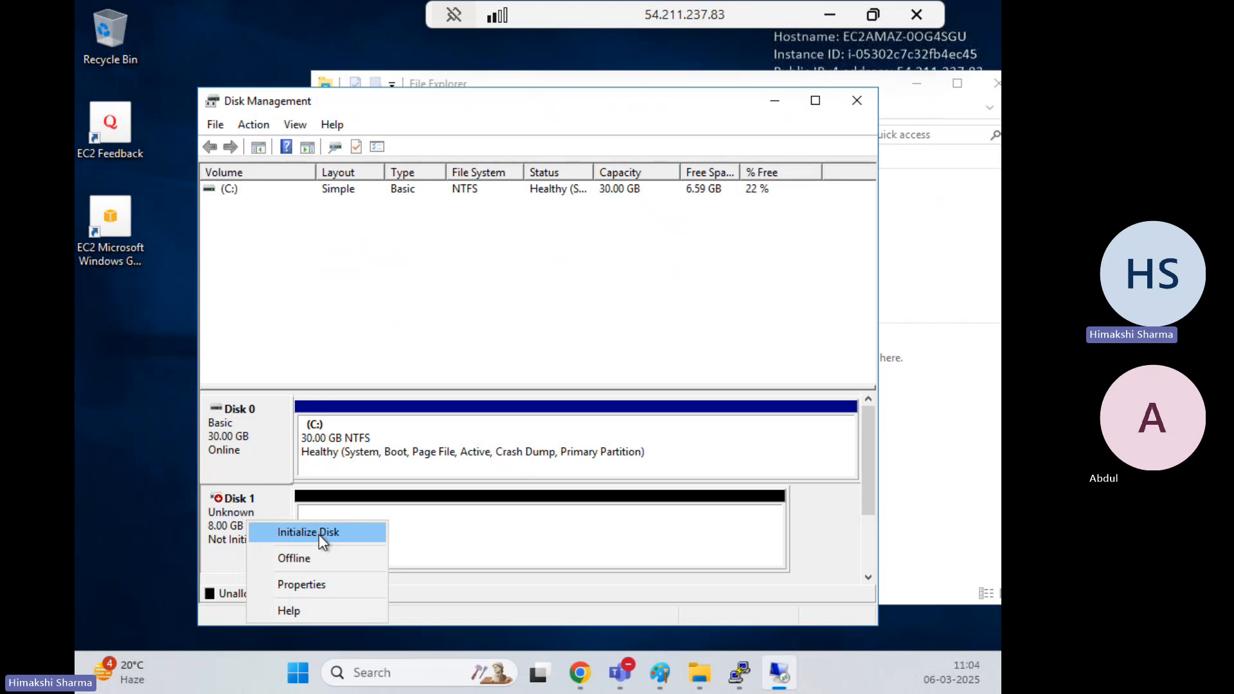
{"action": "left_click", "coordinate": [319, 534]}
{"action": "left_click", "coordinate": [586, 477]}
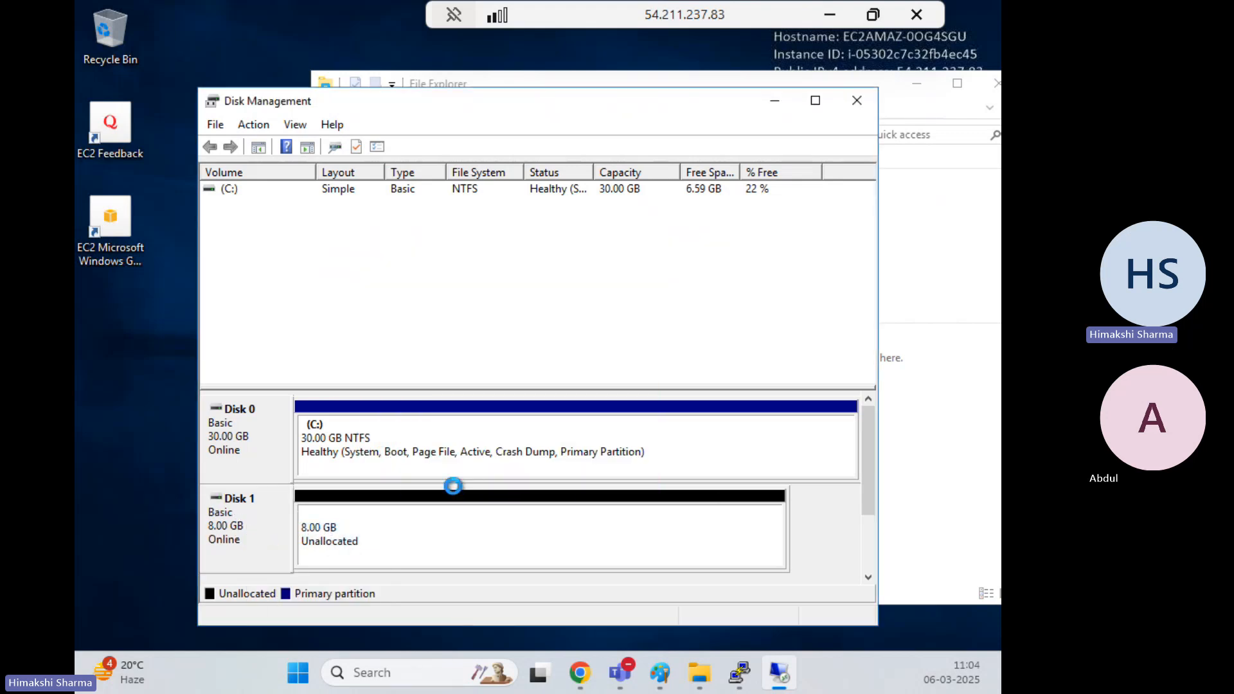
Create a full-size 8189 MB NTFS quick-formatted simple volume on Disk 1's unallocated space
{"action": "left_click", "coordinate": [387, 533]}
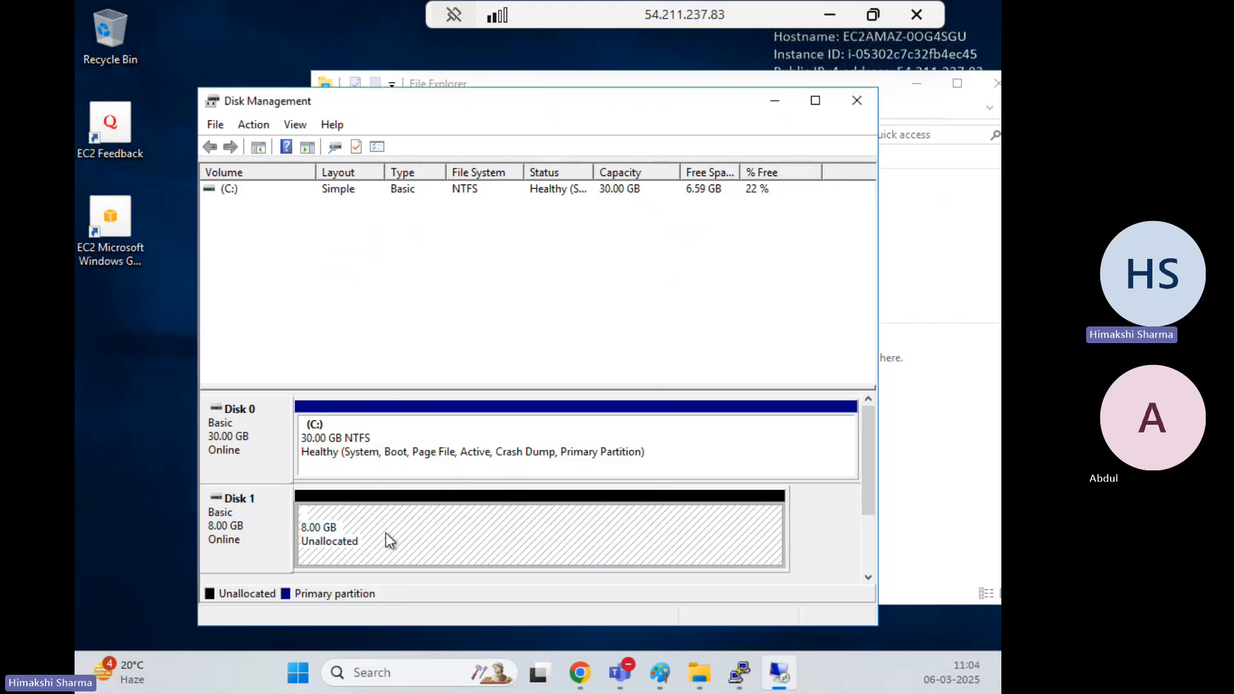
{"action": "right_click", "coordinate": [386, 533]}
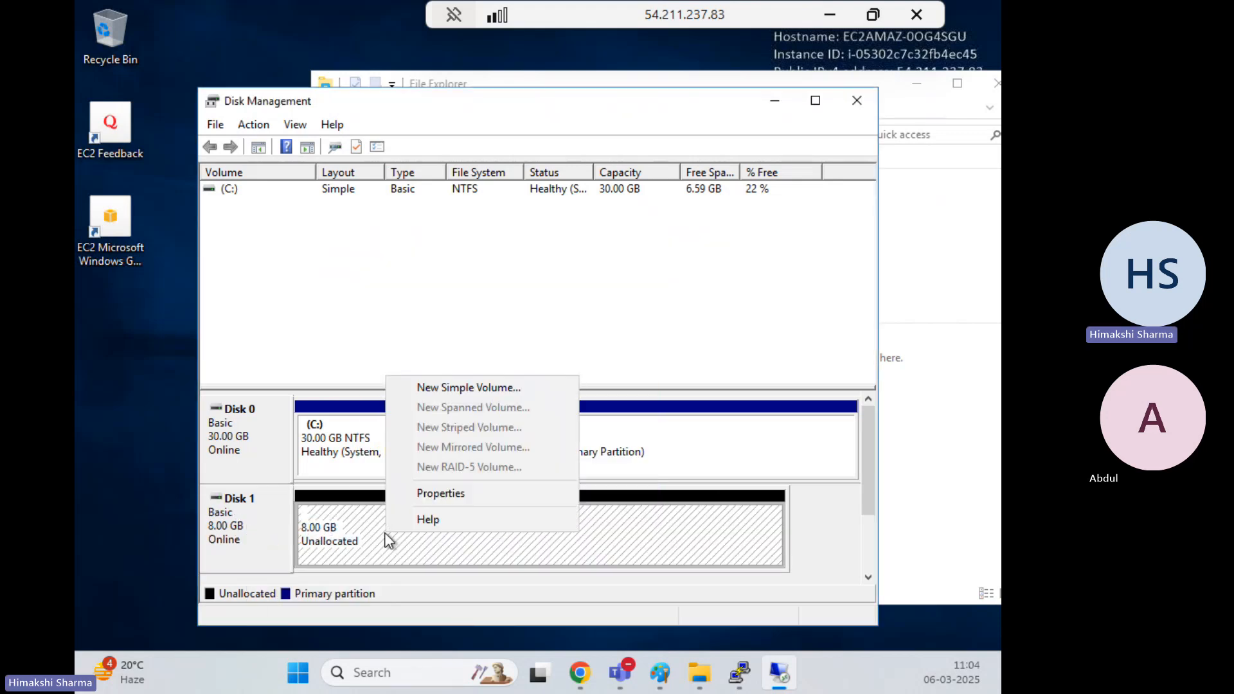
{"action": "left_click", "coordinate": [461, 387]}
{"action": "left_click", "coordinate": [564, 518]}
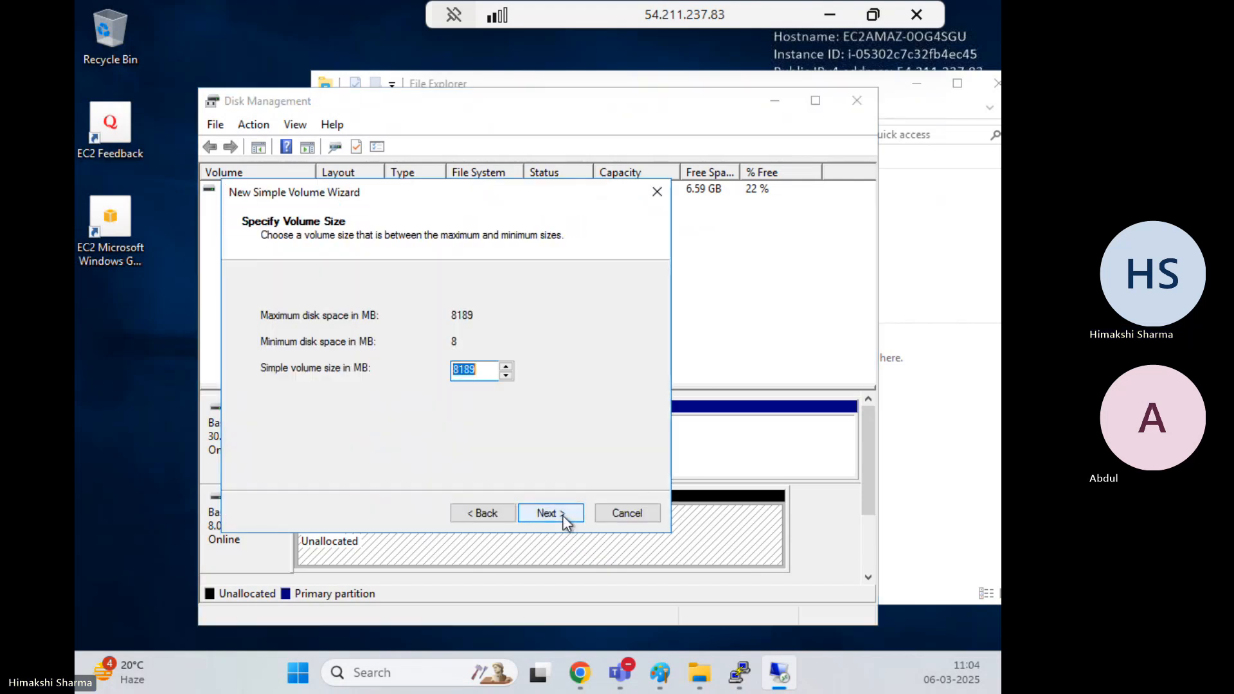
{"action": "left_click", "coordinate": [563, 518]}
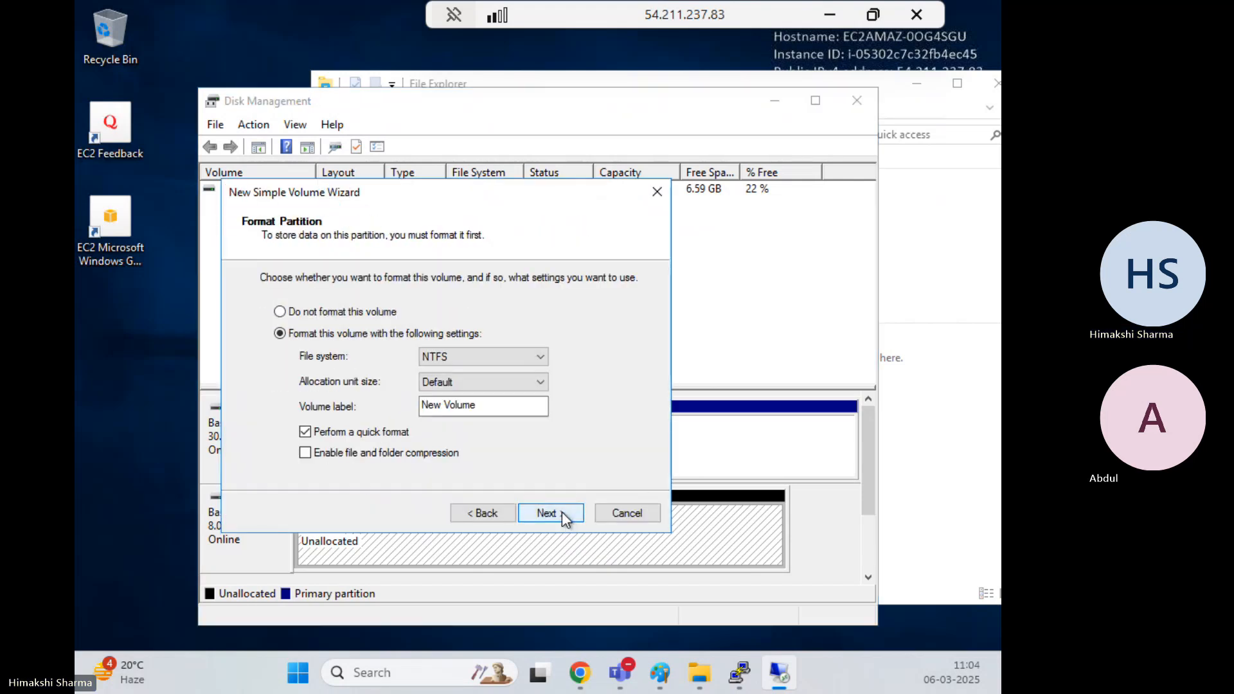
{"action": "left_click", "coordinate": [562, 512]}
{"action": "left_click", "coordinate": [562, 512]}
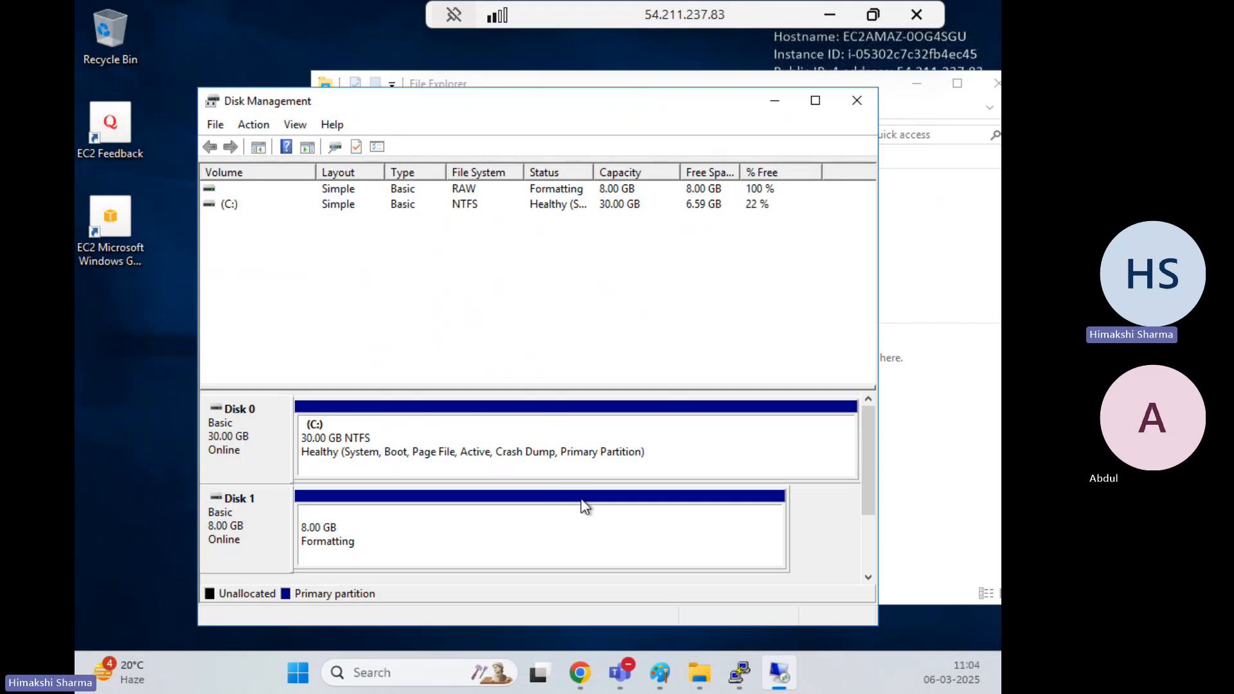
Open New Volume (D:) from This PC and create a text document named test1
{"action": "left_click", "coordinate": [900, 400]}
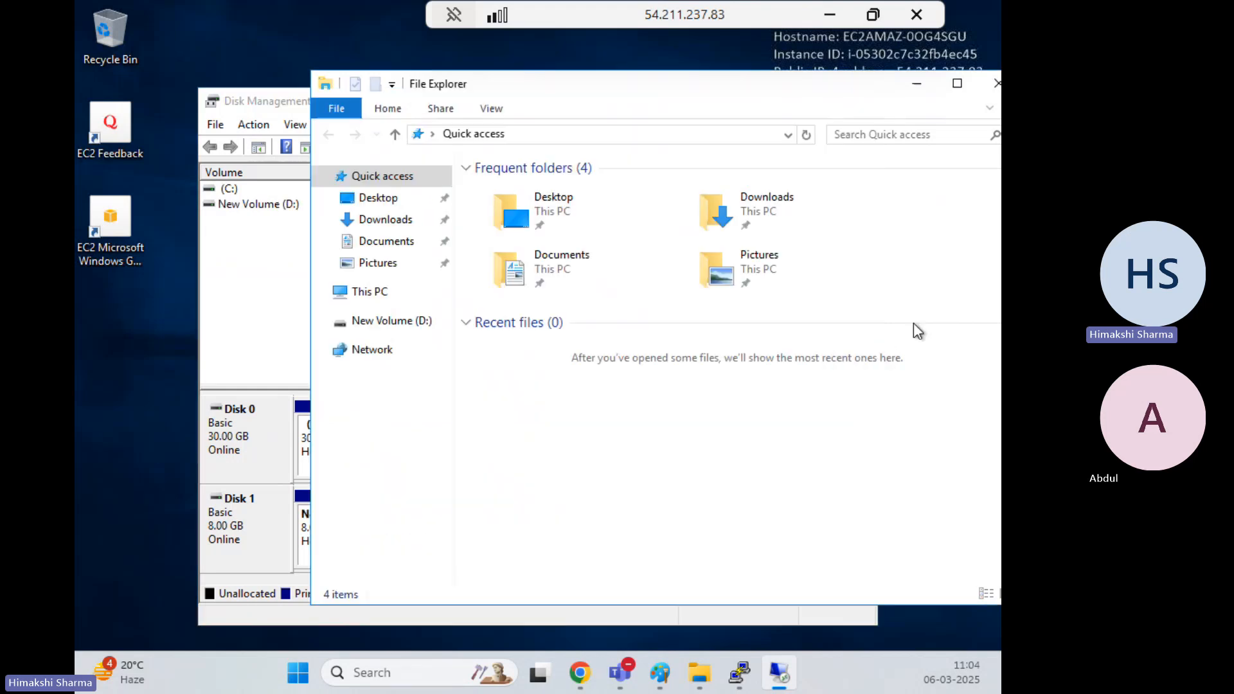
{"action": "left_click", "coordinate": [807, 135]}
{"action": "left_click", "coordinate": [340, 293]}
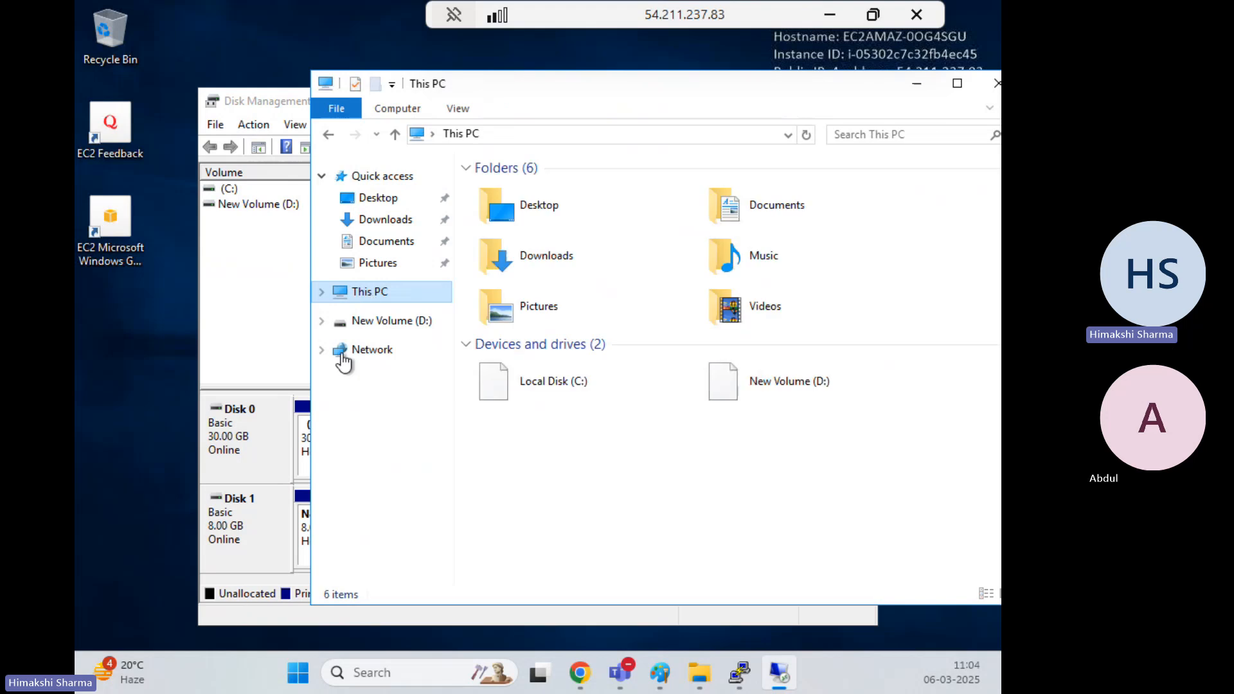
{"action": "double_click", "coordinate": [827, 380]}
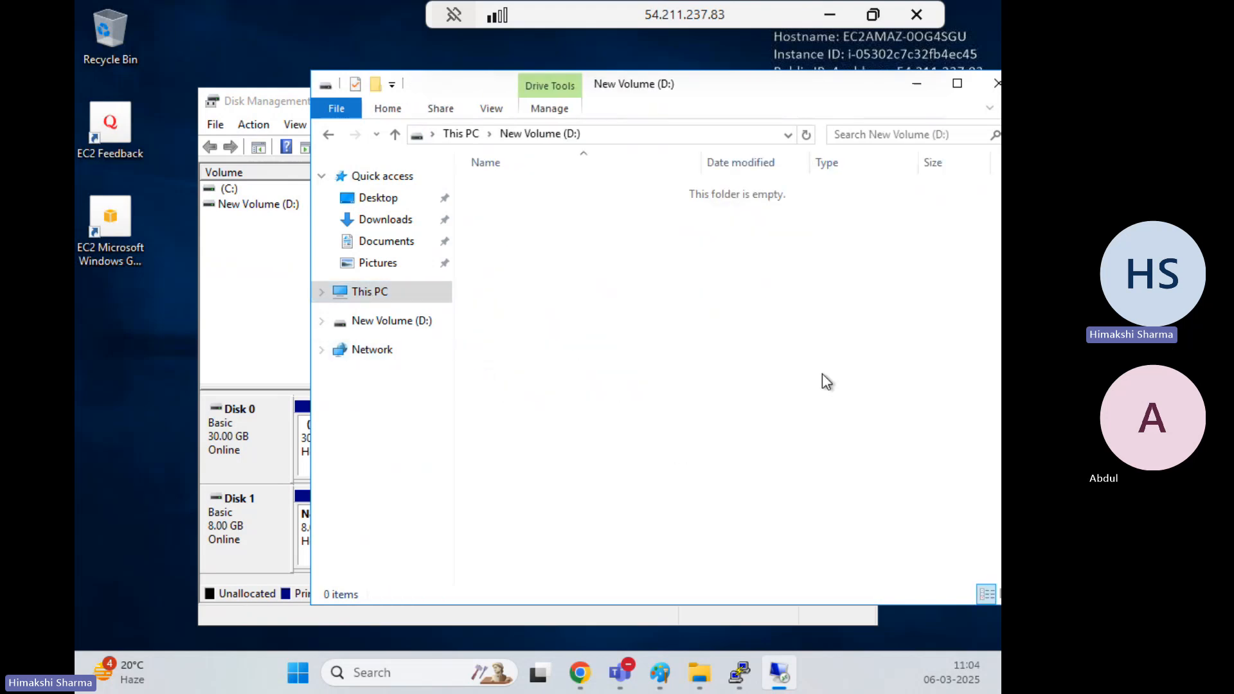
{"action": "right_click", "coordinate": [591, 358]}
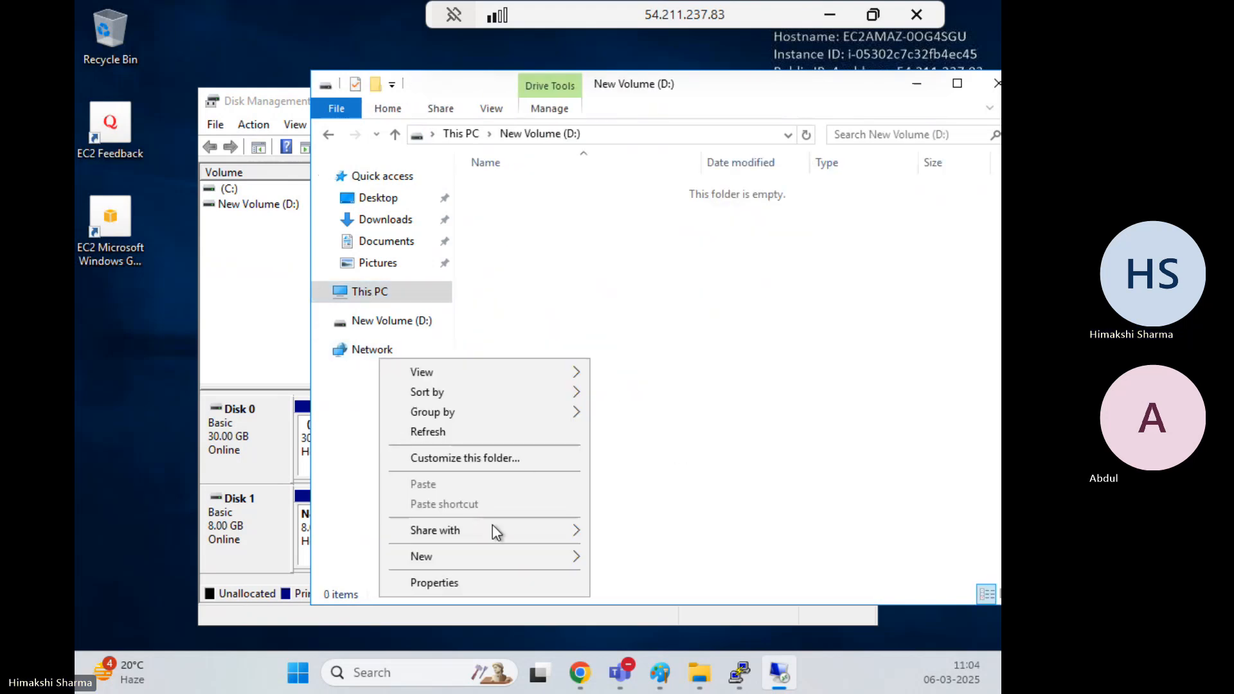
{"action": "mouse_move", "coordinate": [569, 557]}
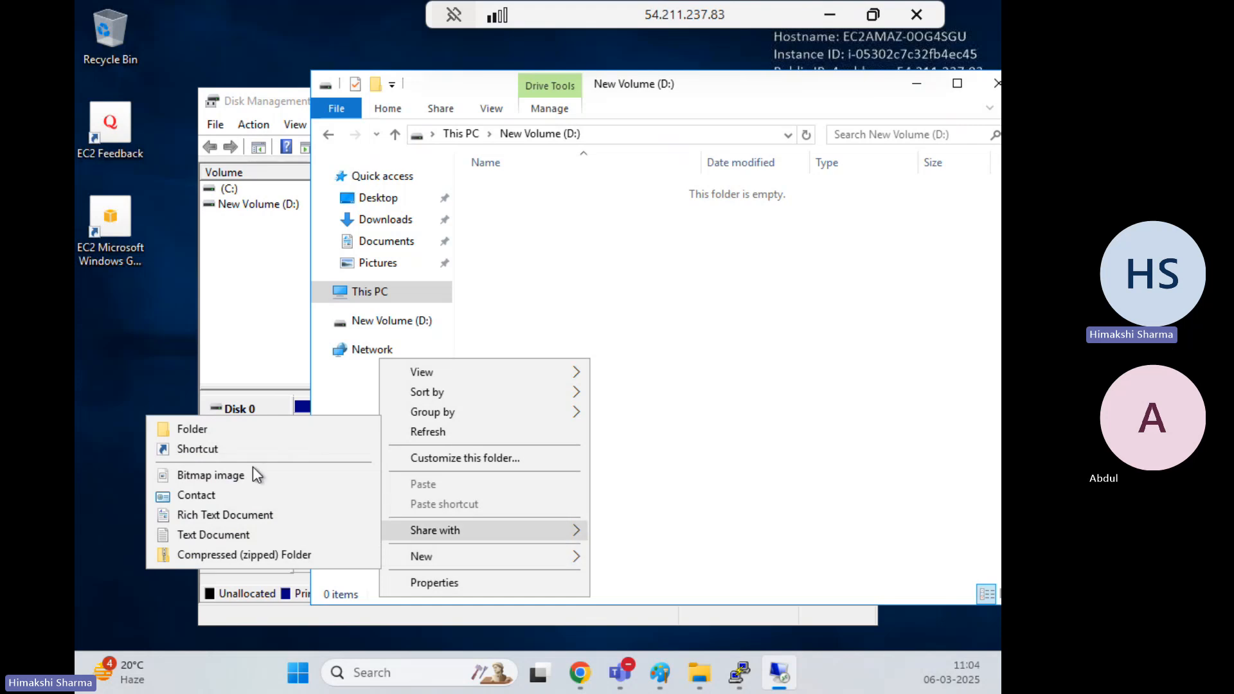
{"action": "left_click", "coordinate": [240, 532]}
{"action": "type", "text": "tes"}
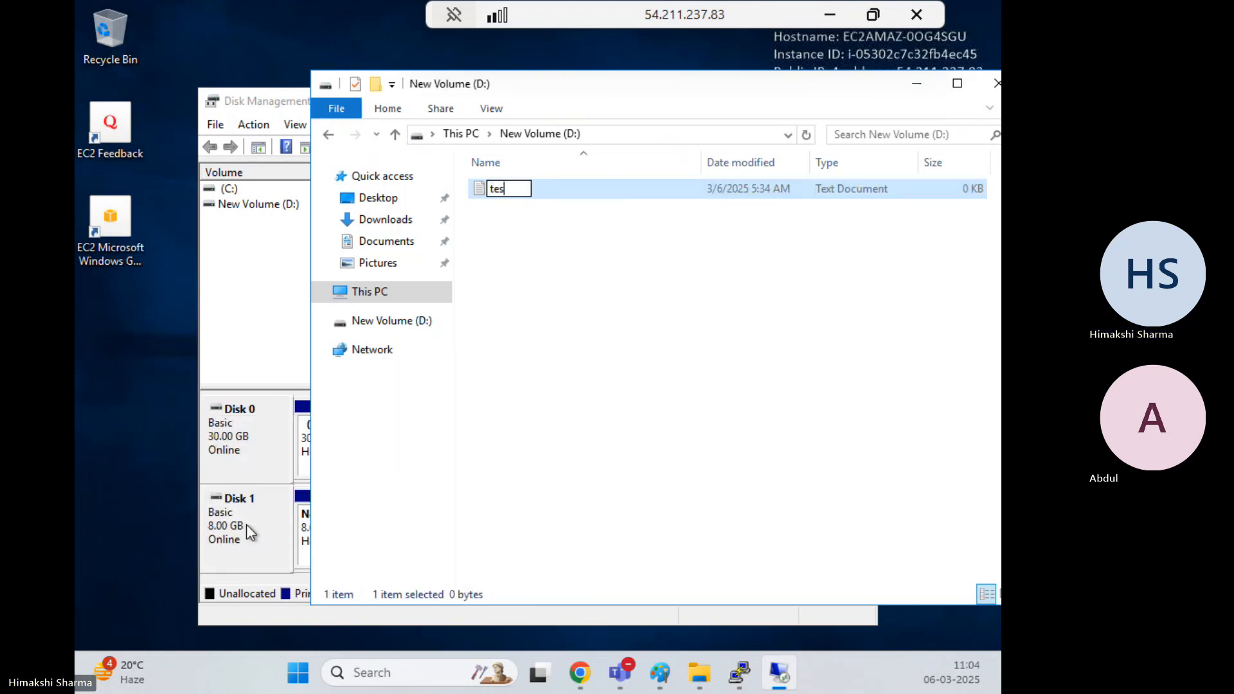
{"action": "type", "text": "t1"}
{"action": "key", "text": "Return"}
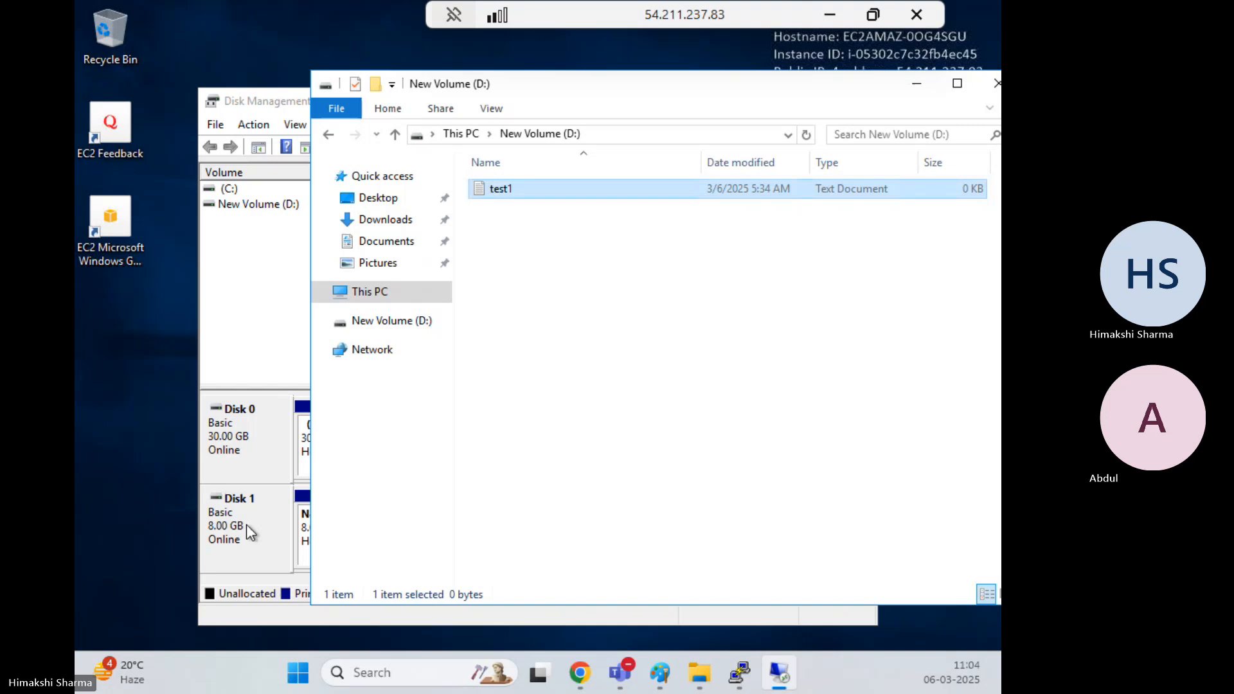
Add a folder test3 and a text file testtt on D:, then minimise the remote session
{"action": "right_click", "coordinate": [574, 388]}
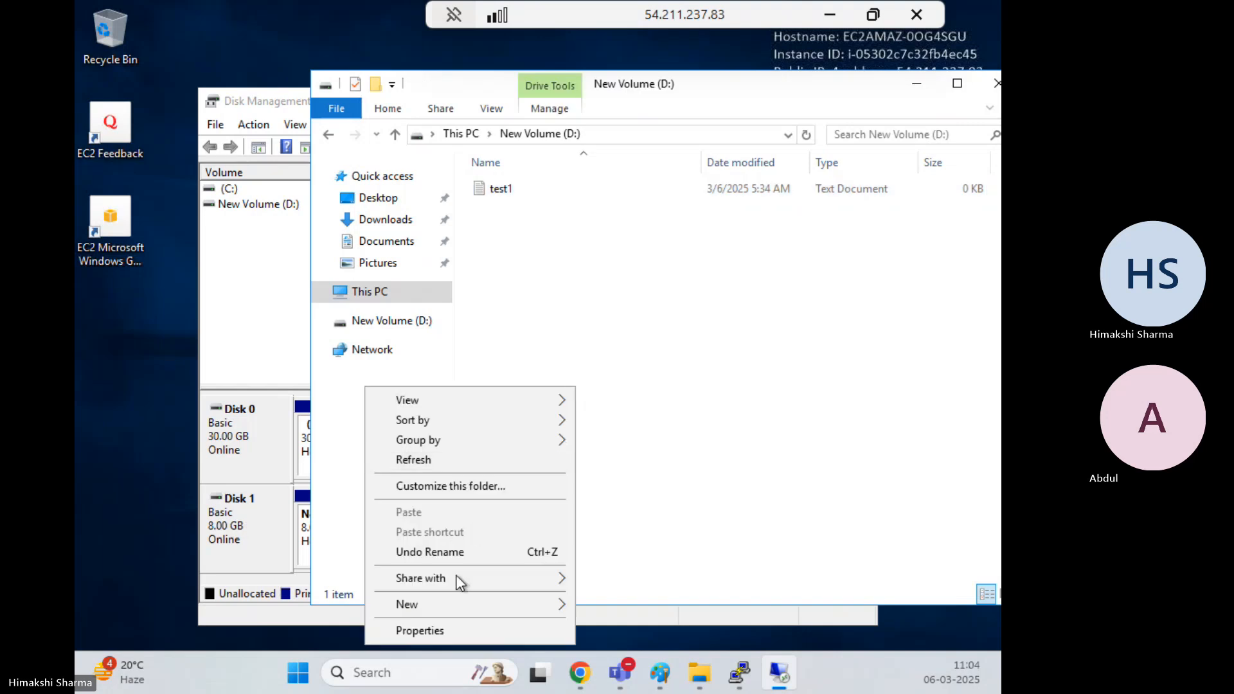
{"action": "mouse_move", "coordinate": [443, 602]}
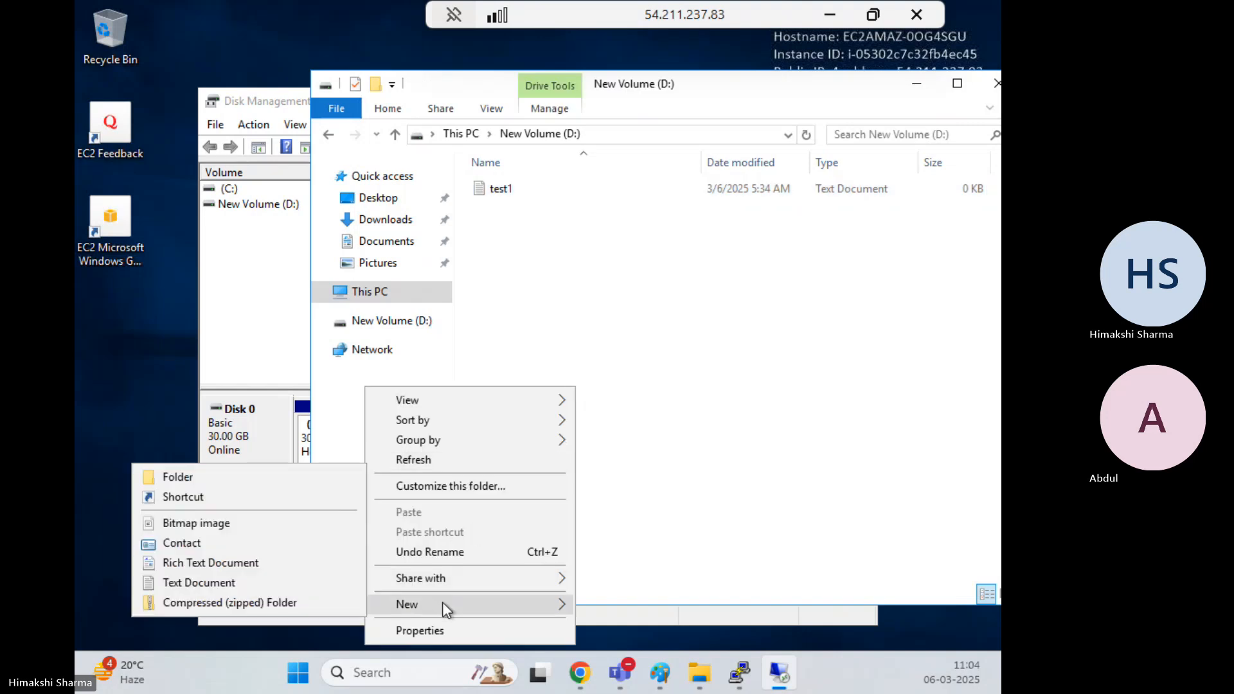
{"action": "left_click", "coordinate": [198, 476]}
{"action": "type", "text": "test"}
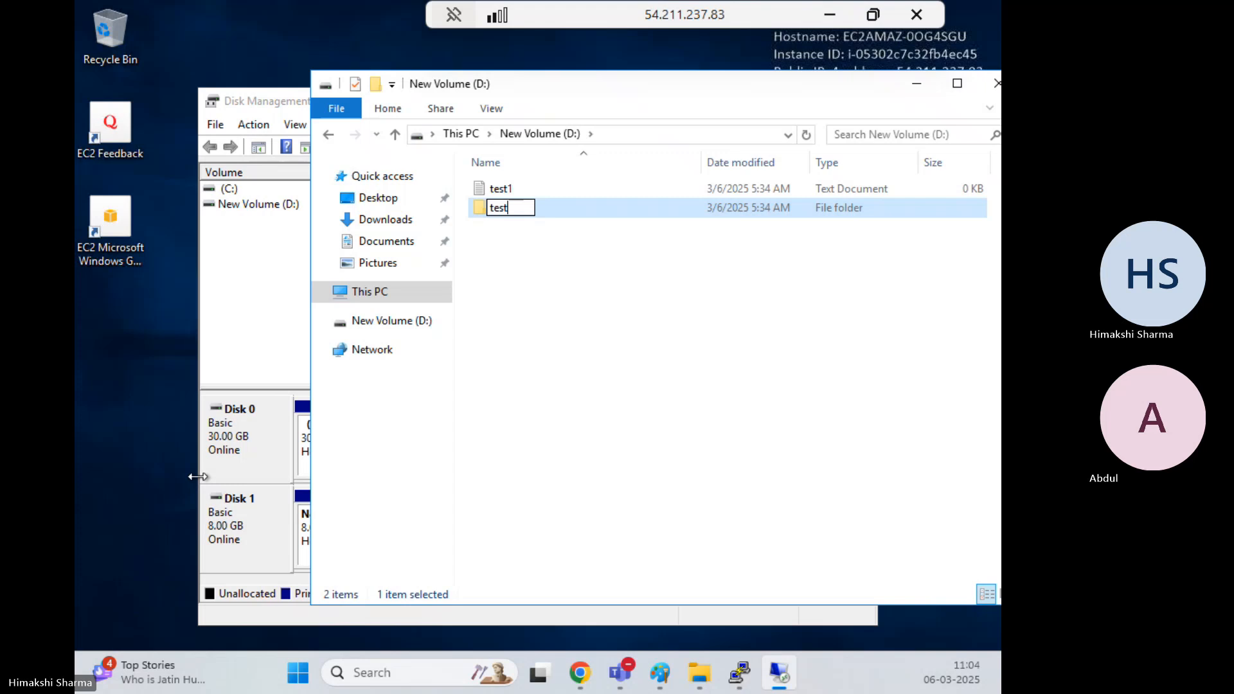
{"action": "type", "text": "3"}
{"action": "key", "text": "Return"}
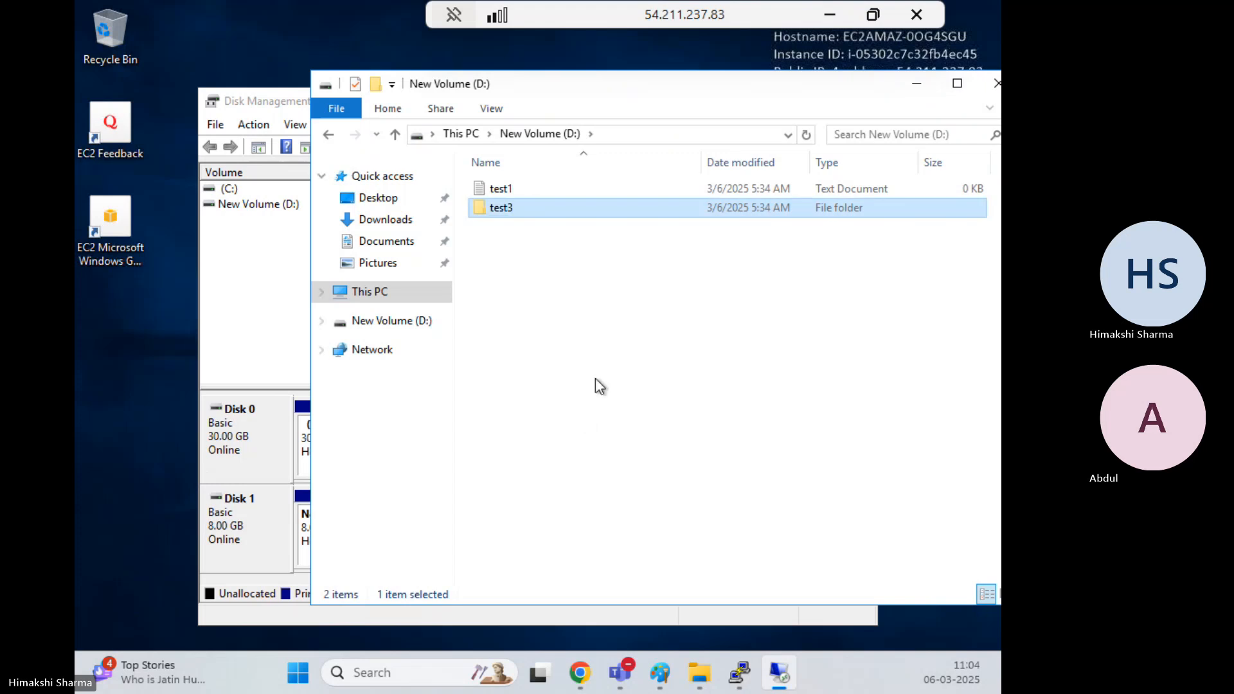
{"action": "right_click", "coordinate": [595, 380]}
{"action": "mouse_move", "coordinate": [450, 601]}
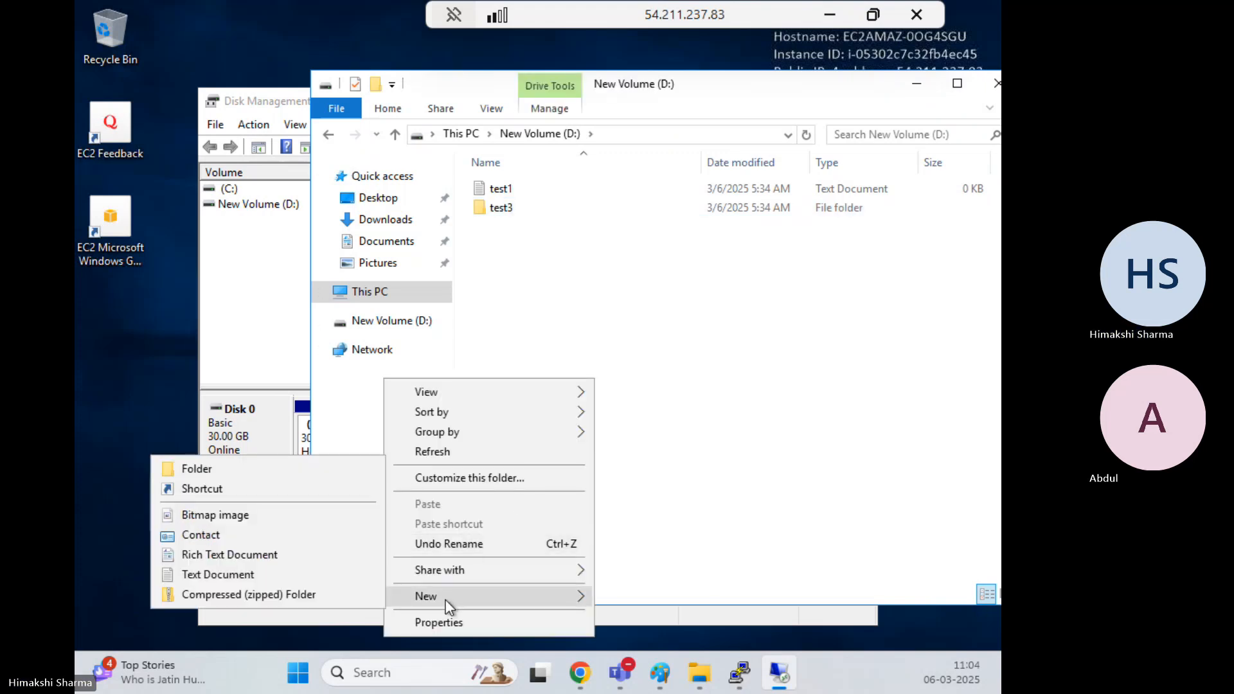
{"action": "left_click", "coordinate": [218, 572]}
{"action": "type", "text": "test"}
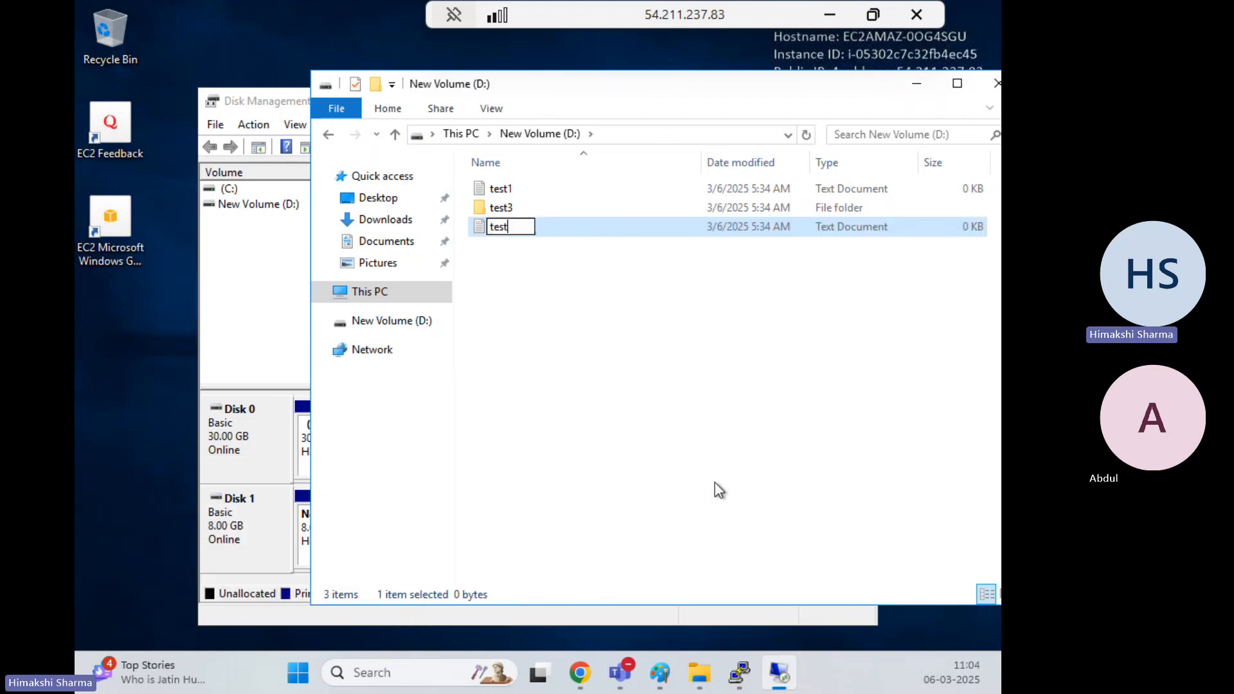
{"action": "type", "text": "tt"}
{"action": "key", "text": "Return"}
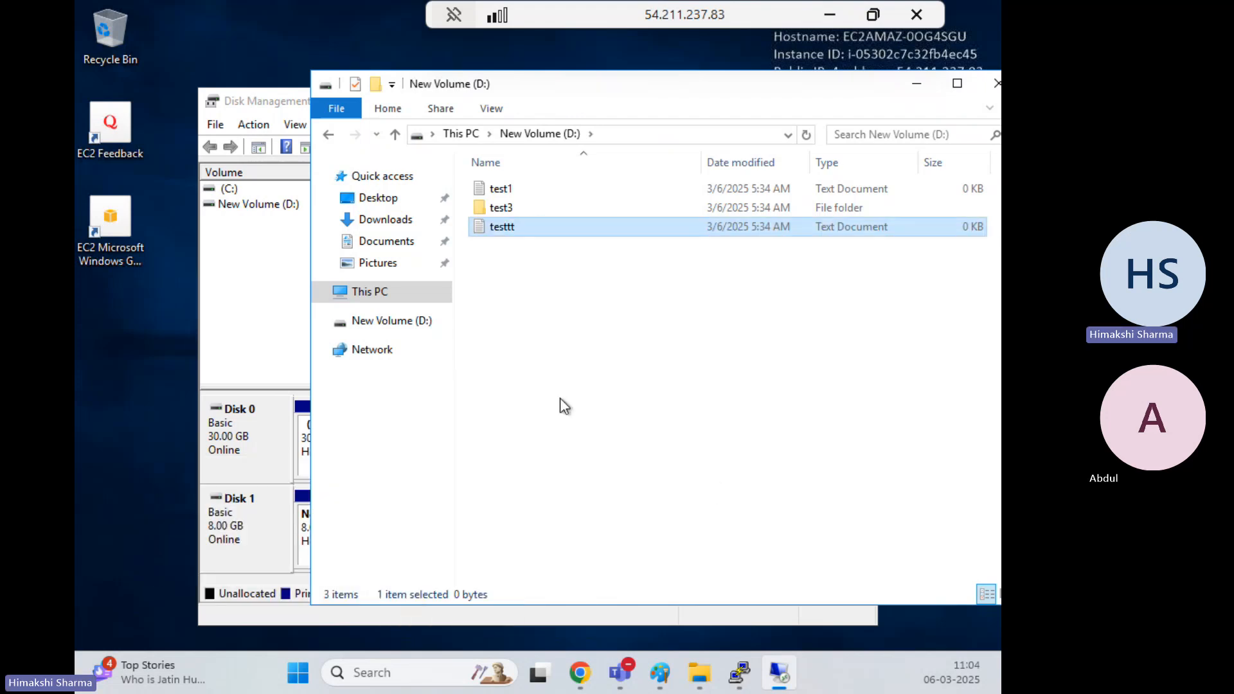
{"action": "left_click", "coordinate": [561, 399]}
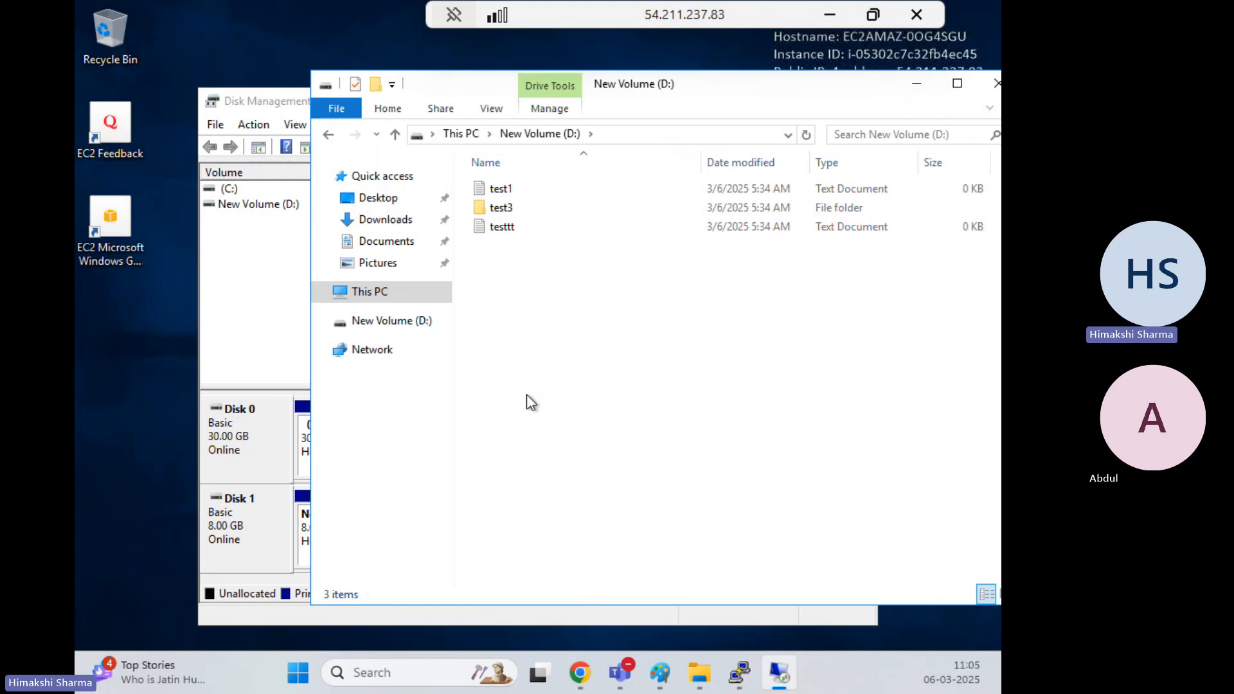
{"action": "left_click", "coordinate": [230, 528]}
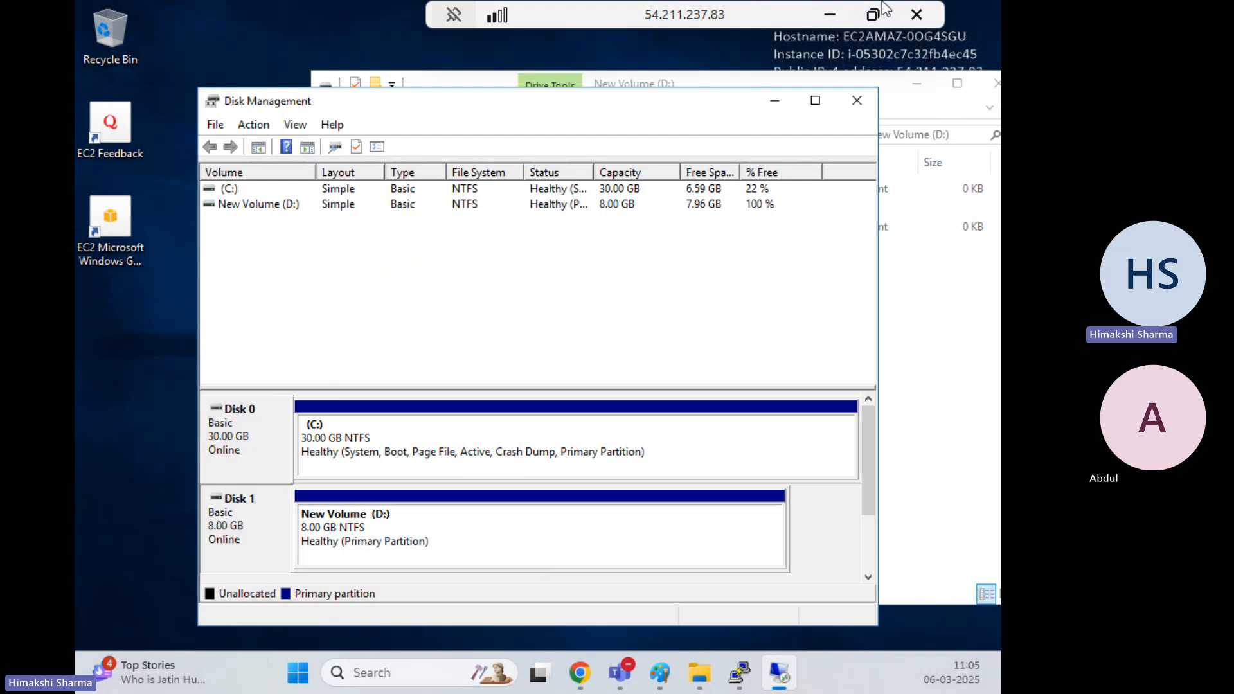
{"action": "left_click", "coordinate": [830, 16]}
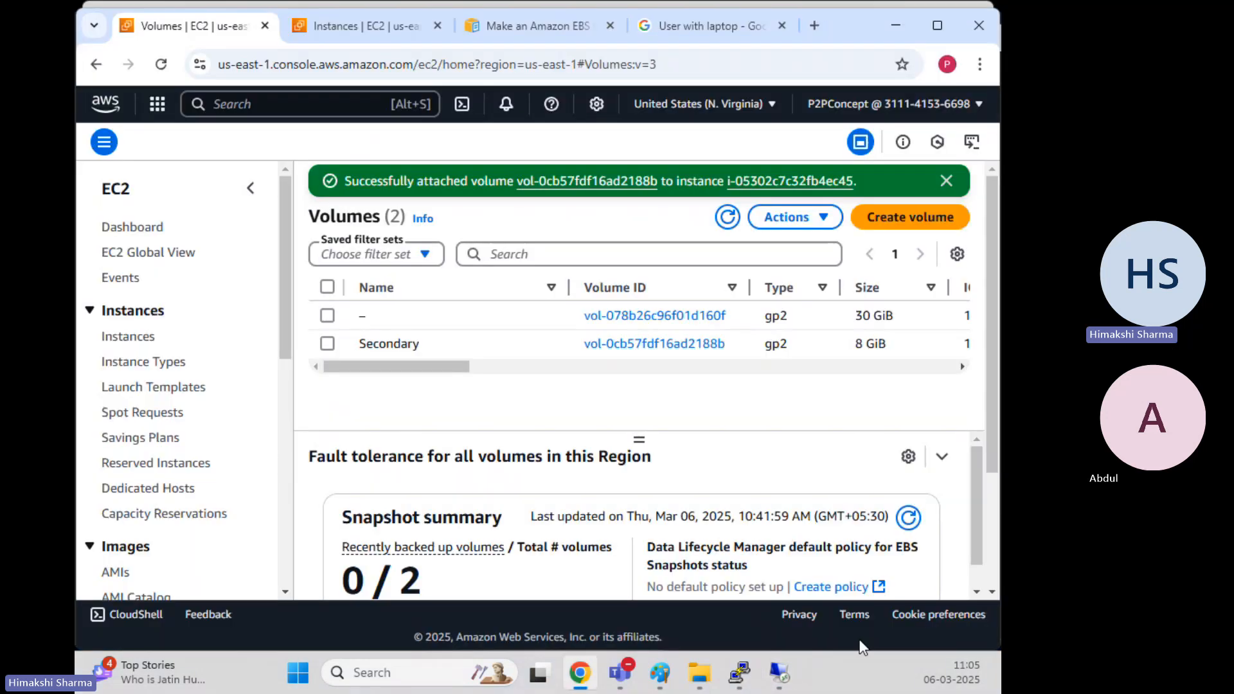
Start a new EBS volume with gp2 type and a 4 GiB size
{"action": "left_click", "coordinate": [946, 182]}
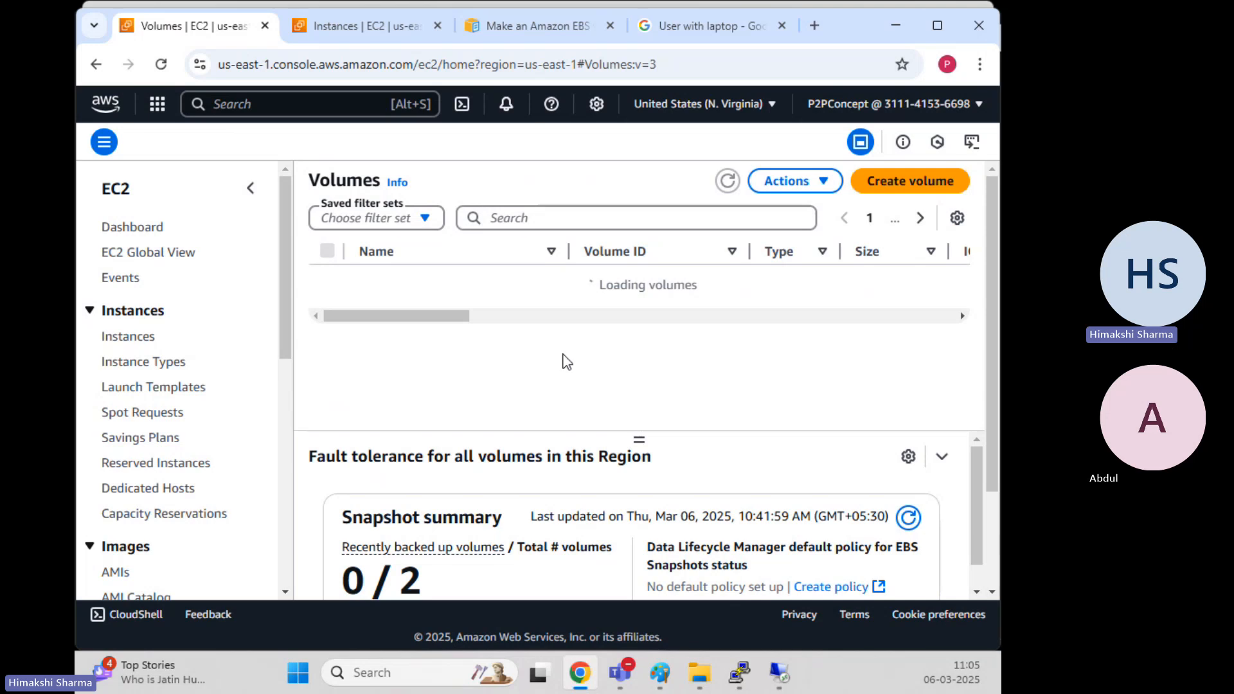
{"action": "left_click", "coordinate": [906, 187]}
{"action": "left_click", "coordinate": [302, 328]}
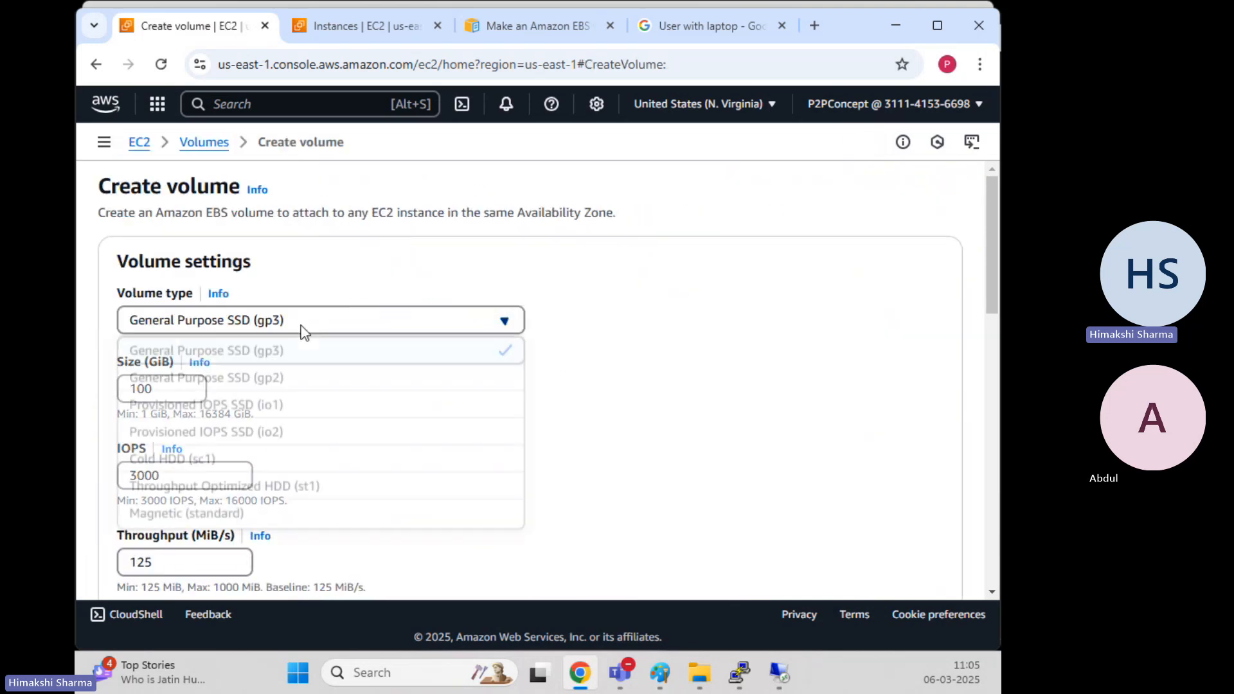
{"action": "left_click", "coordinate": [302, 330]}
{"action": "scroll", "coordinate": [316, 387], "scroll_direction": "down", "scroll_amount": 3}
{"action": "scroll", "coordinate": [317, 387], "scroll_direction": "up", "scroll_amount": 1}
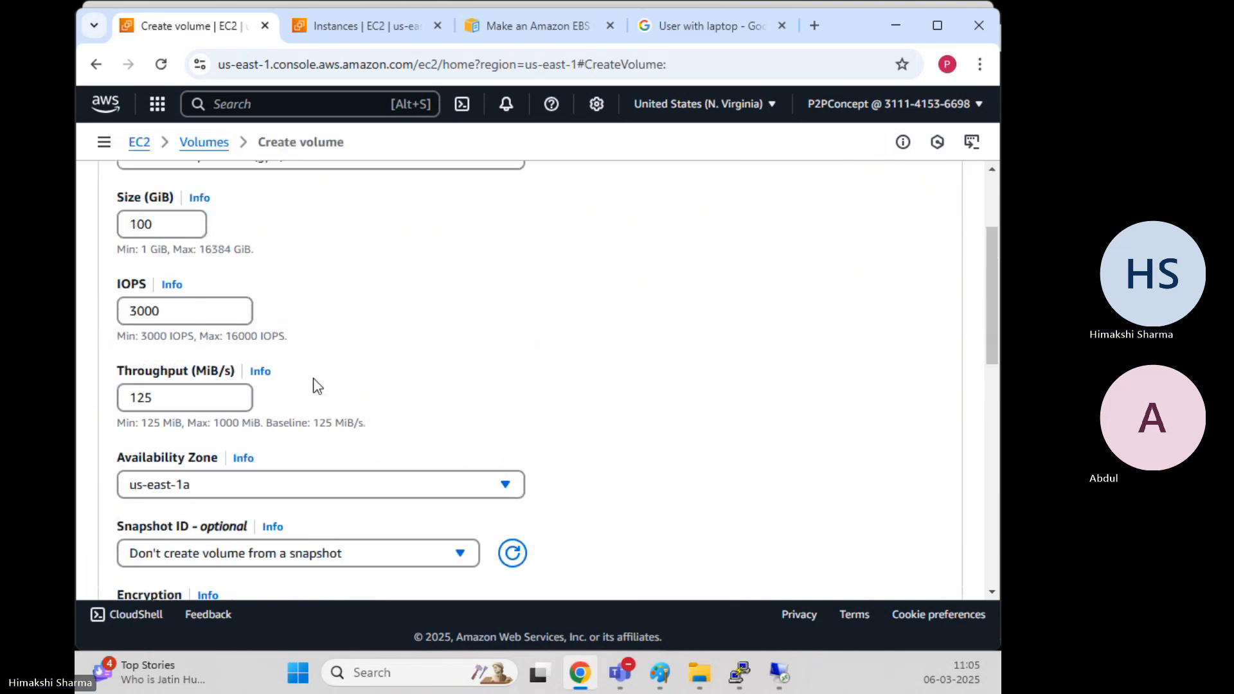
{"action": "scroll", "coordinate": [316, 386], "scroll_direction": "up", "scroll_amount": 2}
{"action": "left_click", "coordinate": [296, 329]}
{"action": "left_click", "coordinate": [257, 378]}
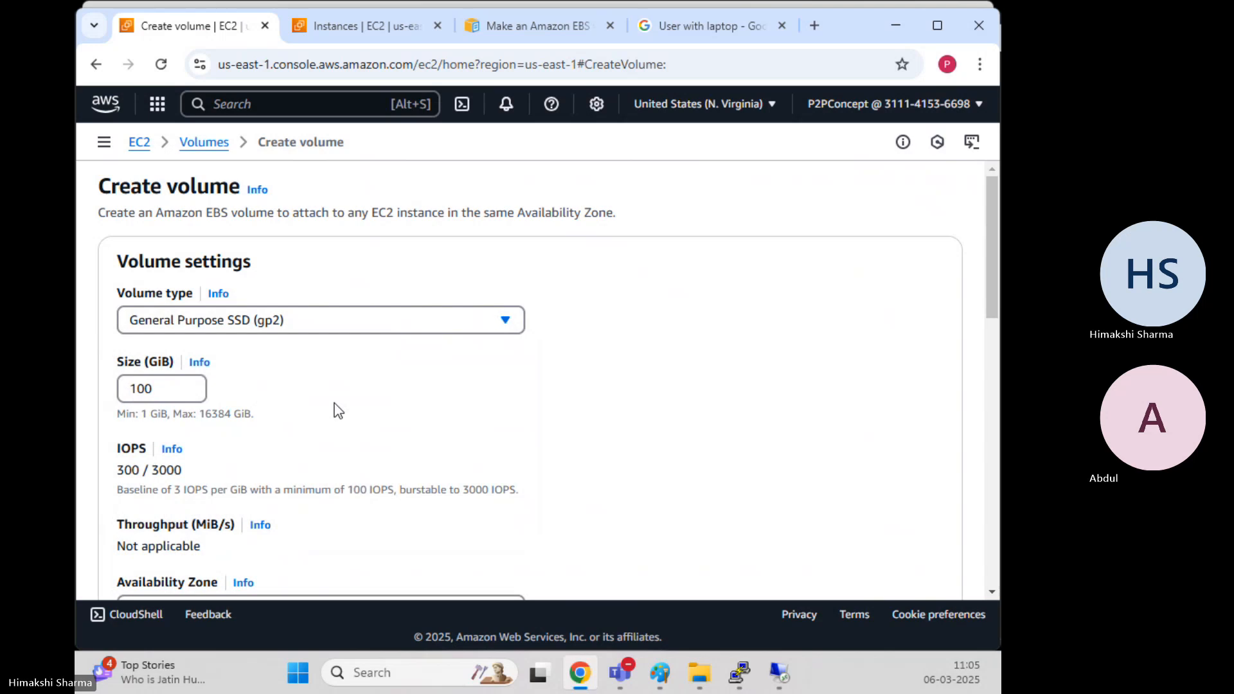
{"action": "left_click_drag", "start_coordinate": [183, 390], "coordinate": [87, 396]}
{"action": "type", "text": "4"}
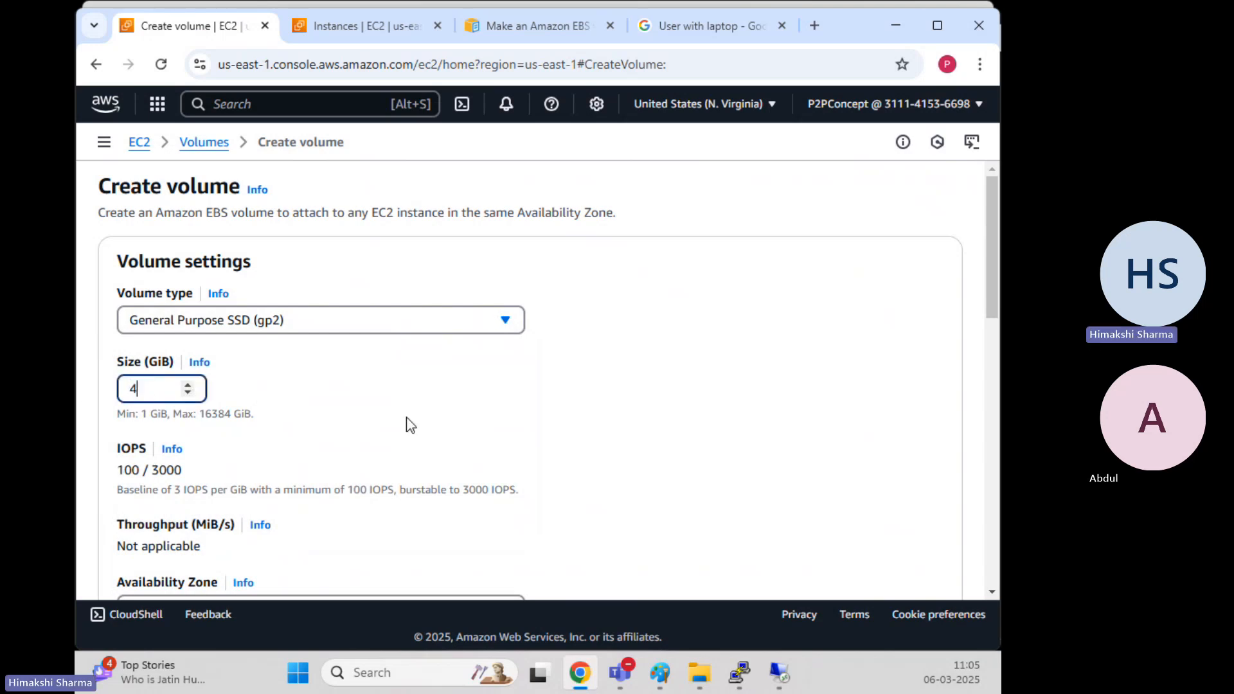
{"action": "left_click", "coordinate": [421, 403]}
Place it in us-east-1b, tag it Name = Third-Volume, and create the volume
{"action": "scroll", "coordinate": [424, 400], "scroll_direction": "down", "scroll_amount": 5}
{"action": "left_click", "coordinate": [254, 257]}
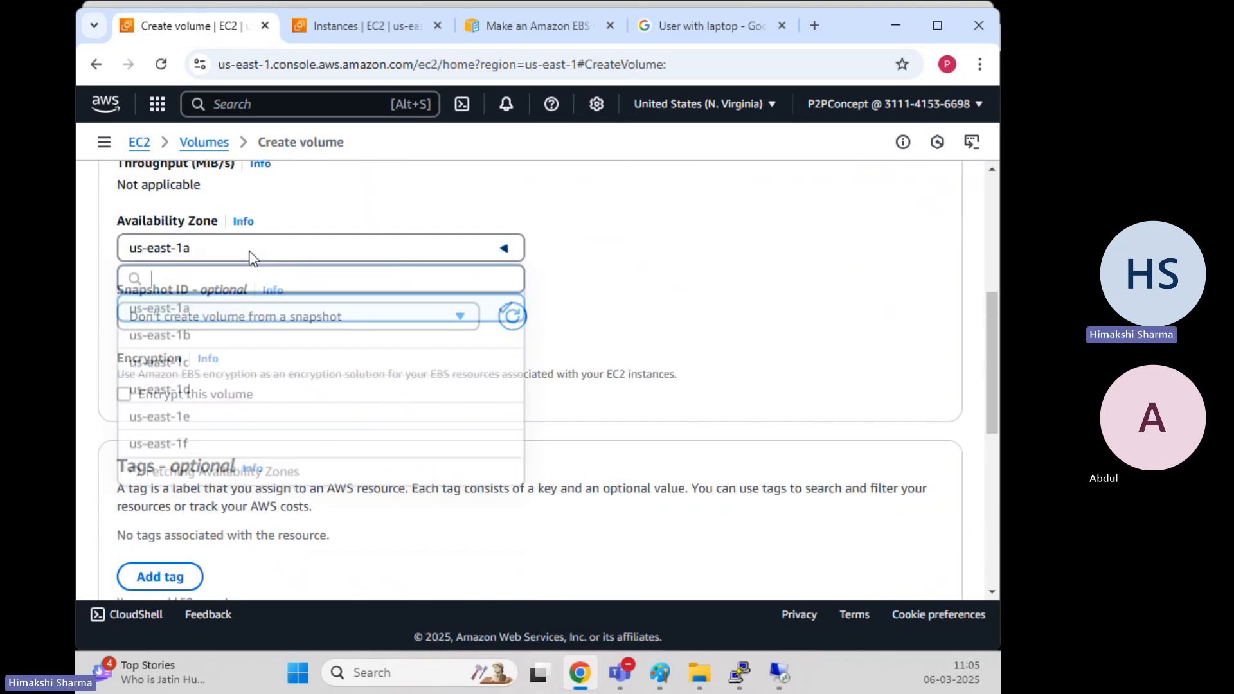
{"action": "left_click", "coordinate": [207, 338]}
{"action": "scroll", "coordinate": [653, 402], "scroll_direction": "down", "scroll_amount": 4}
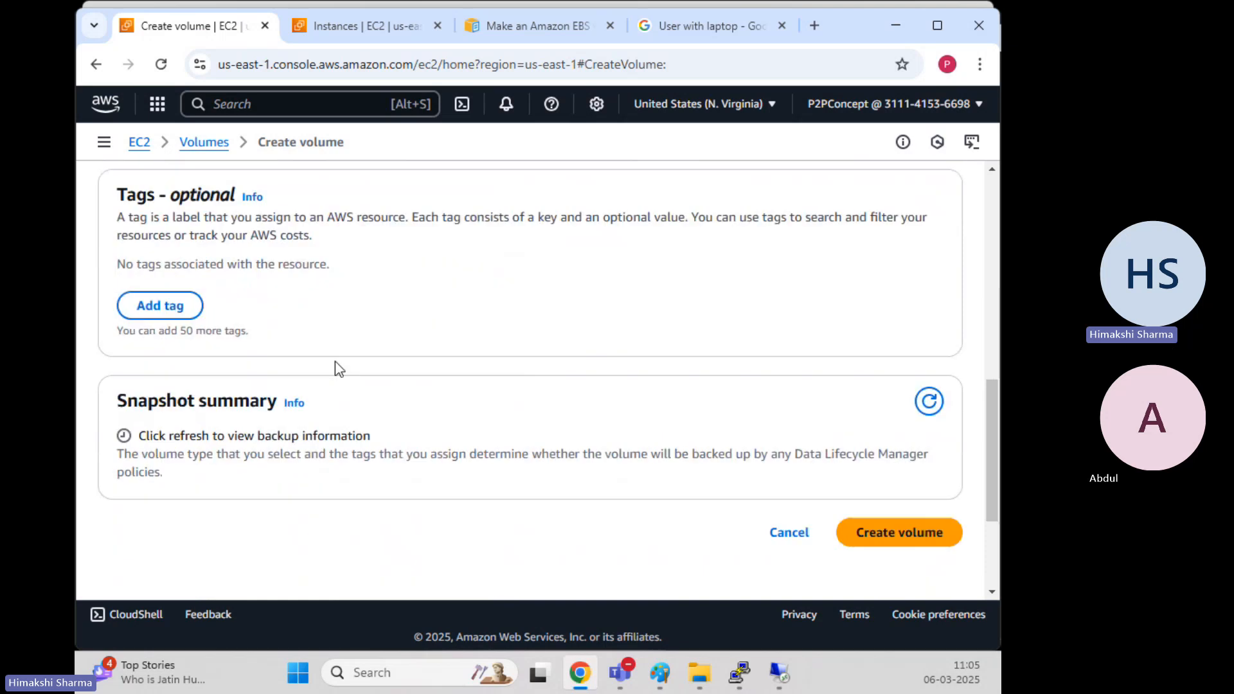
{"action": "left_click", "coordinate": [157, 306]}
{"action": "left_click", "coordinate": [219, 301]}
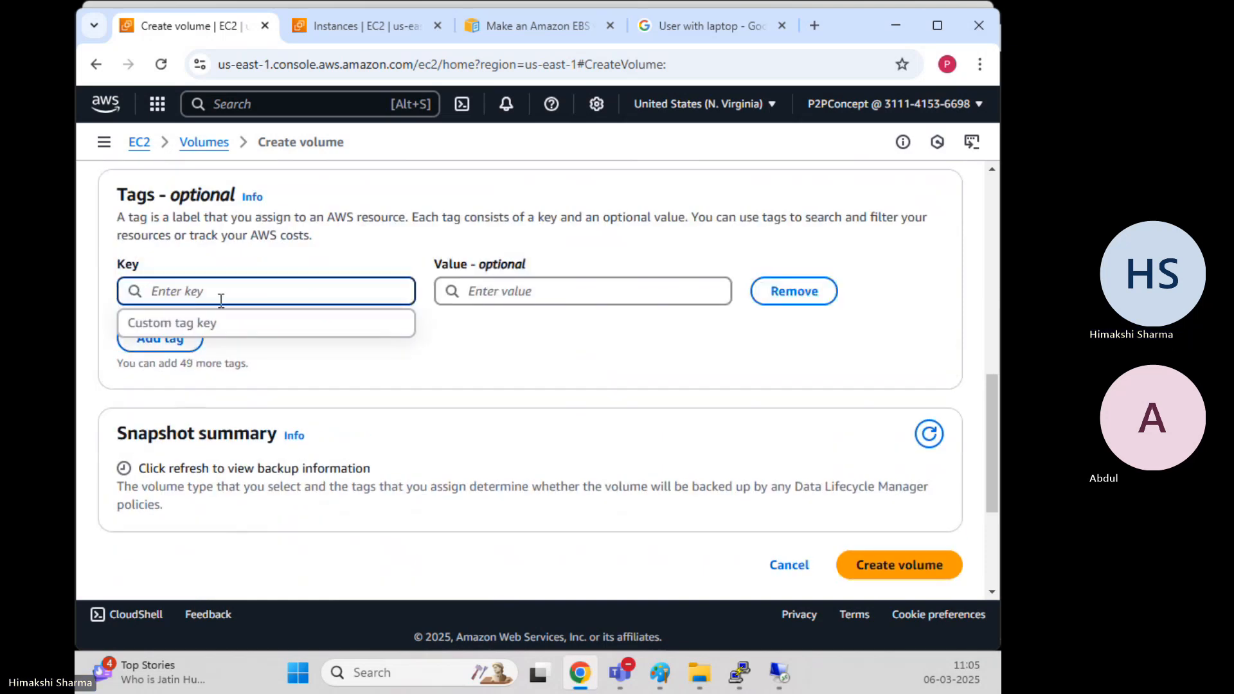
{"action": "type", "text": "Name"}
{"action": "key", "text": "Tab"}
{"action": "type", "text": "Th"}
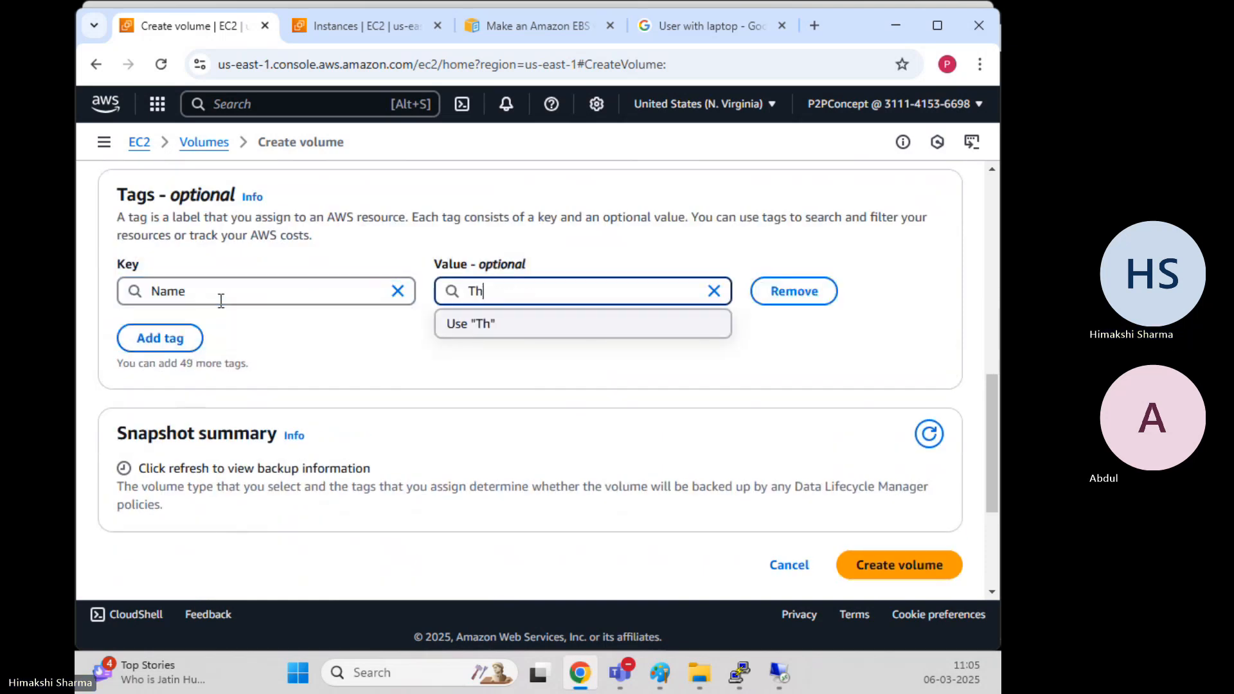
{"action": "type", "text": "ird-Volume"}
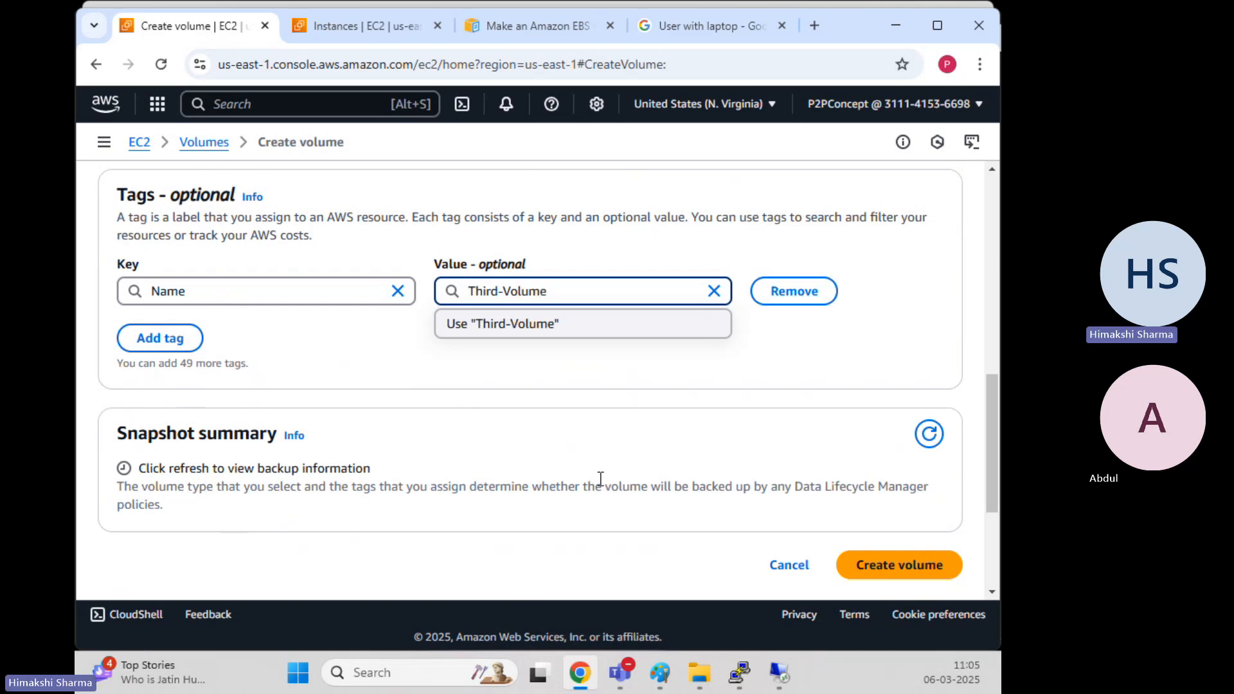
{"action": "scroll", "coordinate": [601, 479], "scroll_direction": "down", "scroll_amount": 4}
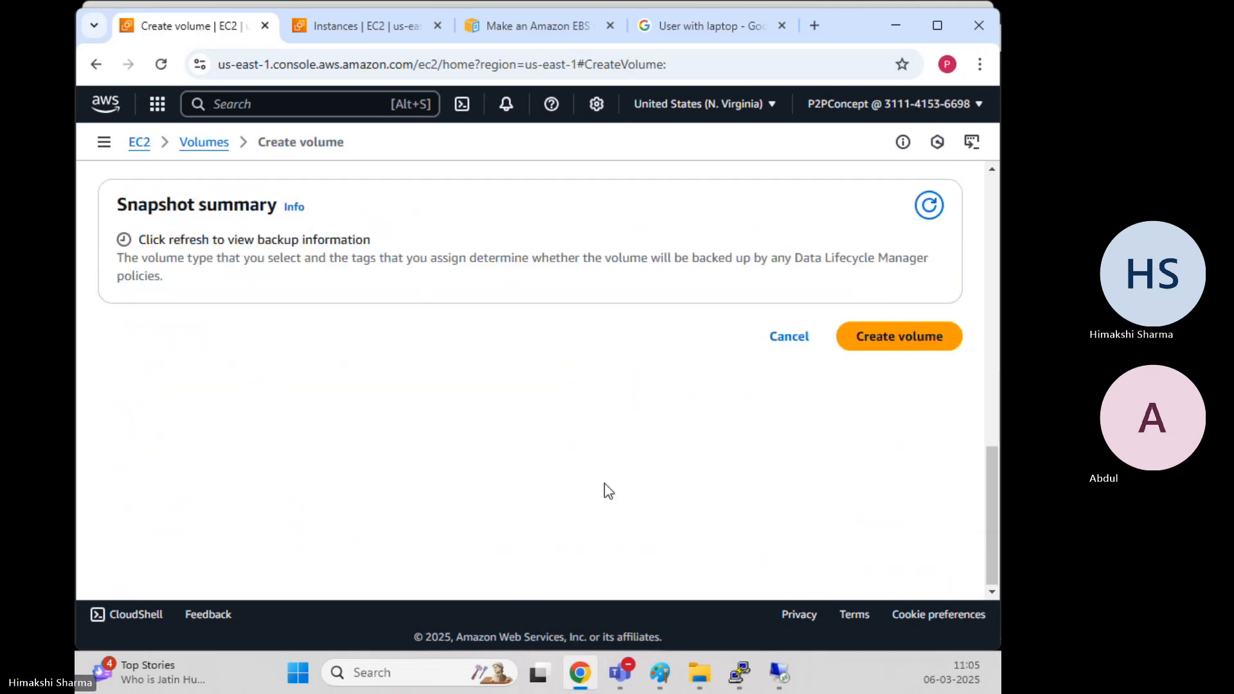
{"action": "left_click", "coordinate": [929, 344]}
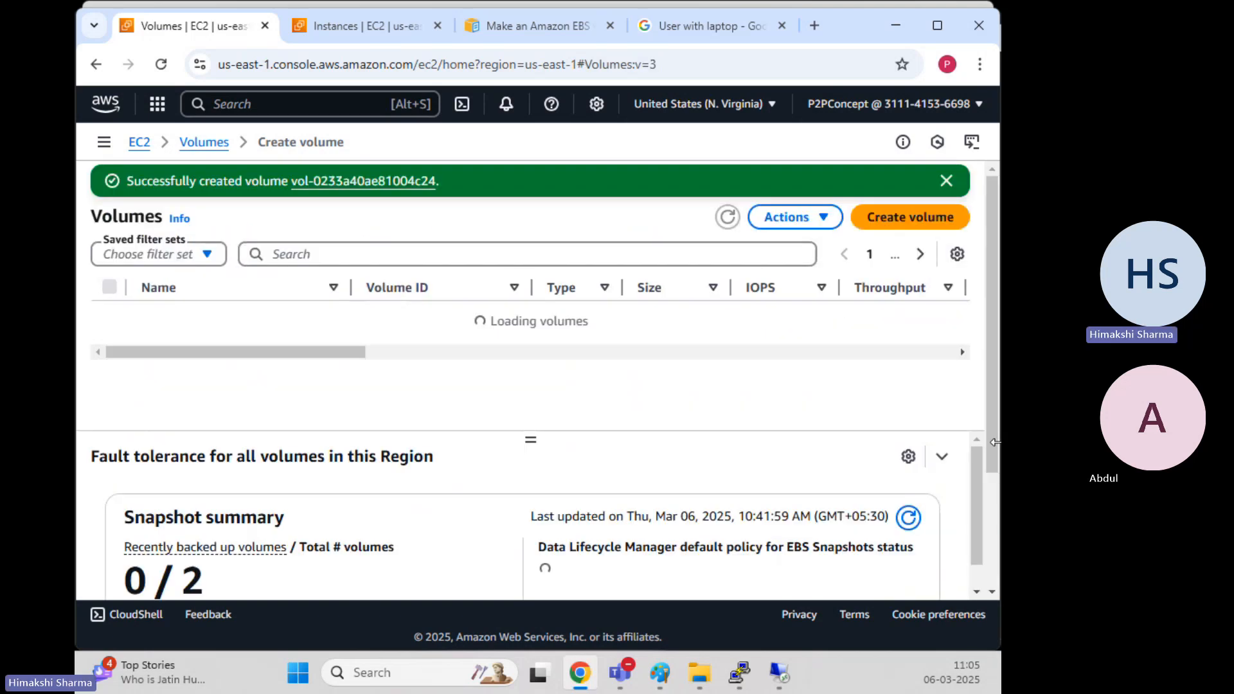
Attach the 4 GiB Third-Volume to the Windows-EC2 instance as device xvdc
{"action": "left_click", "coordinate": [727, 219]}
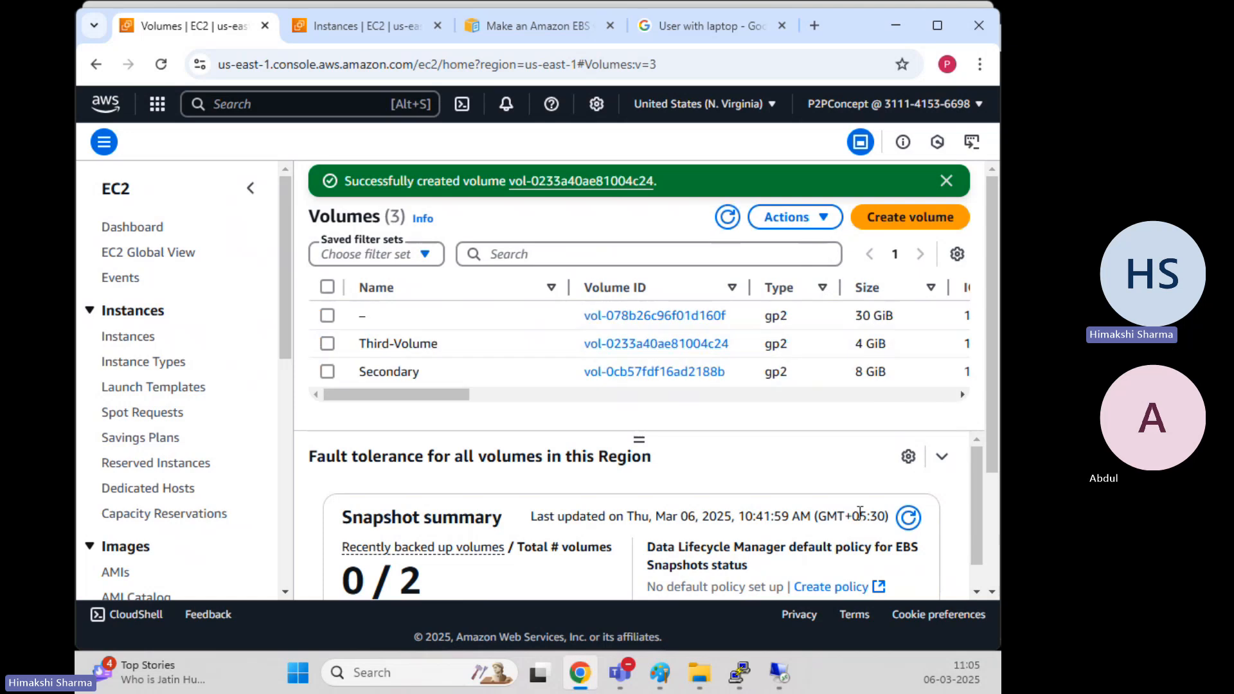
{"action": "left_click", "coordinate": [330, 345]}
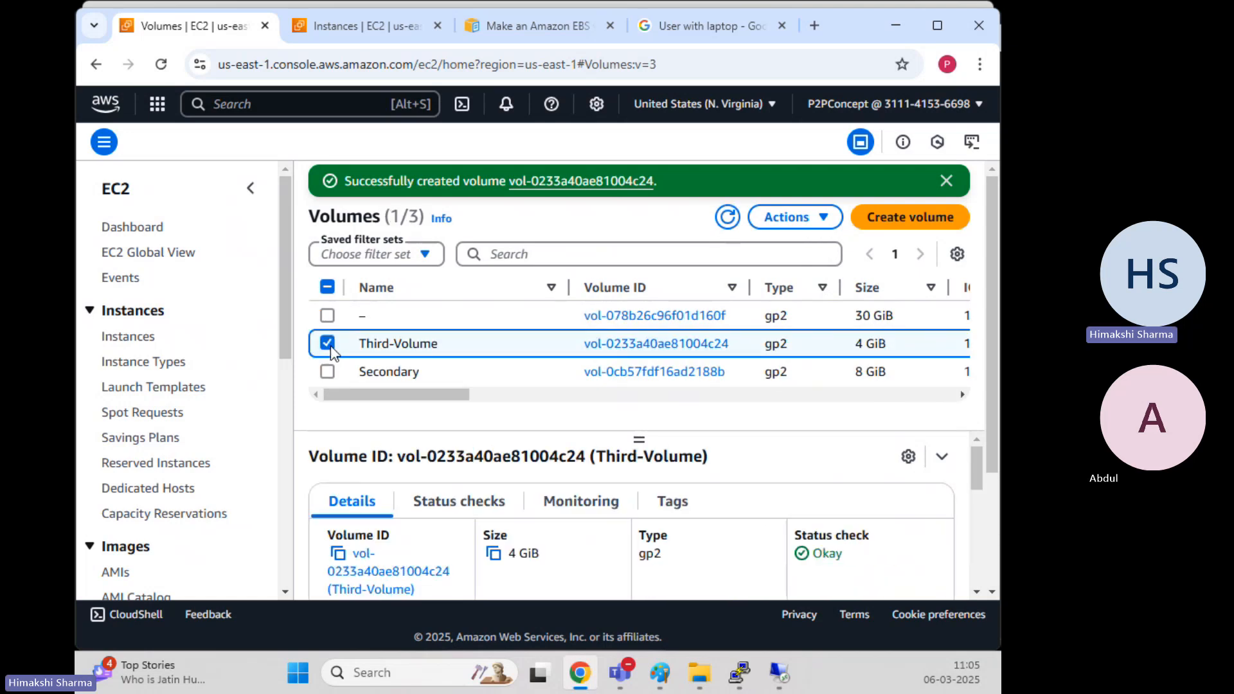
{"action": "left_click", "coordinate": [781, 218]}
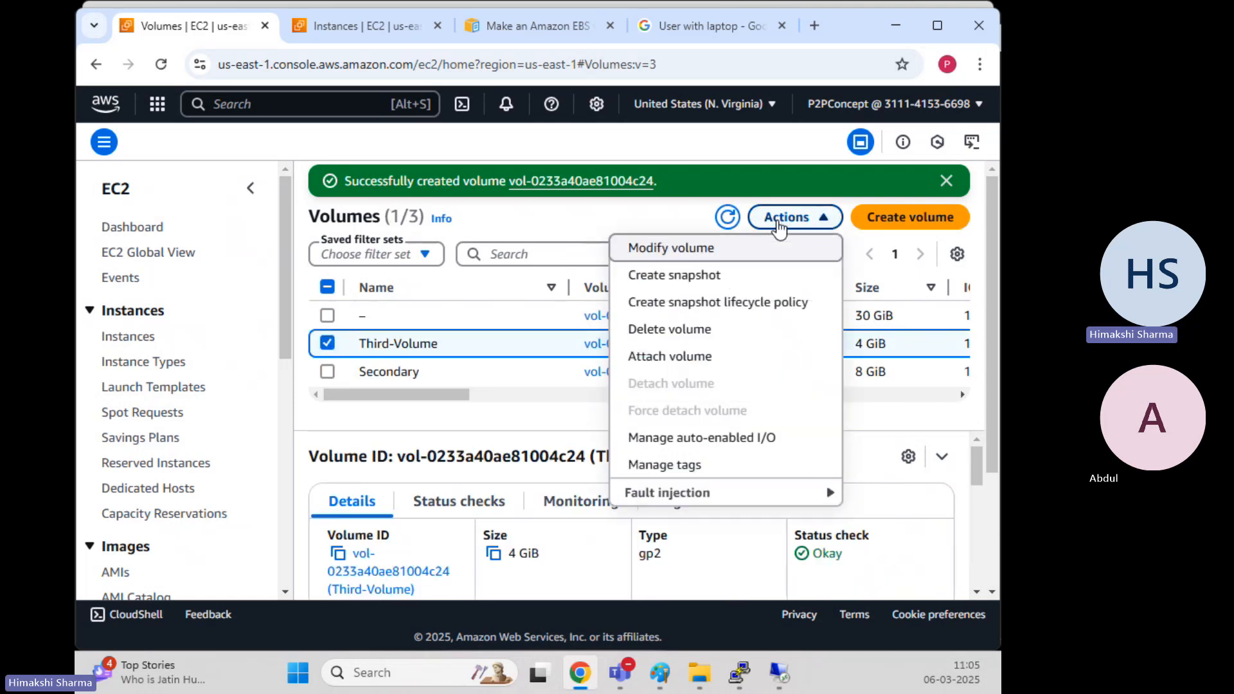
{"action": "left_click", "coordinate": [697, 353]}
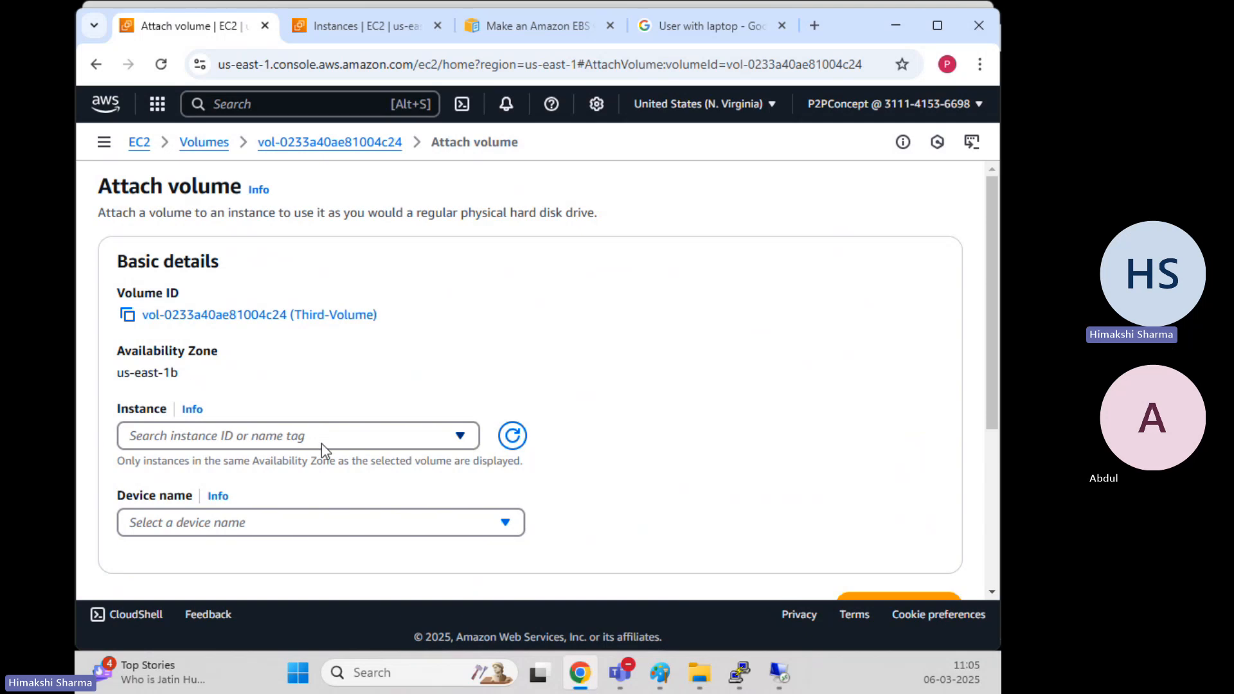
{"action": "left_click", "coordinate": [295, 436]}
{"action": "left_click", "coordinate": [254, 504]}
{"action": "scroll", "coordinate": [598, 460], "scroll_direction": "down", "scroll_amount": 3}
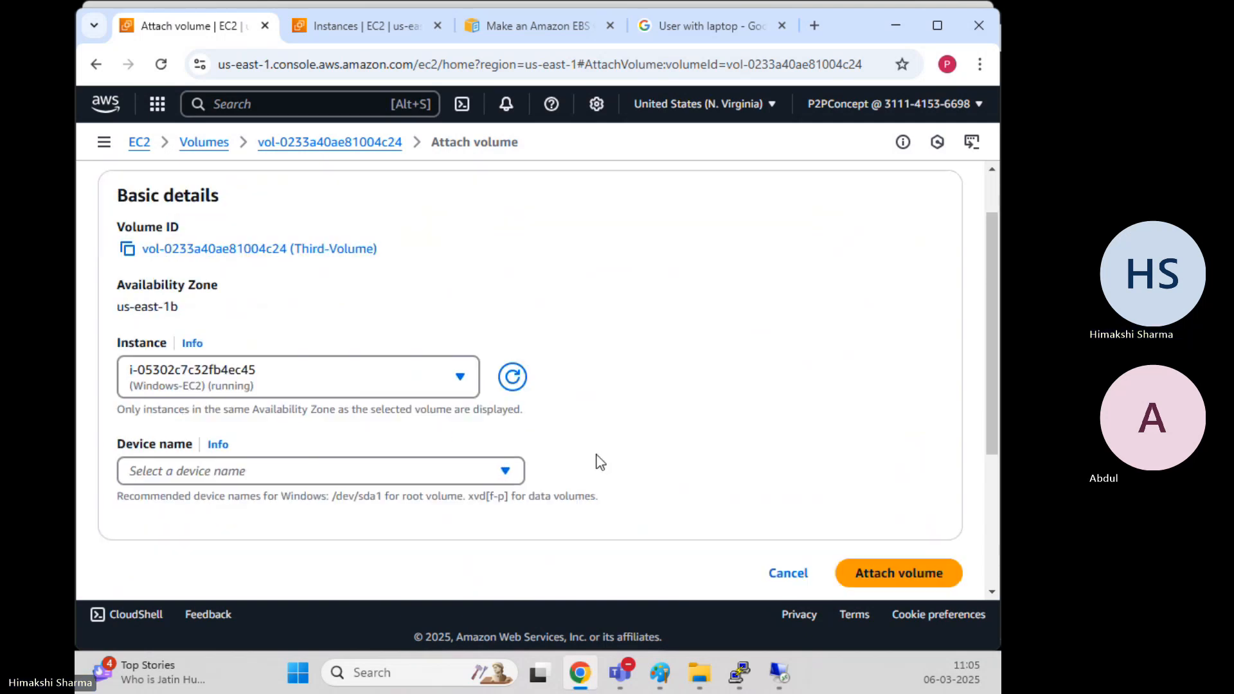
{"action": "left_click", "coordinate": [192, 357]}
{"action": "scroll", "coordinate": [250, 462], "scroll_direction": "down", "scroll_amount": 2}
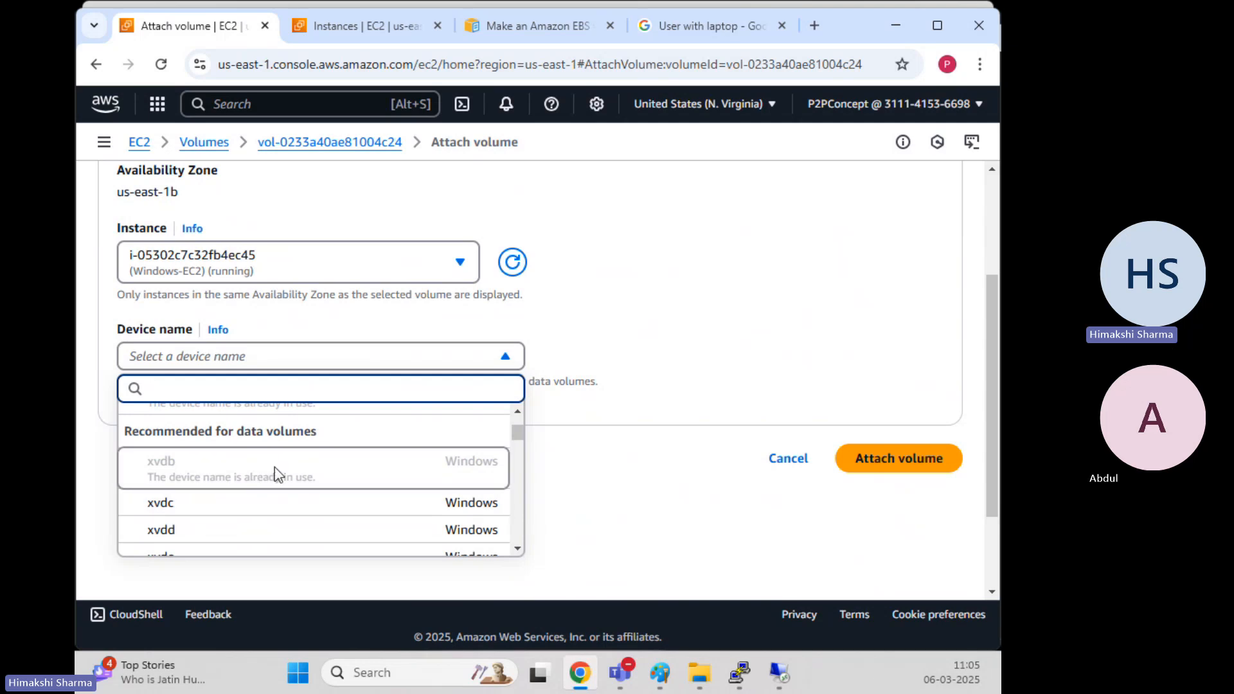
{"action": "left_click", "coordinate": [213, 504]}
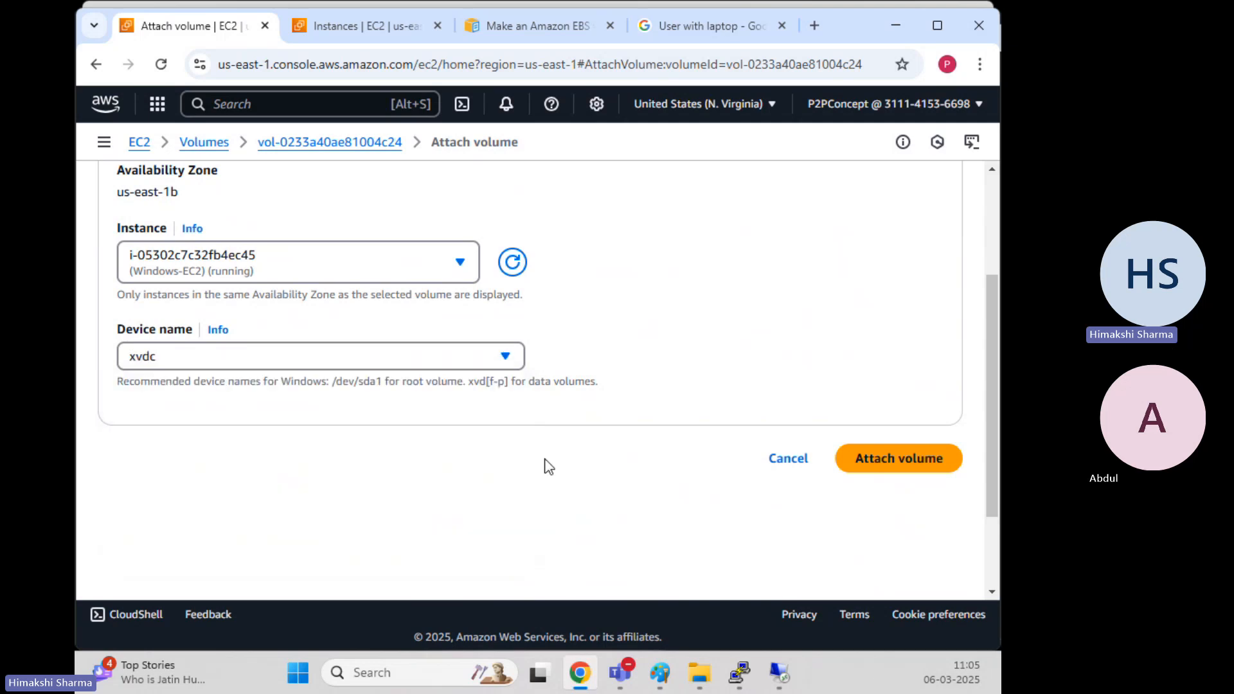
{"action": "left_click", "coordinate": [872, 458]}
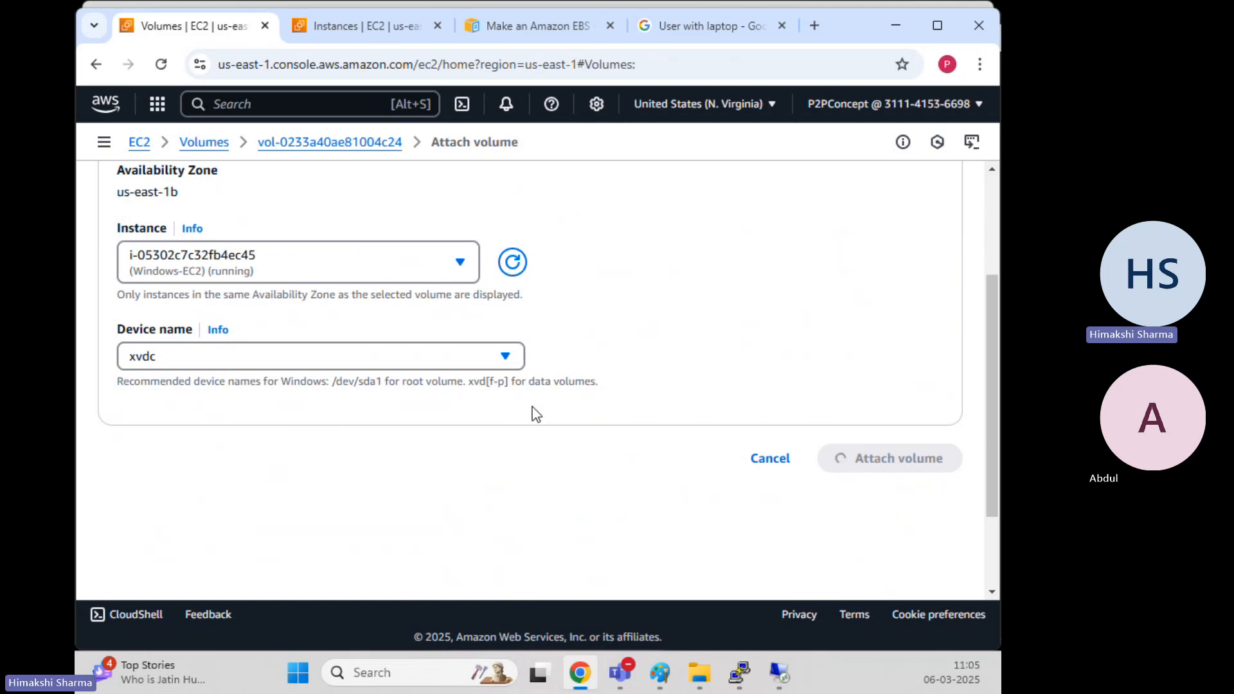
{"action": "left_click", "coordinate": [785, 673]}
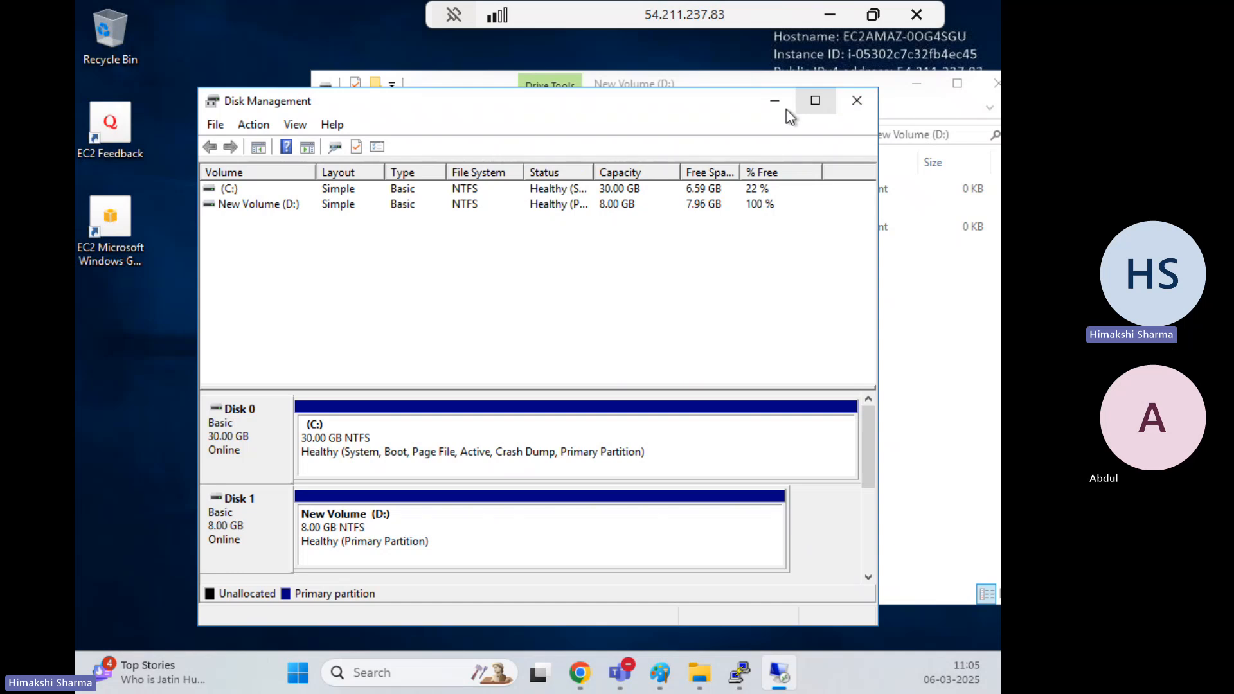
Bring the offline Disk 2 online and initialize it as MBR
{"action": "left_click", "coordinate": [815, 100]}
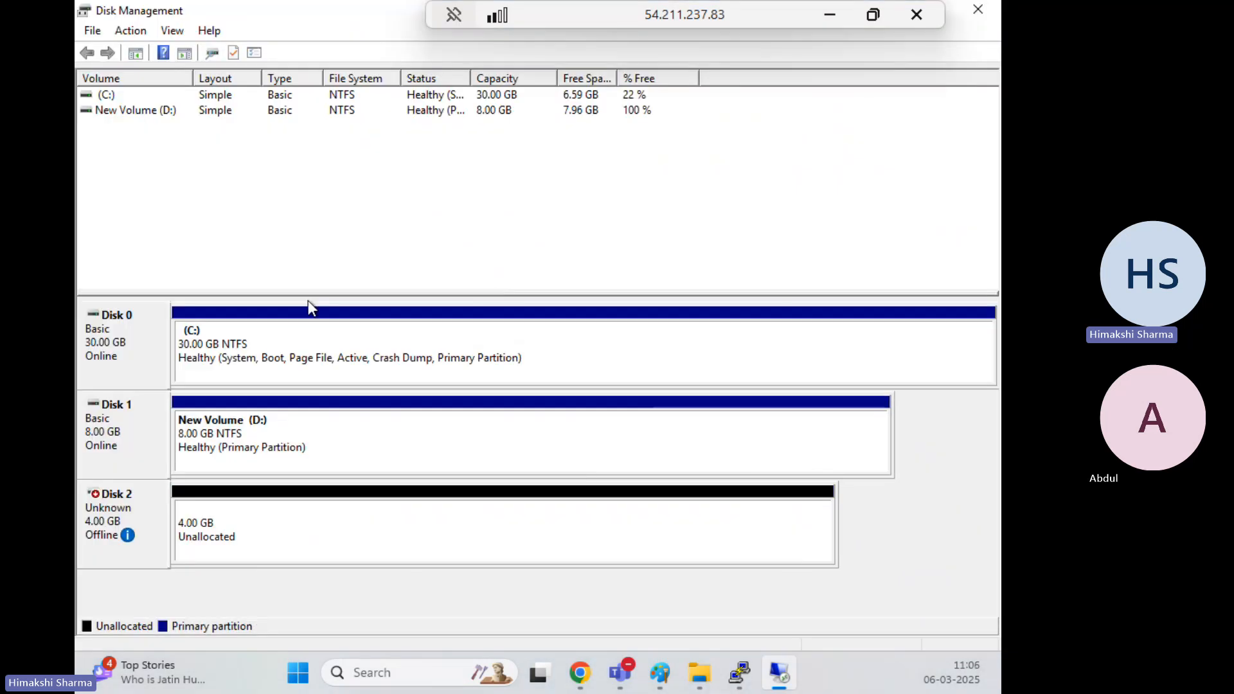
{"action": "right_click", "coordinate": [123, 511]}
{"action": "left_click", "coordinate": [162, 527]}
{"action": "right_click", "coordinate": [144, 524]}
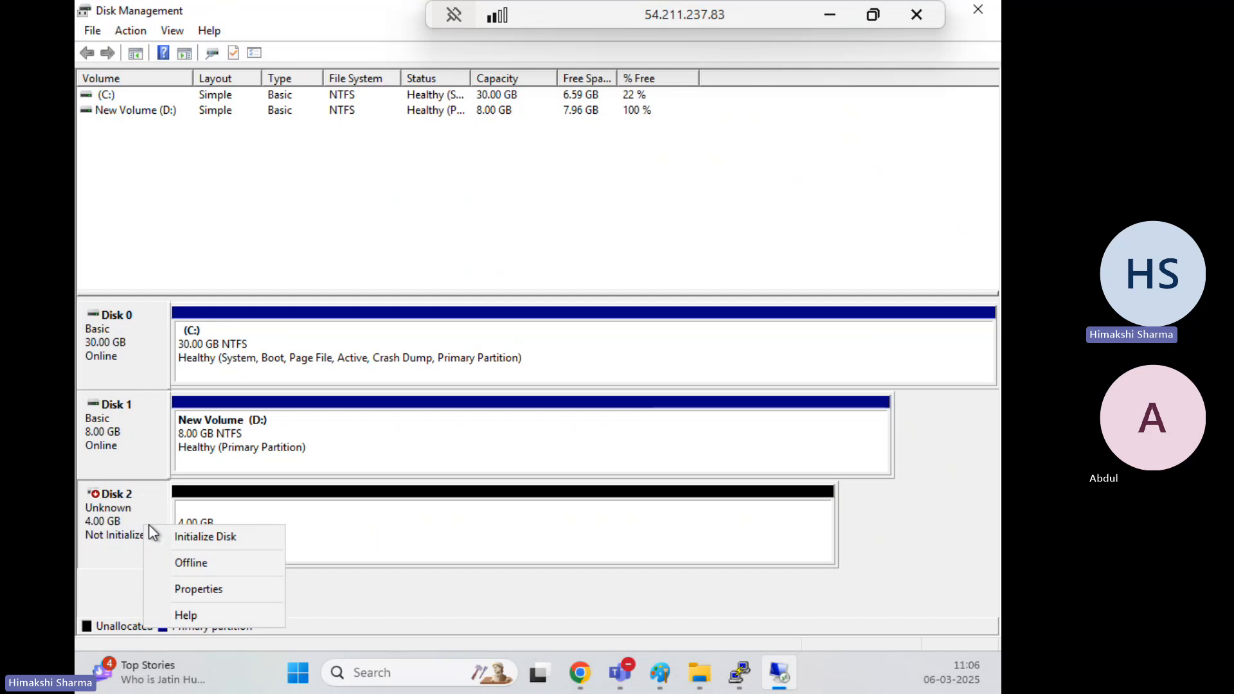
{"action": "left_click", "coordinate": [187, 540]}
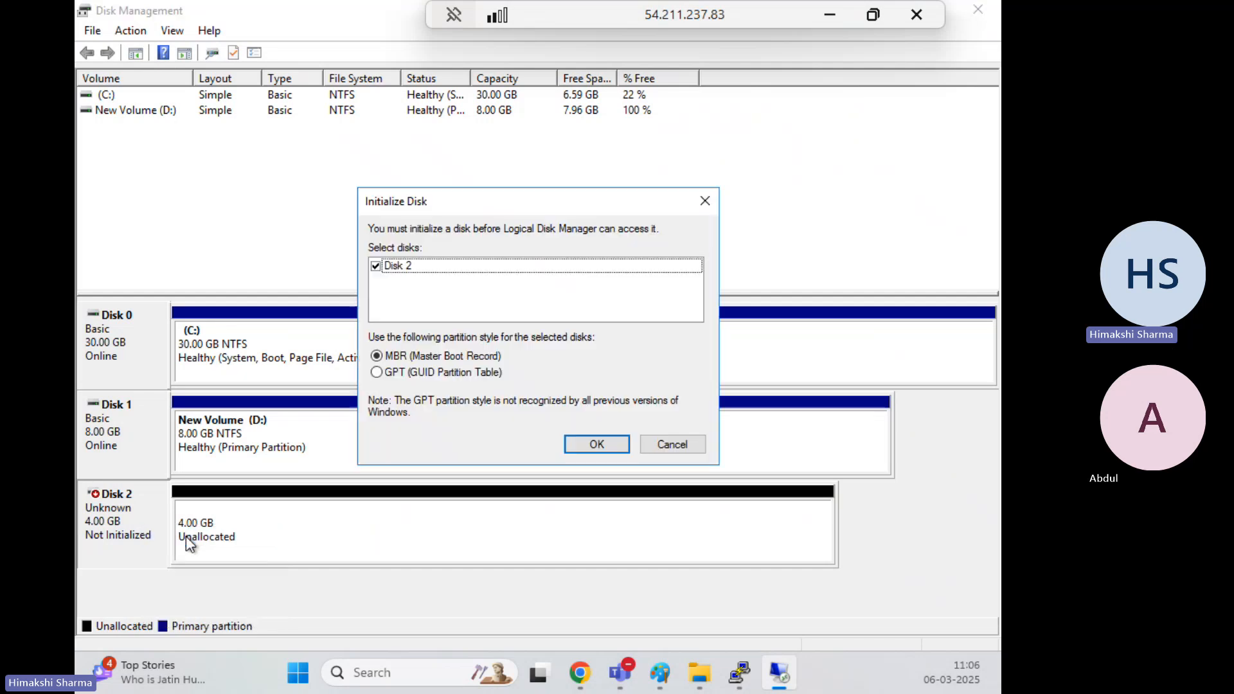
{"action": "left_click", "coordinate": [598, 444]}
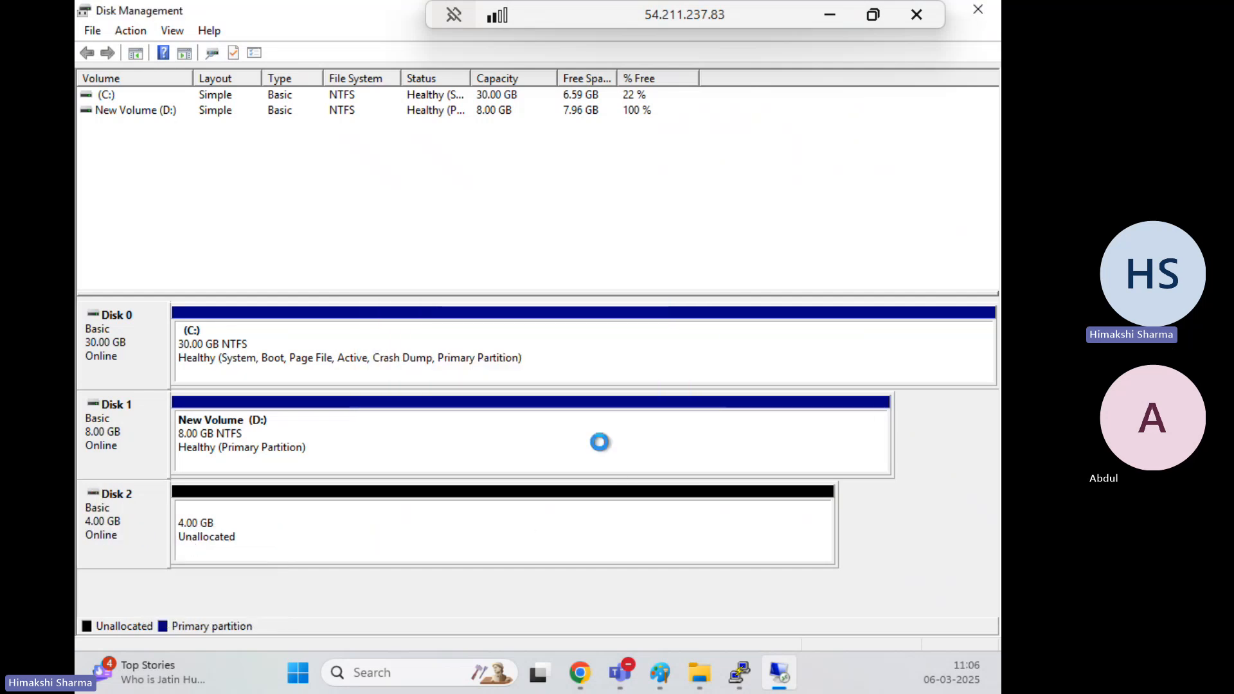
Create a full 4093 MB NTFS simple volume on Disk 2 with the suggested drive letter
{"action": "right_click", "coordinate": [232, 527]}
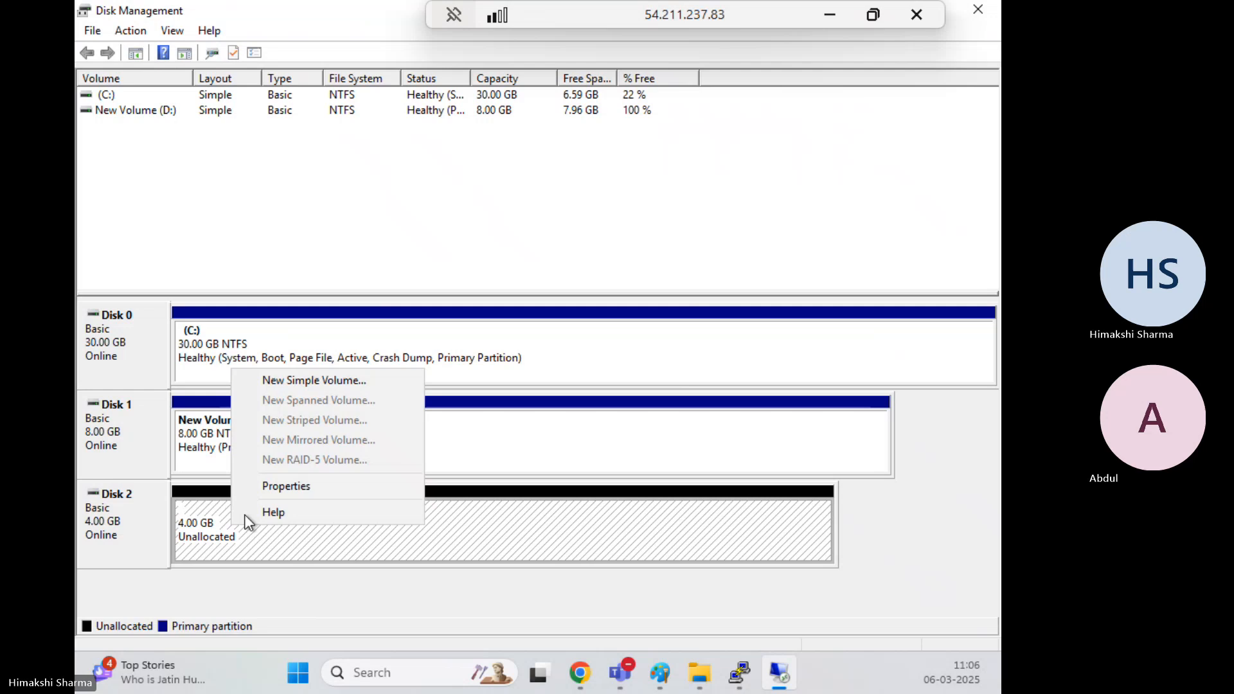
{"action": "left_click", "coordinate": [300, 383]}
{"action": "left_click", "coordinate": [429, 421]}
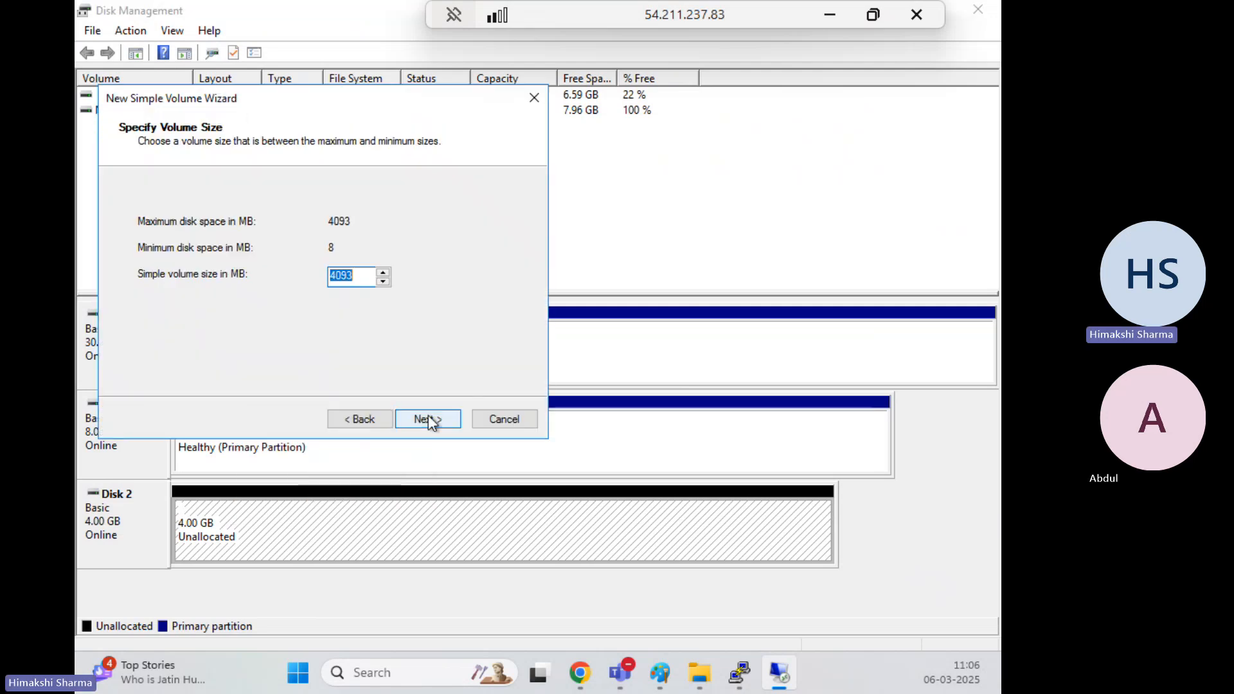
{"action": "left_click", "coordinate": [428, 419]}
{"action": "left_click", "coordinate": [429, 419]}
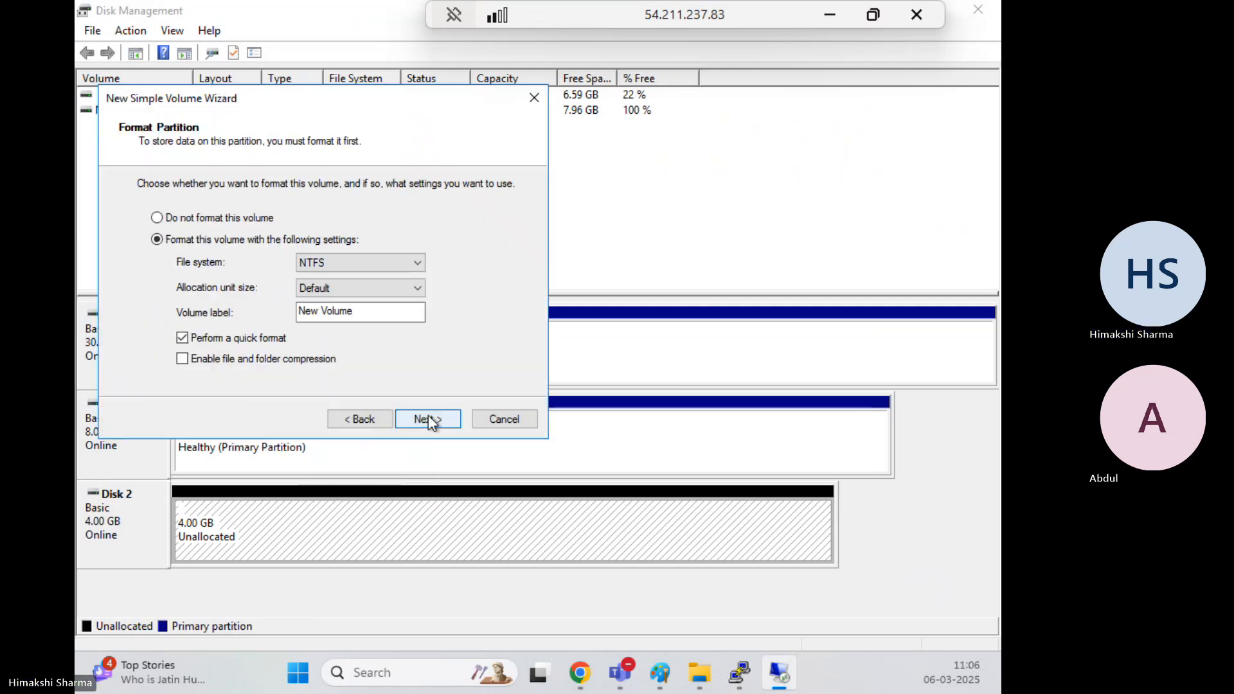
{"action": "left_click", "coordinate": [428, 419]}
{"action": "left_click", "coordinate": [427, 419]}
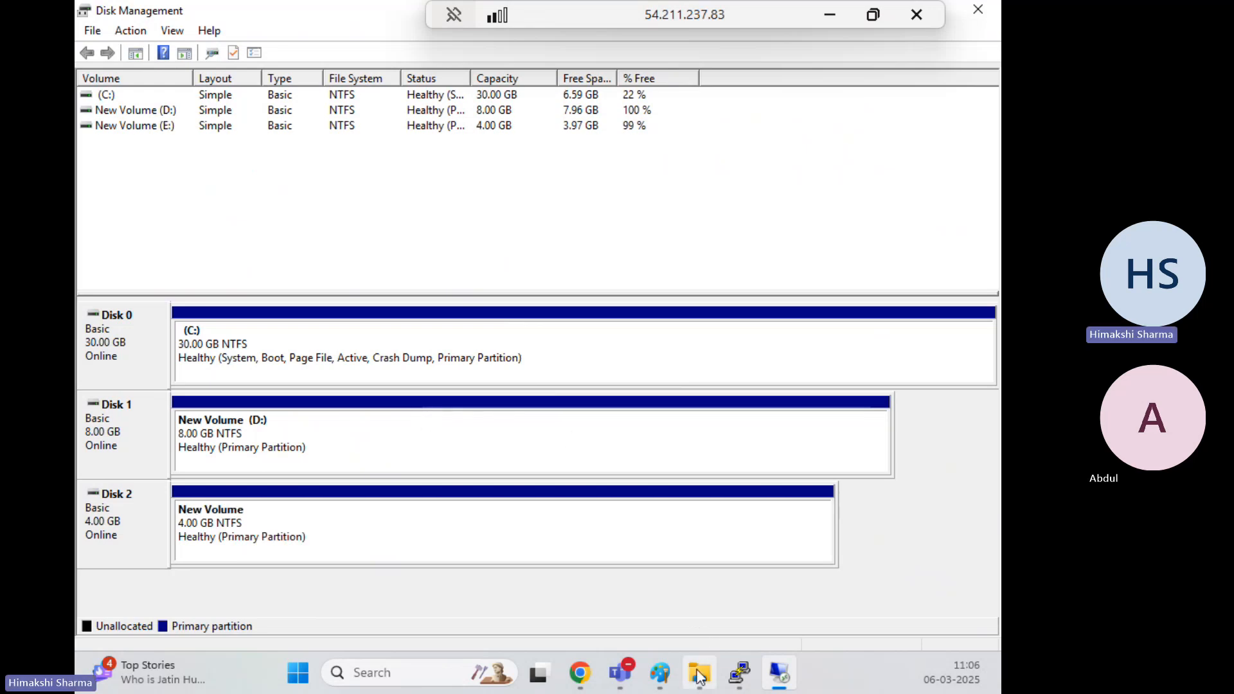
Bring the remote File Explorer forward and open New Volume (D:) from This PC
{"action": "mouse_move", "coordinate": [700, 677]}
{"action": "left_click", "coordinate": [680, 543]}
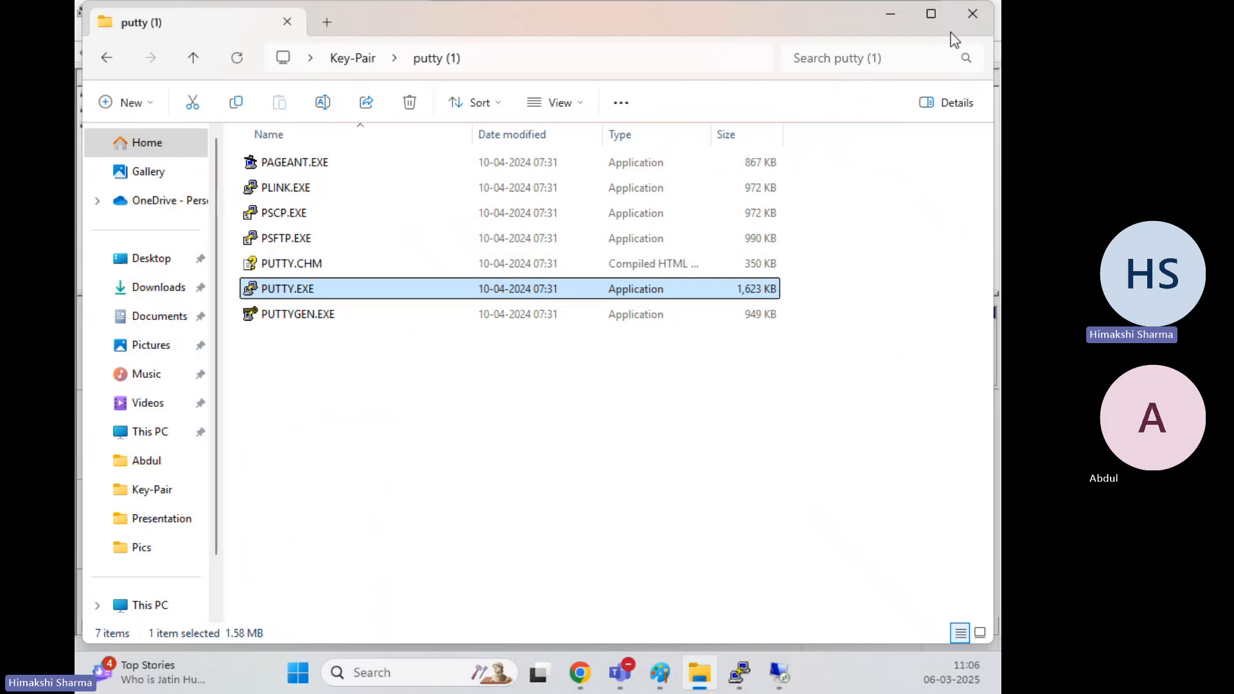
{"action": "left_click", "coordinate": [892, 18]}
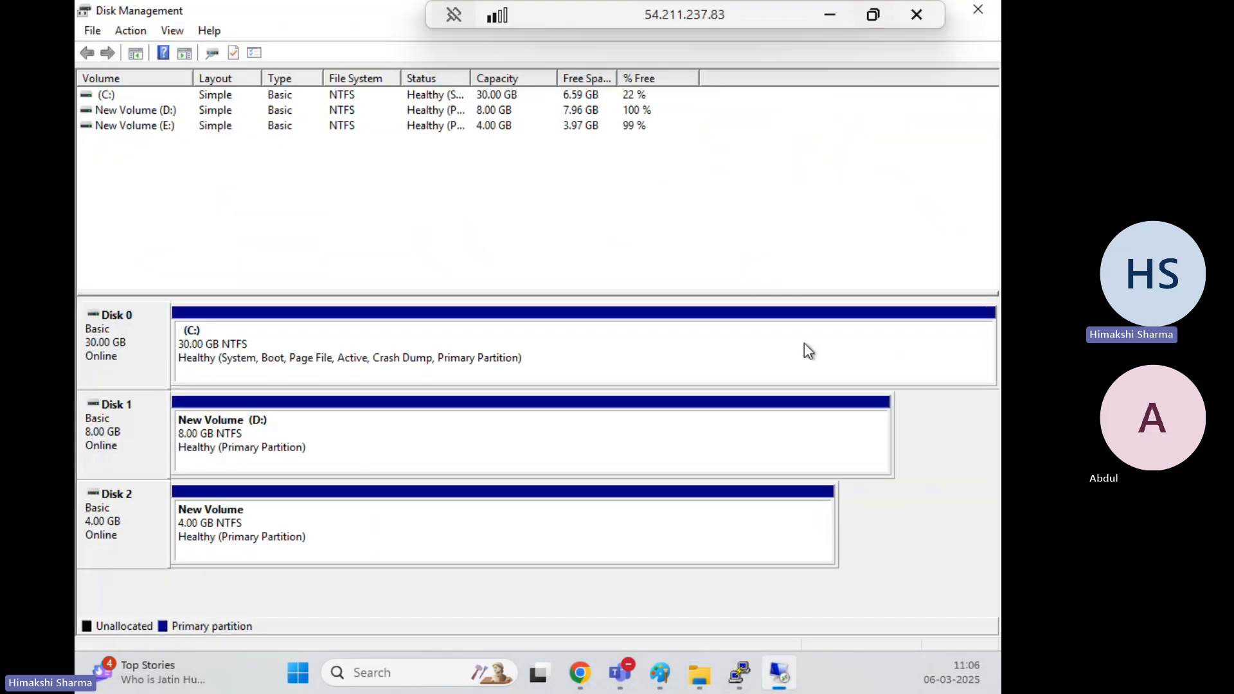
{"action": "left_click", "coordinate": [873, 14]}
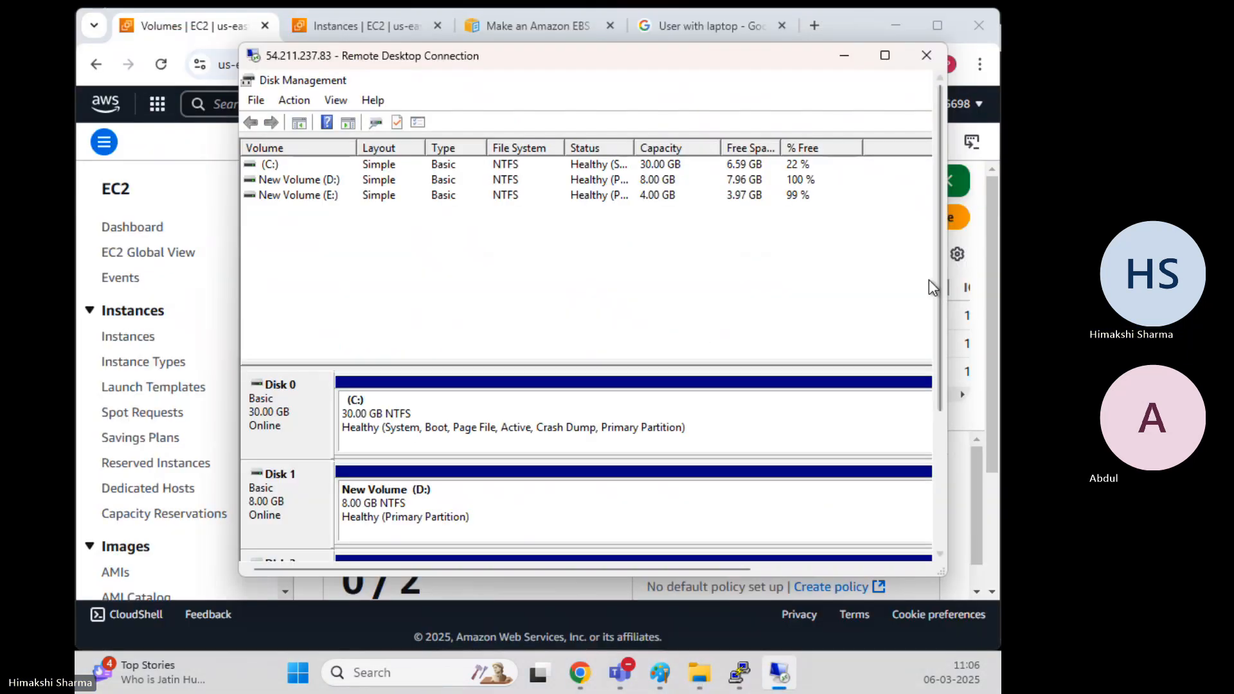
{"action": "left_click_drag", "start_coordinate": [940, 280], "coordinate": [835, 457]}
{"action": "left_click", "coordinate": [437, 532]}
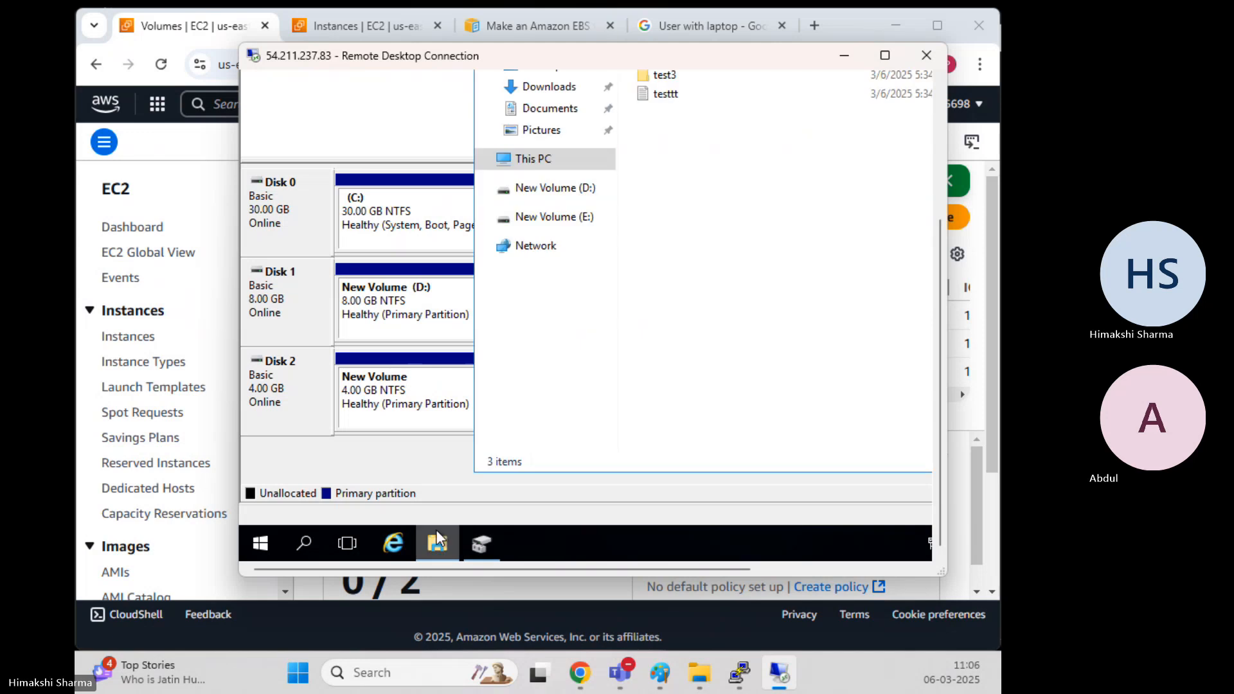
{"action": "left_click", "coordinate": [885, 57]}
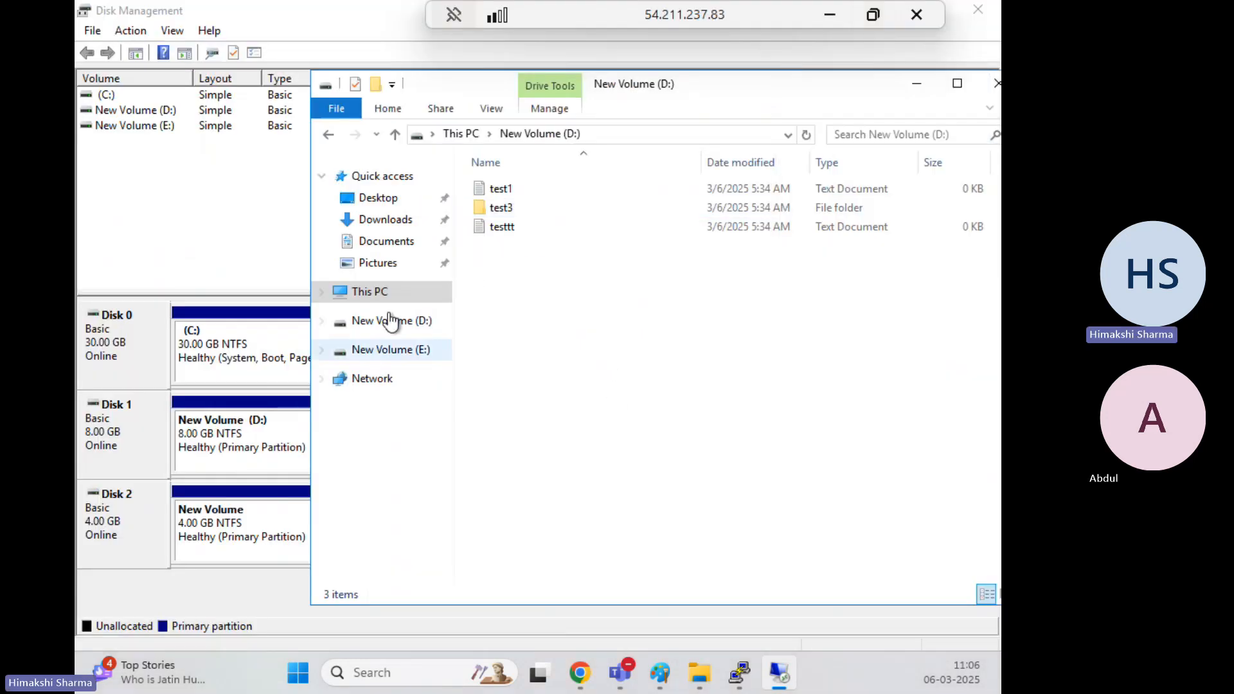
{"action": "left_click", "coordinate": [361, 294]}
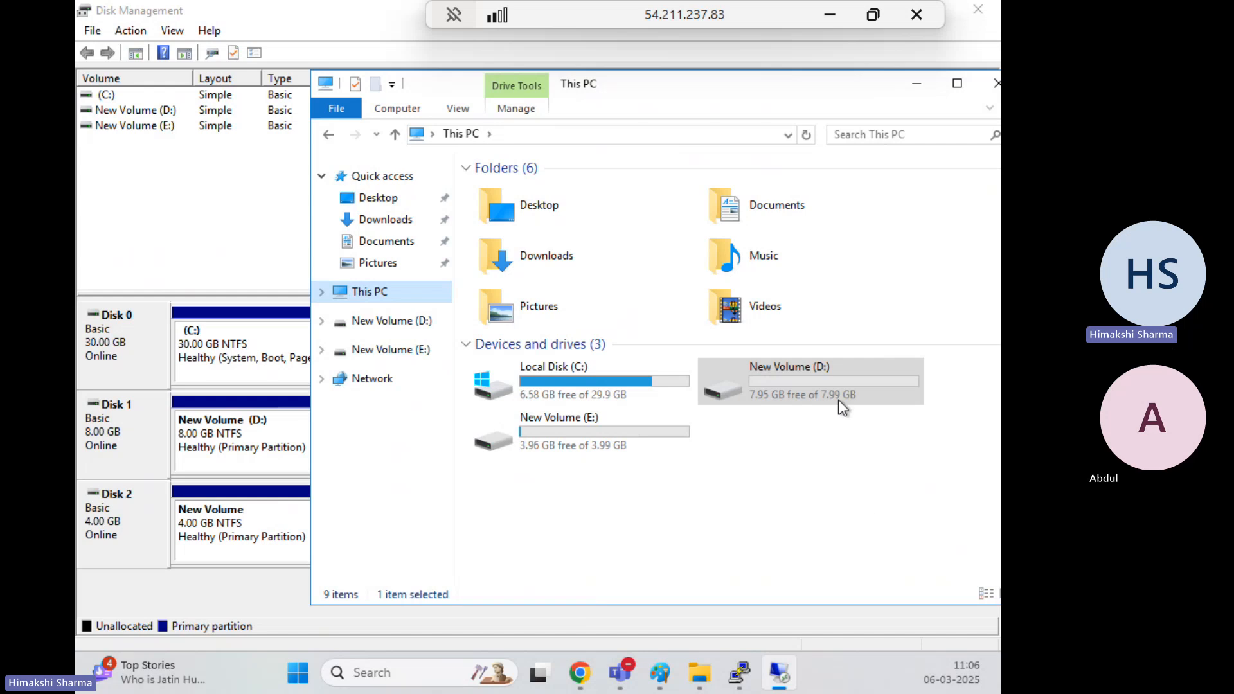
{"action": "double_click", "coordinate": [839, 394]}
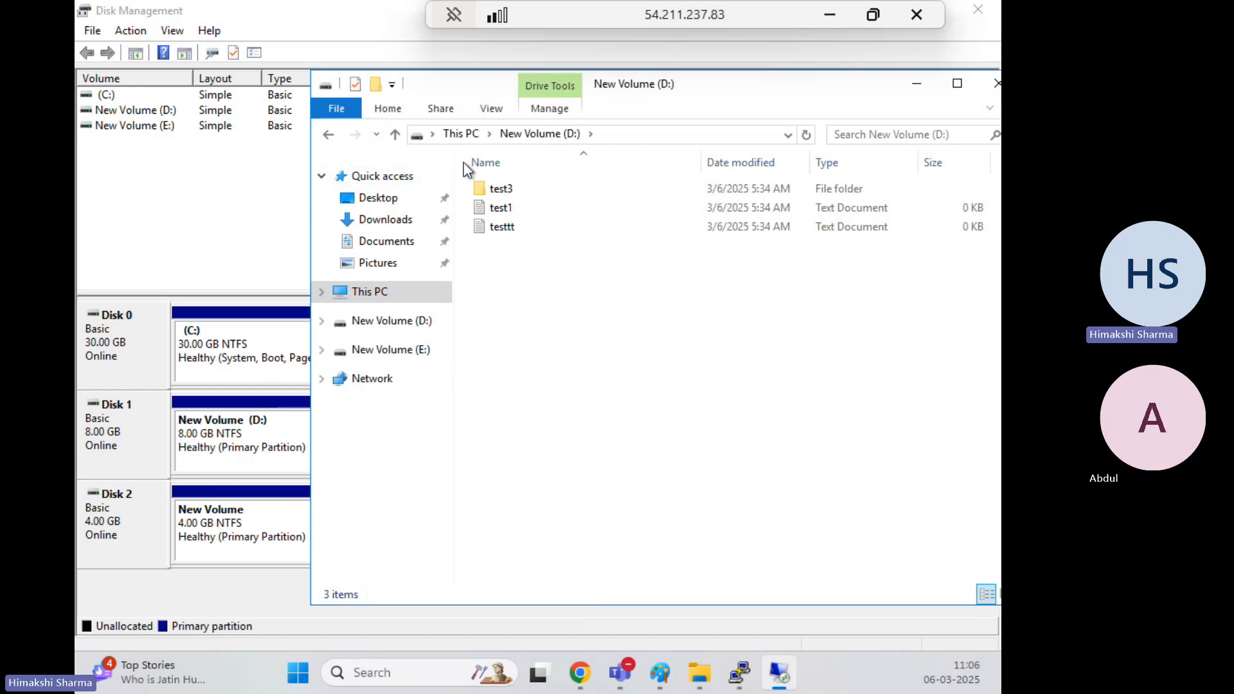
Move test1, testtt and test3 from D: into New Volume (E:), confirming D: is now empty
{"action": "left_click", "coordinate": [513, 210]}
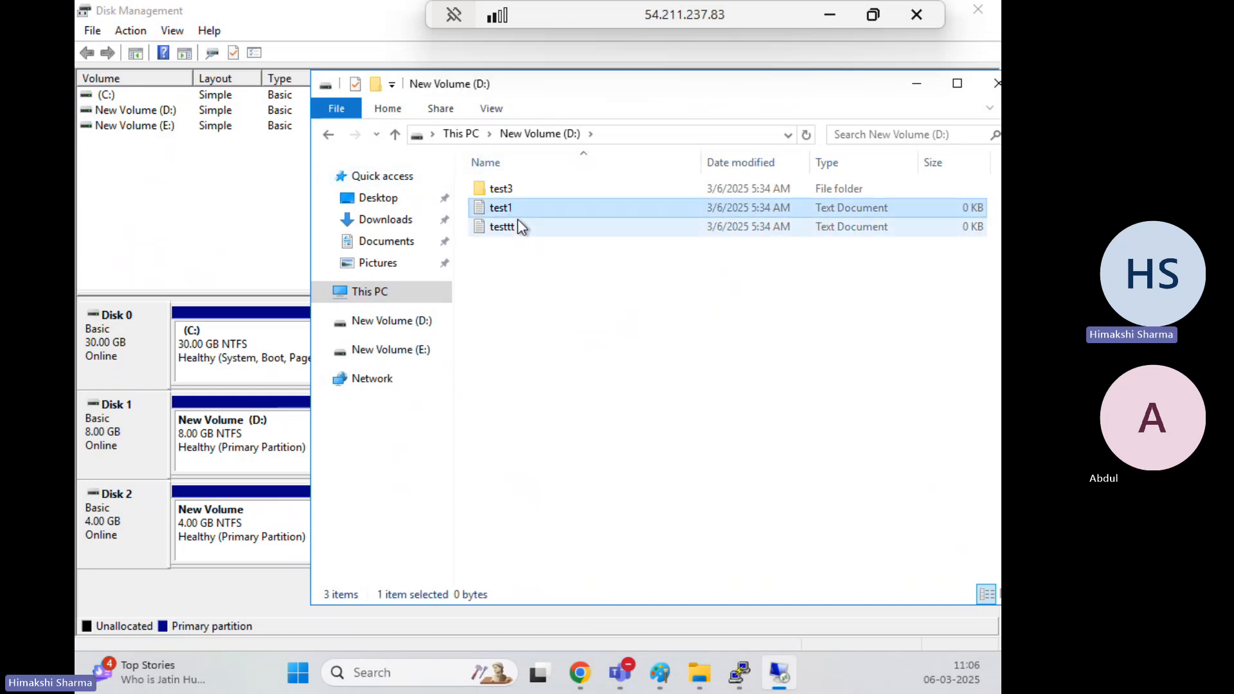
{"action": "left_click", "coordinate": [518, 224], "text": "shift"}
{"action": "left_click", "coordinate": [522, 189], "text": "ctrl"}
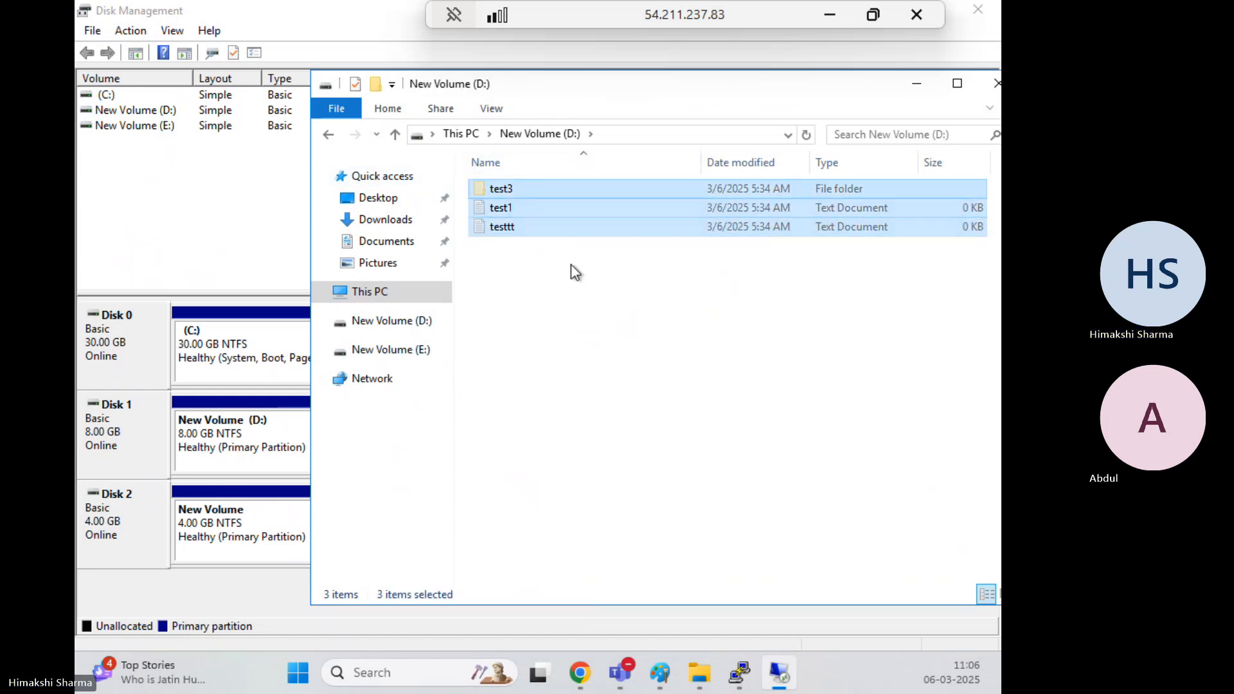
{"action": "left_click", "coordinate": [410, 350]}
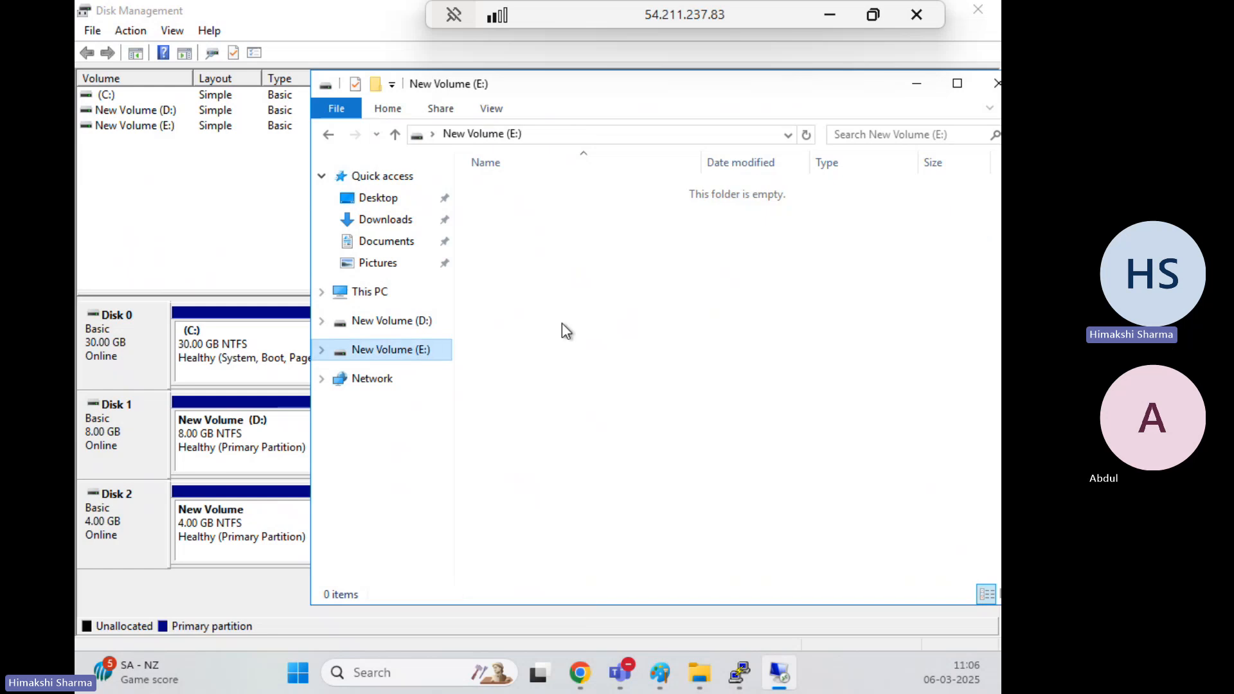
{"action": "key", "text": "ctrl+v"}
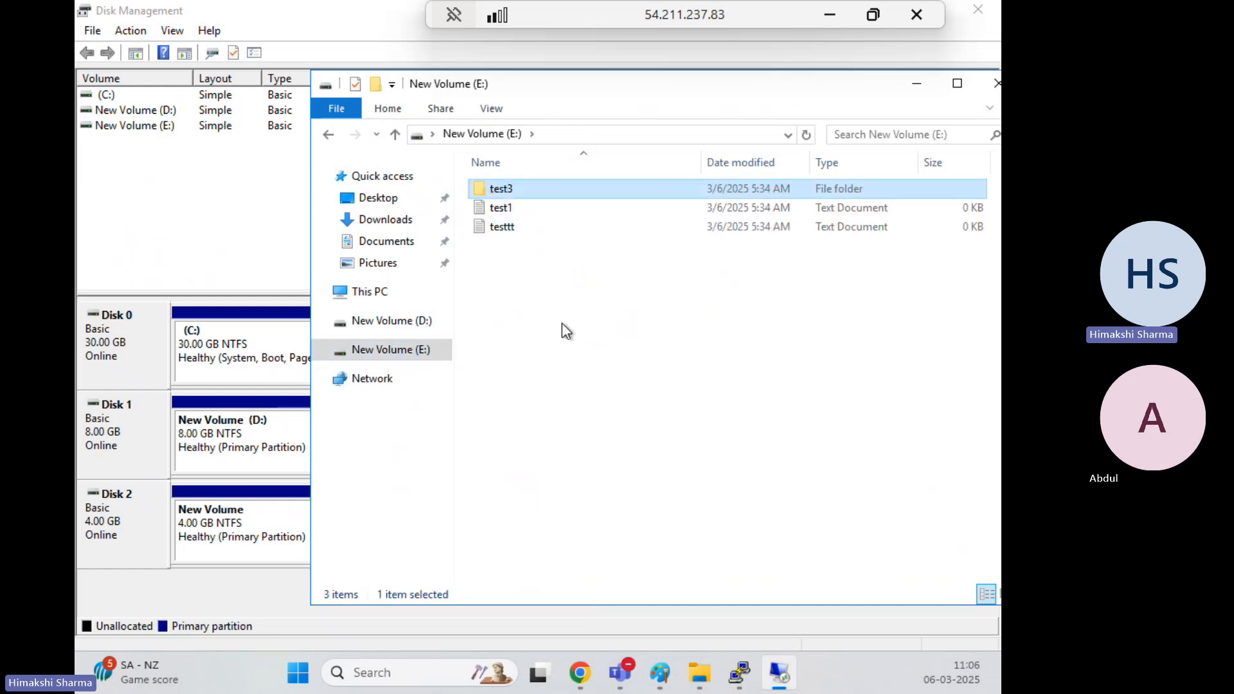
{"action": "left_click", "coordinate": [382, 321]}
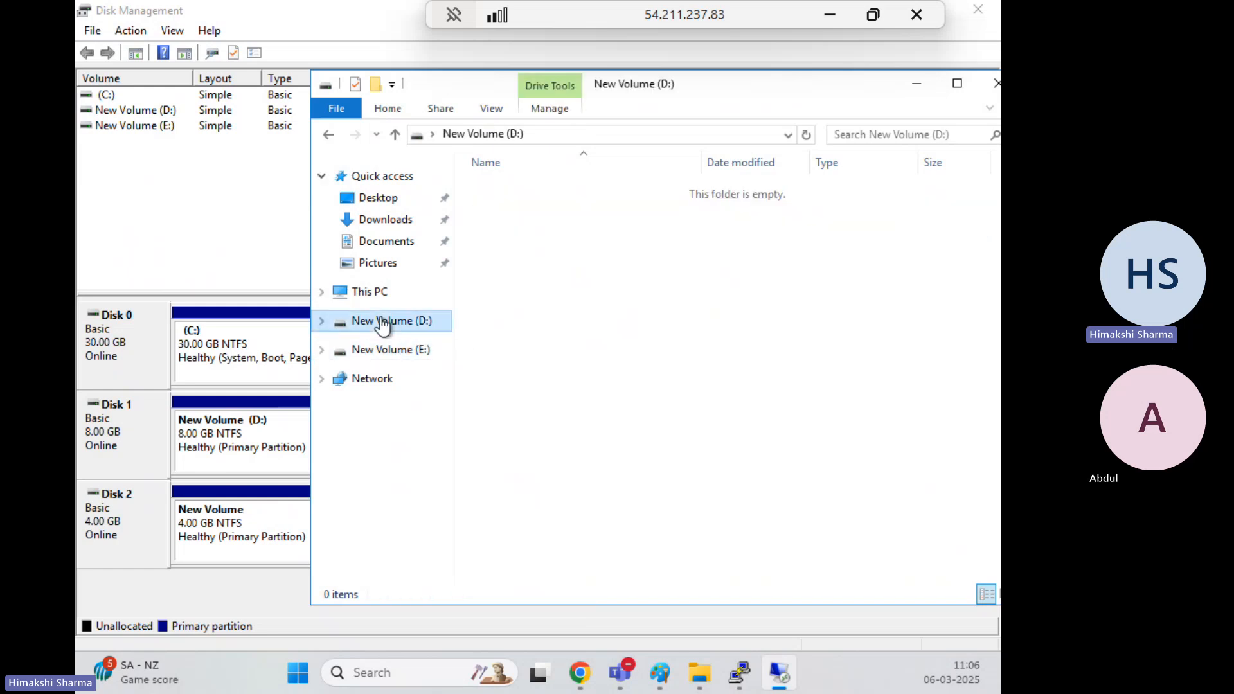
{"action": "left_click", "coordinate": [143, 422]}
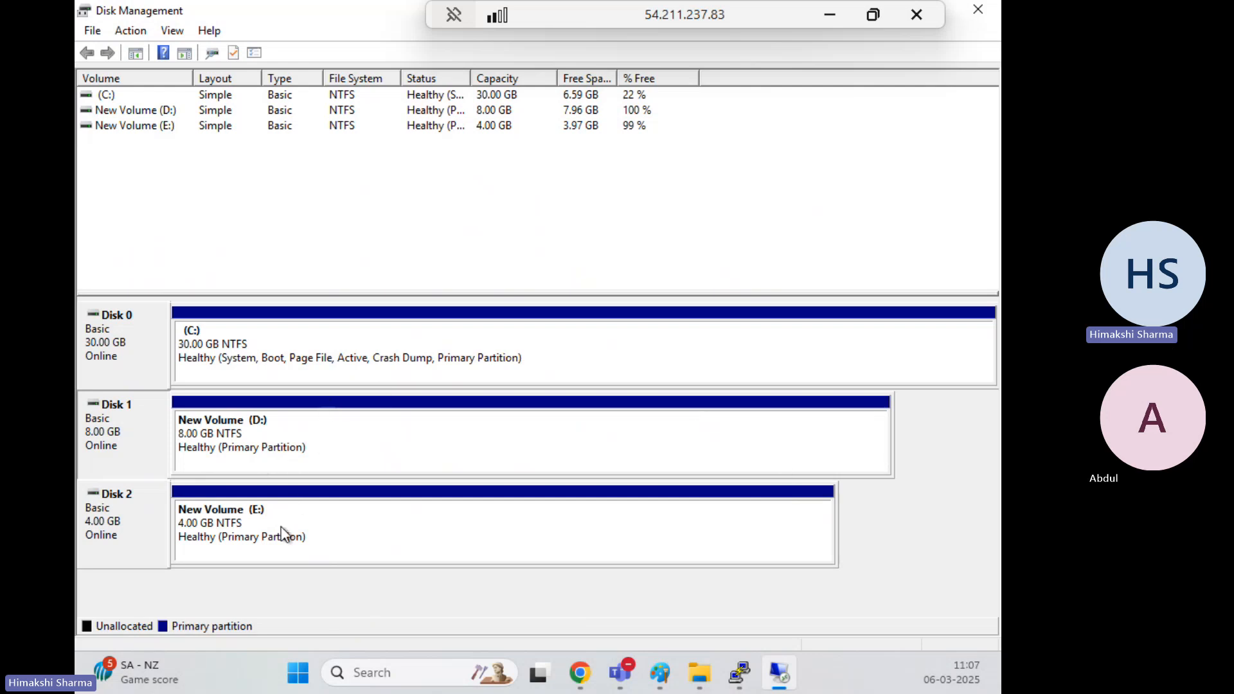
Choose Offline on the Disk 1 label, leaving only the C: and E: volumes listed
{"action": "right_click", "coordinate": [137, 438]}
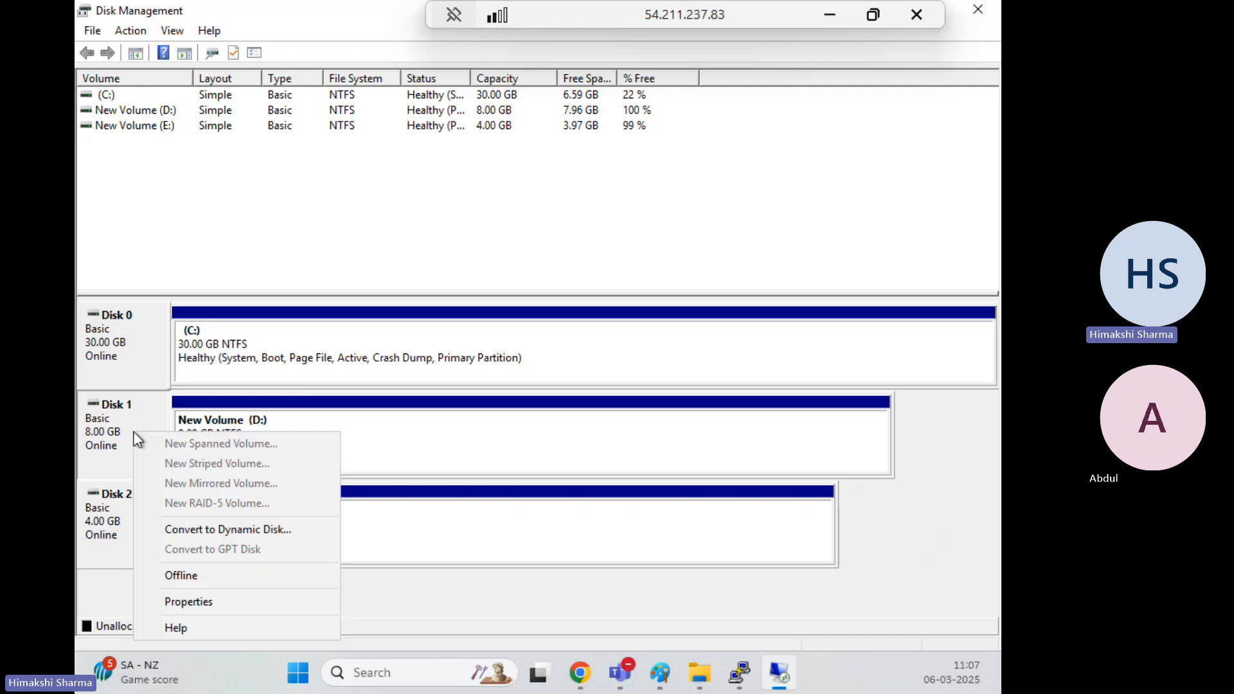
{"action": "left_click", "coordinate": [421, 447]}
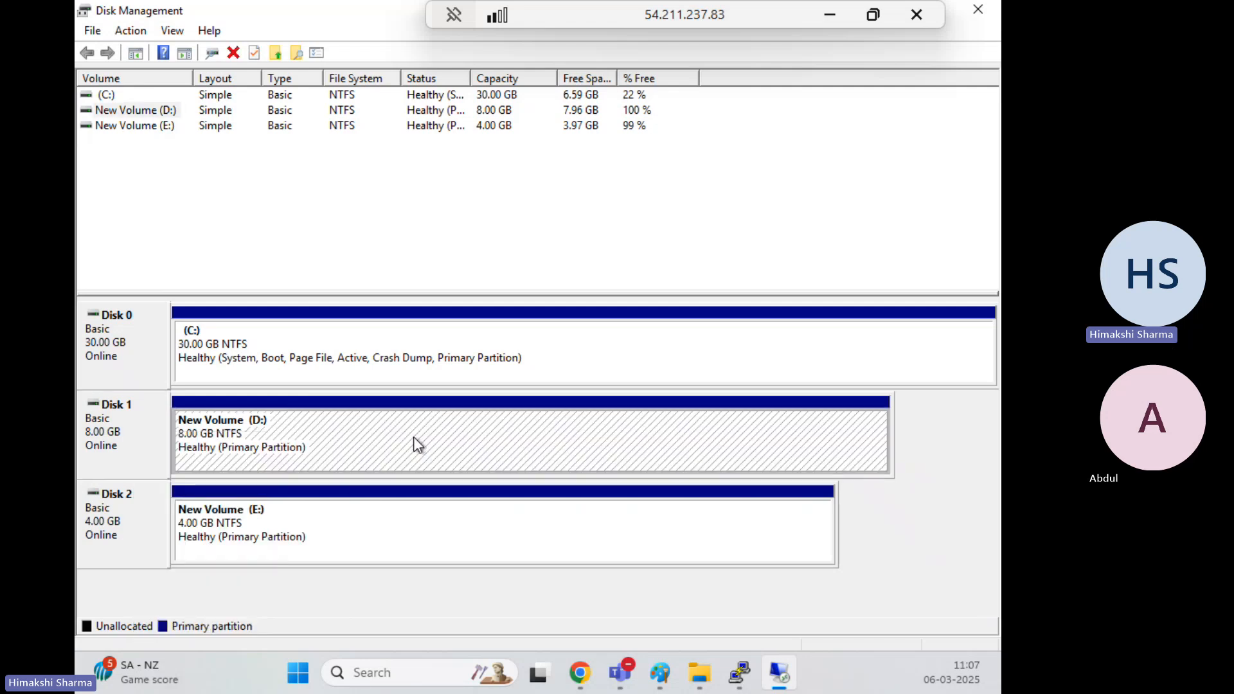
{"action": "right_click", "coordinate": [414, 437]}
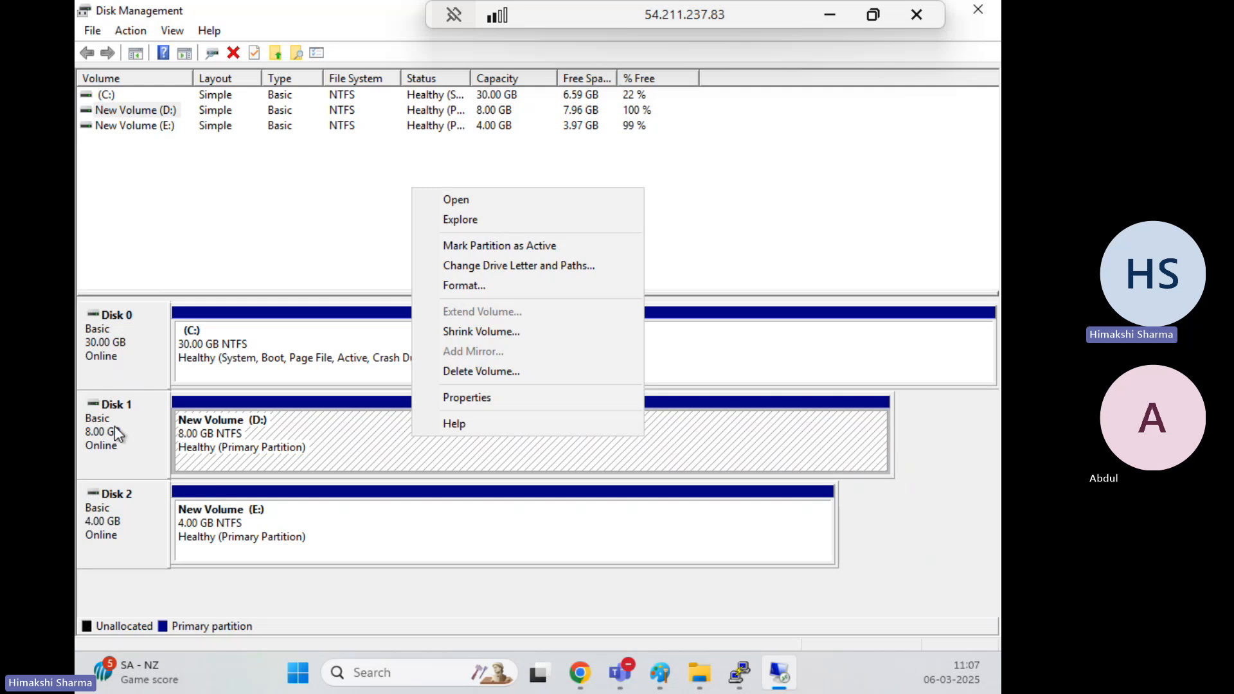
{"action": "left_click", "coordinate": [146, 432]}
{"action": "right_click", "coordinate": [136, 439]}
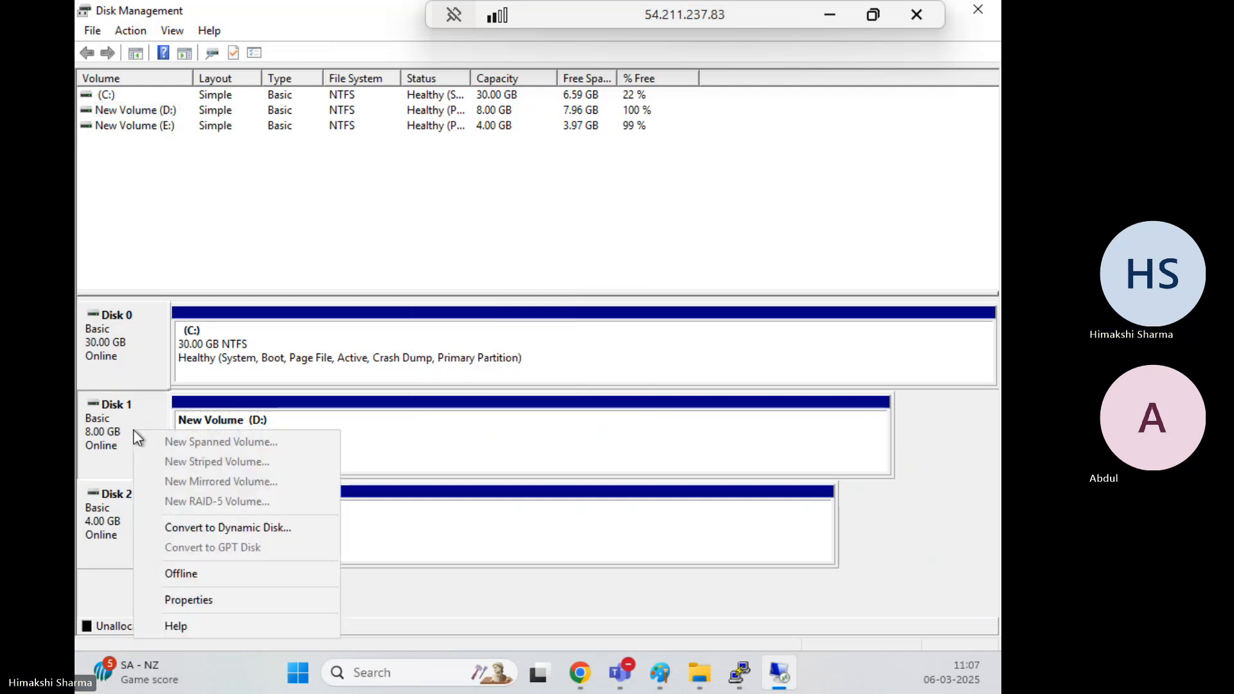
{"action": "left_click", "coordinate": [391, 446]}
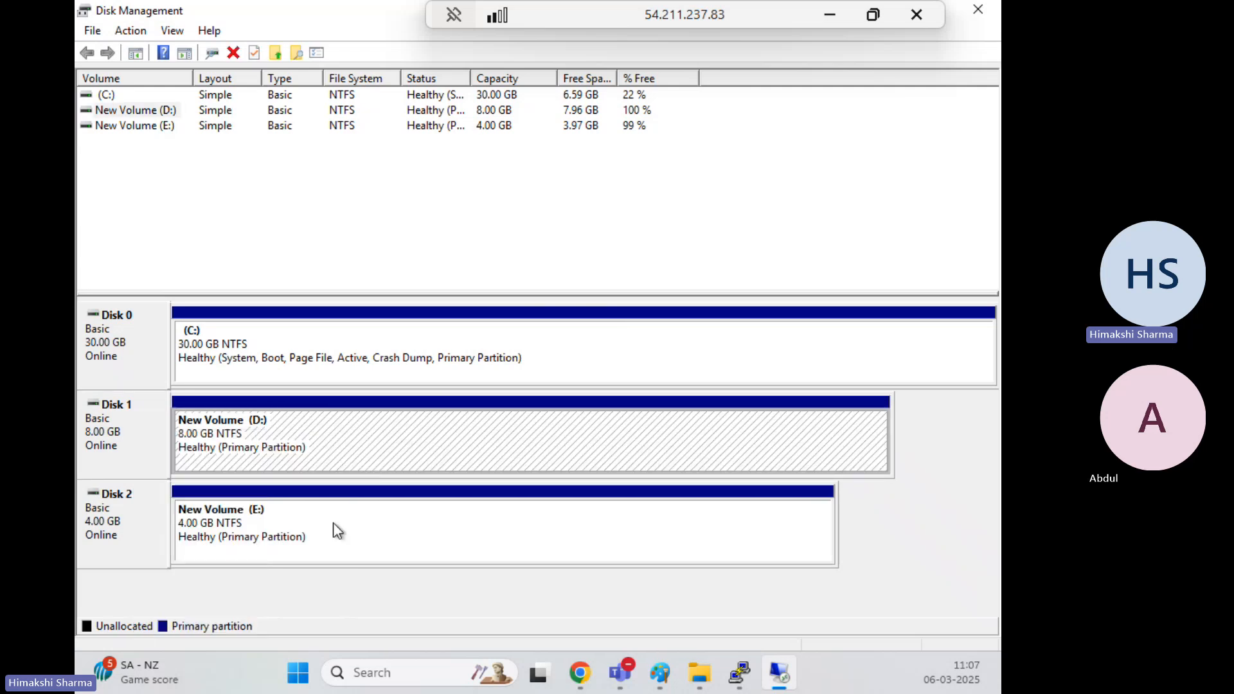
{"action": "right_click", "coordinate": [139, 441]}
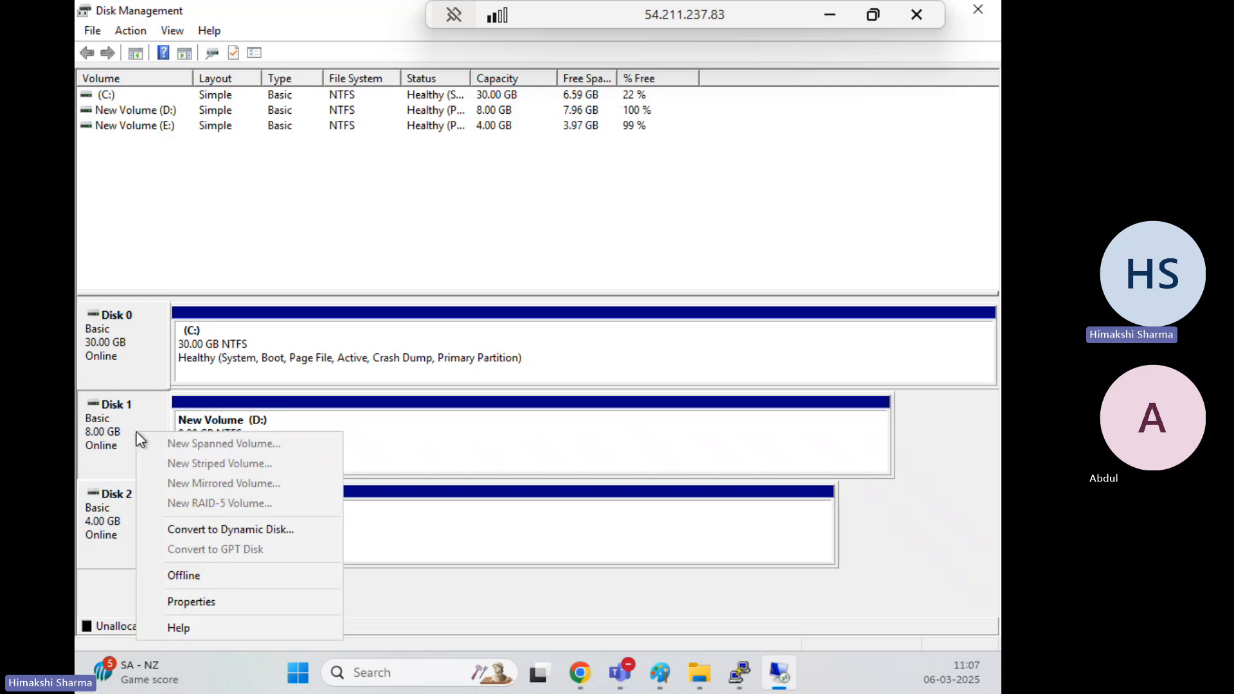
{"action": "left_click", "coordinate": [185, 576]}
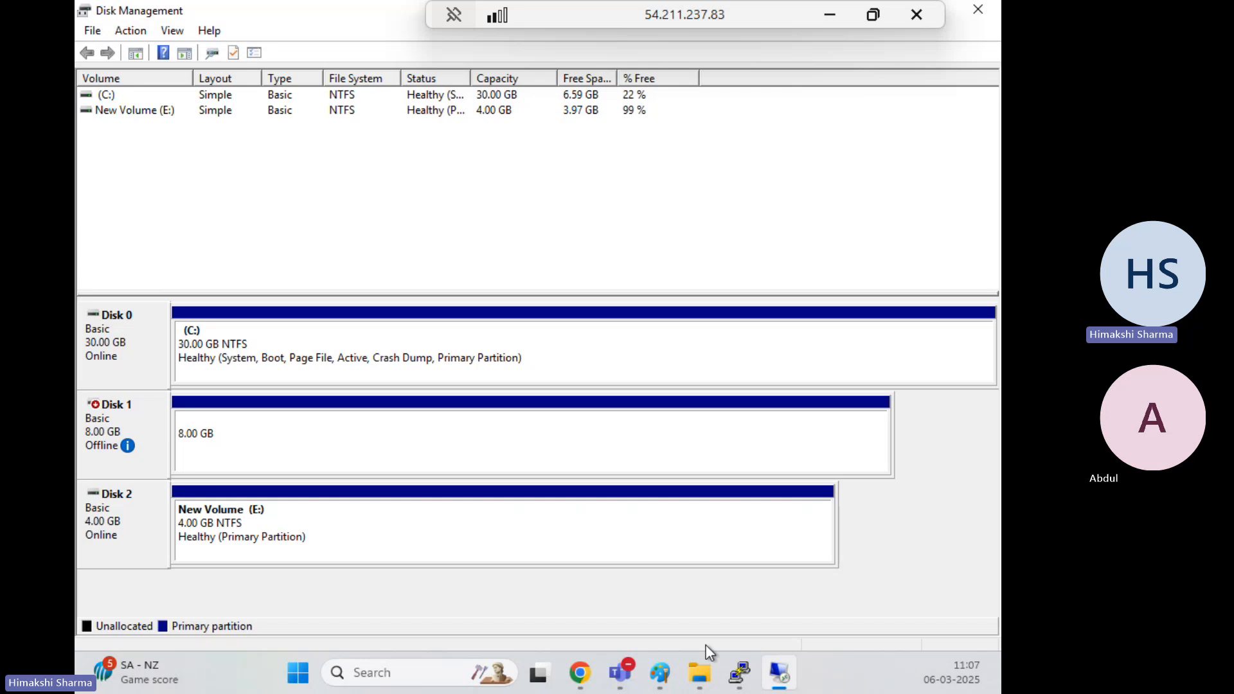
{"action": "mouse_move", "coordinate": [697, 672]}
{"action": "left_click", "coordinate": [873, 14]}
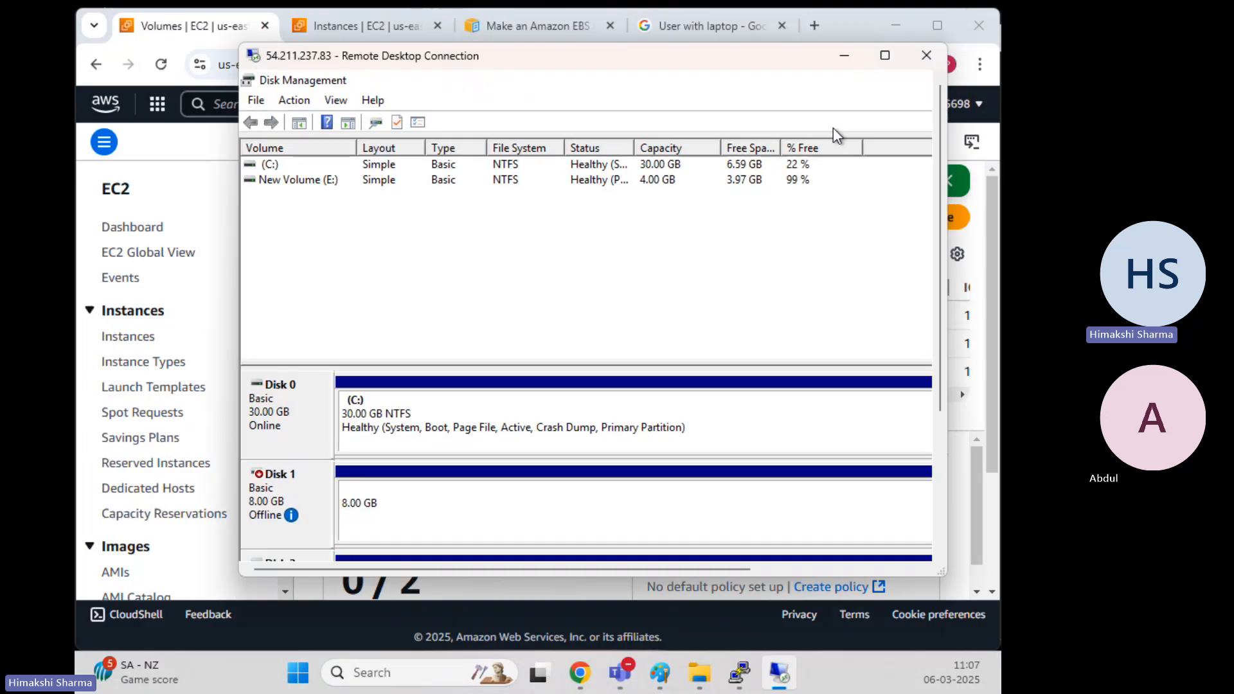
{"action": "scroll", "coordinate": [939, 149], "scroll_direction": "down", "scroll_amount": 3}
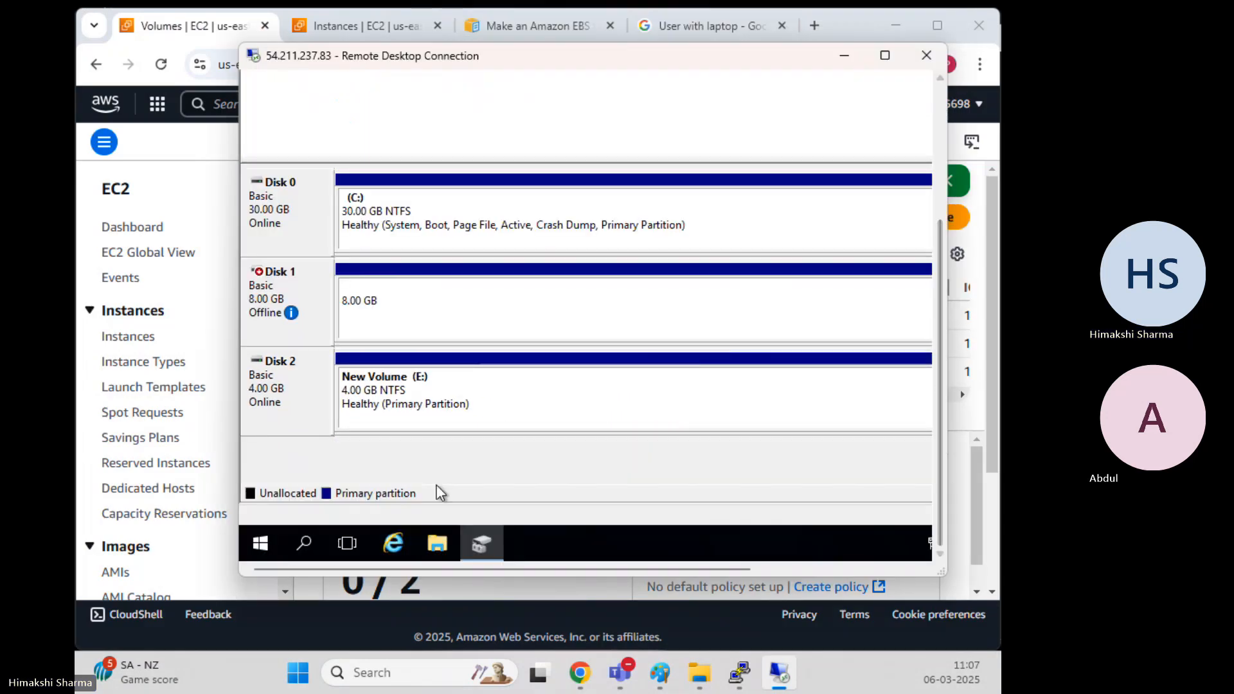
{"action": "left_click", "coordinate": [439, 547]}
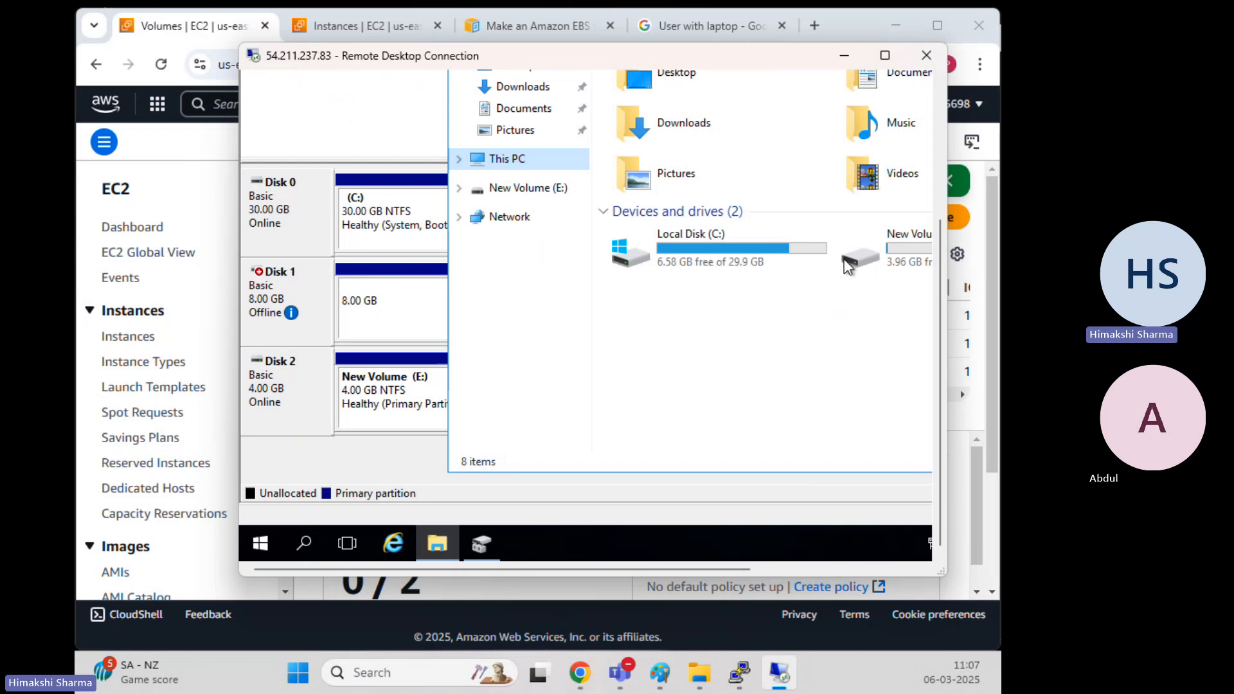
{"action": "left_click", "coordinate": [885, 55]}
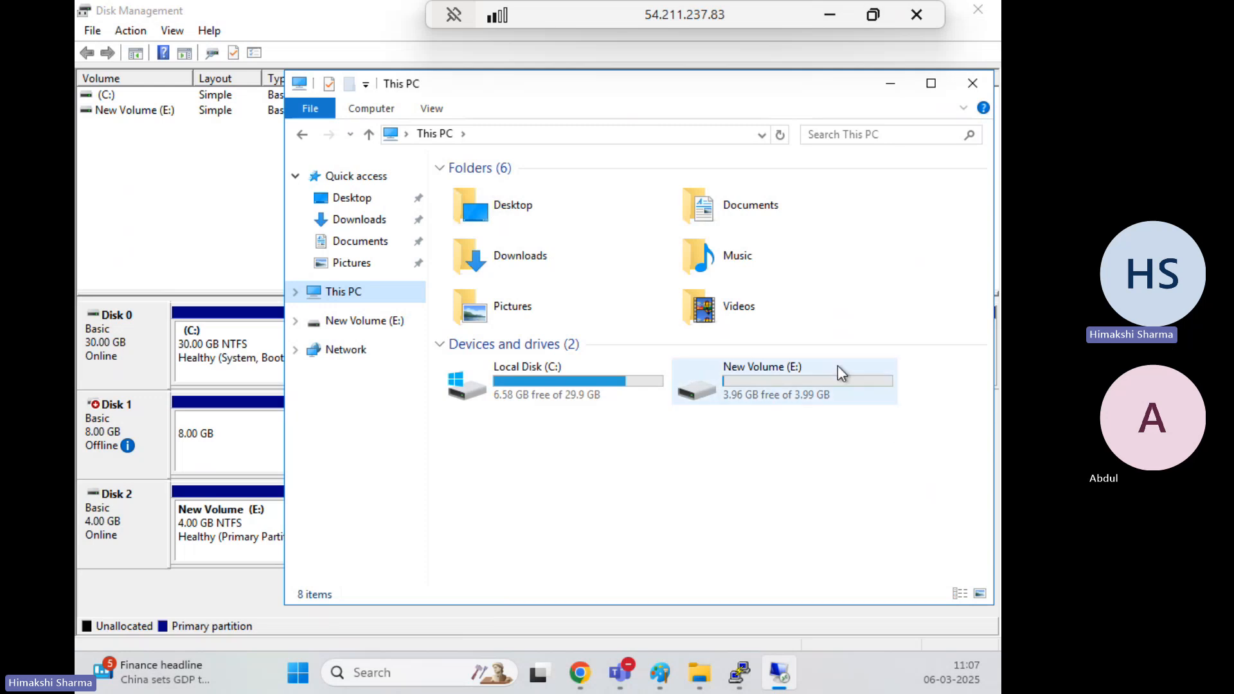
{"action": "double_click", "coordinate": [782, 395]}
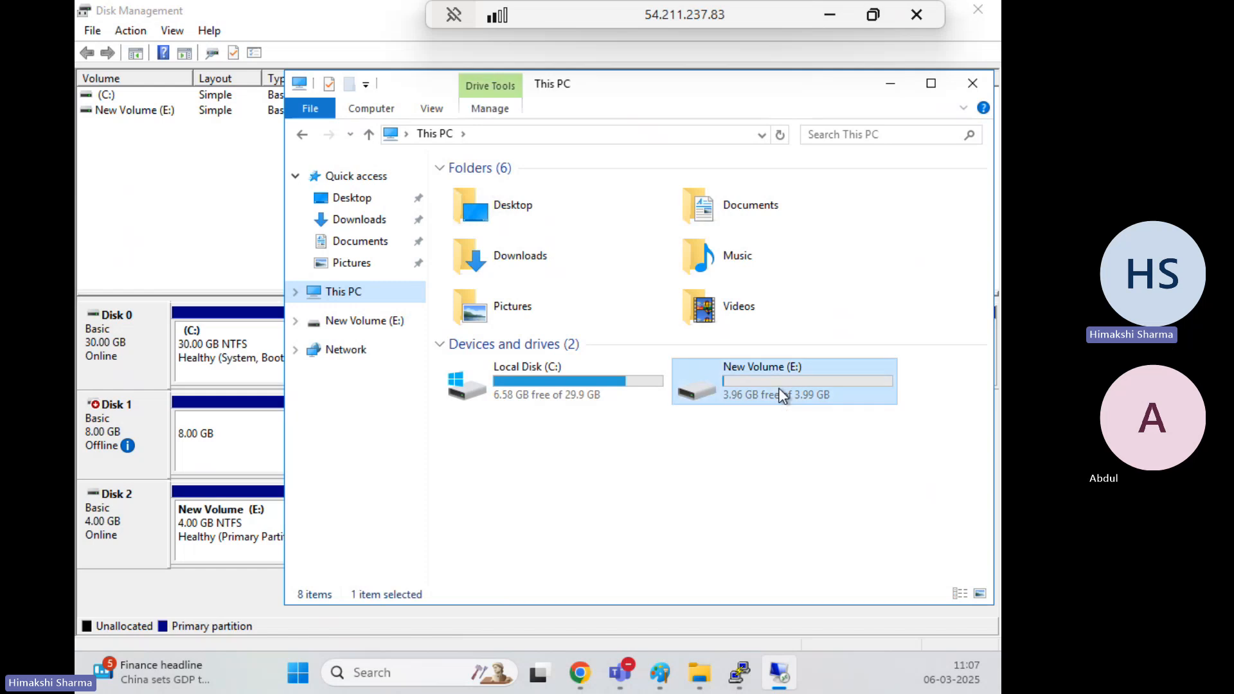
{"action": "left_click", "coordinate": [435, 134]}
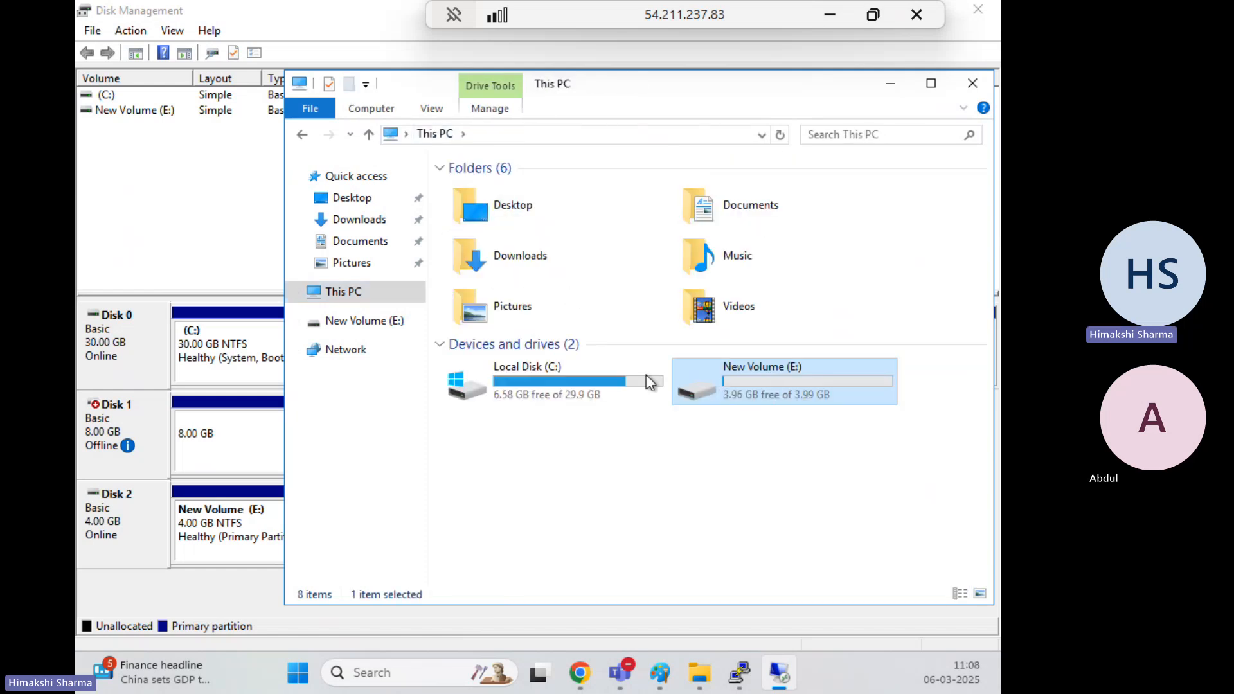
{"action": "left_click", "coordinate": [130, 421]}
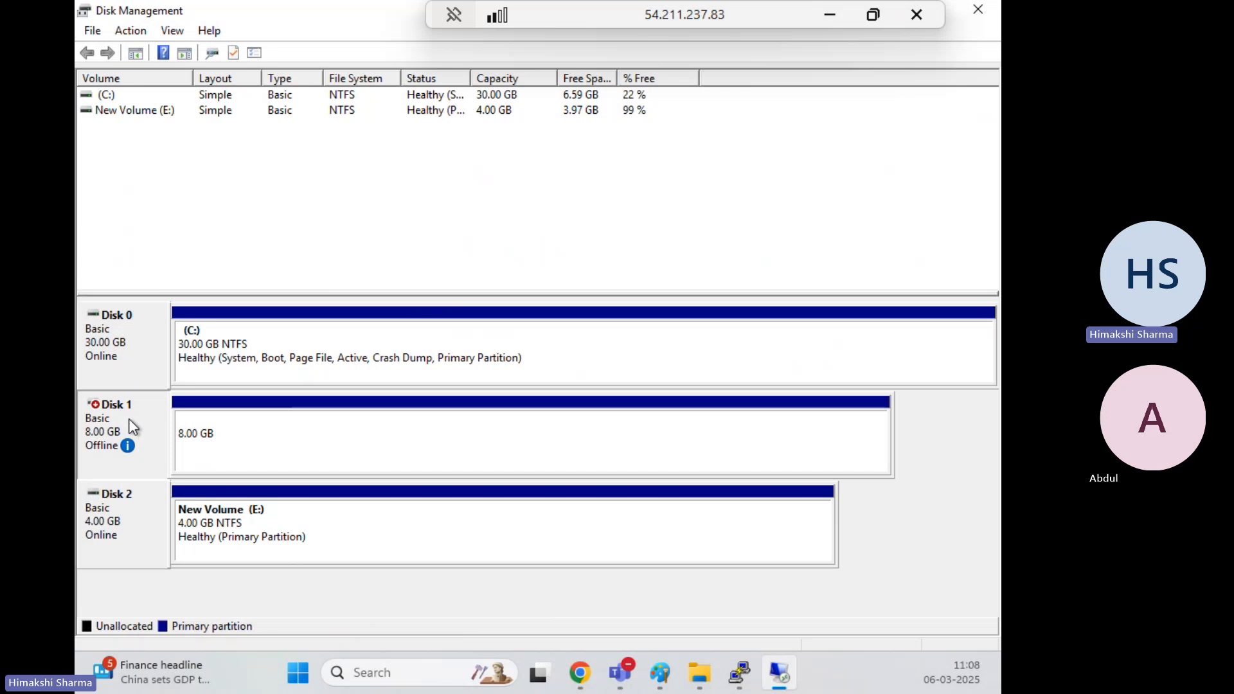
Bring Disk 1 back online and open the restored, empty New Volume (D:) in File Explorer
{"action": "right_click", "coordinate": [129, 420]}
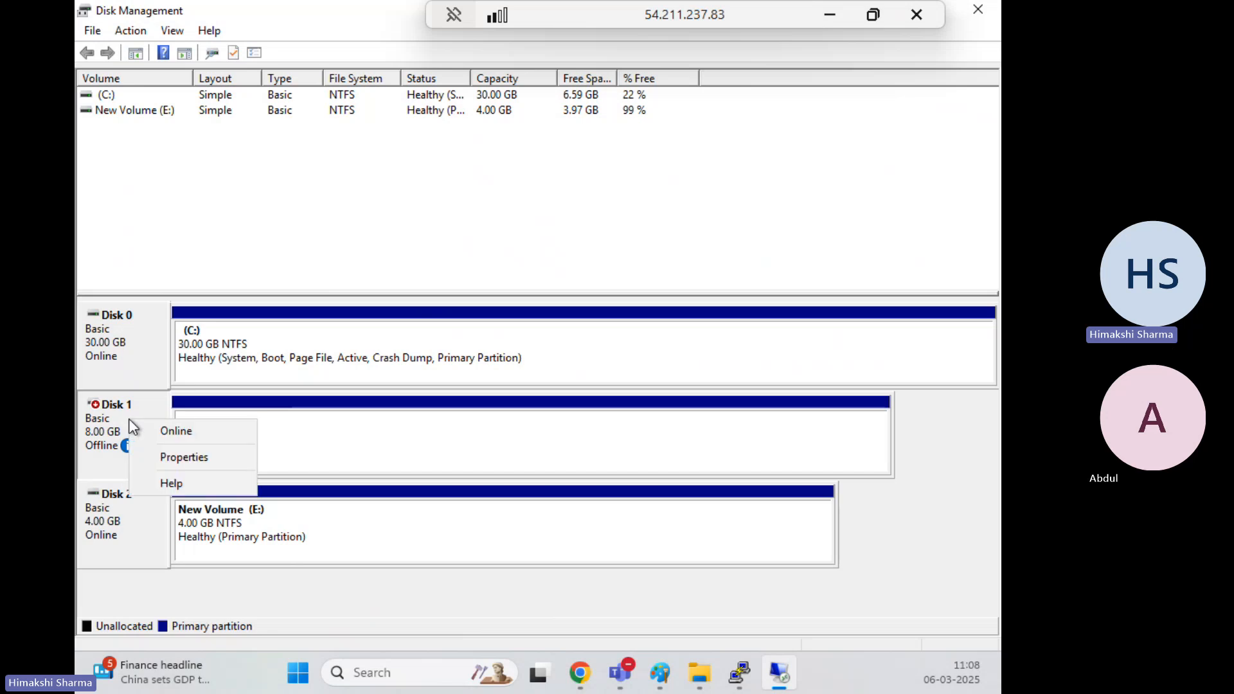
{"action": "left_click", "coordinate": [174, 437]}
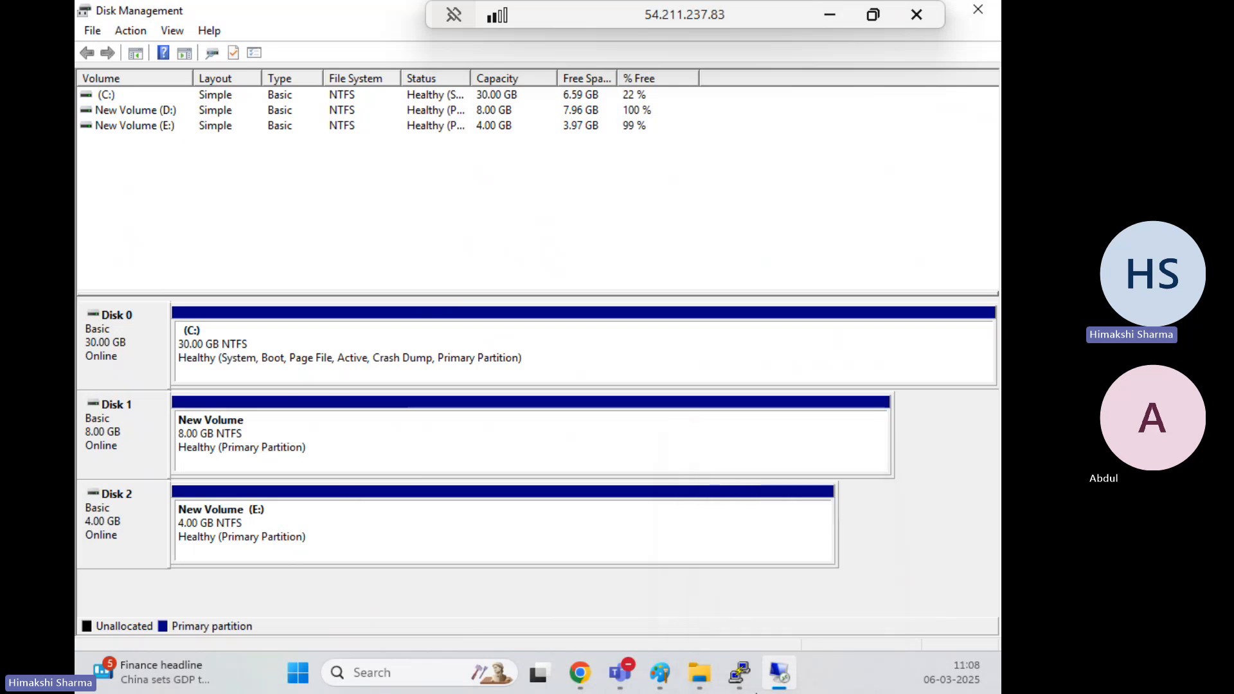
{"action": "left_click", "coordinate": [779, 676]}
{"action": "left_click", "coordinate": [774, 682]}
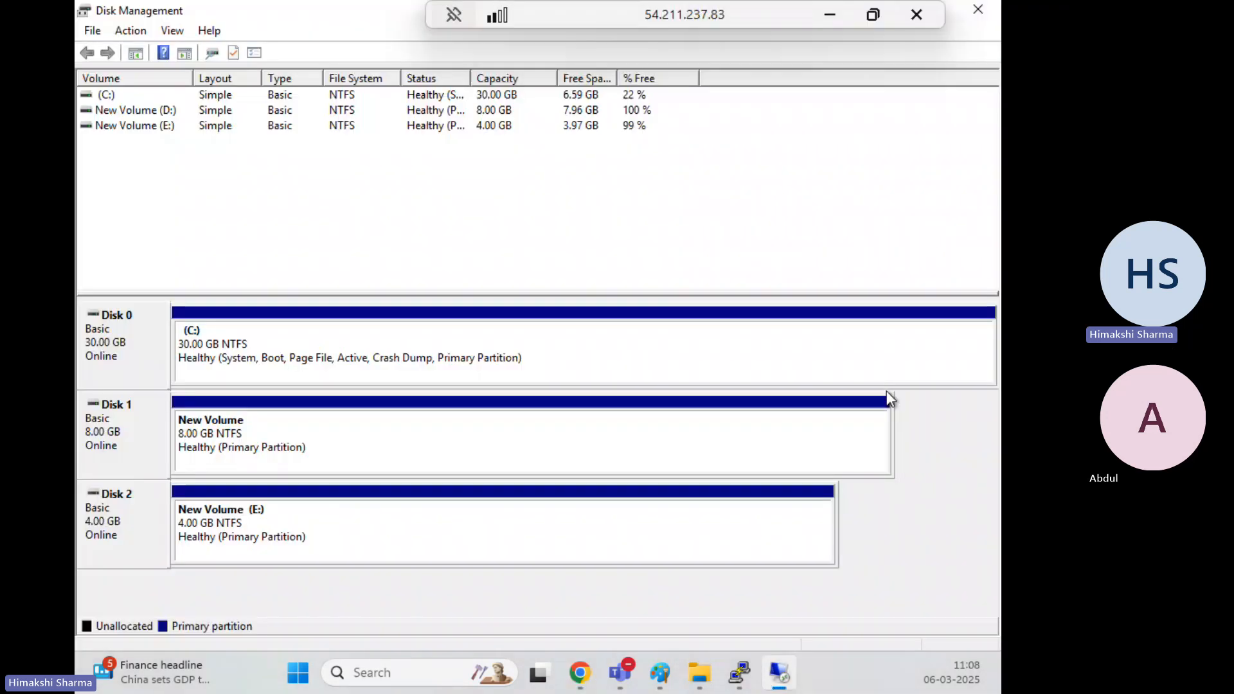
{"action": "left_click", "coordinate": [873, 15]}
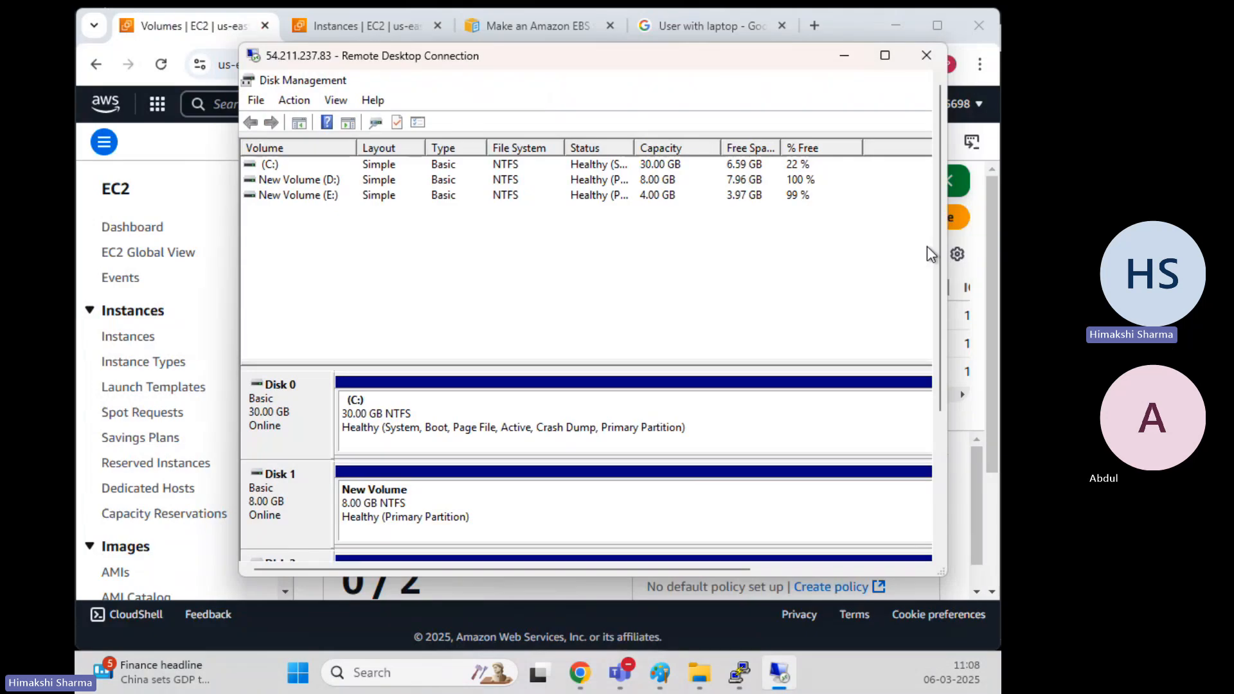
{"action": "left_click_drag", "start_coordinate": [940, 248], "coordinate": [943, 403]}
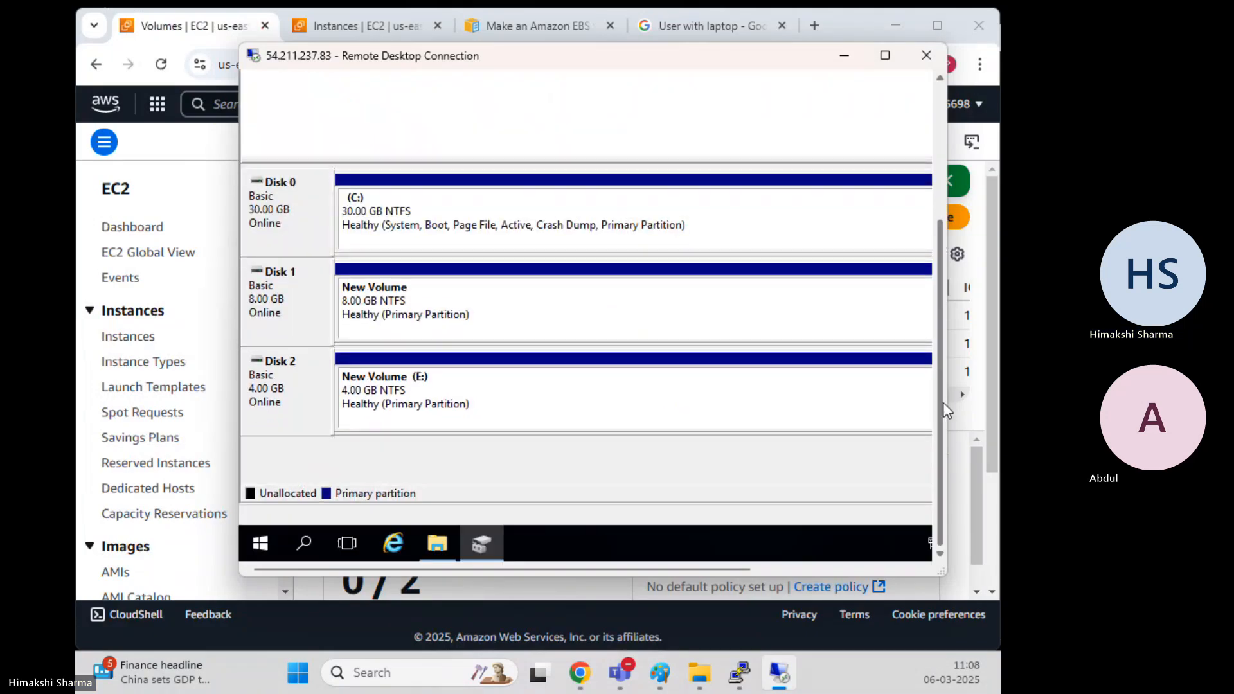
{"action": "left_click", "coordinate": [441, 547]}
{"action": "left_click", "coordinate": [849, 253]}
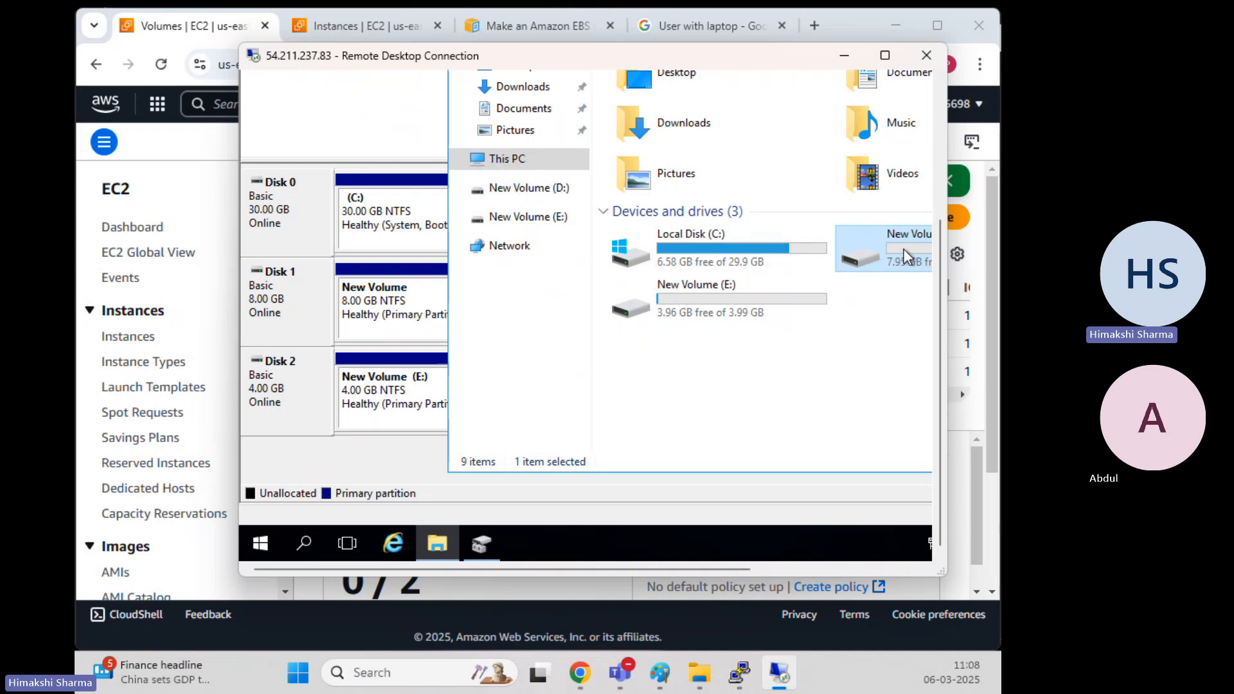
{"action": "double_click", "coordinate": [903, 250]}
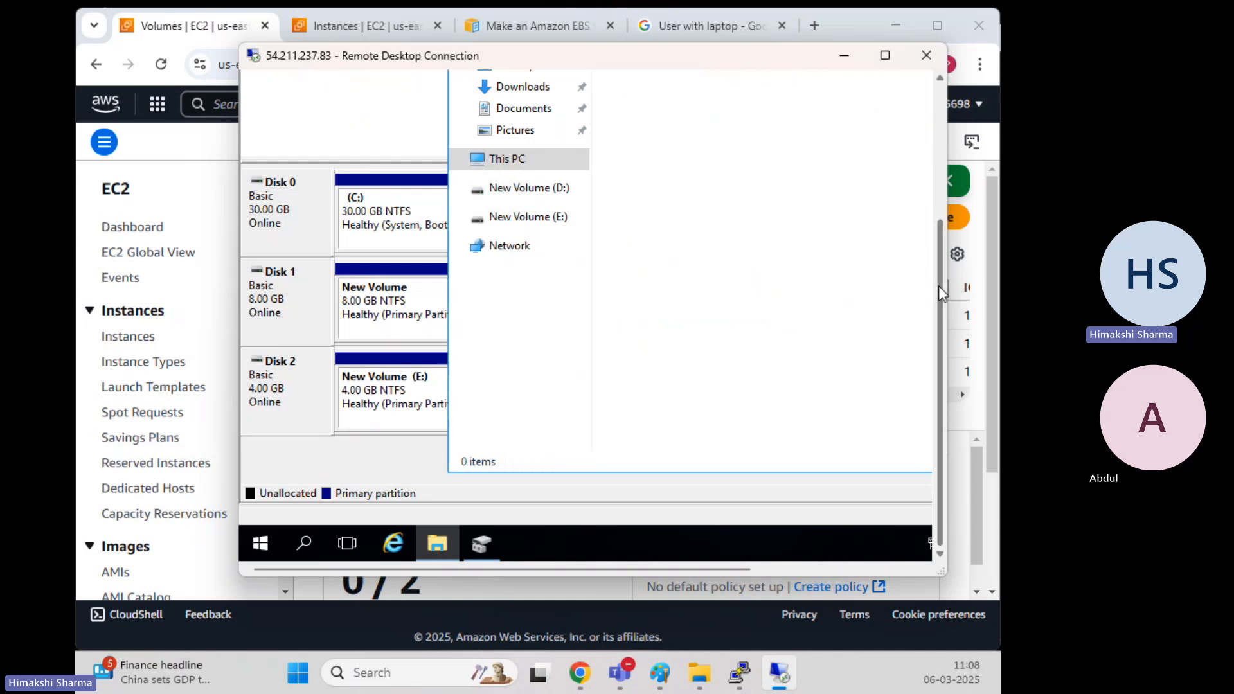
Copy test3, test1 and testtt from New Volume (E:) and paste them into D:
{"action": "left_click_drag", "start_coordinate": [939, 285], "coordinate": [935, 156]}
{"action": "left_click", "coordinate": [603, 194]}
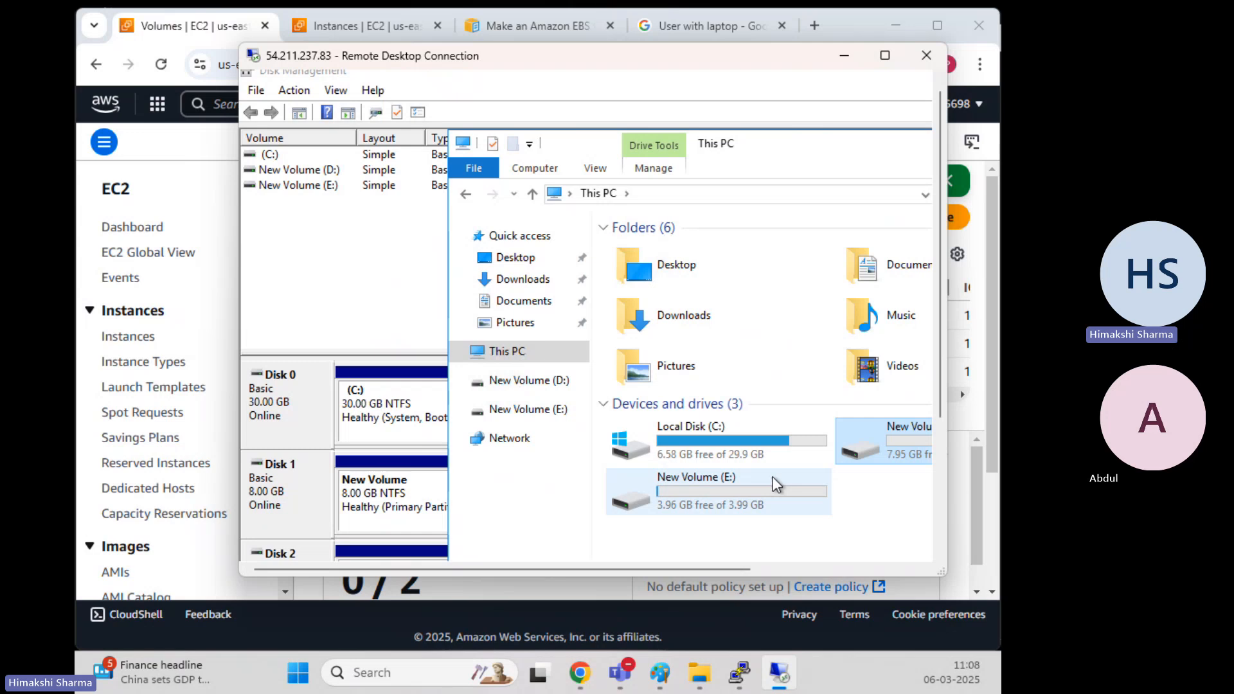
{"action": "double_click", "coordinate": [722, 499]}
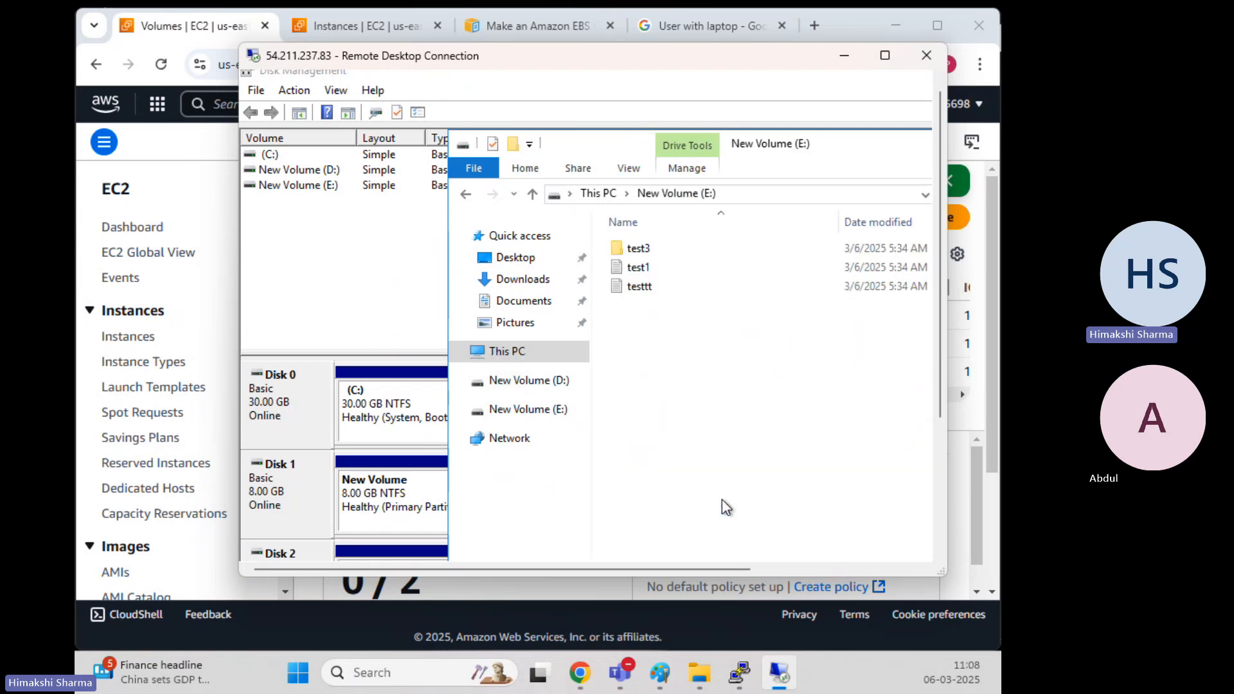
{"action": "left_click_drag", "start_coordinate": [702, 372], "coordinate": [649, 263]}
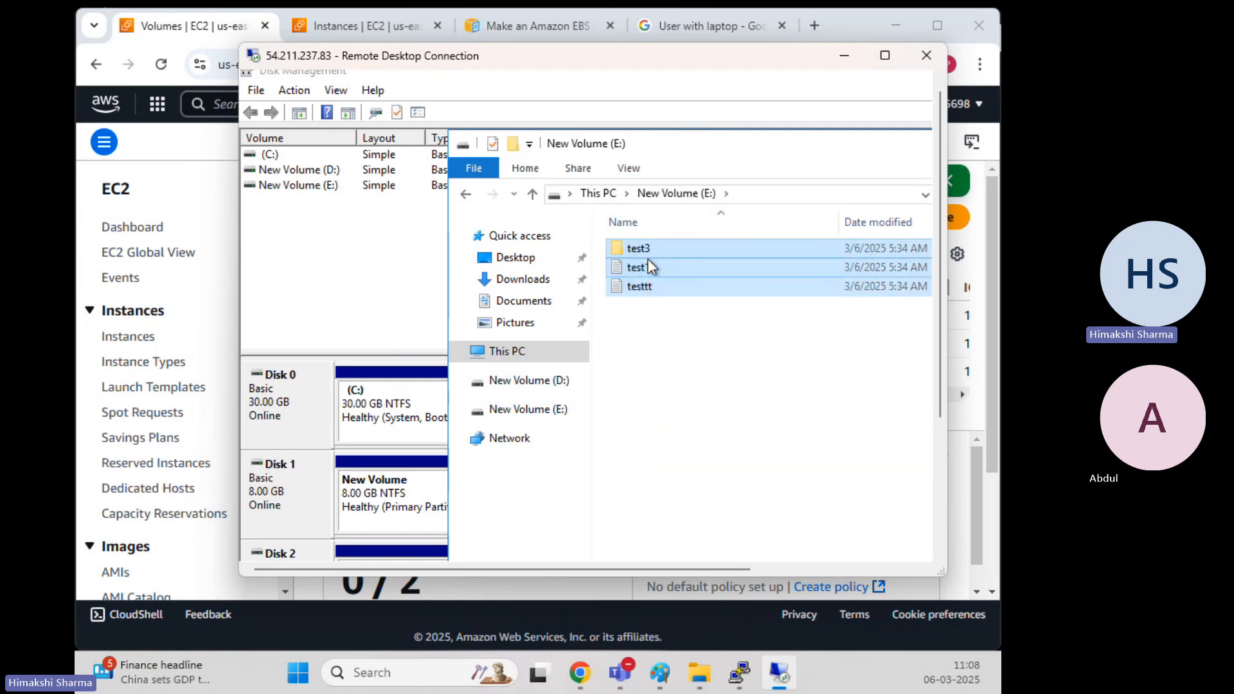
{"action": "right_click", "coordinate": [648, 260]}
{"action": "left_click", "coordinate": [489, 345]}
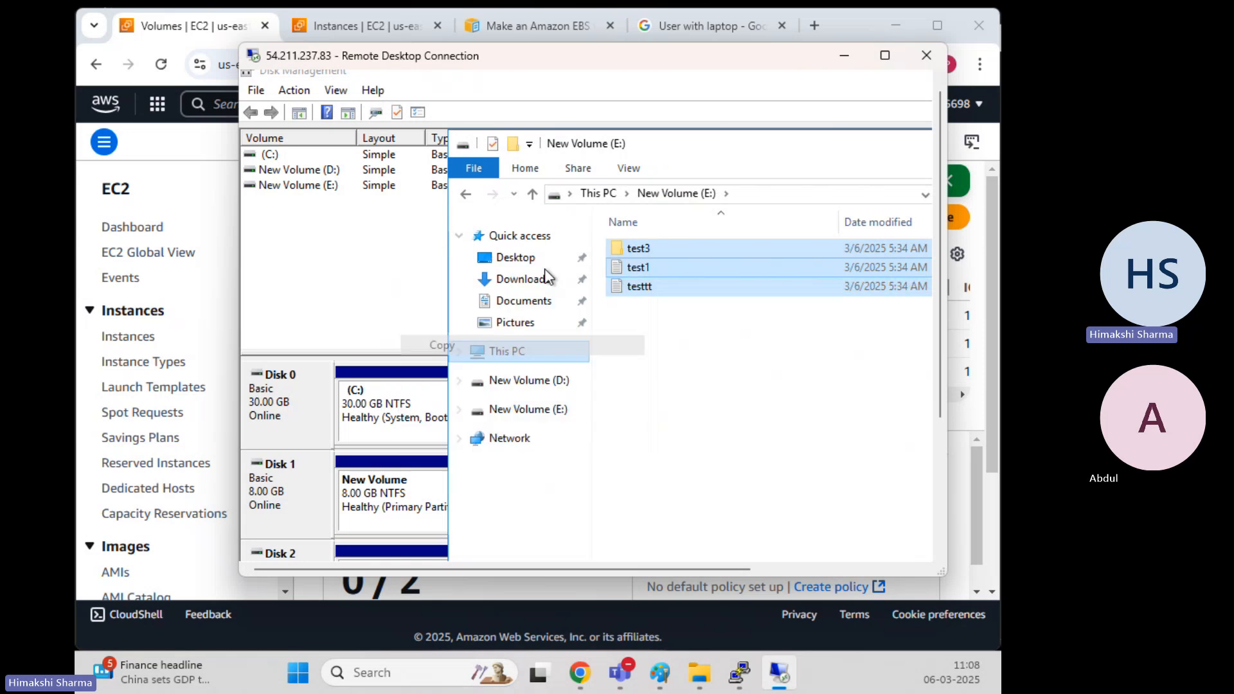
{"action": "left_click", "coordinate": [597, 193]}
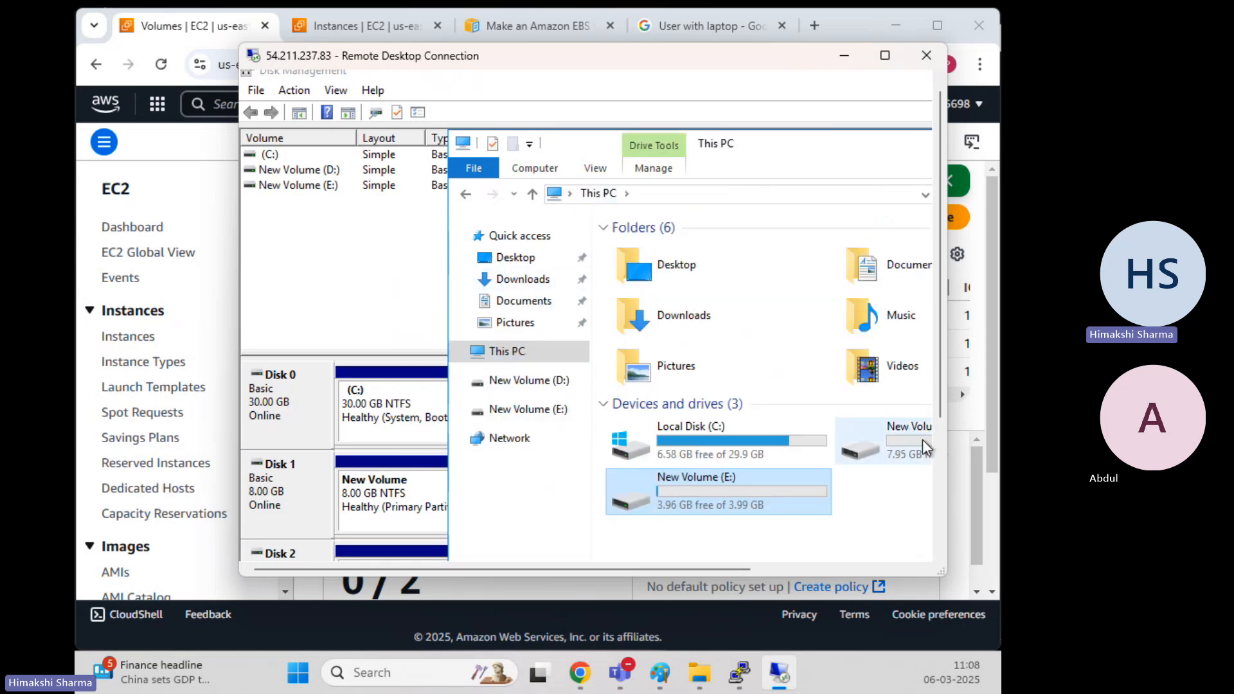
{"action": "double_click", "coordinate": [923, 438]}
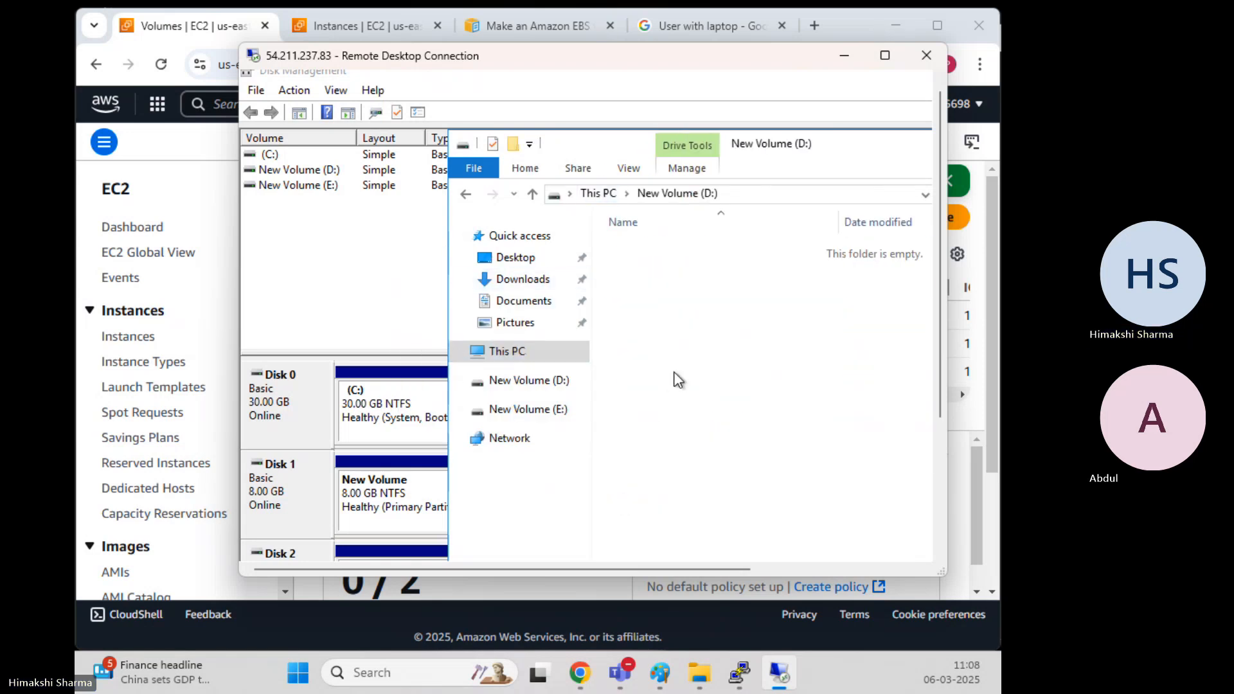
{"action": "key", "text": "ctrl+v"}
{"action": "left_click", "coordinate": [302, 483]}
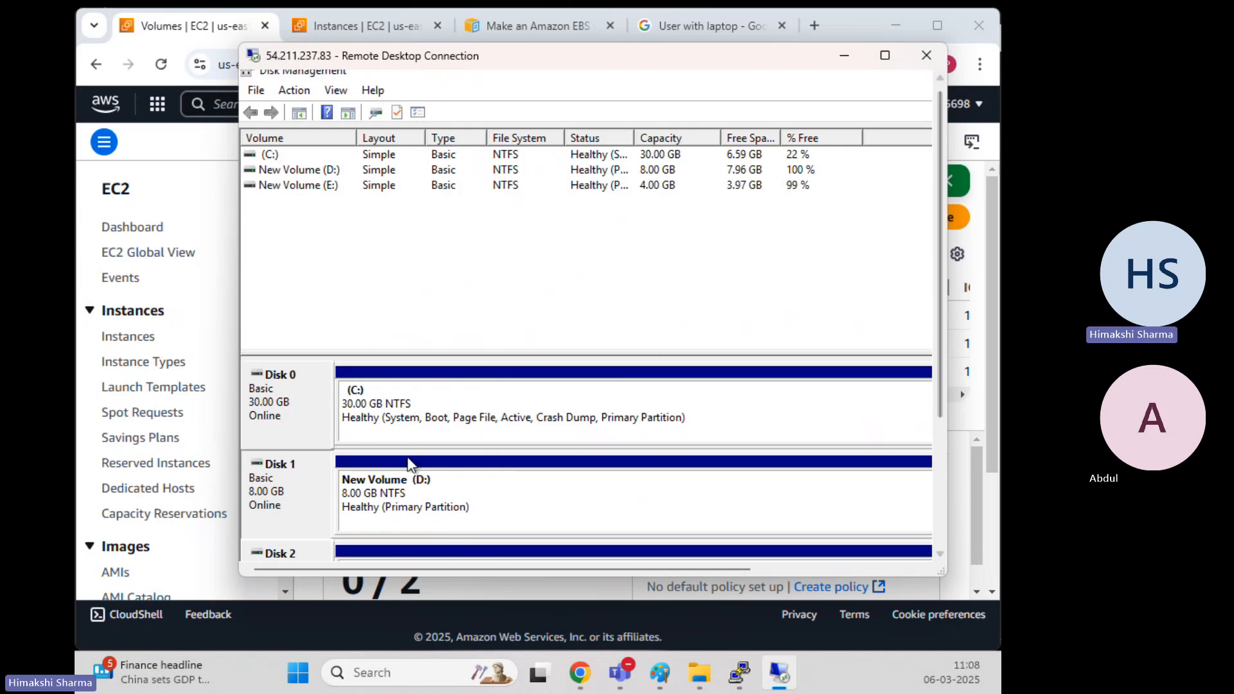
Take Disk 1 offline again in Disk Management
{"action": "right_click", "coordinate": [290, 489]}
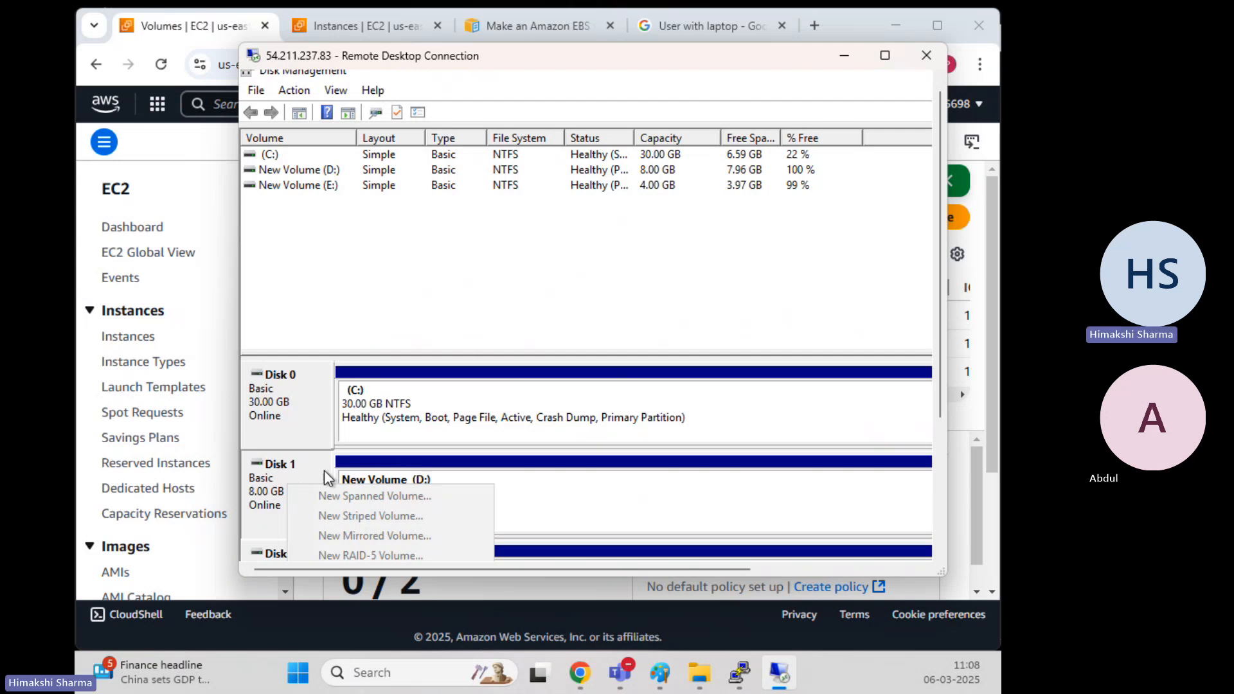
{"action": "left_click", "coordinate": [914, 308]}
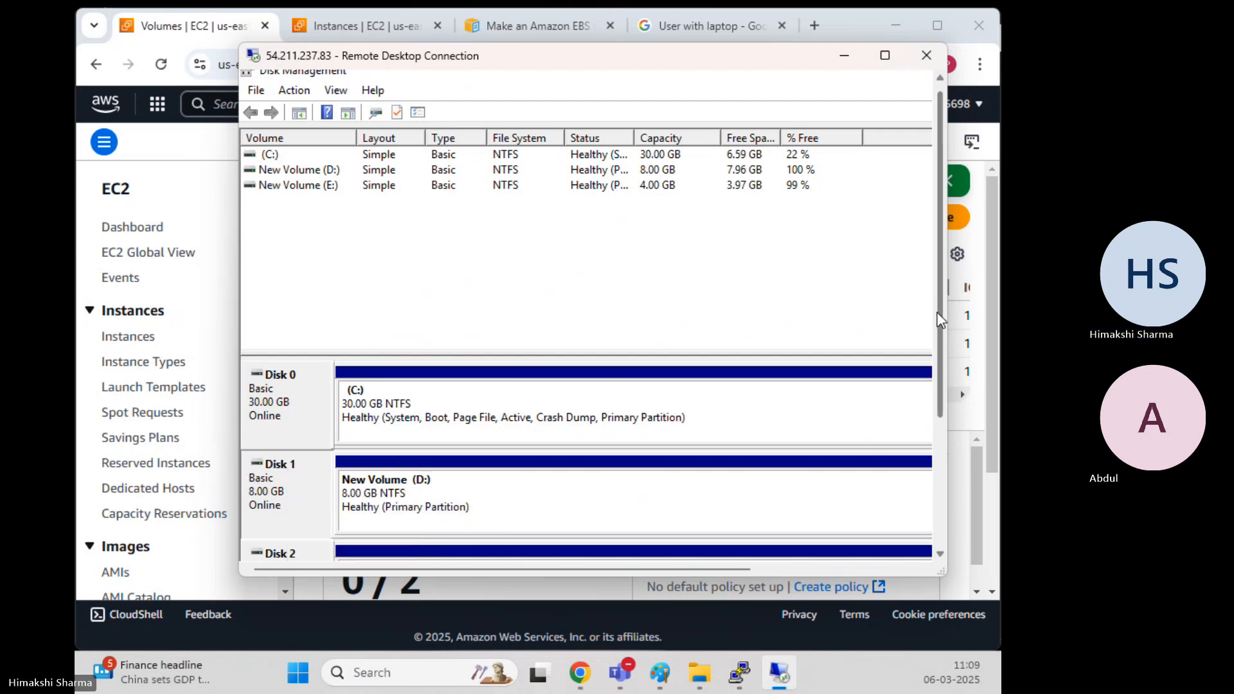
{"action": "left_click_drag", "start_coordinate": [941, 312], "coordinate": [941, 393]}
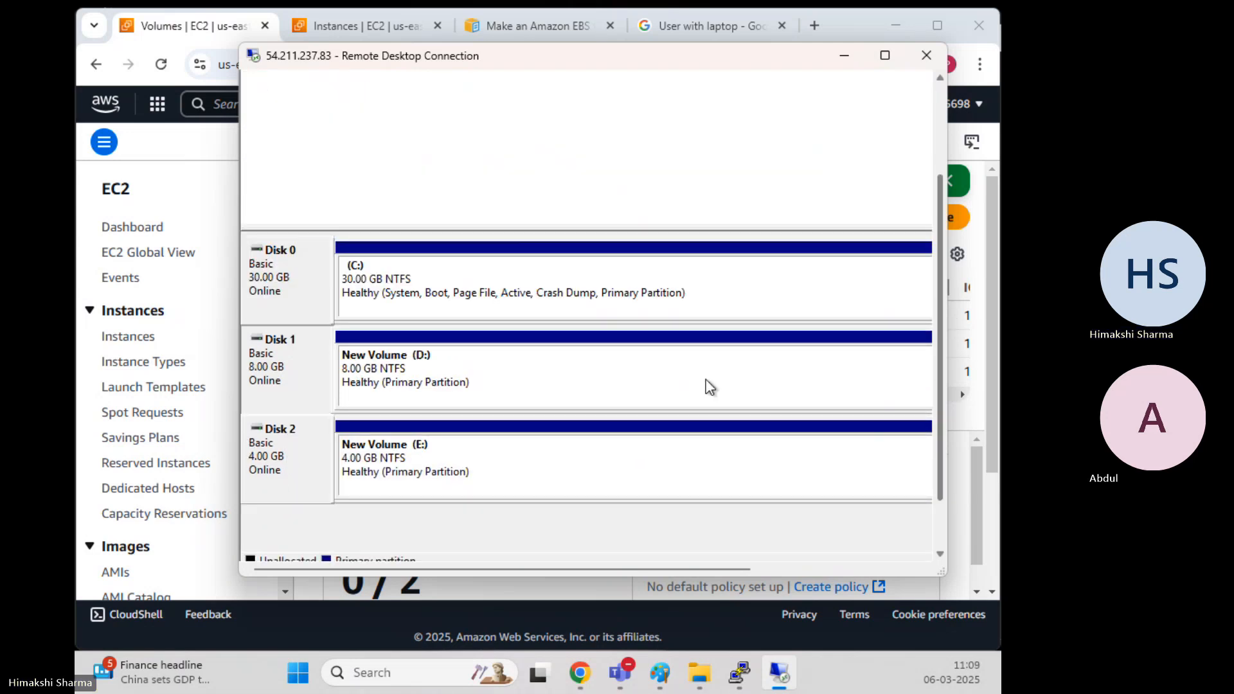
{"action": "right_click", "coordinate": [271, 361]}
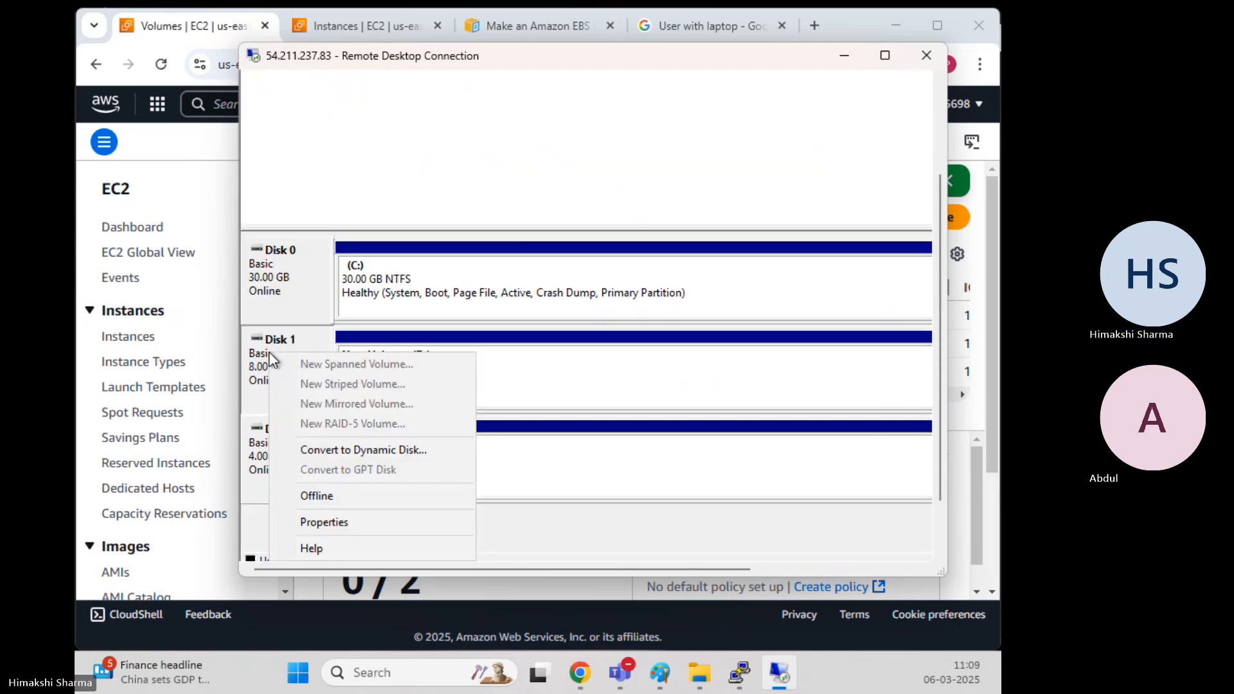
{"action": "left_click", "coordinate": [316, 496]}
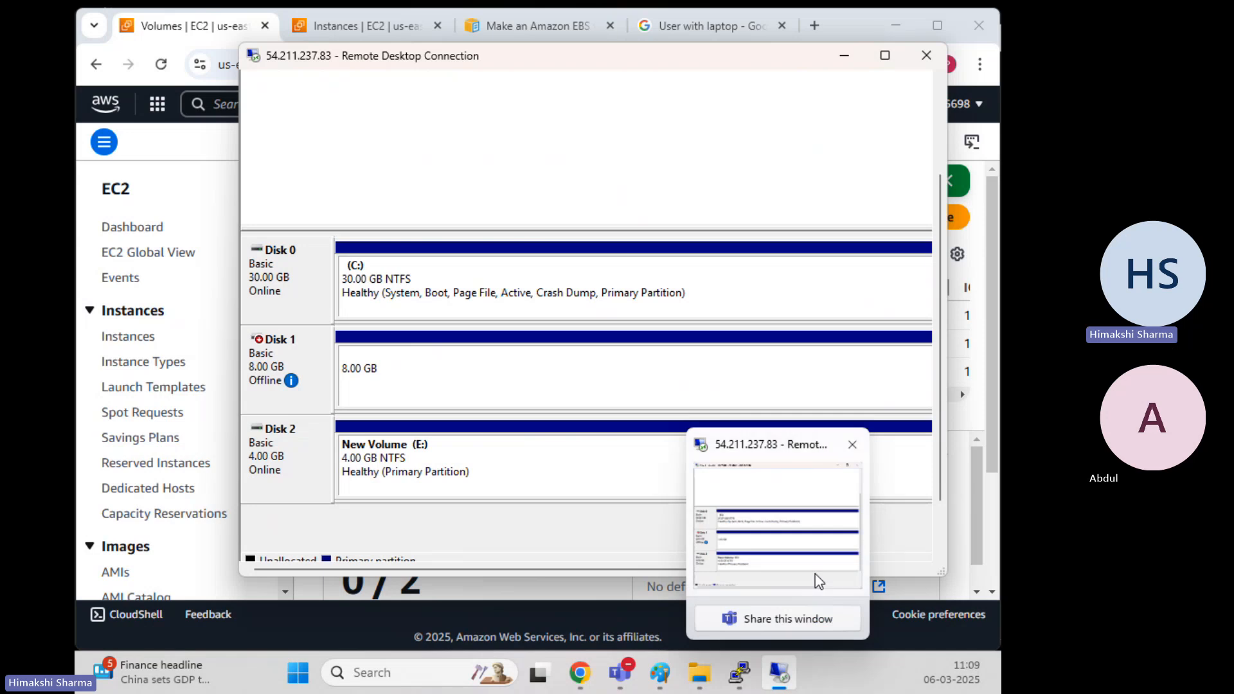
Check This PC in File Explorer, which now lists only Local Disk (C:) and New Volume (E:)
{"action": "left_click", "coordinate": [885, 55]}
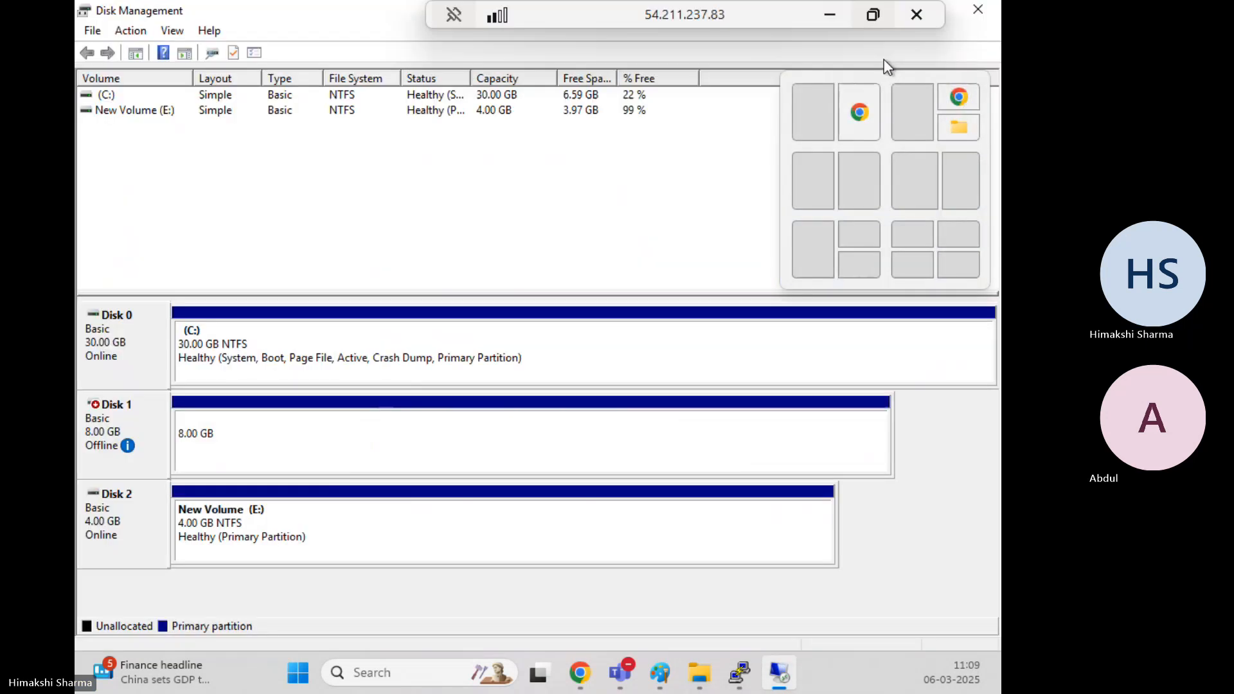
{"action": "left_click", "coordinate": [876, 14]}
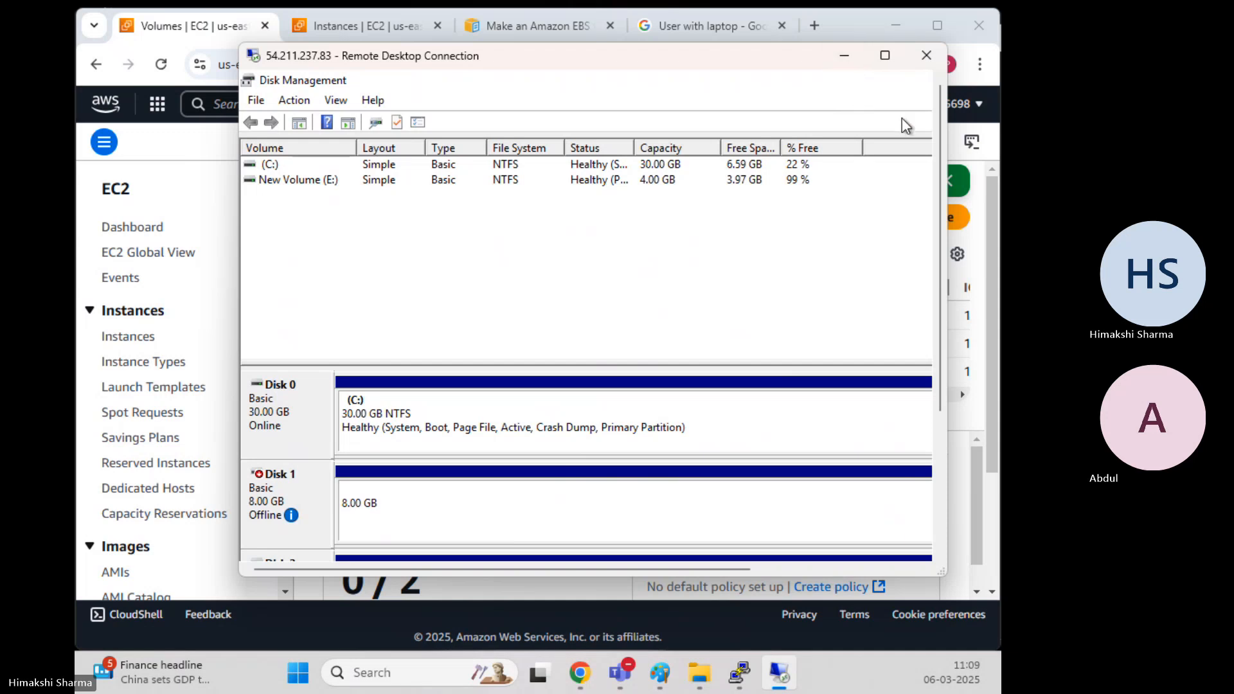
{"action": "left_click_drag", "start_coordinate": [940, 136], "coordinate": [938, 314]}
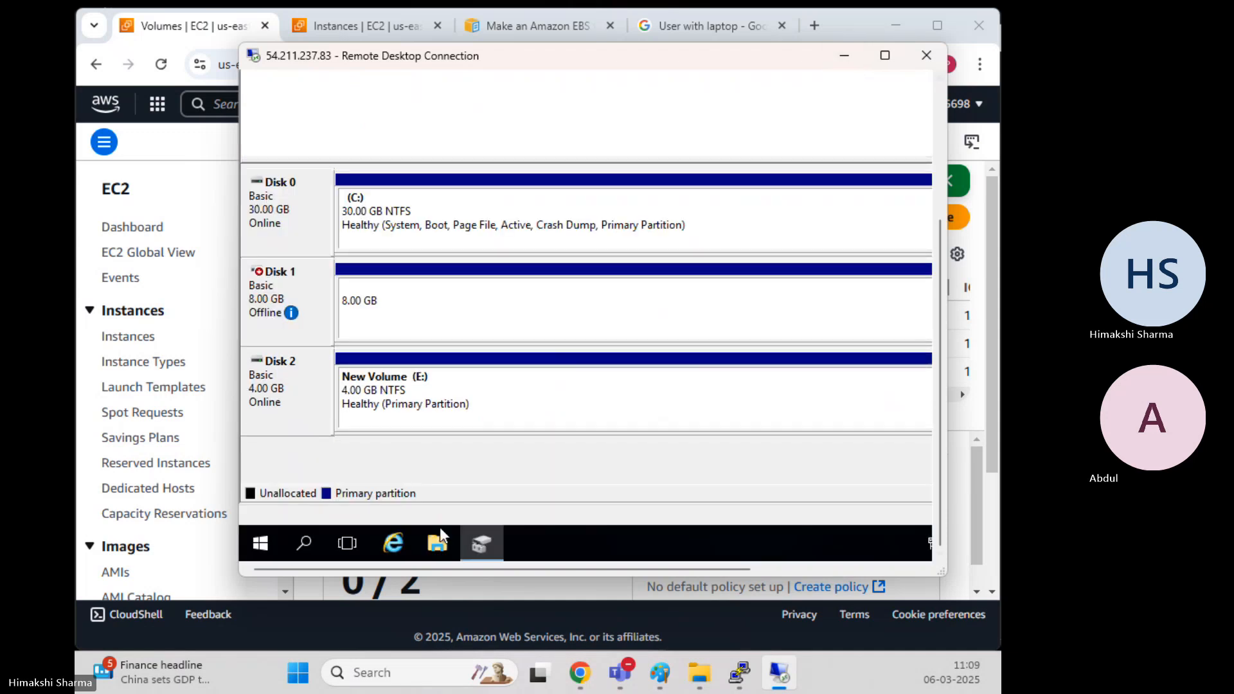
{"action": "left_click", "coordinate": [439, 545]}
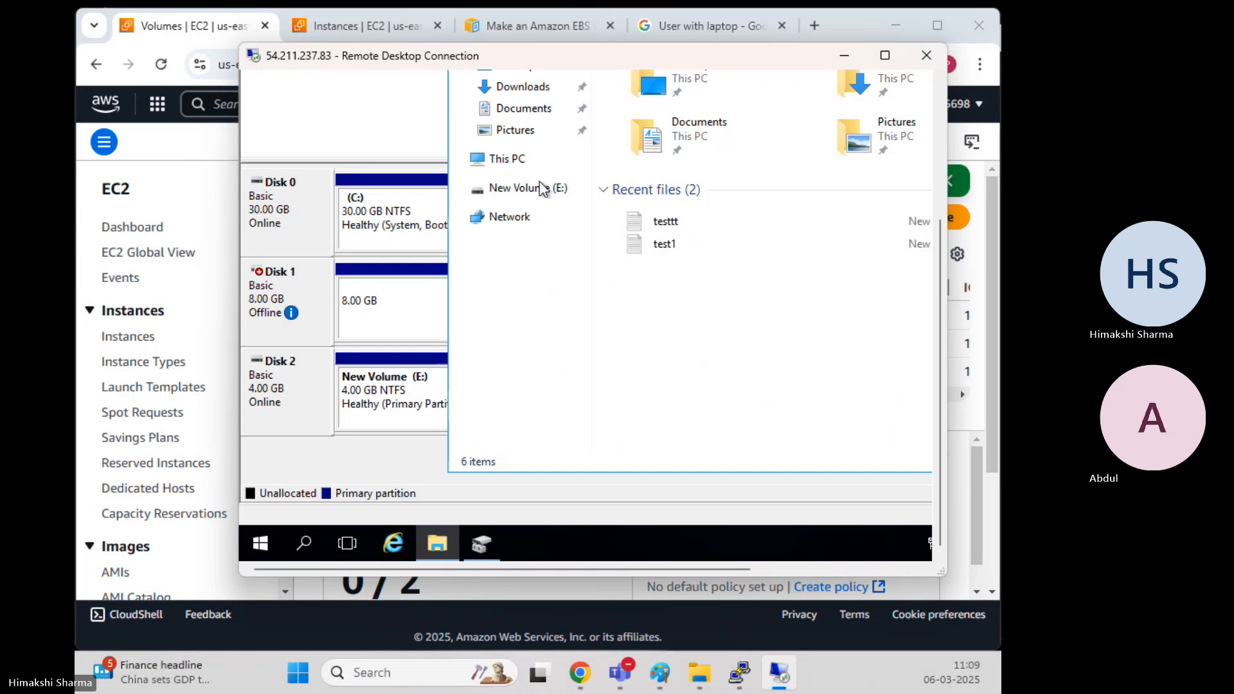
{"action": "left_click", "coordinate": [510, 161]}
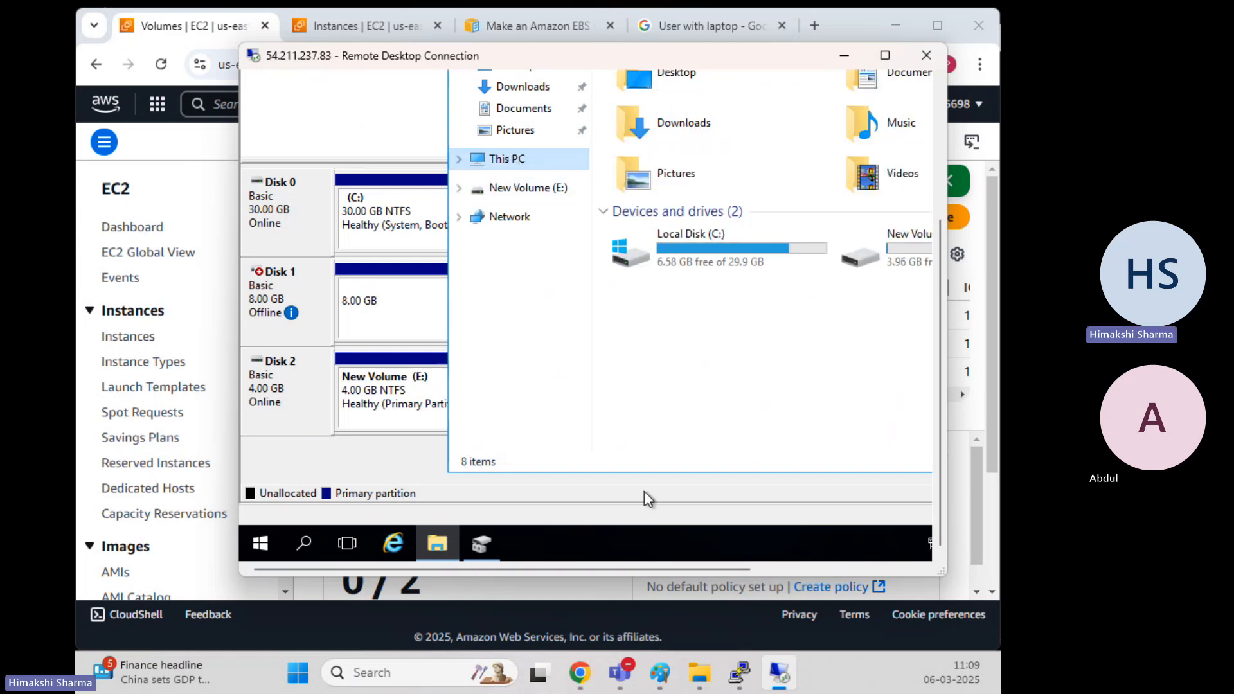
{"action": "left_click", "coordinate": [884, 55]}
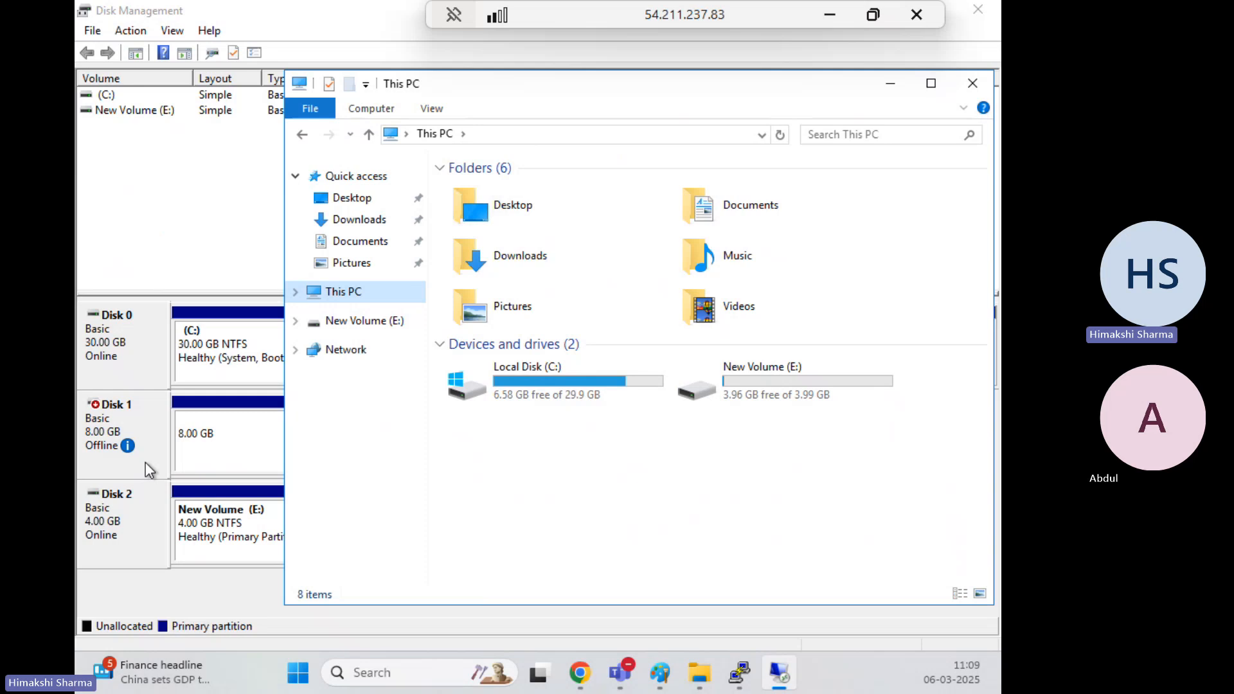
Set Disk 1 Online again, then open New Volume (D:) to view test1 and testtt
{"action": "left_click", "coordinate": [131, 429]}
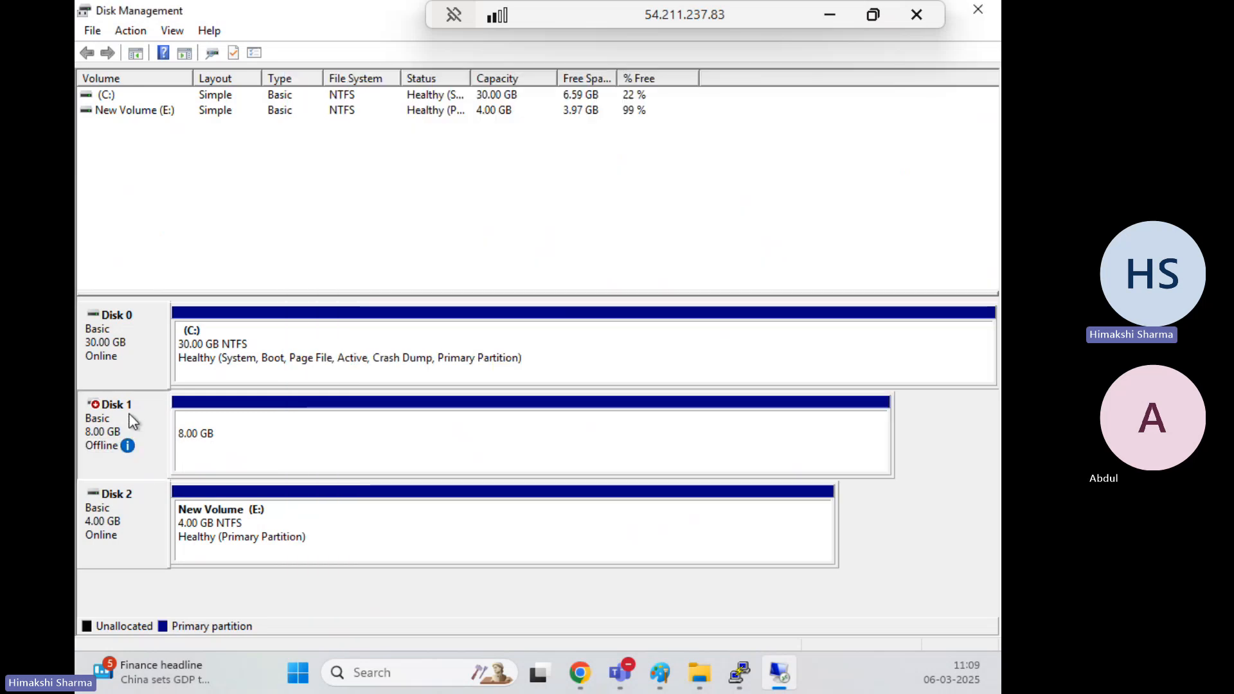
{"action": "right_click", "coordinate": [129, 414]}
{"action": "left_click", "coordinate": [171, 429]}
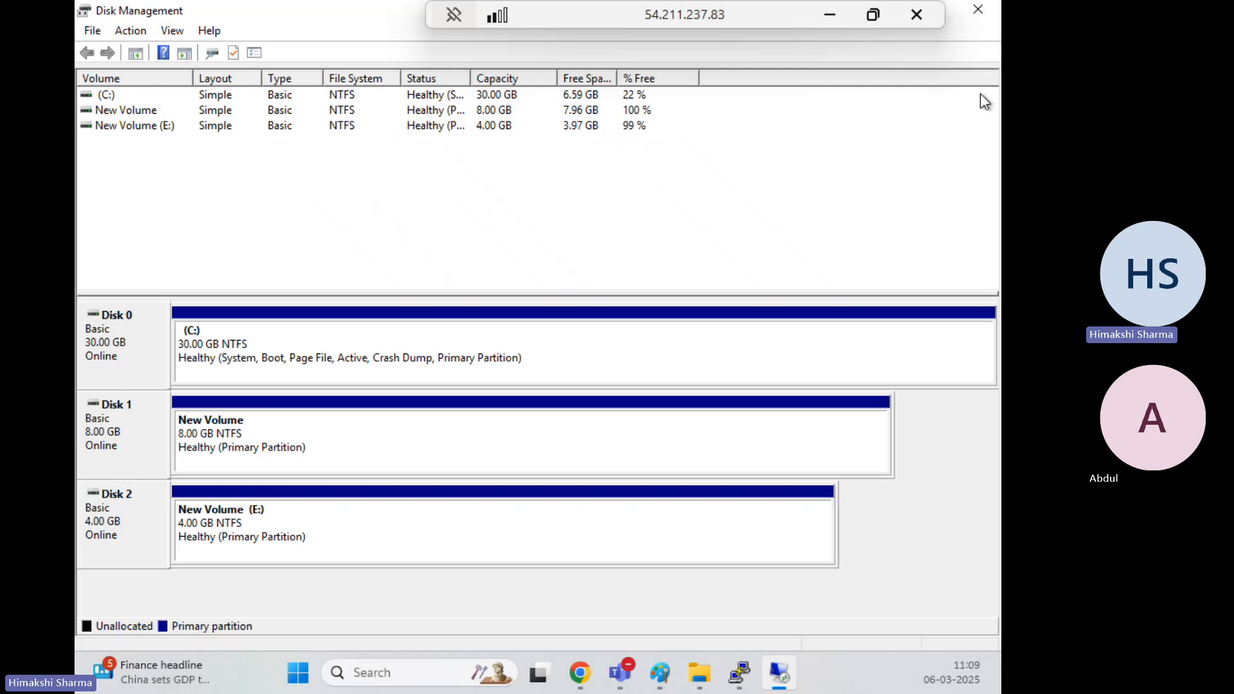
{"action": "left_click", "coordinate": [870, 17]}
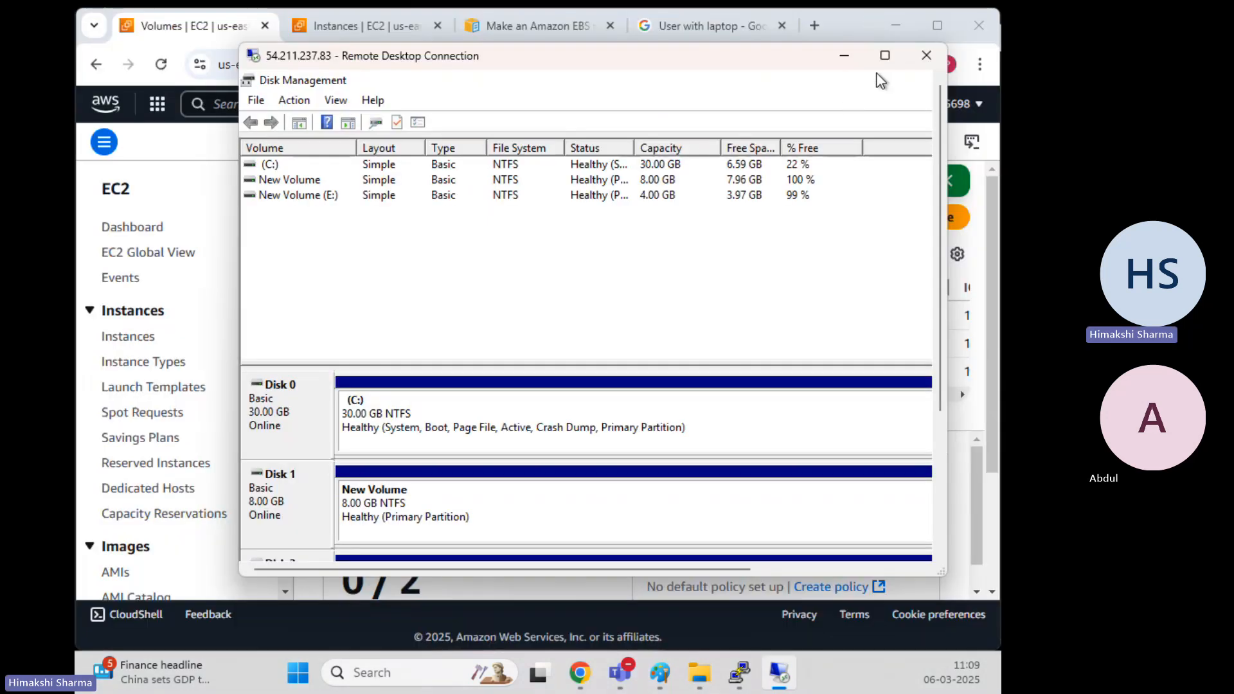
{"action": "left_click", "coordinate": [885, 55]}
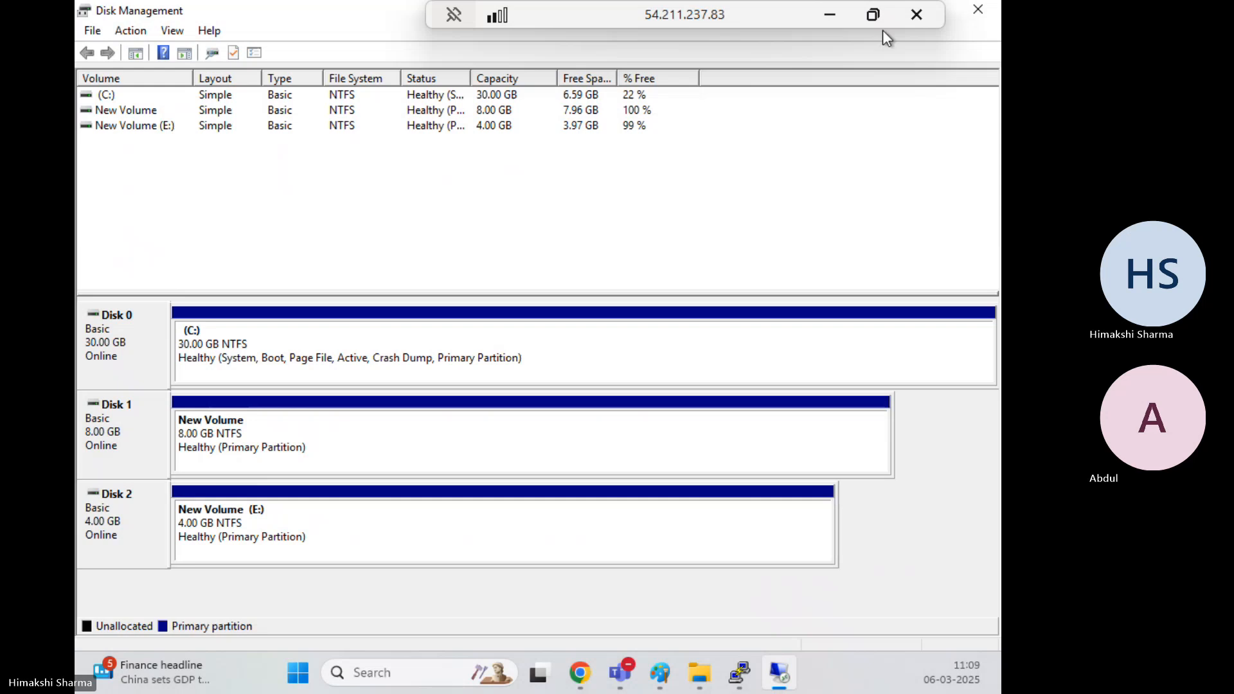
{"action": "left_click", "coordinate": [871, 15]}
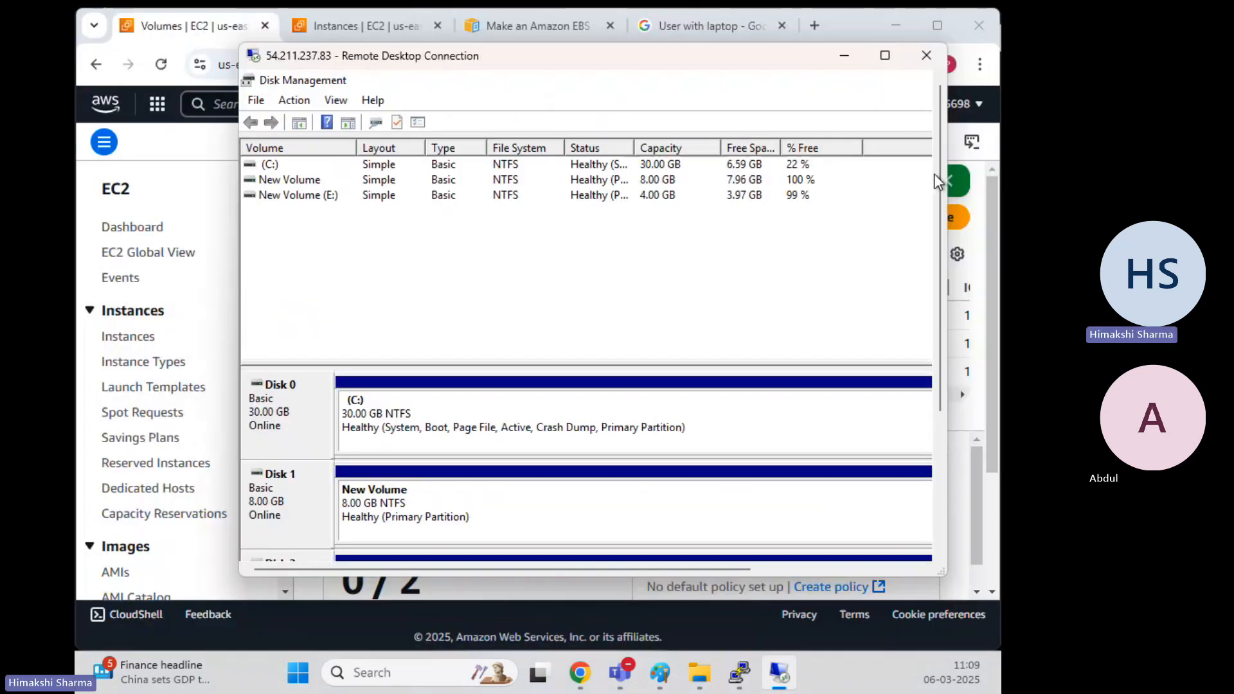
{"action": "left_click_drag", "start_coordinate": [937, 175], "coordinate": [938, 309]}
{"action": "left_click", "coordinate": [437, 544]}
{"action": "double_click", "coordinate": [911, 244]}
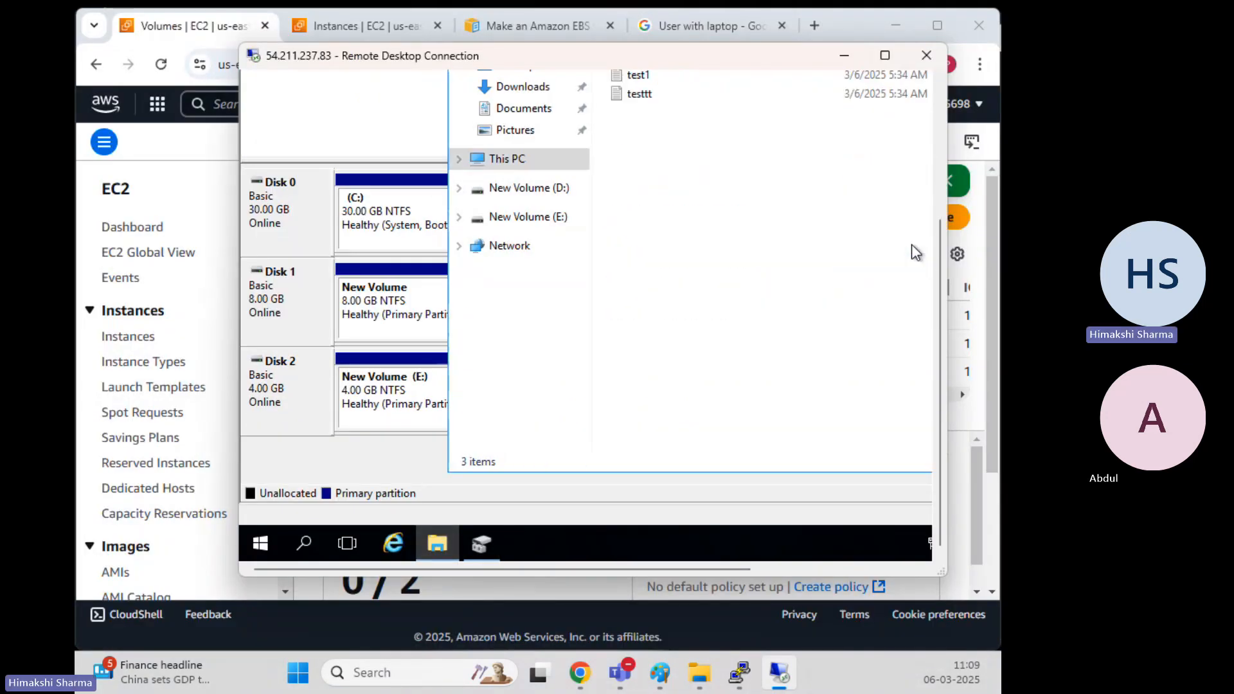
Set Disk 1 to Offline once more, closing the extra disk and volume menus unchanged
{"action": "left_click_drag", "start_coordinate": [937, 280], "coordinate": [947, 200]}
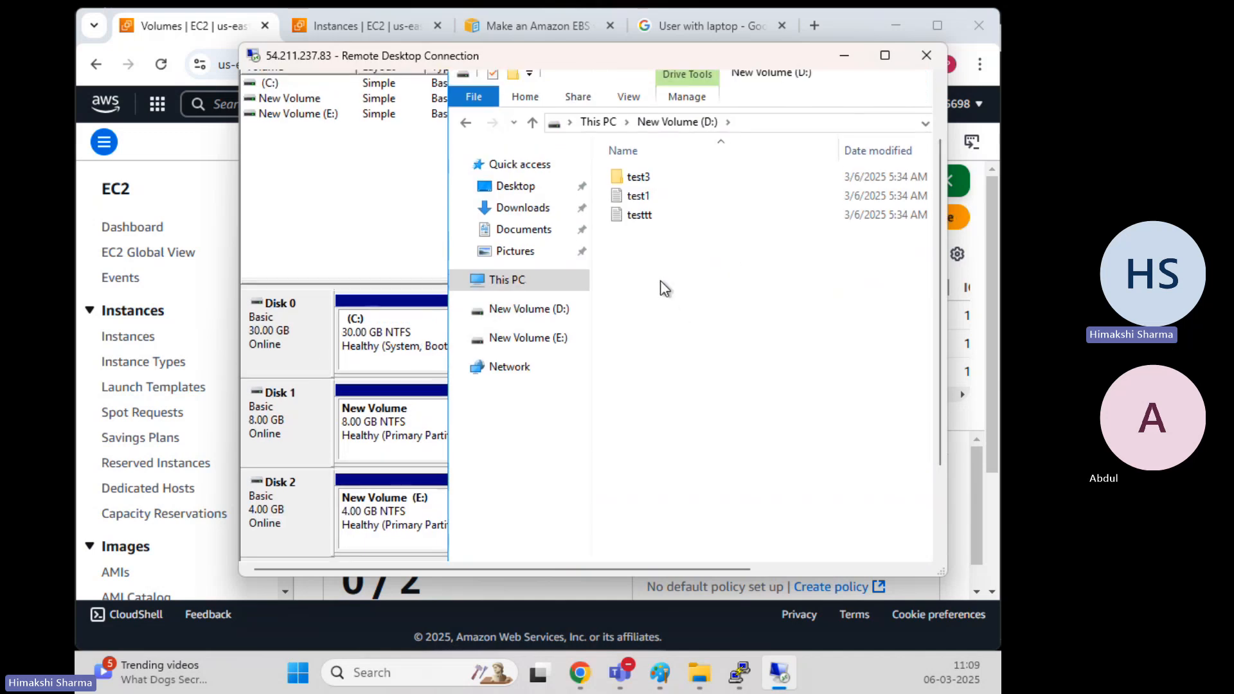
{"action": "left_click", "coordinate": [291, 419]}
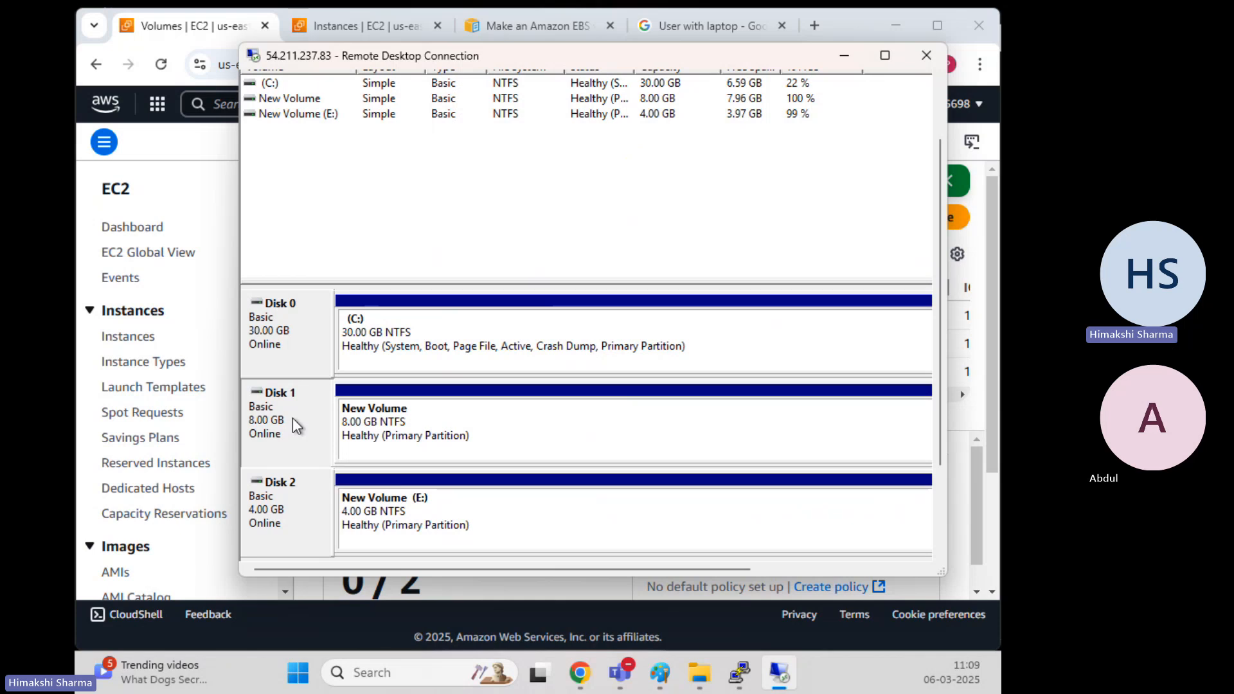
{"action": "right_click", "coordinate": [292, 418]}
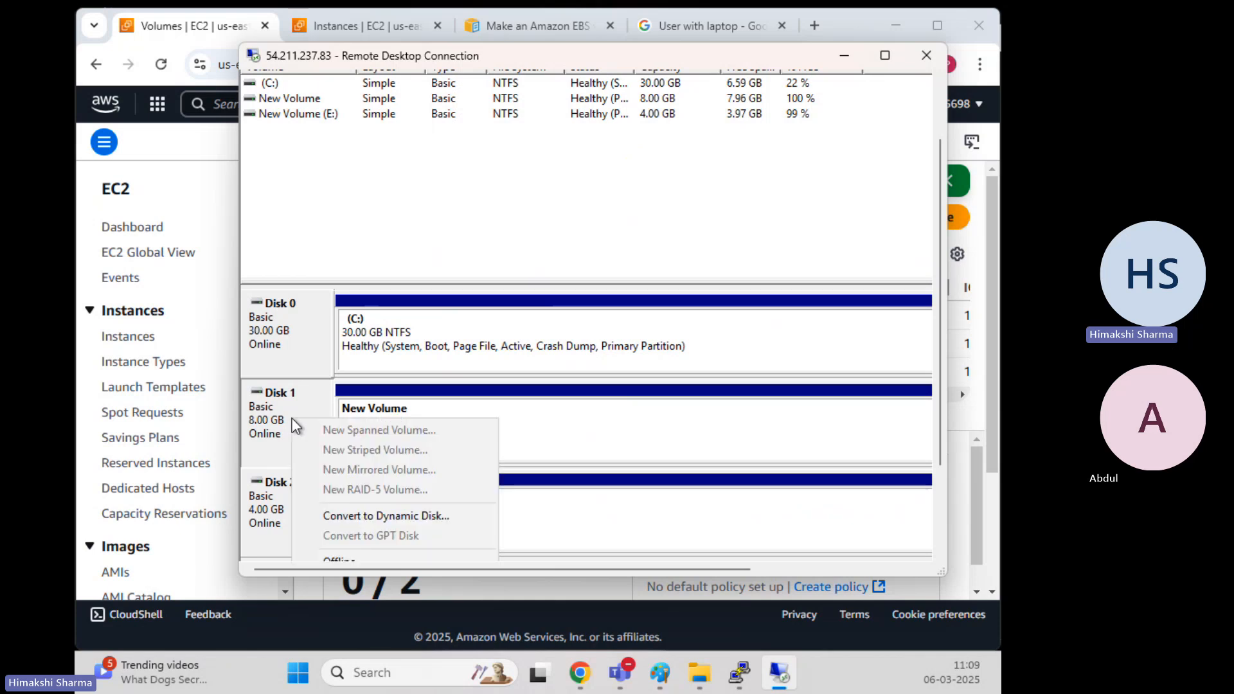
{"action": "left_click", "coordinate": [350, 558]}
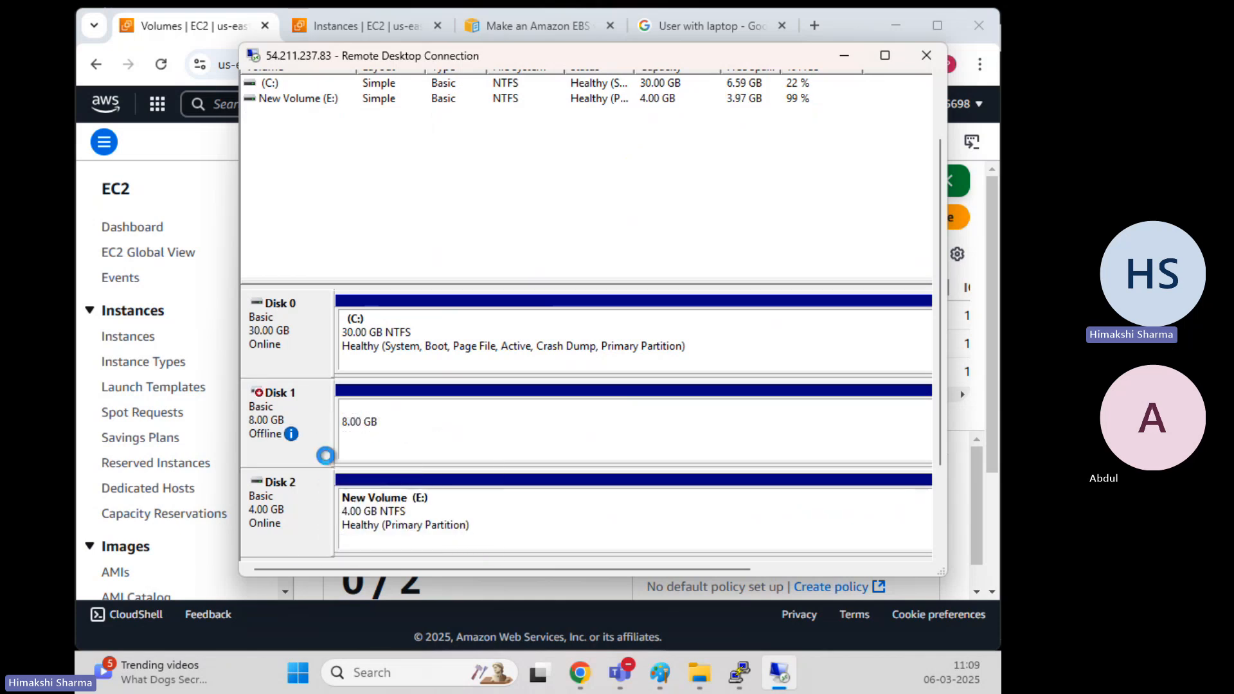
{"action": "right_click", "coordinate": [307, 423]}
{"action": "left_click", "coordinate": [444, 425]}
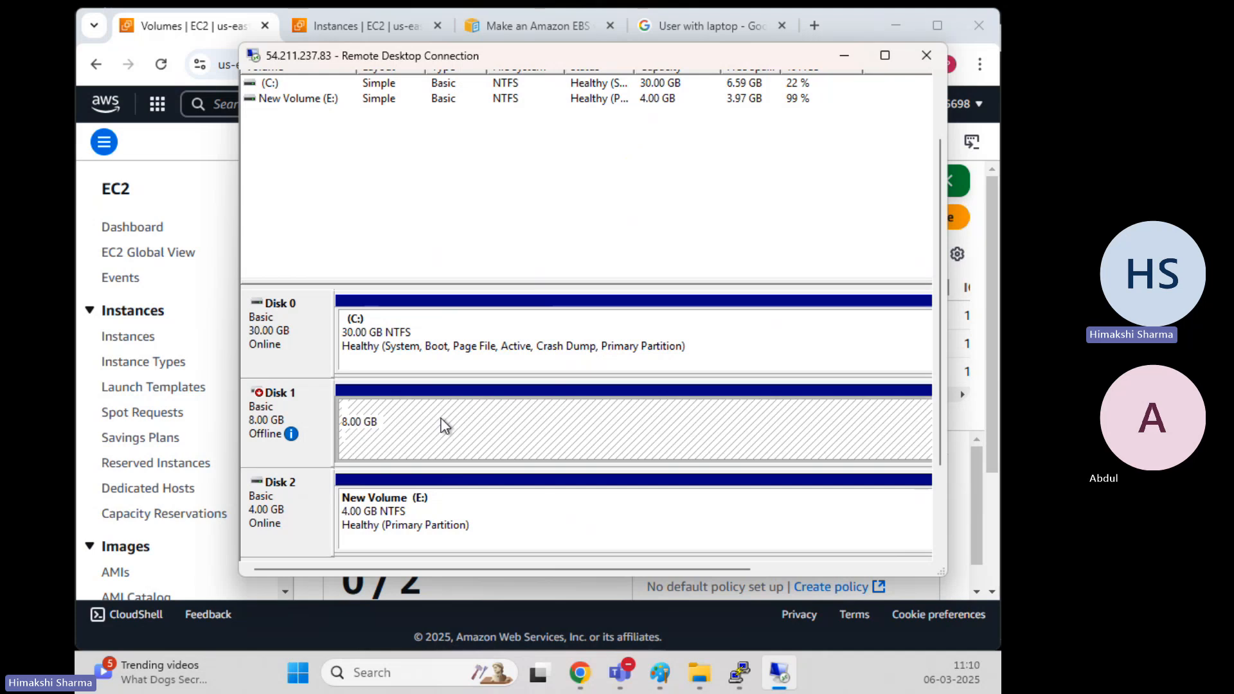
{"action": "right_click", "coordinate": [443, 425]}
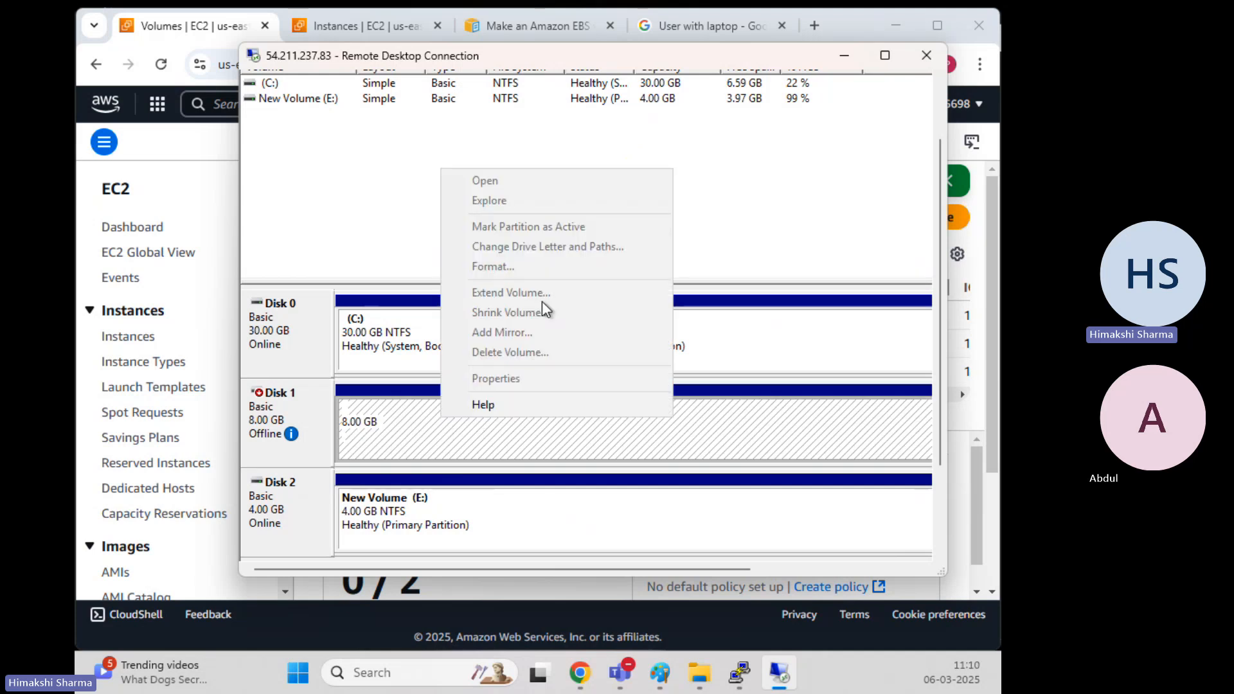
{"action": "left_click", "coordinate": [286, 403]}
{"action": "right_click", "coordinate": [287, 403]}
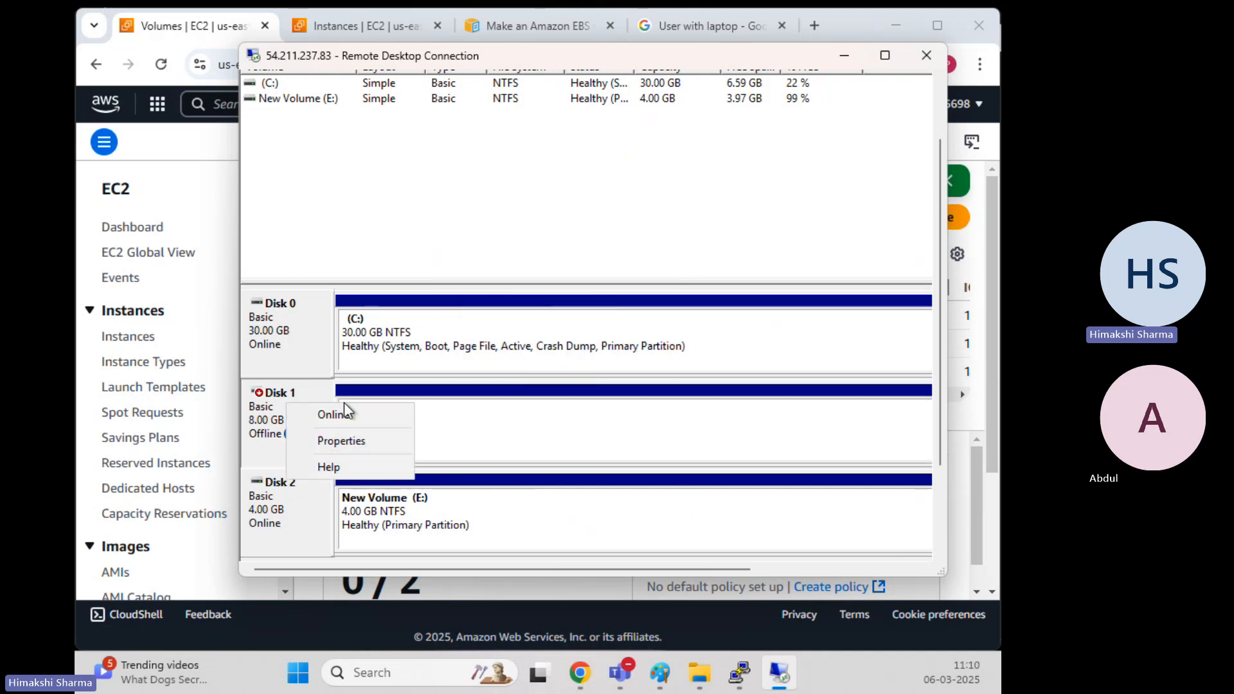
{"action": "left_click", "coordinate": [505, 426]}
Detach the 8 GiB Secondary volume vol-0cb57fdf16ad2188b and refresh to check its state
{"action": "left_click", "coordinate": [844, 57]}
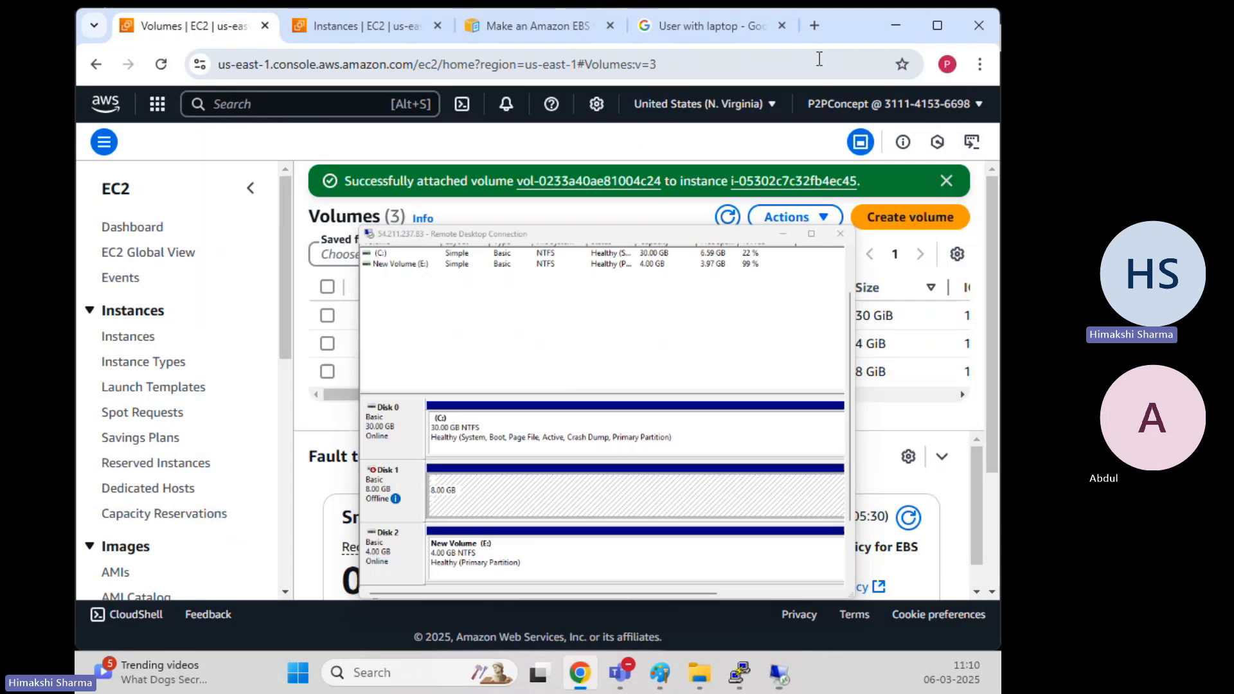
{"action": "left_click", "coordinate": [328, 372]}
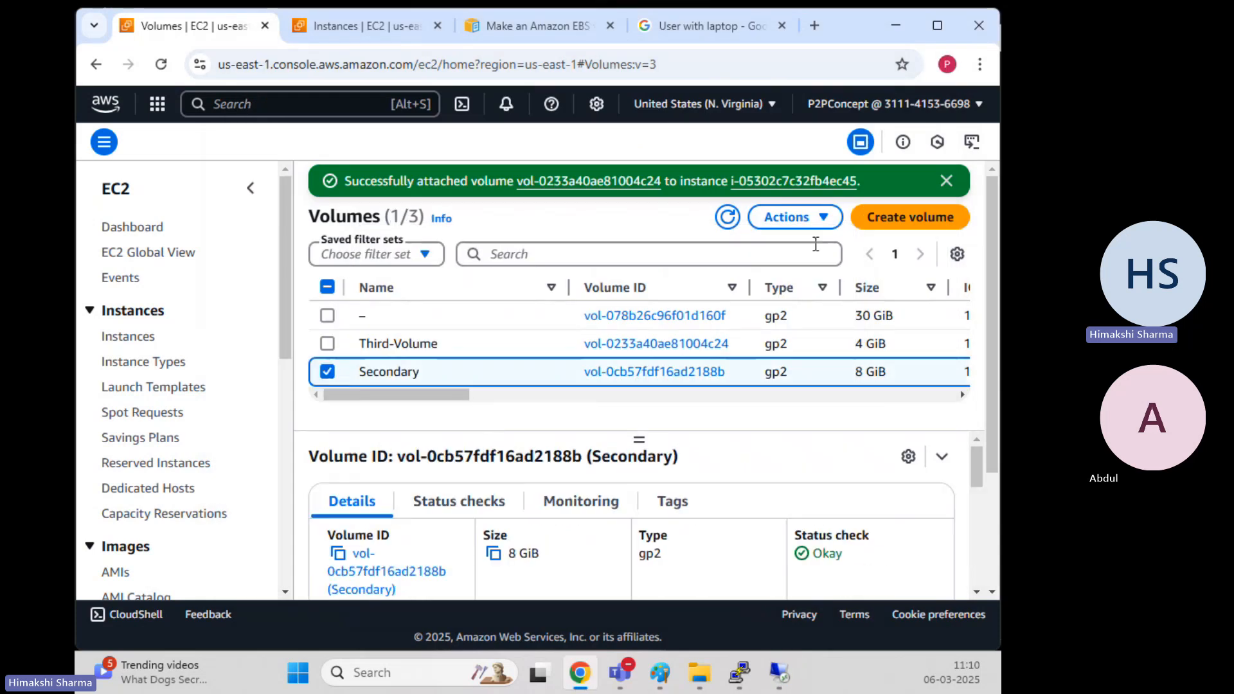
{"action": "left_click", "coordinate": [816, 217]}
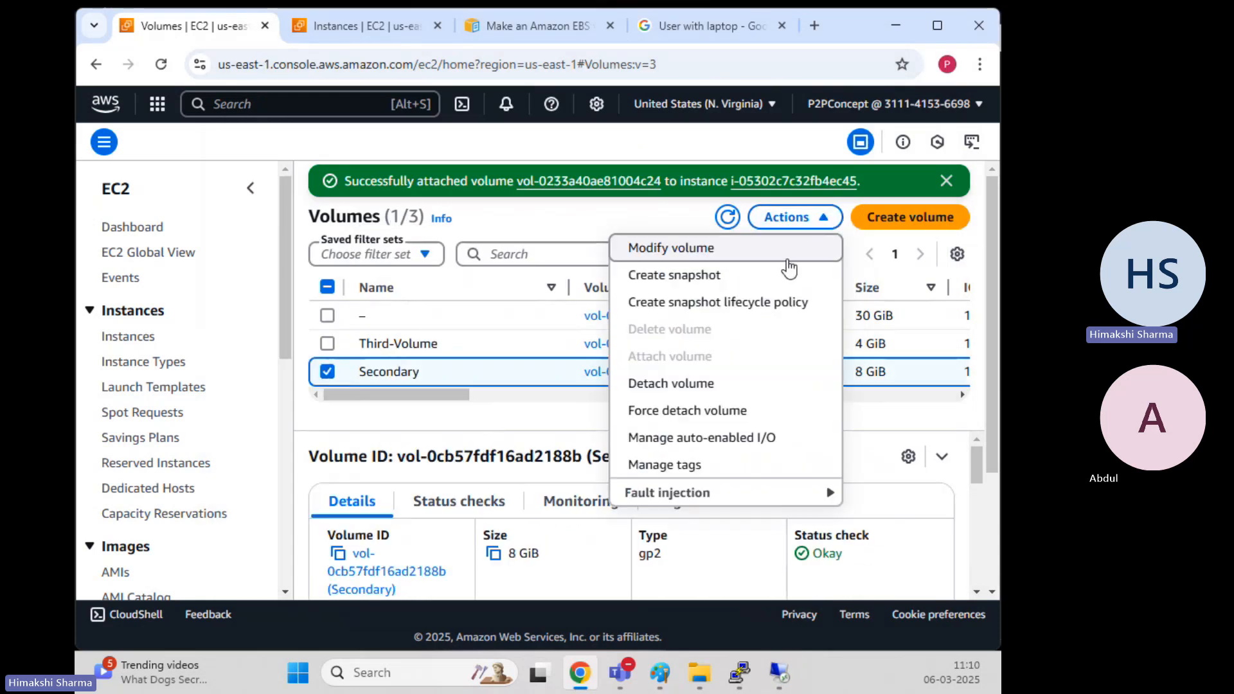
{"action": "left_click", "coordinate": [688, 384]}
{"action": "left_click", "coordinate": [836, 452]}
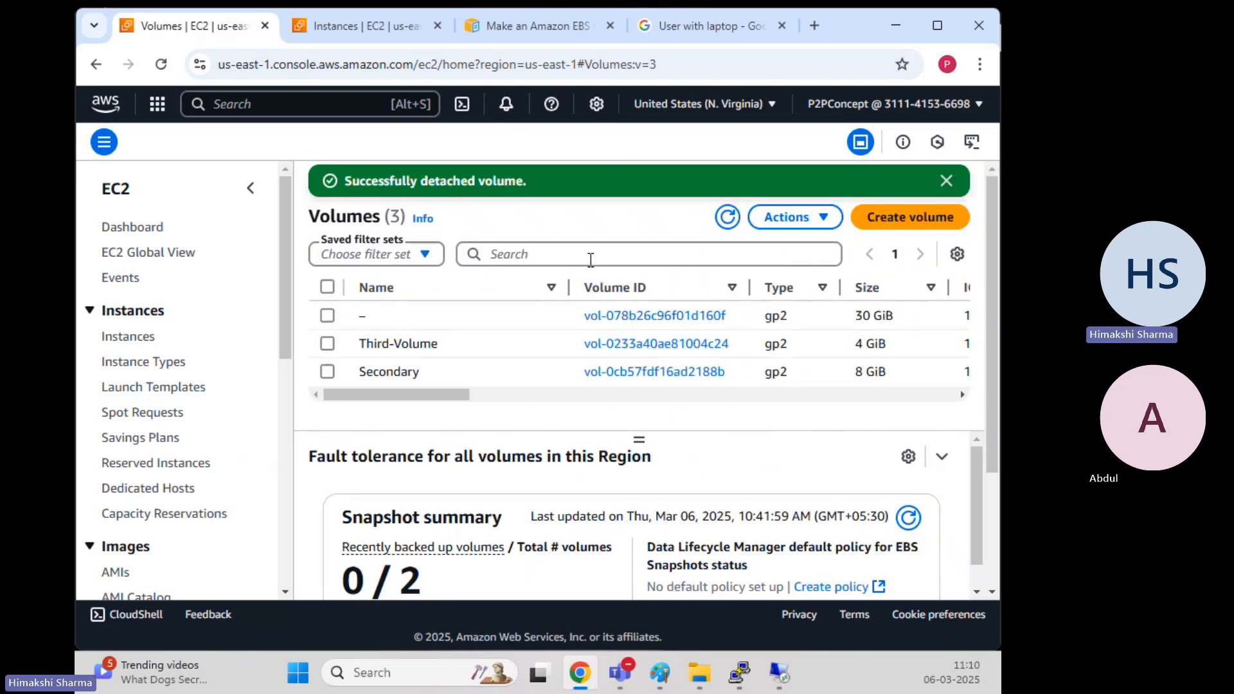
{"action": "left_click", "coordinate": [727, 217]}
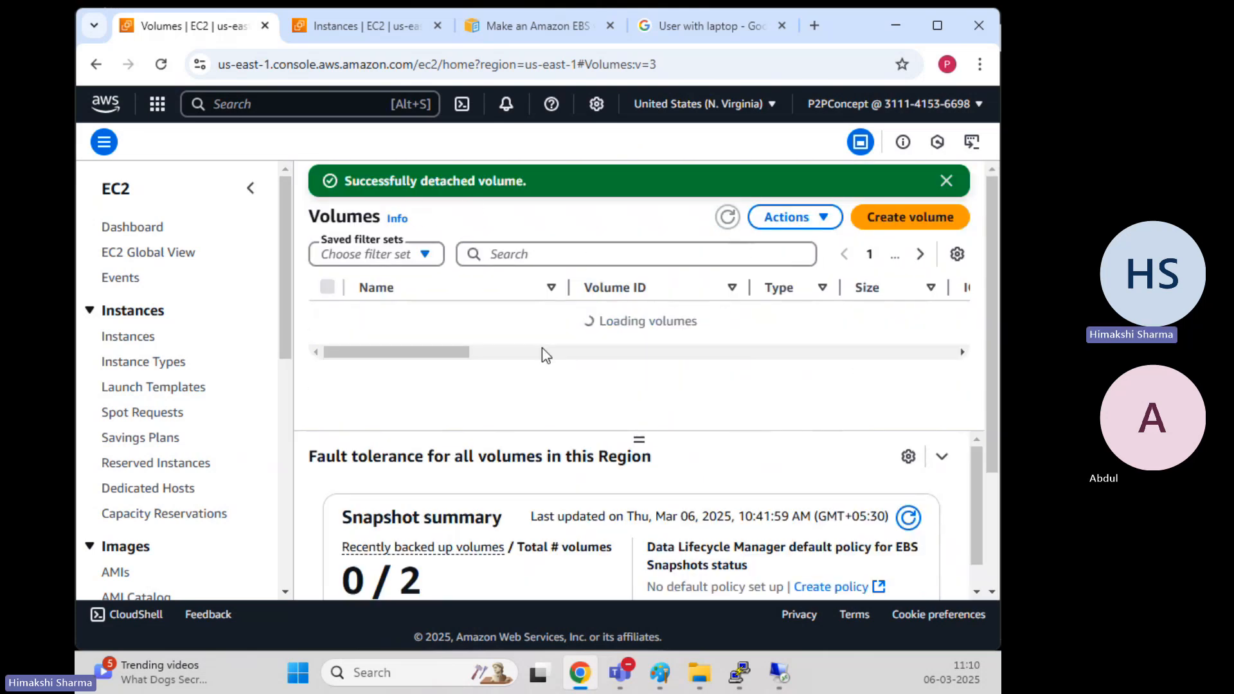
{"action": "left_click_drag", "start_coordinate": [415, 394], "coordinate": [639, 435]}
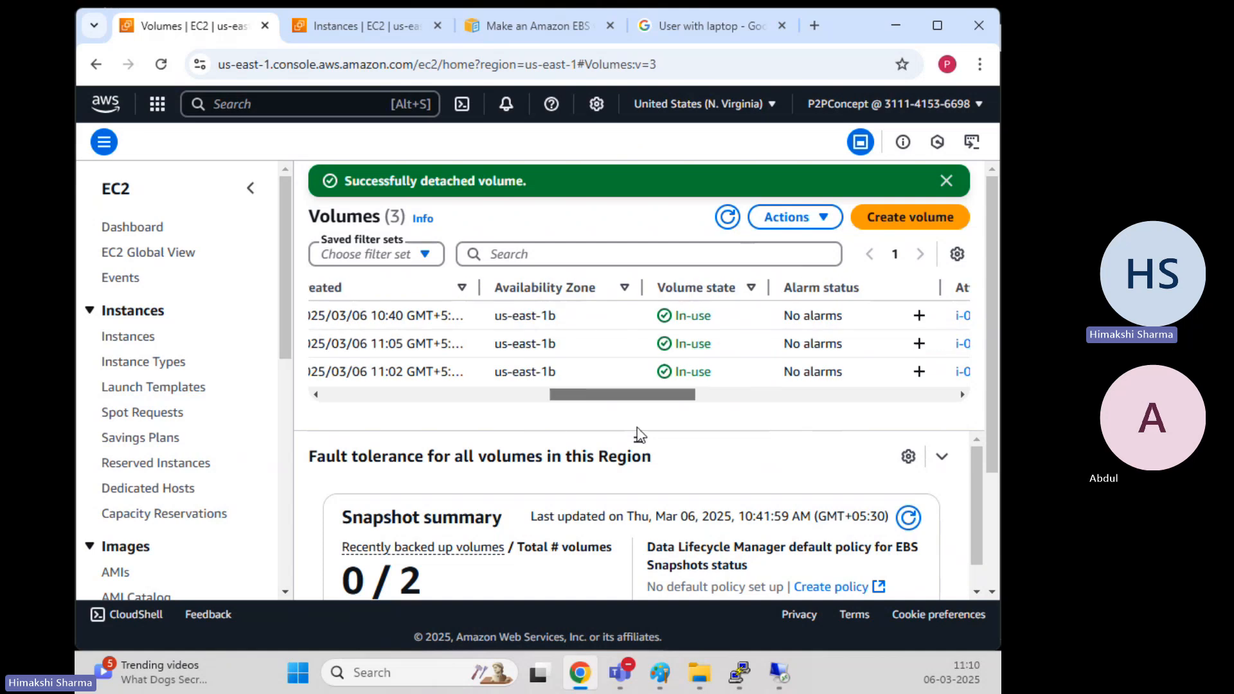
{"action": "left_click", "coordinate": [728, 218]}
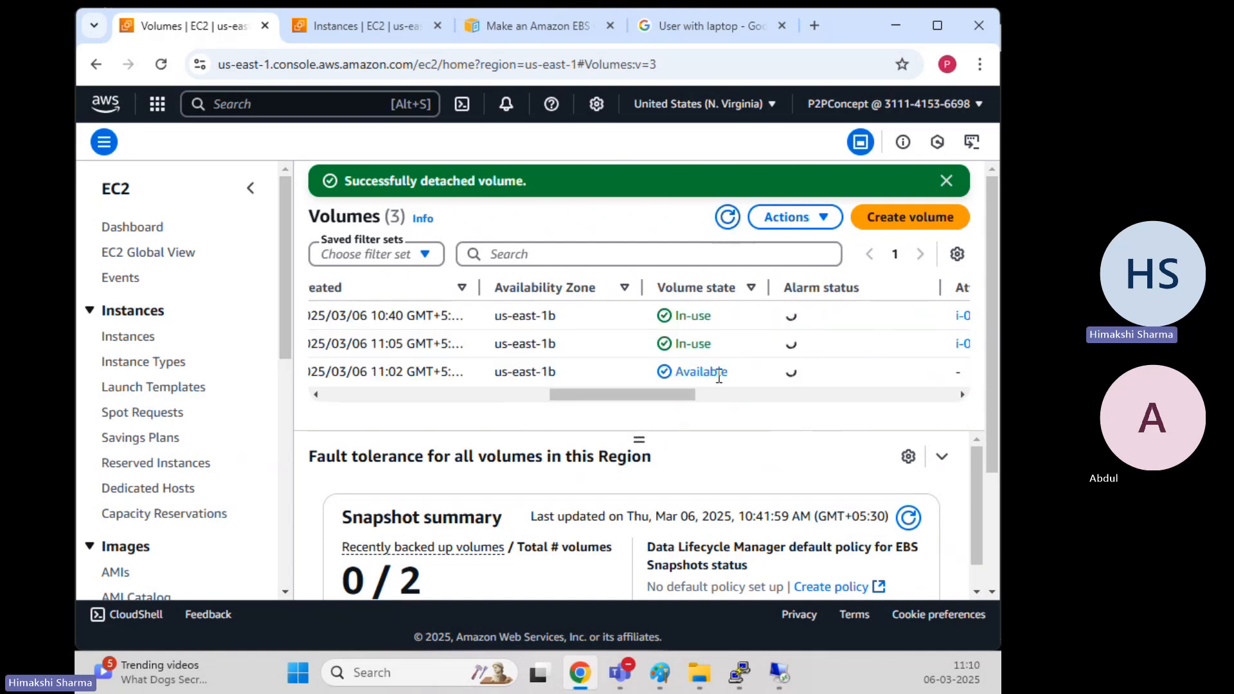
{"action": "left_click_drag", "start_coordinate": [664, 402], "coordinate": [404, 423]}
Delete the Secondary volume, confirming with 'delete', and dismiss the success message
{"action": "left_click", "coordinate": [327, 371]}
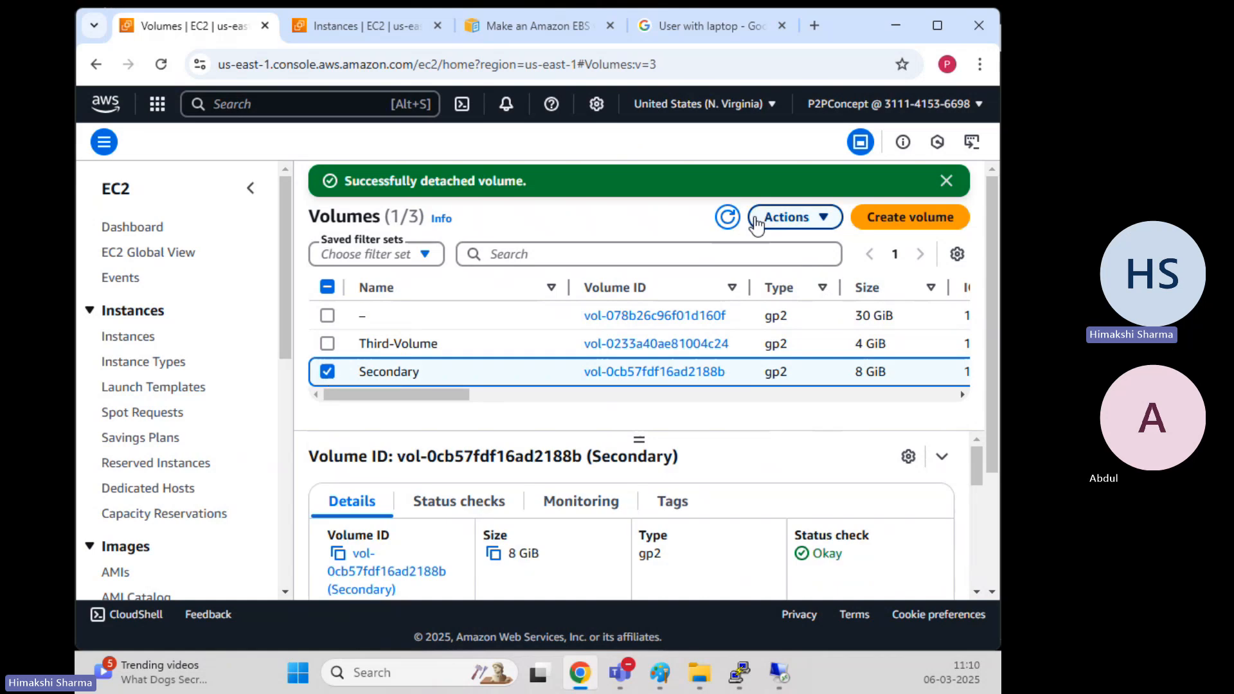
{"action": "left_click", "coordinate": [796, 219]}
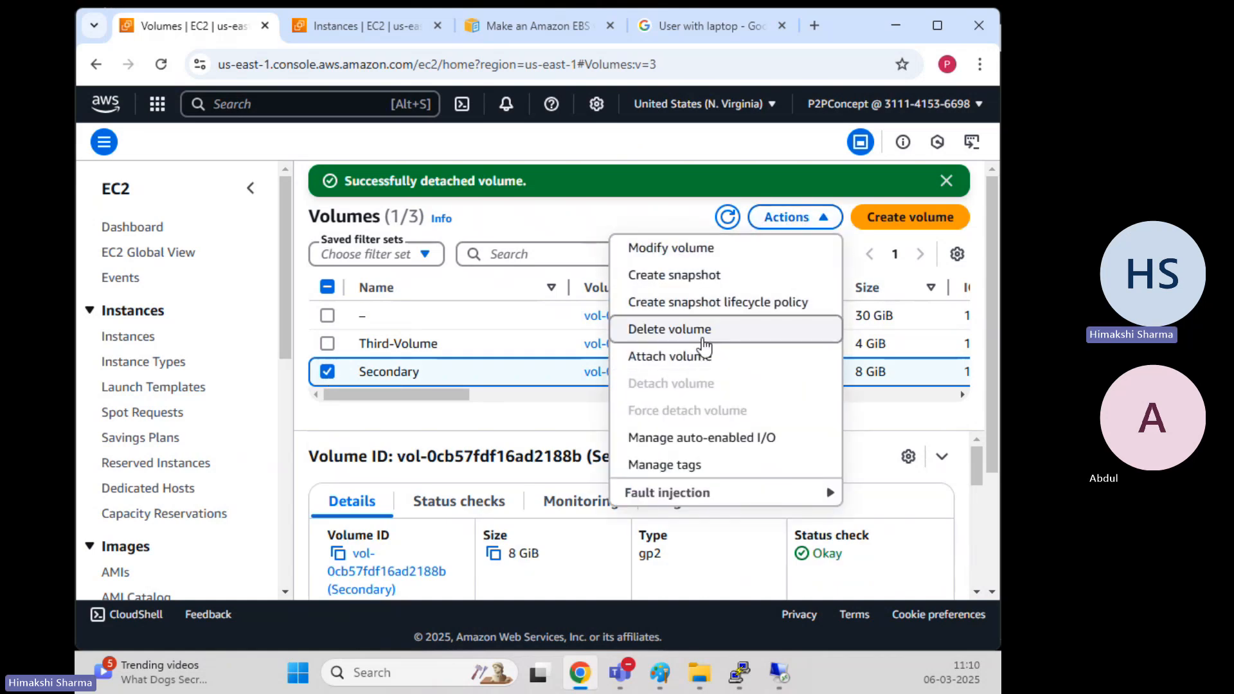
{"action": "left_click", "coordinate": [701, 333]}
{"action": "left_click", "coordinate": [763, 436]}
{"action": "type", "text": "d"}
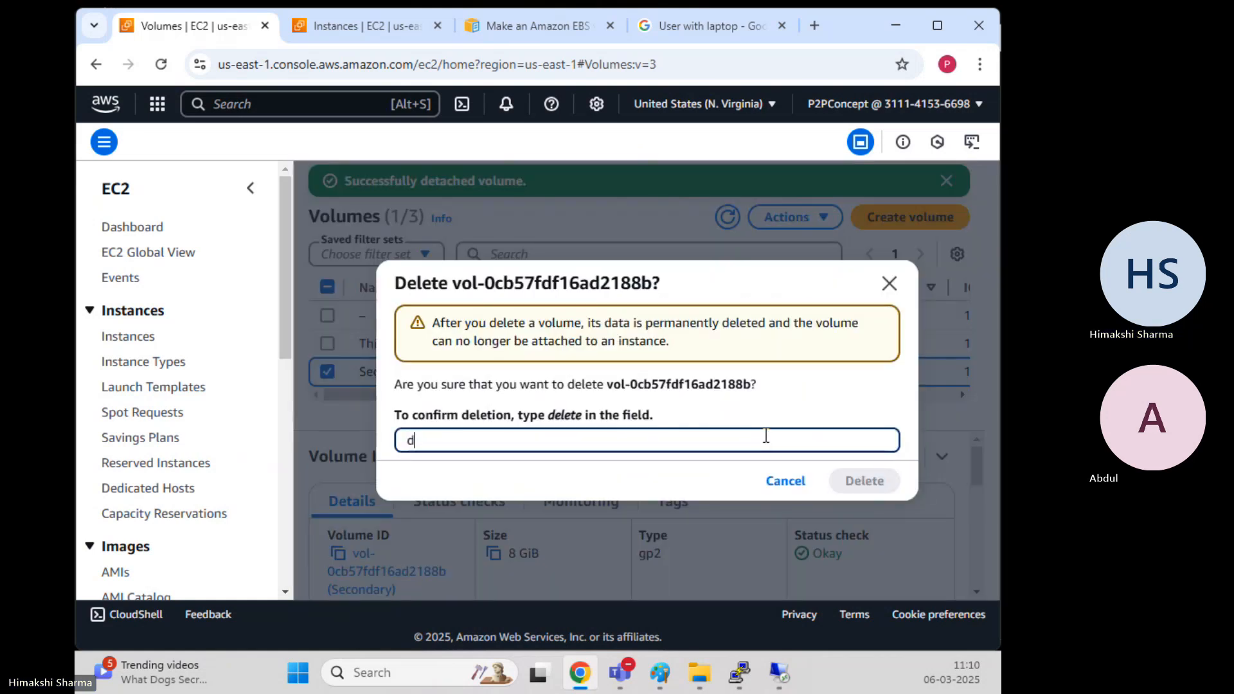
{"action": "type", "text": "elete"}
{"action": "left_click", "coordinate": [830, 481]}
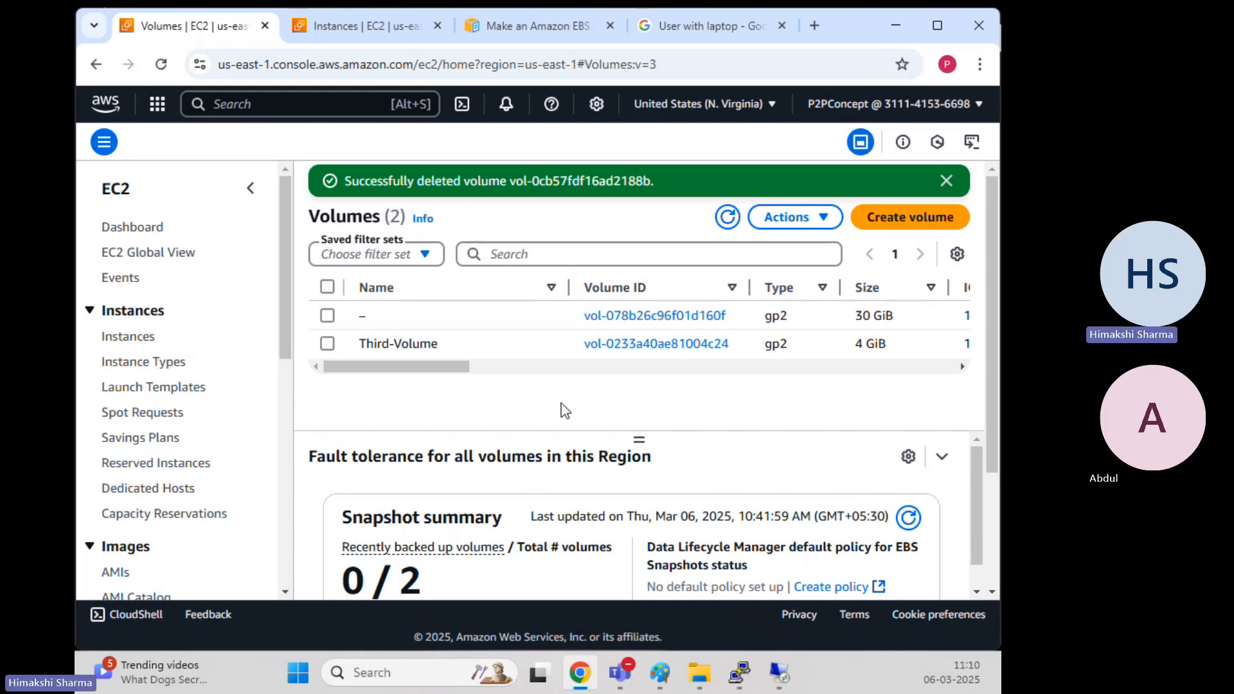
{"action": "left_click", "coordinate": [947, 182]}
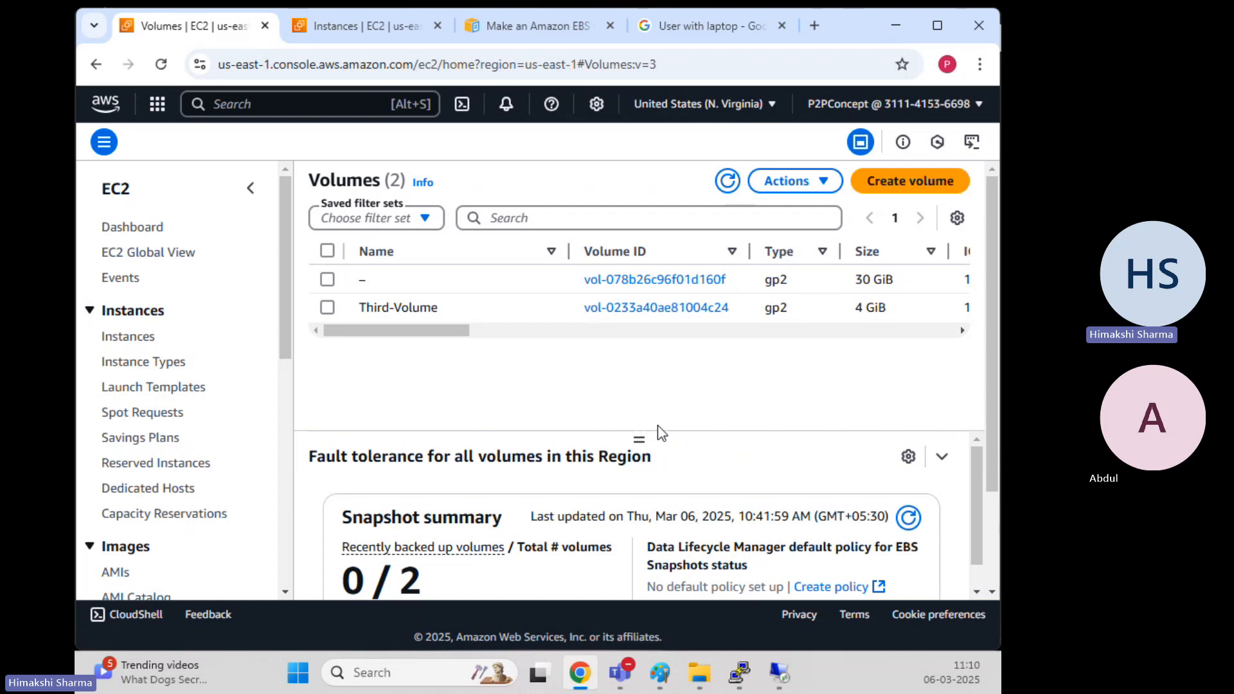
{"action": "left_click", "coordinate": [660, 674]}
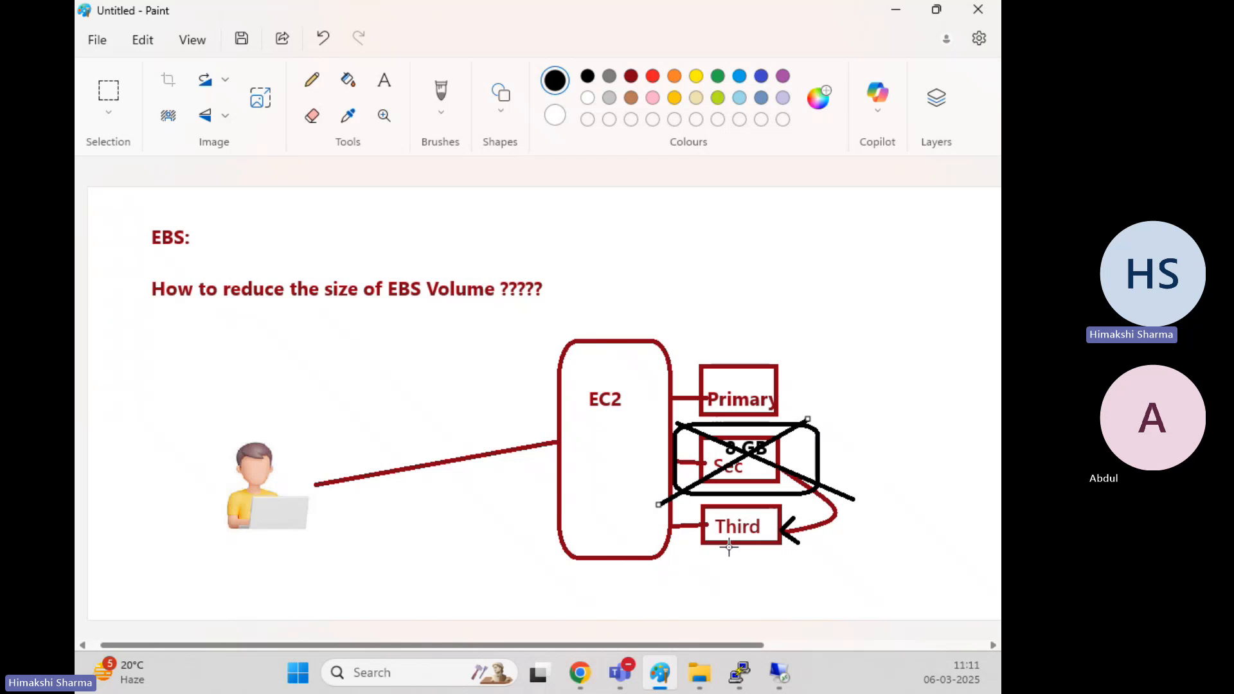
{"action": "mouse_move", "coordinate": [579, 673]}
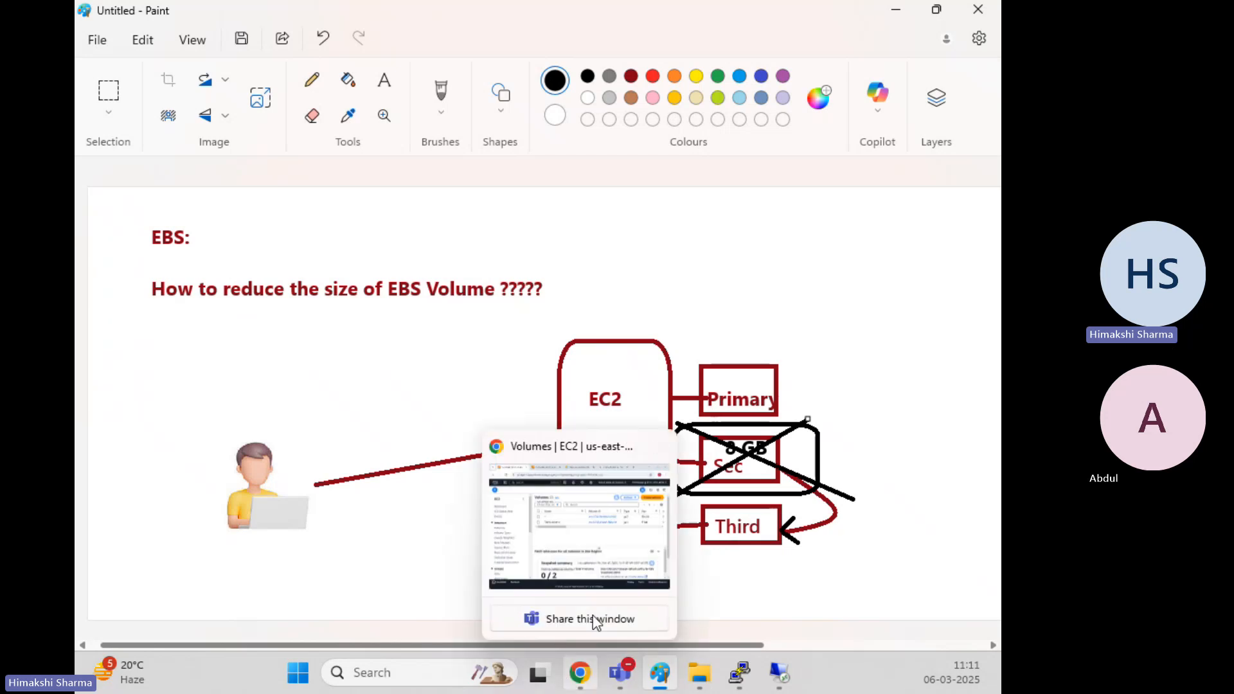
{"action": "left_click", "coordinate": [593, 538]}
{"action": "left_click_drag", "start_coordinate": [399, 330], "coordinate": [309, 371]}
With Third-Volume selected in EC2, set Disk 2 Offline in remote Disk Management, removing E:
{"action": "left_click", "coordinate": [329, 308]}
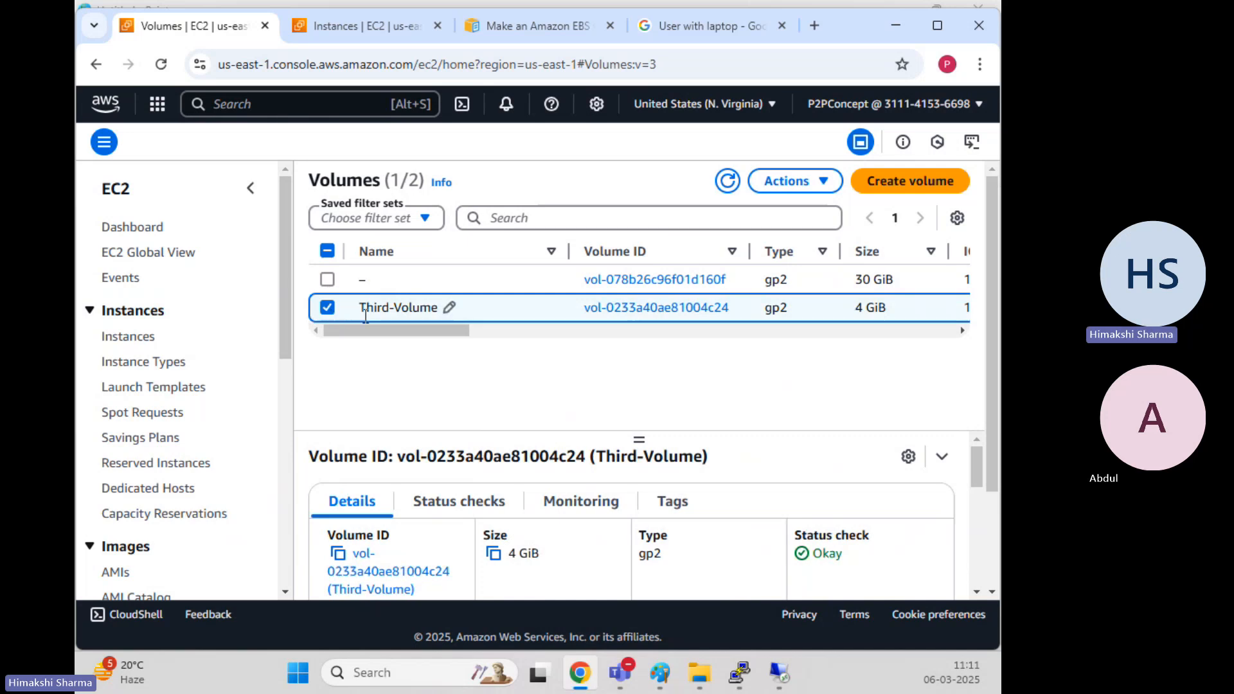
{"action": "left_click", "coordinate": [792, 182]}
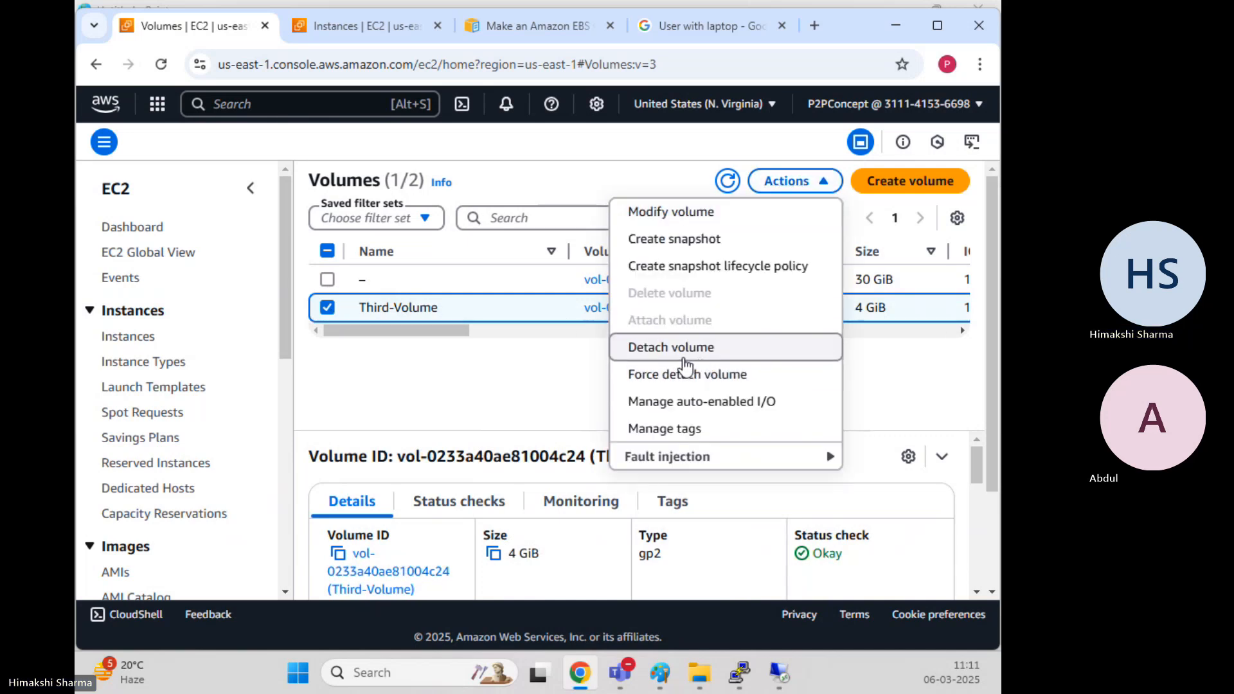
{"action": "key", "text": "alt+Tab"}
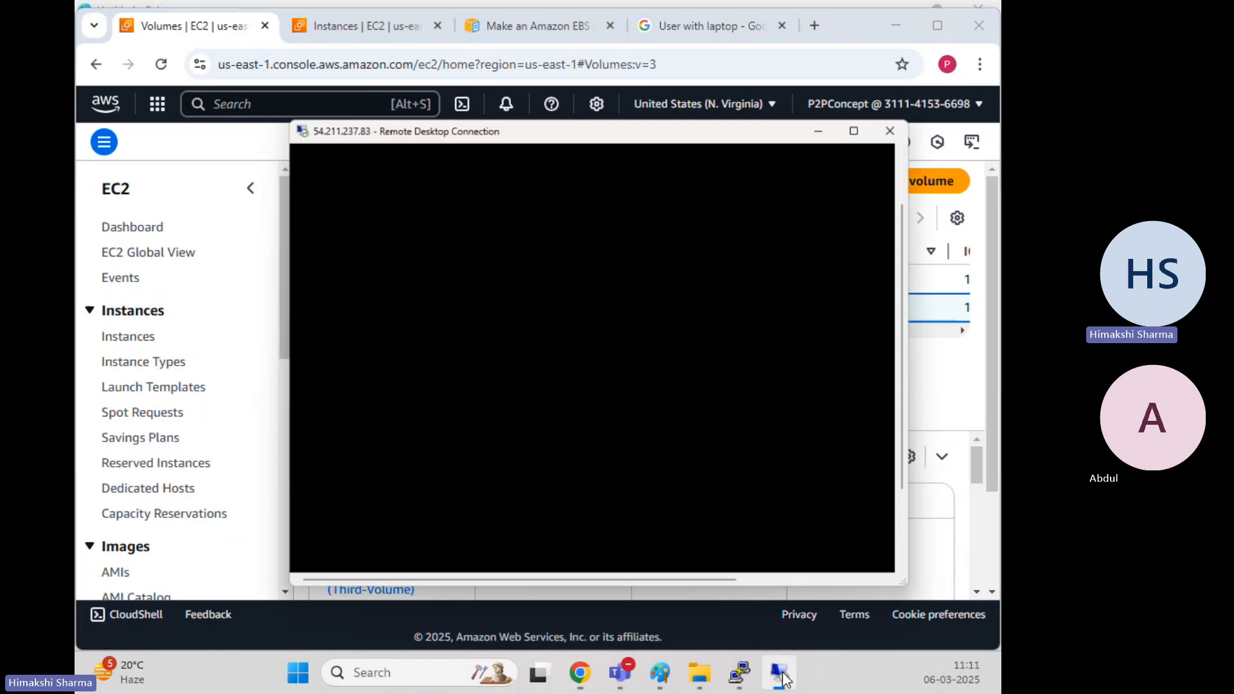
{"action": "left_click", "coordinate": [277, 434]}
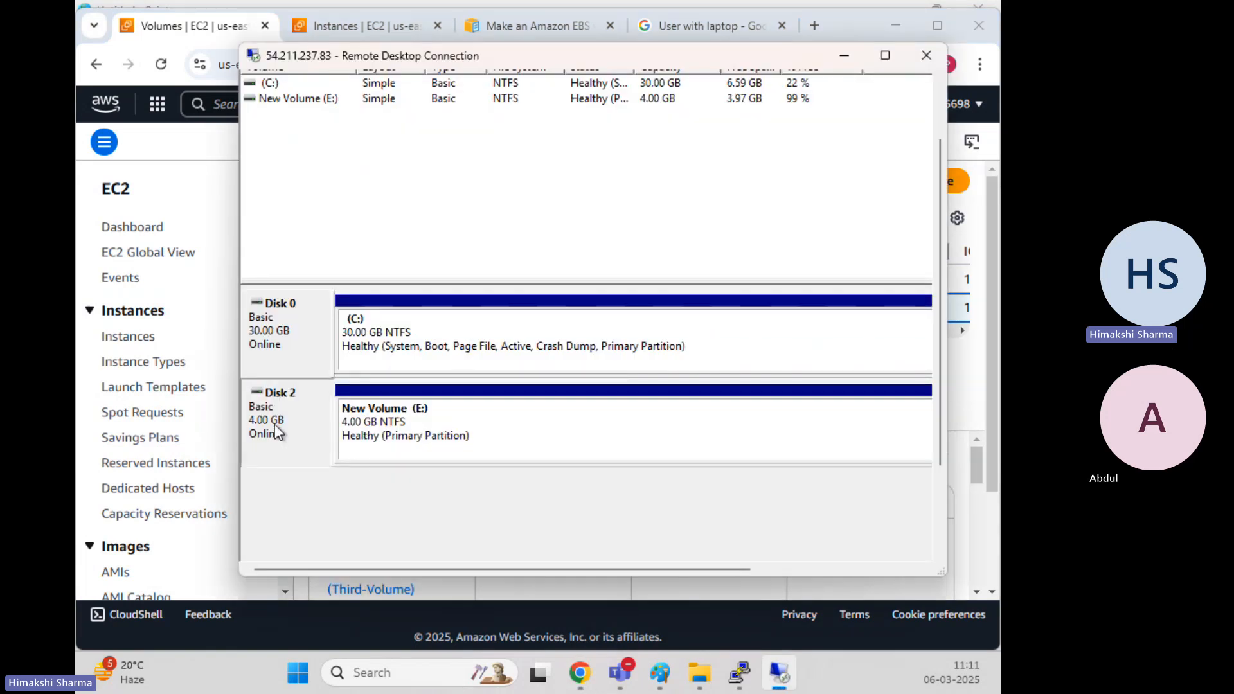
{"action": "right_click", "coordinate": [275, 425]}
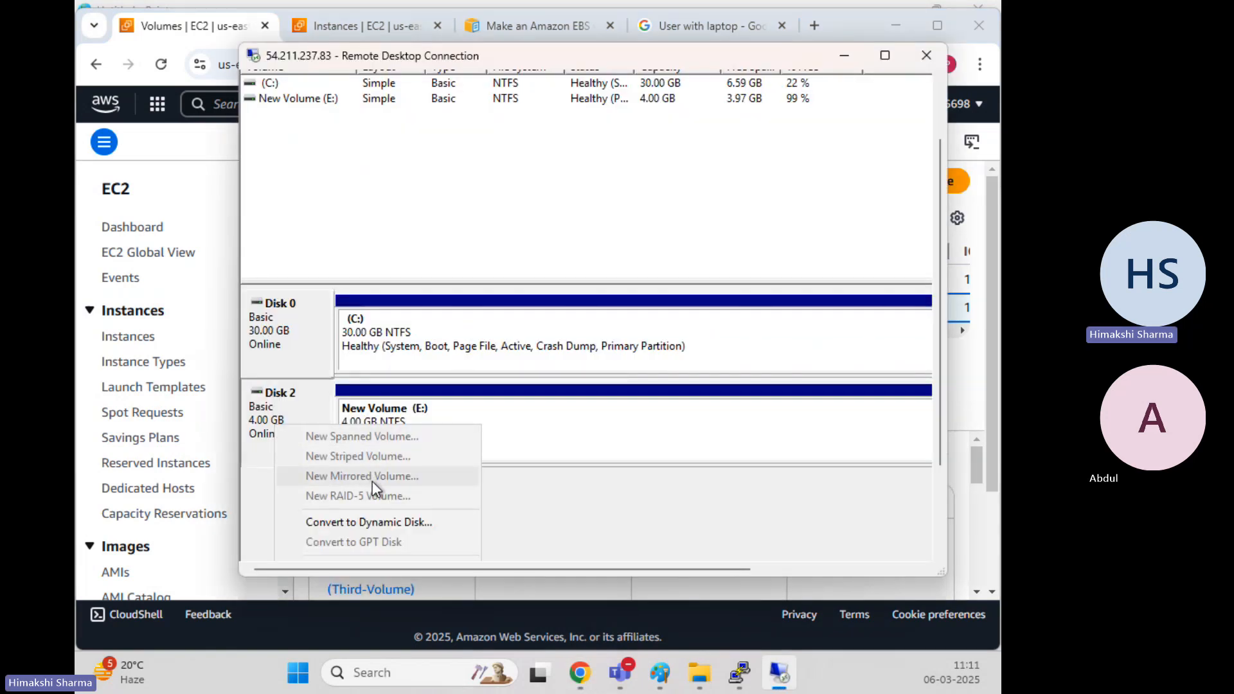
{"action": "left_click", "coordinate": [675, 499]}
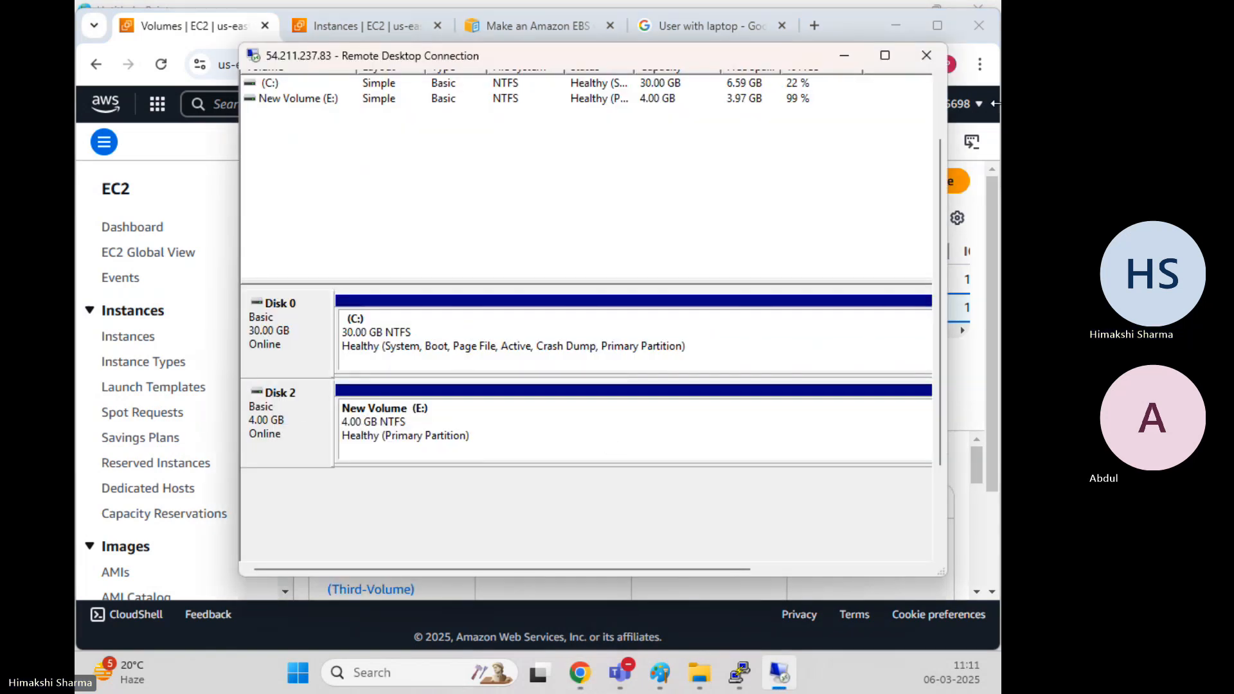
{"action": "left_click", "coordinate": [887, 56]}
{"action": "right_click", "coordinate": [121, 418]}
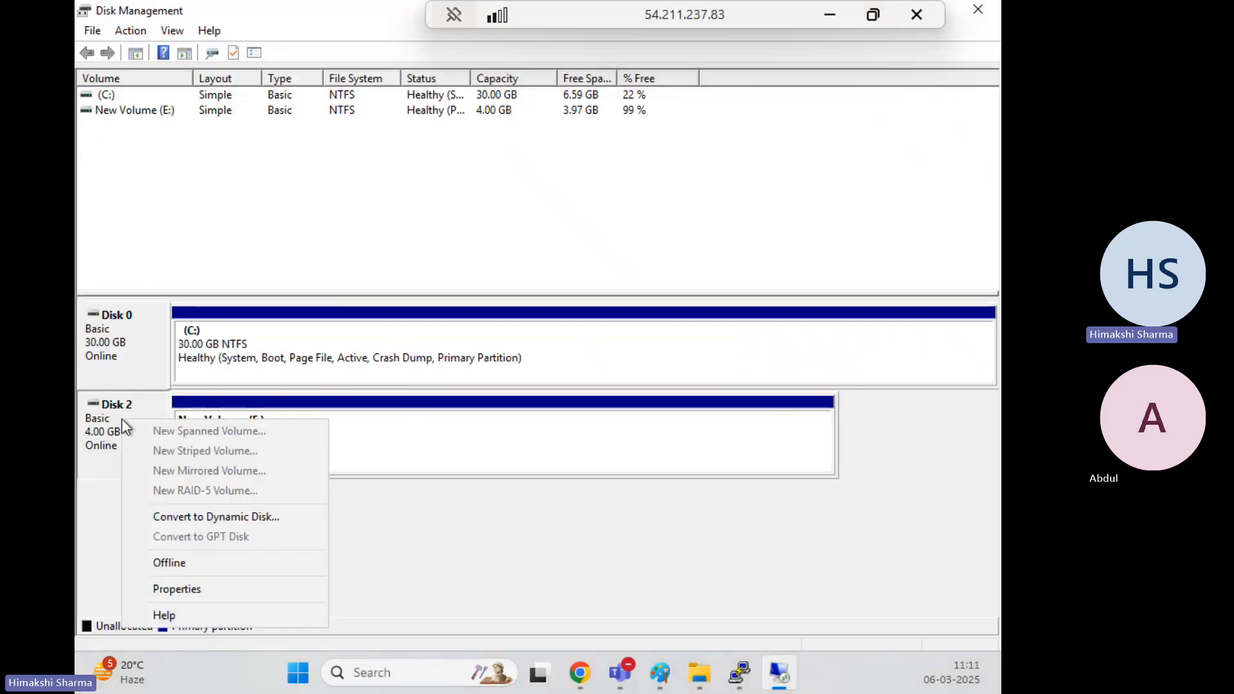
{"action": "left_click", "coordinate": [183, 563]}
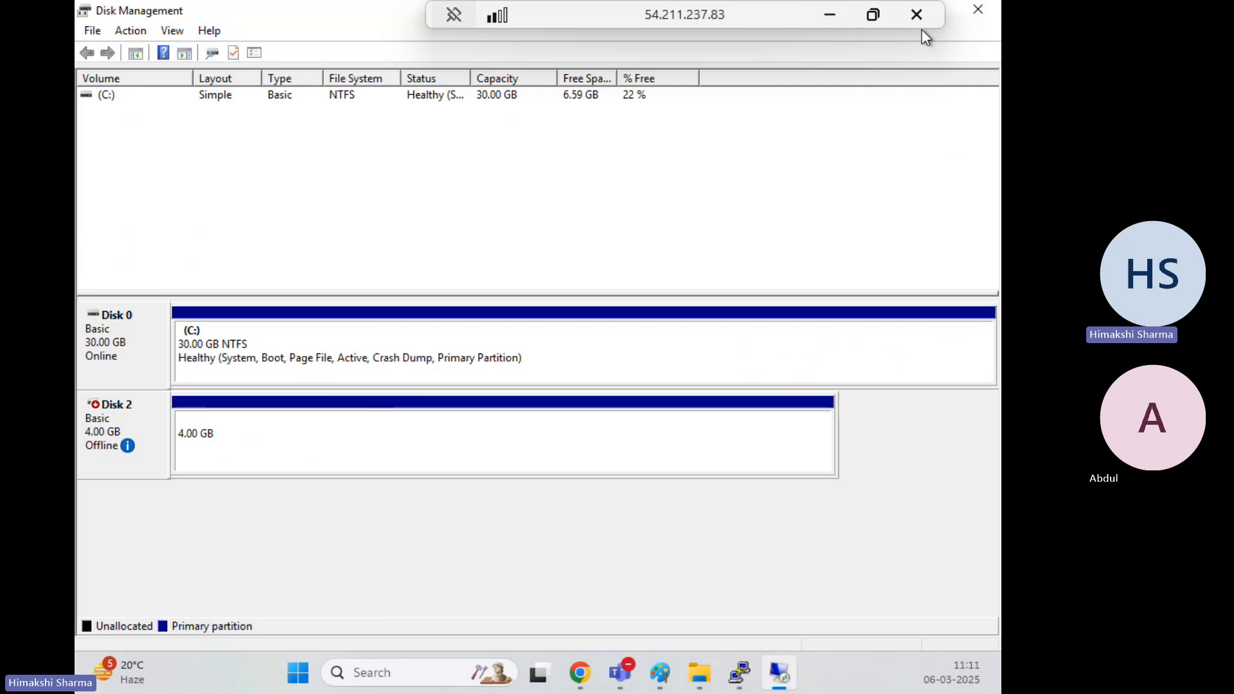
{"action": "left_click", "coordinate": [833, 15]}
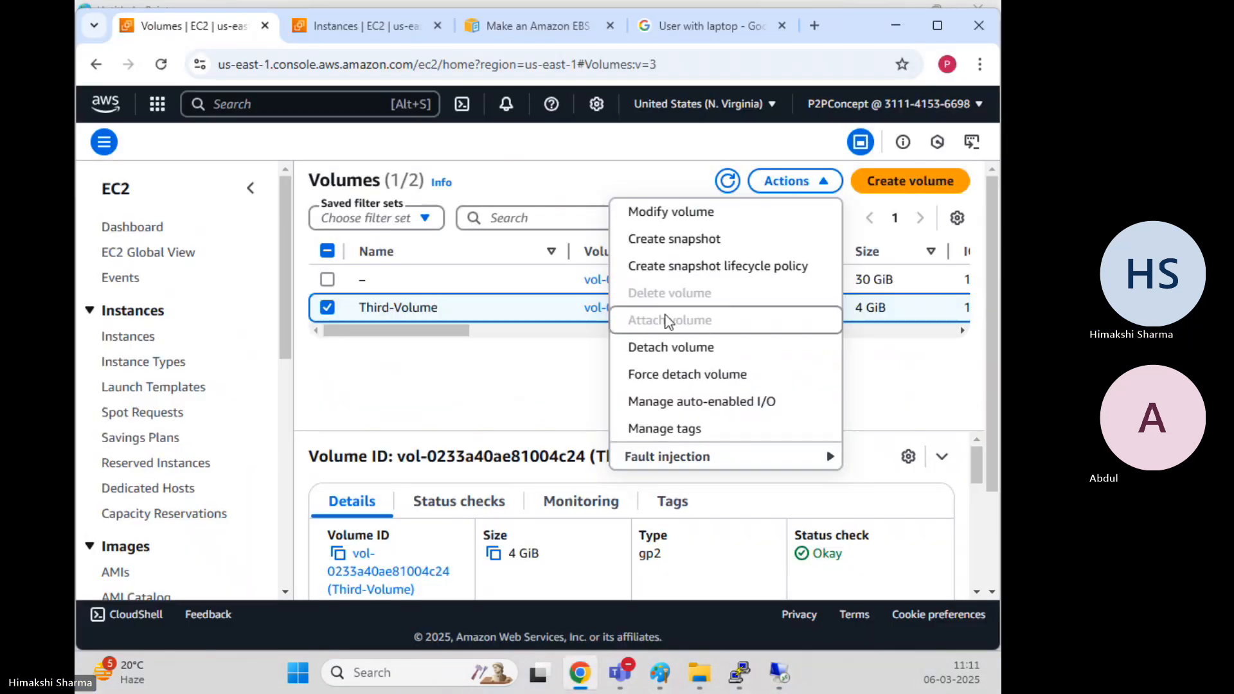
Detach the 4 GiB Third-Volume from its instance and refresh the volume list
{"action": "left_click", "coordinate": [672, 349]}
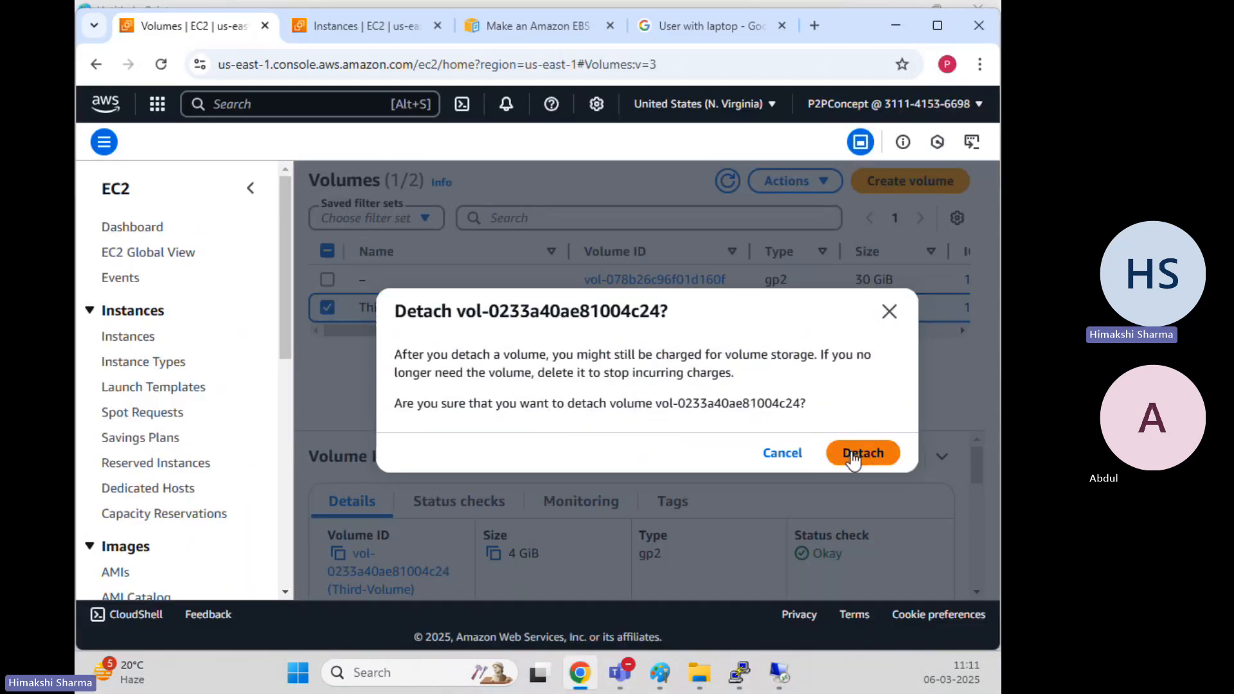
{"action": "left_click", "coordinate": [844, 452]}
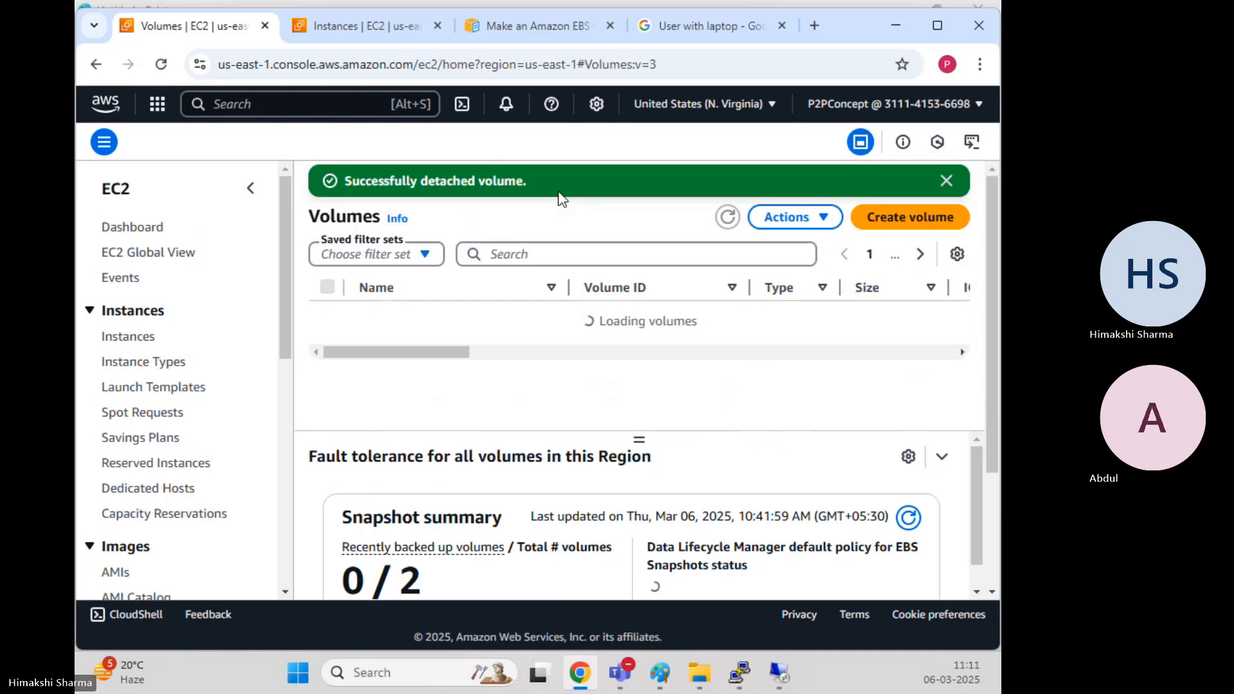
{"action": "left_click", "coordinate": [327, 344]}
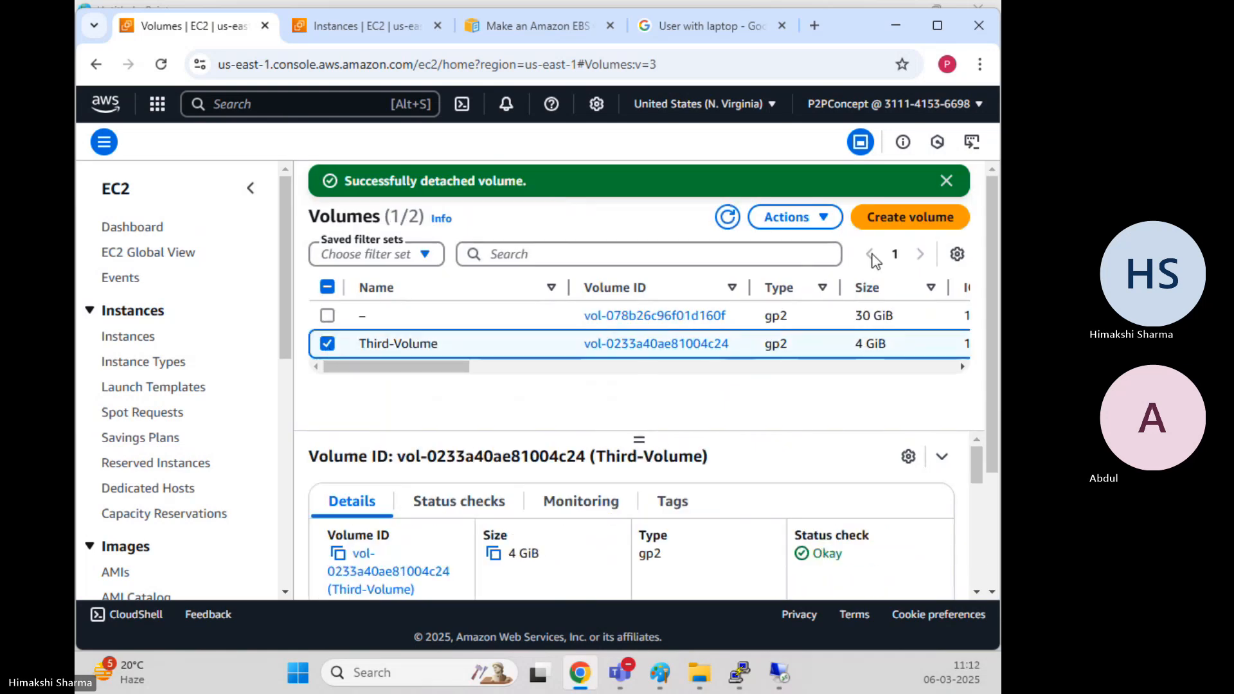
{"action": "left_click", "coordinate": [815, 218]}
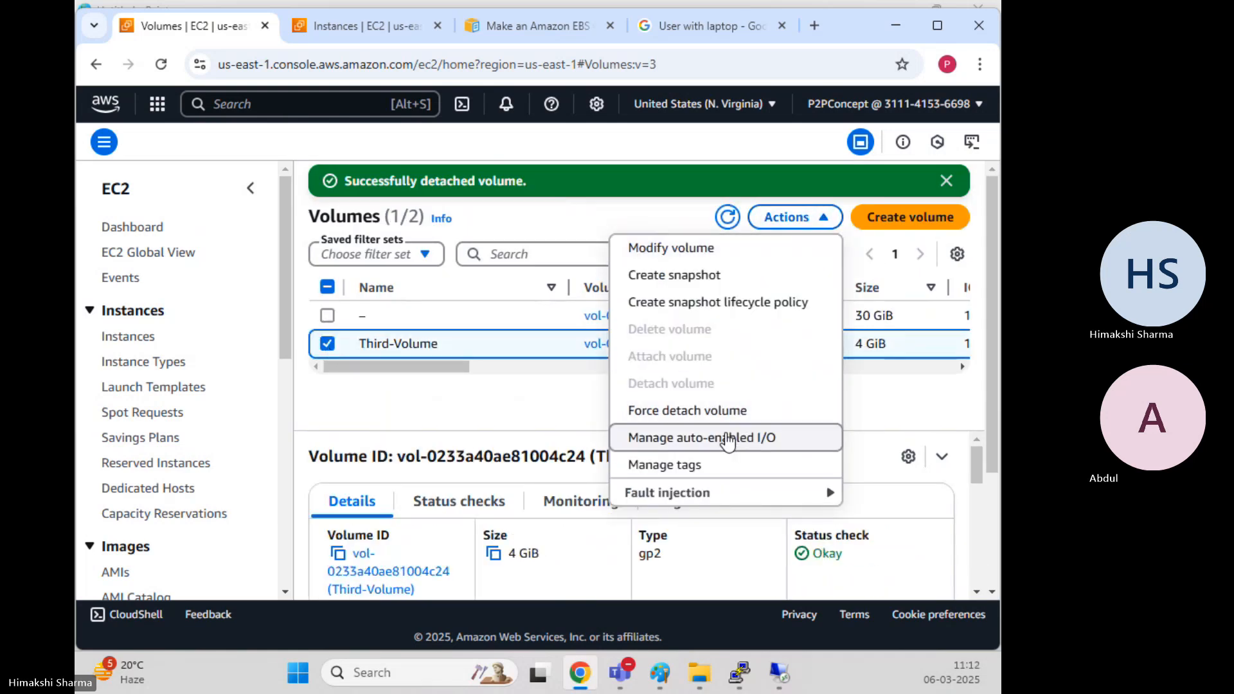
{"action": "left_click", "coordinate": [578, 422]}
{"action": "left_click", "coordinate": [729, 219]}
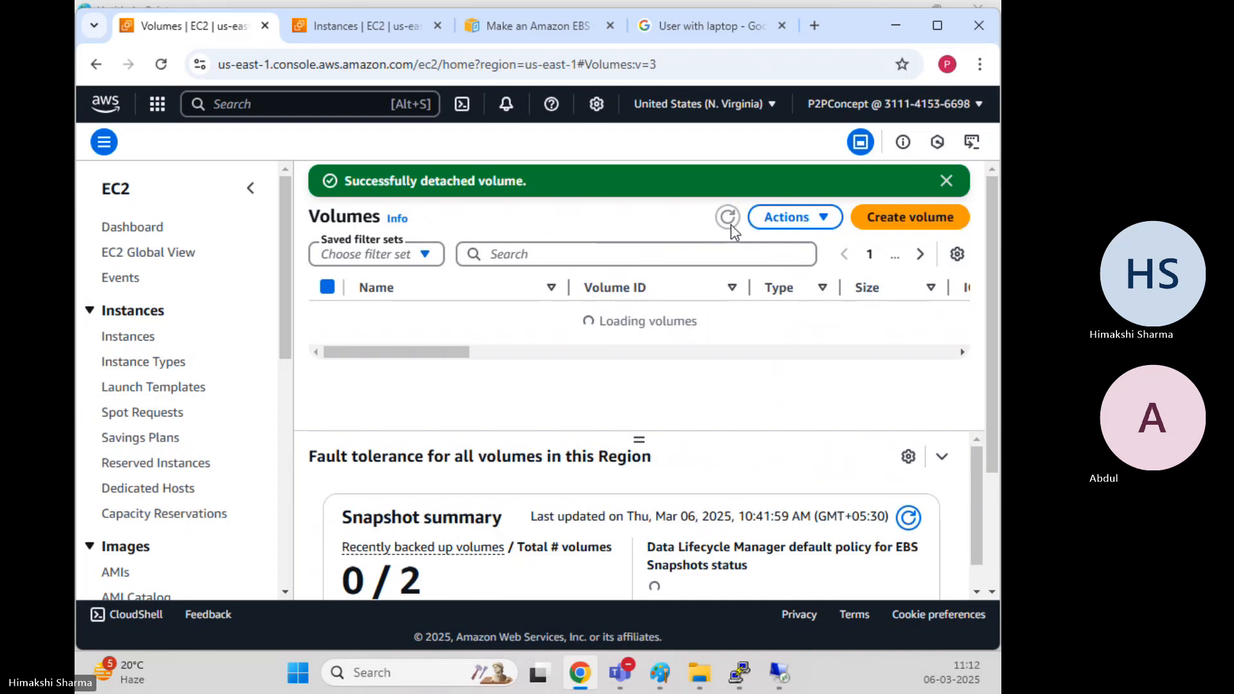
{"action": "left_click", "coordinate": [729, 218]}
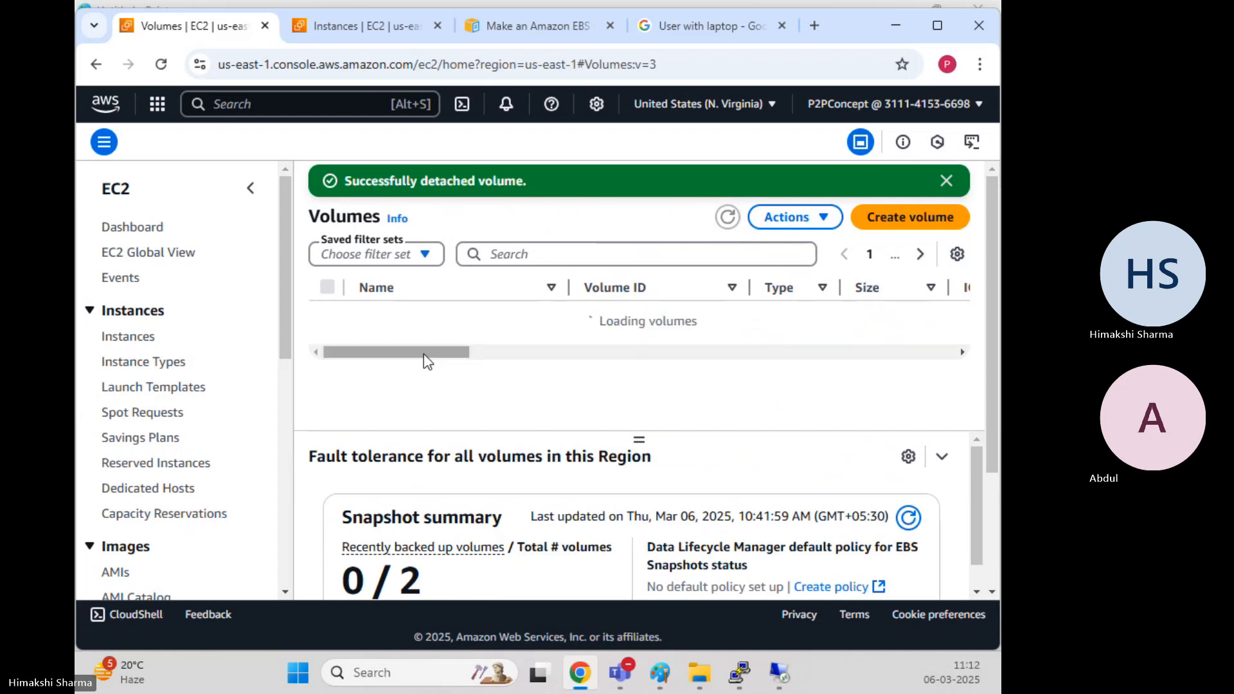
Delete Third-Volume permanently, confirming with 'delete'
{"action": "left_click", "coordinate": [325, 344]}
{"action": "left_click_drag", "start_coordinate": [418, 366], "coordinate": [498, 379]}
{"action": "left_click", "coordinate": [800, 219]}
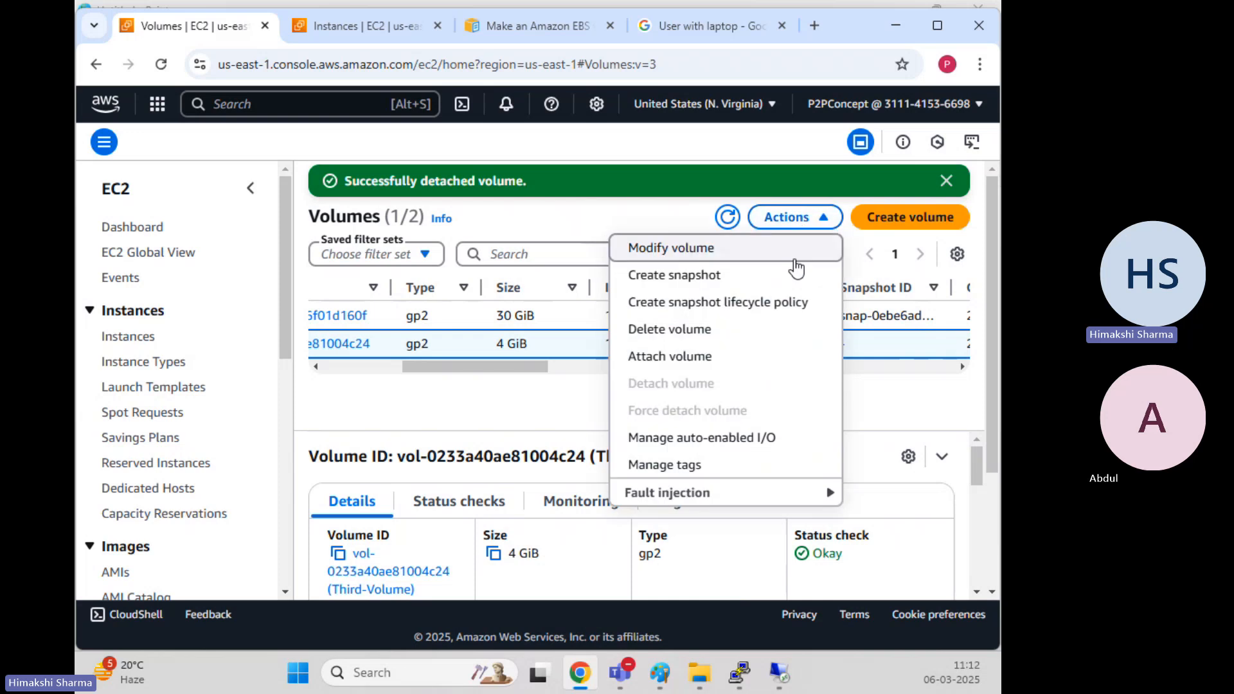
{"action": "left_click", "coordinate": [696, 330]}
{"action": "left_click", "coordinate": [749, 440]}
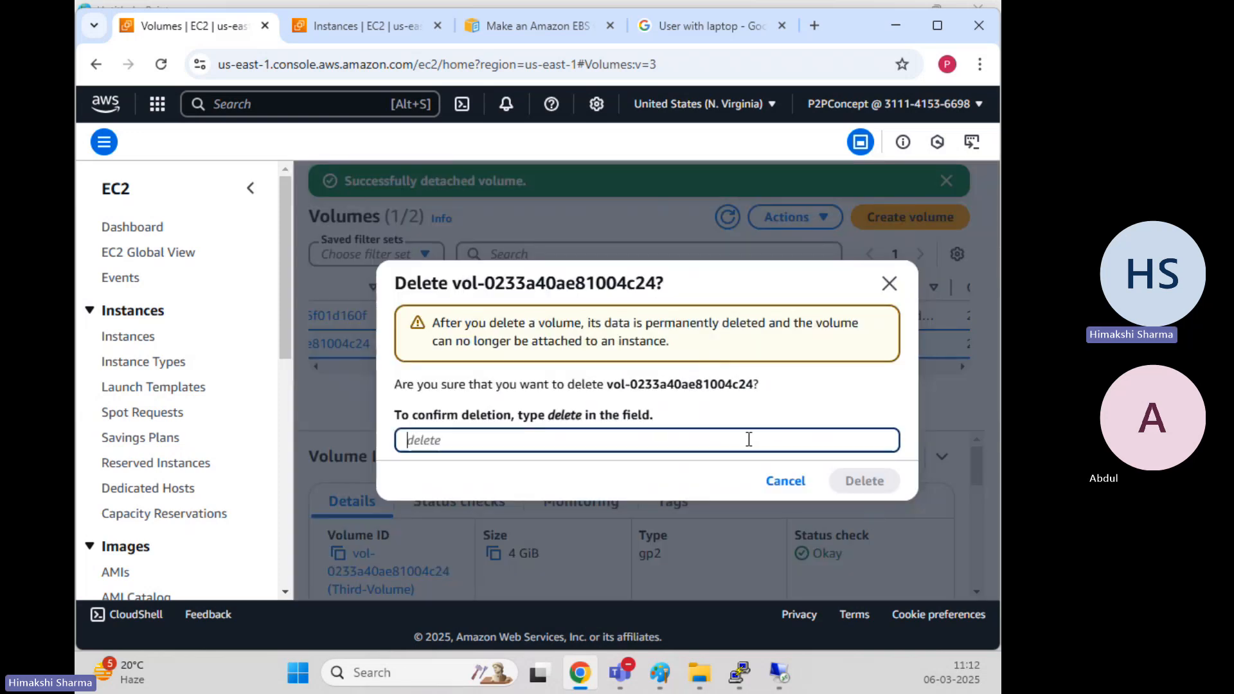
{"action": "type", "text": "delete"}
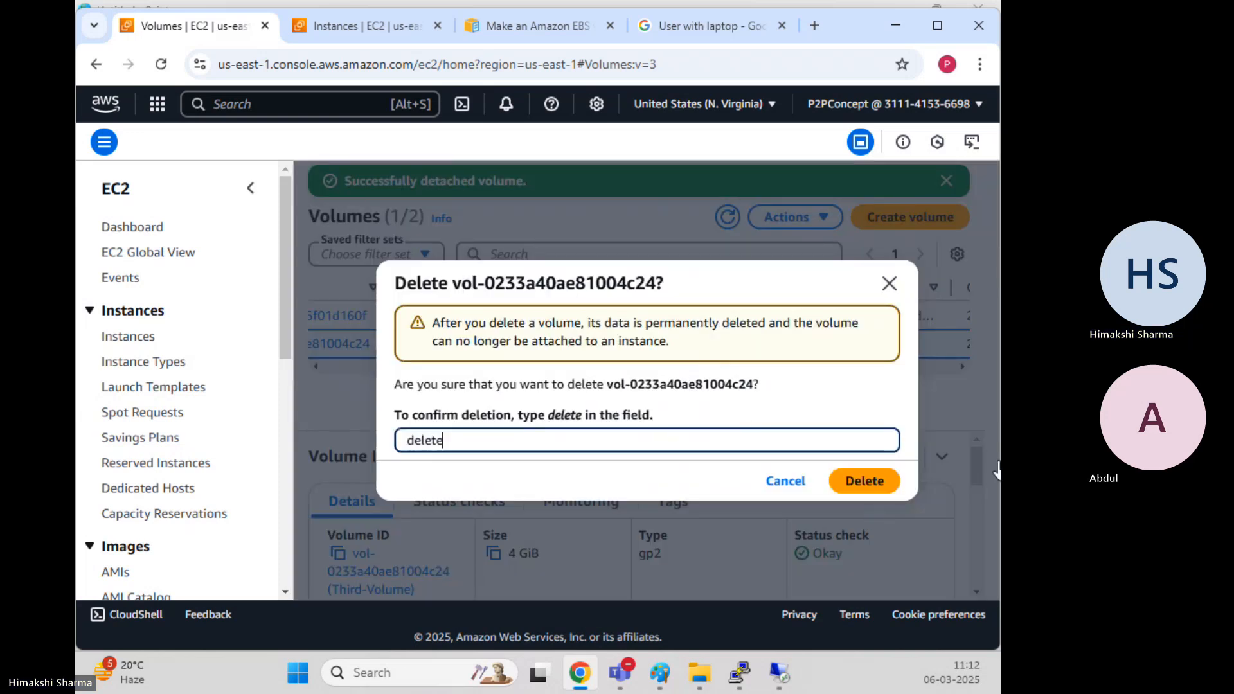
{"action": "left_click", "coordinate": [865, 481]}
{"action": "left_click", "coordinate": [360, 25]}
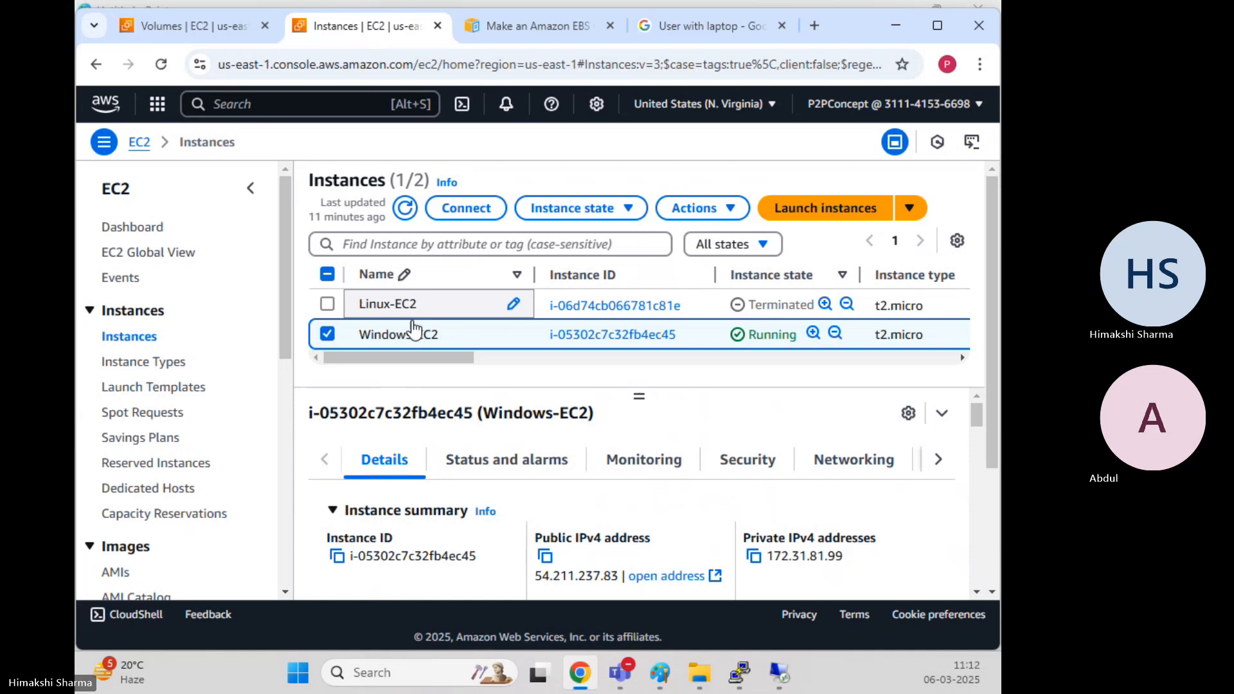
Terminate Windows-EC2 via Instance state > Terminate (delete) instance and refresh to see Shutting-down
{"action": "left_click", "coordinate": [689, 212]}
{"action": "left_click", "coordinate": [572, 208]}
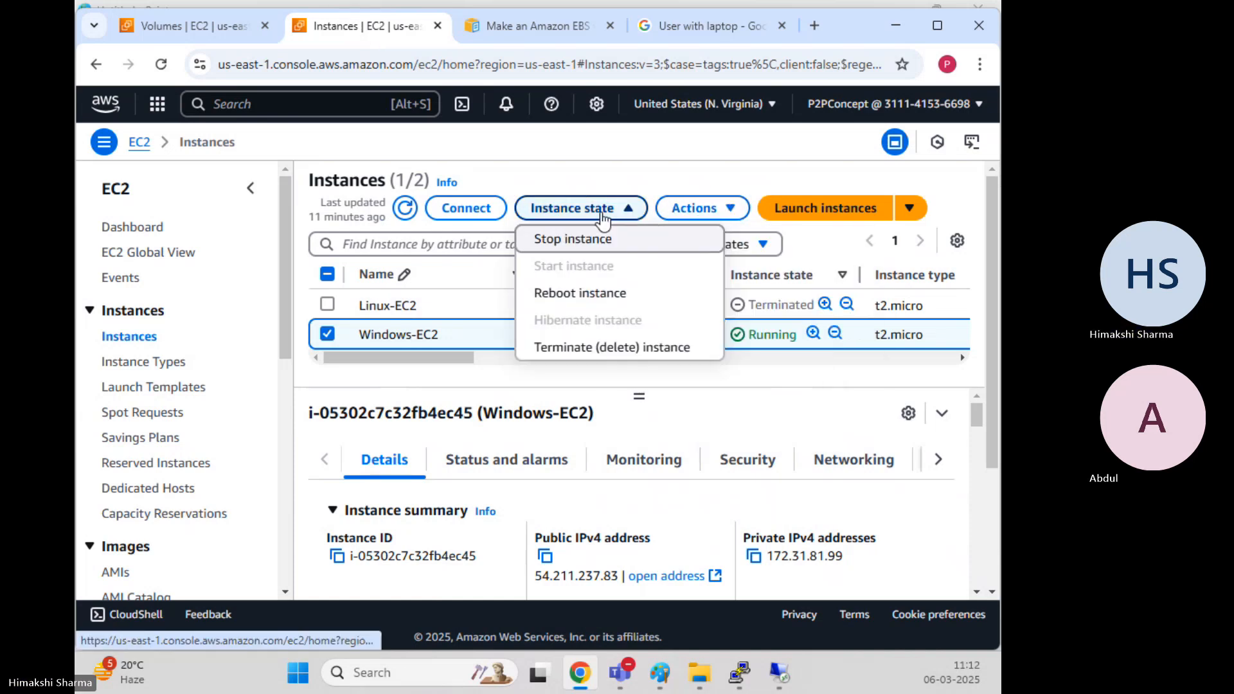
{"action": "left_click", "coordinate": [611, 347]}
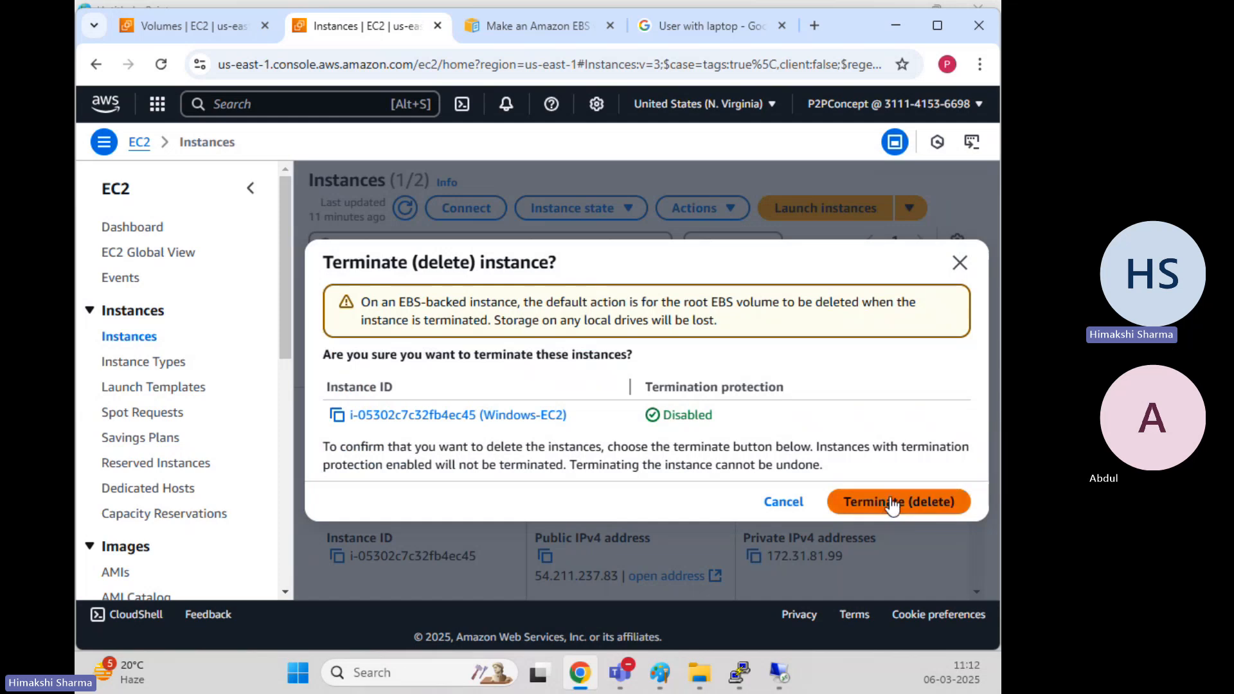
{"action": "left_click", "coordinate": [897, 501]}
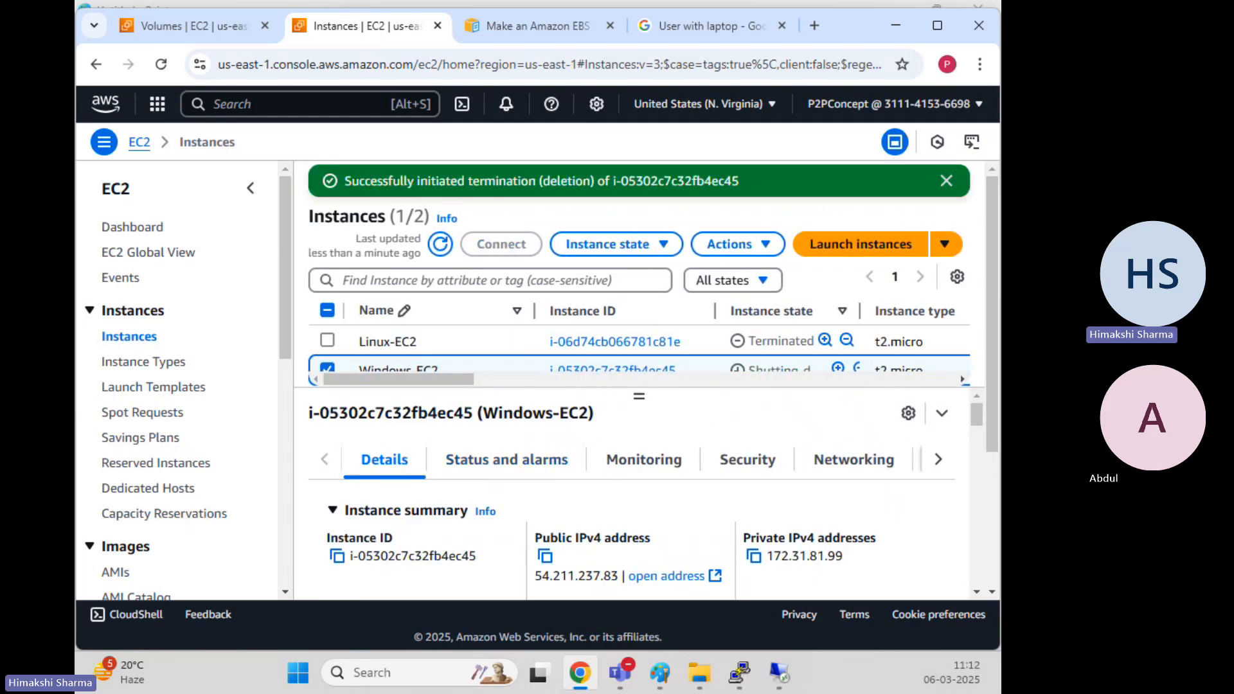
{"action": "left_click", "coordinate": [440, 249]}
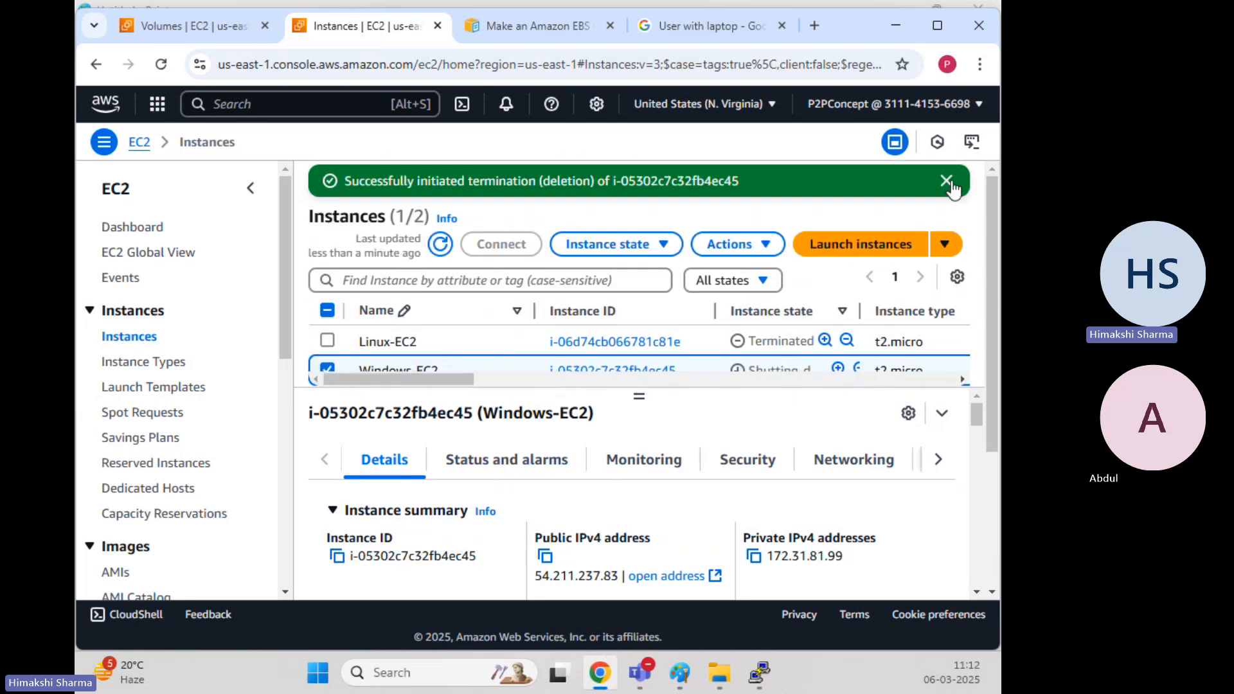
{"action": "left_click", "coordinate": [946, 181]}
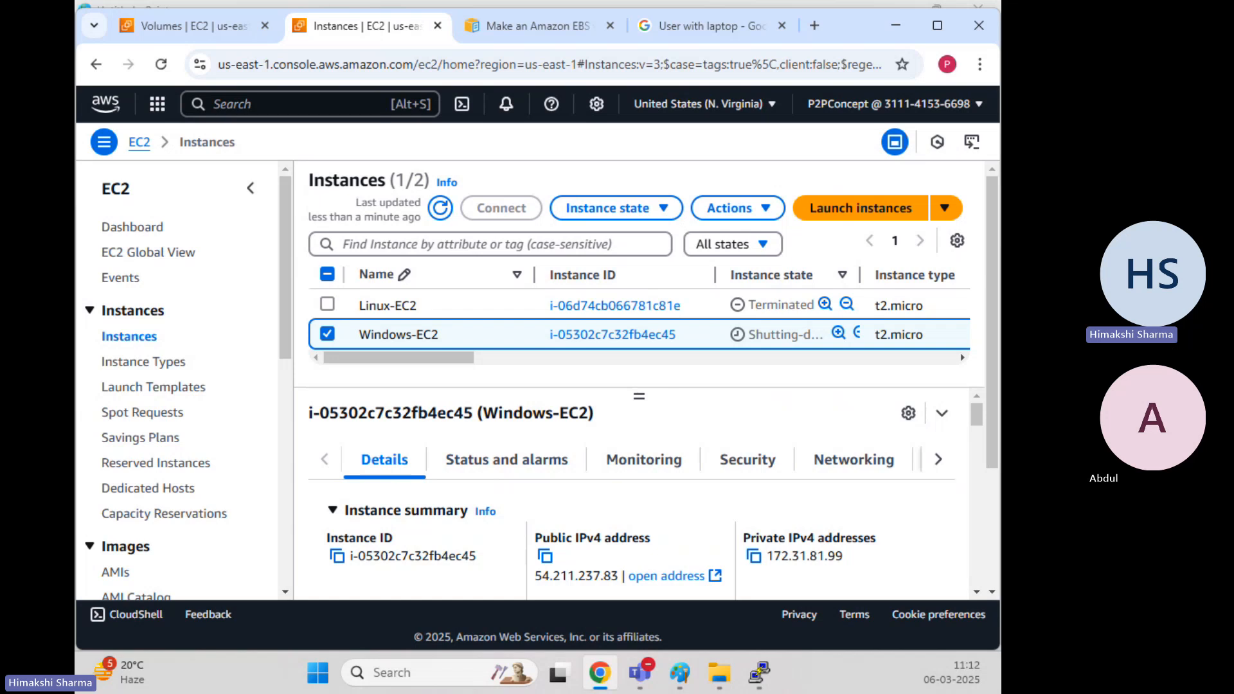